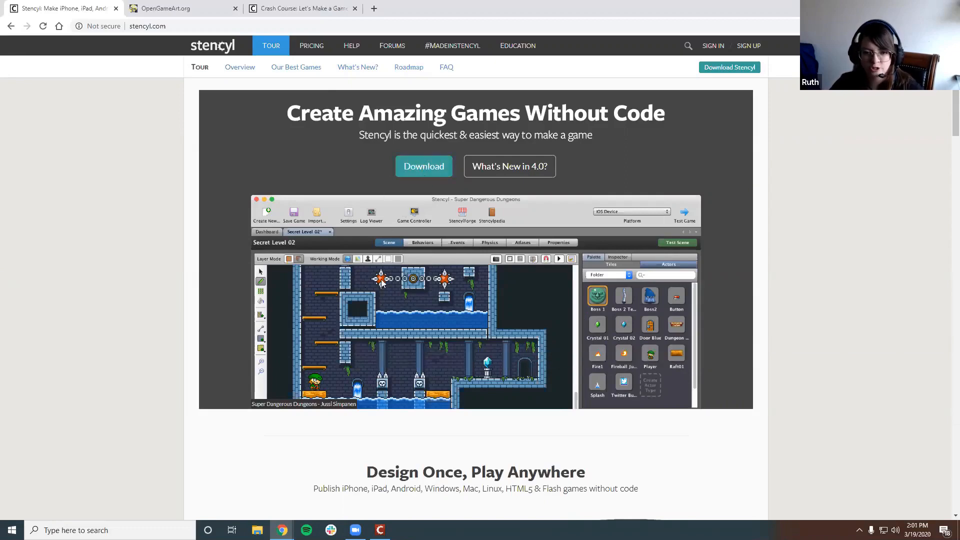
Examine the Stencyl home page, including its supported platforms and the drag-and-drop coding section
{"action": "scroll", "coordinate": [277, 315], "scroll_direction": "down", "scroll_amount": 6}
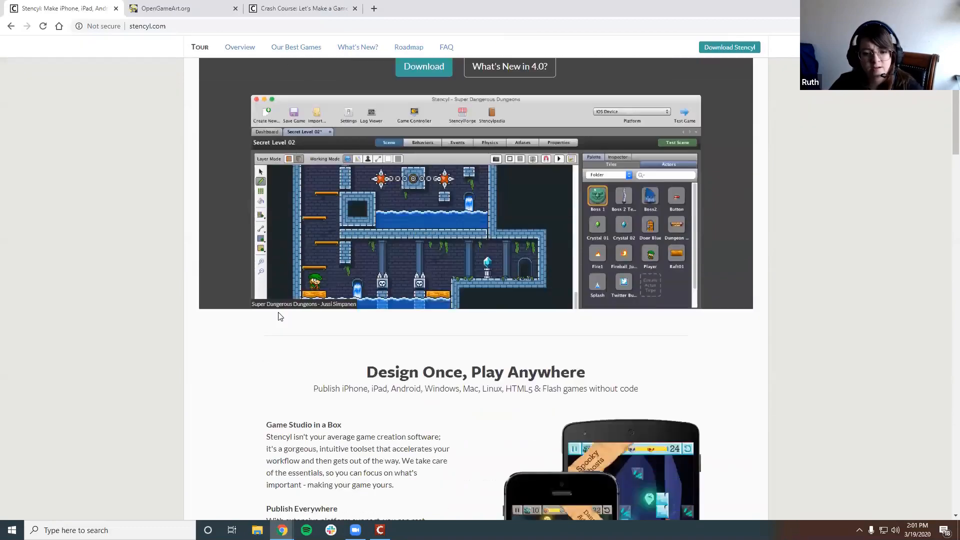
{"action": "scroll", "coordinate": [435, 296], "scroll_direction": "down", "scroll_amount": 1}
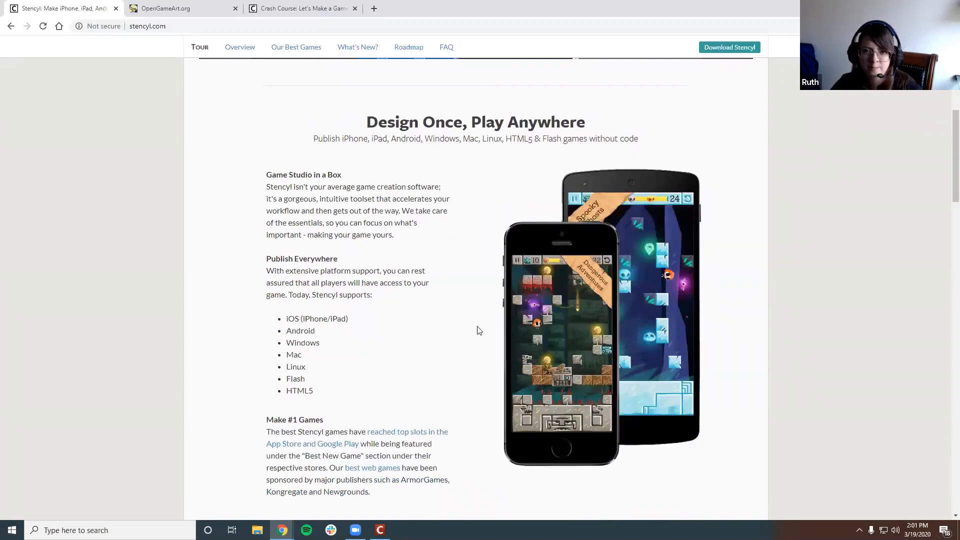
{"action": "scroll", "coordinate": [56, 230], "scroll_direction": "up", "scroll_amount": 5}
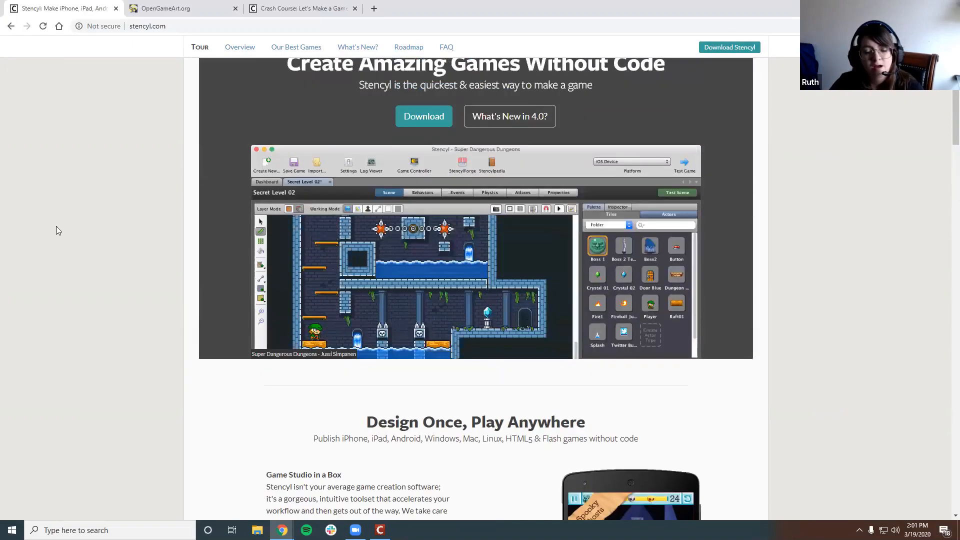
{"action": "scroll", "coordinate": [56, 230], "scroll_direction": "up", "scroll_amount": 2}
{"action": "scroll", "coordinate": [264, 290], "scroll_direction": "down", "scroll_amount": 10}
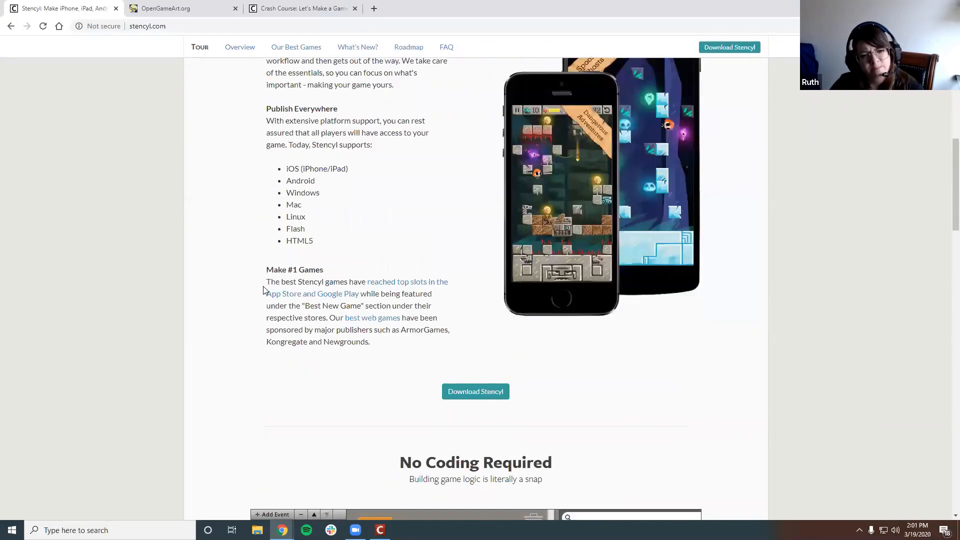
{"action": "scroll", "coordinate": [302, 298], "scroll_direction": "up", "scroll_amount": 2}
{"action": "scroll", "coordinate": [318, 200], "scroll_direction": "down", "scroll_amount": 3}
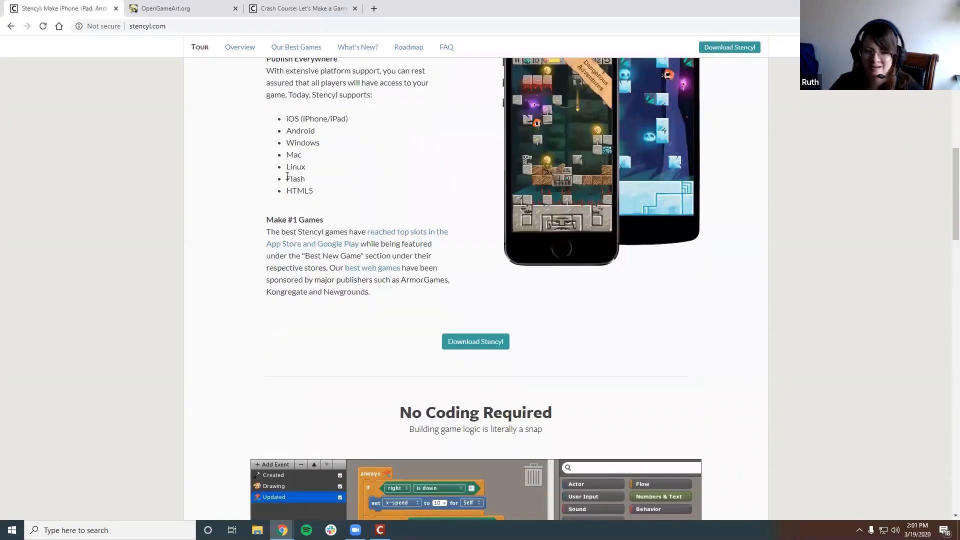
{"action": "scroll", "coordinate": [281, 273], "scroll_direction": "down", "scroll_amount": 4}
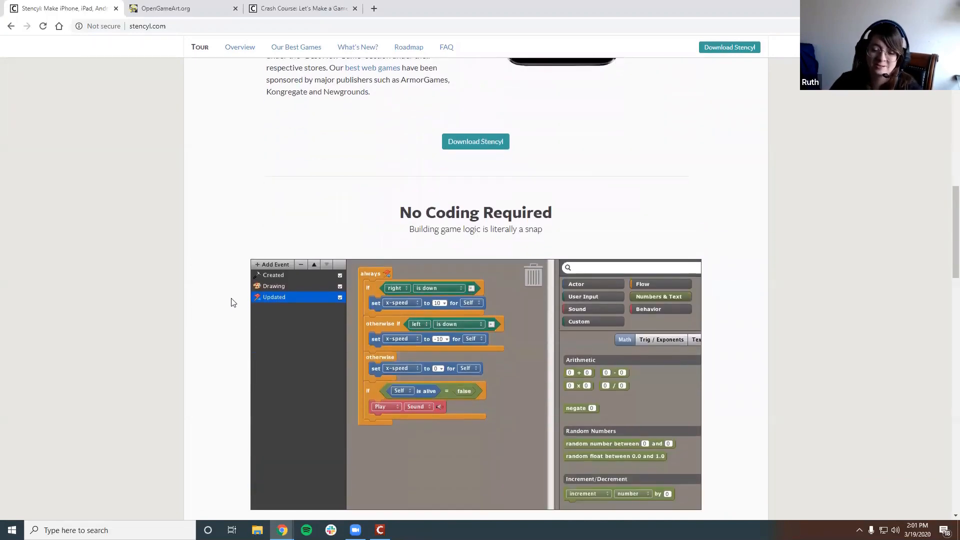
{"action": "scroll", "coordinate": [230, 325], "scroll_direction": "down", "scroll_amount": 2}
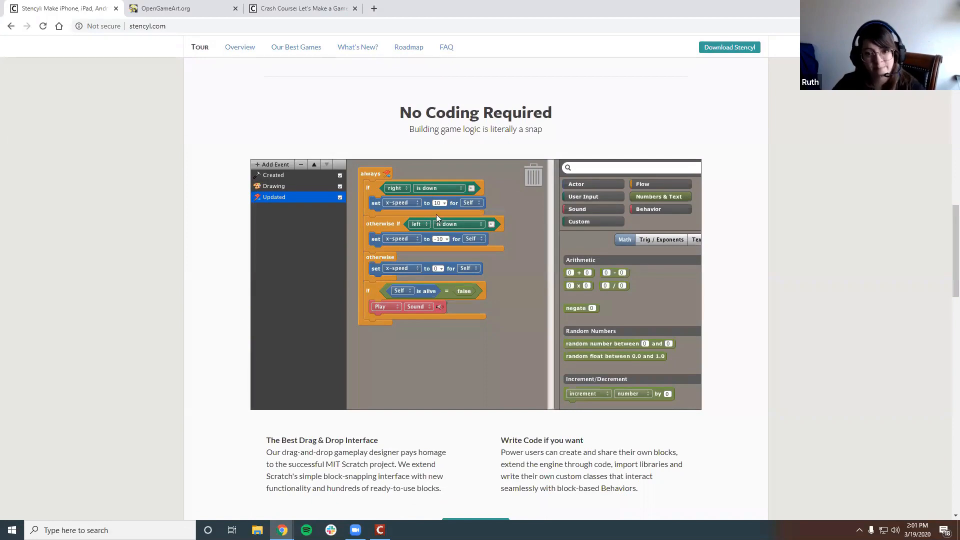
{"action": "scroll", "coordinate": [240, 358], "scroll_direction": "up", "scroll_amount": 11}
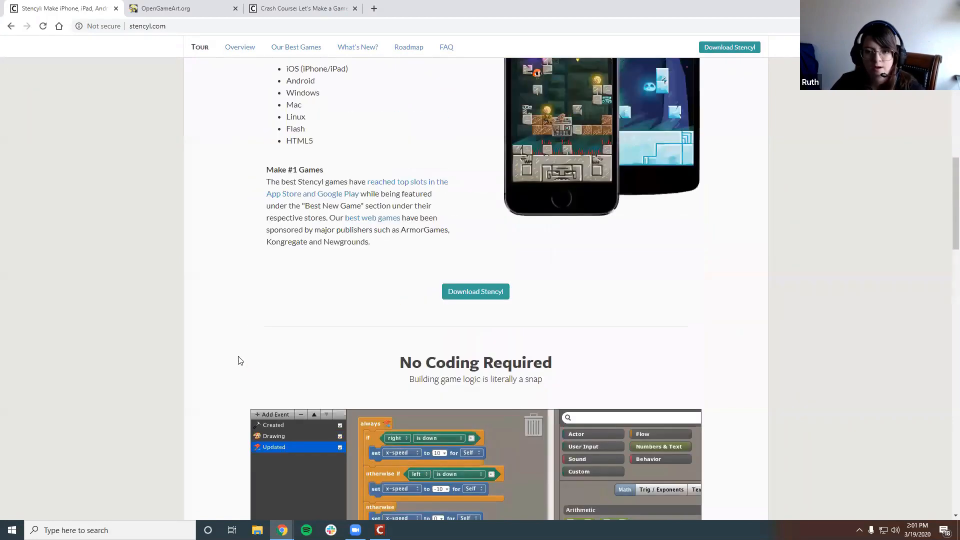
{"action": "scroll", "coordinate": [230, 331], "scroll_direction": "down", "scroll_amount": 8}
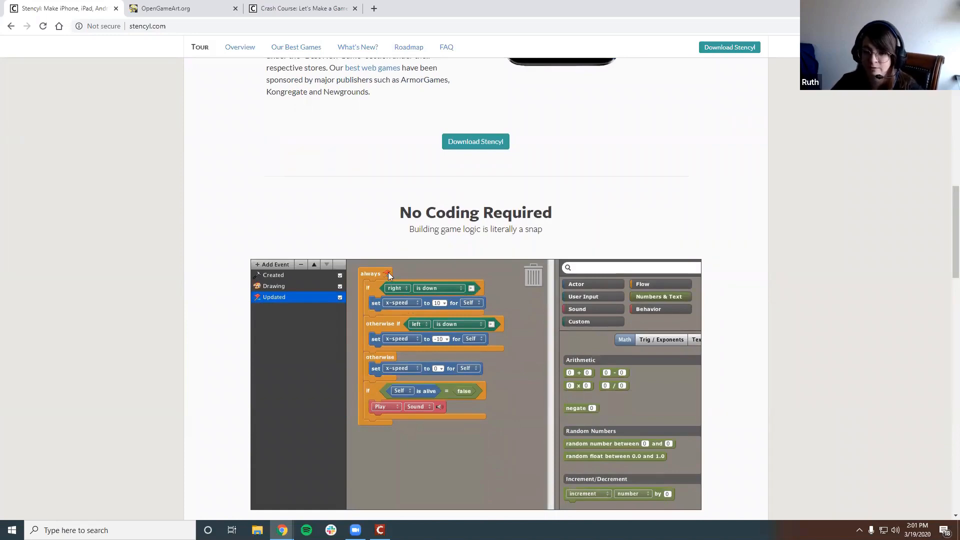
{"action": "scroll", "coordinate": [325, 260], "scroll_direction": "up", "scroll_amount": 9}
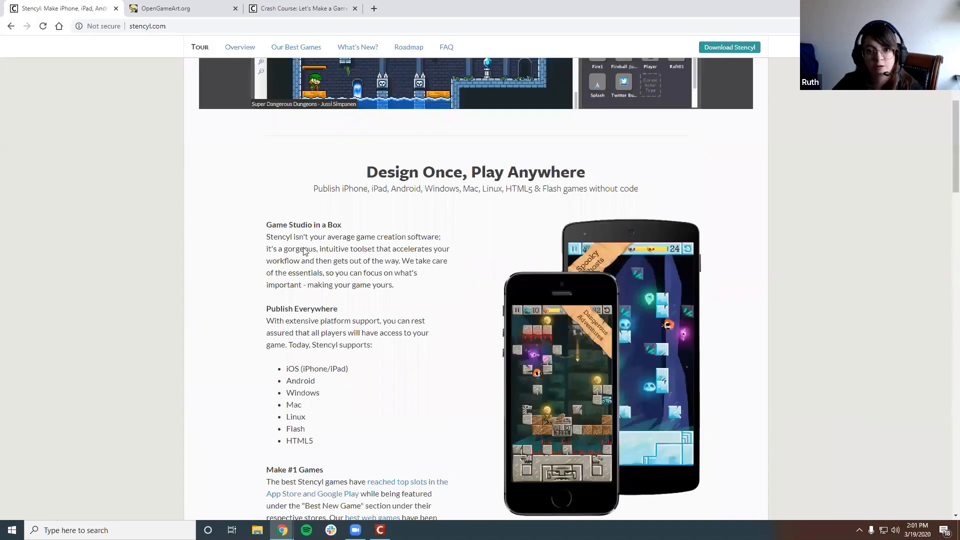
{"action": "scroll", "coordinate": [337, 159], "scroll_direction": "up", "scroll_amount": 6}
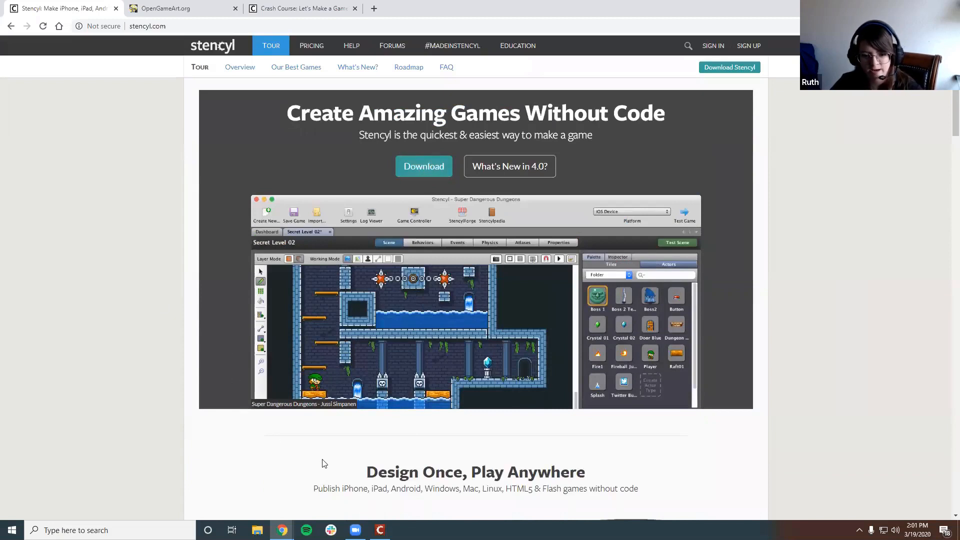
Download the Crash Course Kit from the "Crash Course: Let's Make a Game!" help page
{"action": "key", "text": "alt+Tab"}
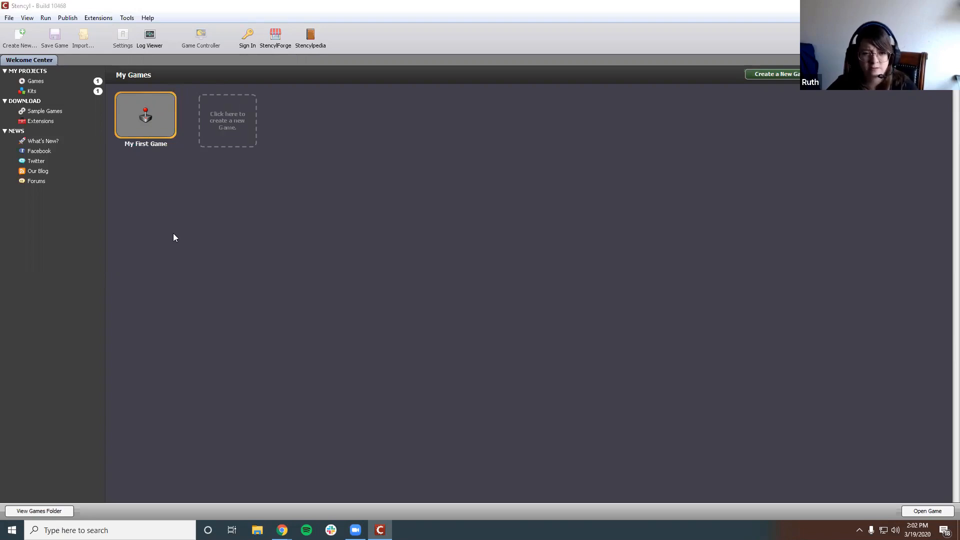
{"action": "key", "text": "alt+Tab"}
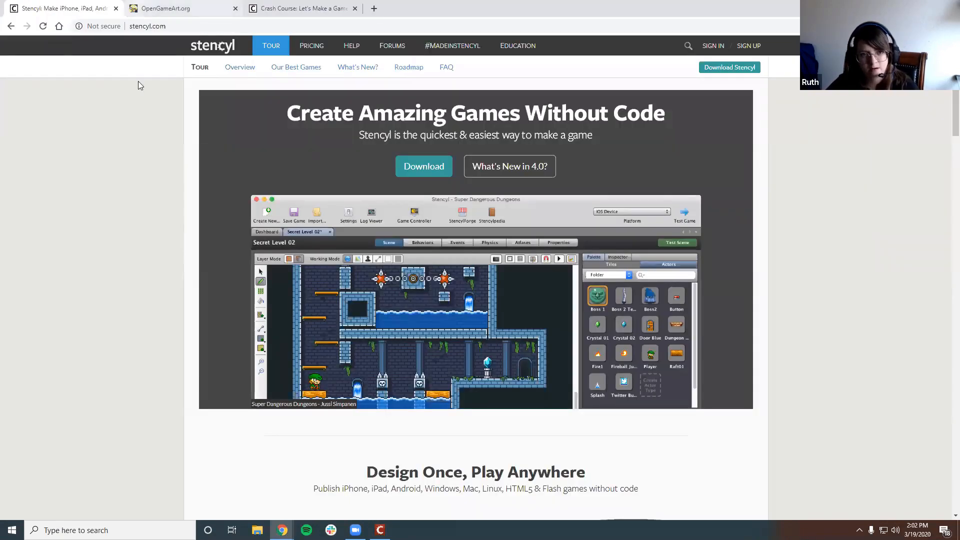
{"action": "left_click", "coordinate": [311, 8]}
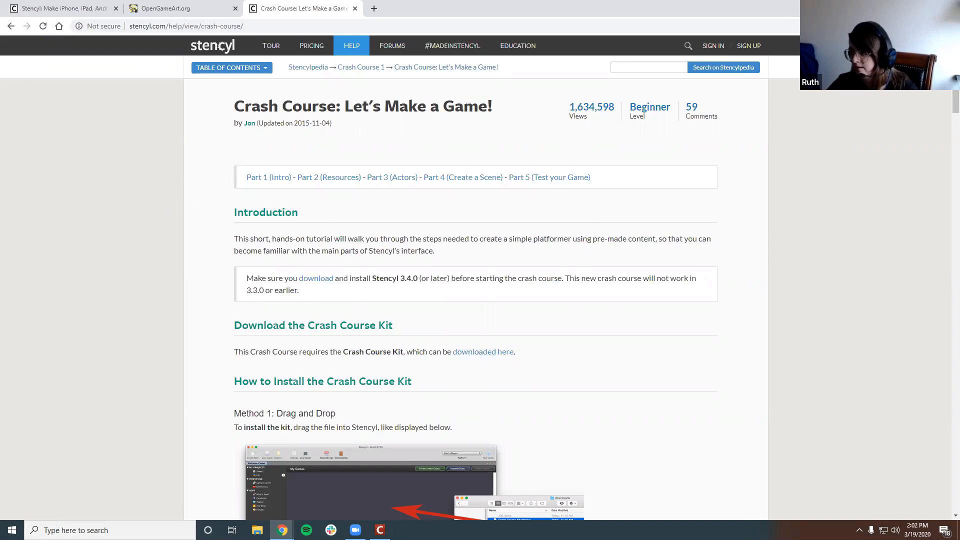
{"action": "left_click", "coordinate": [507, 352]}
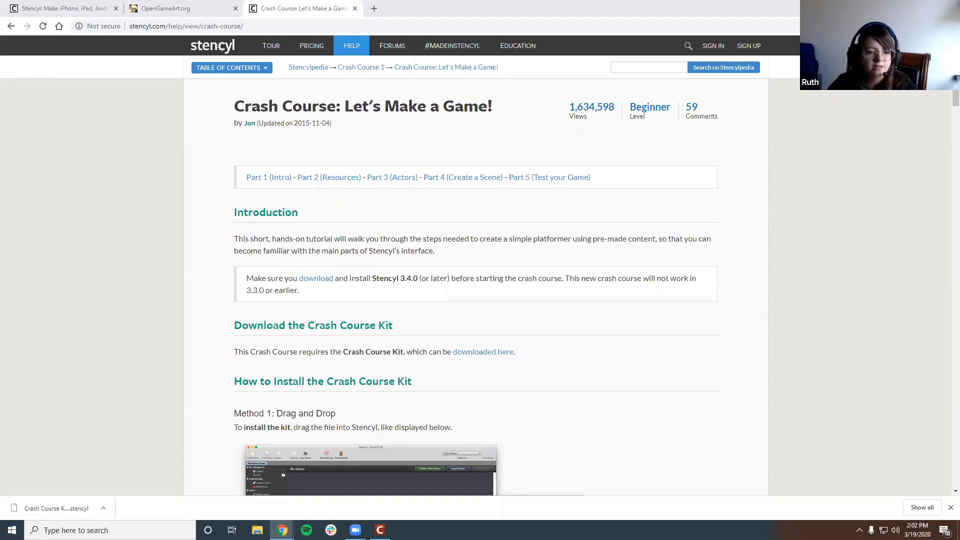
{"action": "key", "text": "alt+Tab"}
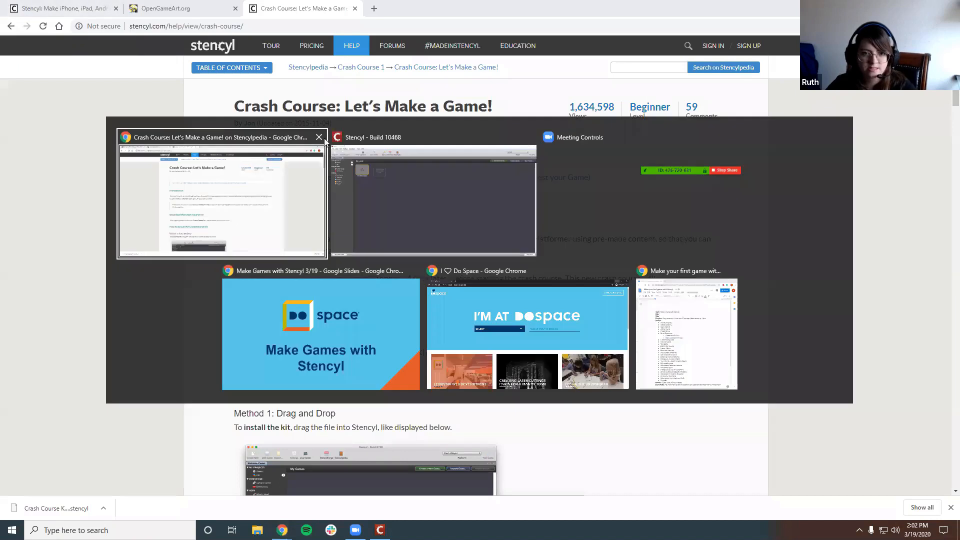
{"action": "left_click", "coordinate": [387, 197]}
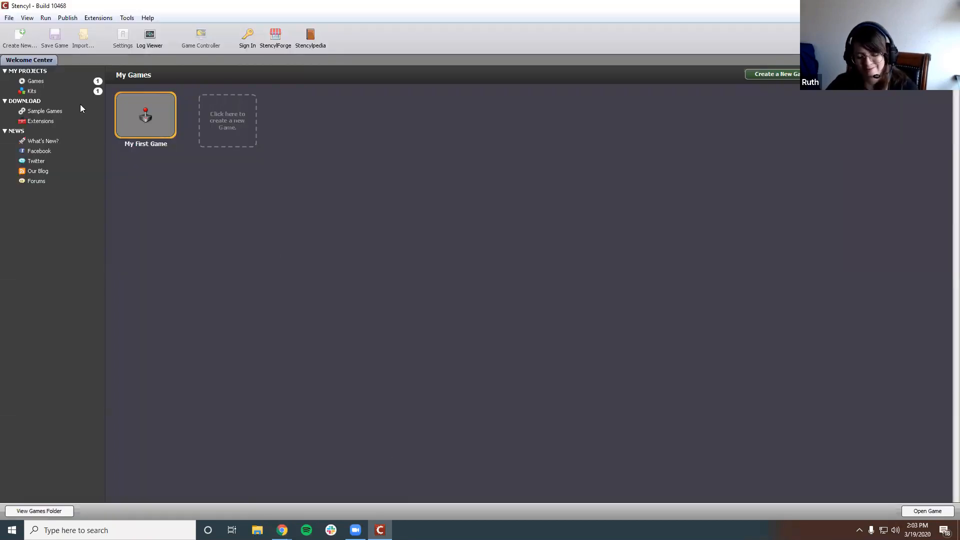
{"action": "key", "text": "alt+Tab"}
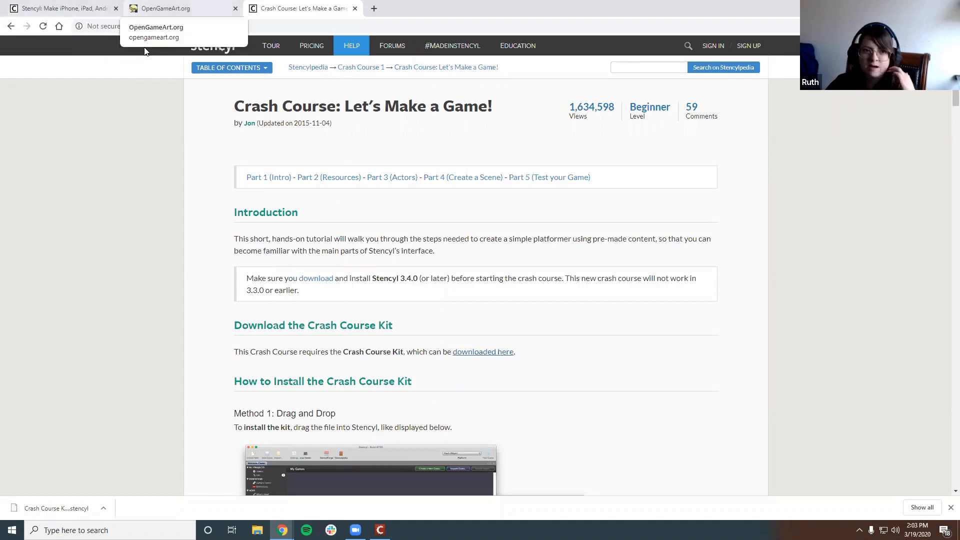
Browse the OpenGameArt.org home page and search the site's art for "cat"
{"action": "left_click", "coordinate": [170, 8]}
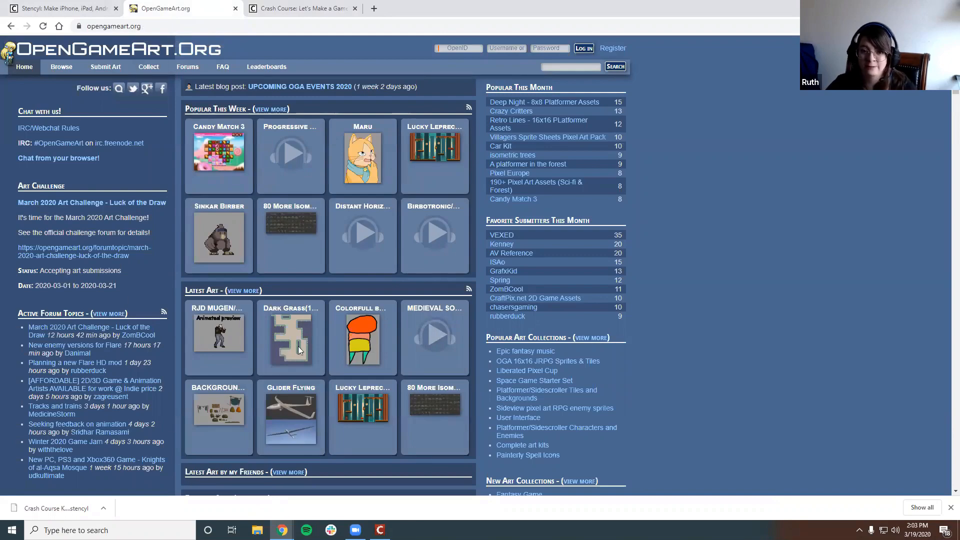
{"action": "scroll", "coordinate": [241, 282], "scroll_direction": "down", "scroll_amount": 7}
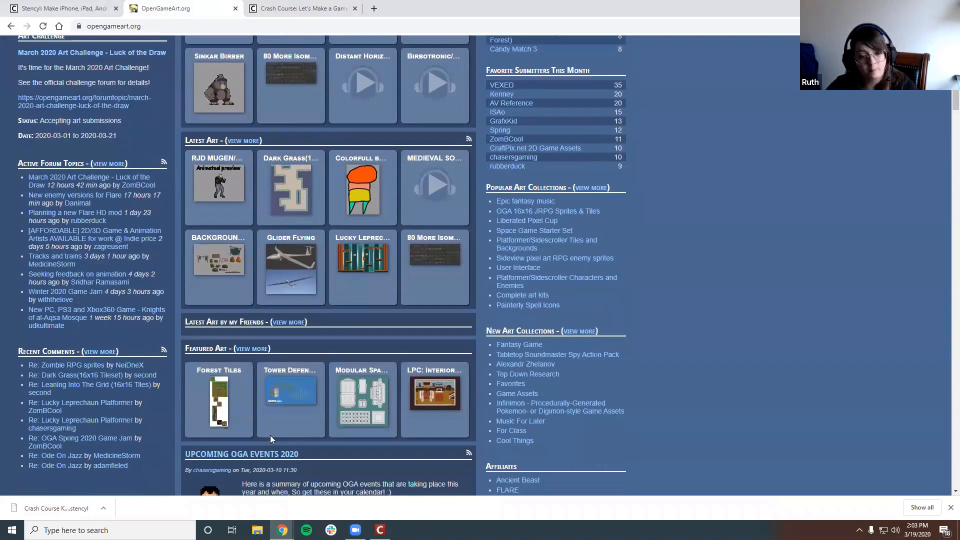
{"action": "scroll", "coordinate": [335, 329], "scroll_direction": "up", "scroll_amount": 7}
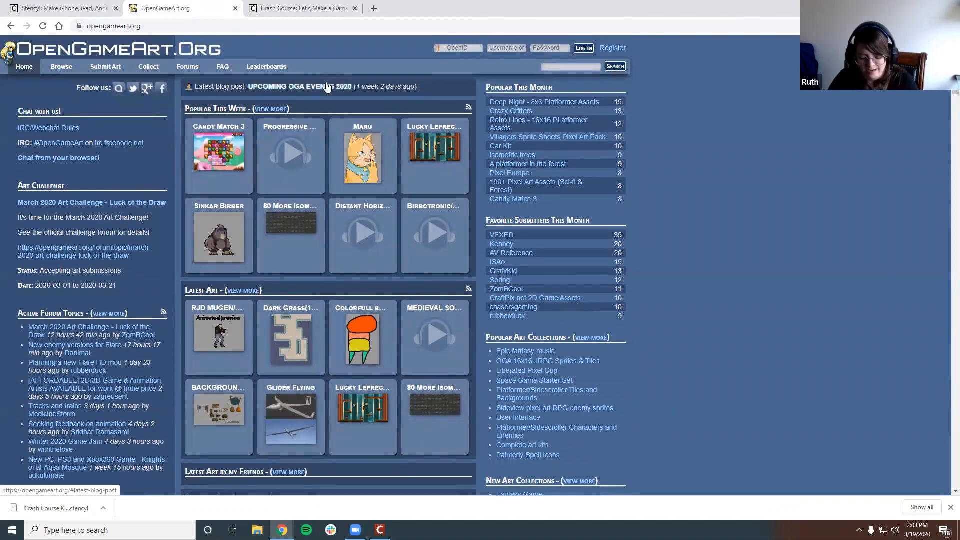
{"action": "type", "text": "cat"}
{"action": "key", "text": "Return"}
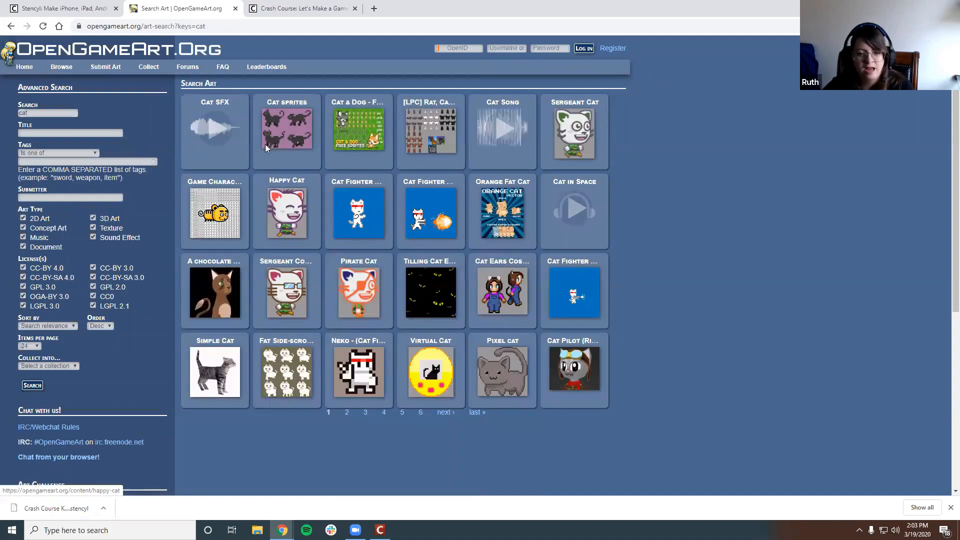
Open the blue-background Cat Fighter sprite sheet page, view its first sprite sheet enlarged, and close the preview
{"action": "left_click", "coordinate": [366, 228]}
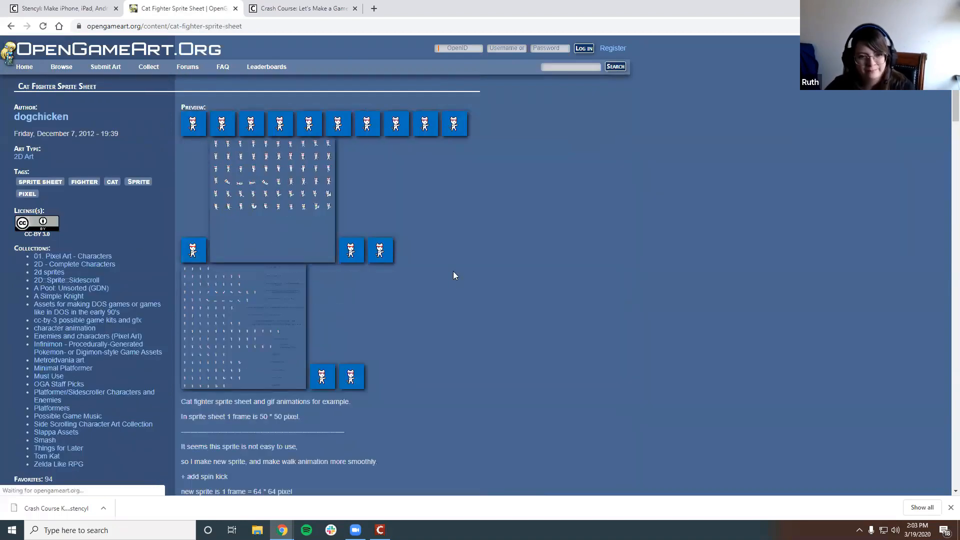
{"action": "left_click", "coordinate": [293, 211]}
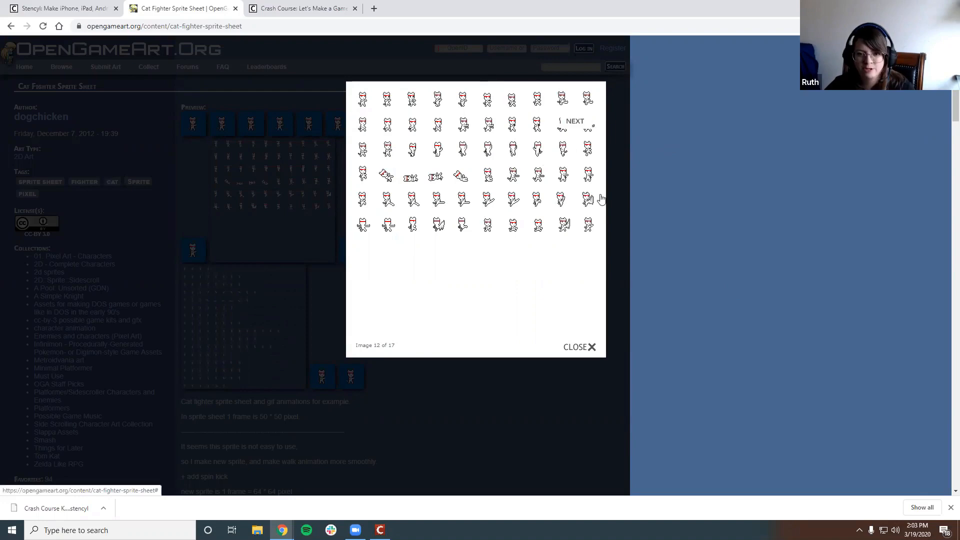
{"action": "left_click", "coordinate": [571, 351]}
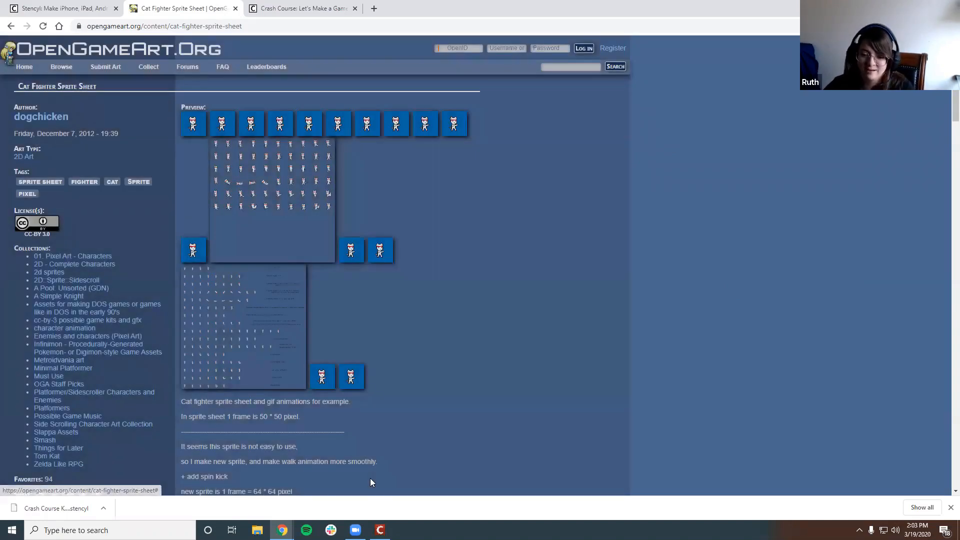
Switch to Stencyl and show the kits in My Projects
{"action": "key", "text": "alt+Tab"}
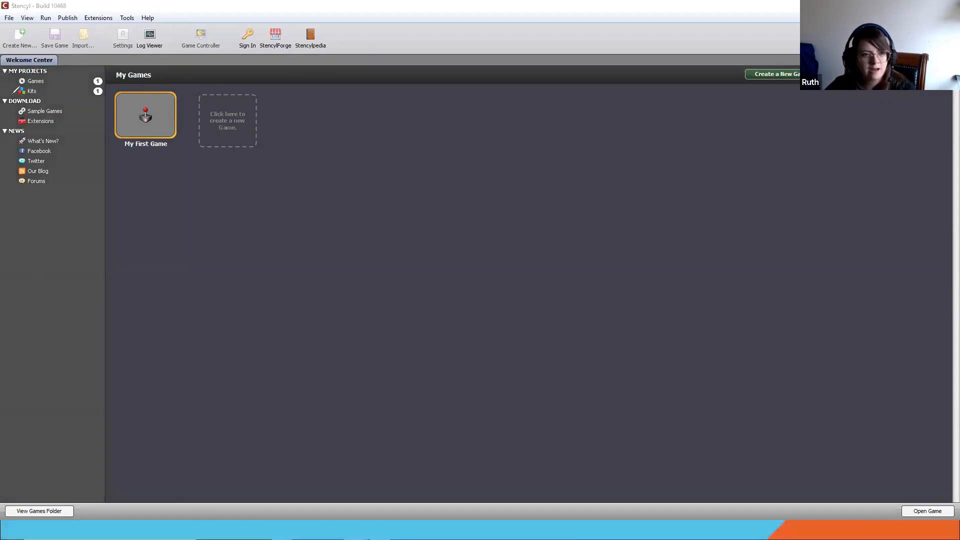
{"action": "mouse_move", "coordinate": [12, 94]}
{"action": "left_mouse_down"}
{"action": "mouse_move", "coordinate": [47, 85]}
{"action": "mouse_move", "coordinate": [40, 99]}
{"action": "mouse_move", "coordinate": [20, 97]}
{"action": "mouse_move", "coordinate": [9, 80]}
{"action": "mouse_move", "coordinate": [42, 83]}
{"action": "mouse_move", "coordinate": [35, 103]}
{"action": "mouse_move", "coordinate": [5, 88]}
{"action": "left_mouse_up"}
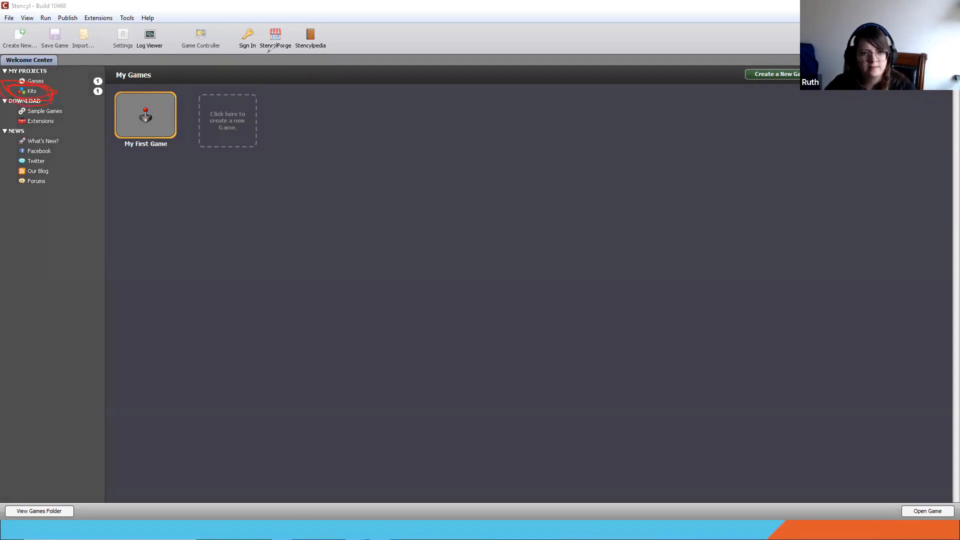
{"action": "left_click", "coordinate": [31, 91]}
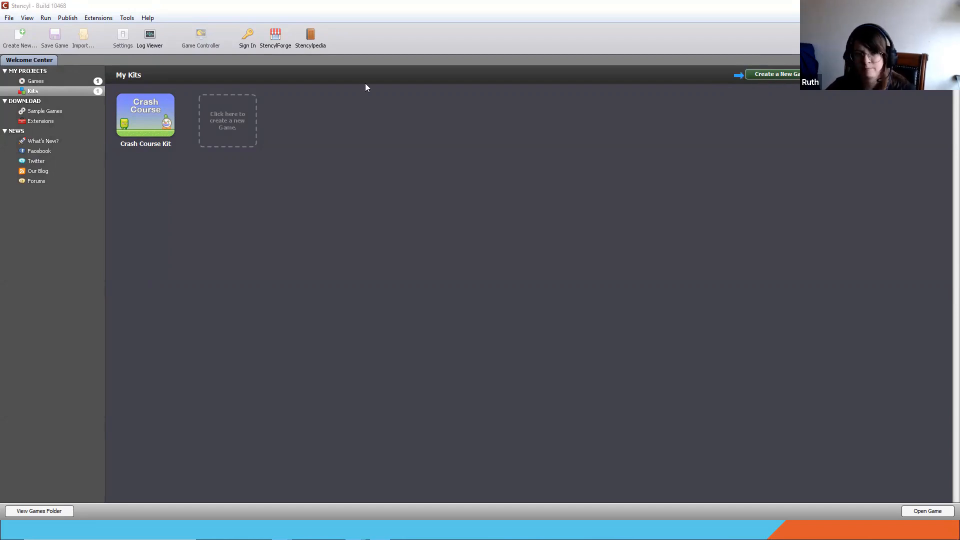
Import the game file Crash Course Kit (1).stencyl from the Downloads folder
{"action": "left_click", "coordinate": [83, 38]}
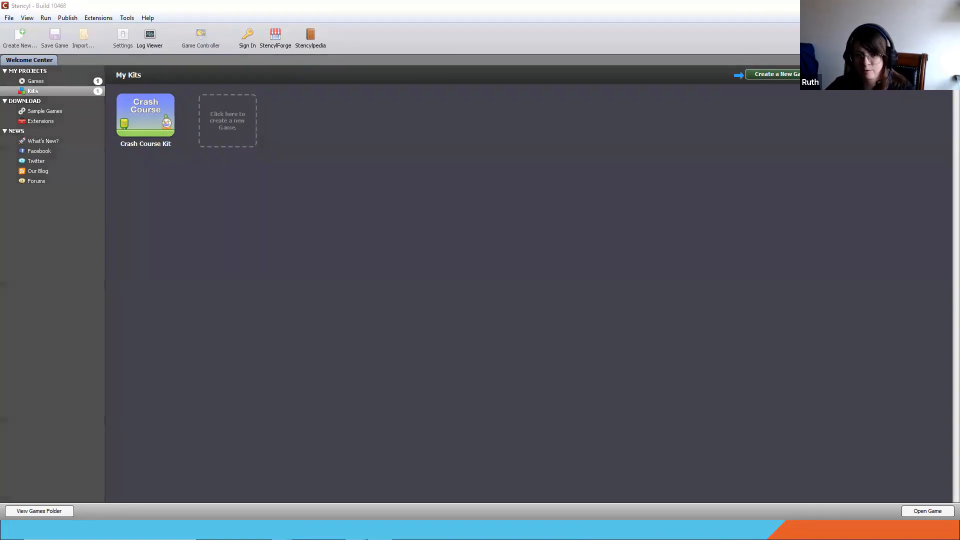
{"action": "left_click", "coordinate": [80, 39]}
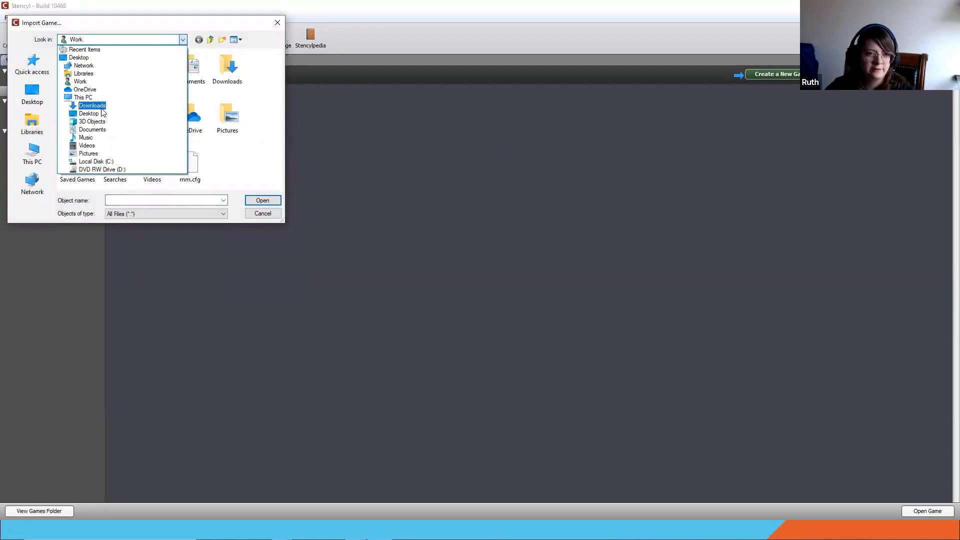
{"action": "left_click", "coordinate": [103, 111]}
{"action": "left_click", "coordinate": [81, 77]}
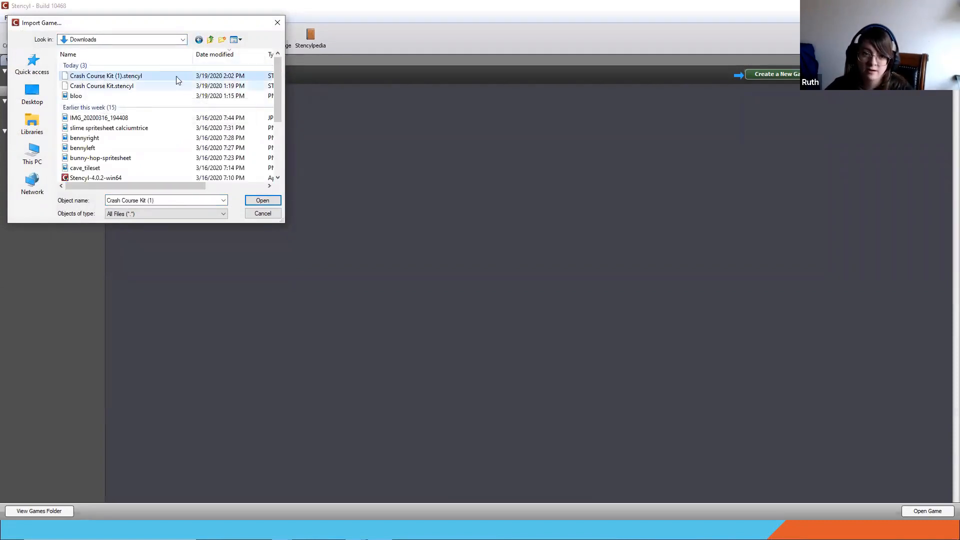
{"action": "left_click", "coordinate": [263, 200]}
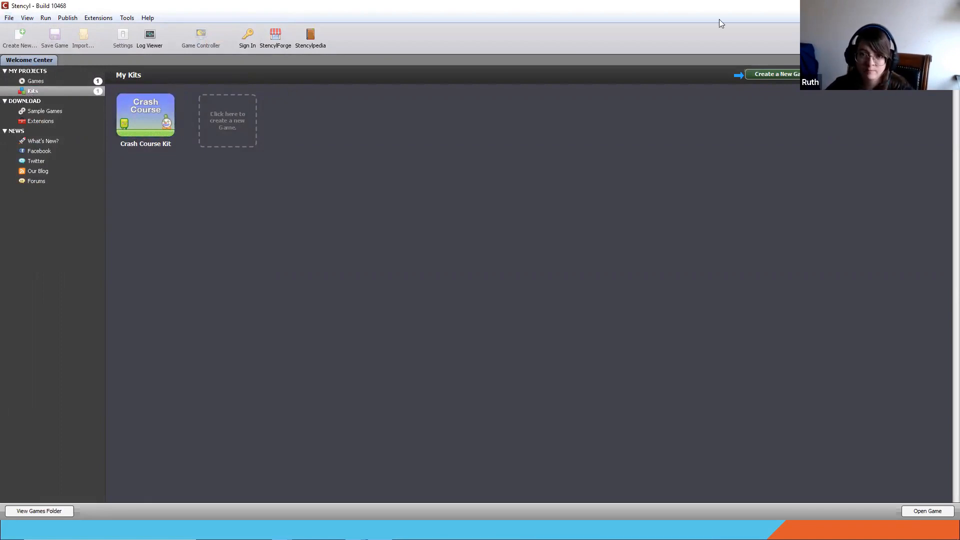
Open the Crash Course Kit from My Kits
{"action": "left_click", "coordinate": [147, 117]}
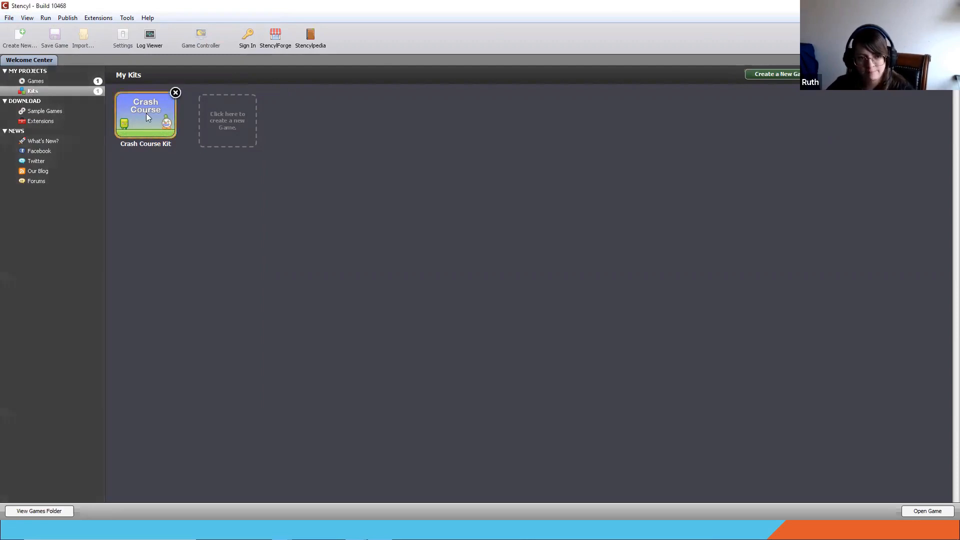
{"action": "double_click", "coordinate": [146, 116]}
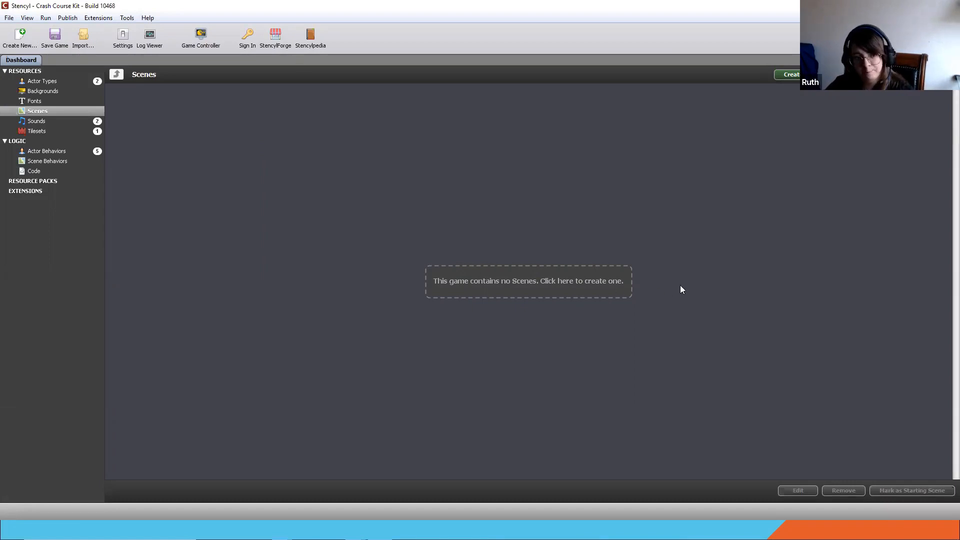
Start creating a new scene and name it Level 1
{"action": "left_click", "coordinate": [469, 278]}
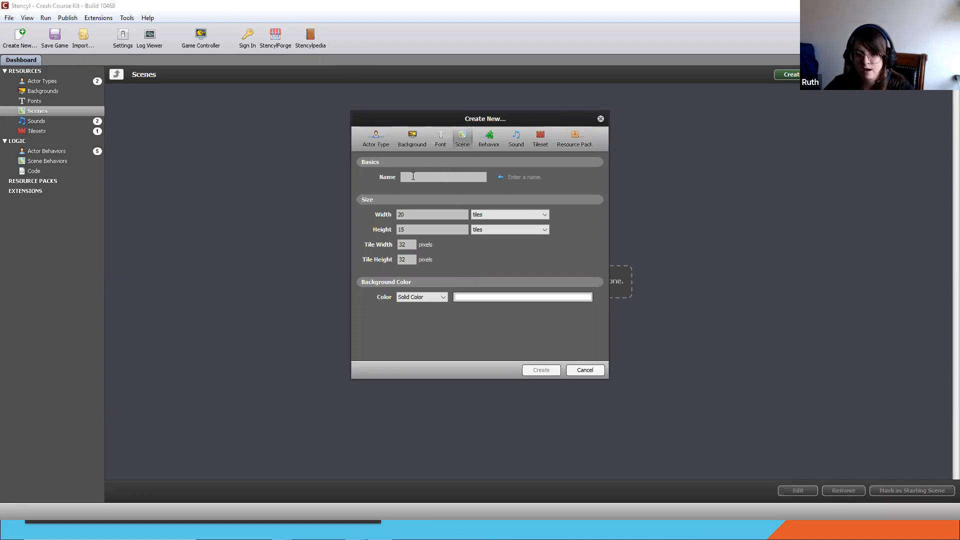
{"action": "type", "text": "Level 1"}
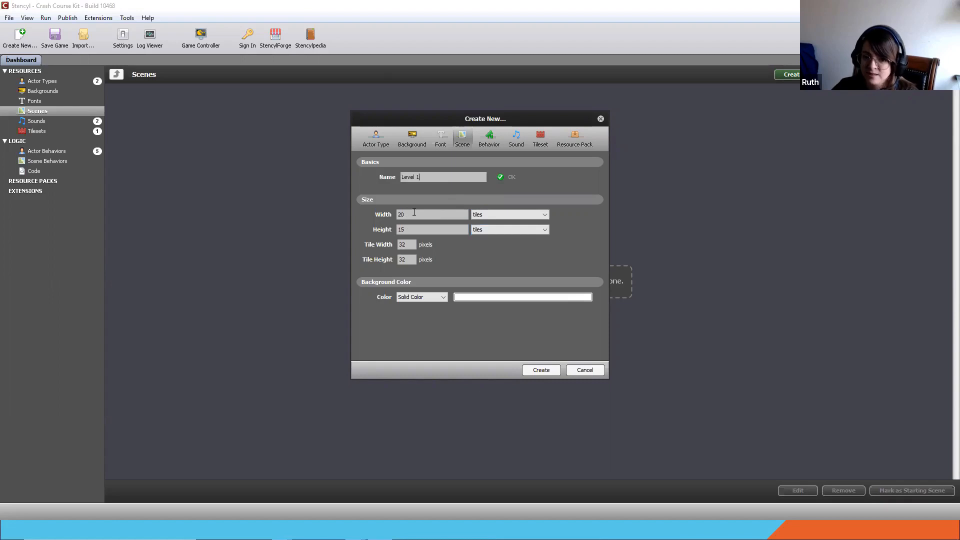
Switch the scene's width and height units between tiles and pixels, ending on tiles
{"action": "left_click", "coordinate": [484, 215]}
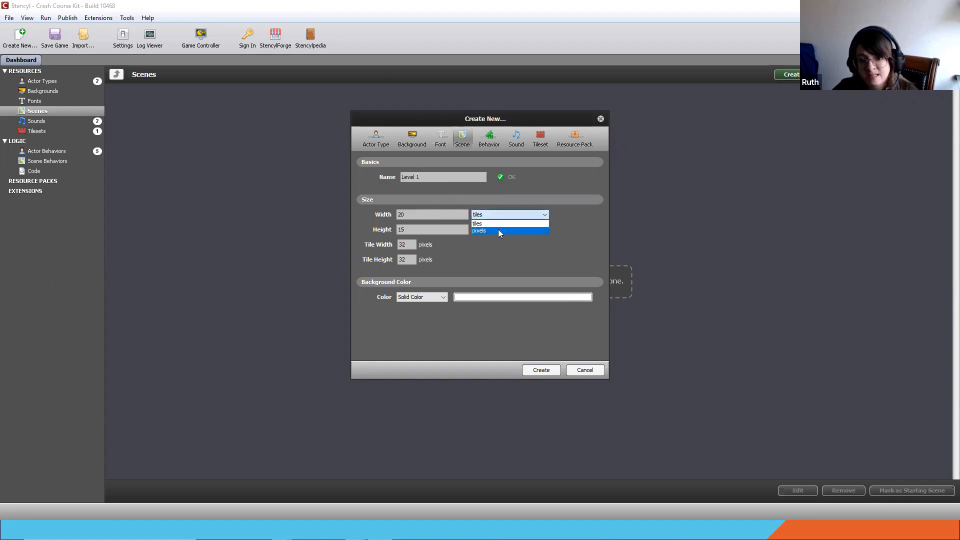
{"action": "left_click", "coordinate": [494, 226]}
{"action": "left_click", "coordinate": [492, 214]}
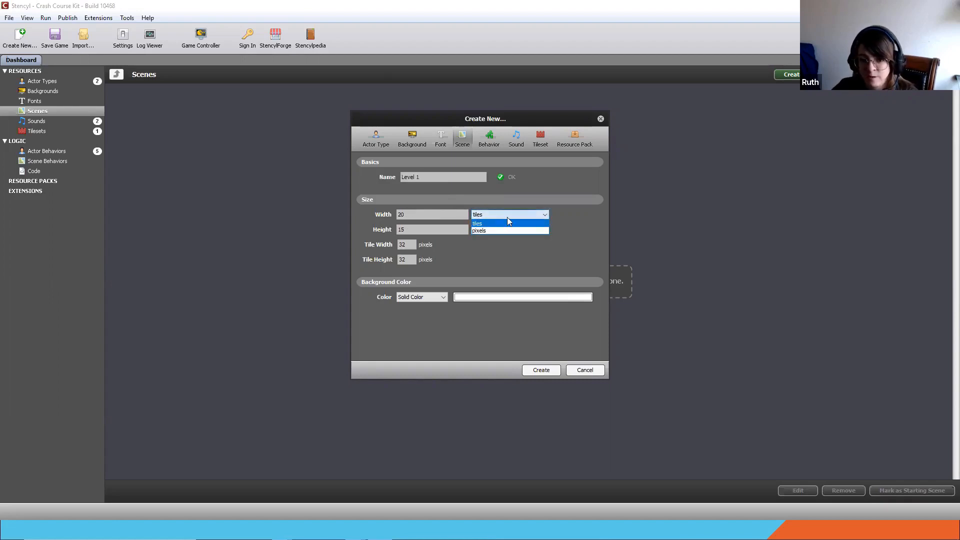
{"action": "left_click", "coordinate": [507, 230]}
{"action": "left_click", "coordinate": [422, 231]}
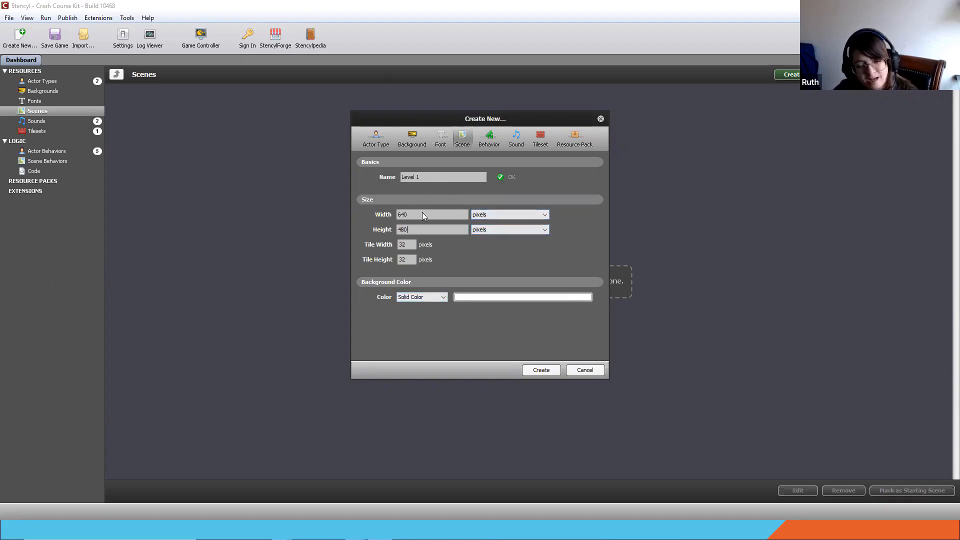
{"action": "left_click", "coordinate": [475, 215]}
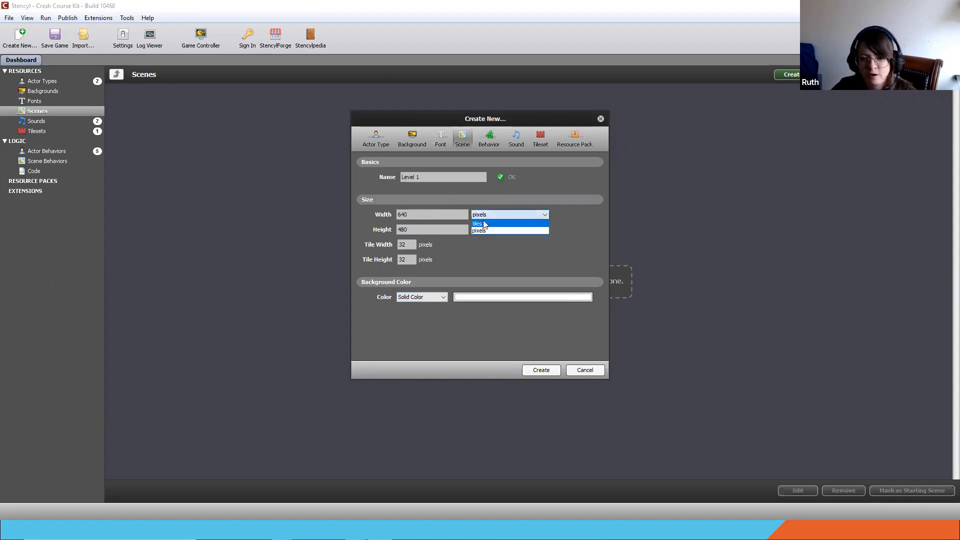
{"action": "left_click", "coordinate": [484, 229]}
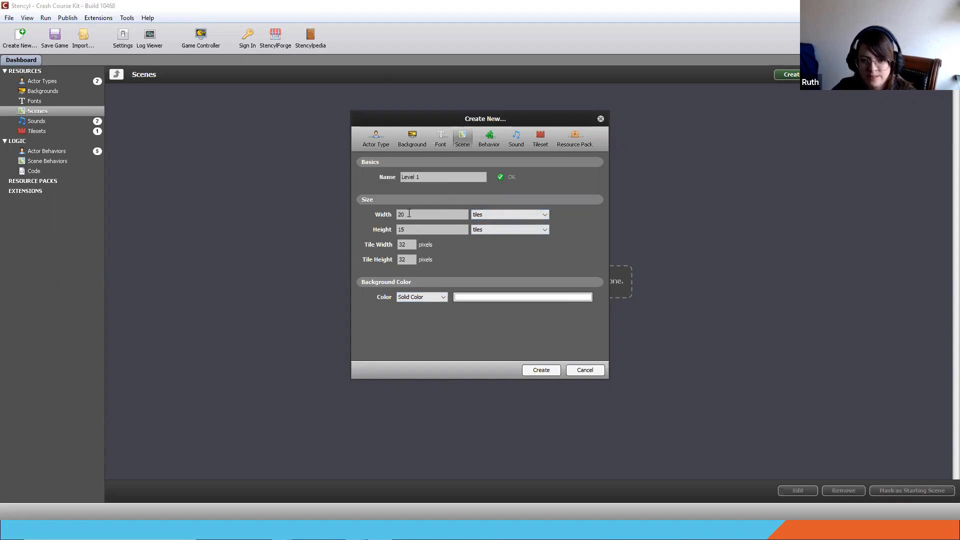
{"action": "left_click", "coordinate": [480, 211]}
{"action": "left_click", "coordinate": [484, 229]}
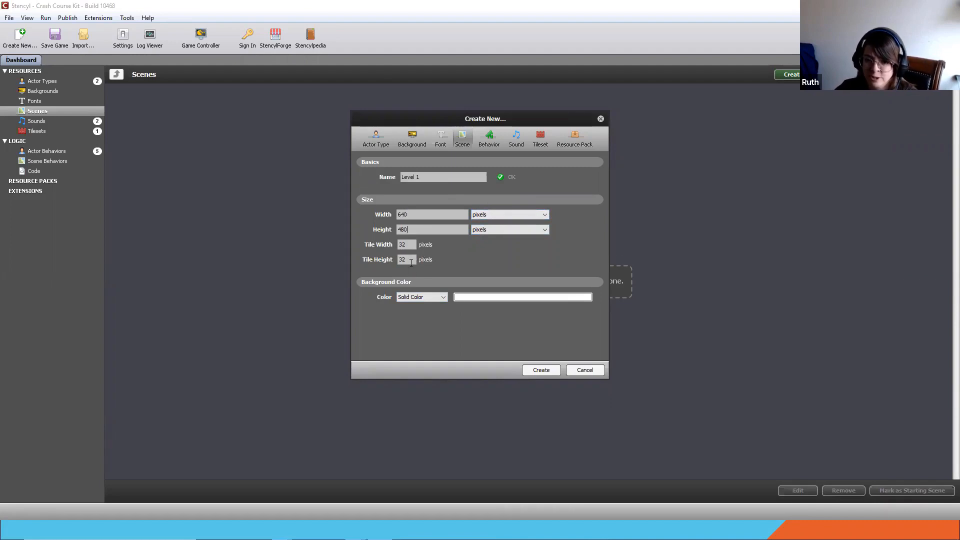
{"action": "left_click", "coordinate": [477, 217]}
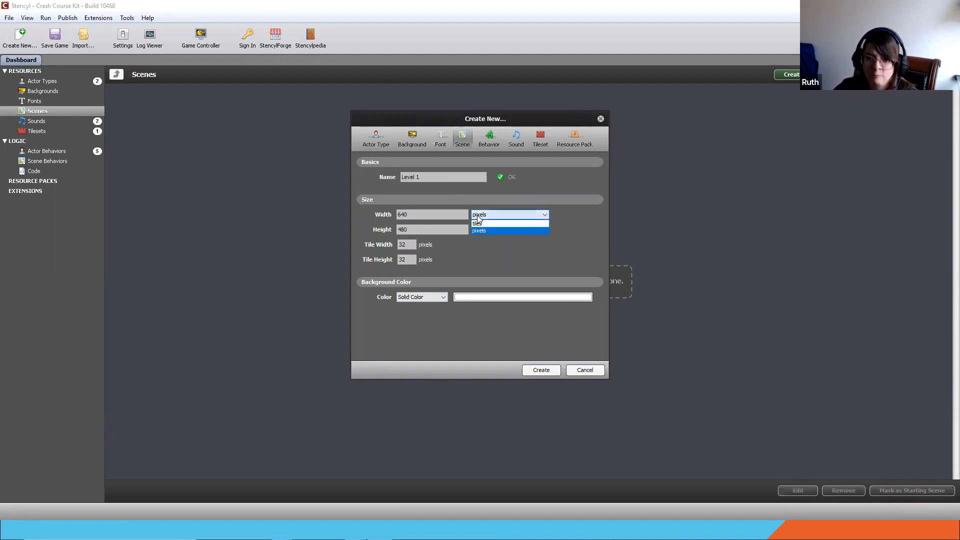
{"action": "left_click", "coordinate": [478, 223]}
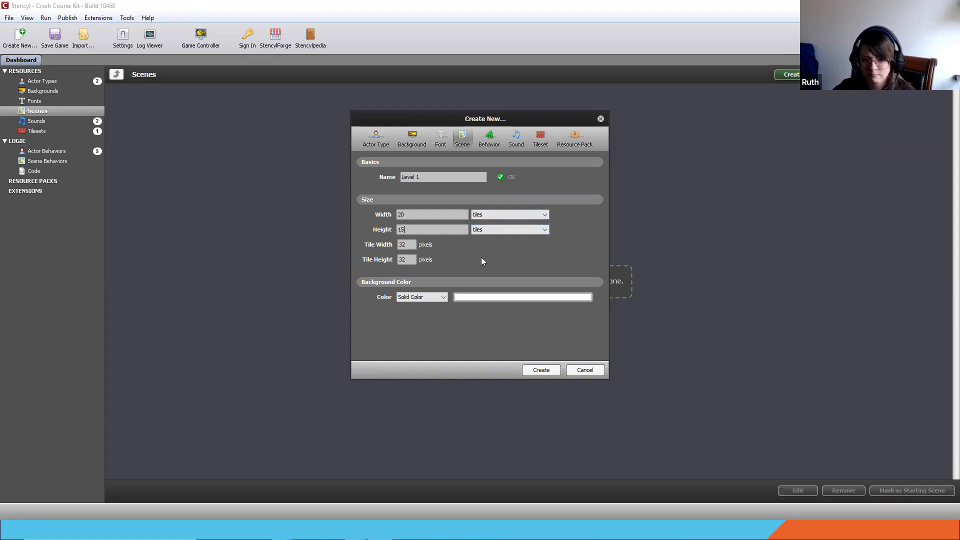
Switch to the OpenGameArt page in Chrome and search the site for tileset
{"action": "key", "text": "alt+Tab"}
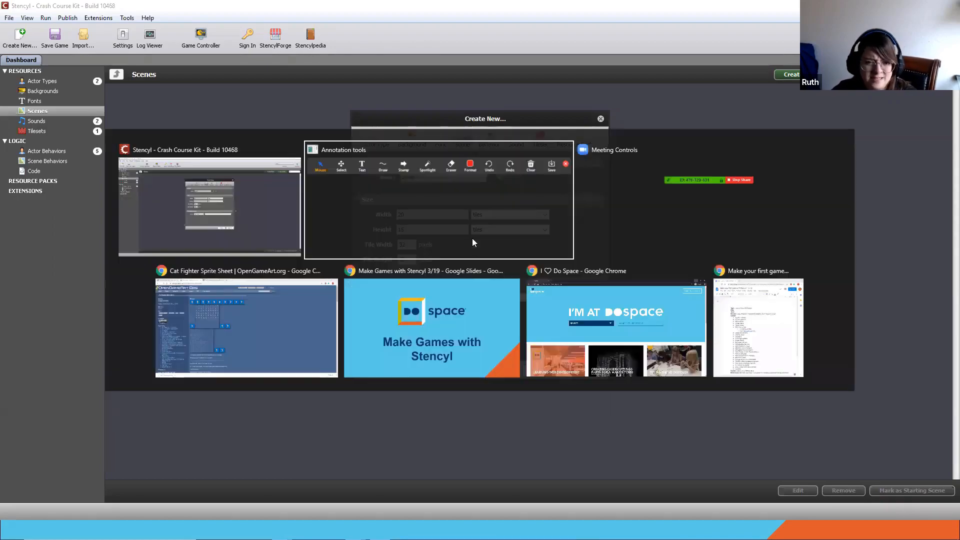
{"action": "left_click", "coordinate": [292, 335]}
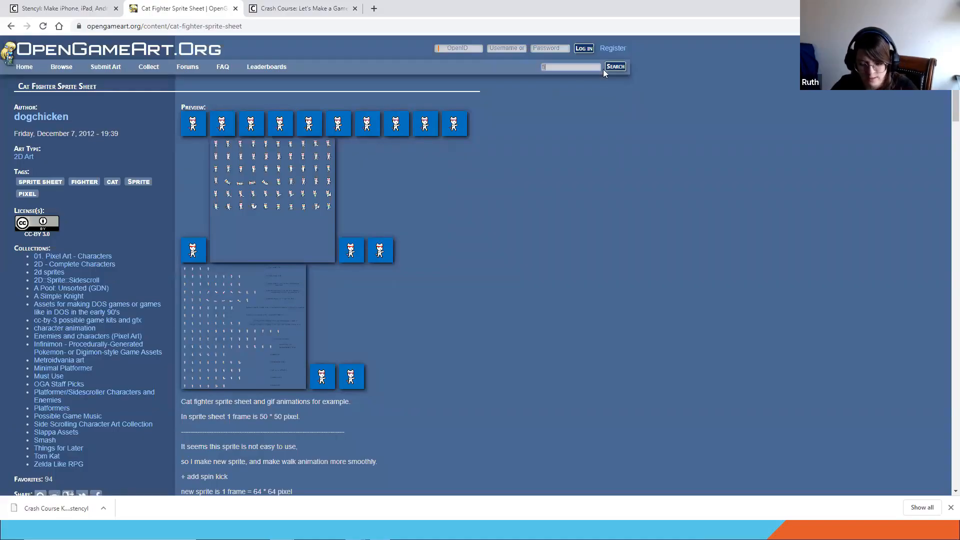
{"action": "left_click", "coordinate": [604, 70]}
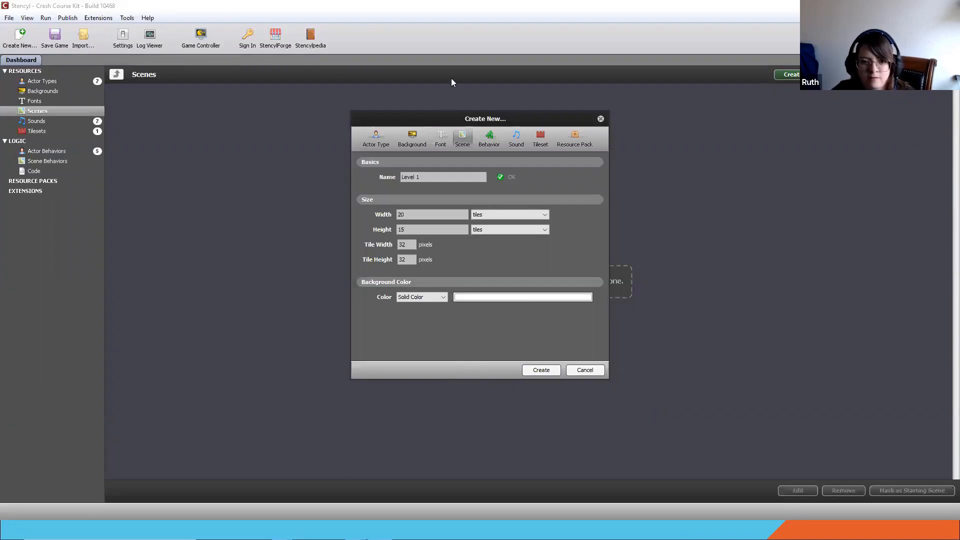
Back in Stencyl, set the new scene's solid background color to bright cyan
{"action": "left_click", "coordinate": [374, 303]}
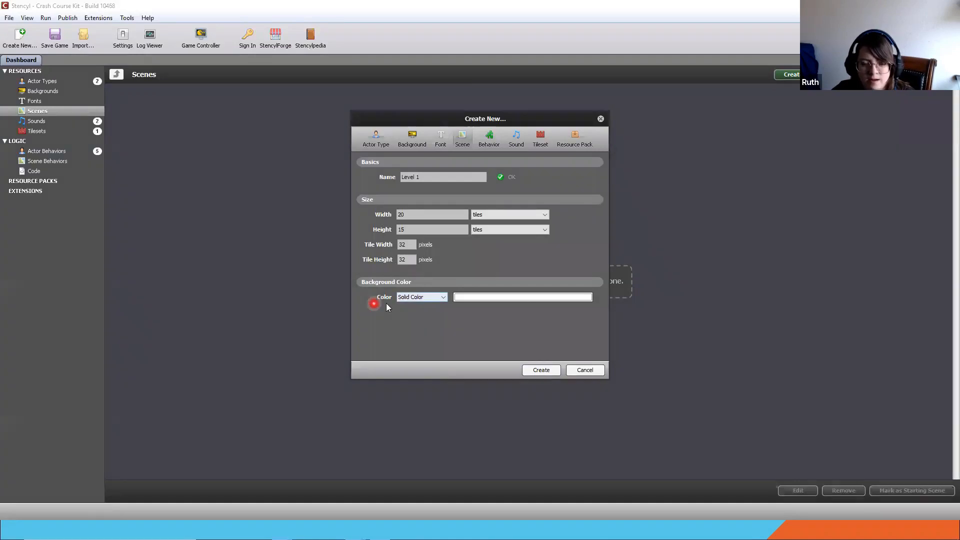
{"action": "left_click", "coordinate": [413, 297]}
{"action": "left_click", "coordinate": [466, 298]}
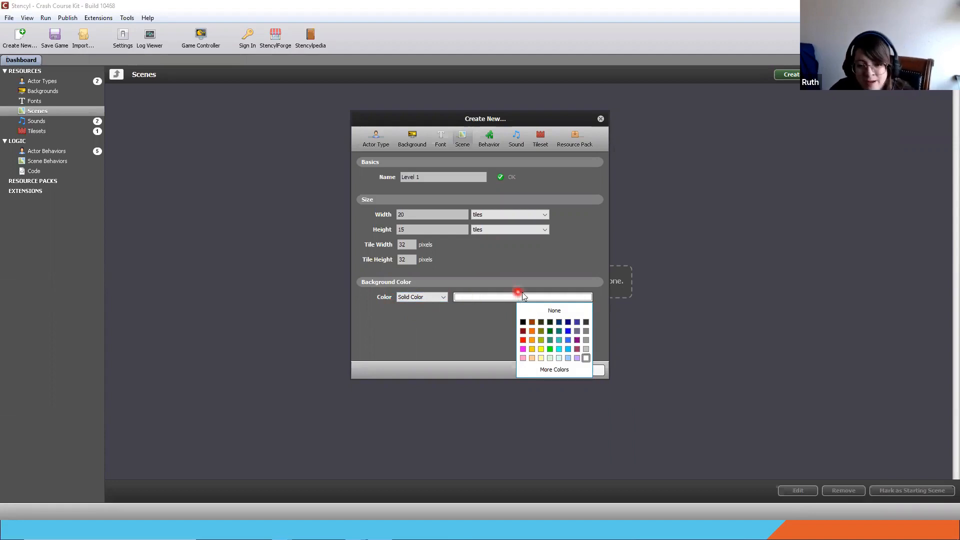
{"action": "left_click", "coordinate": [559, 349]}
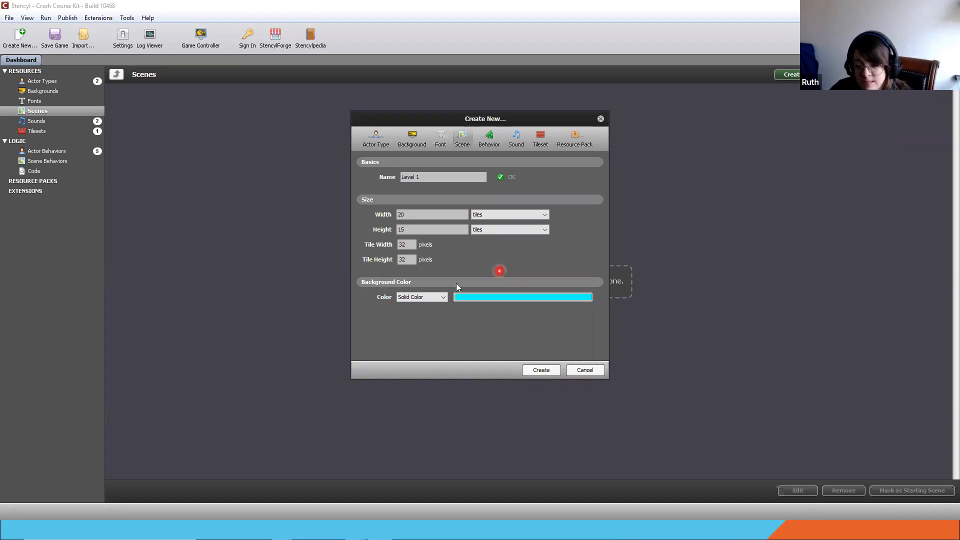
Change the scene background to a vertical gradient and choose medium blue as its second color
{"action": "left_click", "coordinate": [426, 298]}
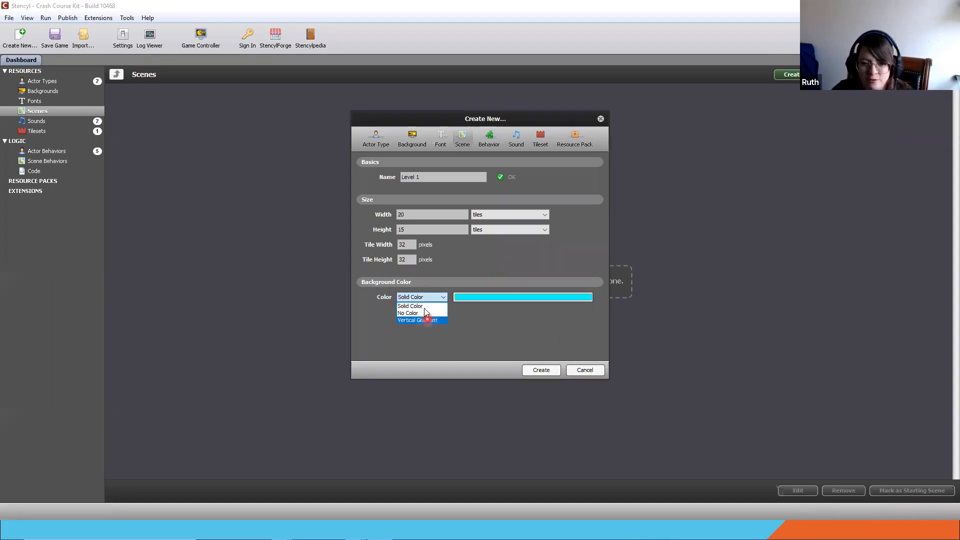
{"action": "left_click", "coordinate": [430, 321]}
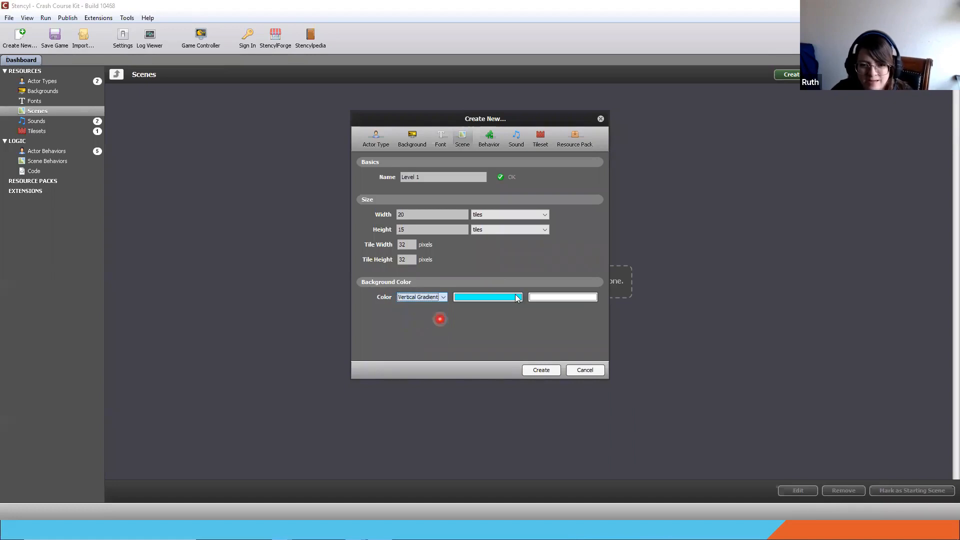
{"action": "left_click", "coordinate": [559, 297]}
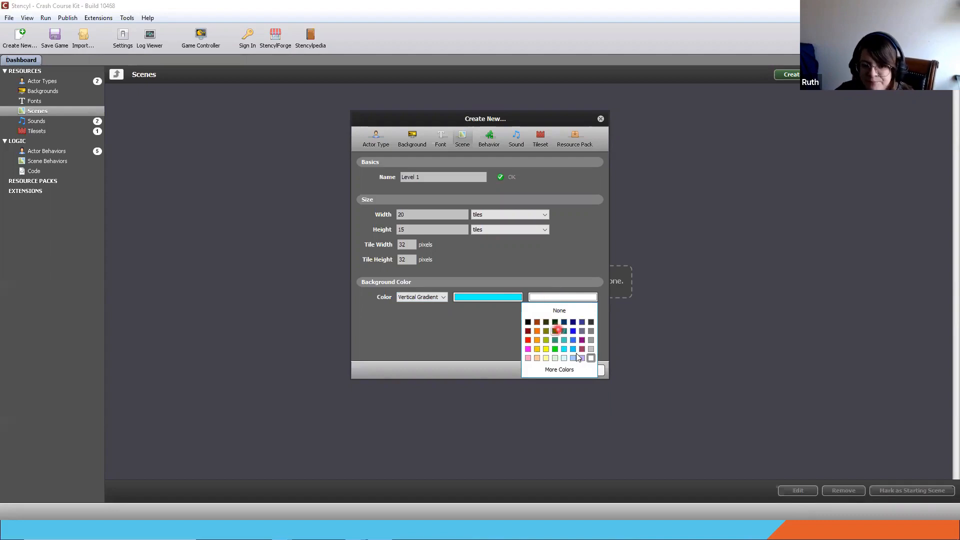
{"action": "left_click", "coordinate": [575, 340]}
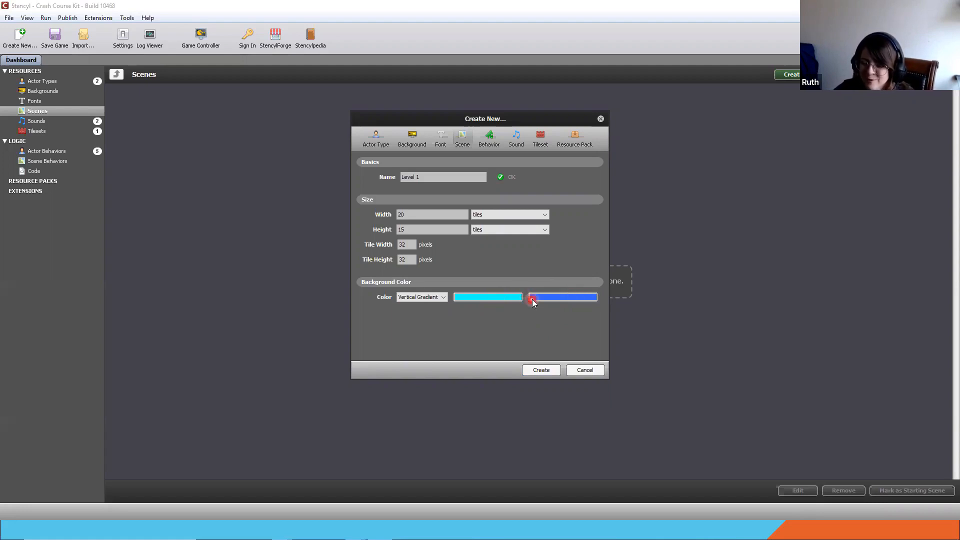
Switch to Chrome and open the DB32 Cave tileset from the OpenGameArt search results
{"action": "key", "text": "alt+Tab"}
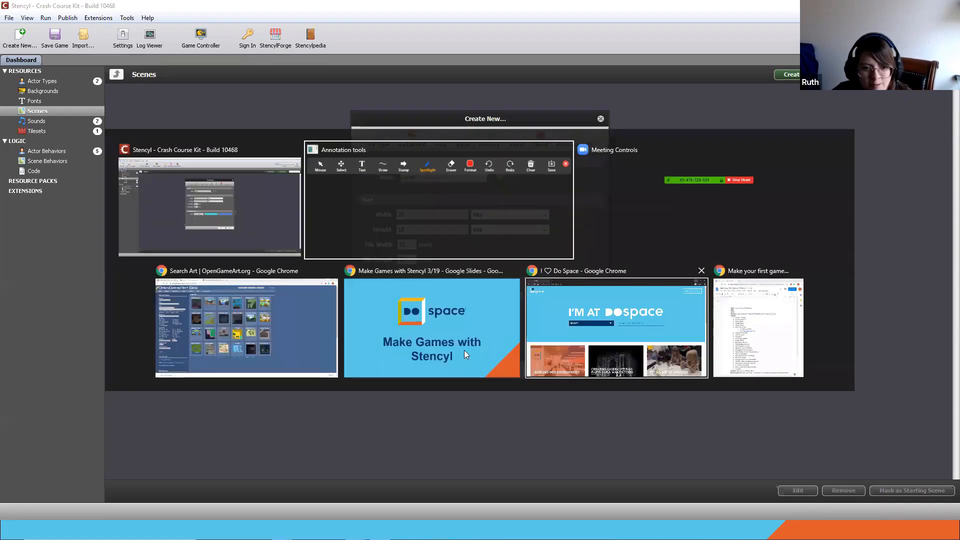
{"action": "left_click", "coordinate": [237, 375]}
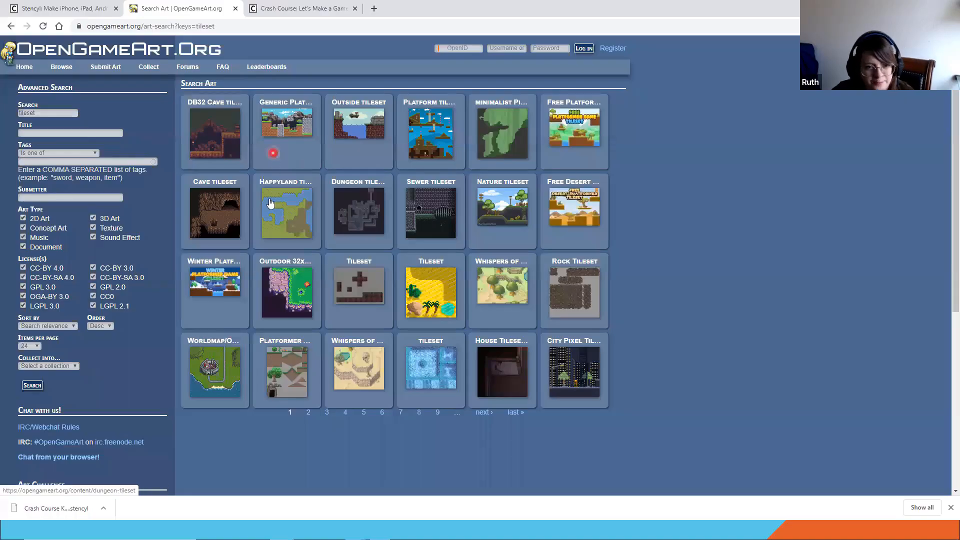
{"action": "left_click", "coordinate": [220, 150]}
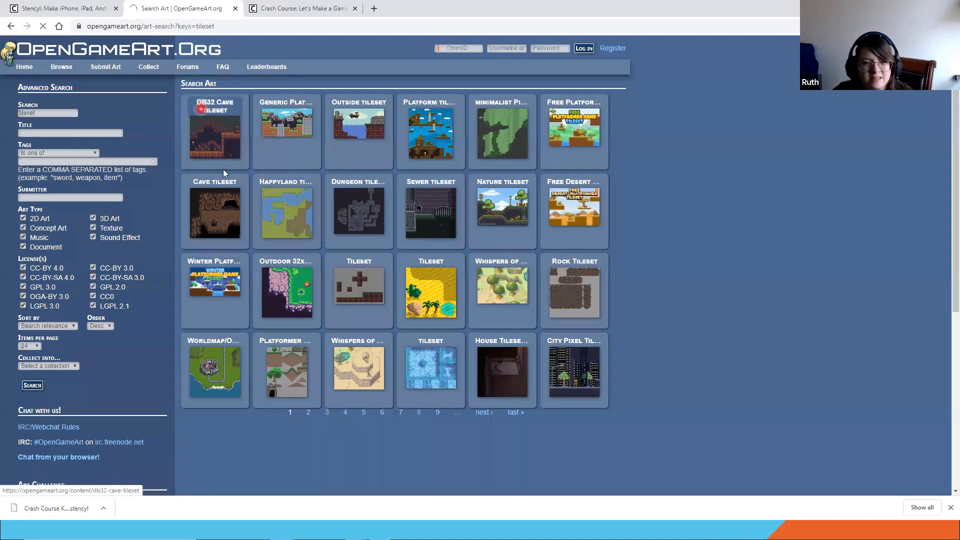
{"action": "left_click", "coordinate": [286, 173]}
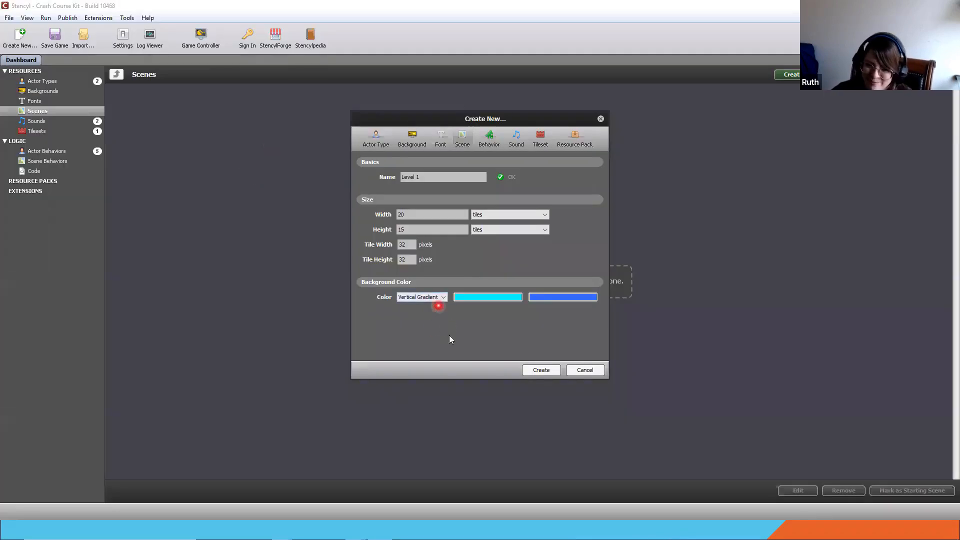
Create the Level 1 scene in Stencyl with the chosen size and gradient background
{"action": "left_click", "coordinate": [541, 370]}
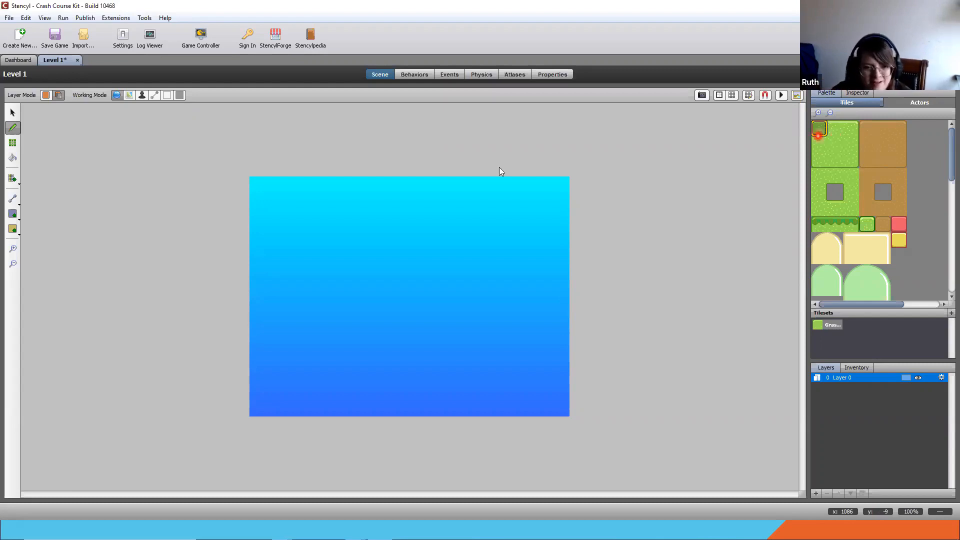
View the DB32 Cave tileset's tile sheet enlarged in Chrome and return to Stencyl
{"action": "key", "text": "alt+Tab"}
{"action": "left_click", "coordinate": [394, 207]}
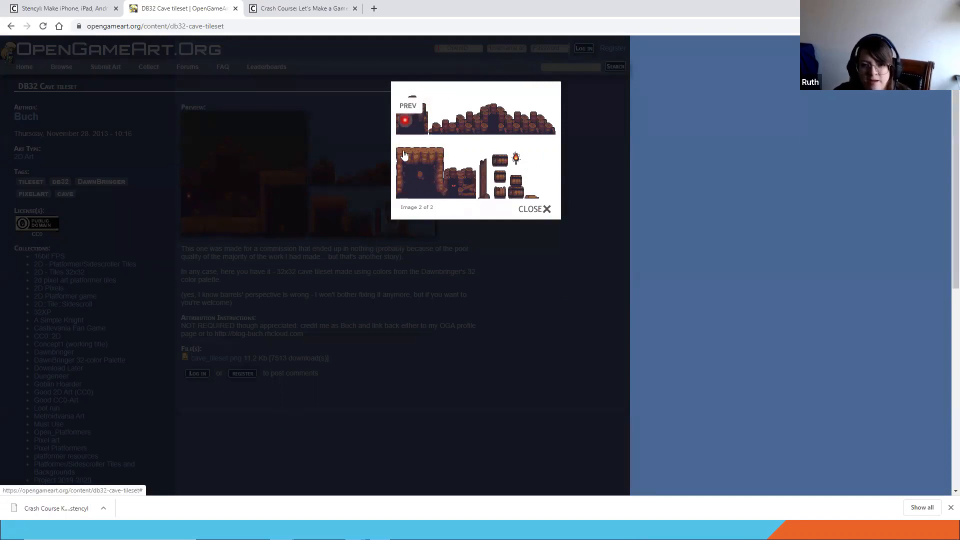
{"action": "key", "text": "alt+Tab"}
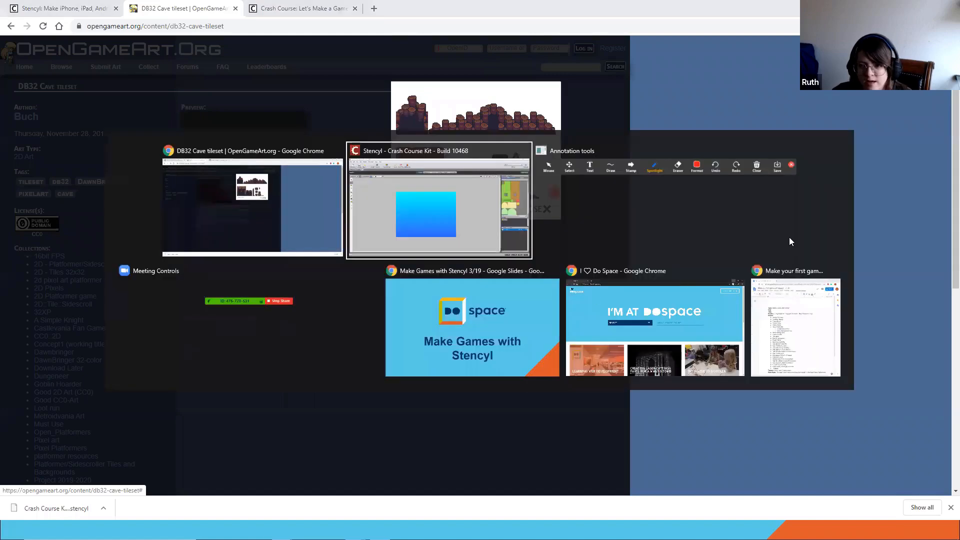
Select the large grass block plus the adjoining dirt column in the tile palette and place copies around the scene
{"action": "left_click", "coordinate": [835, 146]}
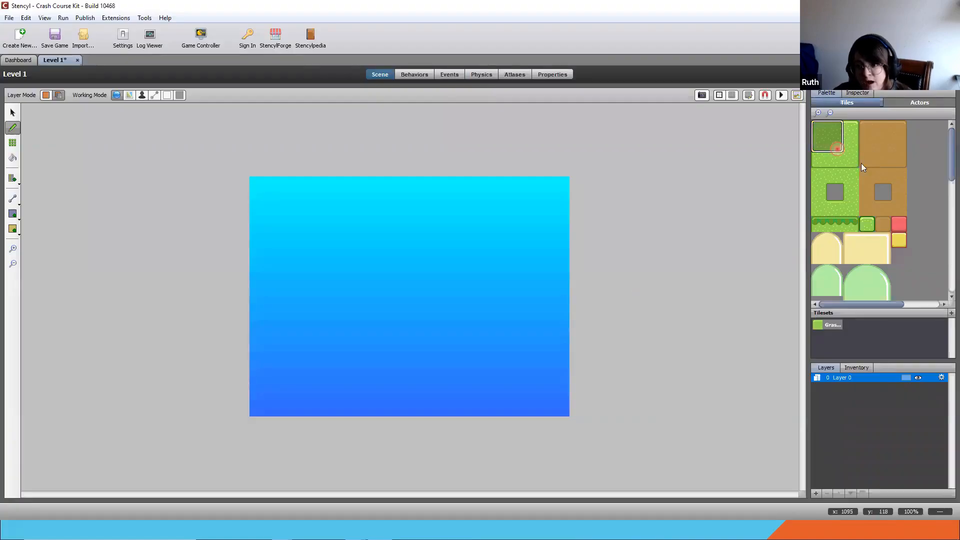
{"action": "left_click_drag", "start_coordinate": [861, 163], "coordinate": [867, 162]}
{"action": "left_click_drag", "start_coordinate": [371, 349], "coordinate": [365, 331]}
{"action": "left_click", "coordinate": [320, 249]}
{"action": "left_click", "coordinate": [356, 206]}
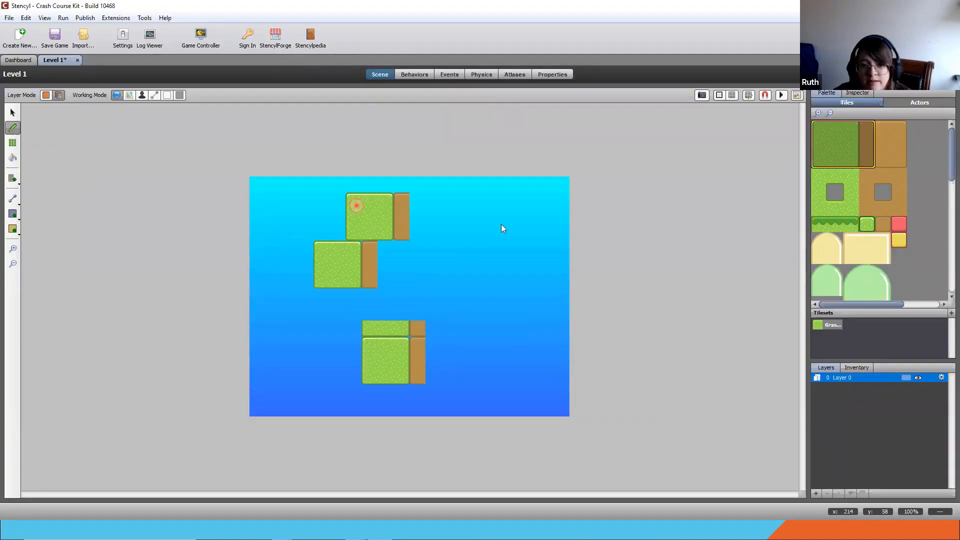
{"action": "left_click", "coordinate": [502, 231]}
{"action": "left_click", "coordinate": [495, 335]}
{"action": "left_click_drag", "start_coordinate": [452, 366], "coordinate": [451, 371]}
{"action": "left_click", "coordinate": [364, 297]}
{"action": "left_click_drag", "start_coordinate": [415, 253], "coordinate": [431, 251]}
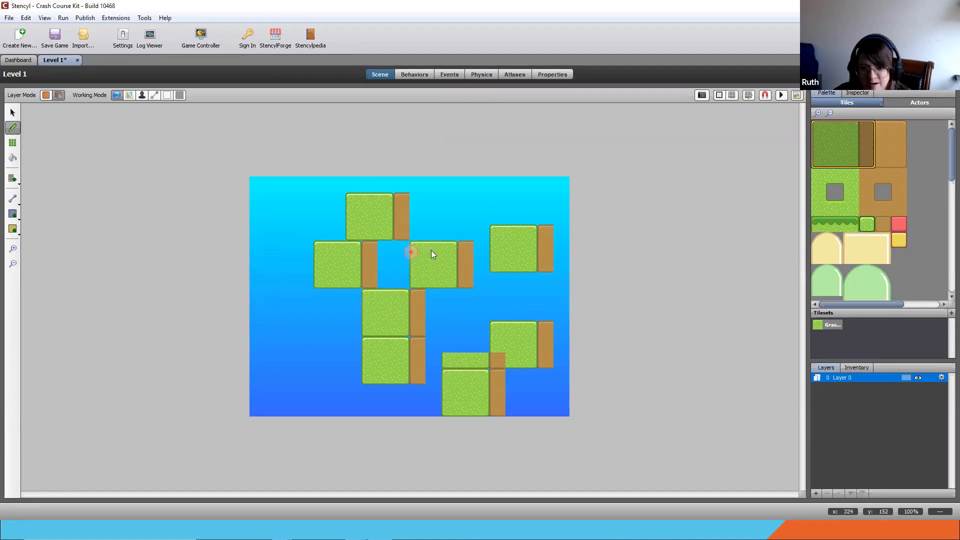
{"action": "left_click", "coordinate": [455, 321]}
Undo all the grass and dirt tile placements in the Level 1 scene
{"action": "key", "text": "ctrl+z"}
{"action": "key", "text": "ctrl+z"}
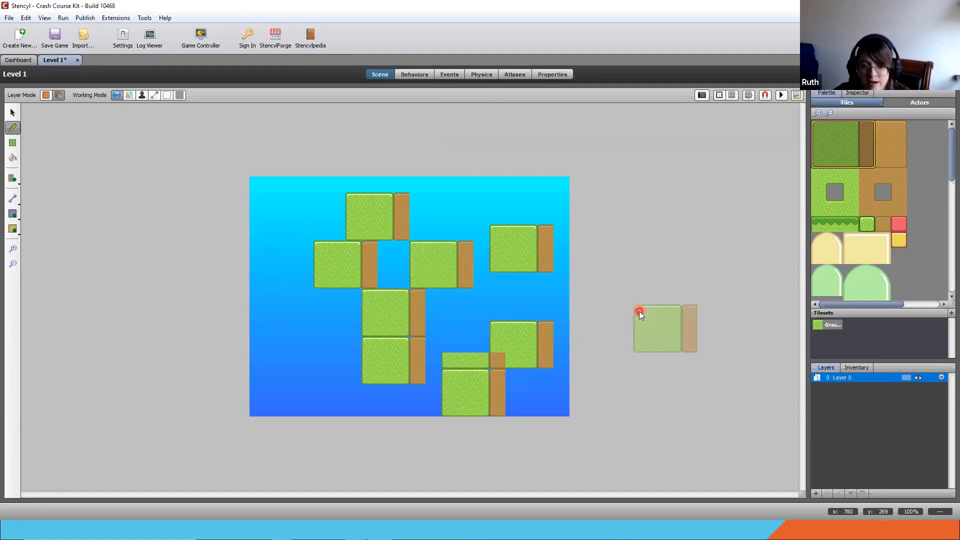
{"action": "key", "text": "ctrl+z"}
{"action": "key", "text": "ctrl+z"}
{"action": "key", "text": "ctrl+z"}
{"action": "key", "text": "ctrl+z"}
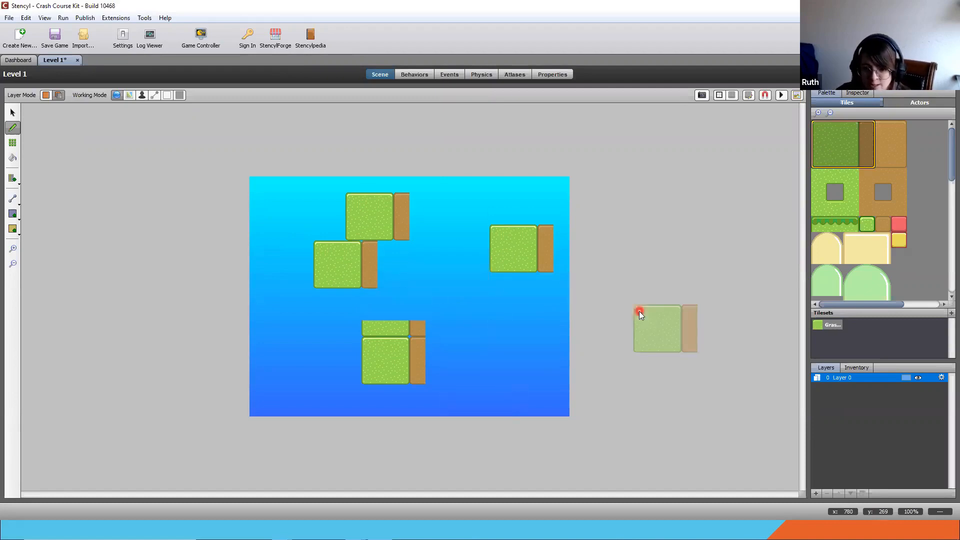
{"action": "key", "text": "ctrl+z"}
{"action": "key", "text": "ctrl+z"}
{"action": "key", "text": "ctrl+z"}
{"action": "key", "text": "ctrl+z"}
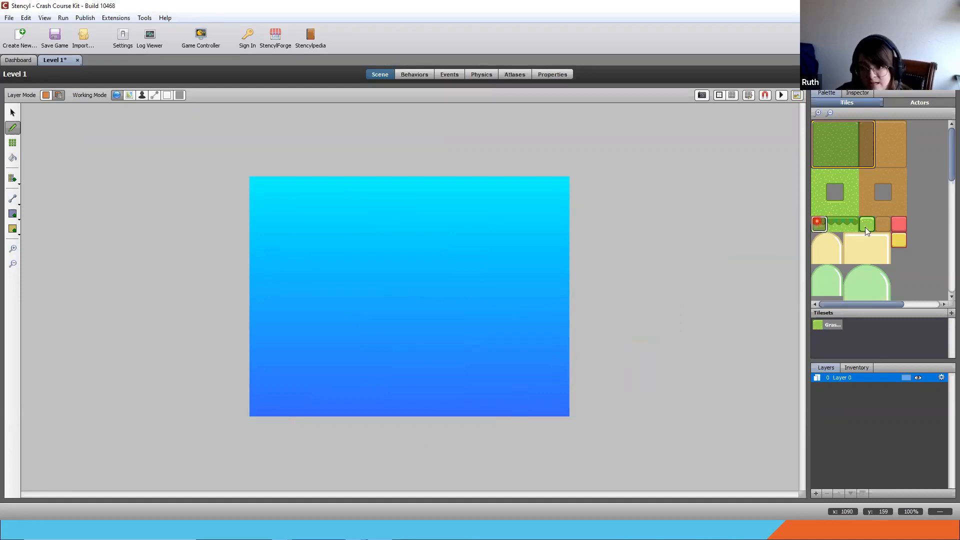
Place the three-tile leafy grass strip side by side along the entire bottom edge of the Level 1 scene
{"action": "left_click_drag", "start_coordinate": [818, 223], "coordinate": [851, 225]}
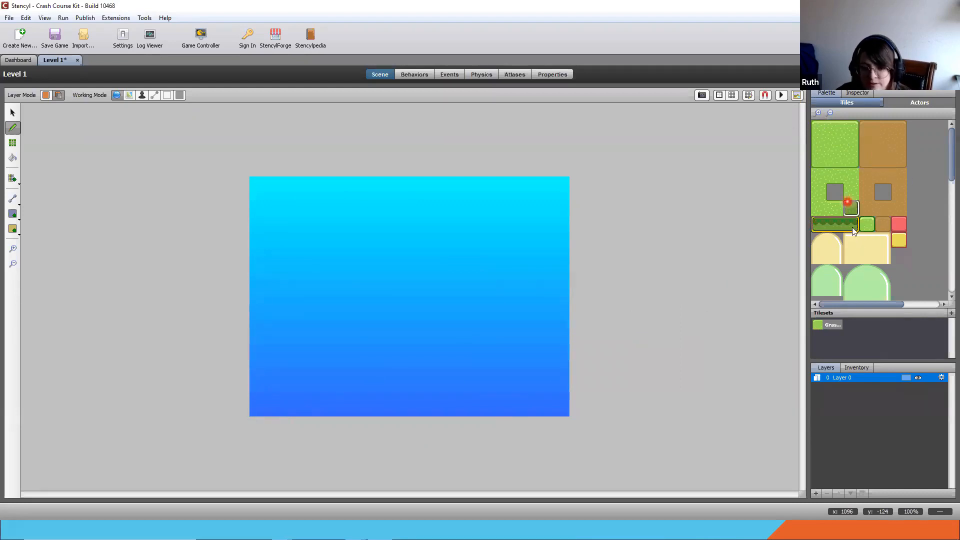
{"action": "left_click", "coordinate": [308, 415]}
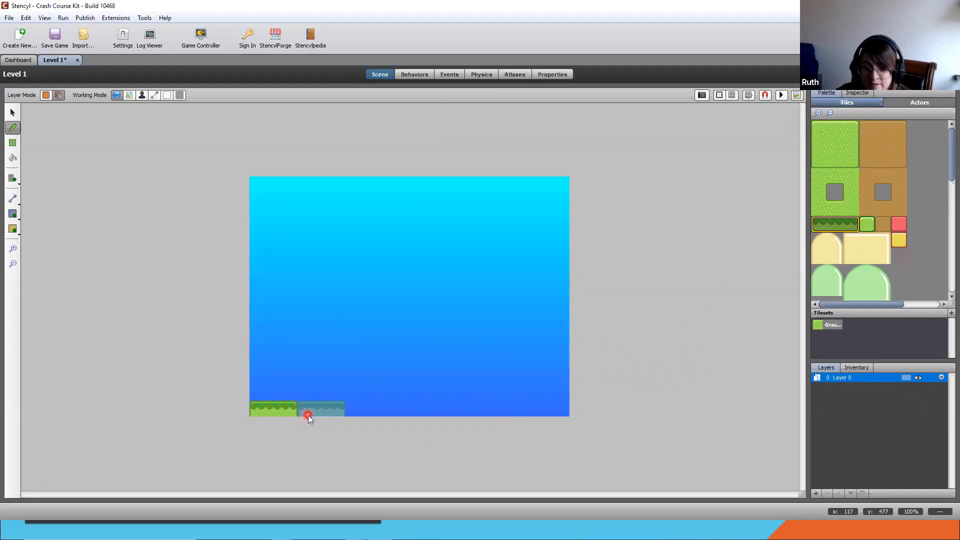
{"action": "left_click", "coordinate": [362, 414]}
{"action": "left_click", "coordinate": [356, 412]}
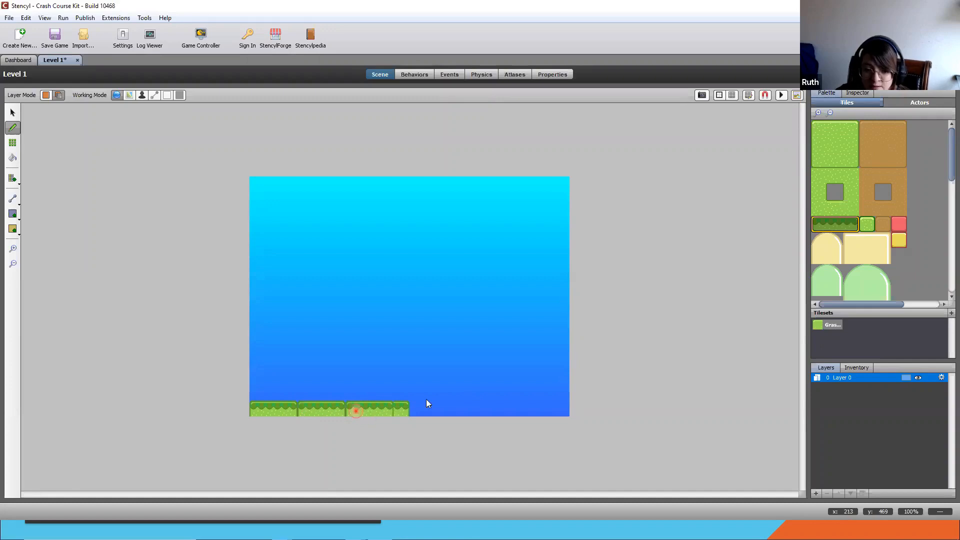
{"action": "left_click", "coordinate": [407, 413]}
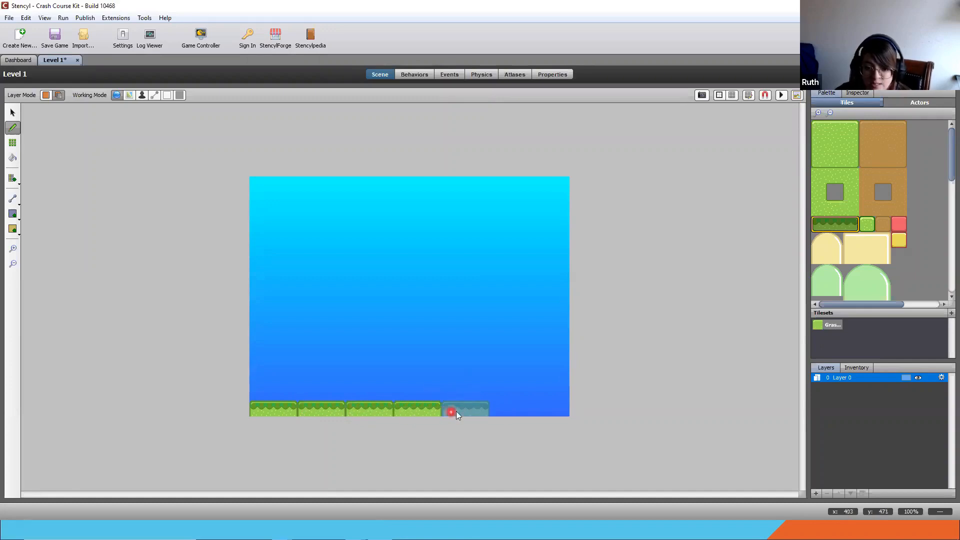
{"action": "left_click", "coordinate": [456, 411]}
{"action": "left_click", "coordinate": [504, 411]}
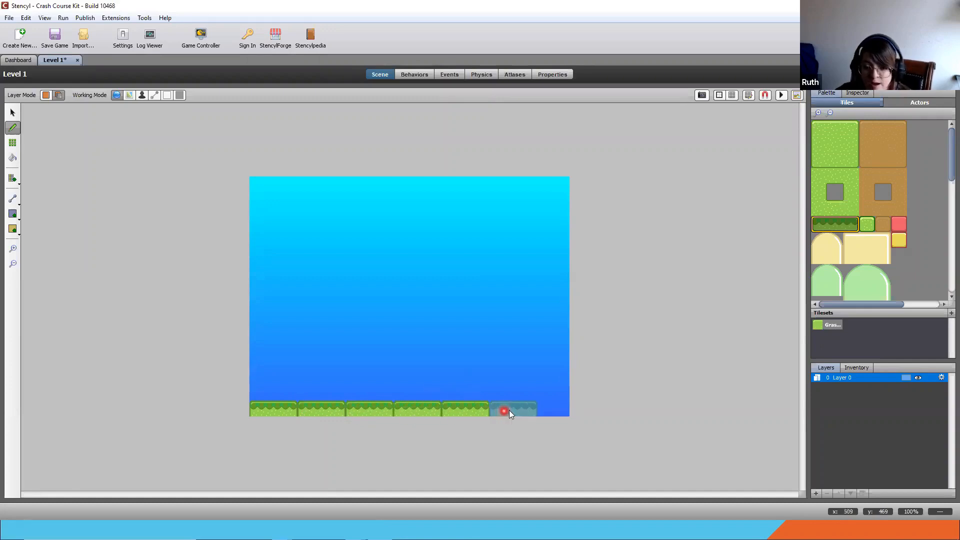
{"action": "left_click", "coordinate": [549, 409]}
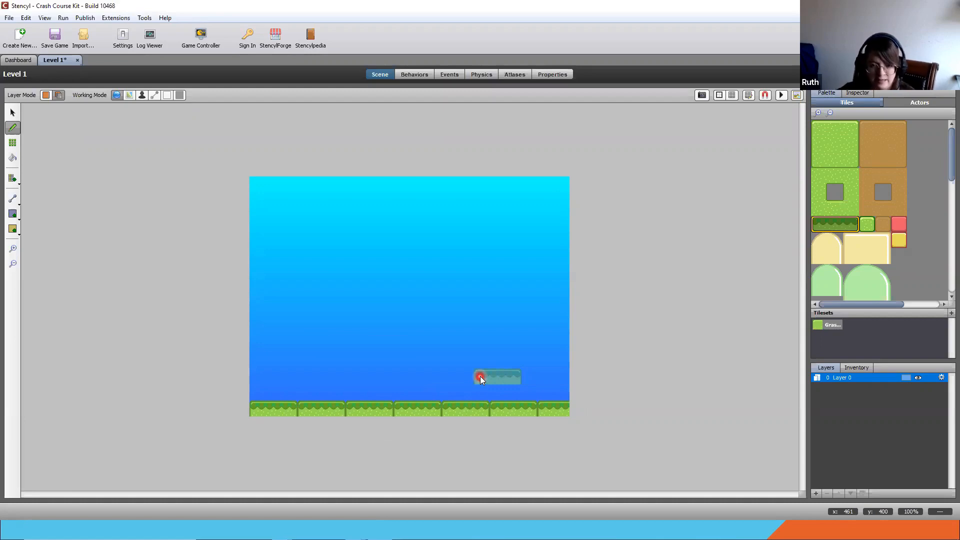
Undo all the leafy grass strip placements in the Level 1 scene
{"action": "key", "text": "ctrl+z"}
{"action": "key", "text": "ctrl+z"}
{"action": "key", "text": "ctrl+z"}
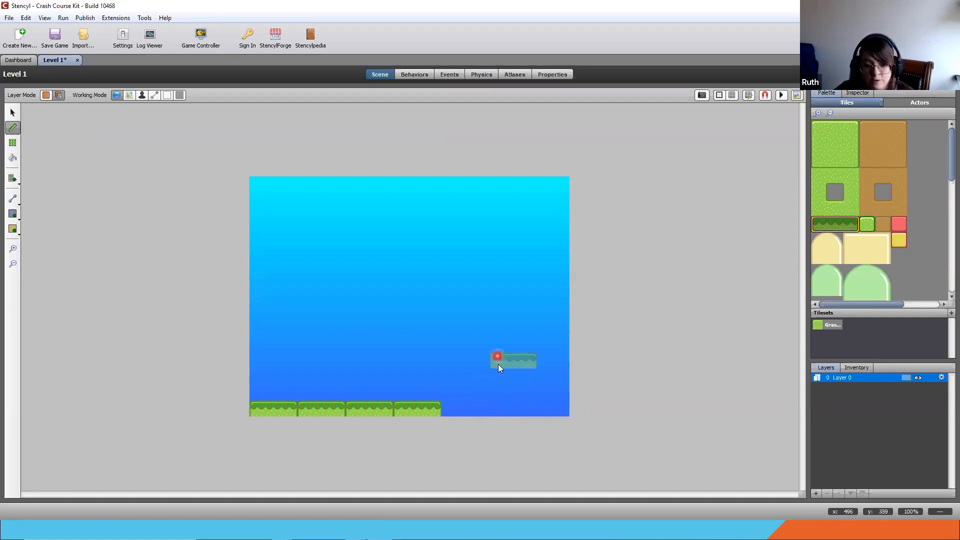
{"action": "key", "text": "ctrl+z"}
{"action": "key", "text": "ctrl+z"}
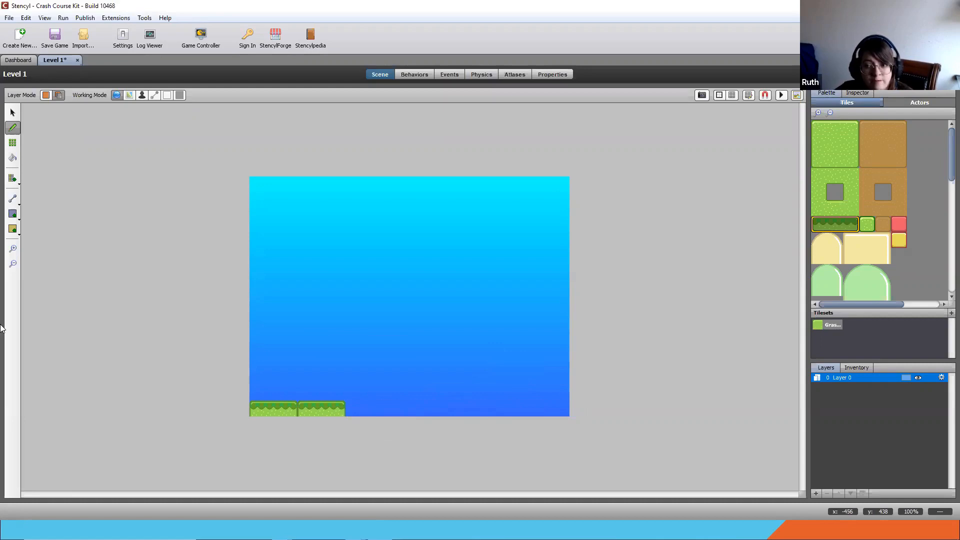
{"action": "key", "text": "ctrl+z"}
{"action": "left_click", "coordinate": [894, 346]}
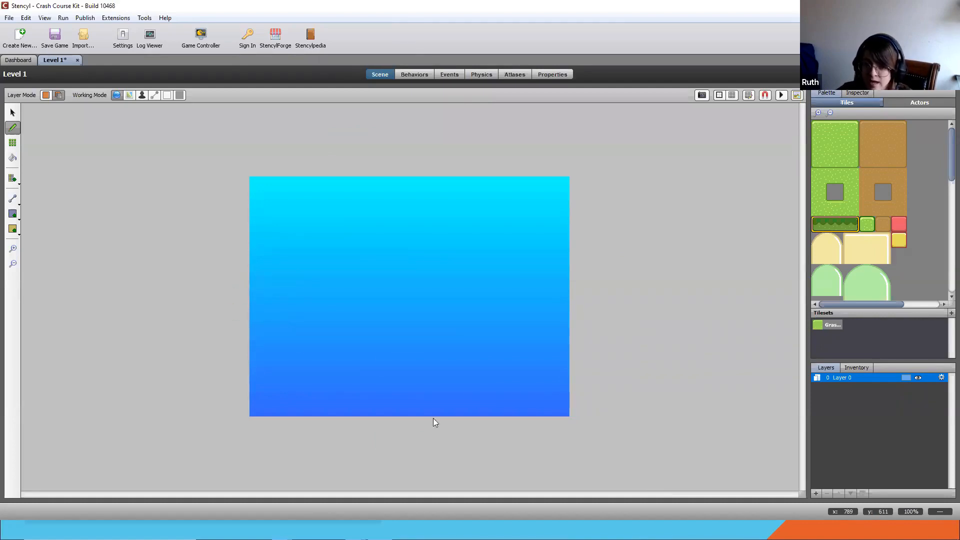
{"action": "left_click", "coordinate": [421, 301]}
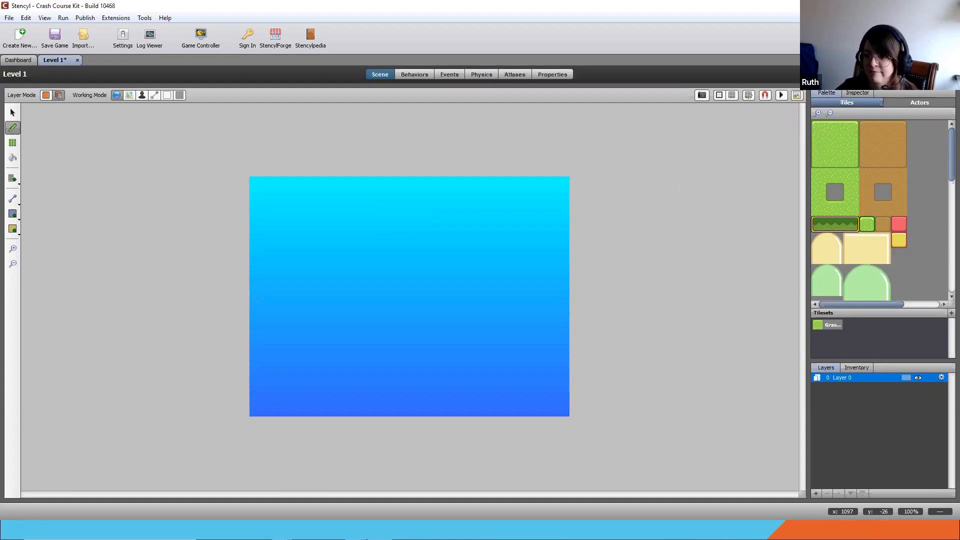
Save the scene and try to run a game test, dismissing the sound format error
{"action": "mouse_move", "coordinate": [858, 46]}
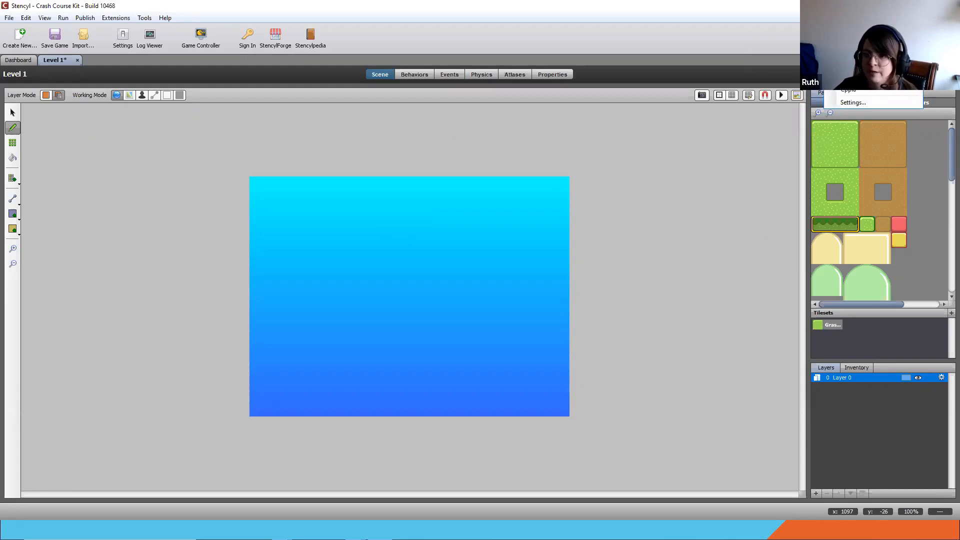
{"action": "left_click", "coordinate": [857, 65]}
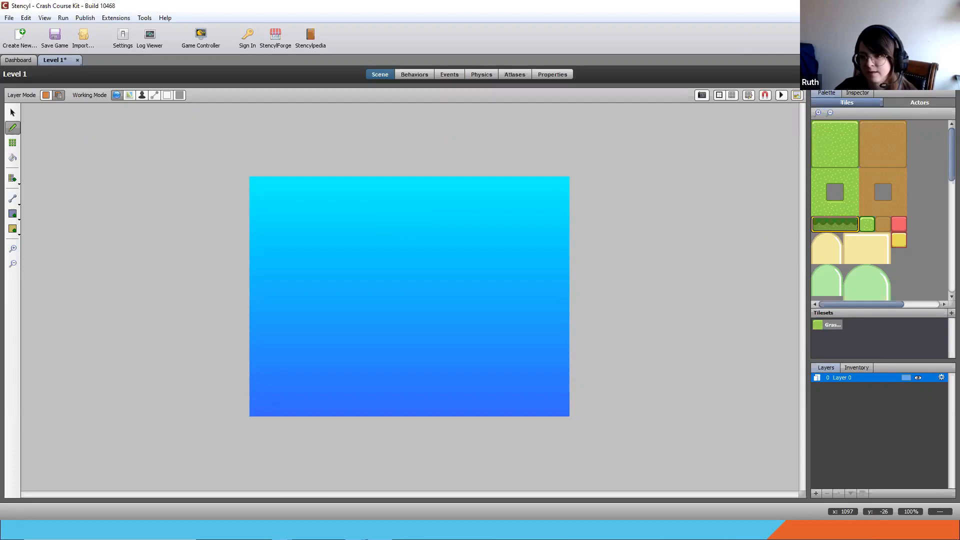
{"action": "key", "text": "ctrl+s"}
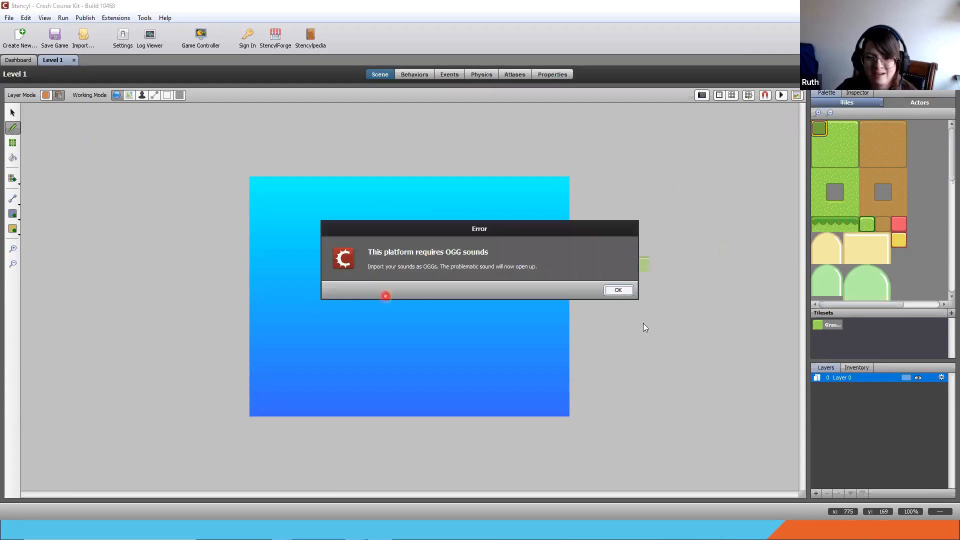
{"action": "left_click", "coordinate": [625, 291]}
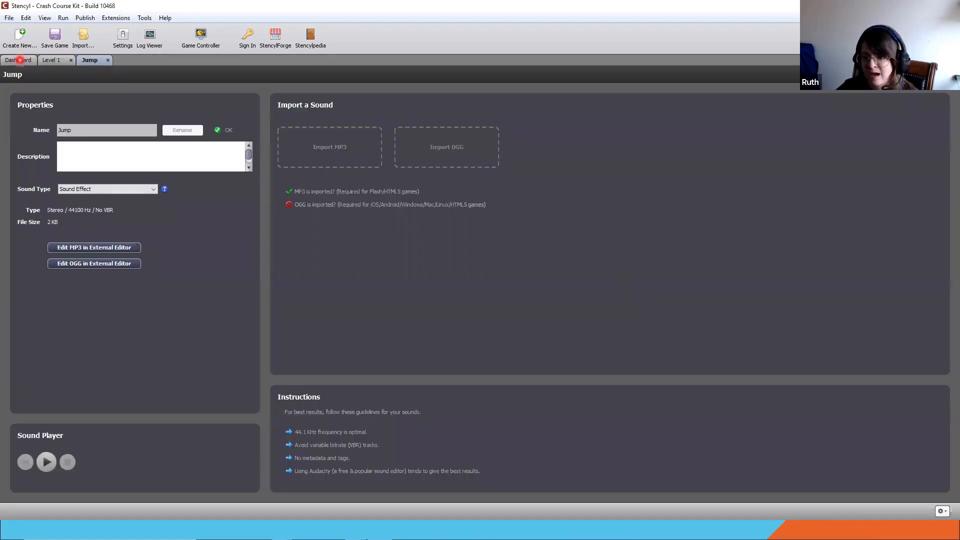
Set the test platform to Flash (Player) and run the game
{"action": "left_click", "coordinate": [868, 34]}
{"action": "mouse_move", "coordinate": [863, 47]}
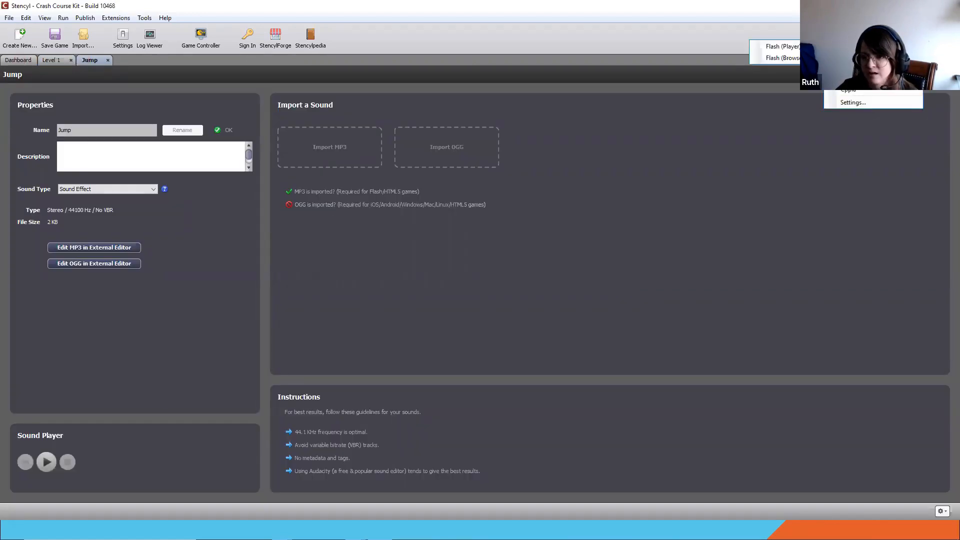
{"action": "left_click", "coordinate": [783, 46]}
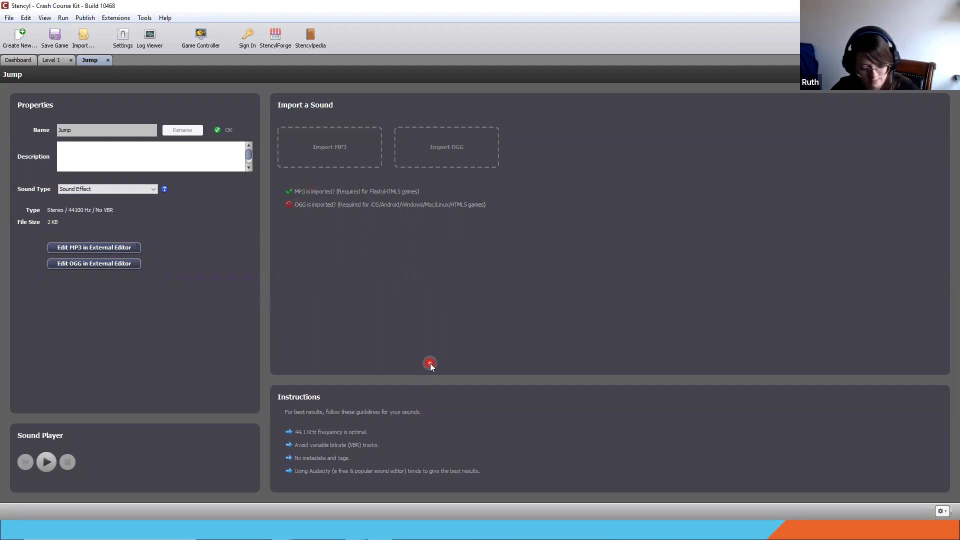
Look through the open windows for the running game test, return to Stencyl and close the Jump sound page
{"action": "key", "text": "alt+Tab"}
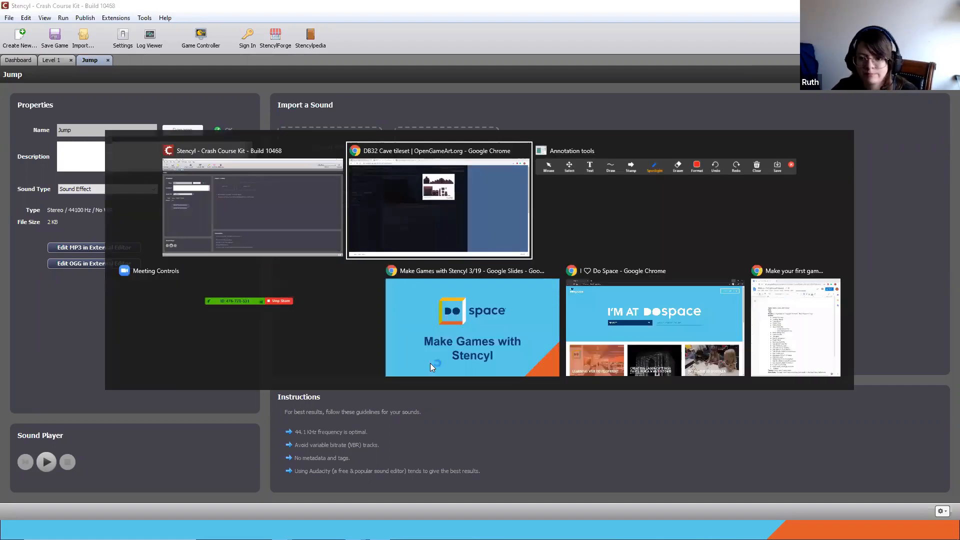
{"action": "key", "text": "alt+Tab"}
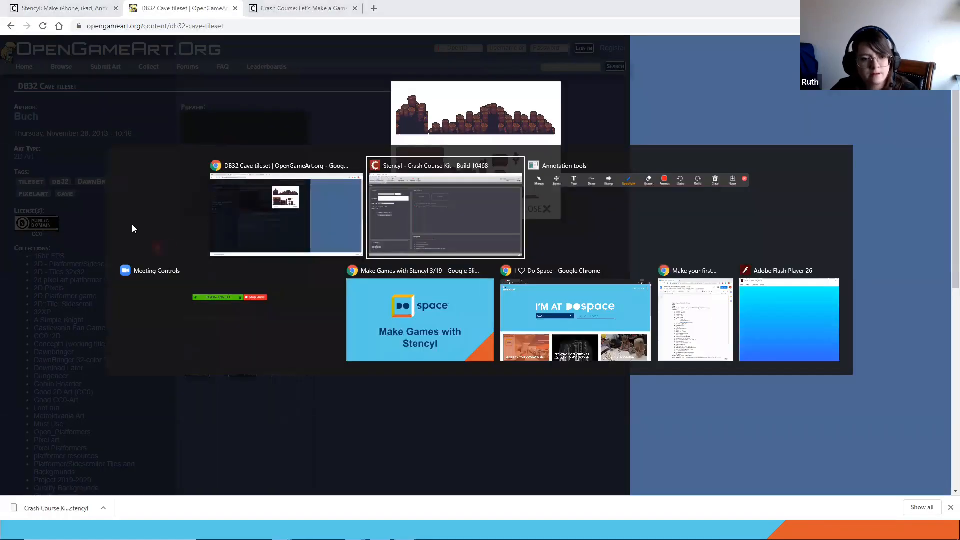
{"action": "key", "text": "alt+Tab"}
{"action": "key", "text": "alt+Tab"}
{"action": "key", "text": "alt+Tab"}
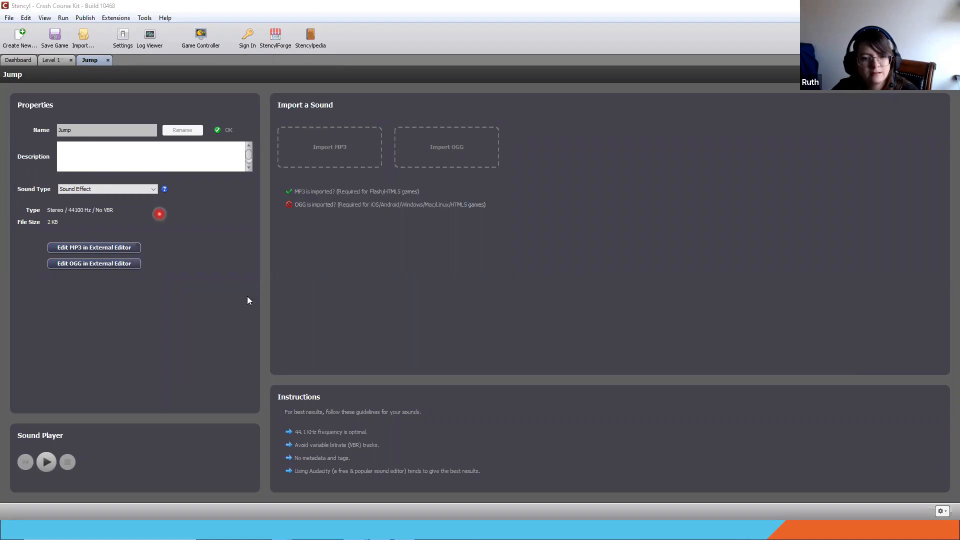
{"action": "key", "text": "alt+Tab"}
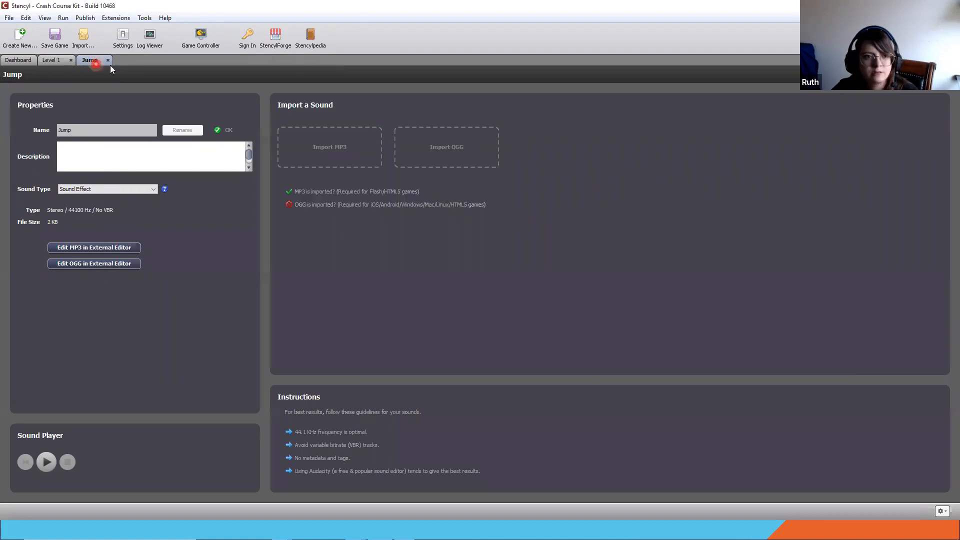
{"action": "left_click", "coordinate": [108, 59]}
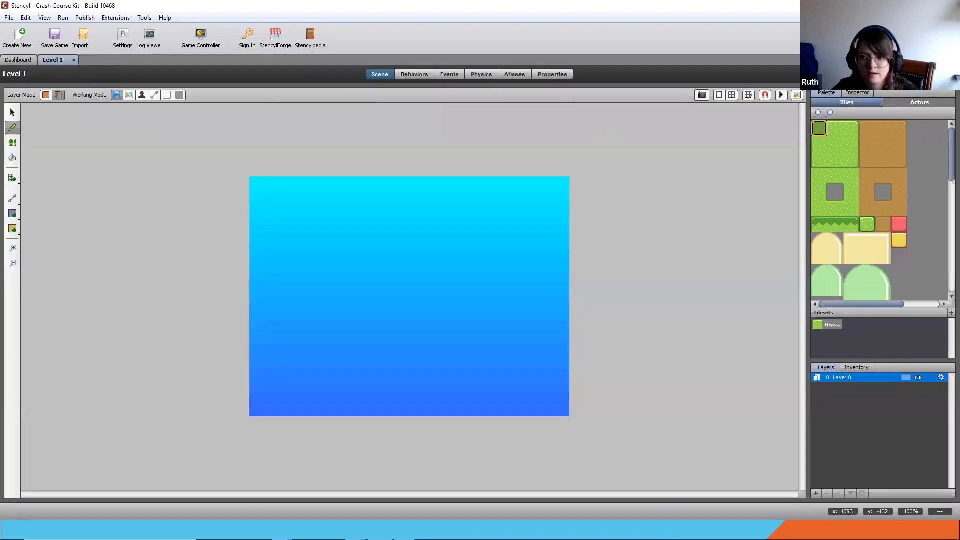
Save and test the game in Adobe Flash Player, try out the scene over the editor and close the player
{"action": "key", "text": "ctrl+s"}
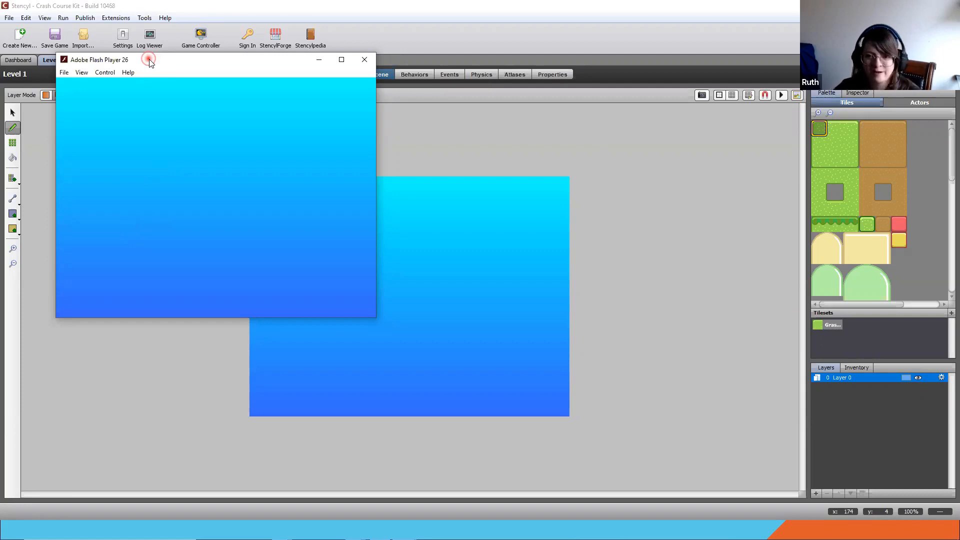
{"action": "left_click_drag", "start_coordinate": [150, 61], "coordinate": [346, 162]}
{"action": "left_click", "coordinate": [389, 264]}
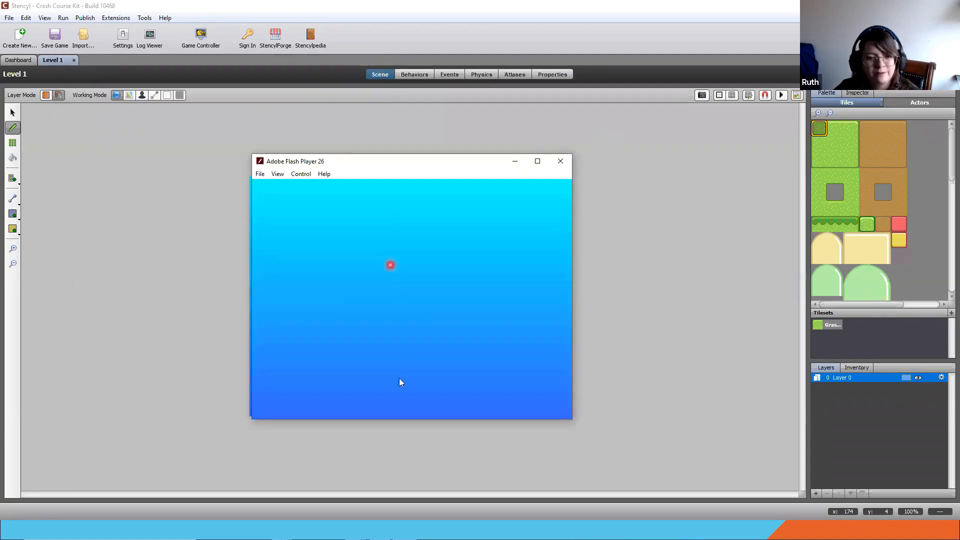
{"action": "left_click", "coordinate": [399, 382]}
{"action": "left_click", "coordinate": [382, 372]}
{"action": "left_click", "coordinate": [371, 332]}
{"action": "left_click", "coordinate": [348, 291]}
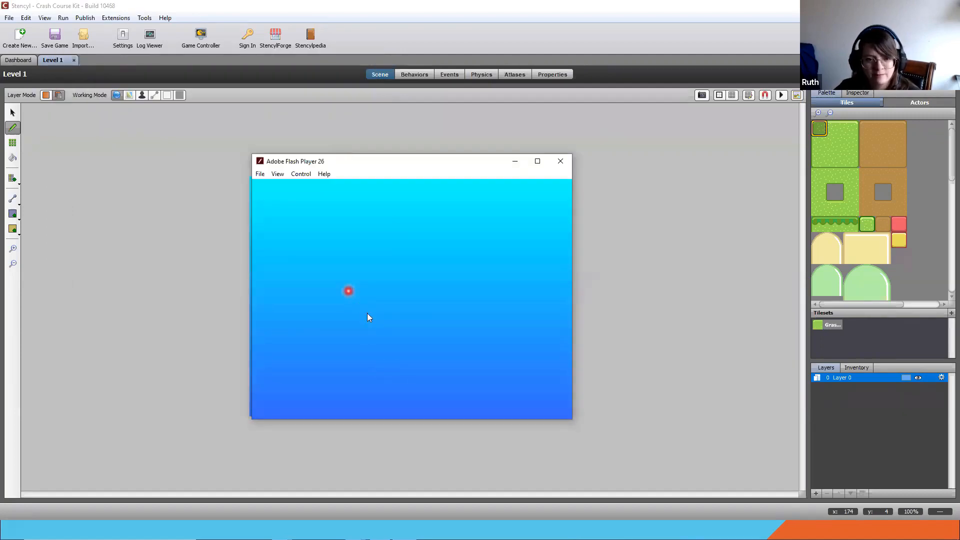
{"action": "left_click", "coordinate": [435, 168]}
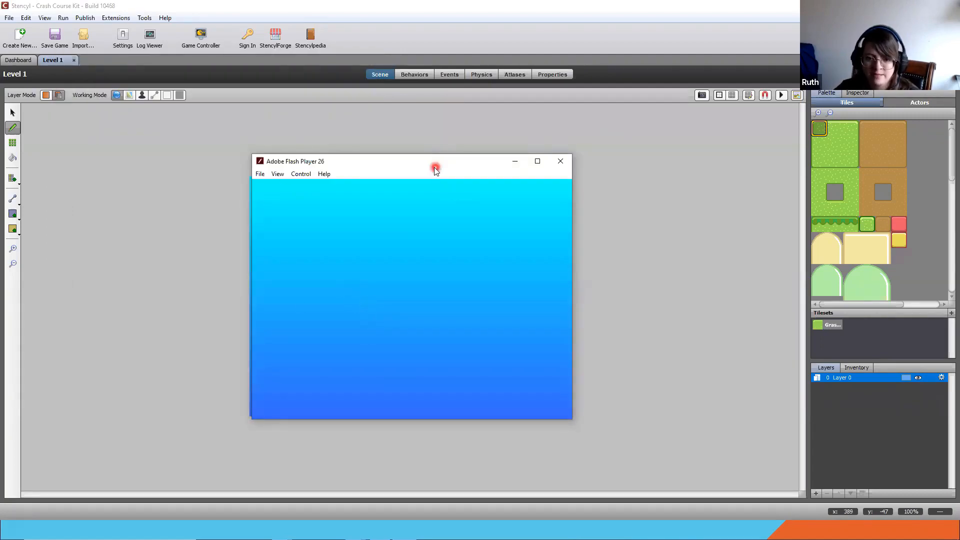
{"action": "left_click_drag", "start_coordinate": [434, 167], "coordinate": [418, 130]}
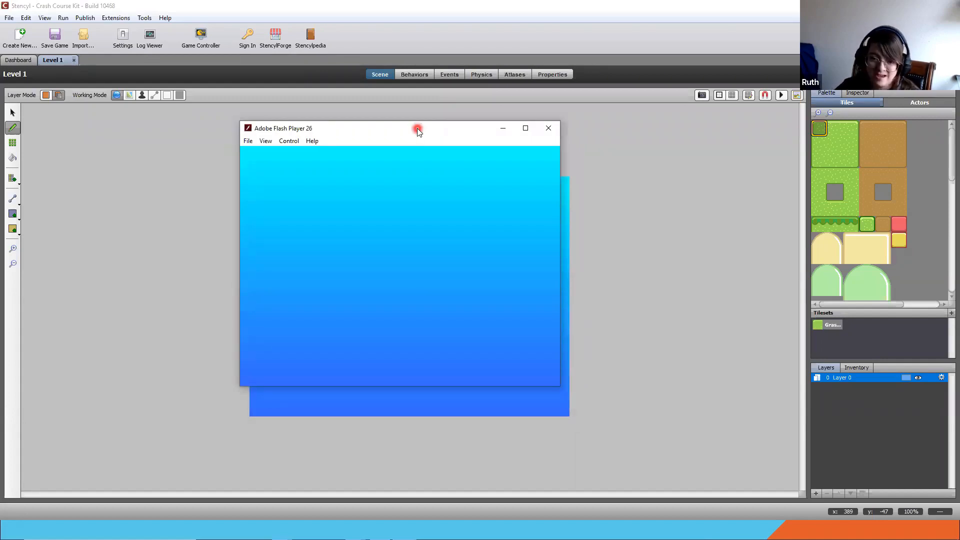
{"action": "left_click_drag", "start_coordinate": [418, 129], "coordinate": [441, 172]}
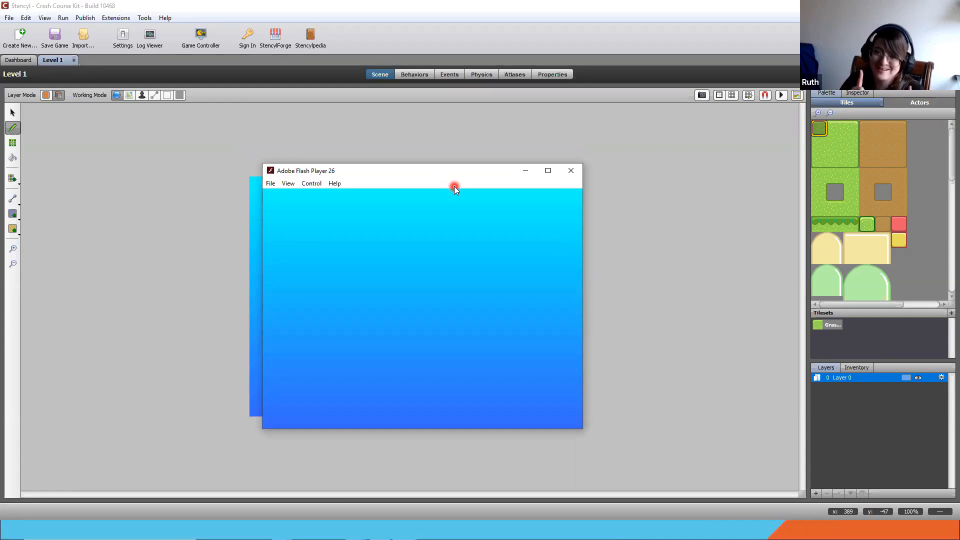
{"action": "left_click", "coordinate": [571, 170]}
Select the top row of the large grass block and place copies along the scene's whole bottom edge as ground
{"action": "left_click_drag", "start_coordinate": [819, 128], "coordinate": [843, 129]}
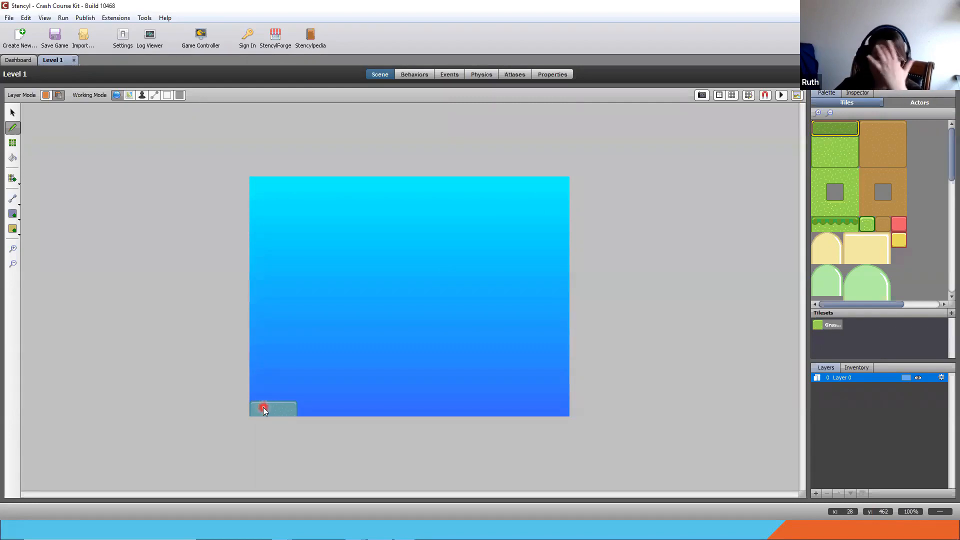
{"action": "left_click", "coordinate": [263, 408]}
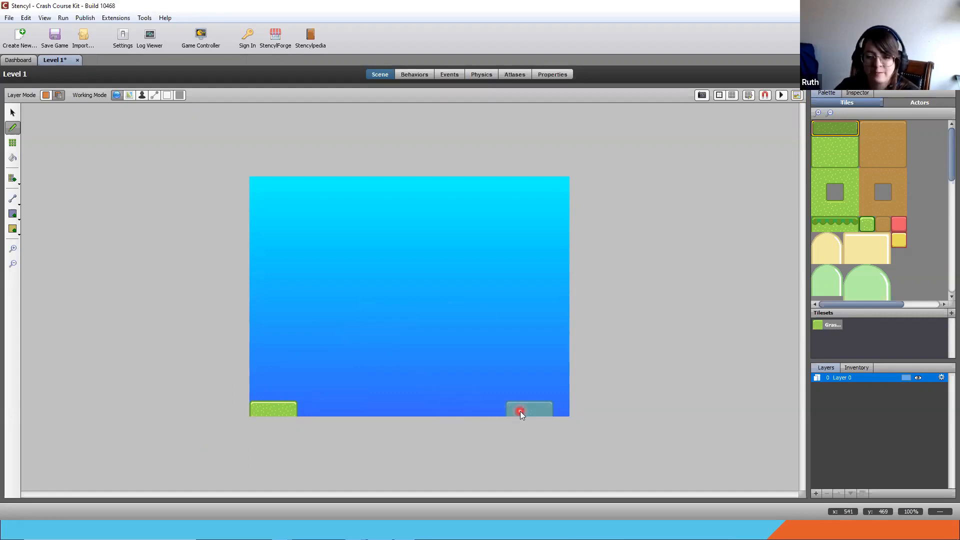
{"action": "left_click", "coordinate": [535, 411]}
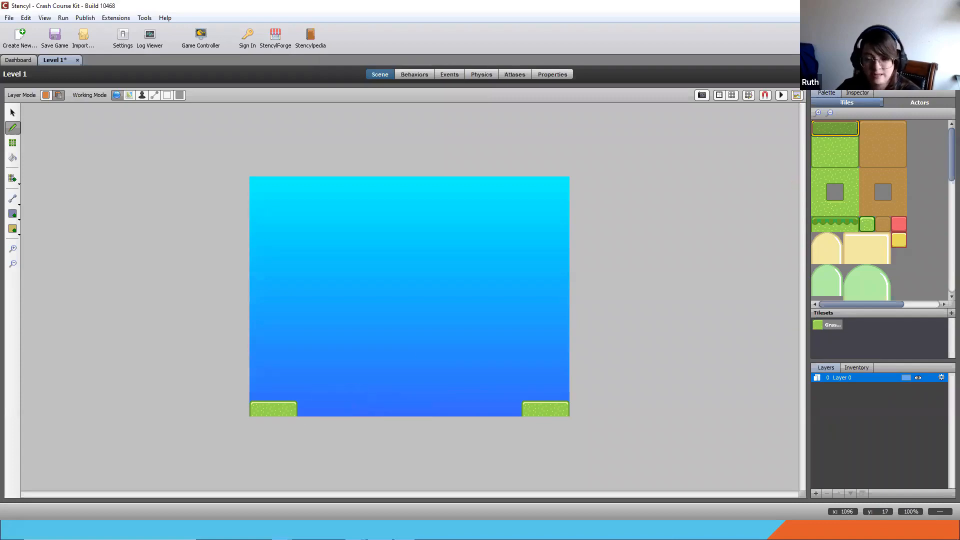
{"action": "left_click", "coordinate": [305, 403]}
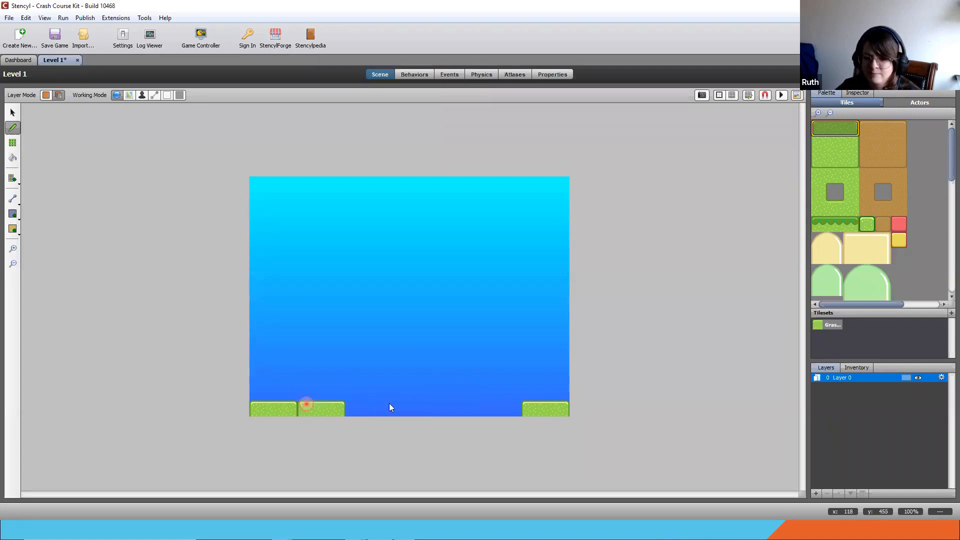
{"action": "mouse_move", "coordinate": [389, 404]}
{"action": "left_mouse_down"}
{"action": "mouse_move", "coordinate": [868, 402]}
{"action": "mouse_move", "coordinate": [842, 402]}
{"action": "left_mouse_up"}
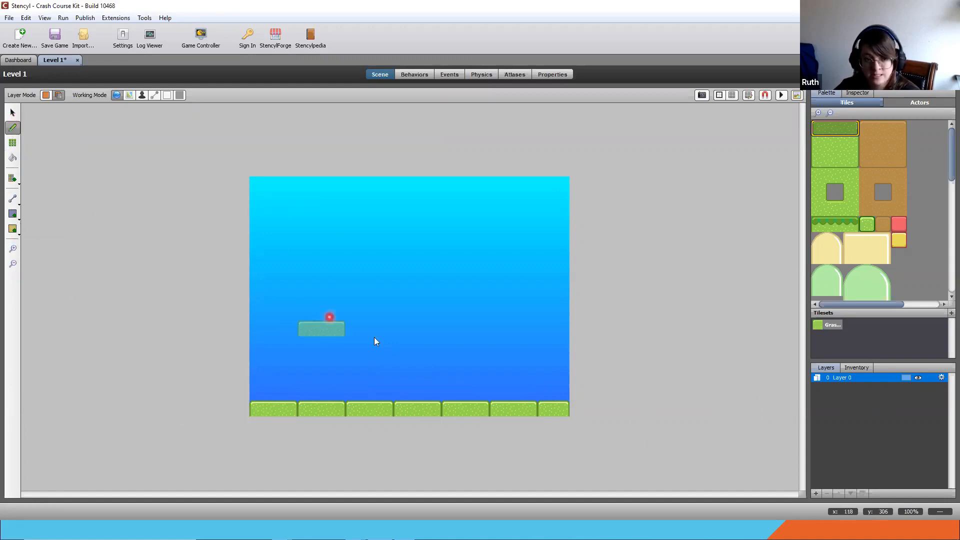
Move the three tiles of the second ground block upward one at a time and delete them from the scene
{"action": "left_click", "coordinate": [13, 113]}
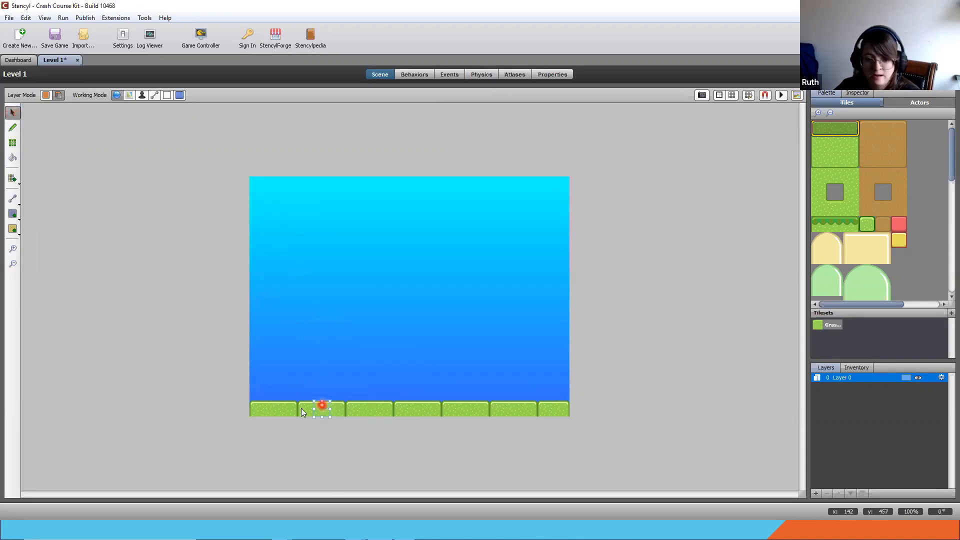
{"action": "left_click_drag", "start_coordinate": [307, 412], "coordinate": [304, 364]}
{"action": "left_click", "coordinate": [321, 411]}
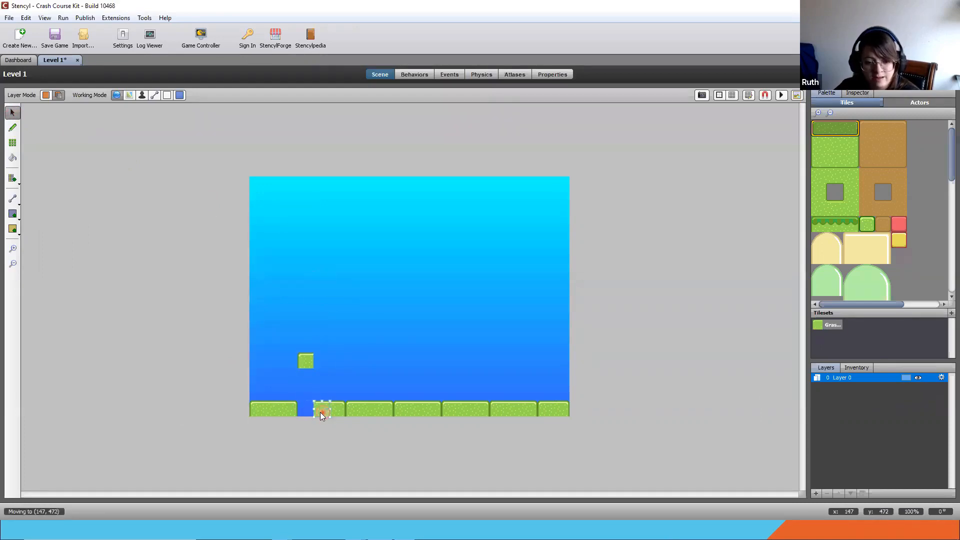
{"action": "left_click_drag", "start_coordinate": [321, 411], "coordinate": [320, 363]}
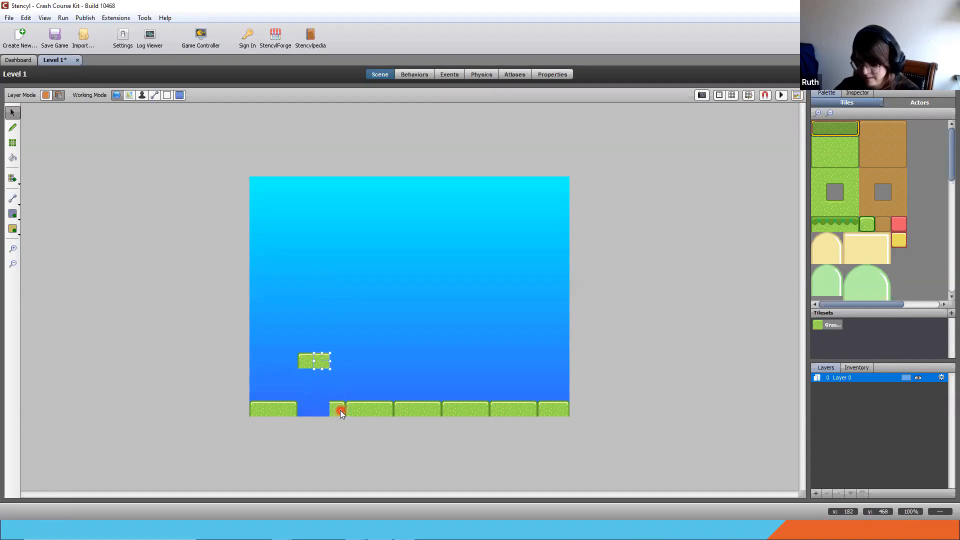
{"action": "left_click", "coordinate": [340, 410]}
{"action": "left_click_drag", "start_coordinate": [341, 410], "coordinate": [321, 364]}
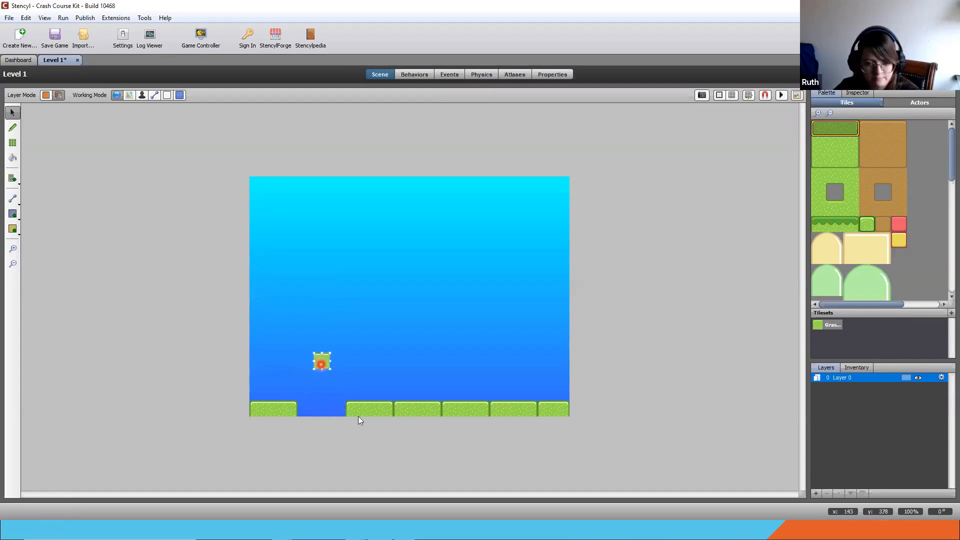
{"action": "key", "text": "Delete"}
Move the three tiles of the third ground block up above the gap, side by side, to form a floating platform
{"action": "left_click_drag", "start_coordinate": [353, 410], "coordinate": [322, 363]}
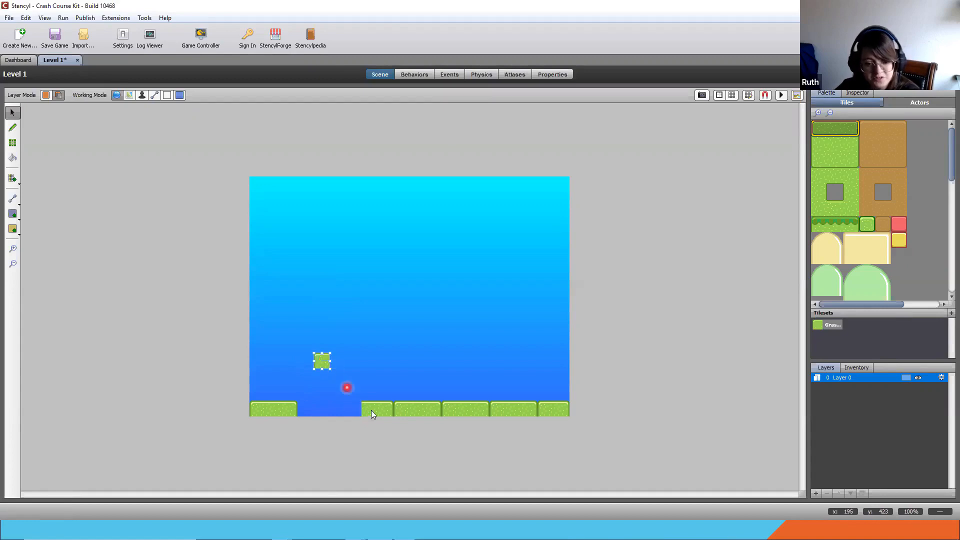
{"action": "left_click_drag", "start_coordinate": [371, 410], "coordinate": [337, 367]}
{"action": "left_click_drag", "start_coordinate": [383, 409], "coordinate": [348, 361]}
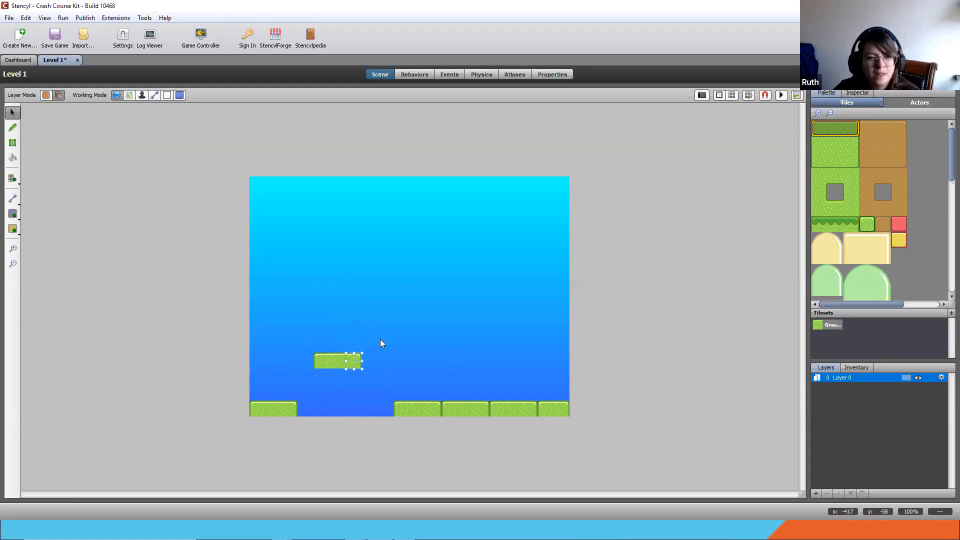
Select a three-by-two block of grass and dirt tiles in the tileset and look over the available actor types
{"action": "left_click", "coordinate": [13, 129]}
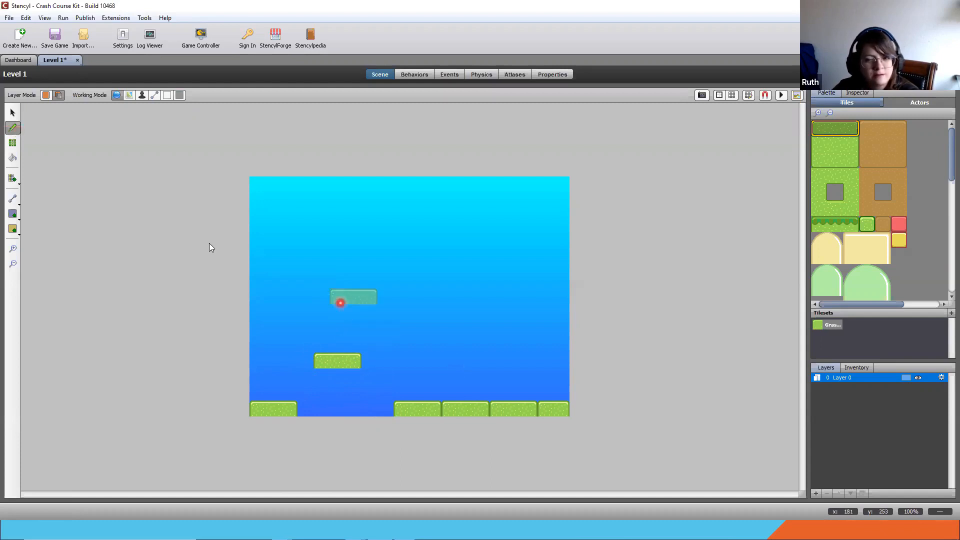
{"action": "left_click", "coordinate": [840, 147]}
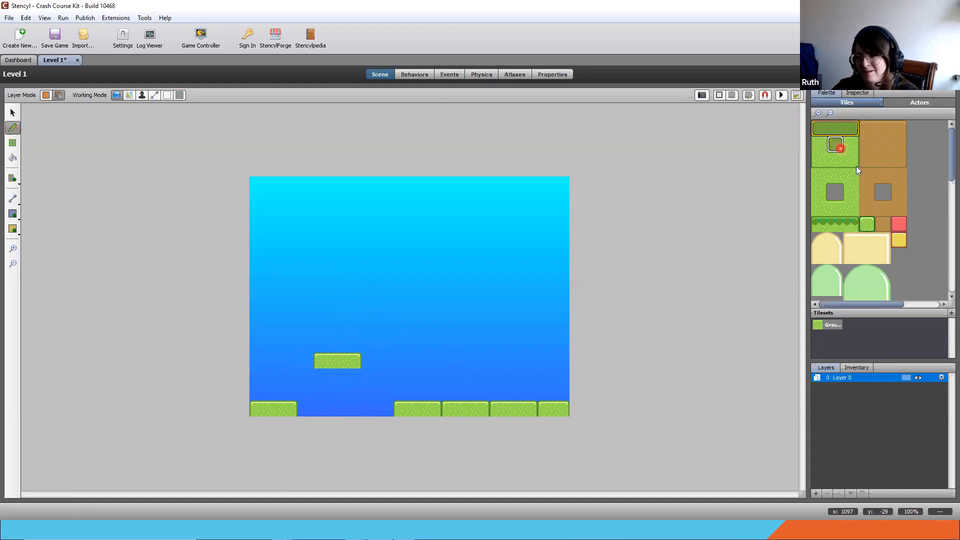
{"action": "left_click_drag", "start_coordinate": [847, 150], "coordinate": [886, 158]}
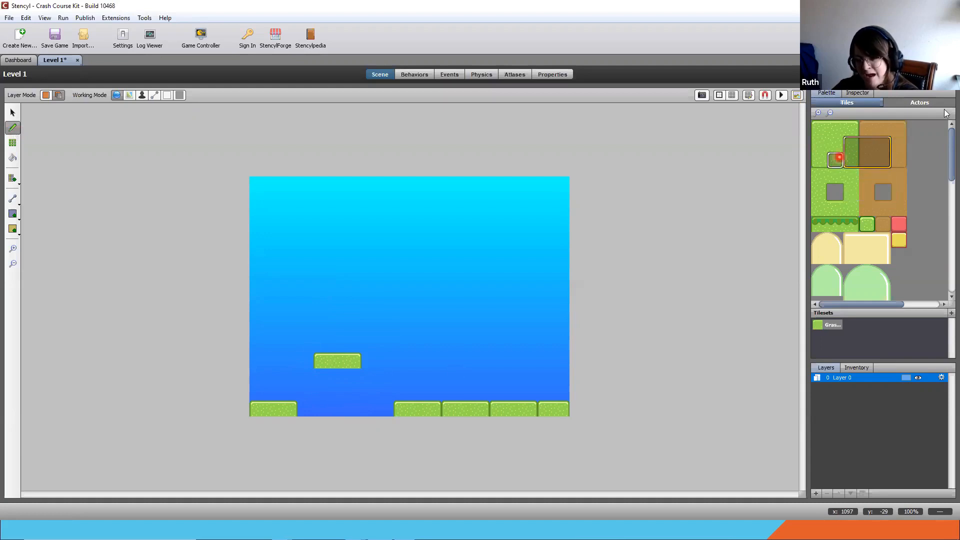
{"action": "left_click", "coordinate": [917, 102]}
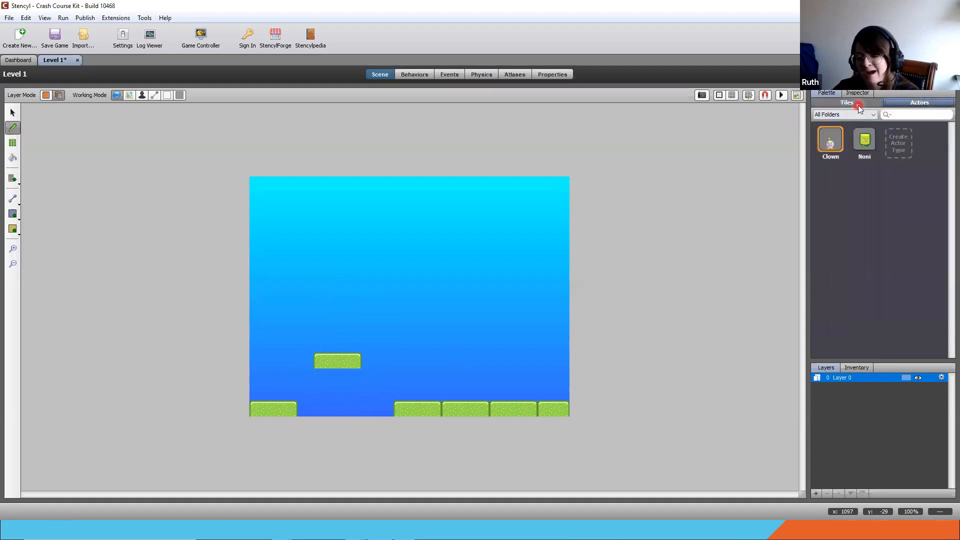
{"action": "left_click", "coordinate": [858, 107]}
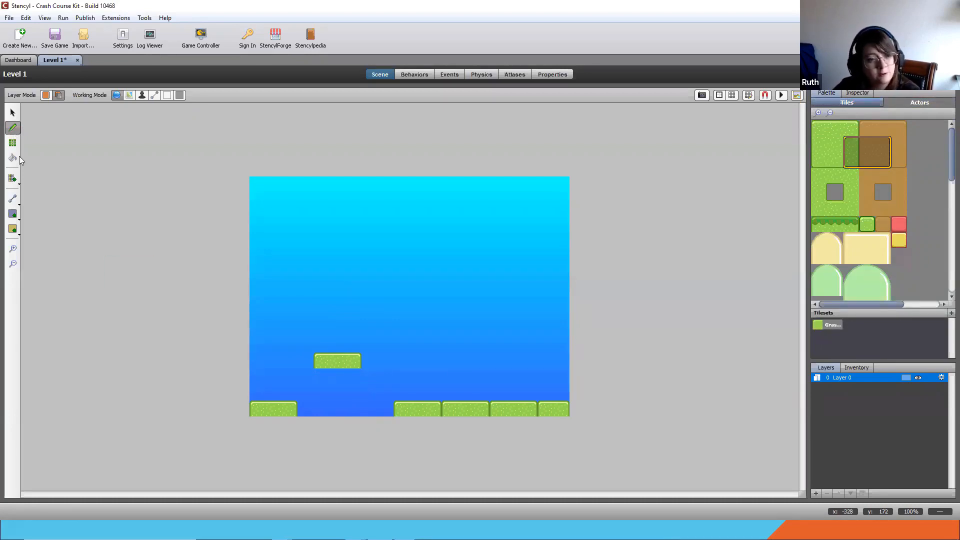
Try filling a large rectangular area of the scene with the selected grass and dirt tiles, and undo the fill
{"action": "left_click", "coordinate": [13, 143]}
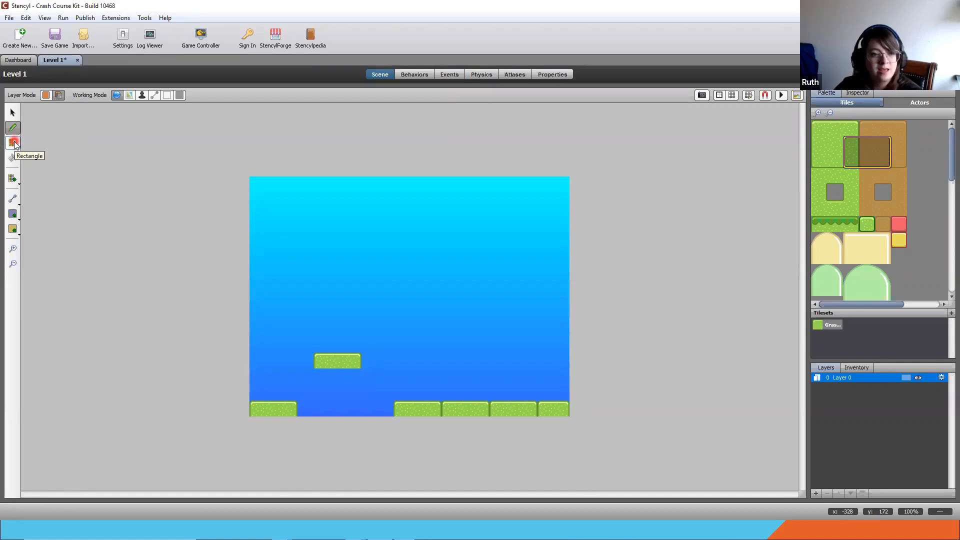
{"action": "left_click", "coordinate": [13, 144]}
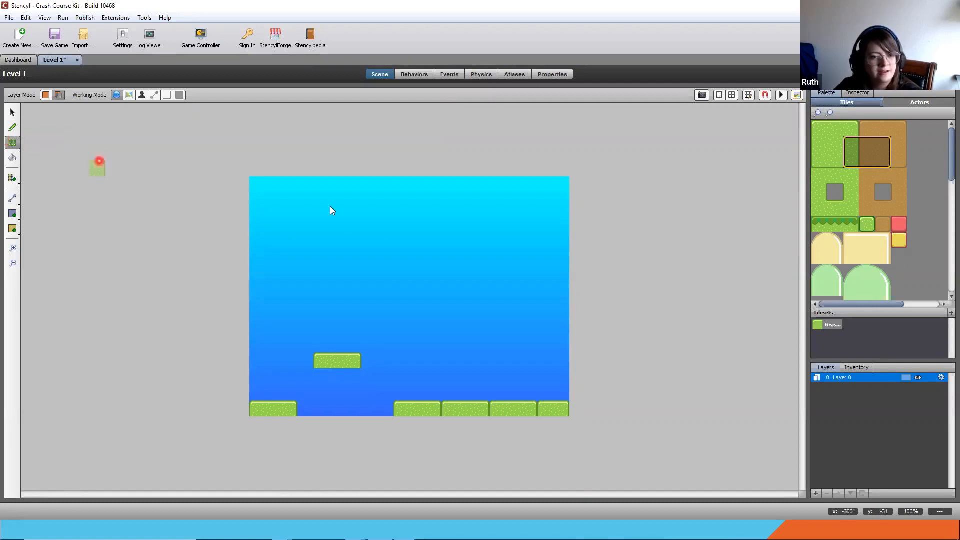
{"action": "left_click_drag", "start_coordinate": [317, 199], "coordinate": [577, 415]}
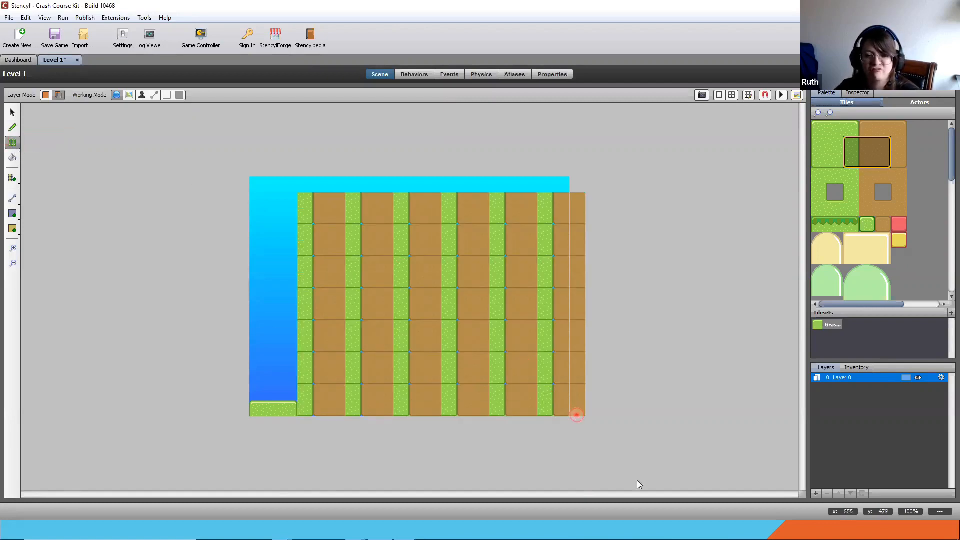
{"action": "left_click_drag", "start_coordinate": [637, 484], "coordinate": [453, 299]}
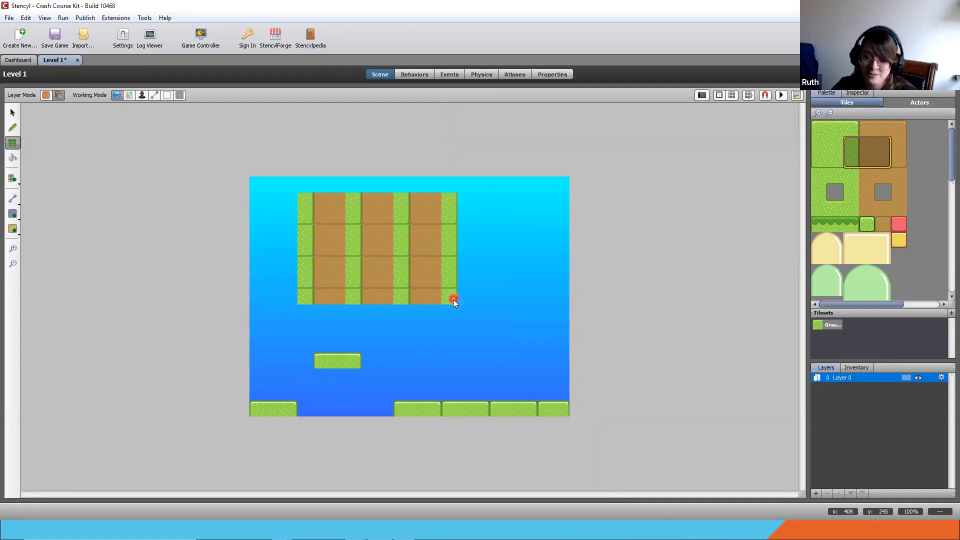
{"action": "key", "text": "ctrl+z"}
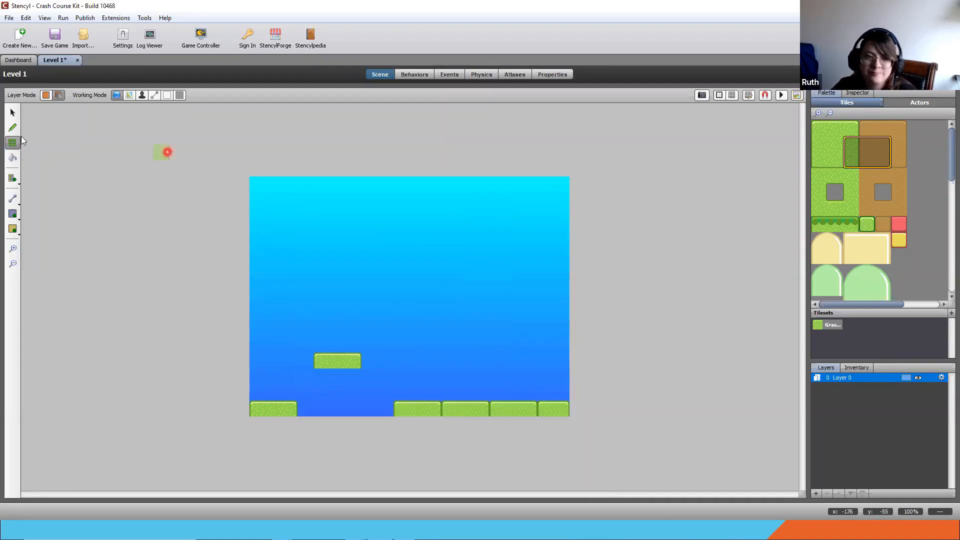
Widen the scene by inserting many new columns through its middle, splitting the ground apart
{"action": "left_click", "coordinate": [11, 179]}
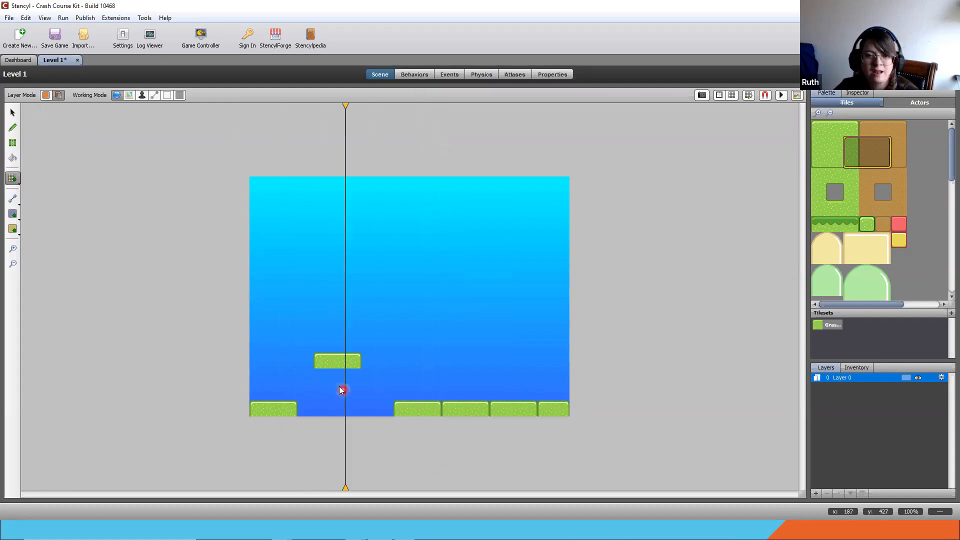
{"action": "left_click", "coordinate": [422, 218]}
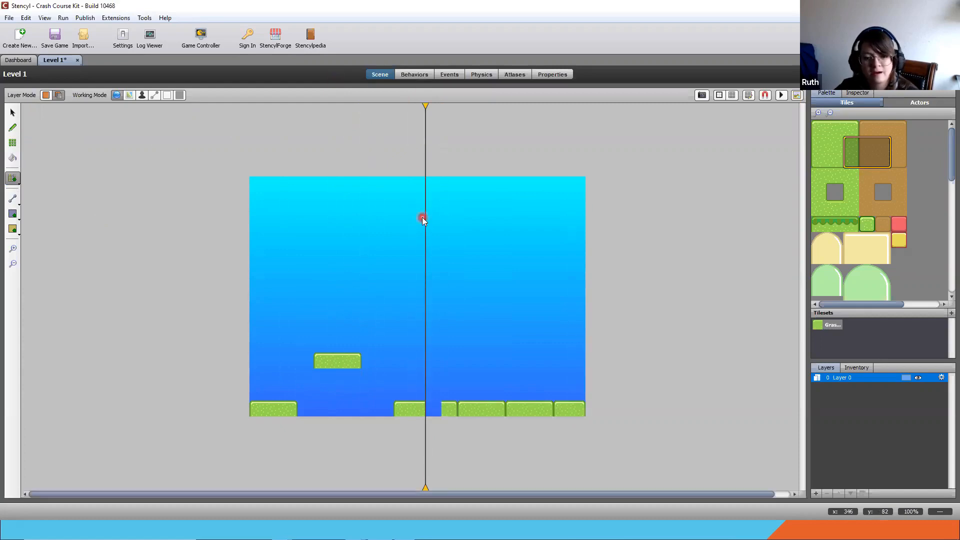
{"action": "left_click", "coordinate": [422, 218]}
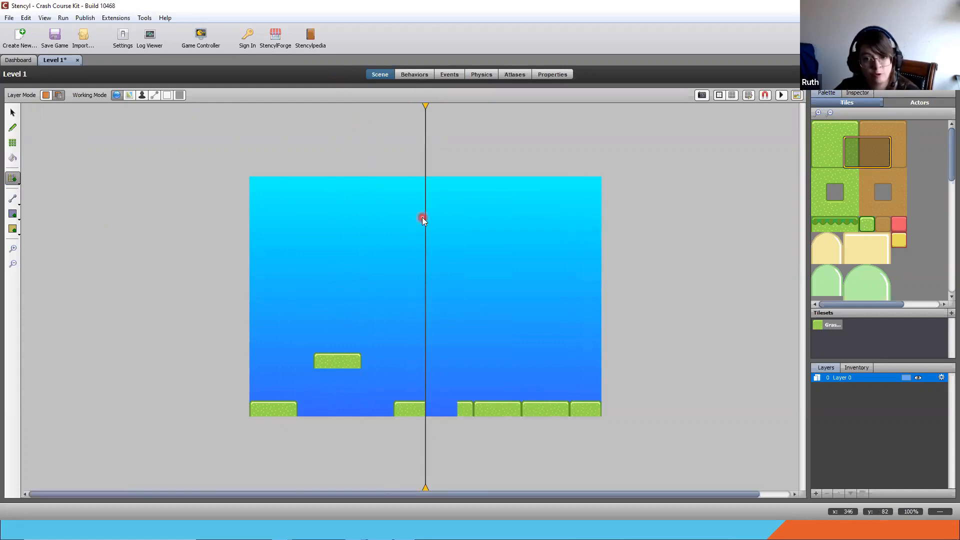
{"action": "left_click", "coordinate": [422, 218]}
{"action": "left_click", "coordinate": [422, 218]}
{"action": "left_click", "coordinate": [422, 218]}
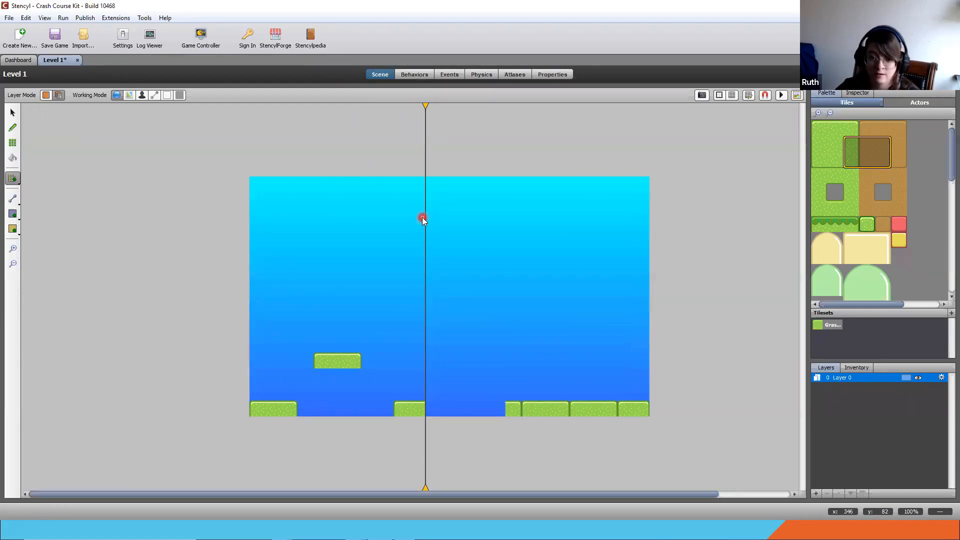
{"action": "left_click", "coordinate": [422, 218]}
{"action": "left_click", "coordinate": [422, 218]}
{"action": "left_click", "coordinate": [423, 218]}
{"action": "left_click", "coordinate": [422, 218]}
{"action": "left_click", "coordinate": [422, 218]}
{"action": "left_click", "coordinate": [442, 224]}
{"action": "left_click", "coordinate": [442, 224]}
{"action": "left_click", "coordinate": [450, 225]}
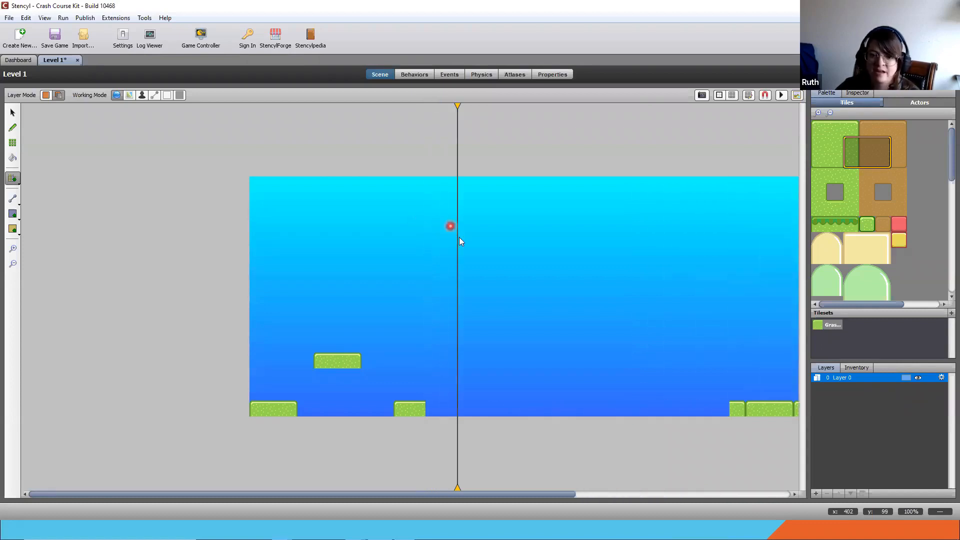
{"action": "left_click", "coordinate": [459, 241]}
{"action": "left_click", "coordinate": [461, 252]}
{"action": "left_click", "coordinate": [462, 263]}
{"action": "left_click", "coordinate": [463, 266]}
Insert more columns in the empty stretch between the two ground sections to widen the scene further
{"action": "left_click_drag", "start_coordinate": [517, 496], "coordinate": [654, 483]}
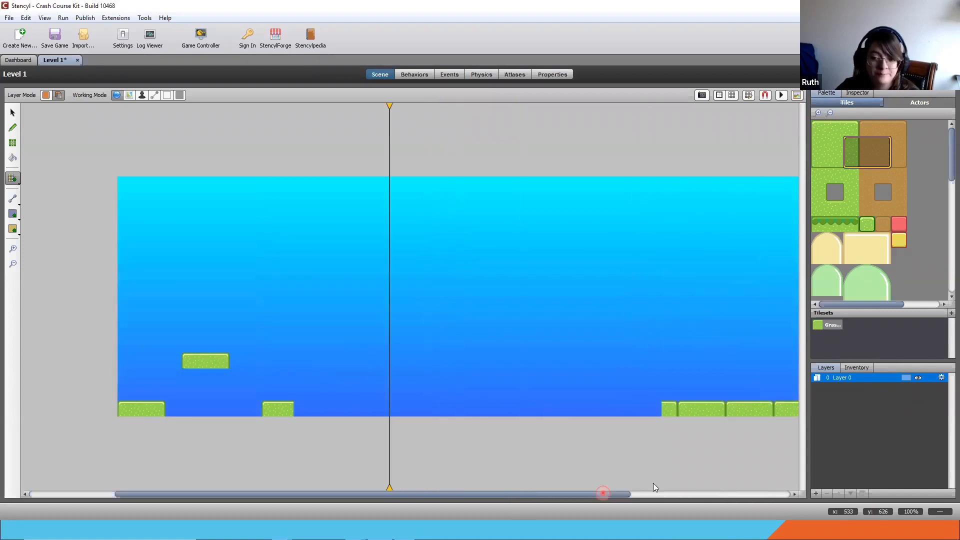
{"action": "left_click", "coordinate": [518, 268]}
{"action": "left_click", "coordinate": [517, 268]}
{"action": "left_click", "coordinate": [517, 269]}
{"action": "left_click", "coordinate": [517, 268]}
{"action": "left_click", "coordinate": [517, 268]}
{"action": "left_click", "coordinate": [517, 268]}
{"action": "left_click", "coordinate": [517, 268]}
{"action": "left_click", "coordinate": [517, 268]}
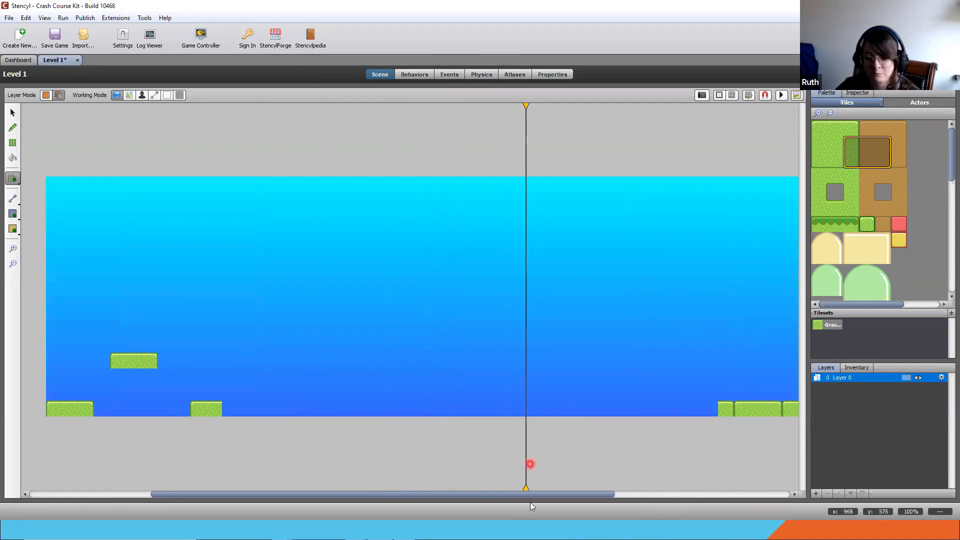
Insert additional columns among the ground tiles near the scene's right end
{"action": "left_click_drag", "start_coordinate": [538, 490], "coordinate": [723, 493]}
{"action": "left_click", "coordinate": [551, 263]}
{"action": "left_click", "coordinate": [551, 263]}
{"action": "left_click", "coordinate": [551, 263]}
{"action": "left_click", "coordinate": [551, 263]}
{"action": "left_click", "coordinate": [551, 263]}
{"action": "left_click", "coordinate": [551, 263]}
{"action": "left_click", "coordinate": [564, 485]}
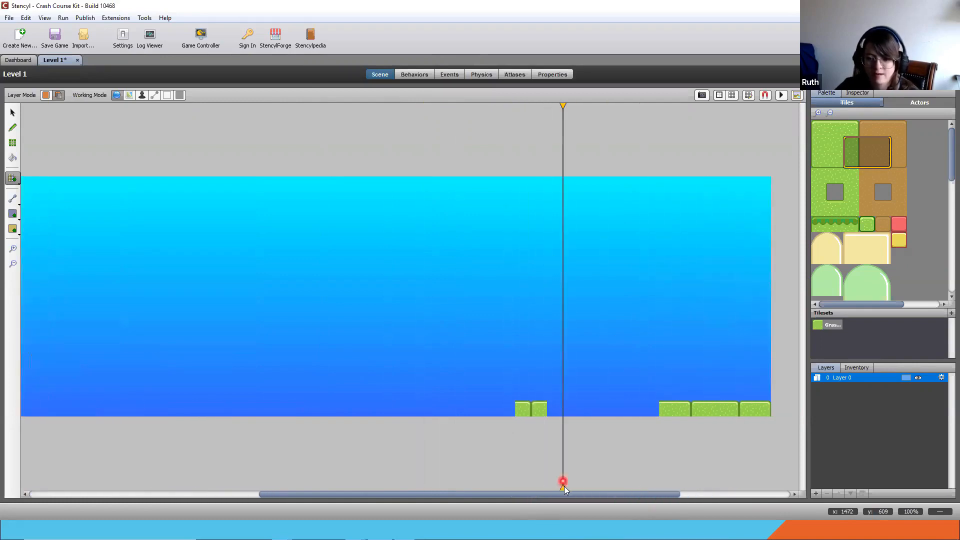
Make the scene taller by inserting several rows in the sky above the floating platform
{"action": "left_click_drag", "start_coordinate": [567, 491], "coordinate": [2, 95]}
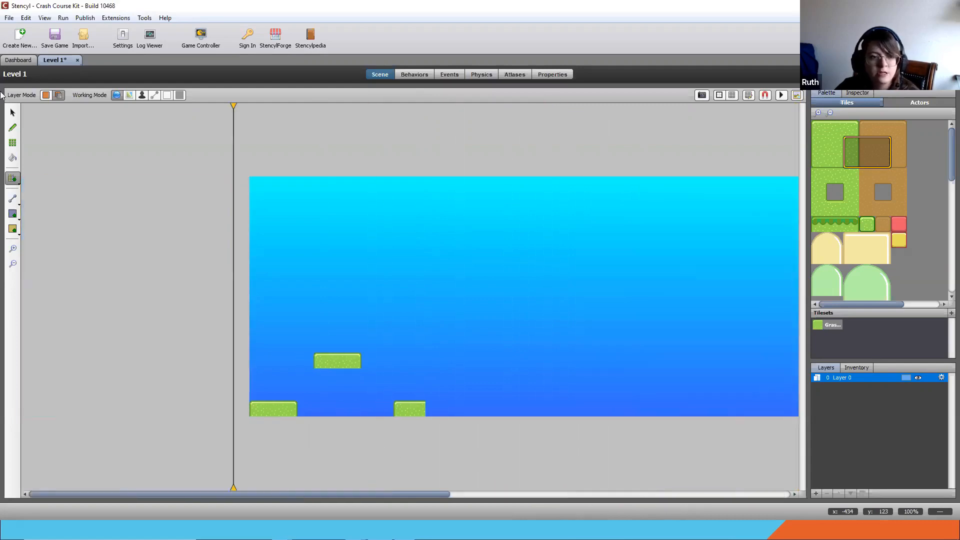
{"action": "left_click", "coordinate": [9, 180]}
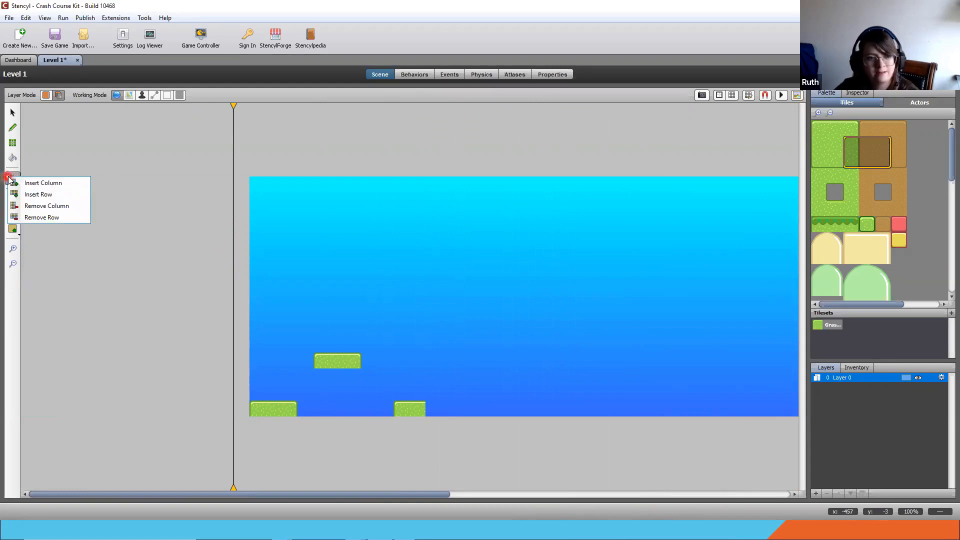
{"action": "left_click", "coordinate": [60, 182]}
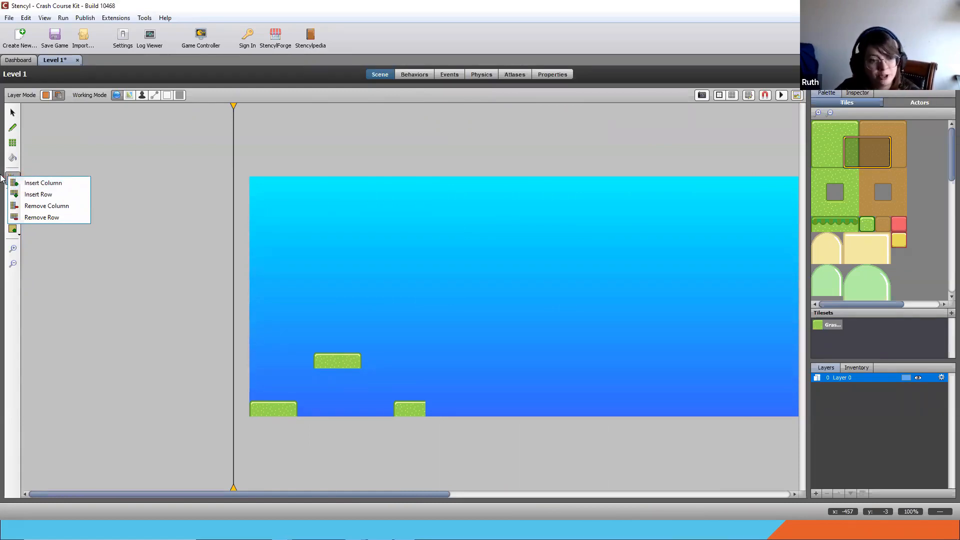
{"action": "left_click", "coordinate": [40, 194]}
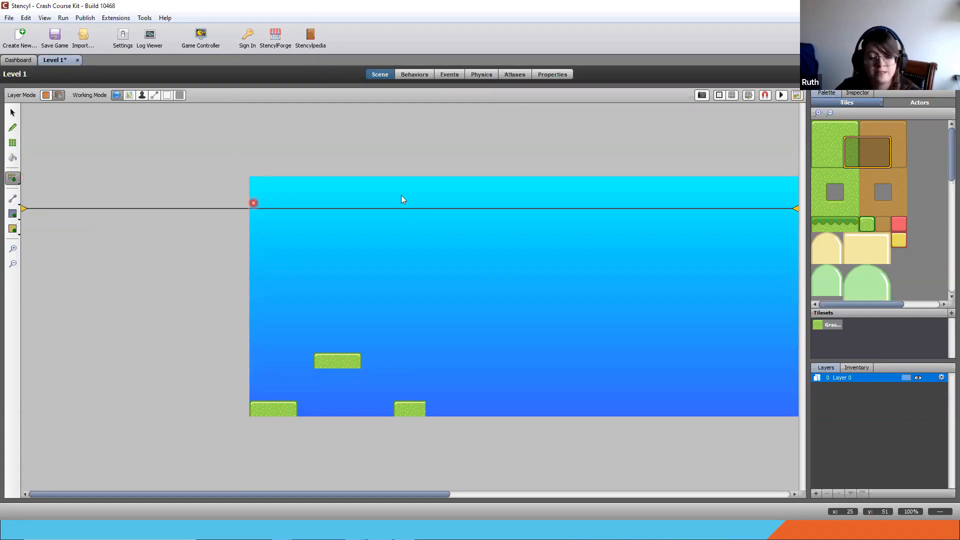
{"action": "left_click", "coordinate": [319, 220]}
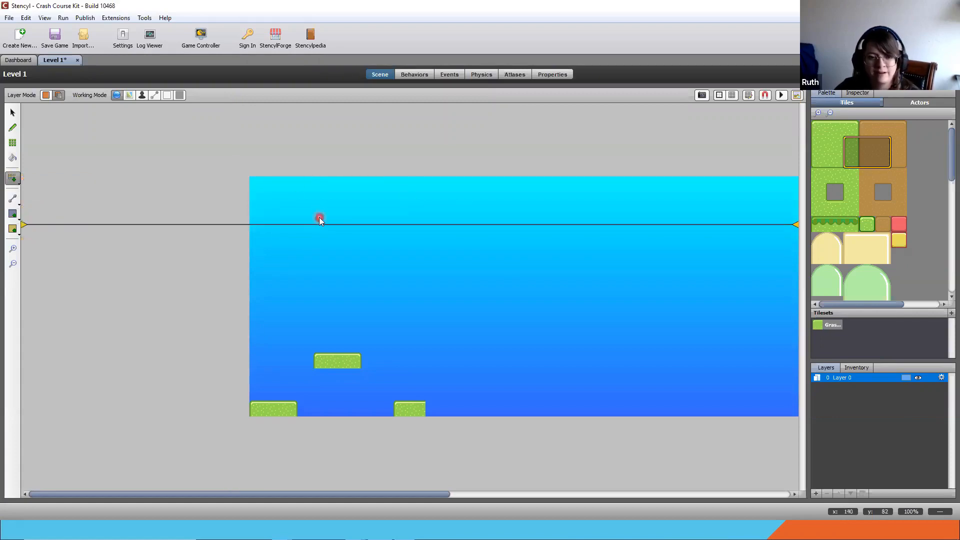
{"action": "left_click", "coordinate": [320, 218]}
{"action": "left_click", "coordinate": [319, 218]}
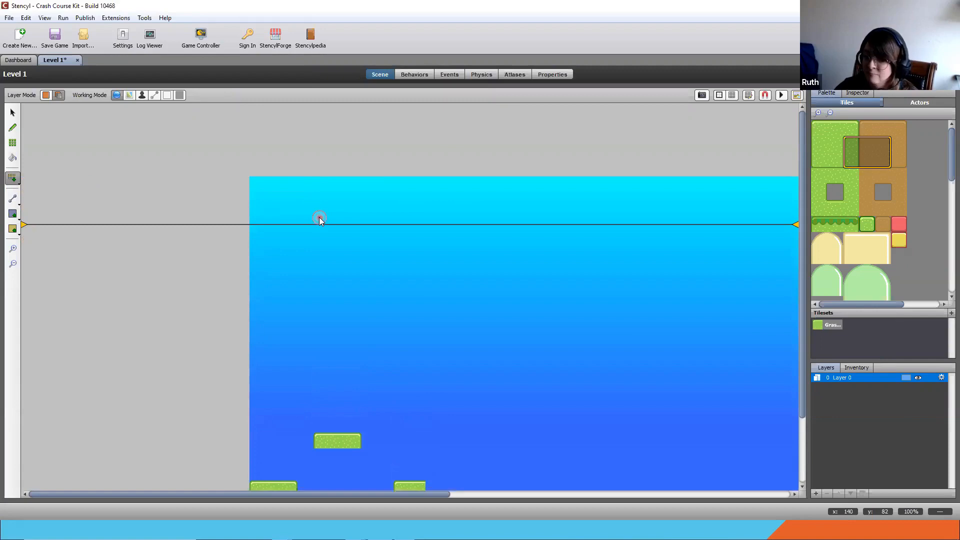
{"action": "left_click", "coordinate": [319, 218]}
{"action": "left_click", "coordinate": [322, 232]}
{"action": "scroll", "coordinate": [322, 232], "scroll_direction": "down", "scroll_amount": 3}
{"action": "left_click", "coordinate": [322, 233]}
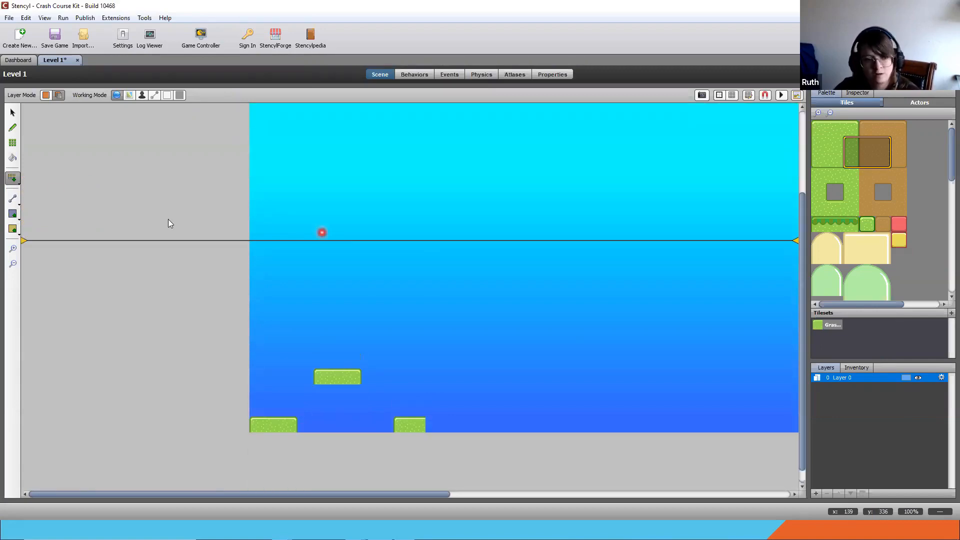
Remove rows from the scene with Remove Row, including the ones holding the floating platform and the ground tiles
{"action": "left_click", "coordinate": [3, 177]}
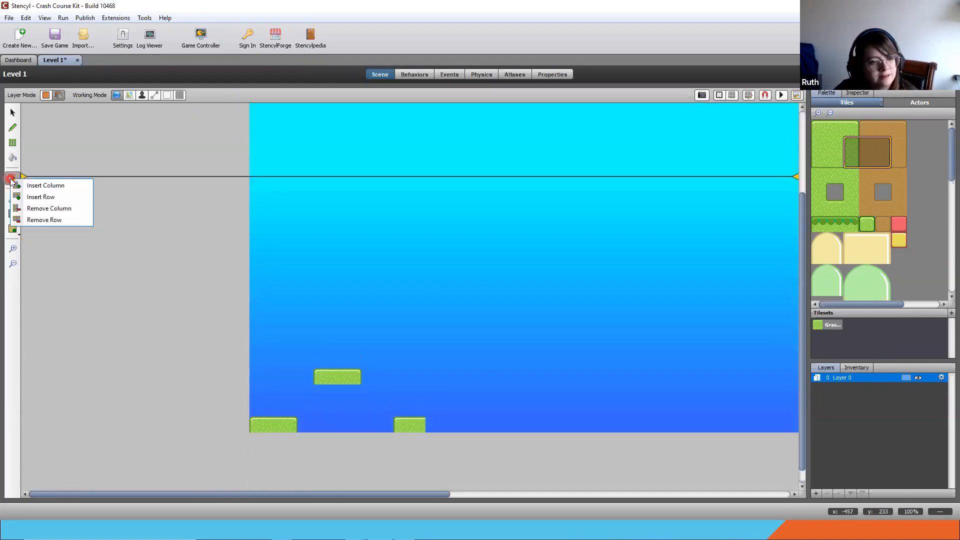
{"action": "left_click", "coordinate": [60, 208]}
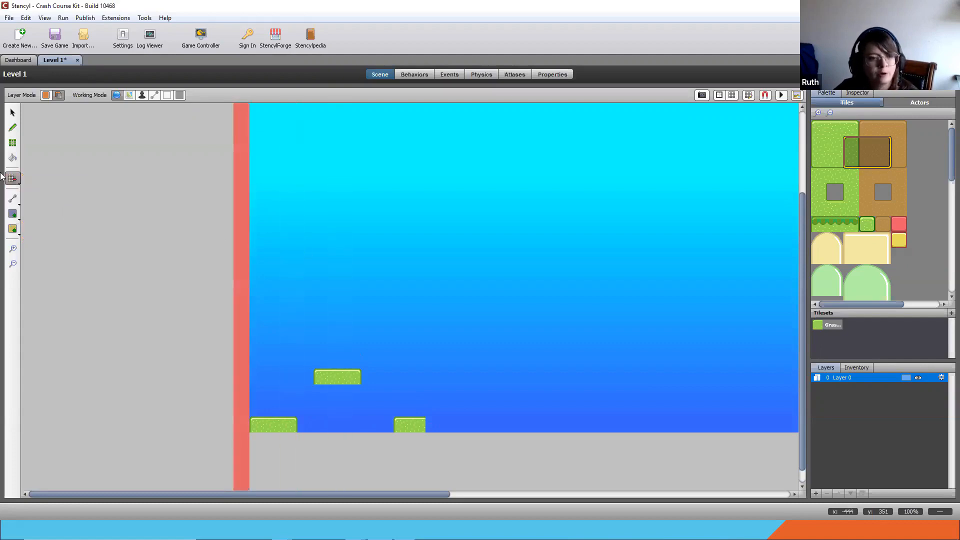
{"action": "left_click", "coordinate": [3, 177]}
{"action": "left_click", "coordinate": [50, 219]}
{"action": "left_click", "coordinate": [295, 248]}
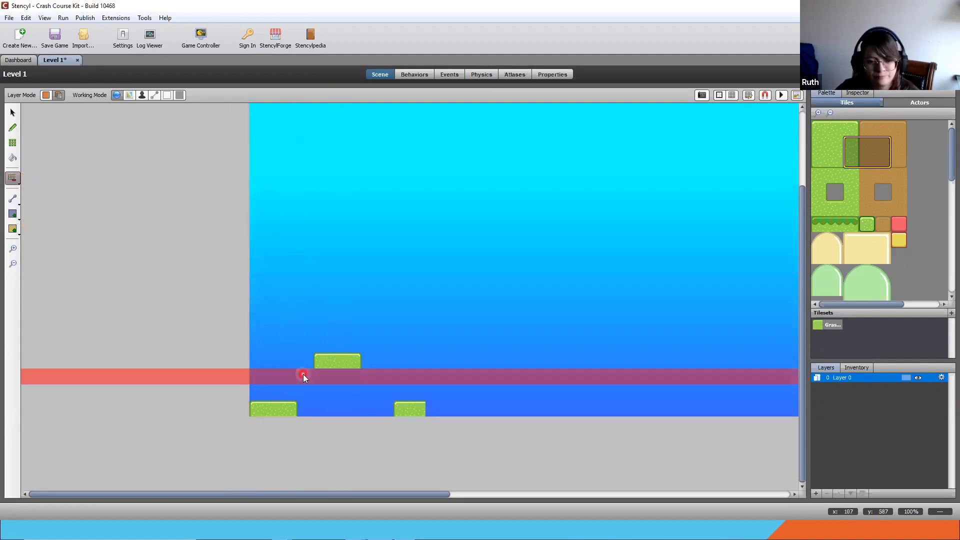
{"action": "left_click", "coordinate": [307, 358]}
{"action": "left_click", "coordinate": [296, 404]}
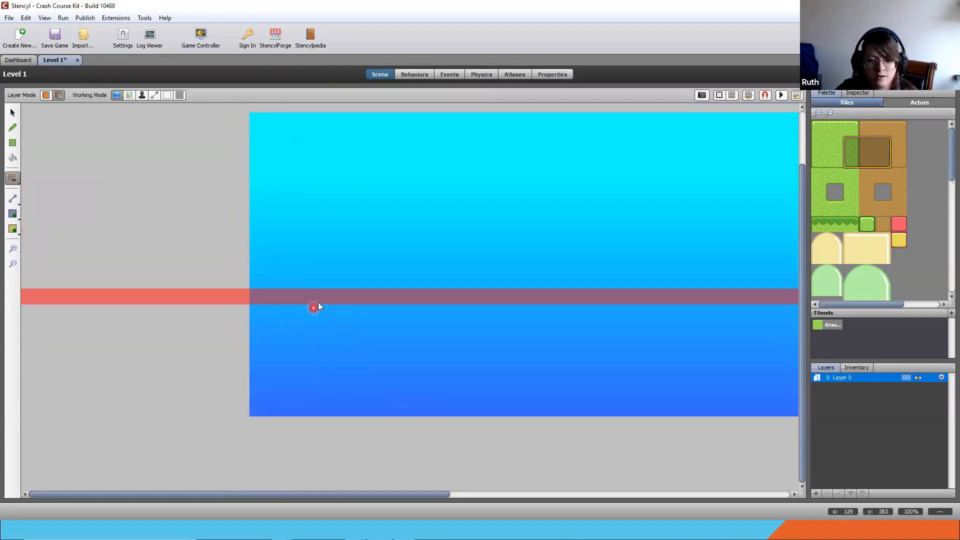
Undo the recent row removals to restore the ground tiles and the floating platform
{"action": "scroll", "coordinate": [319, 303], "scroll_direction": "up", "scroll_amount": 3}
{"action": "scroll", "coordinate": [327, 340], "scroll_direction": "down", "scroll_amount": 3}
{"action": "key", "text": "ctrl+z"}
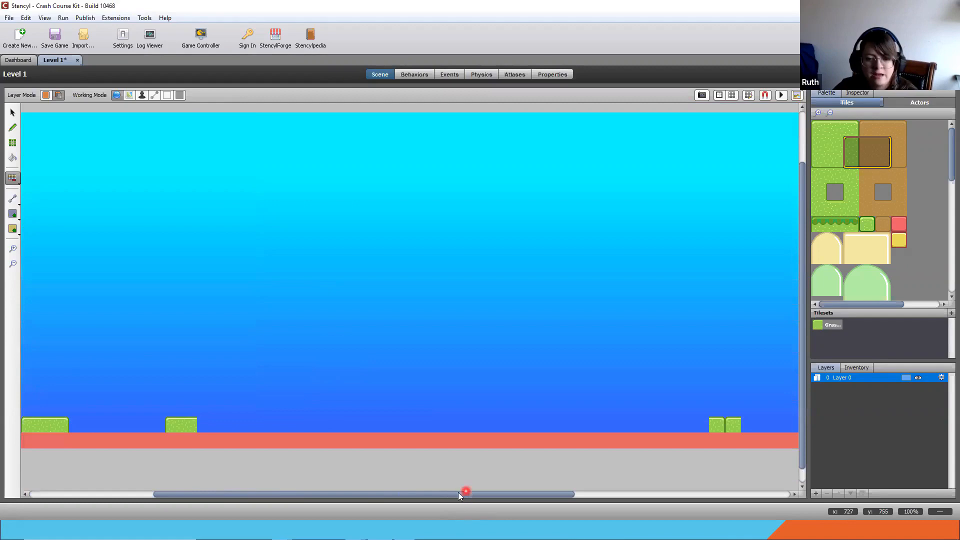
{"action": "left_click_drag", "start_coordinate": [458, 492], "coordinate": [385, 492]}
{"action": "key", "text": "ctrl+z"}
{"action": "key", "text": "ctrl+z"}
Shorten the scene by removing several empty sky rows above the floating platform
{"action": "left_click", "coordinate": [351, 311]}
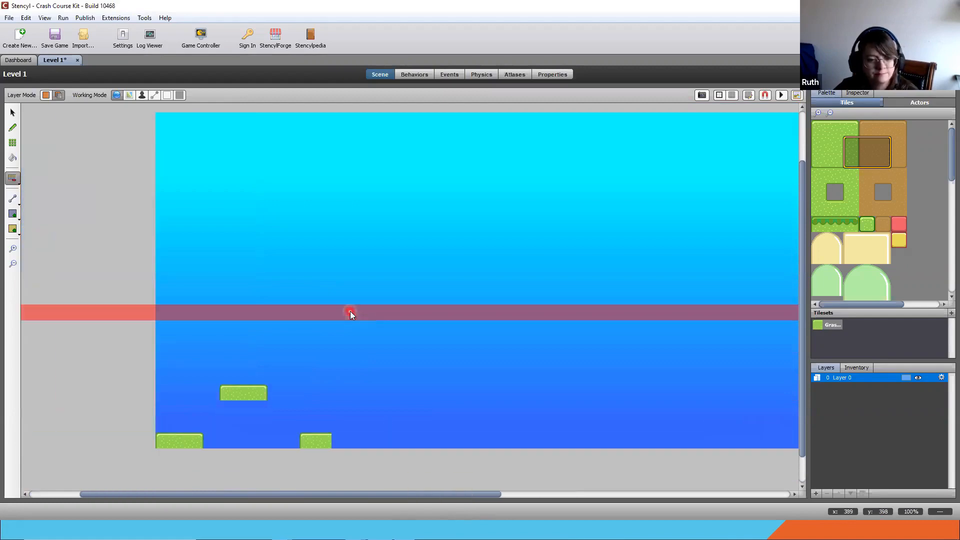
{"action": "left_click", "coordinate": [350, 311]}
{"action": "left_click", "coordinate": [350, 311]}
{"action": "left_click", "coordinate": [350, 311]}
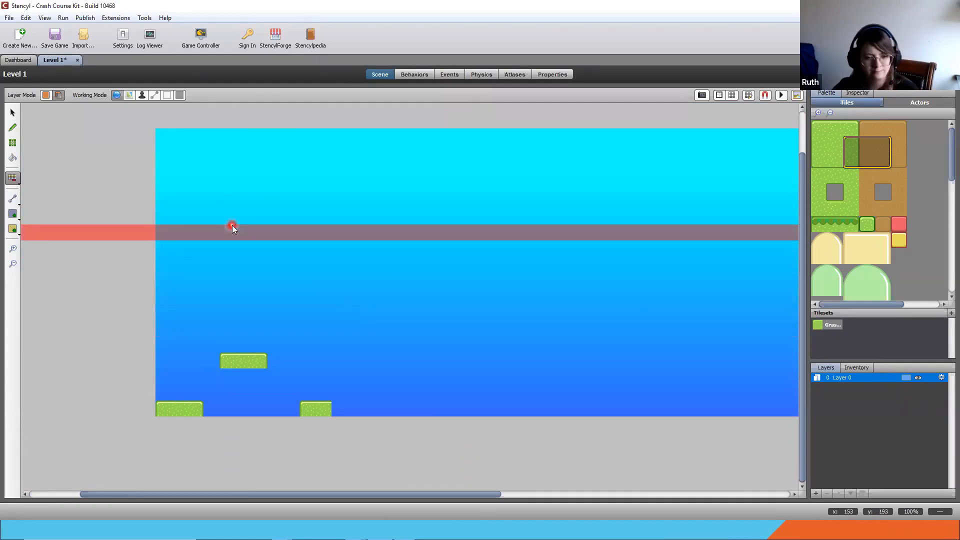
{"action": "left_click", "coordinate": [233, 226]}
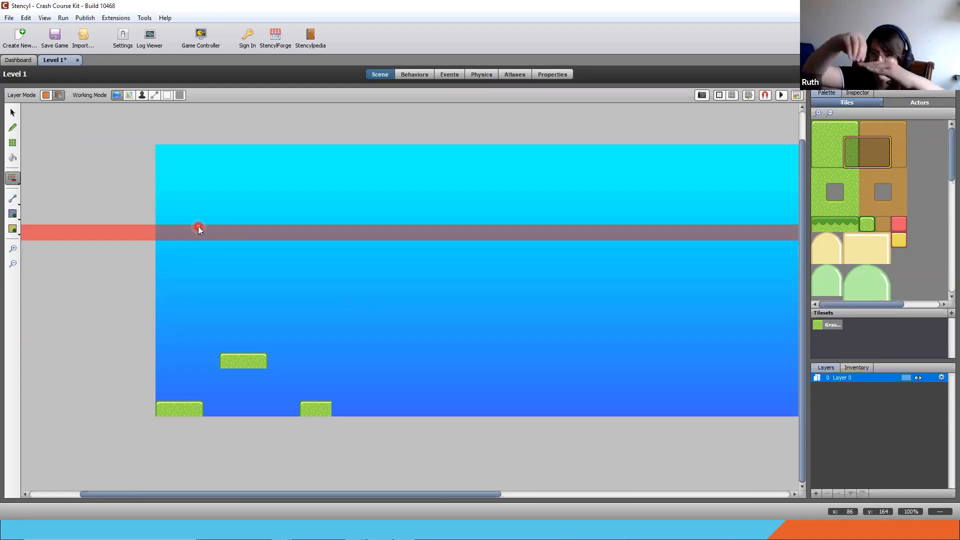
{"action": "left_click_drag", "start_coordinate": [198, 226], "coordinate": [207, 159]}
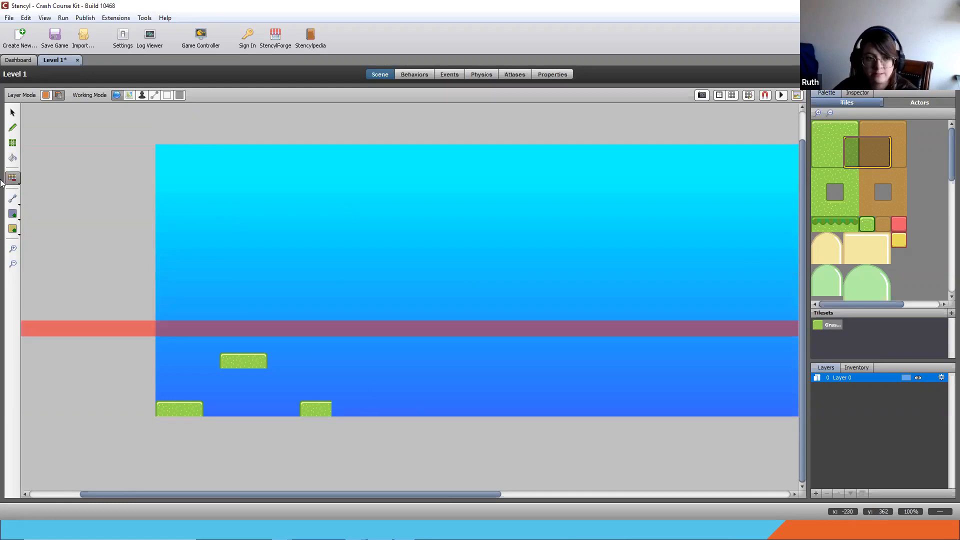
Delete all the ground and platform tiles across the whole scene
{"action": "left_click", "coordinate": [49, 165]}
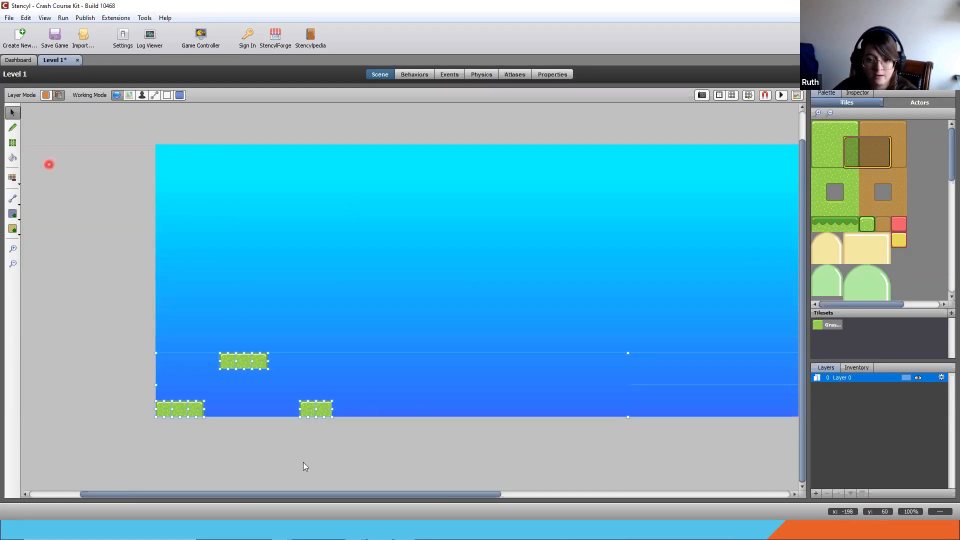
{"action": "left_click_drag", "start_coordinate": [179, 315], "coordinate": [382, 445]}
{"action": "key", "text": "Delete"}
{"action": "key", "text": "Delete"}
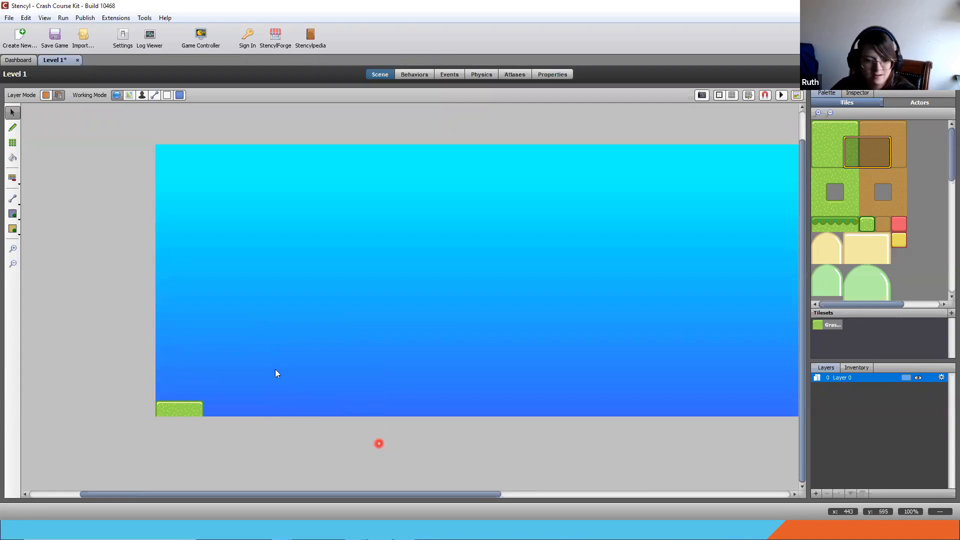
{"action": "left_click_drag", "start_coordinate": [276, 373], "coordinate": [113, 445]}
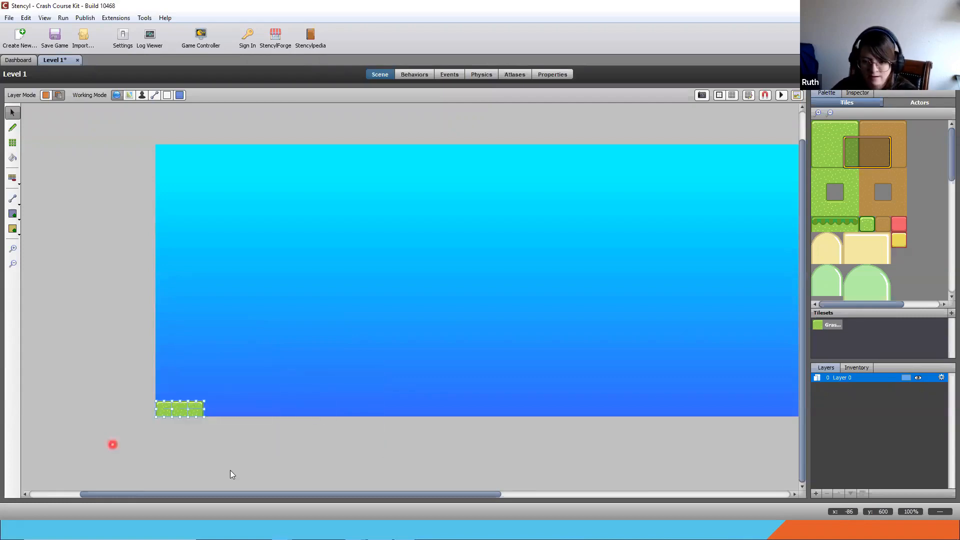
{"action": "key", "text": "Delete"}
{"action": "left_click_drag", "start_coordinate": [420, 494], "coordinate": [660, 481]}
{"action": "left_click_drag", "start_coordinate": [364, 349], "coordinate": [751, 433]}
{"action": "key", "text": "Delete"}
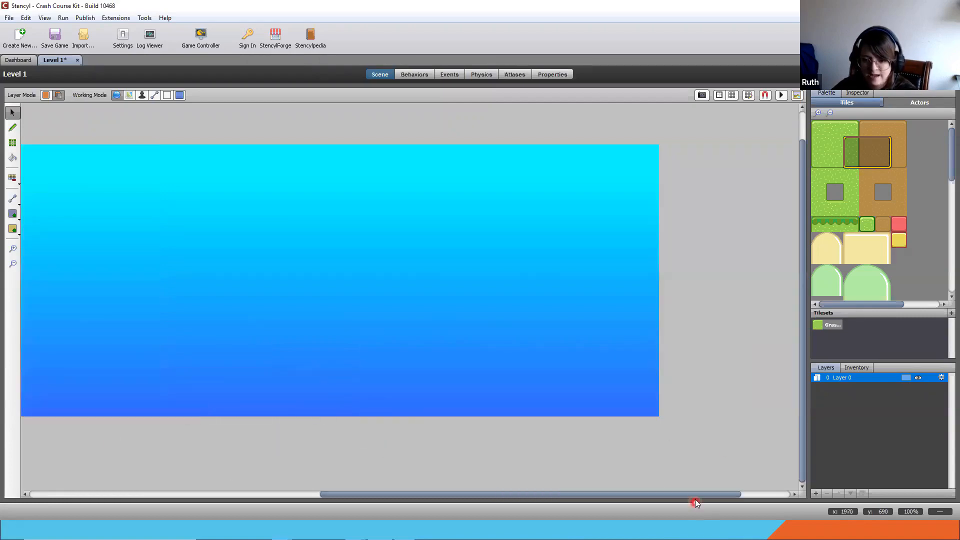
Build a solid grass block three tiles wide and four tiles tall in the scene's lower-left corner
{"action": "left_click_drag", "start_coordinate": [695, 500], "coordinate": [493, 522]}
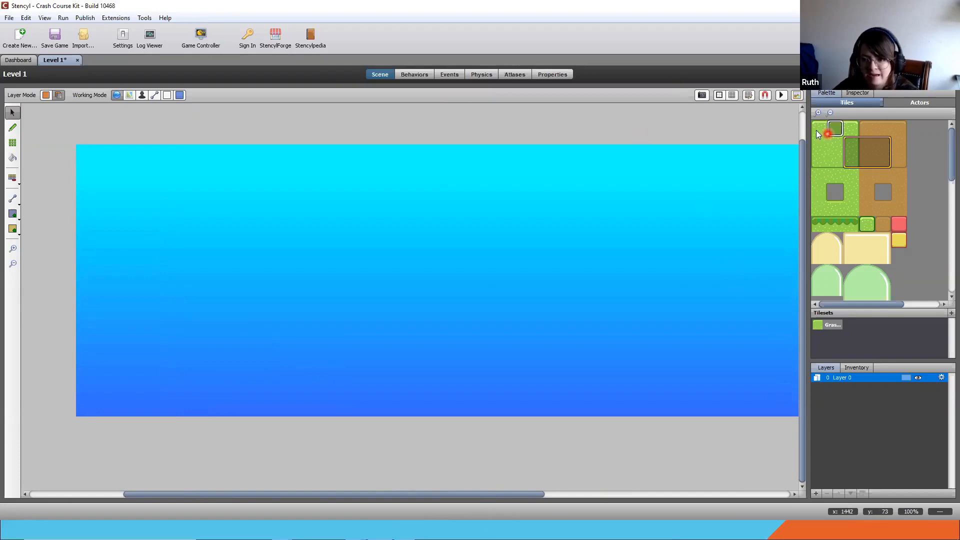
{"action": "left_click_drag", "start_coordinate": [817, 128], "coordinate": [850, 132]}
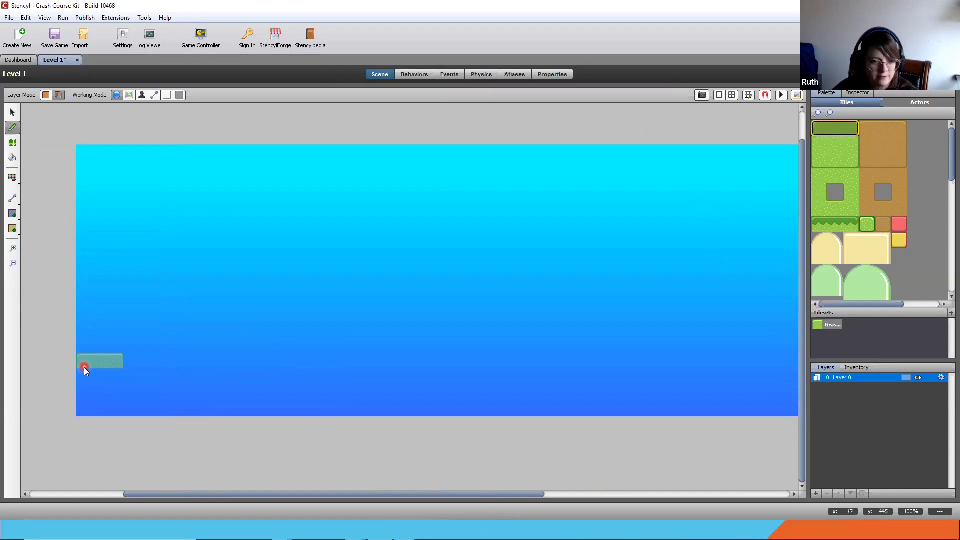
{"action": "left_click", "coordinate": [84, 356]}
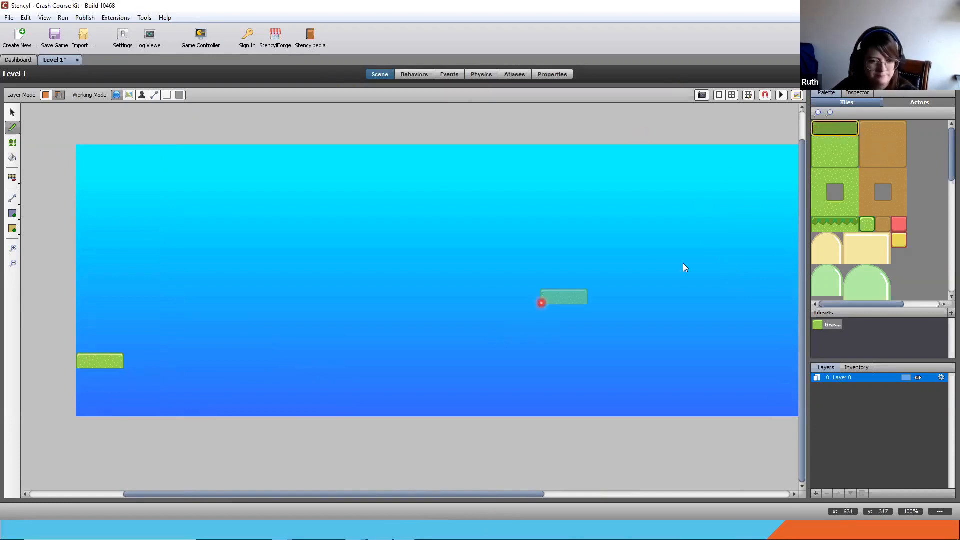
{"action": "mouse_move", "coordinate": [821, 146]}
{"action": "left_mouse_down"}
{"action": "mouse_move", "coordinate": [853, 155]}
{"action": "mouse_move", "coordinate": [851, 142]}
{"action": "left_mouse_up"}
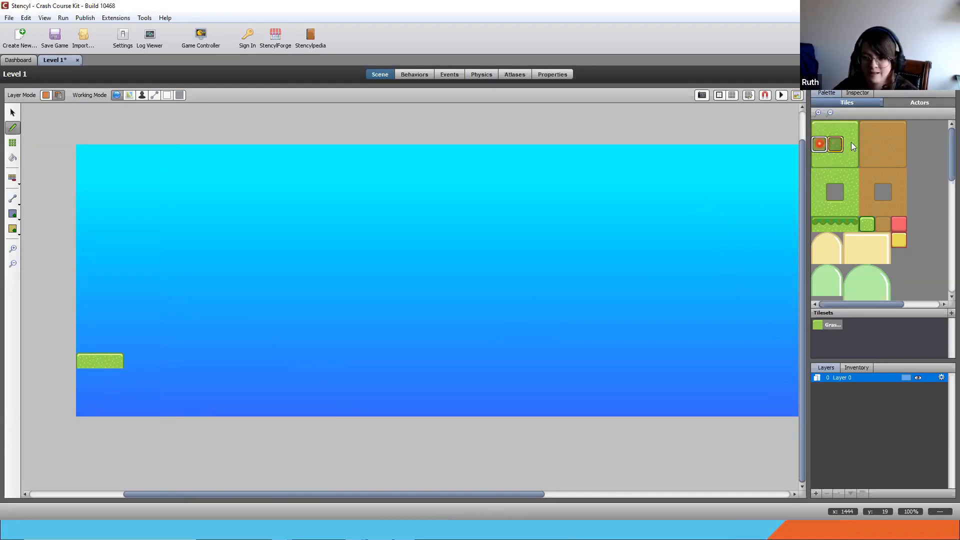
{"action": "left_click_drag", "start_coordinate": [83, 381], "coordinate": [85, 413]}
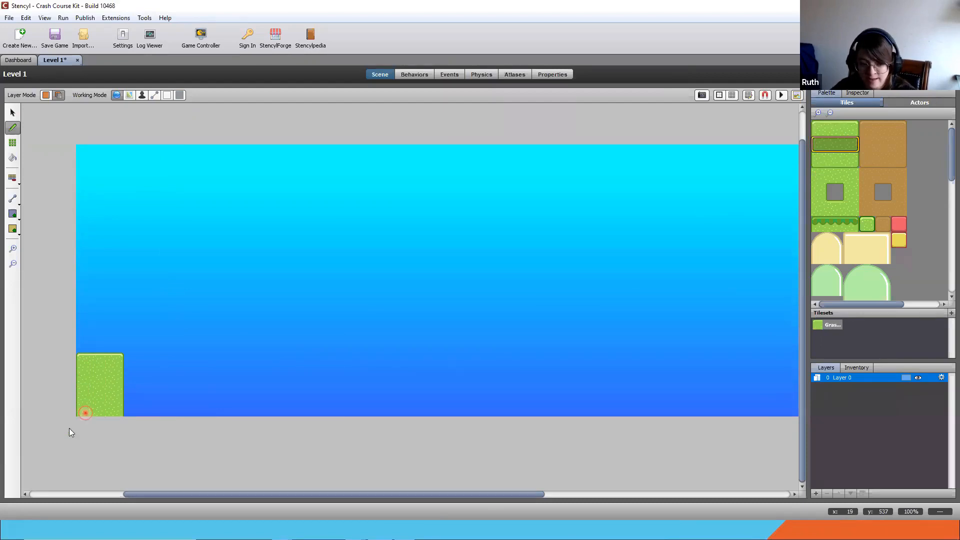
{"action": "left_click", "coordinate": [33, 388]}
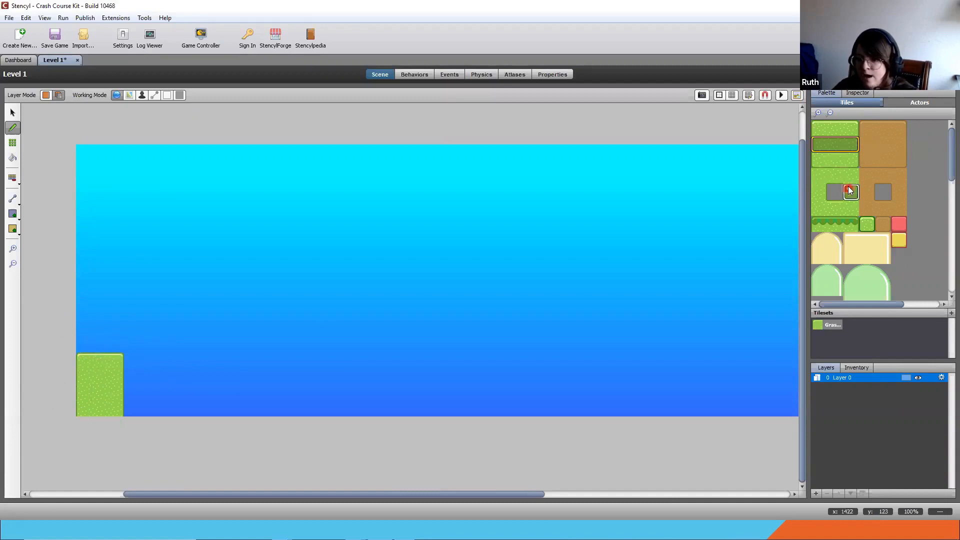
Place a three-tile strip of fringed grass along the scene's bottom edge, directly beside the grass block
{"action": "left_click_drag", "start_coordinate": [826, 227], "coordinate": [850, 227]}
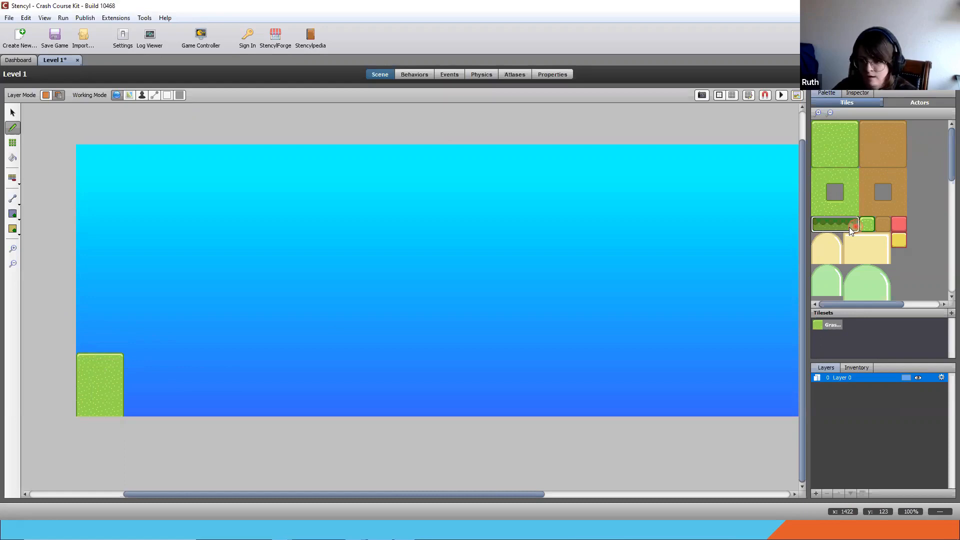
{"action": "left_click", "coordinate": [134, 409]}
{"action": "left_click", "coordinate": [835, 224]}
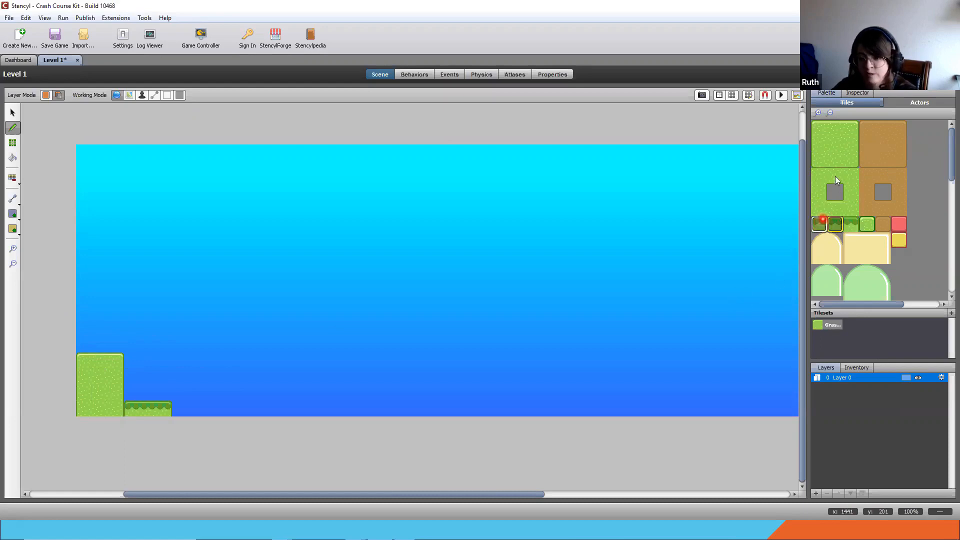
Try out multi-tile brushes by selecting a large block and a vertical strip from the tileset
{"action": "left_click", "coordinate": [822, 133]}
{"action": "left_click_drag", "start_coordinate": [860, 170], "coordinate": [888, 257]}
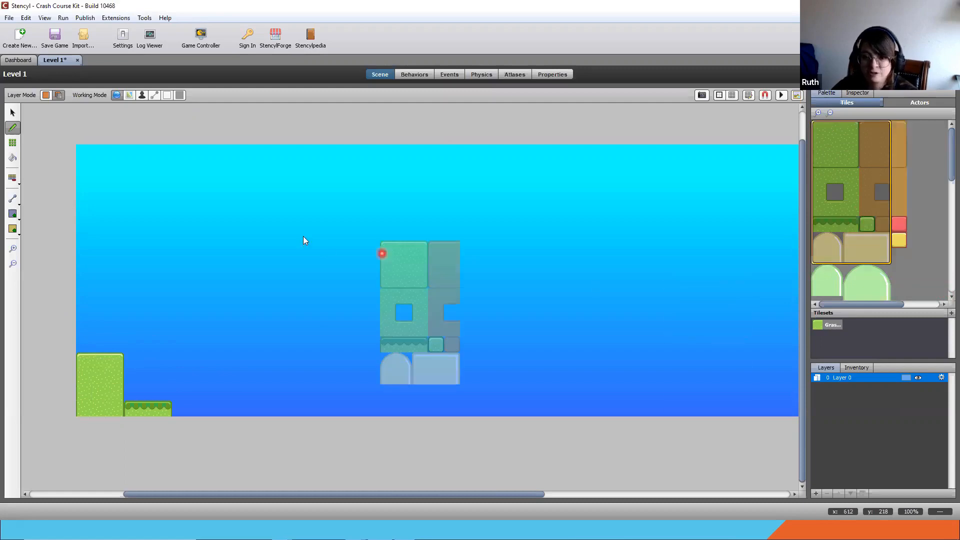
{"action": "left_click", "coordinate": [861, 150]}
{"action": "left_click_drag", "start_coordinate": [833, 130], "coordinate": [834, 144]}
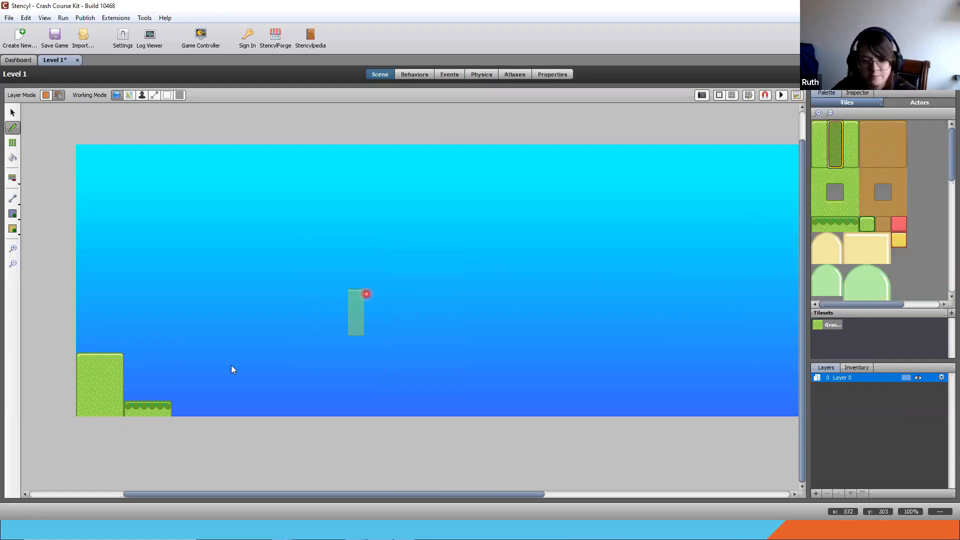
Extend the fringed grass strip to the right along the scene's floor with the middle fringe tile
{"action": "left_click", "coordinate": [831, 230]}
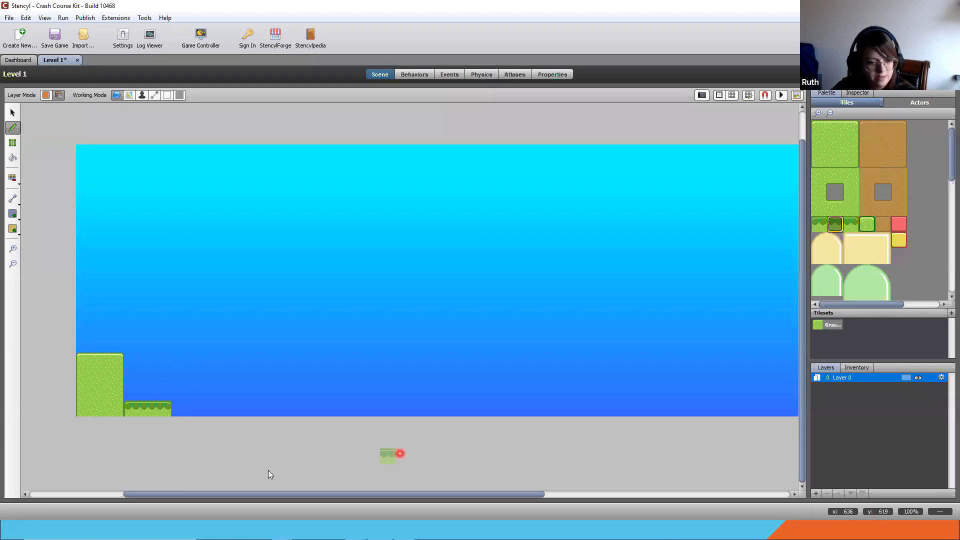
{"action": "left_click_drag", "start_coordinate": [178, 406], "coordinate": [200, 408]}
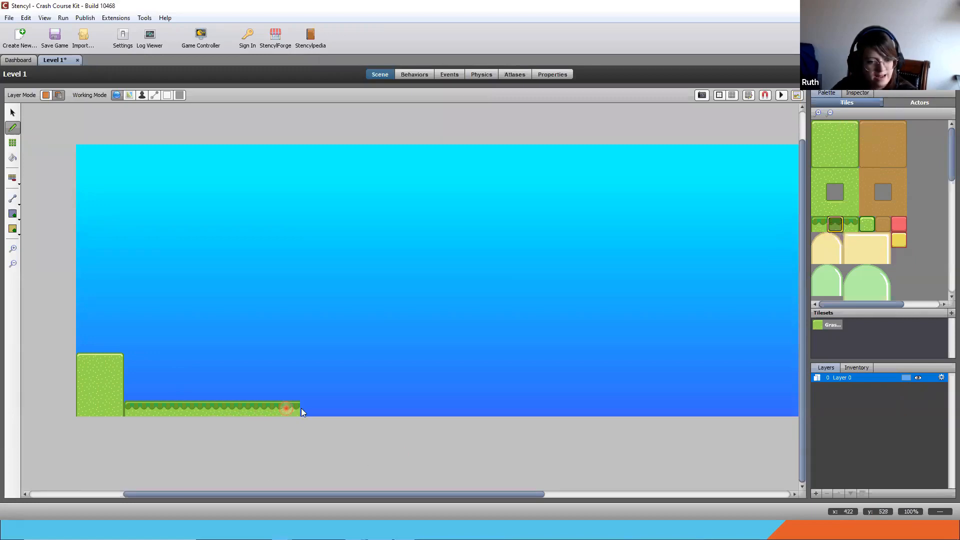
{"action": "left_click", "coordinate": [361, 408]}
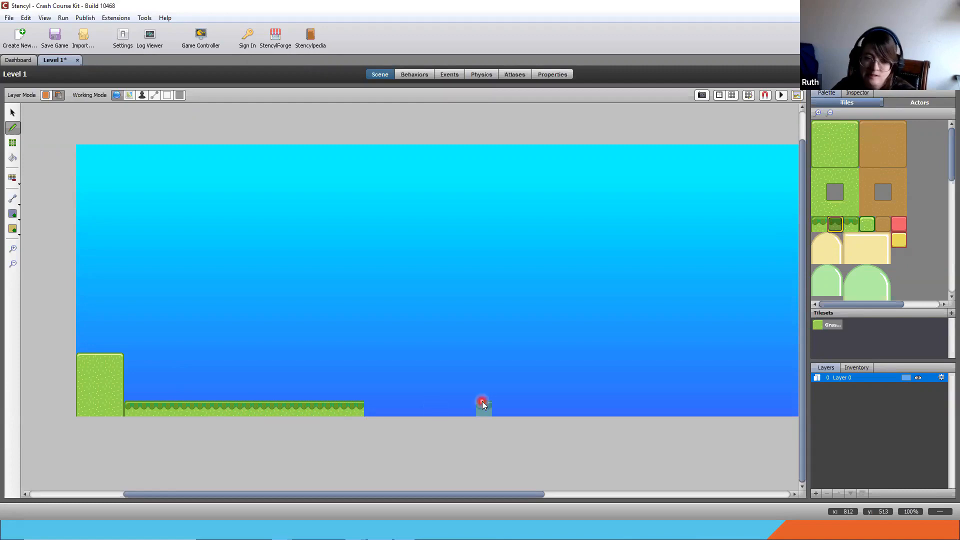
Delete four adjacent tiles from the fringed grass strip to open a gap in the ground
{"action": "left_click", "coordinate": [13, 114]}
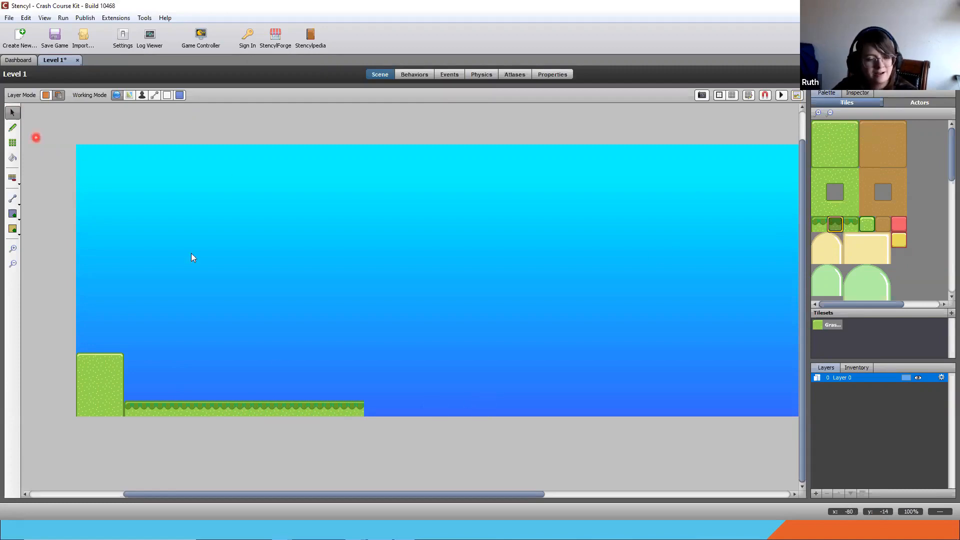
{"action": "left_click", "coordinate": [203, 411]}
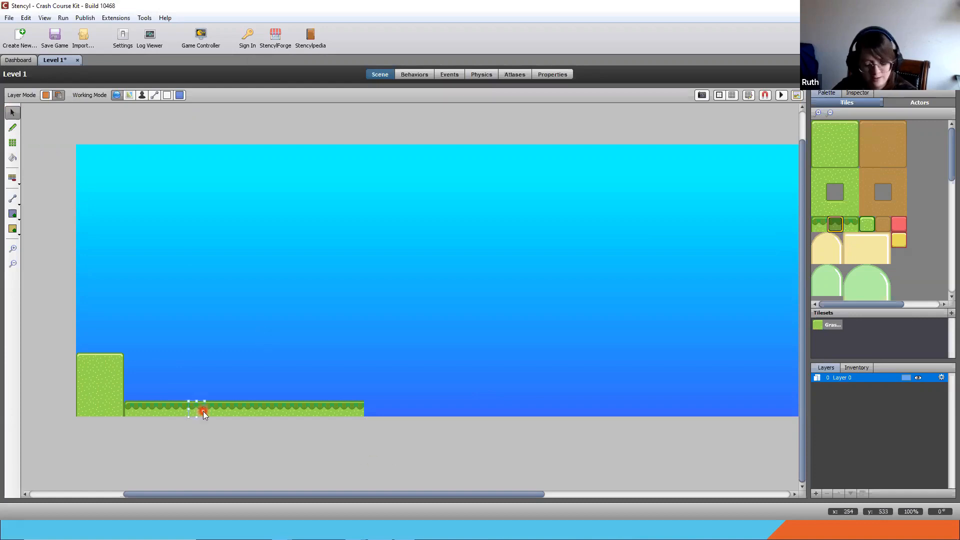
{"action": "key", "text": "Delete"}
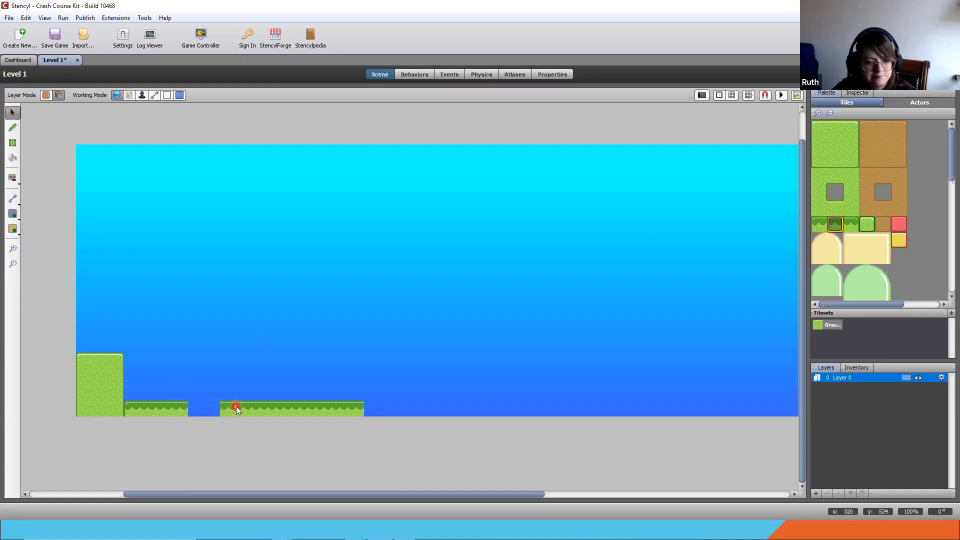
{"action": "key", "text": "Delete"}
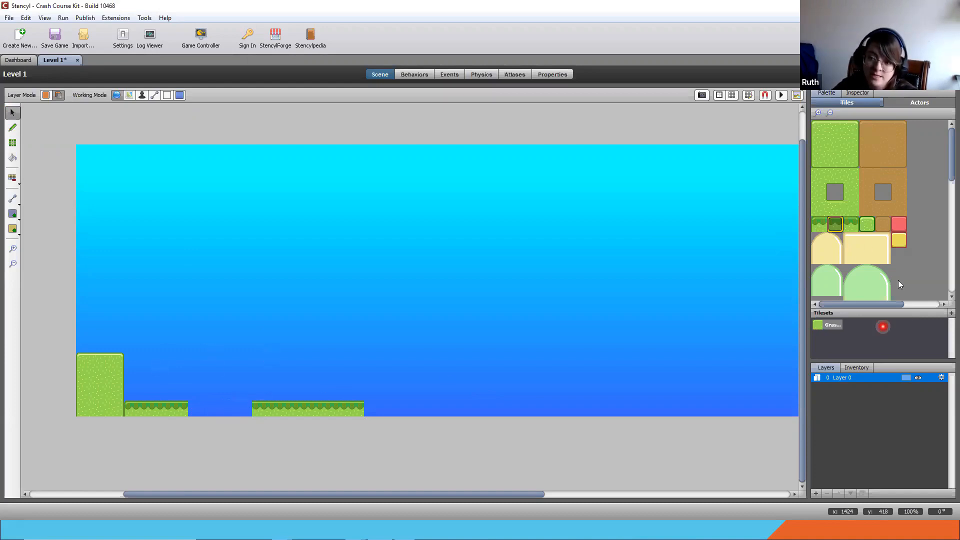
Cap both sides of the ground gap with the matching rounded edge tiles of the fringed grass
{"action": "left_click", "coordinate": [836, 226]}
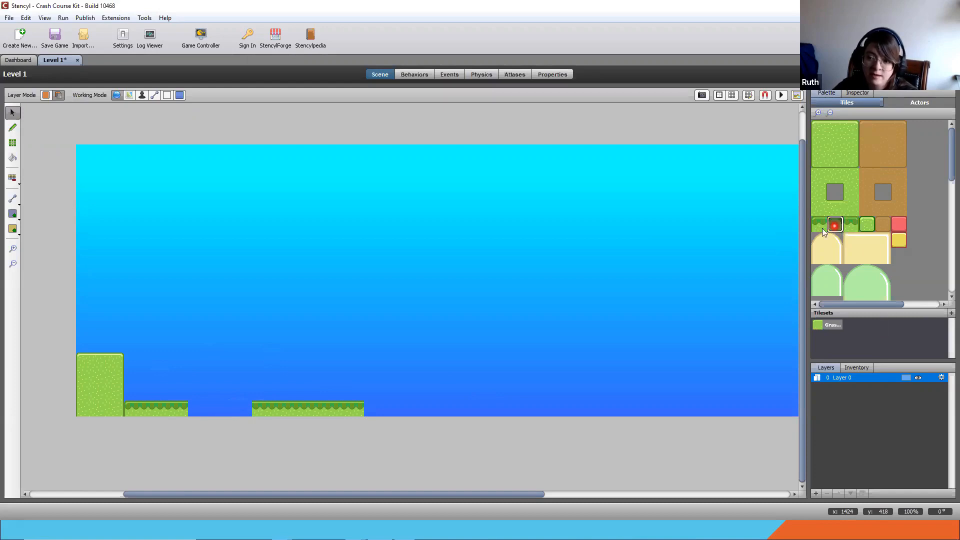
{"action": "left_click", "coordinate": [820, 224]}
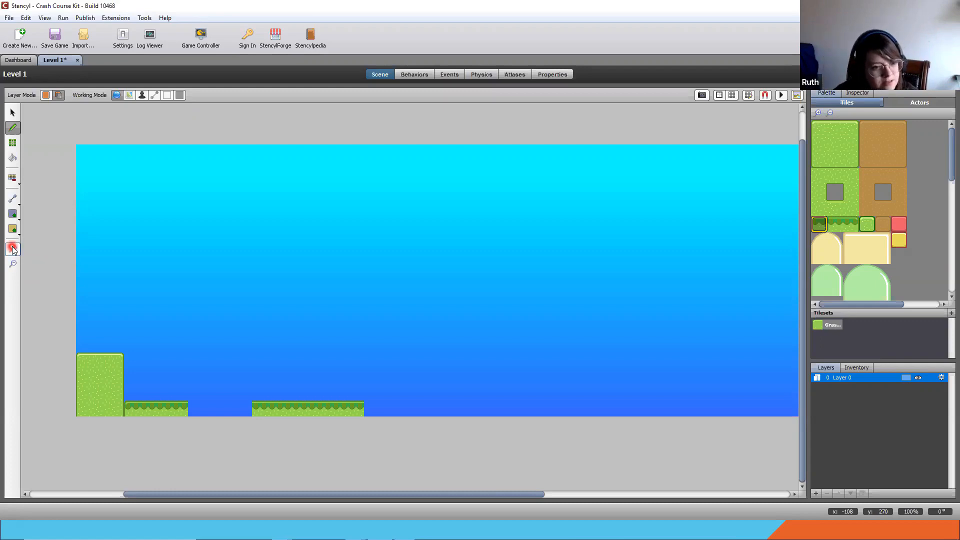
{"action": "left_click", "coordinate": [13, 249]}
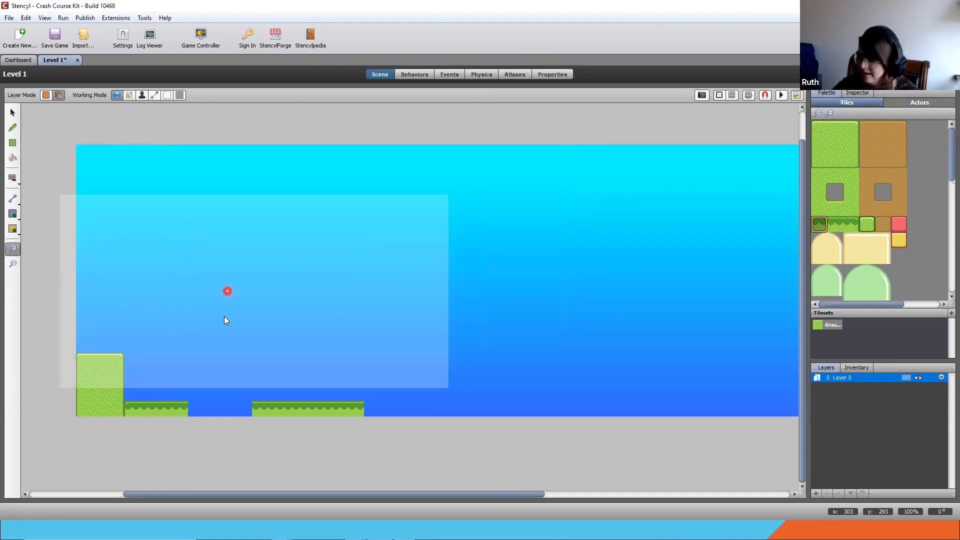
{"action": "left_click", "coordinate": [223, 345]}
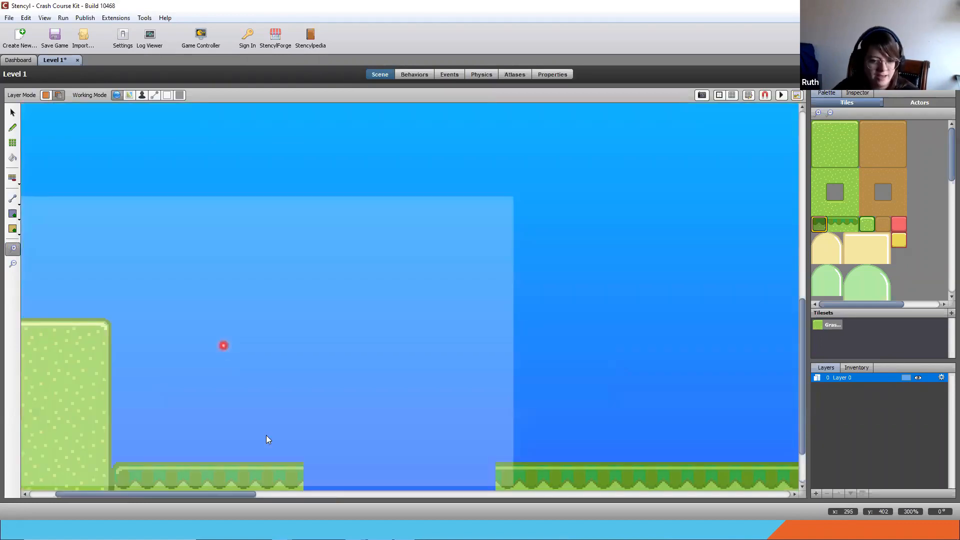
{"action": "left_click", "coordinate": [13, 267]}
{"action": "left_click", "coordinate": [399, 377]}
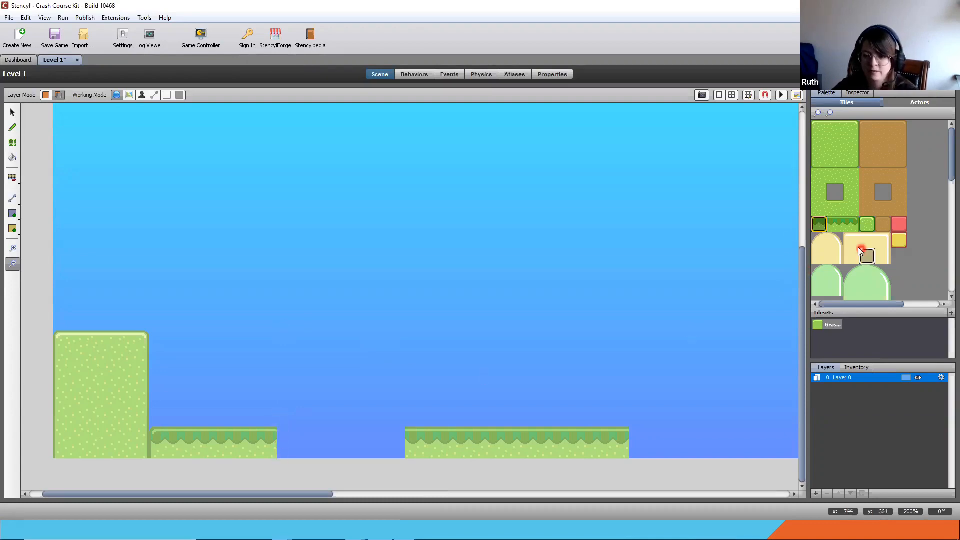
{"action": "left_click", "coordinate": [850, 225]}
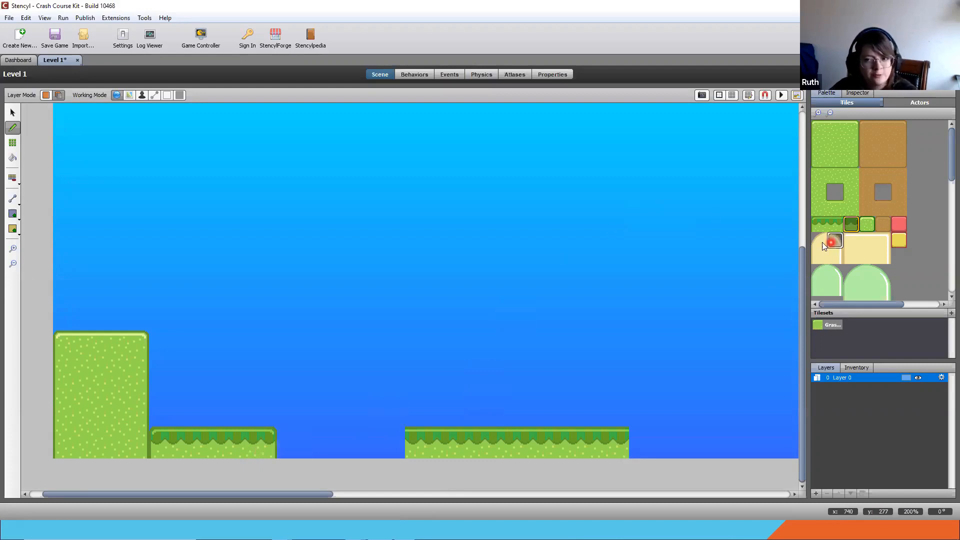
{"action": "left_click", "coordinate": [819, 225]}
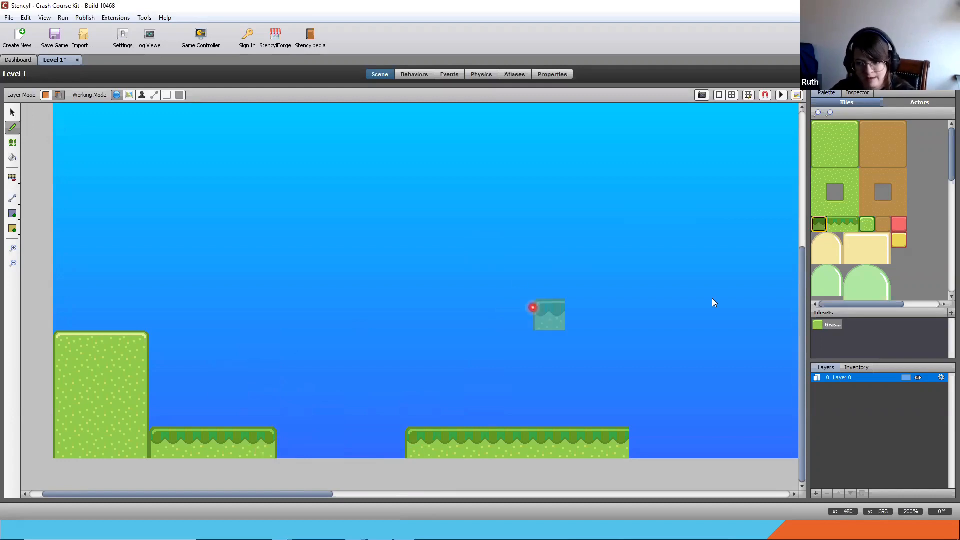
{"action": "left_click", "coordinate": [835, 225]}
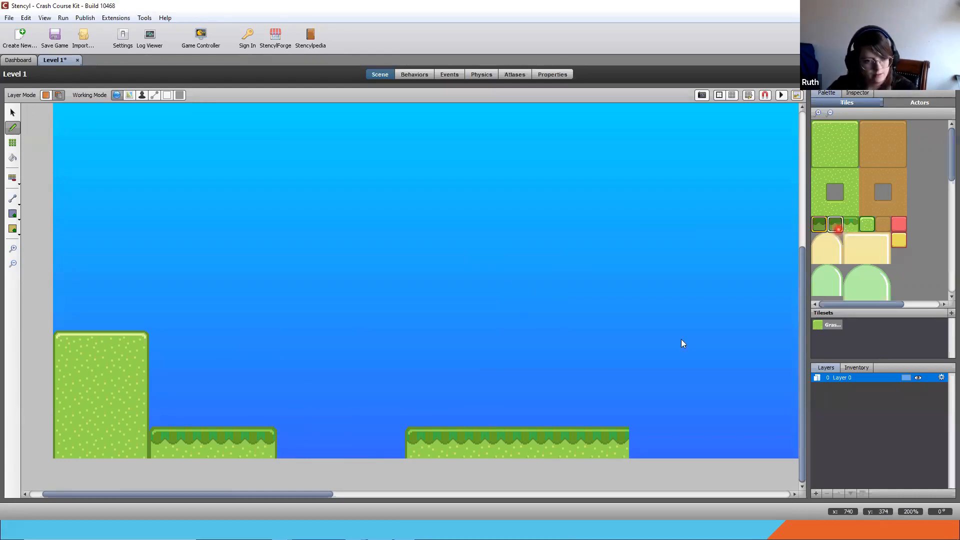
{"action": "scroll", "coordinate": [356, 325], "scroll_direction": "up", "scroll_amount": 2}
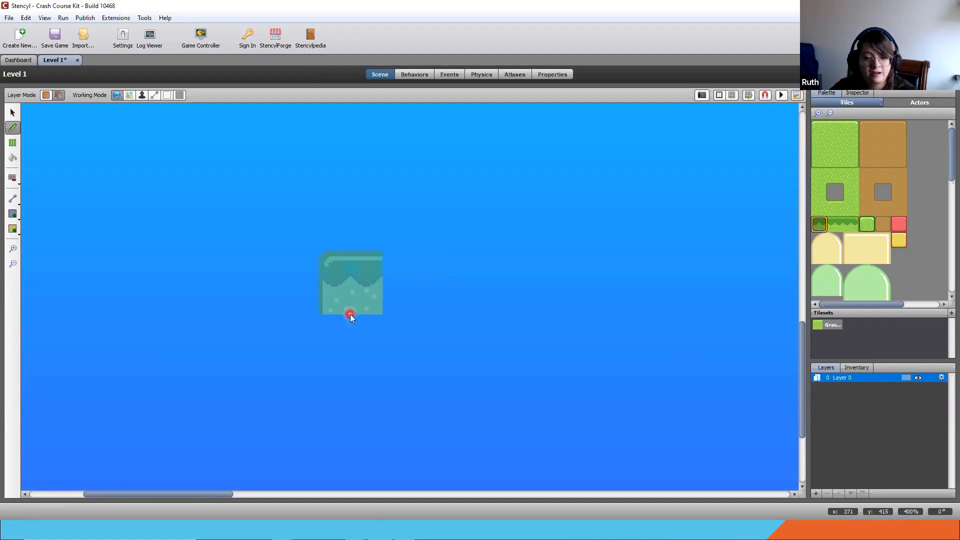
Build a three-by-three solid grass block on the floor against the right end of the fringed grass strip
{"action": "scroll", "coordinate": [350, 314], "scroll_direction": "down", "scroll_amount": 4}
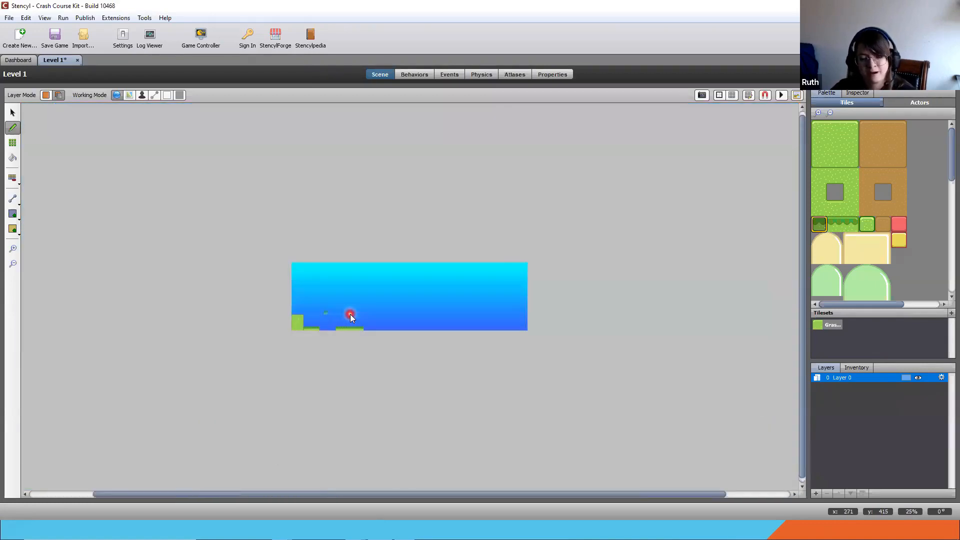
{"action": "scroll", "coordinate": [384, 313], "scroll_direction": "up", "scroll_amount": 3}
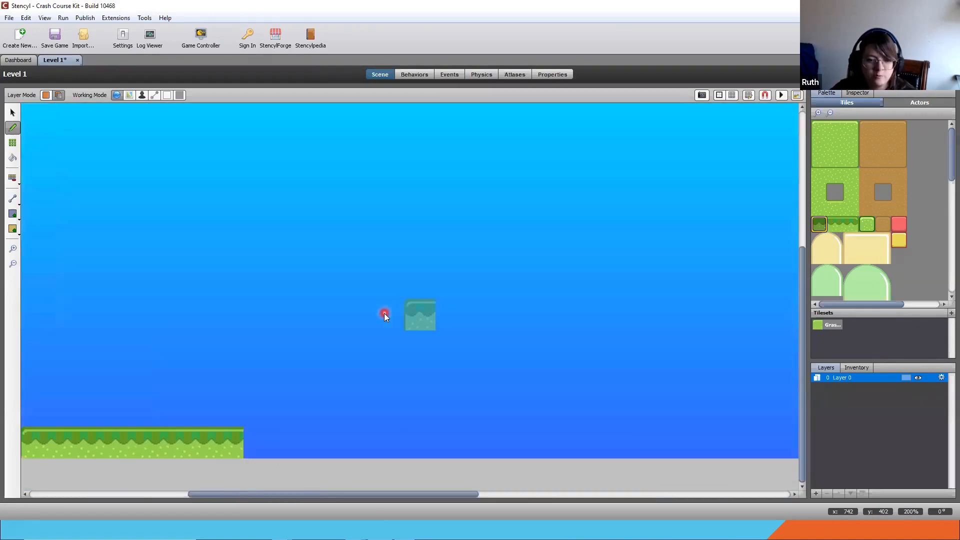
{"action": "scroll", "coordinate": [384, 313], "scroll_direction": "down", "scroll_amount": 2}
{"action": "scroll", "coordinate": [384, 313], "scroll_direction": "up", "scroll_amount": 1}
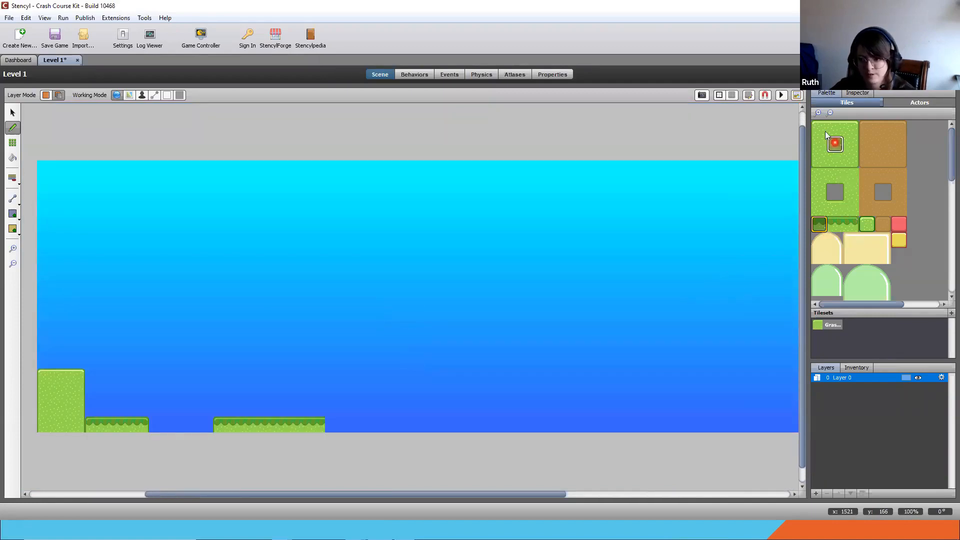
{"action": "left_click_drag", "start_coordinate": [825, 128], "coordinate": [849, 143]}
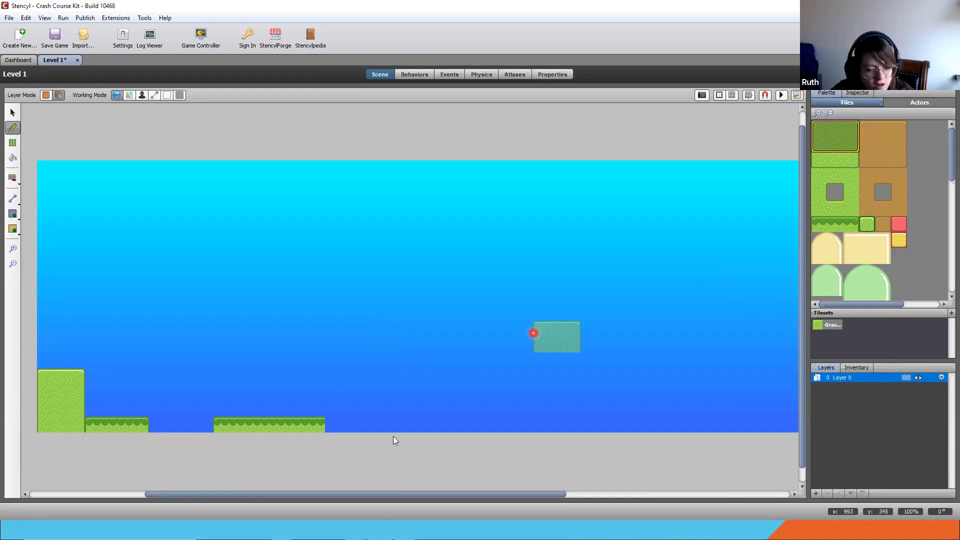
{"action": "left_click", "coordinate": [333, 390]}
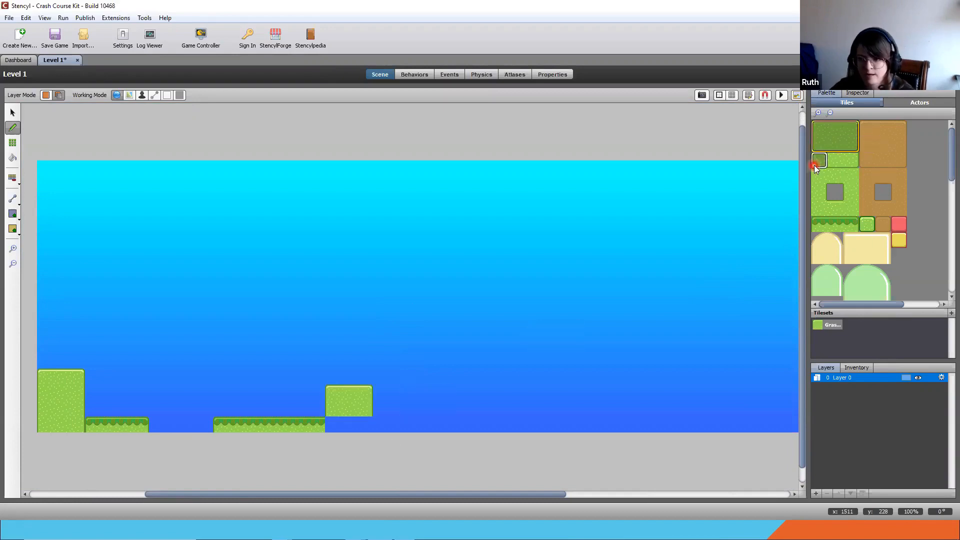
{"action": "left_click_drag", "start_coordinate": [818, 159], "coordinate": [831, 162]}
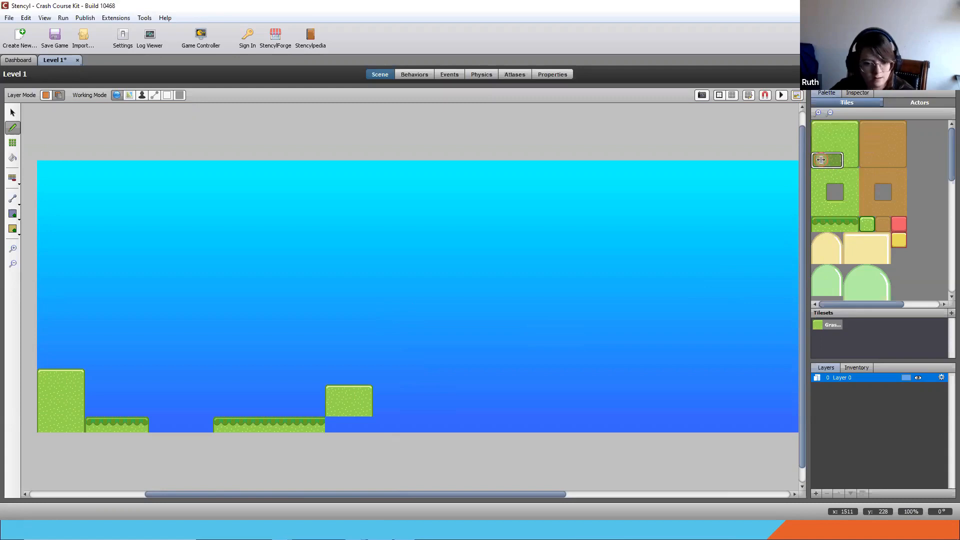
{"action": "left_click", "coordinate": [341, 424]}
{"action": "left_click", "coordinate": [852, 160]}
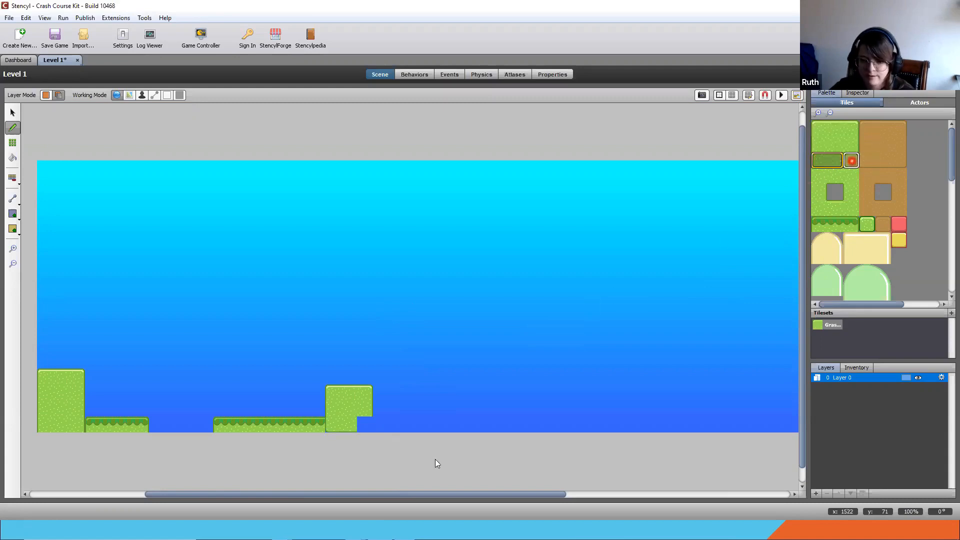
{"action": "left_click", "coordinate": [369, 426]}
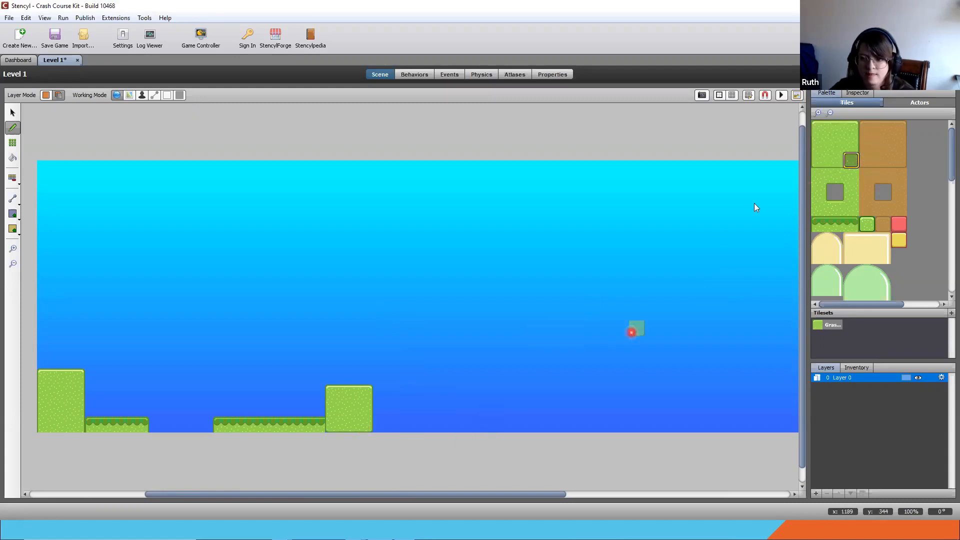
Build a floating three-by-three brown dirt block to the right of the grass block, adding its bottom row beneath the upper two rows
{"action": "left_click_drag", "start_coordinate": [817, 129], "coordinate": [856, 144]}
{"action": "left_click_drag", "start_coordinate": [868, 127], "coordinate": [903, 138]}
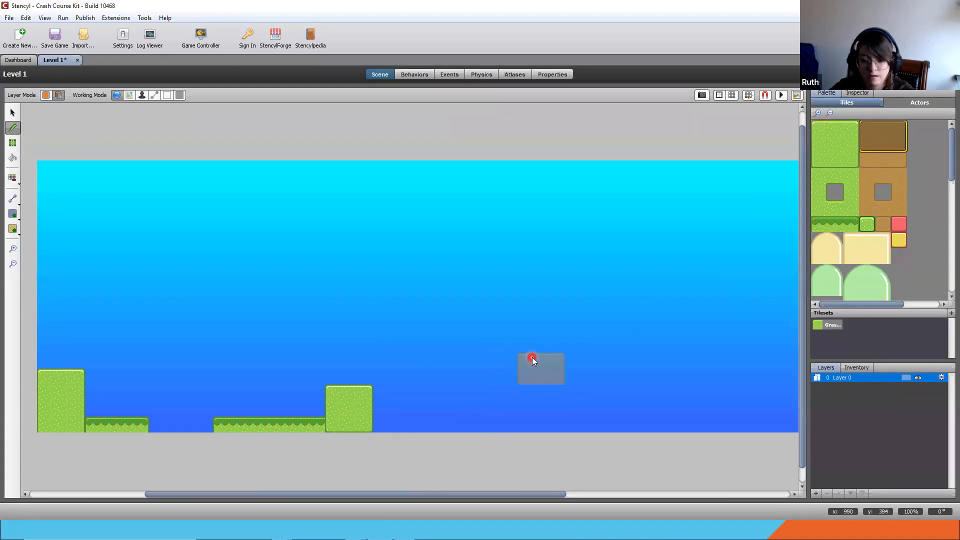
{"action": "left_click", "coordinate": [532, 357]}
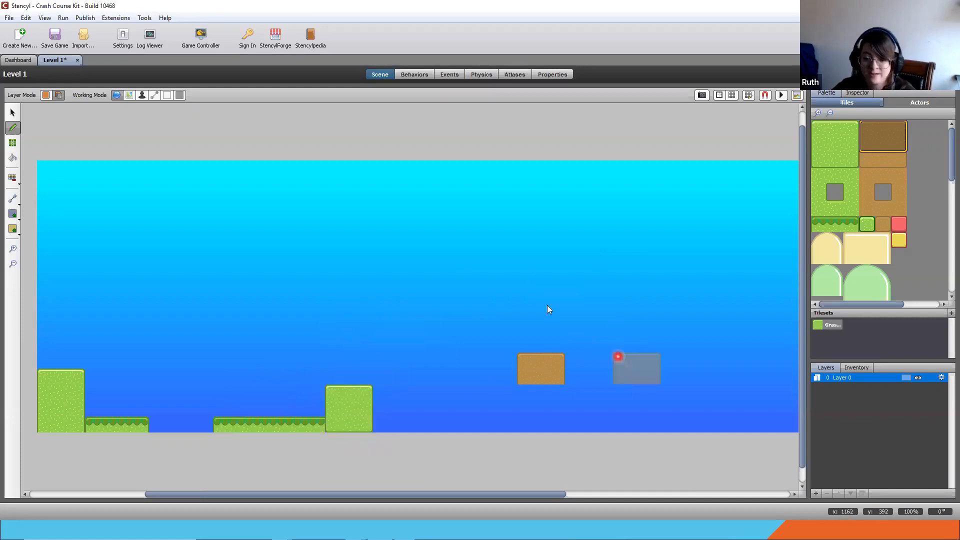
{"action": "left_click", "coordinate": [886, 159]}
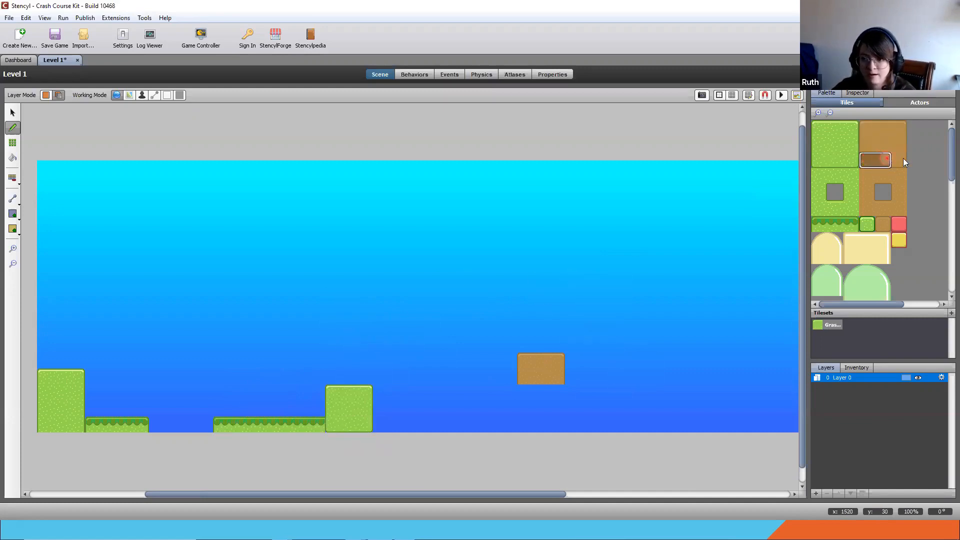
{"action": "left_click_drag", "start_coordinate": [886, 158], "coordinate": [903, 159]}
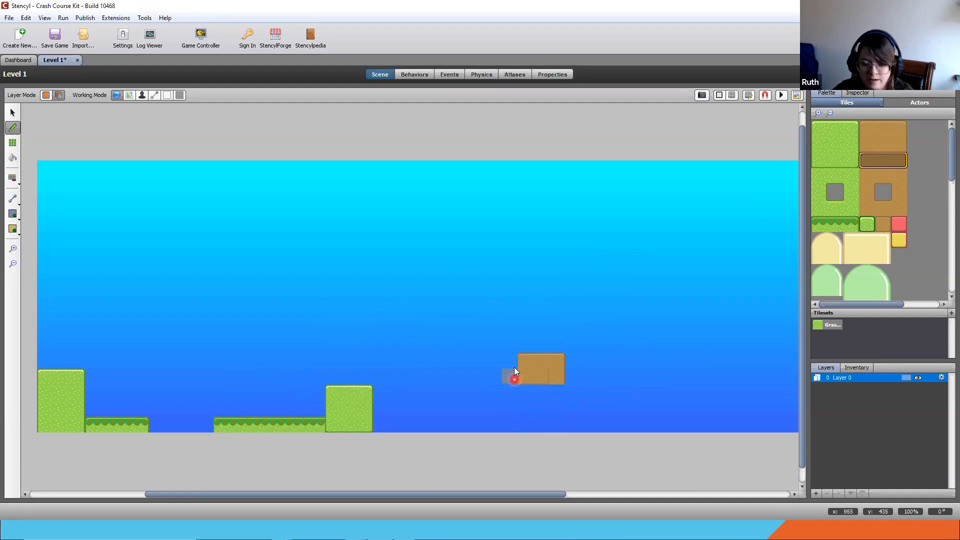
{"action": "left_click", "coordinate": [531, 391]}
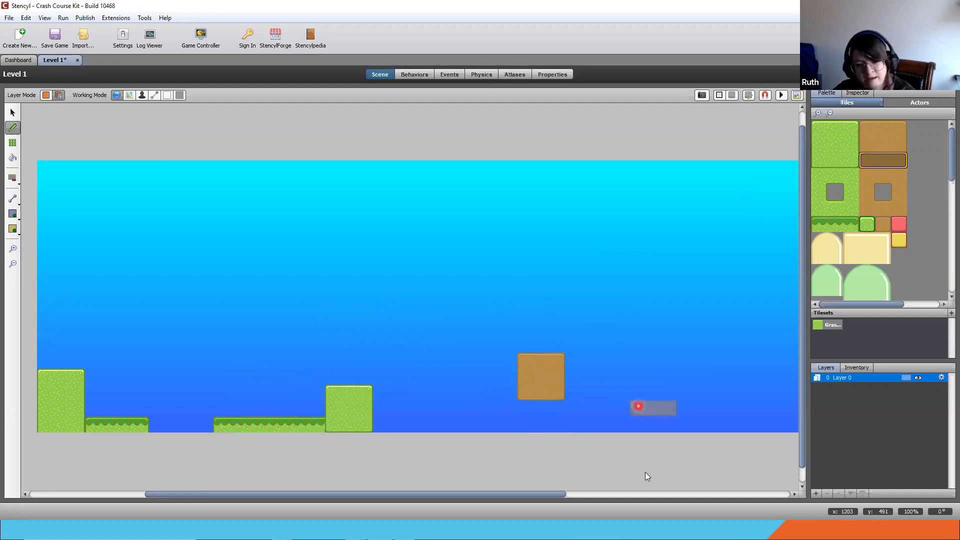
{"action": "scroll", "coordinate": [558, 384], "scroll_direction": "up", "scroll_amount": 5}
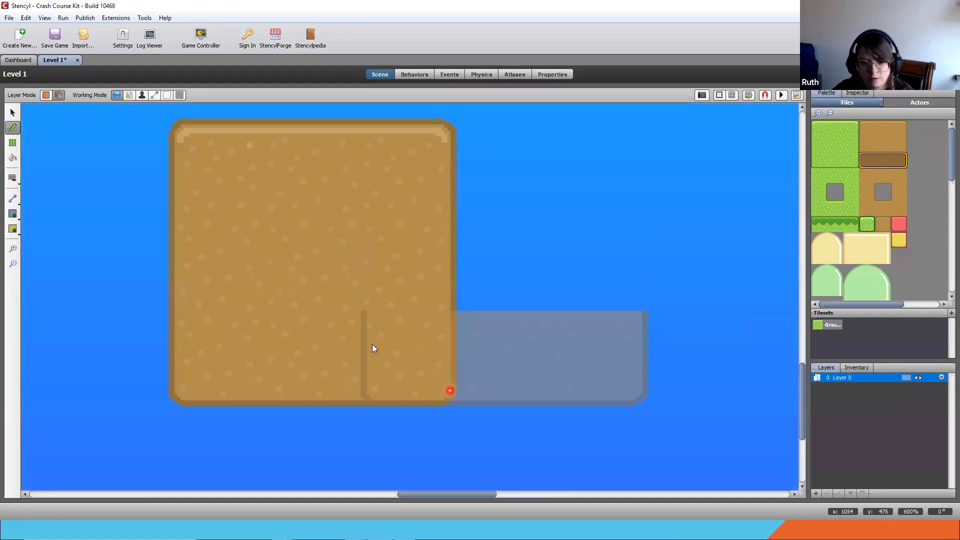
{"action": "scroll", "coordinate": [373, 348], "scroll_direction": "down", "scroll_amount": 4}
{"action": "scroll", "coordinate": [372, 348], "scroll_direction": "up", "scroll_amount": 2}
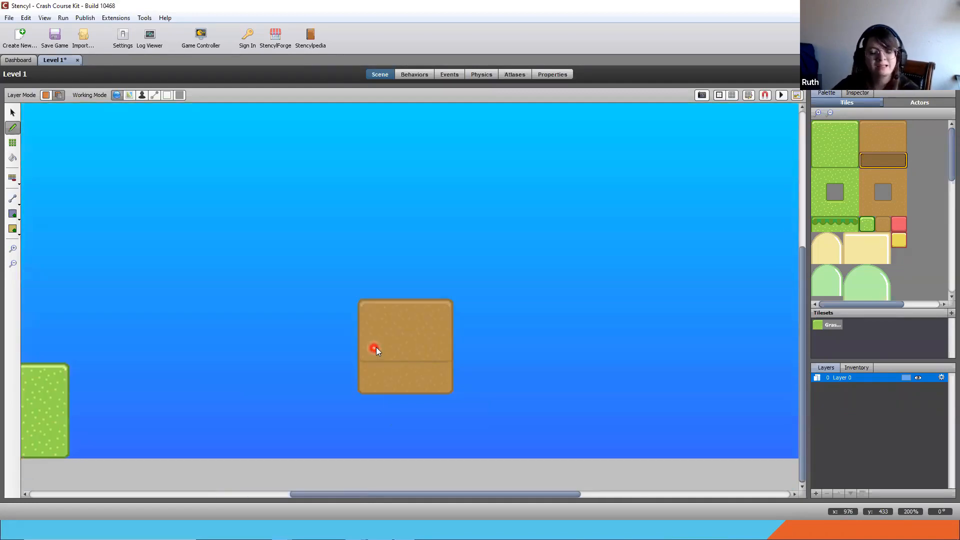
{"action": "scroll", "coordinate": [378, 382], "scroll_direction": "down", "scroll_amount": 3}
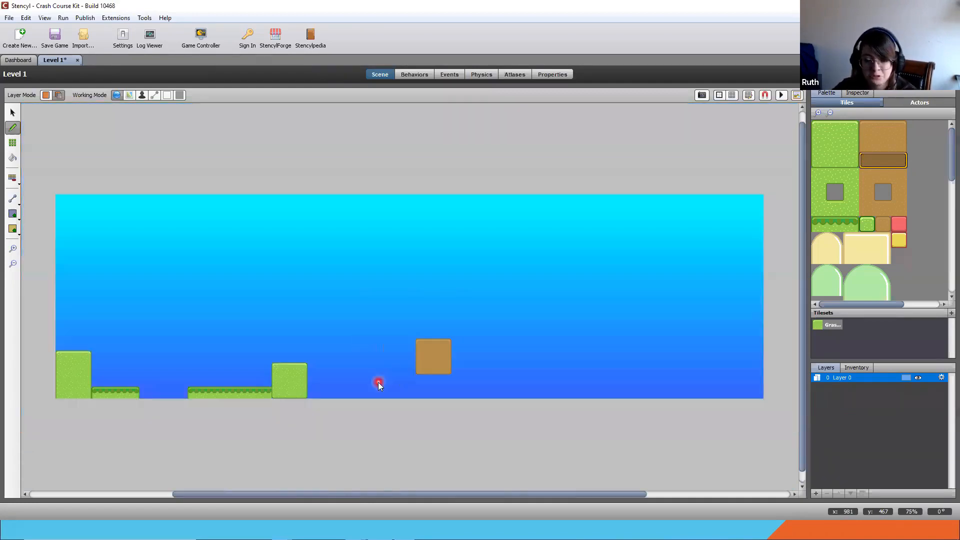
{"action": "scroll", "coordinate": [378, 382], "scroll_direction": "up", "scroll_amount": 1}
{"action": "scroll", "coordinate": [916, 221], "scroll_direction": "down", "scroll_amount": 1}
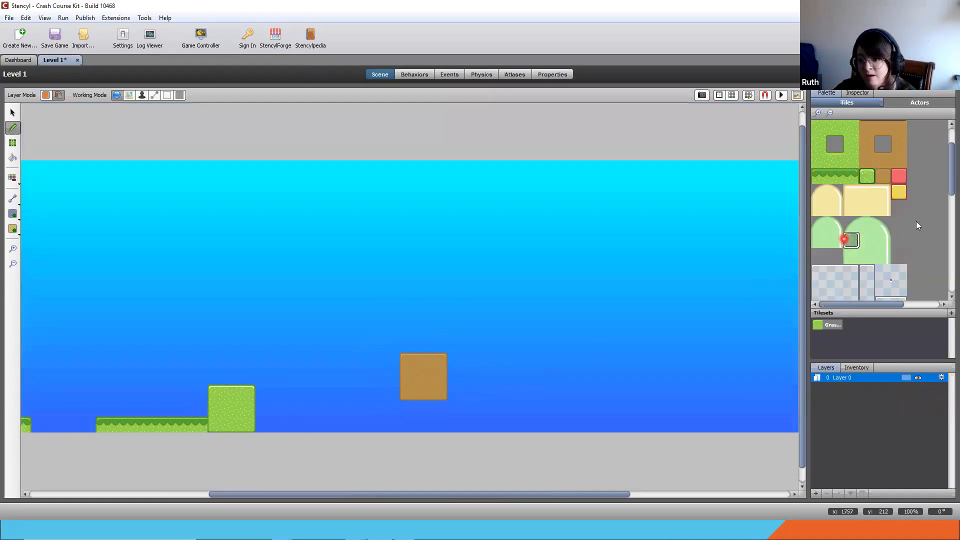
Place a single red tile in the air between the grass block and the brown dirt block
{"action": "left_click", "coordinate": [899, 175]}
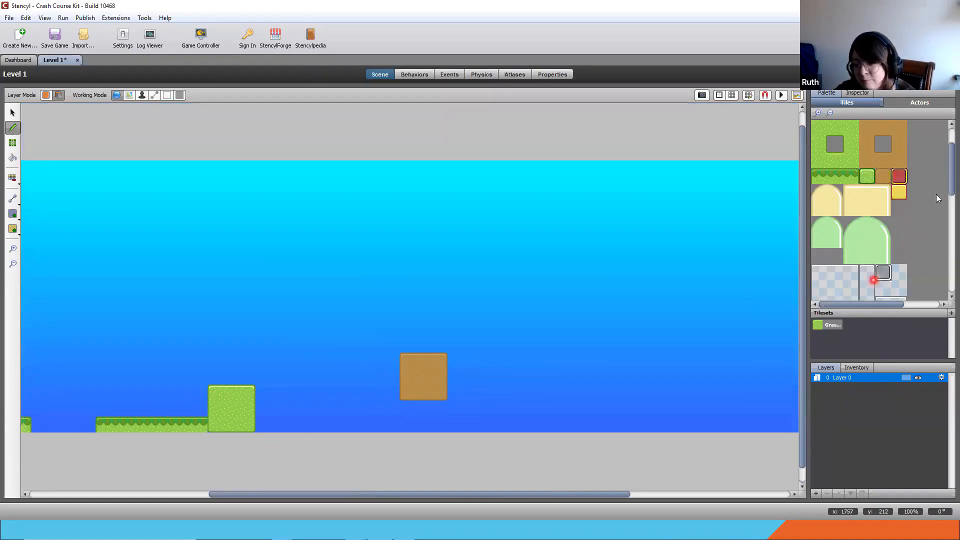
{"action": "scroll", "coordinate": [935, 197], "scroll_direction": "down", "scroll_amount": 1}
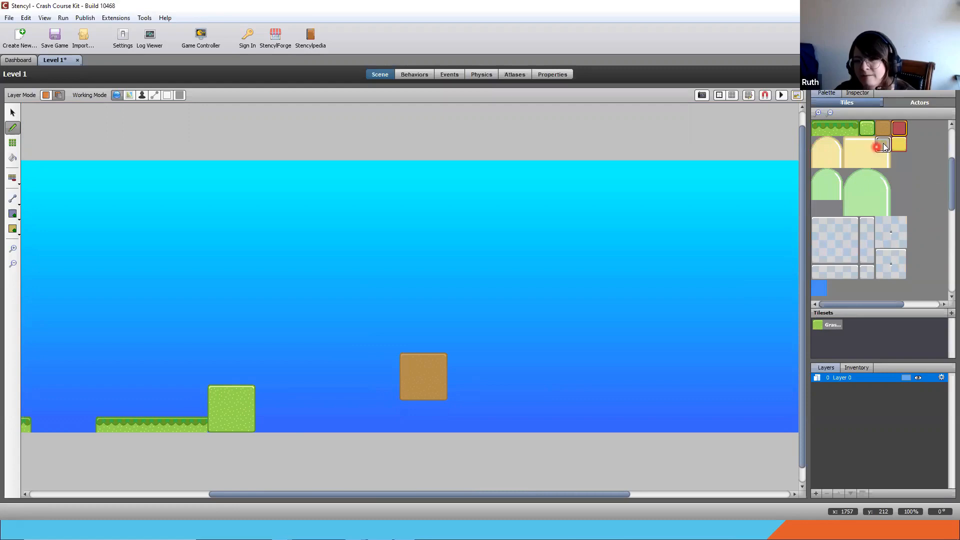
{"action": "scroll", "coordinate": [883, 143], "scroll_direction": "up", "scroll_amount": 1}
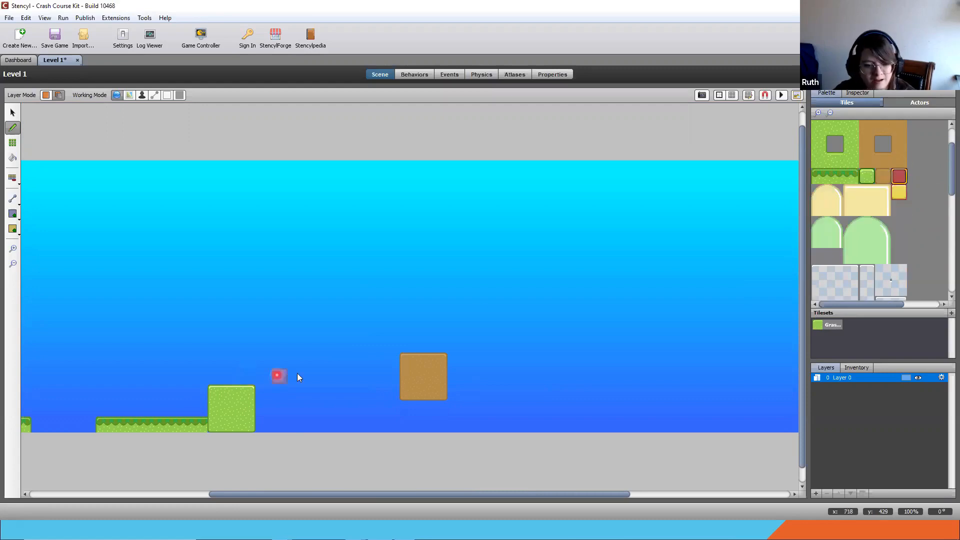
{"action": "left_click", "coordinate": [331, 367]}
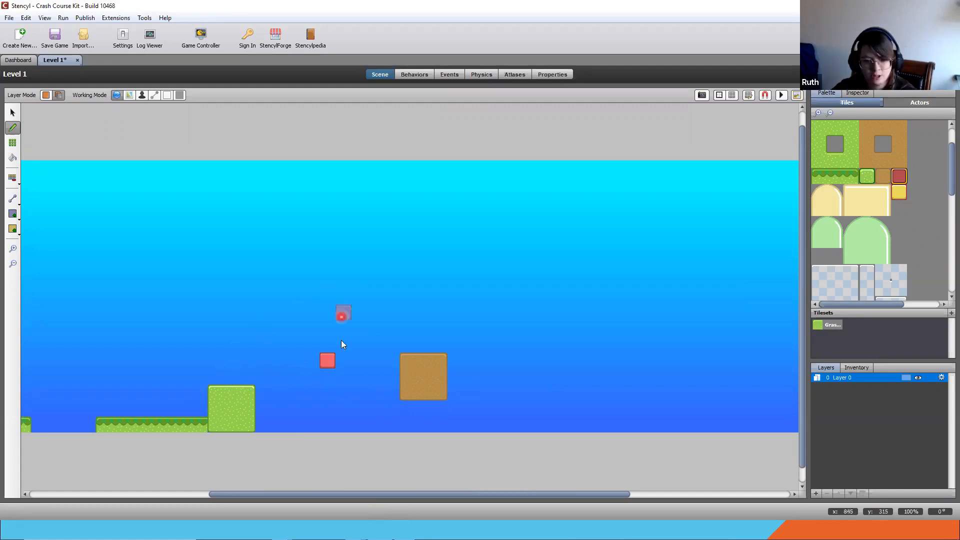
{"action": "left_click", "coordinate": [331, 358]}
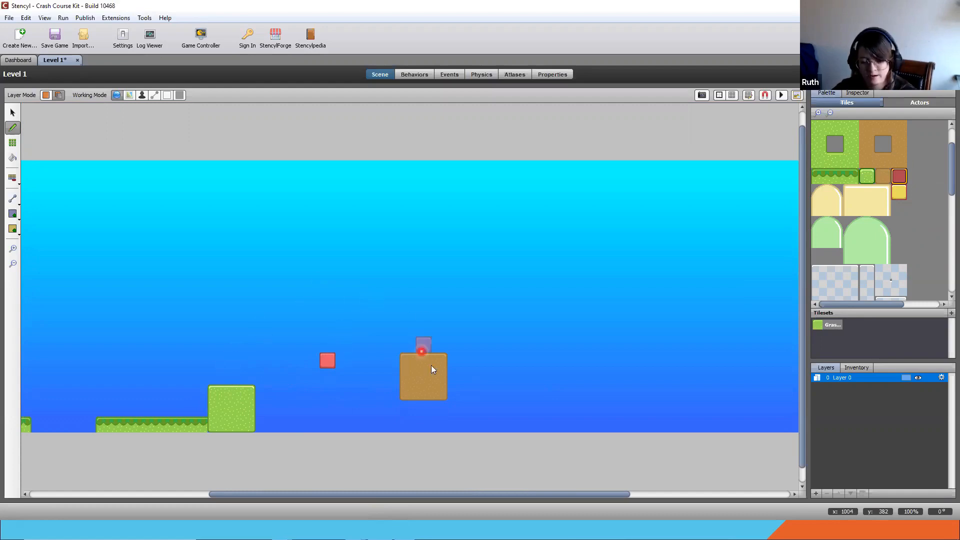
Place an evenly spaced row of floating red, yellow and red tiles above and to the right of the brown block
{"action": "left_click_drag", "start_coordinate": [473, 494], "coordinate": [534, 494]}
{"action": "left_click", "coordinate": [377, 315]}
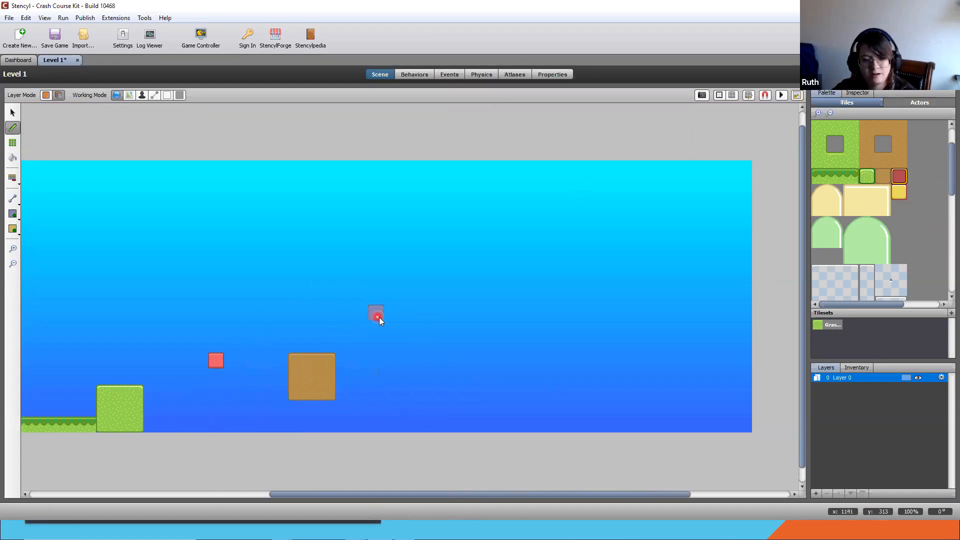
{"action": "left_click", "coordinate": [898, 193]}
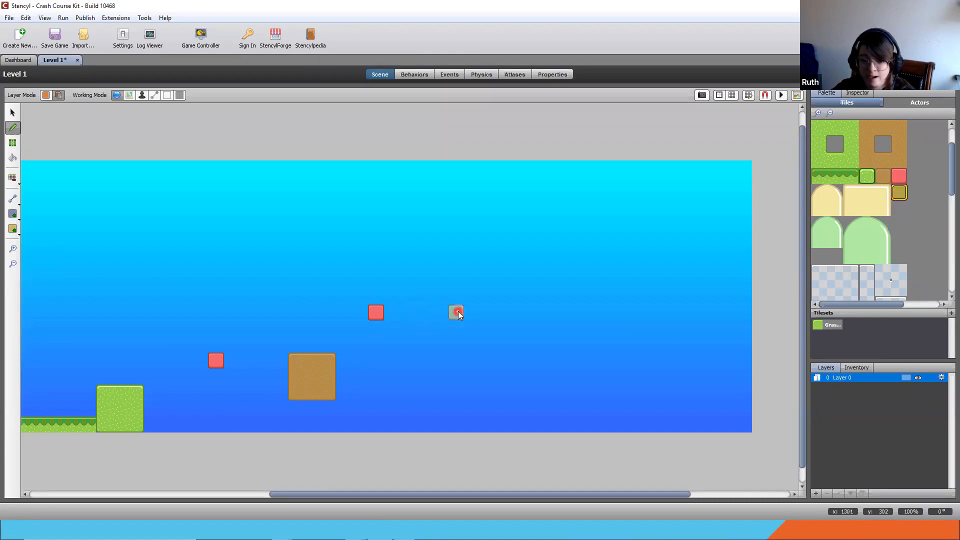
{"action": "left_click", "coordinate": [457, 312]}
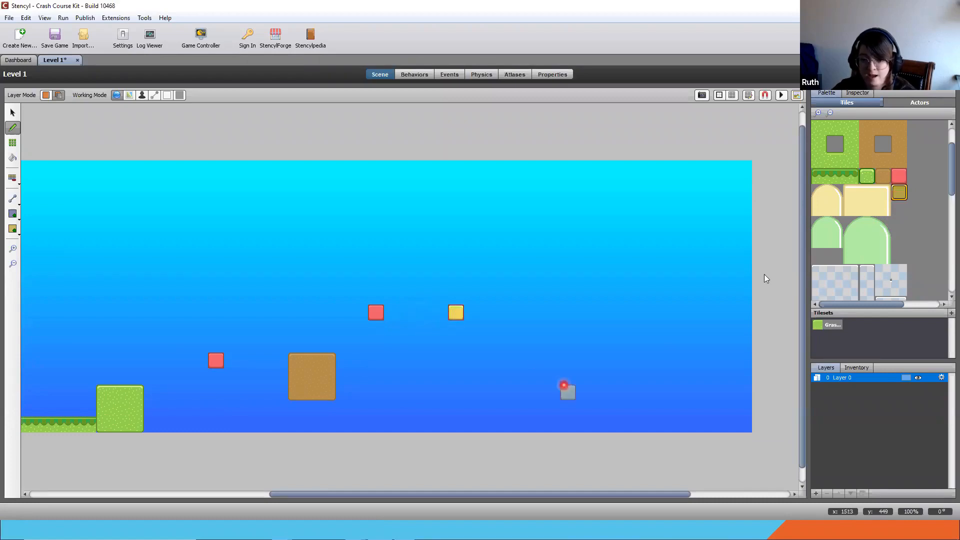
{"action": "left_click", "coordinate": [900, 176]}
{"action": "left_click", "coordinate": [532, 314]}
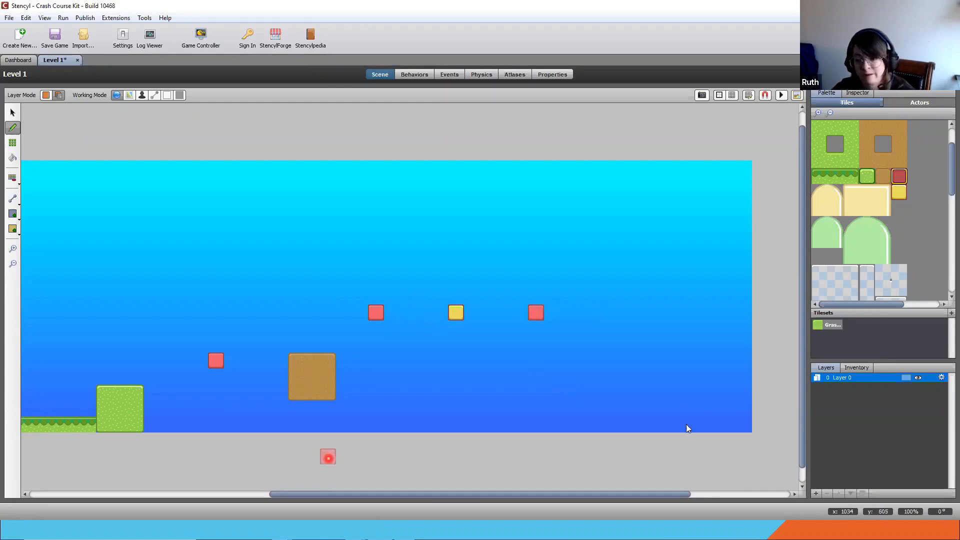
Place the notched lower part of the hollow grass block as a U-shaped platform below and right of the last red tile
{"action": "scroll", "coordinate": [880, 205], "scroll_direction": "up", "scroll_amount": 1}
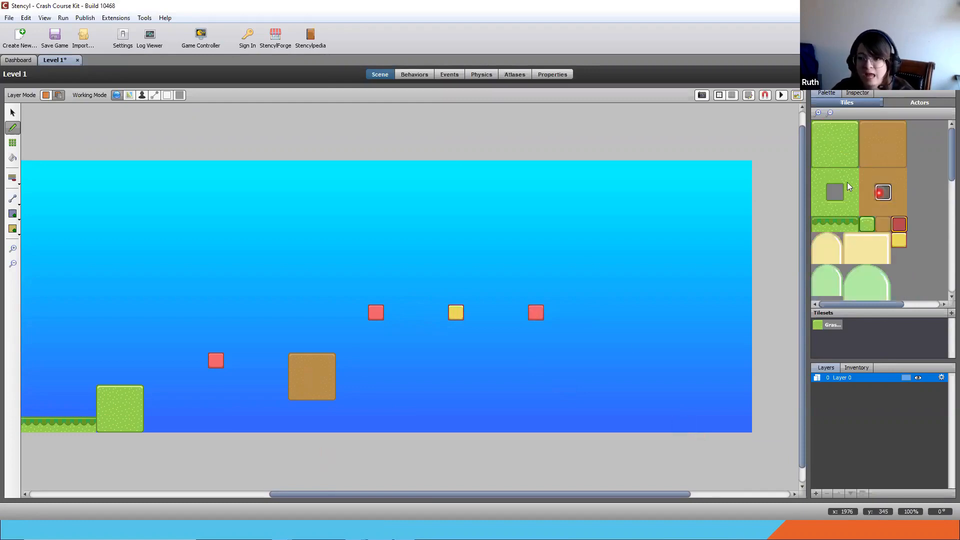
{"action": "left_click", "coordinate": [820, 200]}
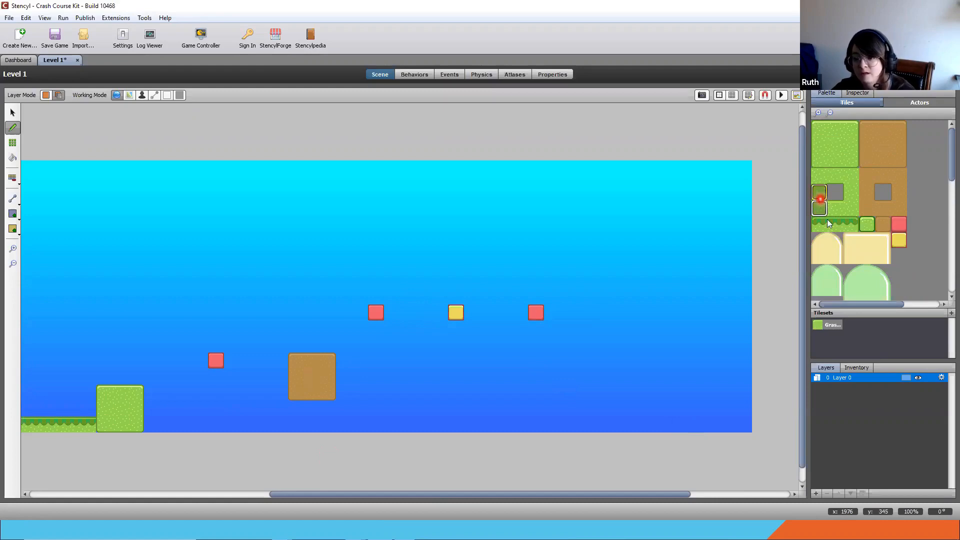
{"action": "left_click_drag", "start_coordinate": [820, 199], "coordinate": [855, 209]}
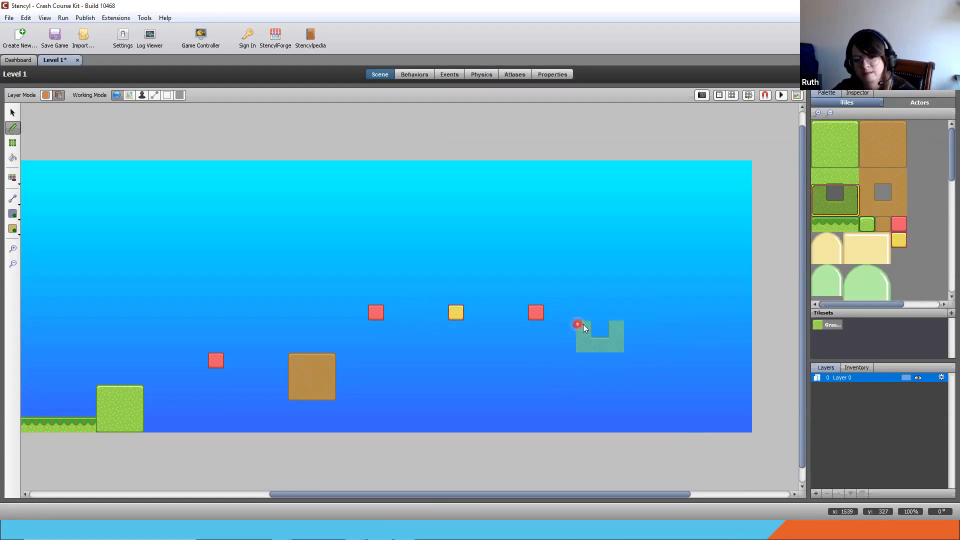
{"action": "left_click", "coordinate": [608, 353]}
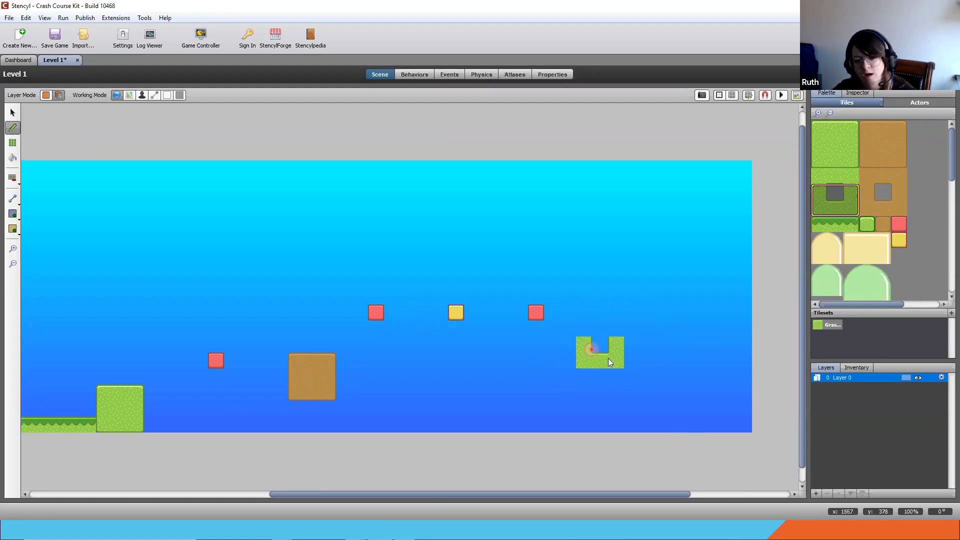
Extend the U-shaped grass platform one column to the left and put grass top-edge tiles on its left arm
{"action": "left_click", "coordinate": [819, 128]}
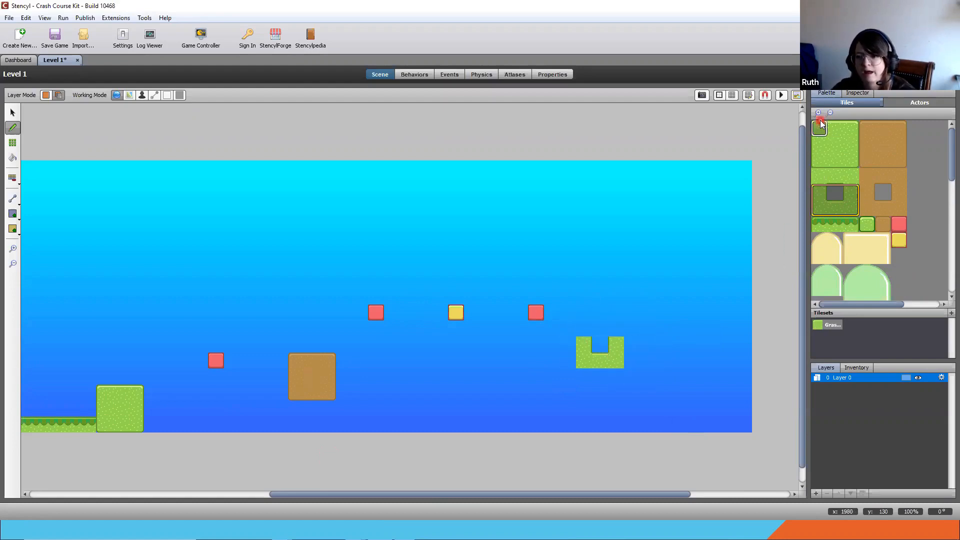
{"action": "left_click", "coordinate": [582, 349]}
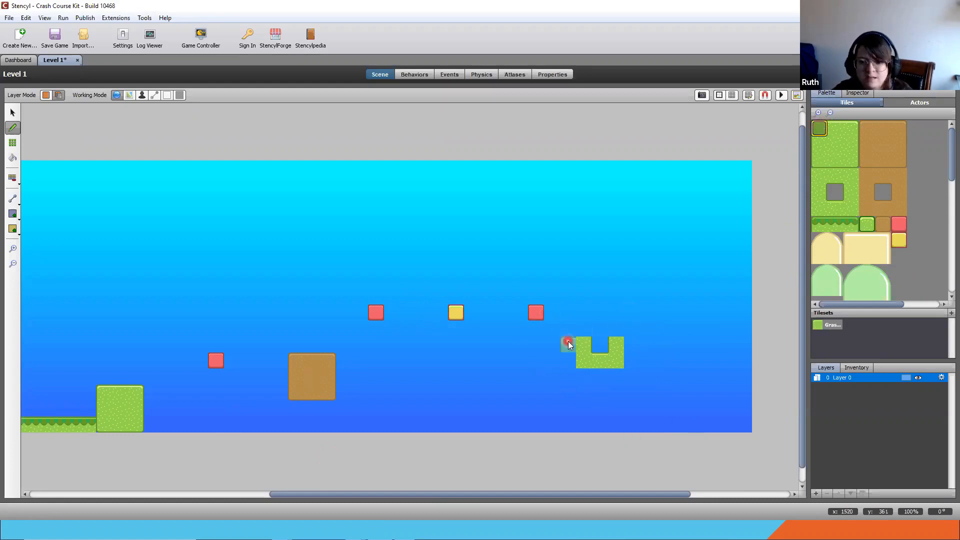
{"action": "left_click", "coordinate": [569, 343]}
{"action": "left_click", "coordinate": [854, 128]}
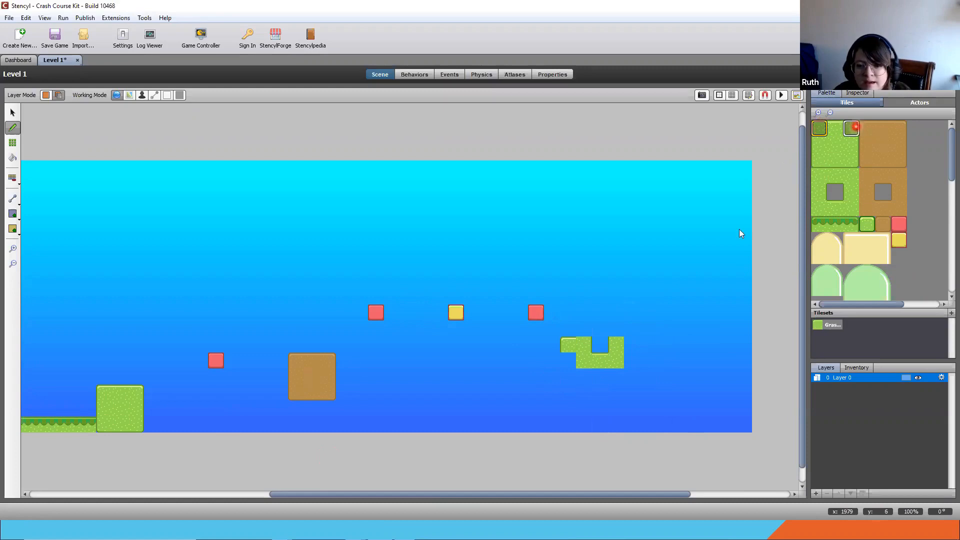
{"action": "left_click", "coordinate": [587, 349]}
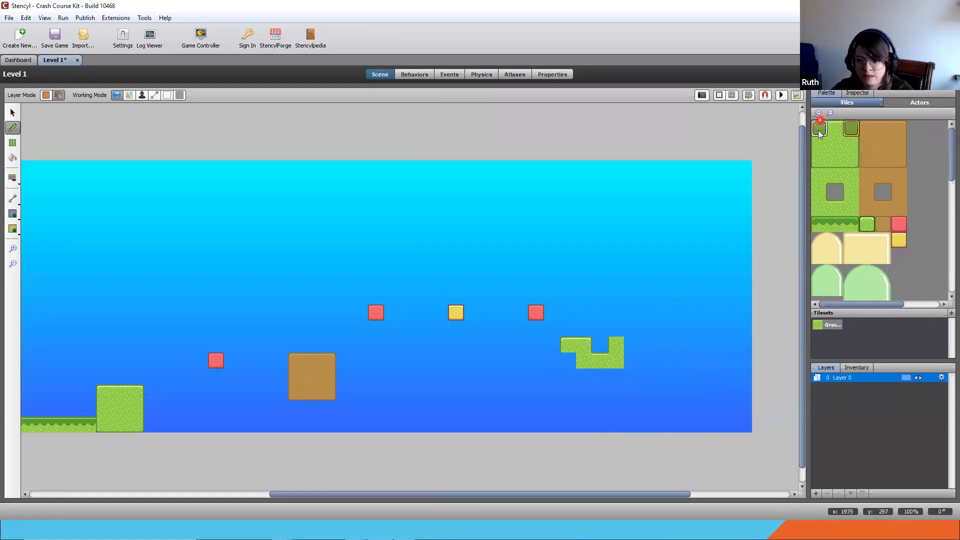
{"action": "left_click_drag", "start_coordinate": [819, 126], "coordinate": [815, 165]}
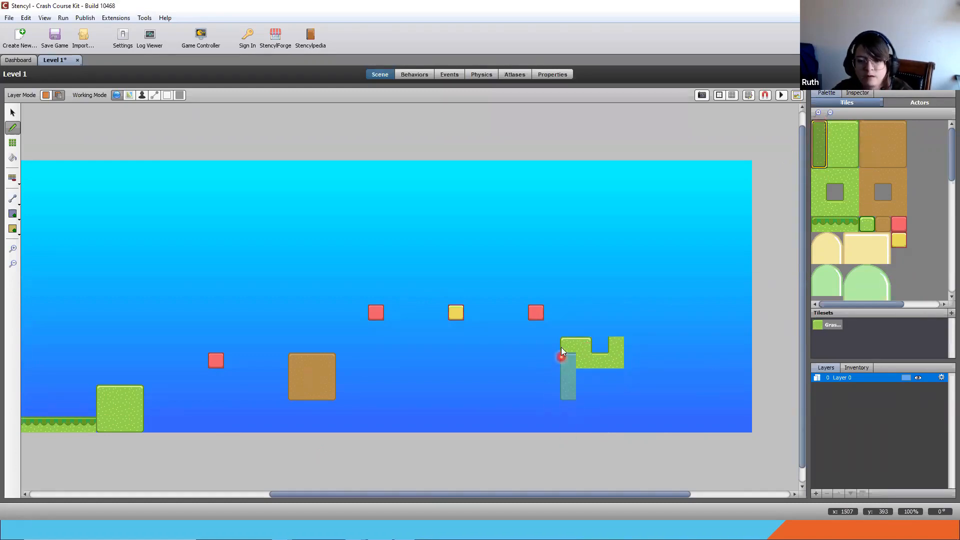
{"action": "left_click", "coordinate": [561, 347]}
Fill the area beneath the U-shaped platform with grass tiles down to the bottom of the level
{"action": "left_click", "coordinate": [826, 150]}
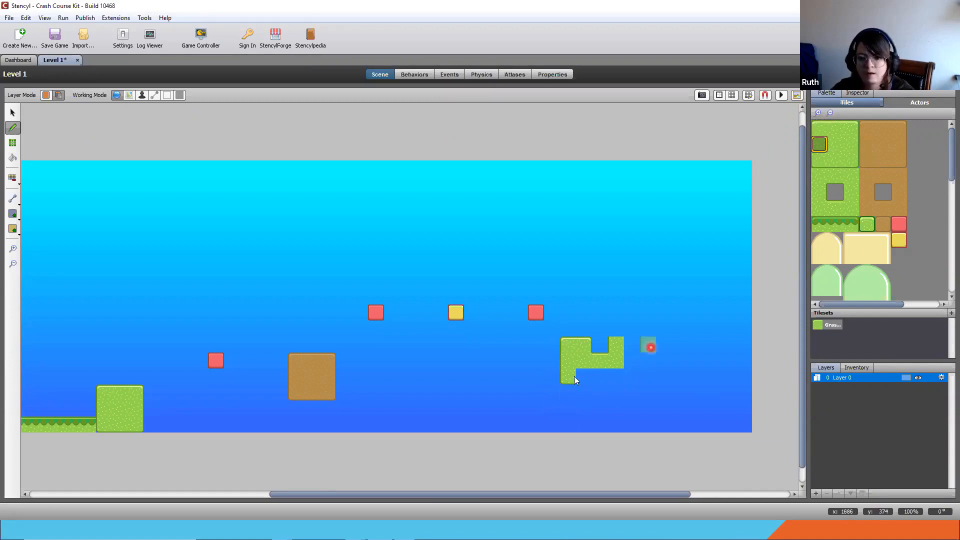
{"action": "left_click", "coordinate": [567, 387]}
{"action": "left_click", "coordinate": [568, 424]}
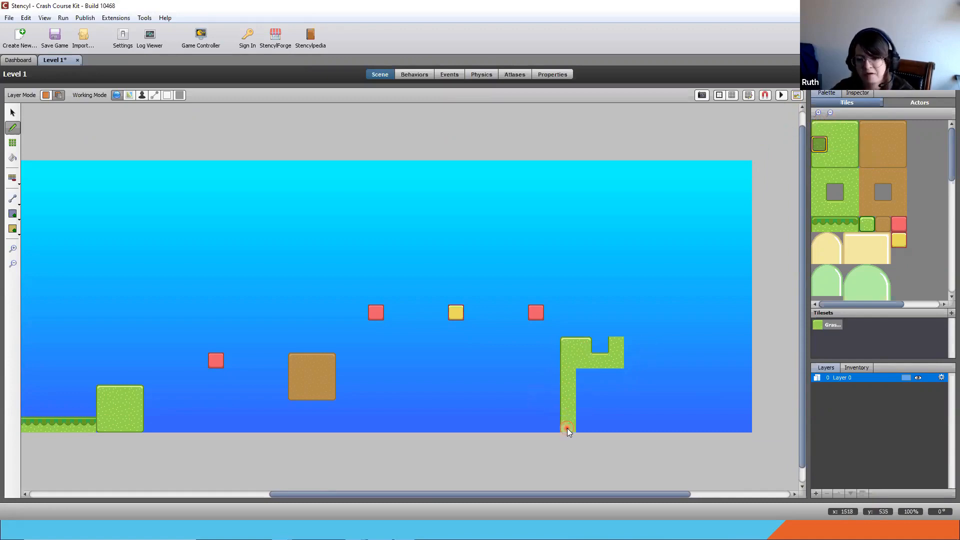
{"action": "left_click", "coordinate": [832, 153]}
{"action": "mouse_move", "coordinate": [588, 376]}
{"action": "left_mouse_down"}
{"action": "mouse_move", "coordinate": [619, 375]}
{"action": "mouse_move", "coordinate": [617, 424]}
{"action": "mouse_move", "coordinate": [608, 431]}
{"action": "mouse_move", "coordinate": [592, 399]}
{"action": "mouse_move", "coordinate": [584, 424]}
{"action": "left_mouse_up"}
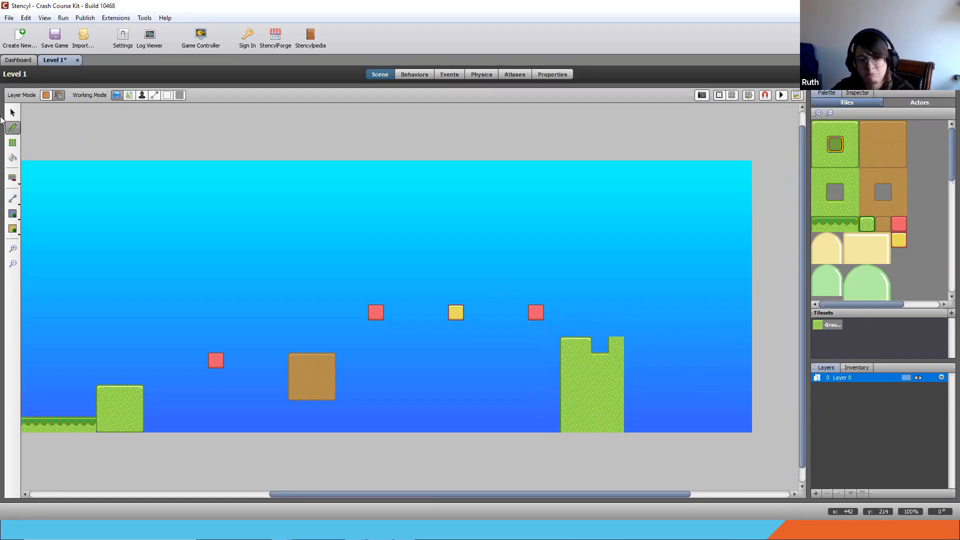
Delete the grass fill below the two-row U-shaped platform
{"action": "key", "text": "s"}
{"action": "left_click_drag", "start_coordinate": [543, 382], "coordinate": [655, 442]}
{"action": "key", "text": "Delete"}
{"action": "left_click", "coordinate": [762, 273]}
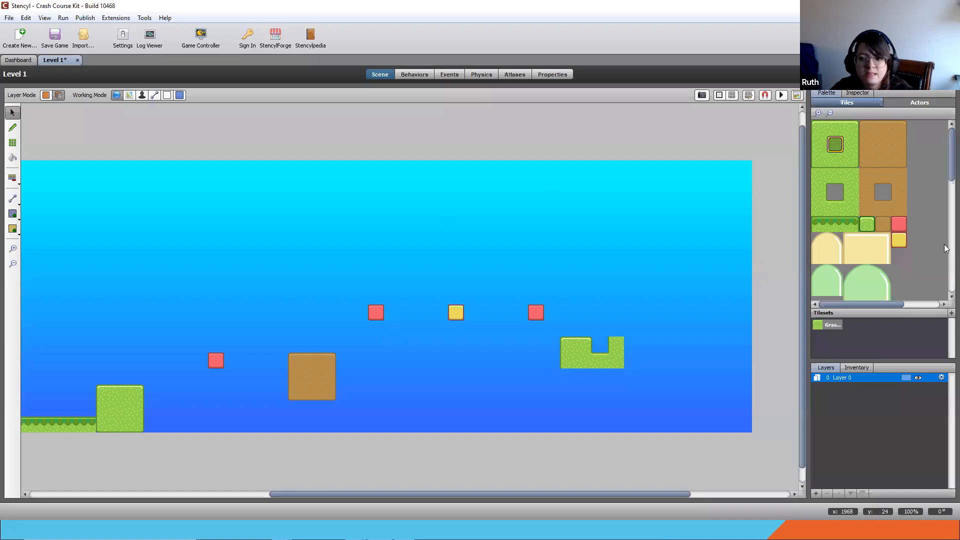
Place two separate yellow tiles along the level's bottom edge beneath the U-shaped grass platform
{"action": "left_click", "coordinate": [898, 240]}
{"action": "left_click", "coordinate": [600, 425]}
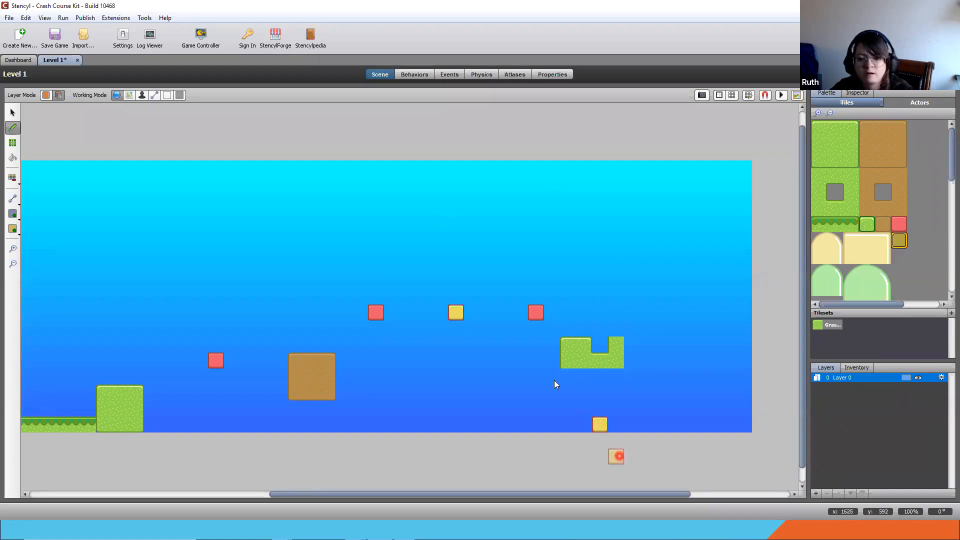
{"action": "left_click", "coordinate": [842, 302]}
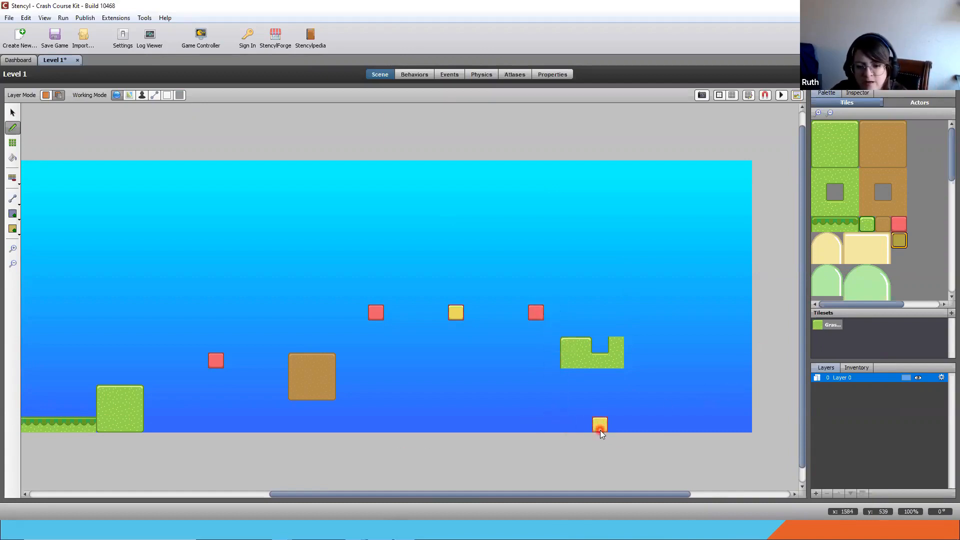
{"action": "left_click", "coordinate": [551, 423]}
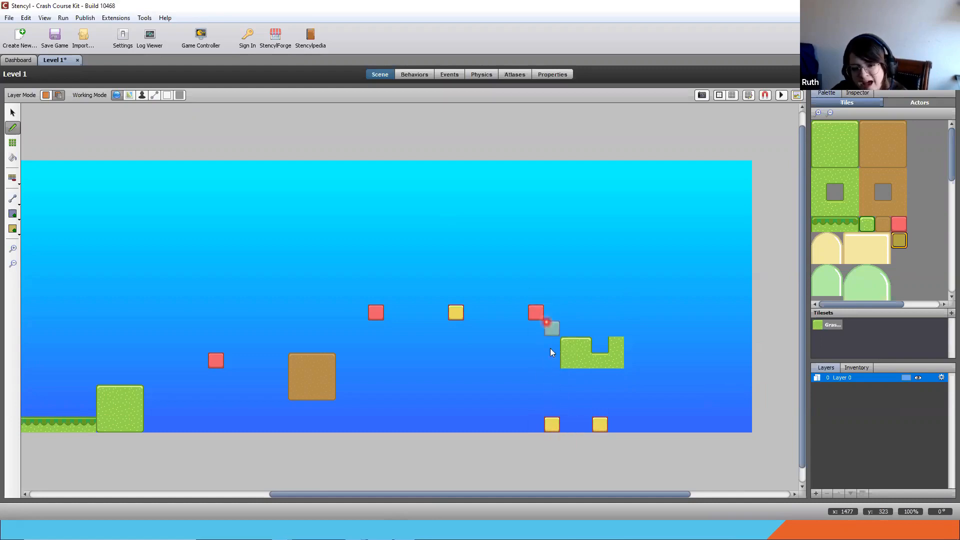
Replace the lower row of the U-shaped platform with grass bottom-edge tiles, including the corner tiles at its ends
{"action": "left_click", "coordinate": [851, 160]}
{"action": "left_click", "coordinate": [818, 161]}
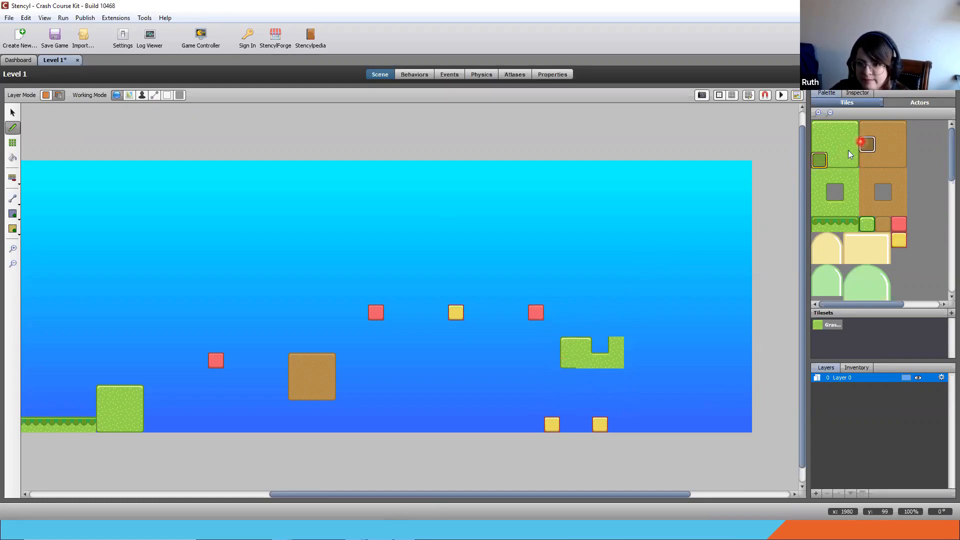
{"action": "left_click", "coordinate": [836, 160]}
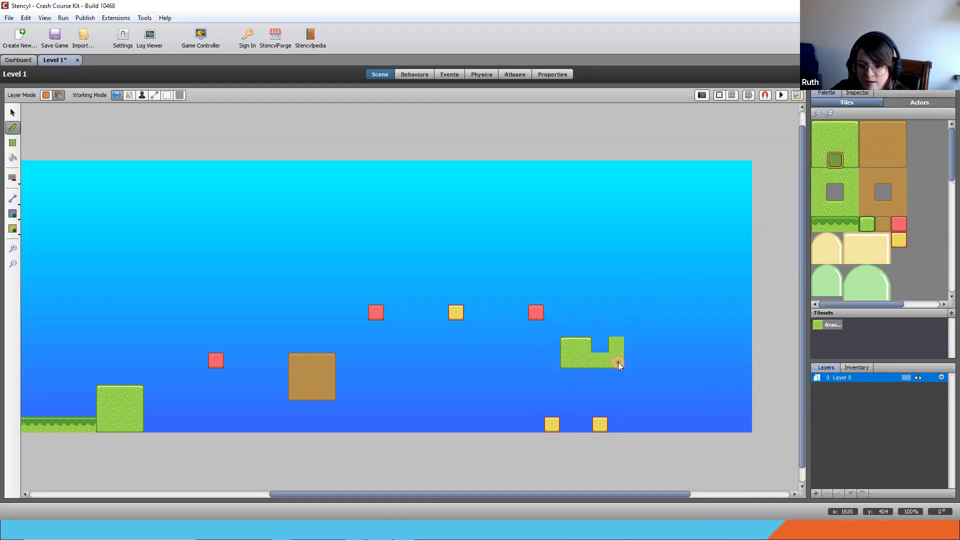
{"action": "left_click", "coordinate": [849, 168]}
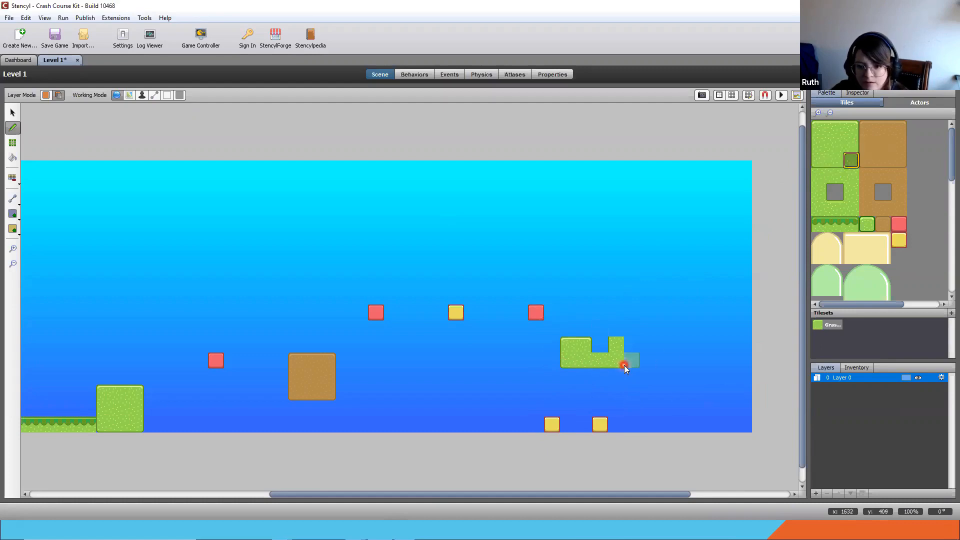
Put a grass top corner on the platform's right arm and extend its upper row two top-edge tiles to the right
{"action": "left_click", "coordinate": [820, 128]}
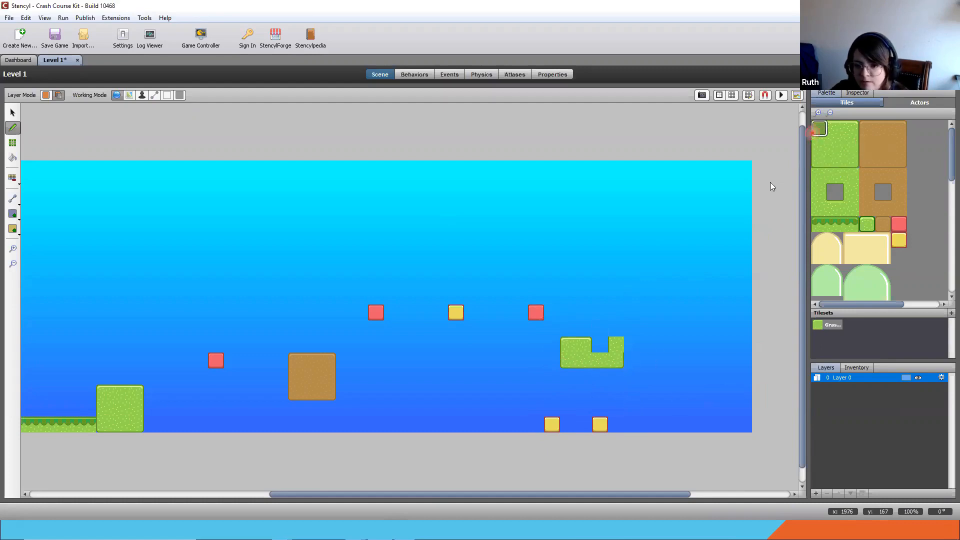
{"action": "left_click", "coordinate": [836, 130]}
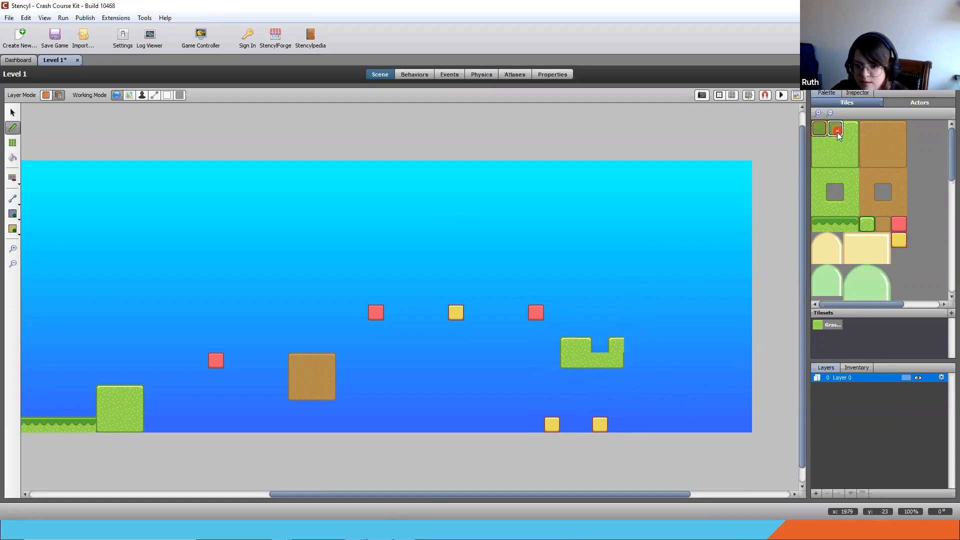
{"action": "left_click", "coordinate": [632, 345]}
{"action": "left_click", "coordinate": [650, 345]}
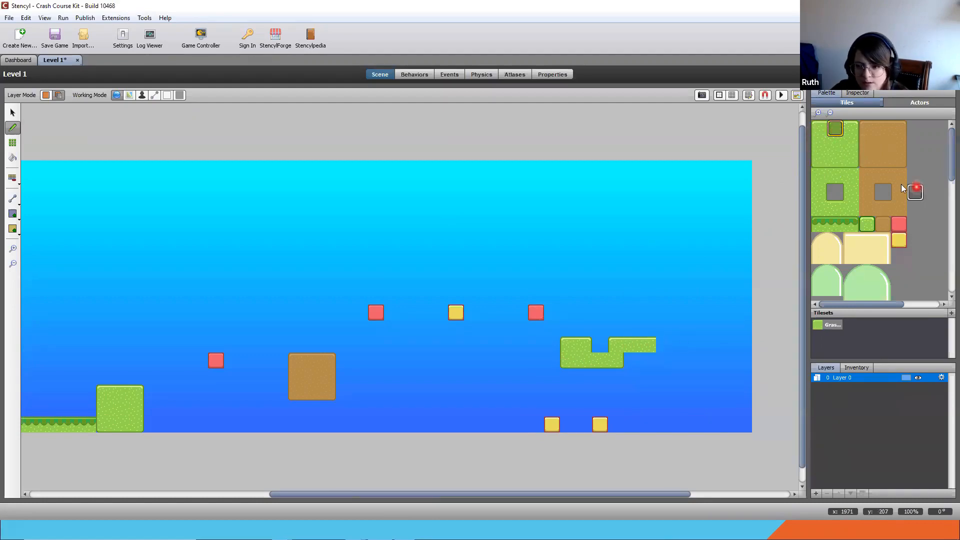
Complete the platform's lower row with grass bottom-edge tiles beneath the two-tile extension
{"action": "left_click", "coordinate": [835, 145]}
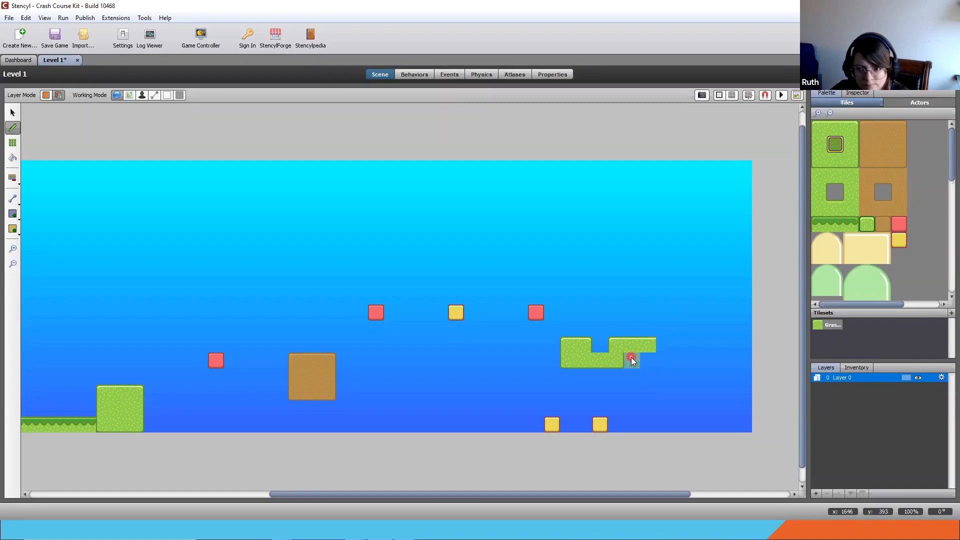
{"action": "left_click", "coordinate": [832, 161]}
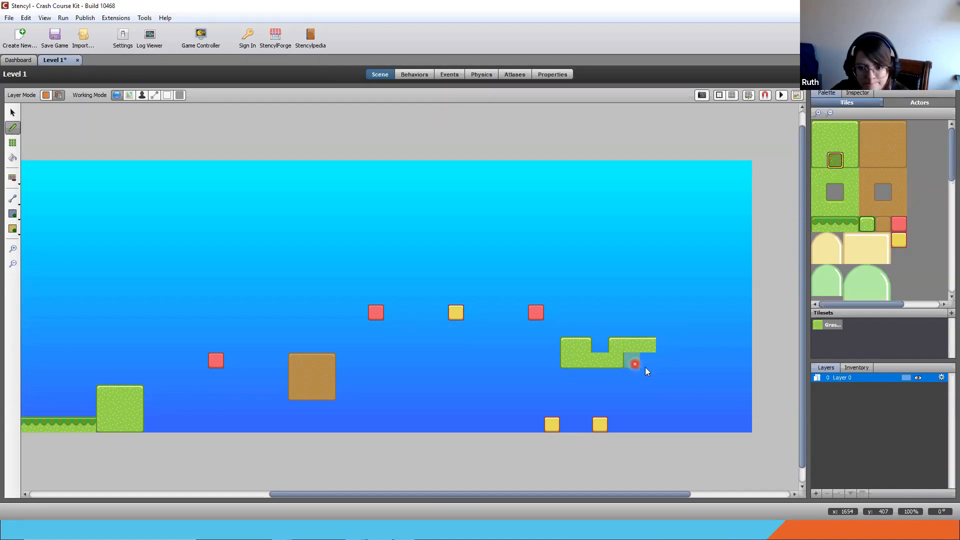
{"action": "left_click", "coordinate": [635, 364]}
{"action": "left_click", "coordinate": [647, 367]}
{"action": "left_click", "coordinate": [619, 360]}
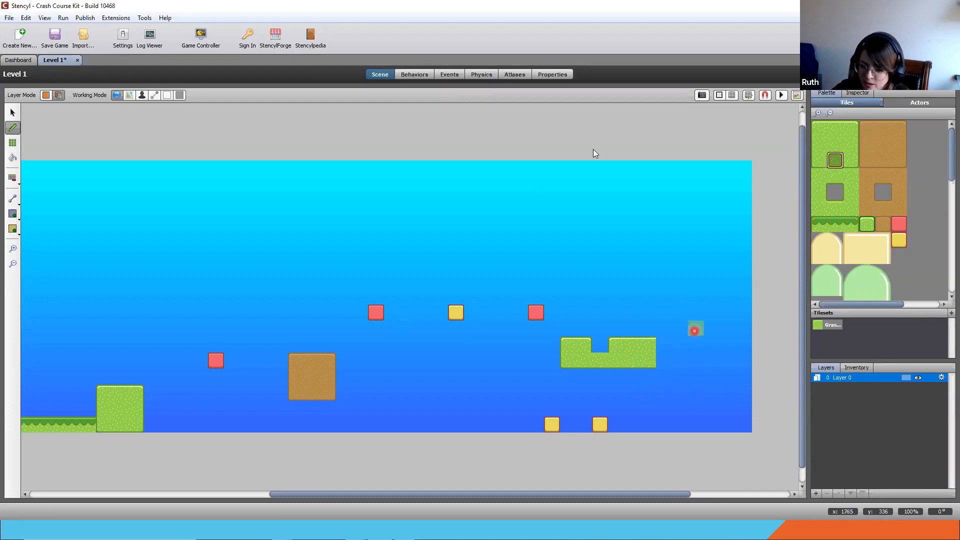
Build a three-tile-wide brown dirt column against the platform's right end, rising above it and reaching the bottom of the level
{"action": "scroll", "coordinate": [837, 207], "scroll_direction": "down", "scroll_amount": 5}
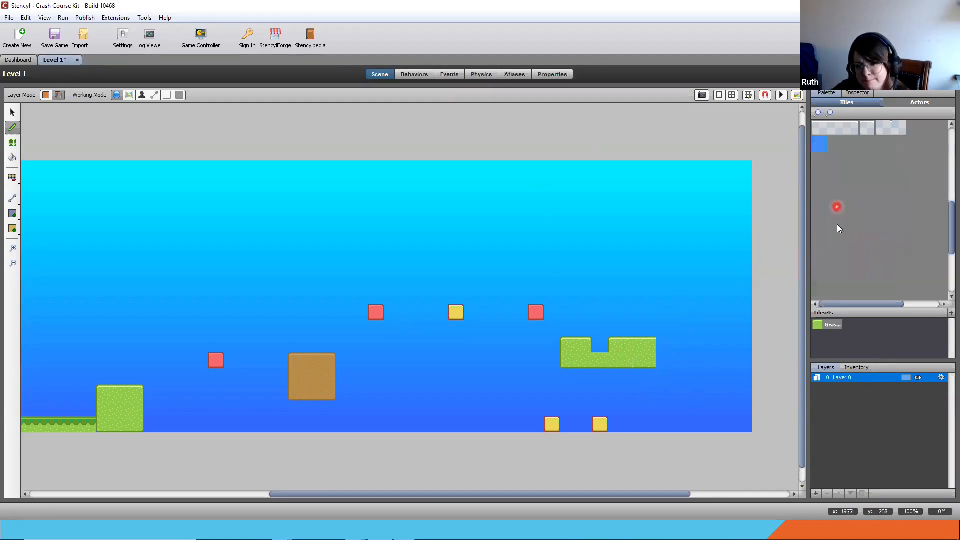
{"action": "scroll", "coordinate": [837, 224], "scroll_direction": "up", "scroll_amount": 3}
{"action": "scroll", "coordinate": [845, 240], "scroll_direction": "down", "scroll_amount": 3}
{"action": "scroll", "coordinate": [846, 242], "scroll_direction": "up", "scroll_amount": 6}
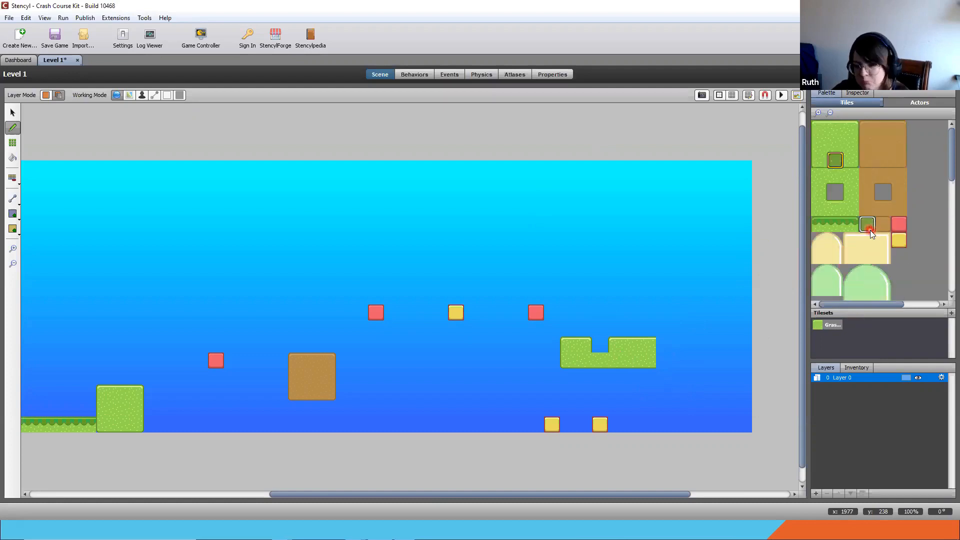
{"action": "left_click_drag", "start_coordinate": [869, 129], "coordinate": [897, 127]}
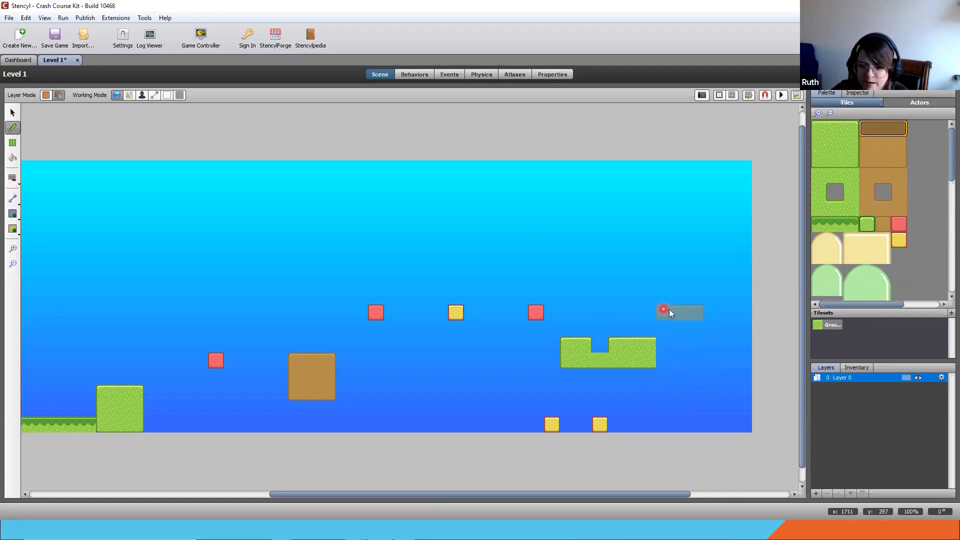
{"action": "left_click", "coordinate": [666, 311]}
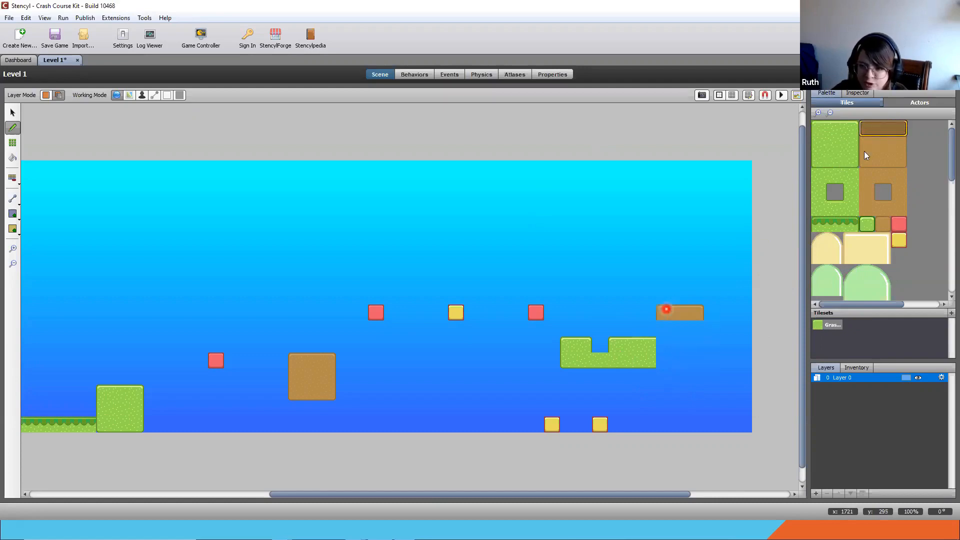
{"action": "left_click_drag", "start_coordinate": [664, 332], "coordinate": [671, 428]}
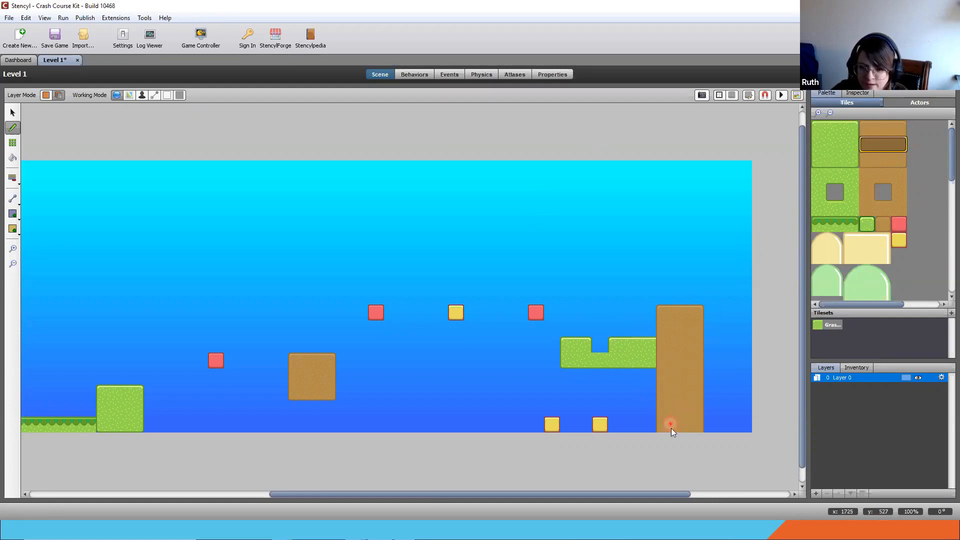
Extend the brown column's top row to the level's right edge with dirt top-edge tiles and a top-right corner tile
{"action": "left_click", "coordinate": [884, 129]}
{"action": "left_click_drag", "start_coordinate": [701, 320], "coordinate": [747, 315]}
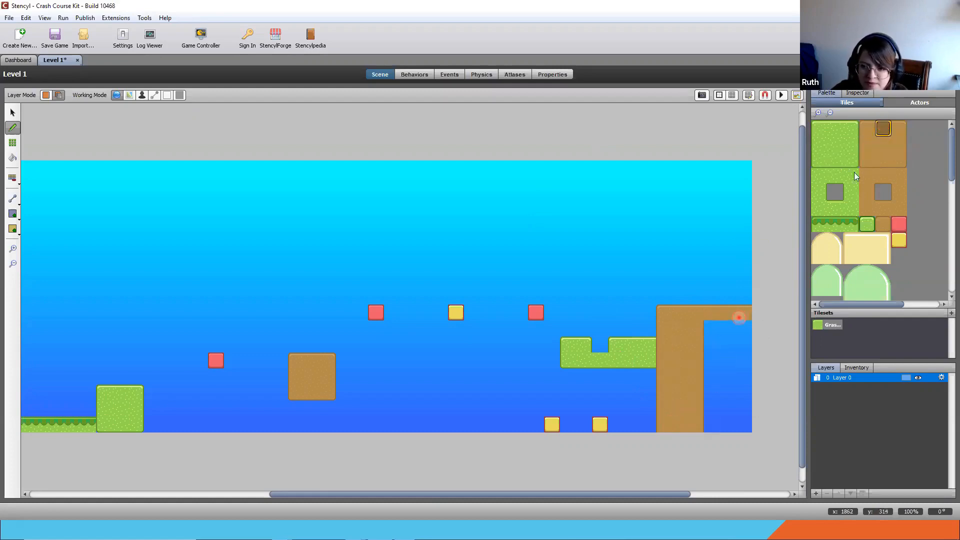
{"action": "left_click_drag", "start_coordinate": [884, 129], "coordinate": [896, 131]}
{"action": "left_click", "coordinate": [899, 129]}
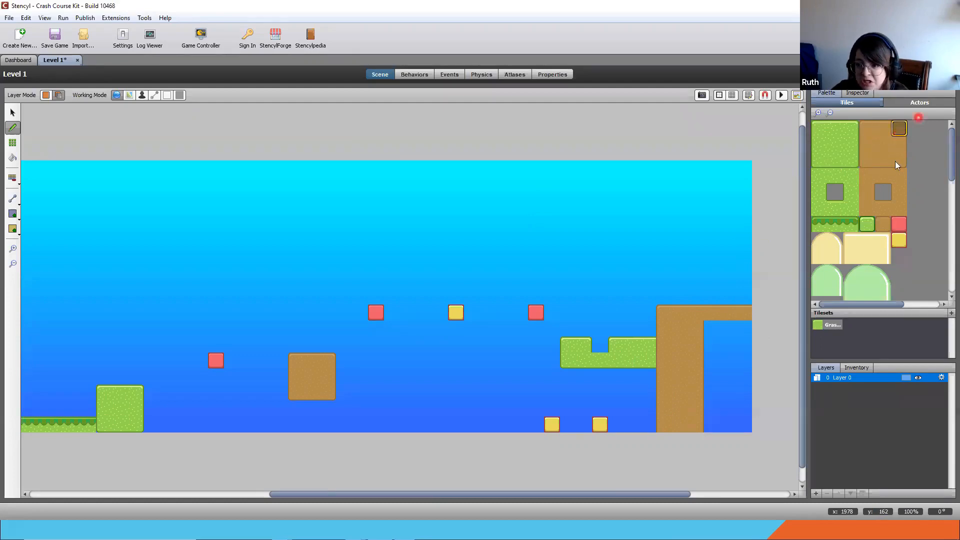
{"action": "left_click", "coordinate": [745, 314]}
Fill the space beneath the extended top row with brown dirt tiles to form a solid block down to the bottom
{"action": "left_click_drag", "start_coordinate": [882, 142], "coordinate": [895, 144]}
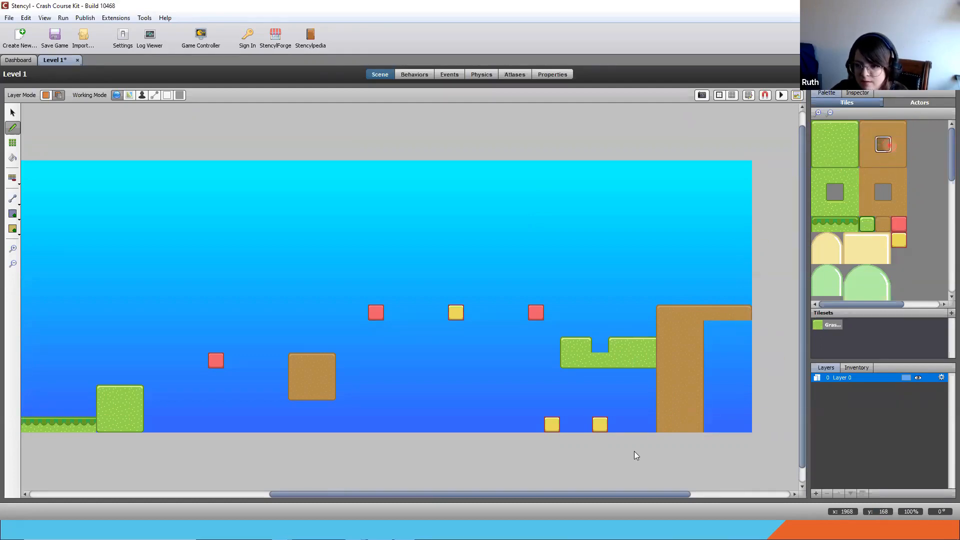
{"action": "left_click_drag", "start_coordinate": [727, 334], "coordinate": [735, 437]}
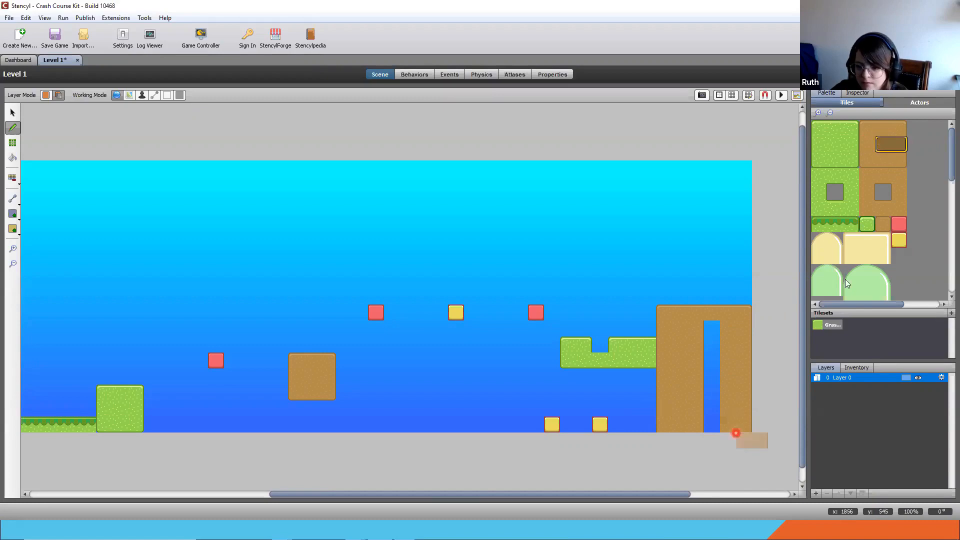
{"action": "left_click_drag", "start_coordinate": [868, 160], "coordinate": [883, 145]}
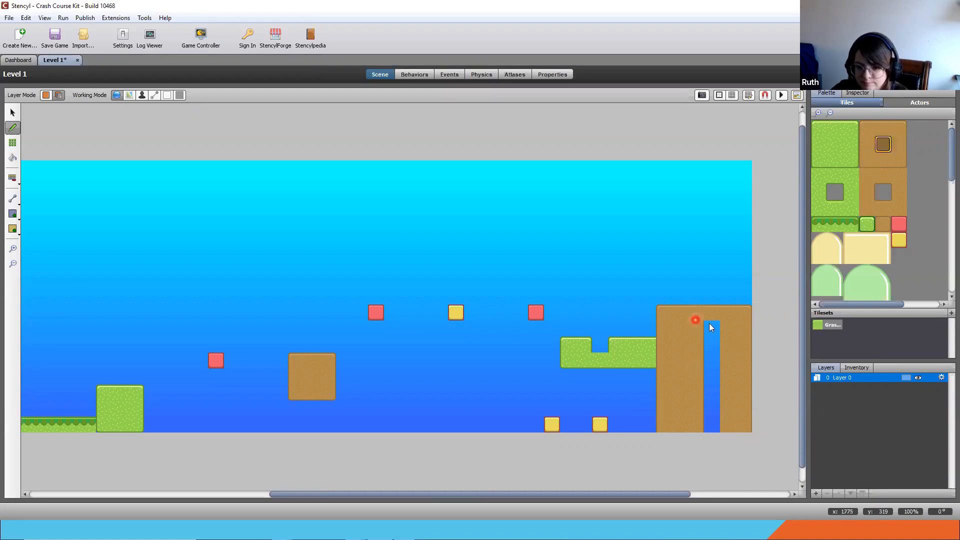
{"action": "mouse_move", "coordinate": [711, 326]}
{"action": "left_mouse_down"}
{"action": "mouse_move", "coordinate": [708, 430]}
{"action": "mouse_move", "coordinate": [693, 333]}
{"action": "mouse_move", "coordinate": [705, 428]}
{"action": "mouse_move", "coordinate": [695, 417]}
{"action": "left_mouse_up"}
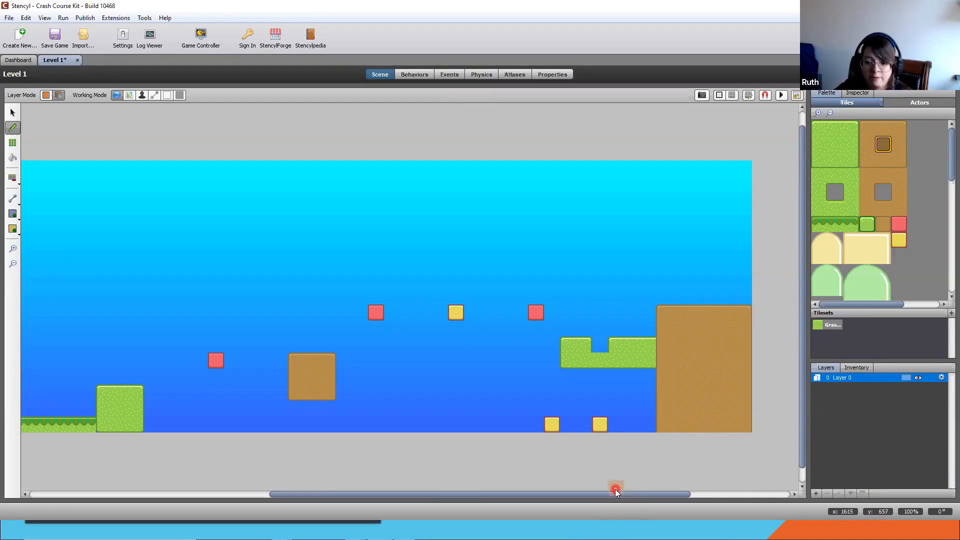
Save Level 1 and switch to the "Make Games with Stencyl" slide presentation
{"action": "left_click_drag", "start_coordinate": [616, 494], "coordinate": [515, 511]}
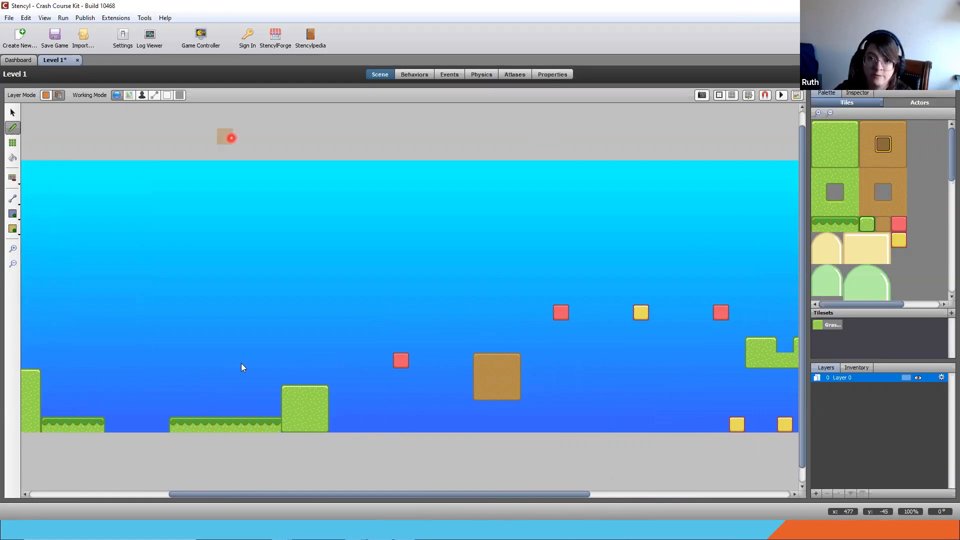
{"action": "key", "text": "ctrl+s"}
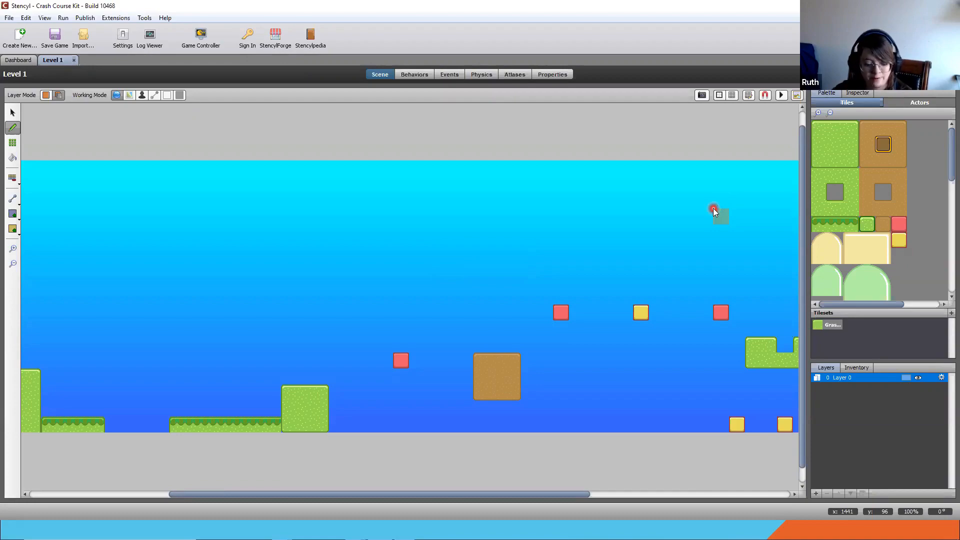
{"action": "key", "text": "alt+Tab"}
{"action": "left_click", "coordinate": [428, 310]}
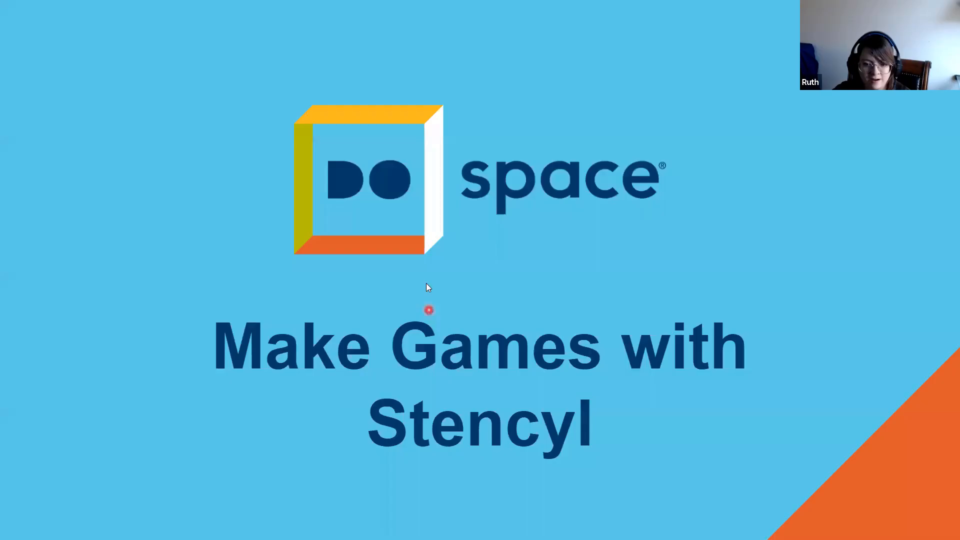
Switch from the slides back to Stencyl and close both open Flash Player test windows
{"action": "left_click", "coordinate": [427, 283]}
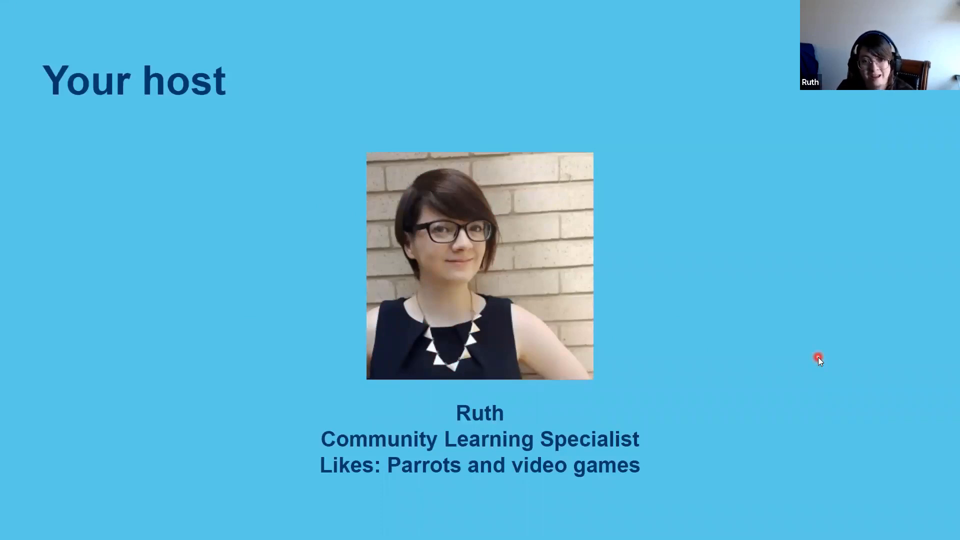
{"action": "key", "text": "alt+Tab"}
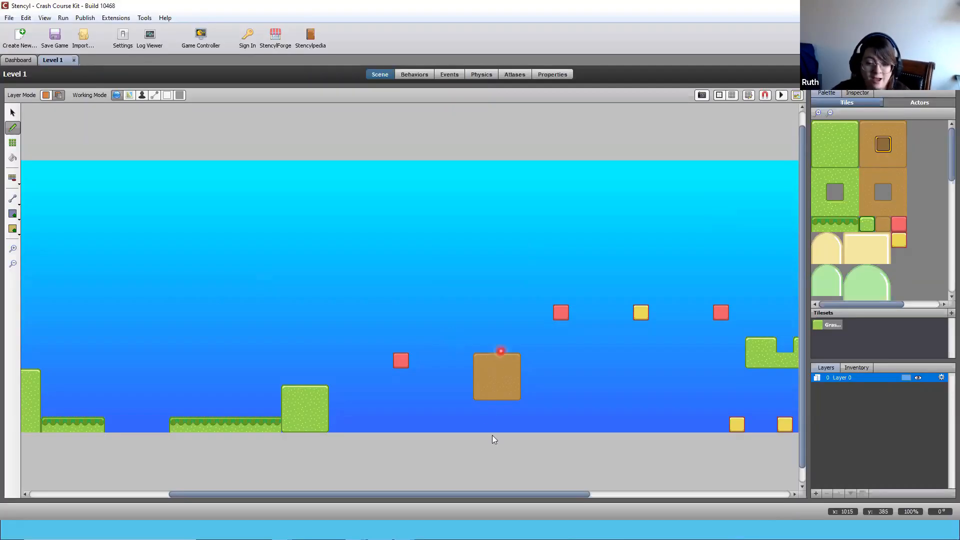
{"action": "left_click_drag", "start_coordinate": [464, 488], "coordinate": [514, 495]}
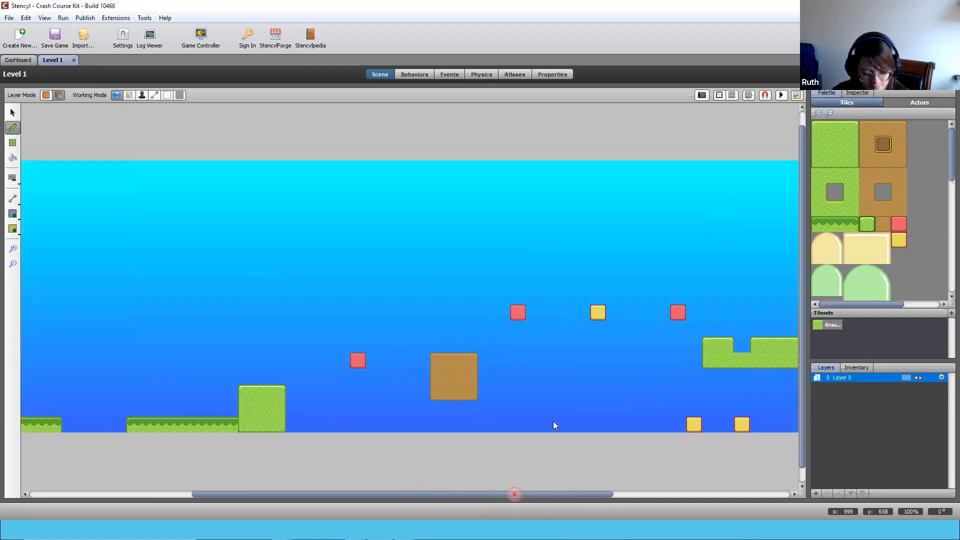
{"action": "key", "text": "alt+Tab"}
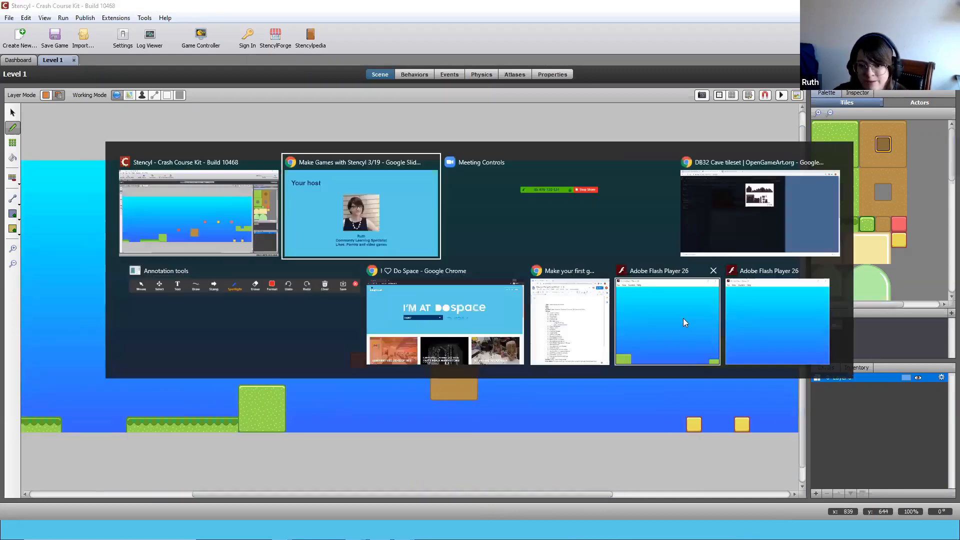
{"action": "left_click", "coordinate": [750, 319]}
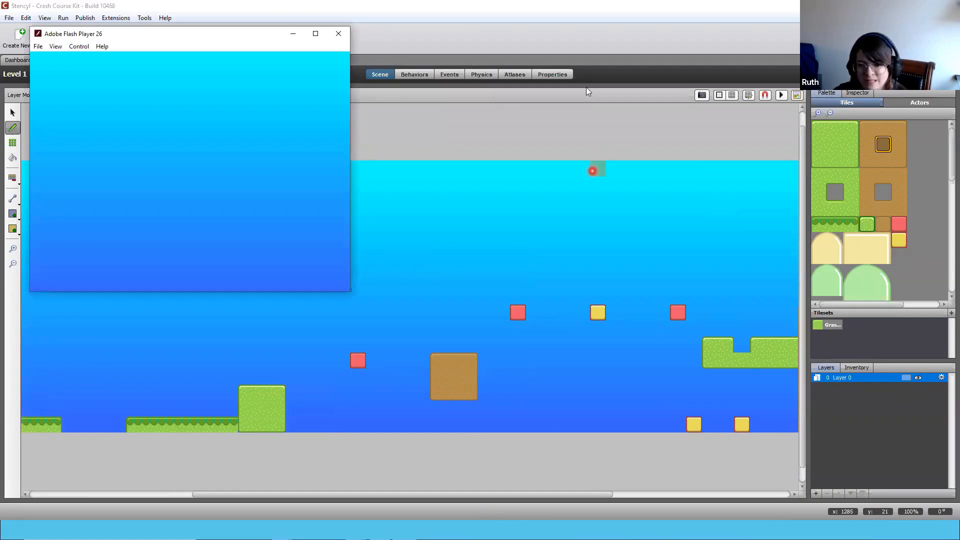
{"action": "left_click", "coordinate": [339, 34]}
{"action": "key", "text": "alt+Tab"}
{"action": "left_click", "coordinate": [693, 302]}
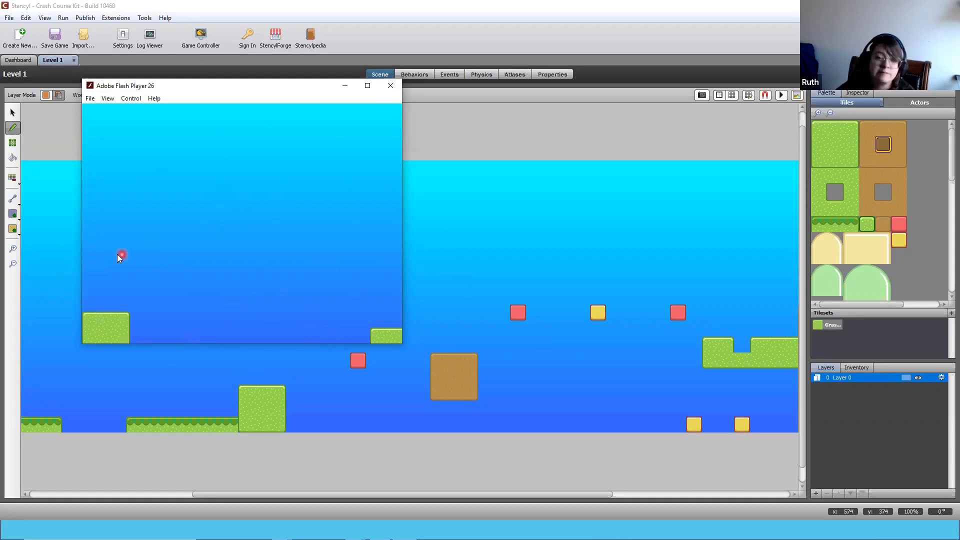
{"action": "left_click", "coordinate": [399, 86]}
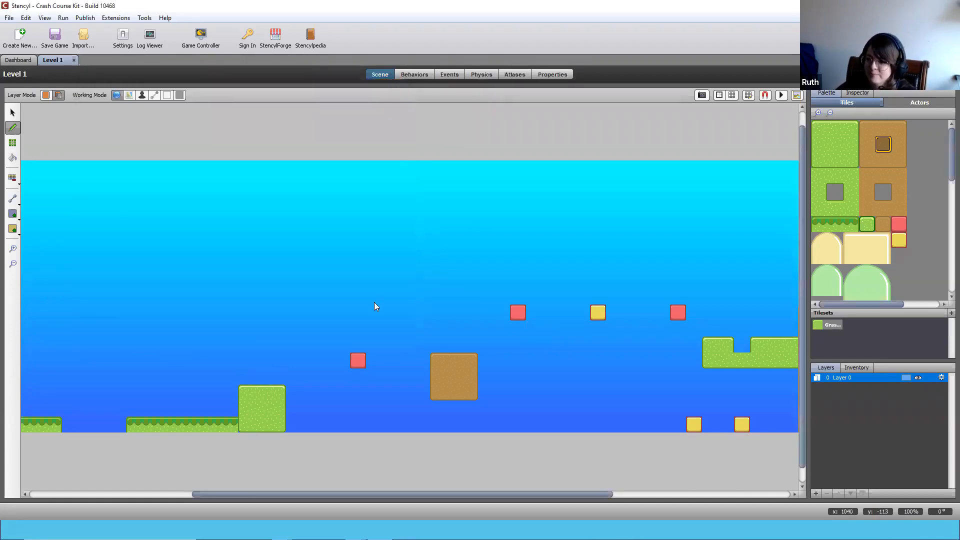
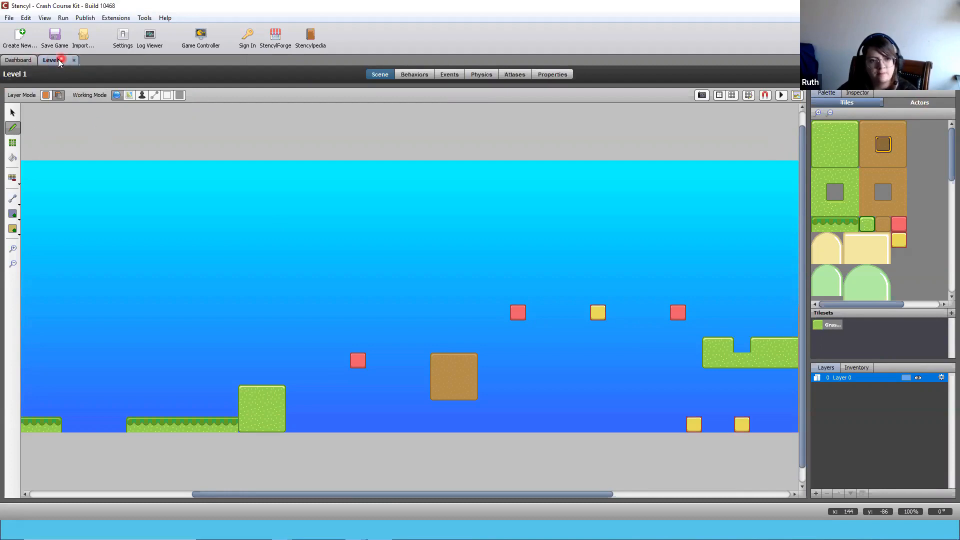
Open the Grass Land Tileset from the project's tileset resources
{"action": "left_click", "coordinate": [18, 60]}
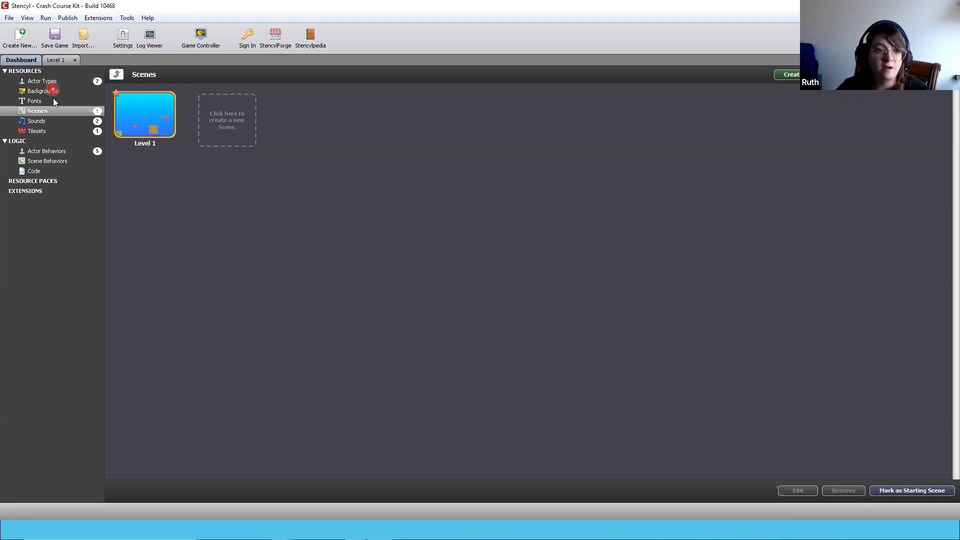
{"action": "left_click", "coordinate": [44, 131]}
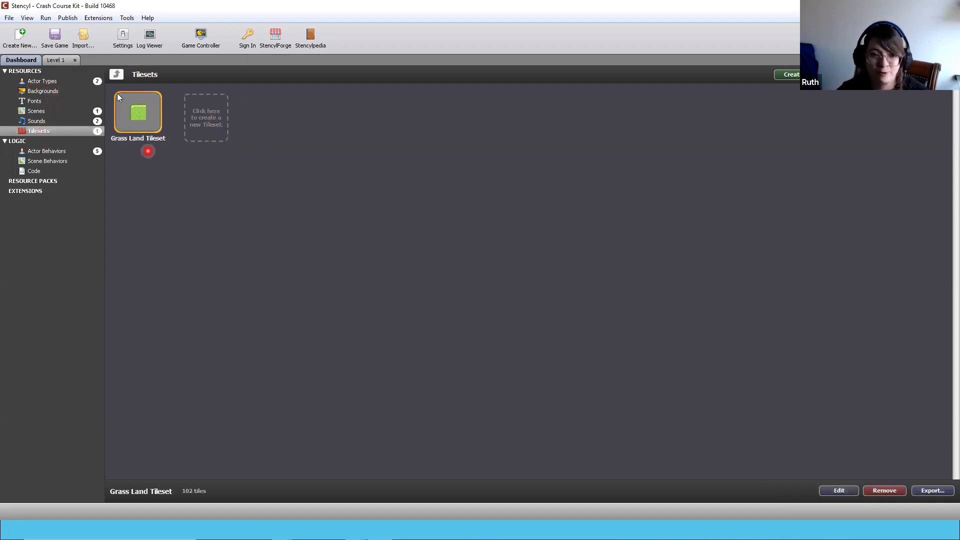
{"action": "double_click", "coordinate": [134, 116]}
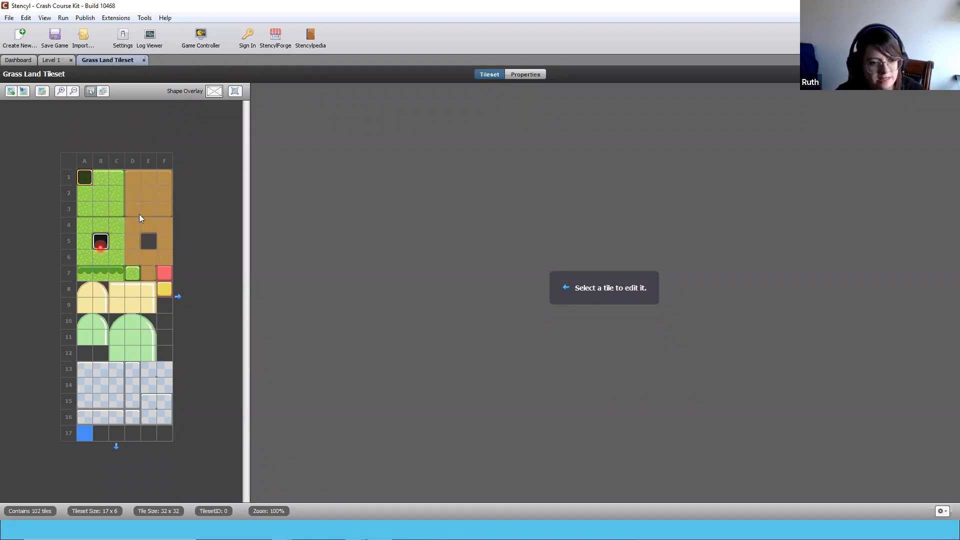
Open the Noni actor type from the project's resources
{"action": "left_click", "coordinate": [17, 60]}
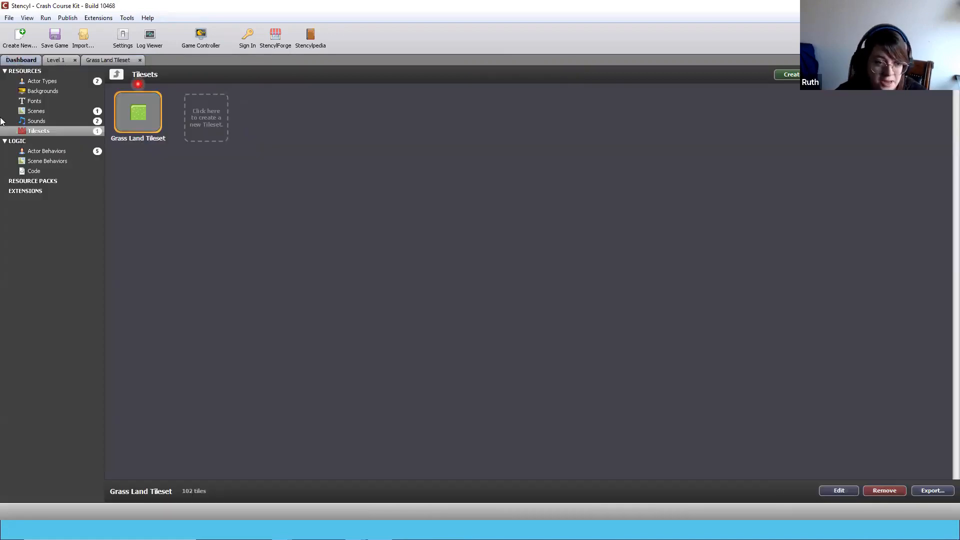
{"action": "left_click", "coordinate": [42, 82]}
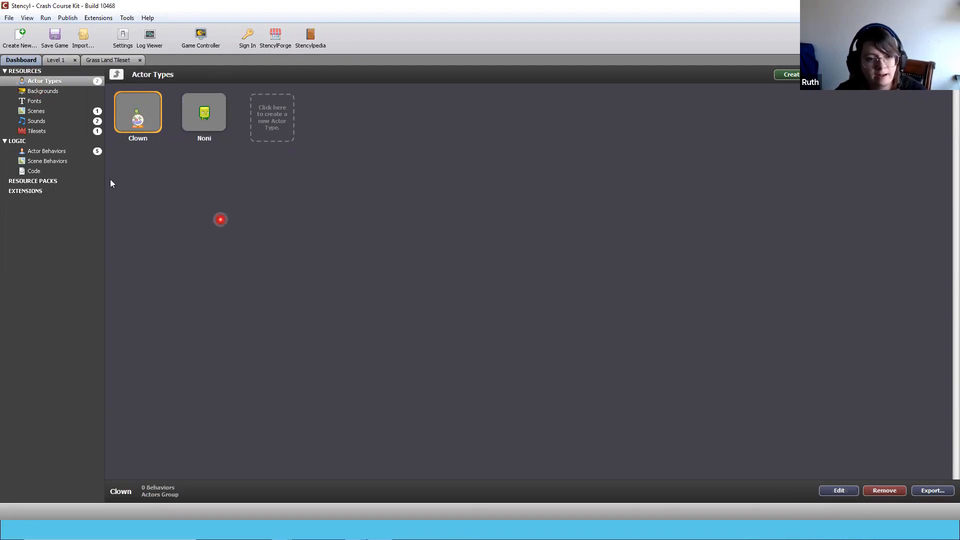
{"action": "double_click", "coordinate": [206, 120]}
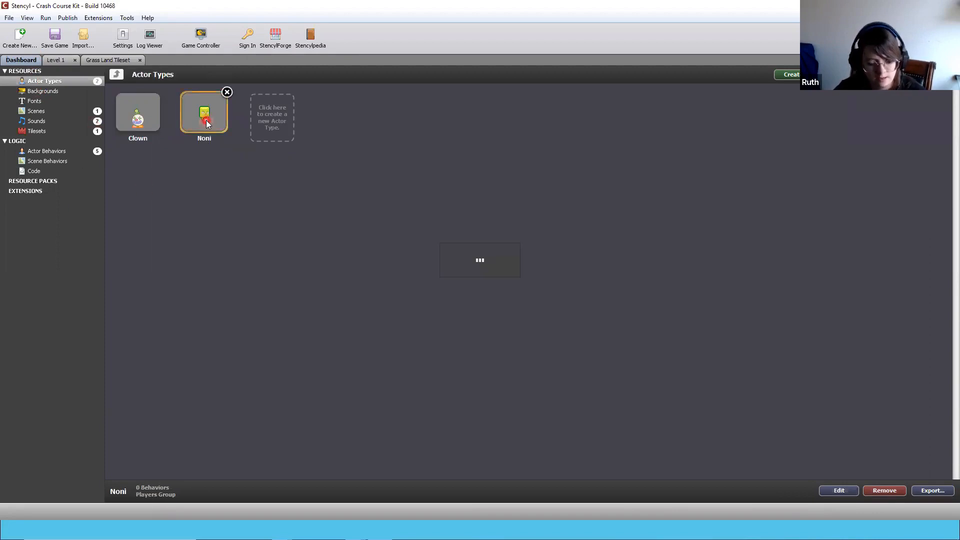
Switch to OpenGameArt in Chrome, go back to the Cat Fighter Sprite Sheet page to examine its animation frames, and return to Stencyl
{"action": "key", "text": "alt+Tab"}
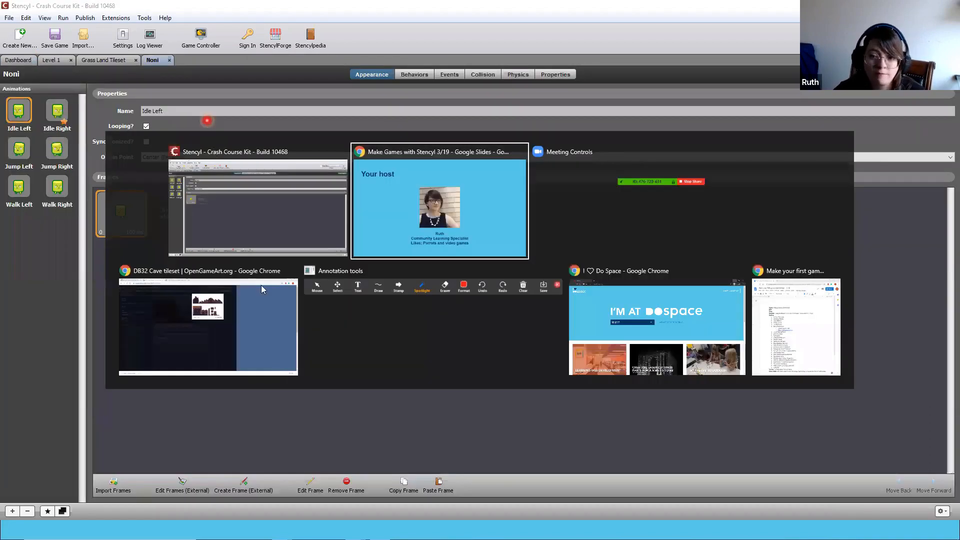
{"action": "left_click", "coordinate": [244, 280]}
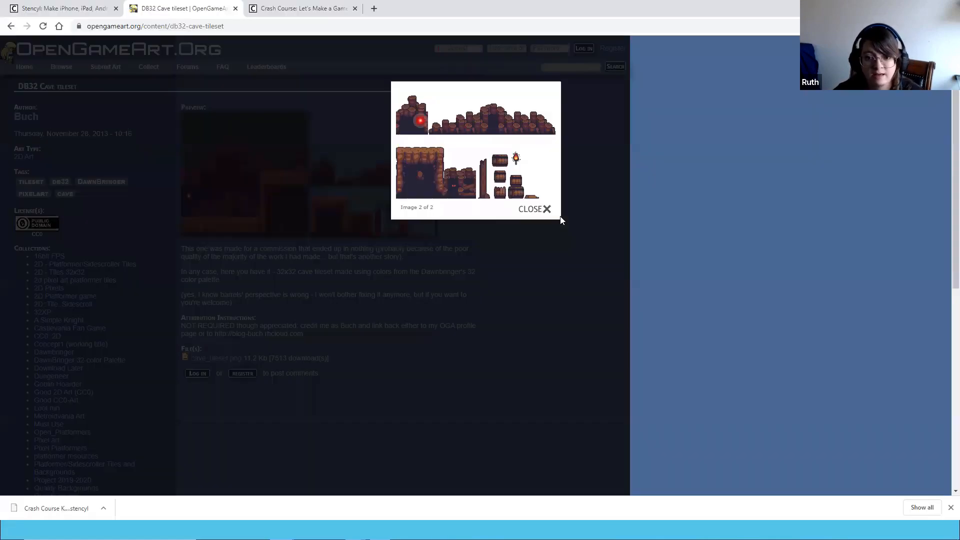
{"action": "left_click", "coordinate": [536, 207]}
{"action": "key", "text": "alt+Left"}
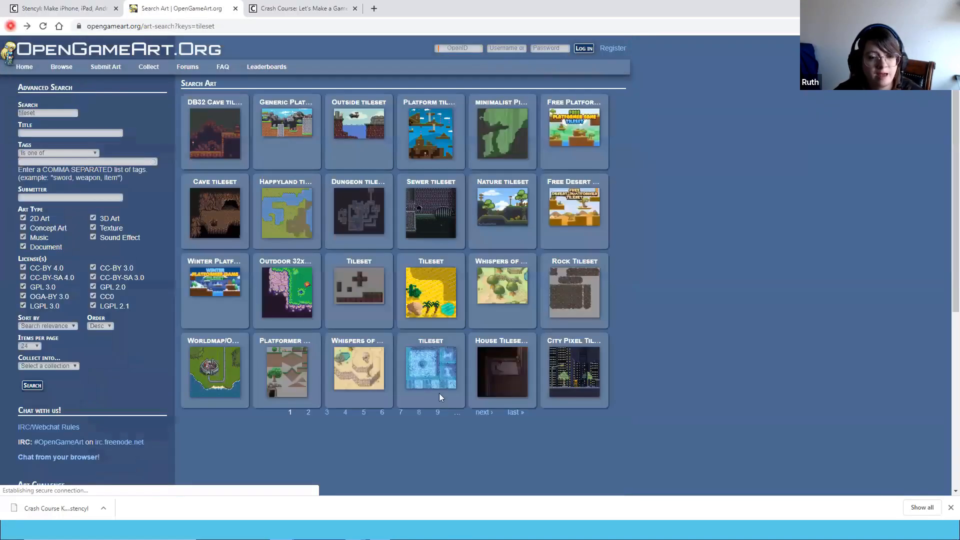
{"action": "key", "text": "alt+Left"}
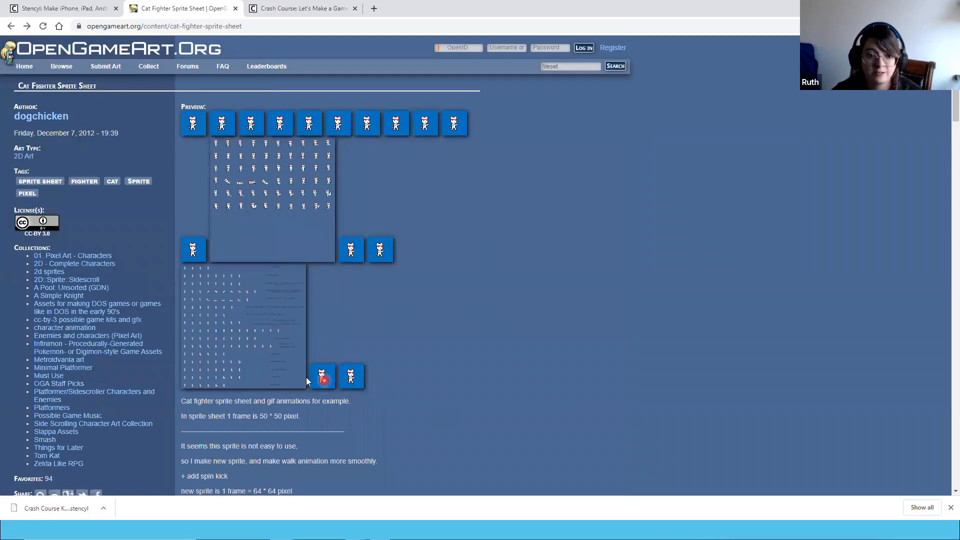
{"action": "scroll", "coordinate": [325, 380], "scroll_direction": "down", "scroll_amount": 3}
{"action": "scroll", "coordinate": [262, 252], "scroll_direction": "up", "scroll_amount": 3}
{"action": "key", "text": "alt+Tab"}
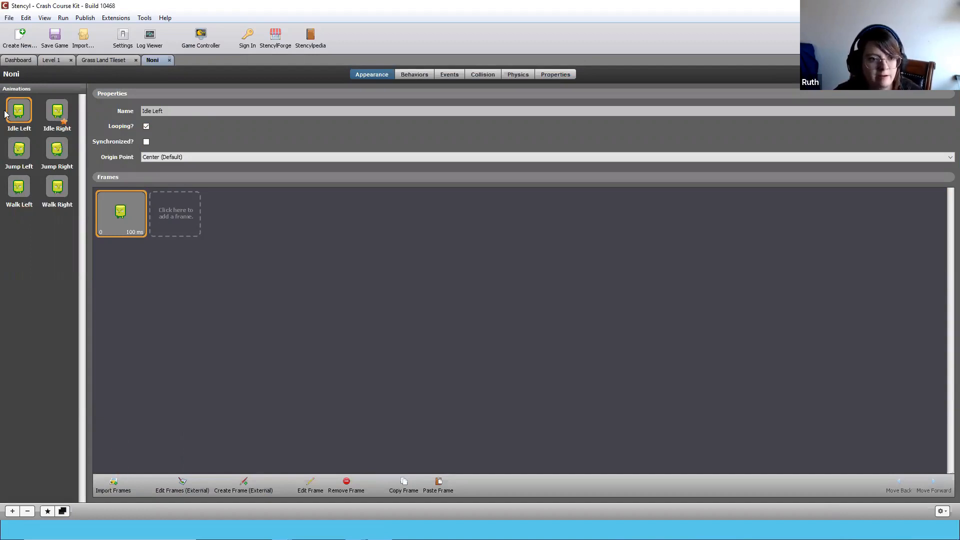
Examine the frames of Noni's Idle Left, Idle Right and Walk Left animations
{"action": "left_click", "coordinate": [57, 111]}
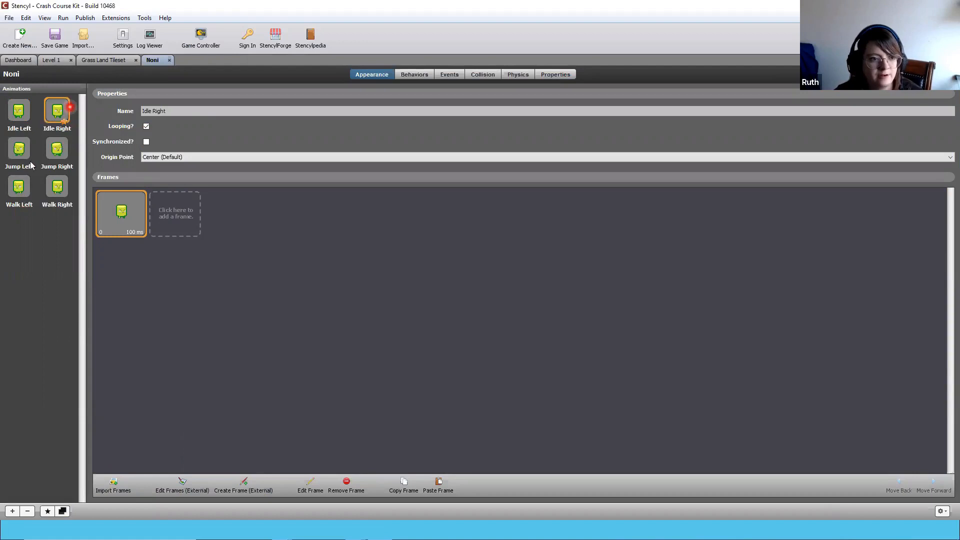
{"action": "left_click", "coordinate": [17, 189]}
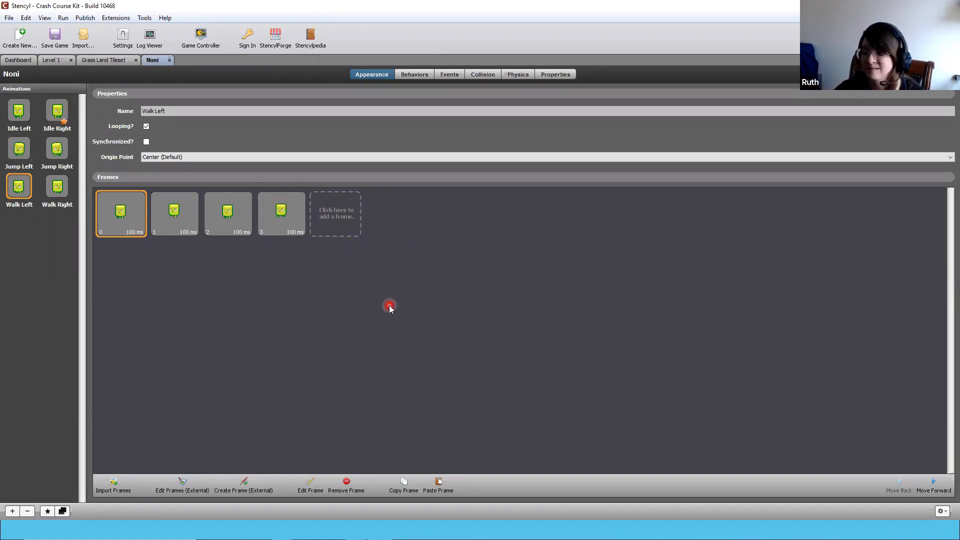
{"action": "left_click", "coordinate": [15, 115]}
{"action": "left_click", "coordinate": [57, 108]}
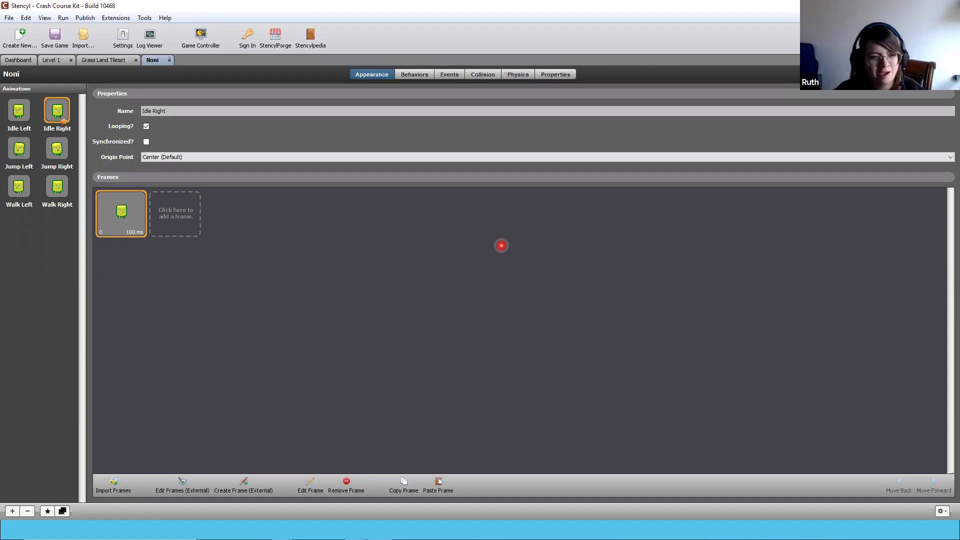
{"action": "left_click", "coordinate": [104, 199]}
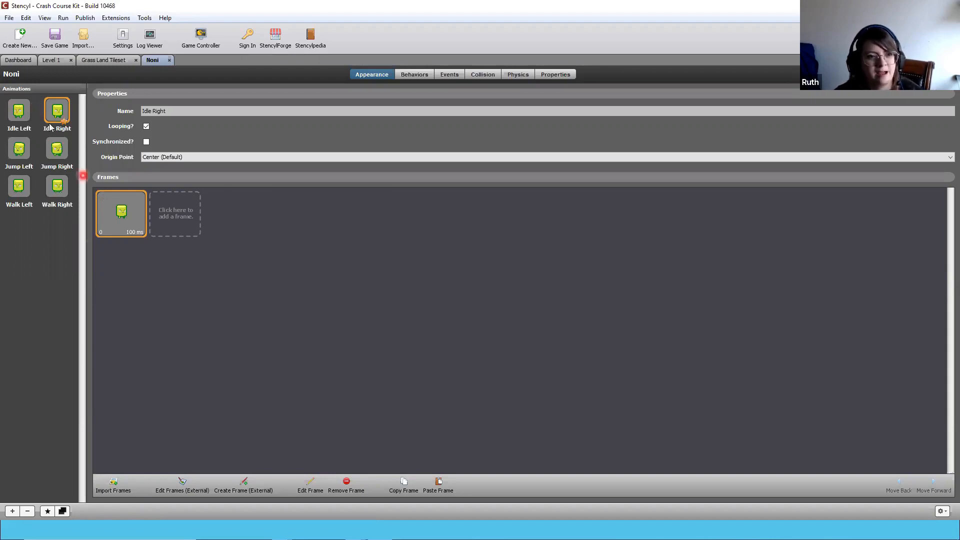
{"action": "left_click", "coordinate": [29, 110]}
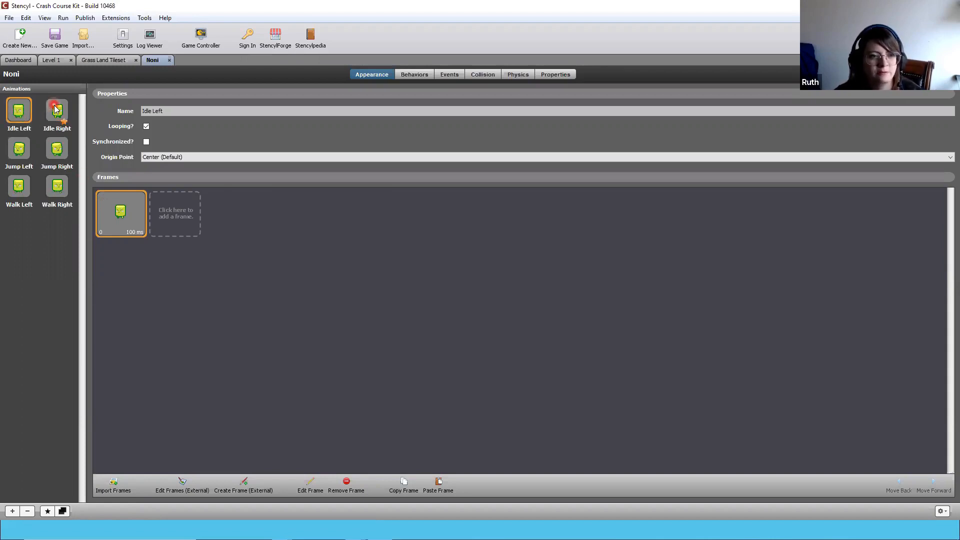
{"action": "left_click", "coordinate": [56, 110]}
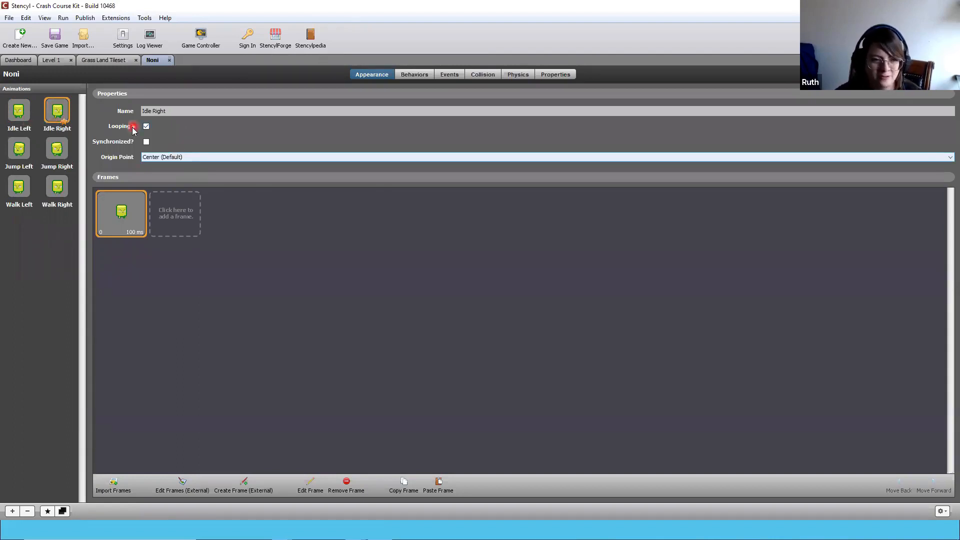
Examine the frames of Noni's jump and walk animations in both directions
{"action": "left_click", "coordinate": [19, 149]}
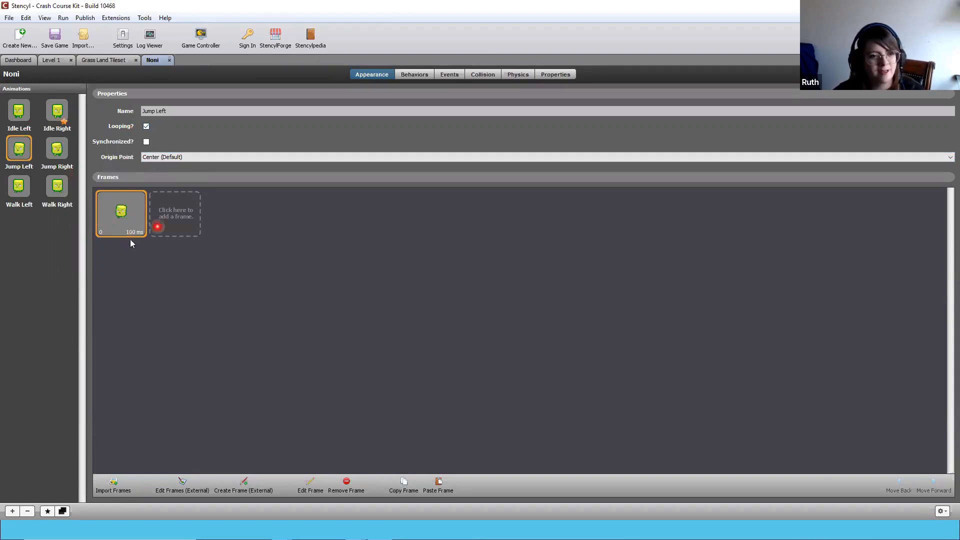
{"action": "key", "text": "Right"}
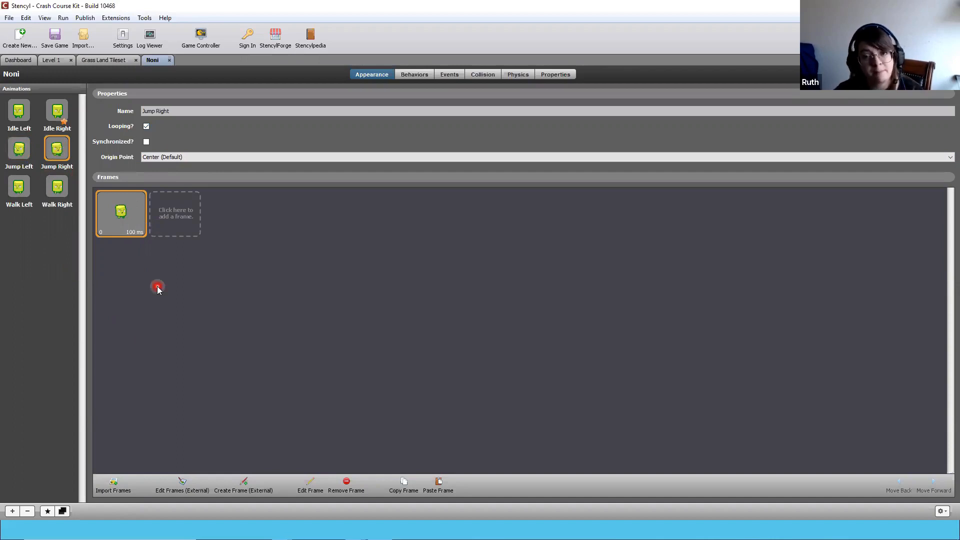
{"action": "left_click", "coordinate": [29, 199]}
{"action": "left_click", "coordinate": [59, 189]}
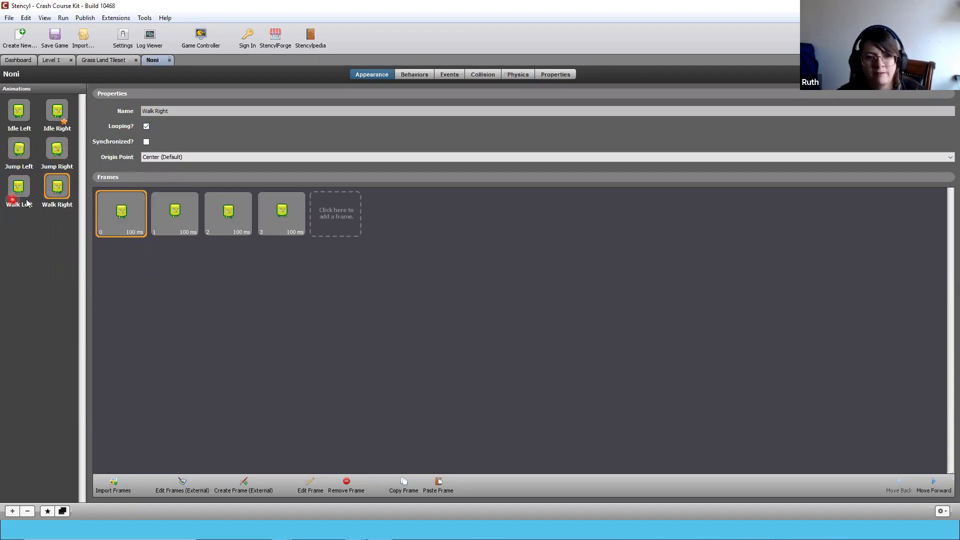
{"action": "left_click", "coordinate": [16, 197]}
{"action": "left_click", "coordinate": [56, 198]}
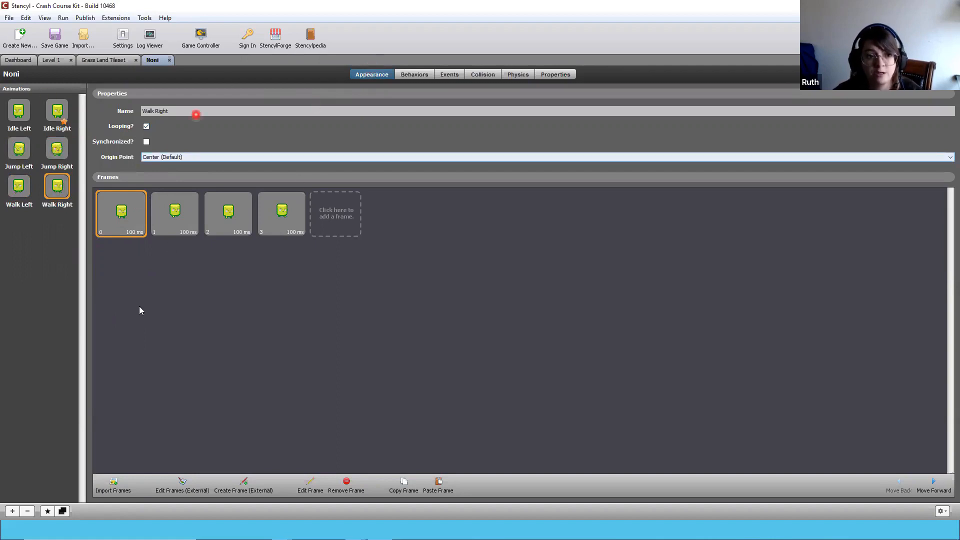
Go back to the Level 1 scene and choose the Noni actor for placement
{"action": "left_click", "coordinate": [19, 59]}
{"action": "left_click", "coordinate": [54, 60]}
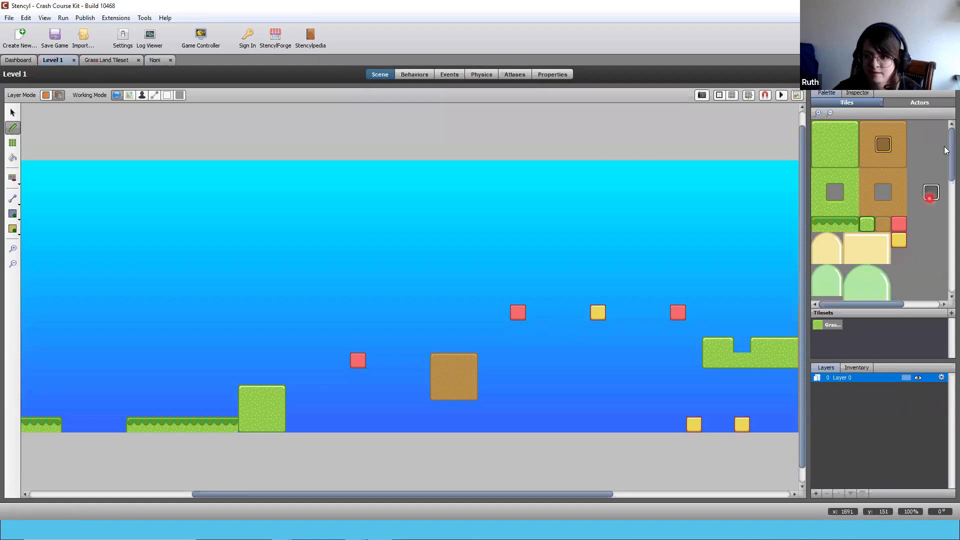
{"action": "left_click", "coordinate": [851, 127]}
{"action": "left_click", "coordinate": [863, 101]}
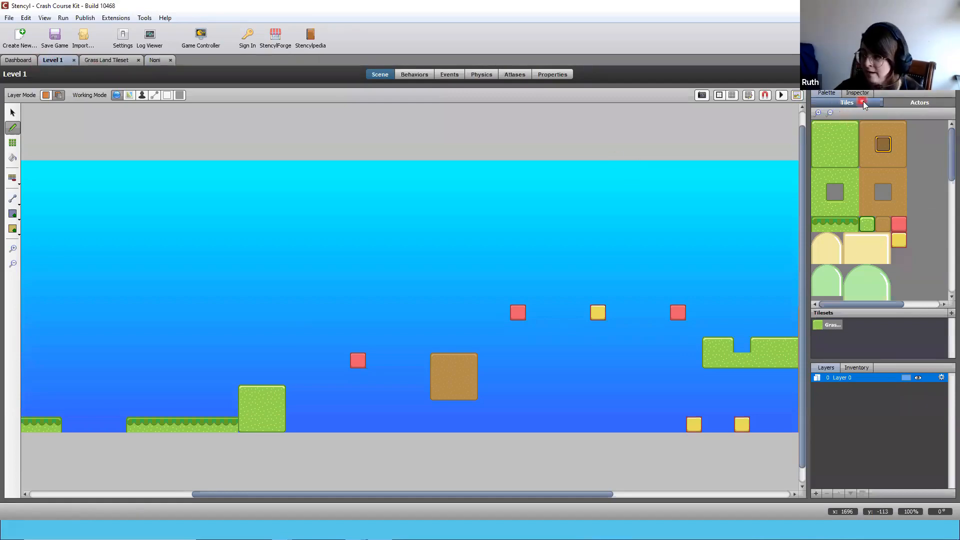
{"action": "left_click", "coordinate": [911, 102]}
{"action": "left_click", "coordinate": [910, 101]}
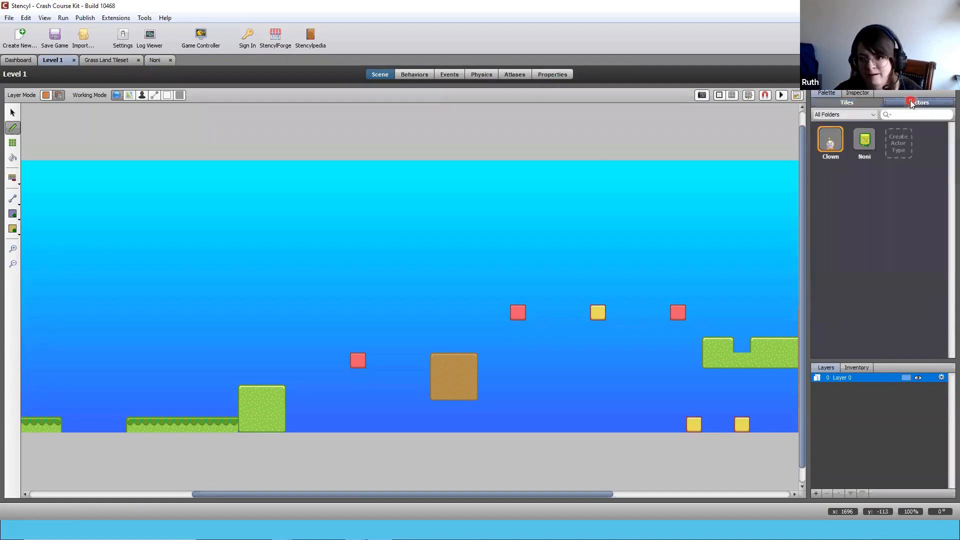
{"action": "left_click", "coordinate": [871, 142]}
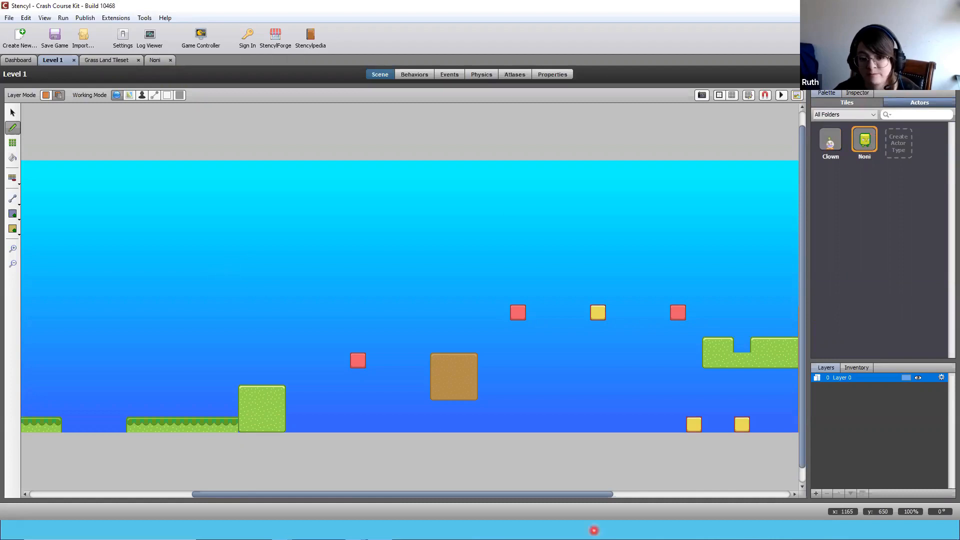
Scatter about two dozen copies of Noni across the sky over the beginning of Level 1
{"action": "left_click_drag", "start_coordinate": [583, 495], "coordinate": [462, 481]}
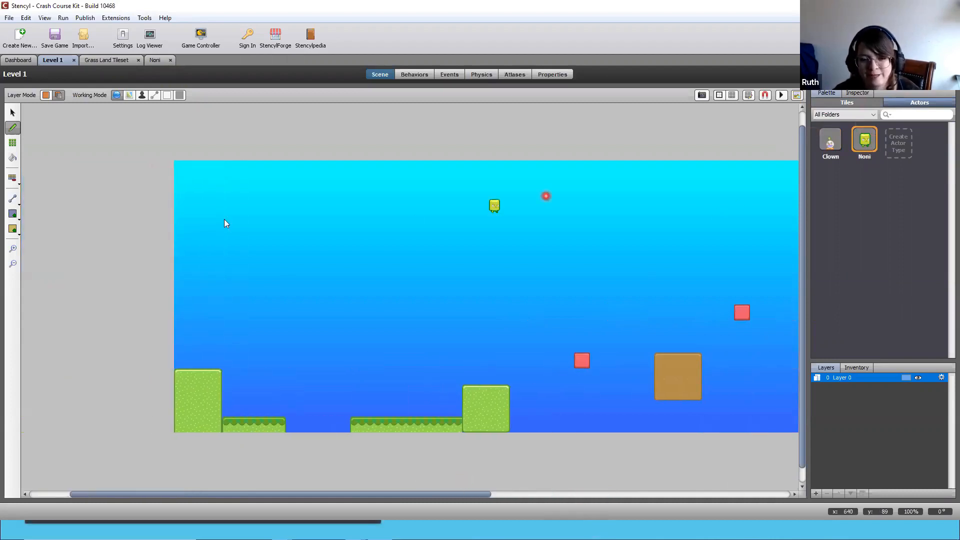
{"action": "left_click", "coordinate": [179, 230]}
{"action": "left_click", "coordinate": [287, 311]}
{"action": "left_click", "coordinate": [306, 323]}
{"action": "left_click", "coordinate": [322, 324]}
{"action": "mouse_move", "coordinate": [361, 279]}
{"action": "left_mouse_down"}
{"action": "mouse_move", "coordinate": [524, 287]}
{"action": "mouse_move", "coordinate": [700, 197]}
{"action": "left_mouse_up"}
{"action": "left_click", "coordinate": [714, 257]}
{"action": "left_click", "coordinate": [681, 294]}
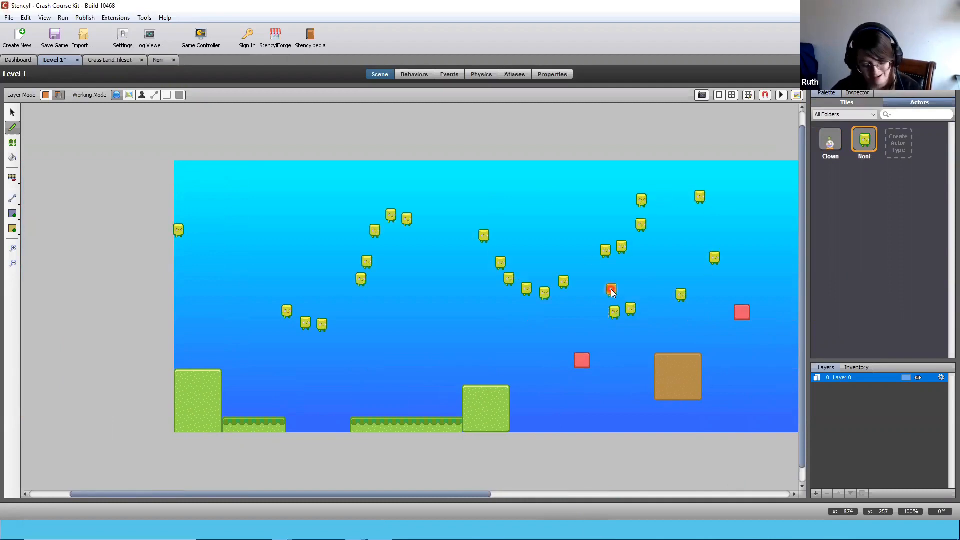
Undo all the scattered Noni placements until the sky of Level 1 is empty
{"action": "key", "text": "ctrl+z"}
{"action": "key", "text": "ctrl+z"}
{"action": "key", "text": "ctrl+z"}
{"action": "key", "text": "ctrl+z"}
{"action": "key", "text": "ctrl+z"}
{"action": "key", "text": "ctrl+z"}
{"action": "key", "text": "ctrl+z"}
{"action": "key", "text": "ctrl+z"}
{"action": "key", "text": "ctrl+z"}
{"action": "key", "text": "ctrl+z"}
{"action": "key", "text": "ctrl+z"}
{"action": "key", "text": "ctrl+z"}
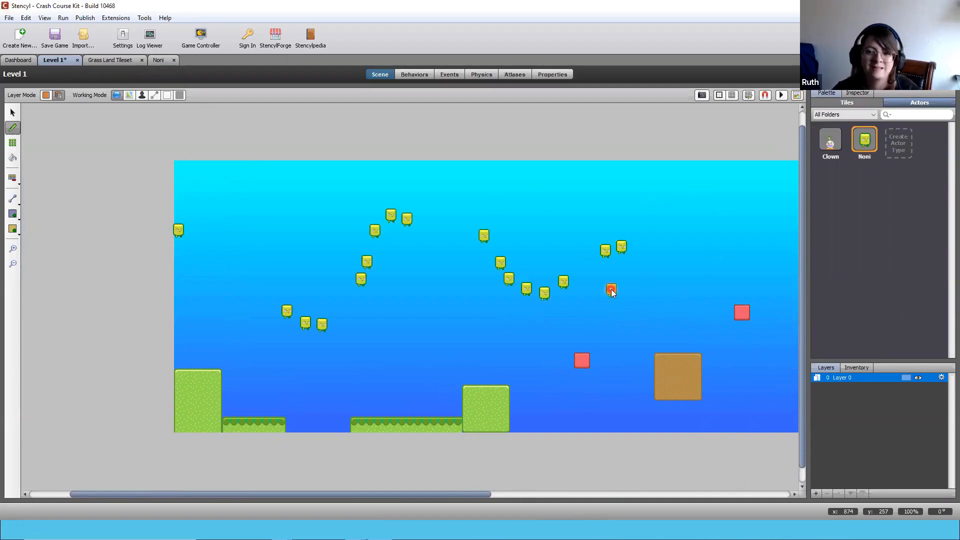
{"action": "key", "text": "ctrl+z"}
{"action": "key", "text": "ctrl+z"}
{"action": "key", "text": "ctrl+z"}
{"action": "key", "text": "ctrl+z"}
{"action": "key", "text": "ctrl+z"}
{"action": "key", "text": "ctrl+z"}
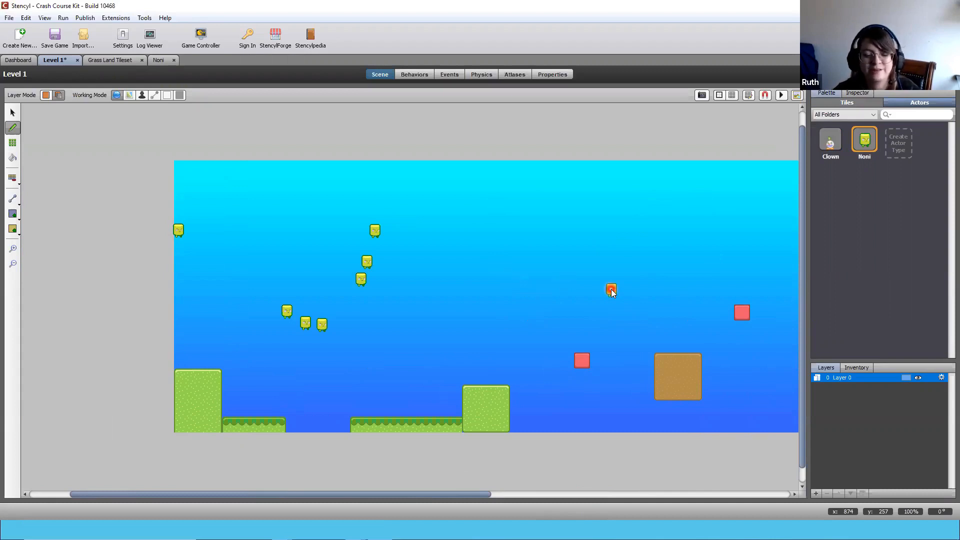
{"action": "key", "text": "ctrl+z"}
{"action": "key", "text": "ctrl+z"}
{"action": "key", "text": "ctrl+z"}
{"action": "key", "text": "ctrl+z"}
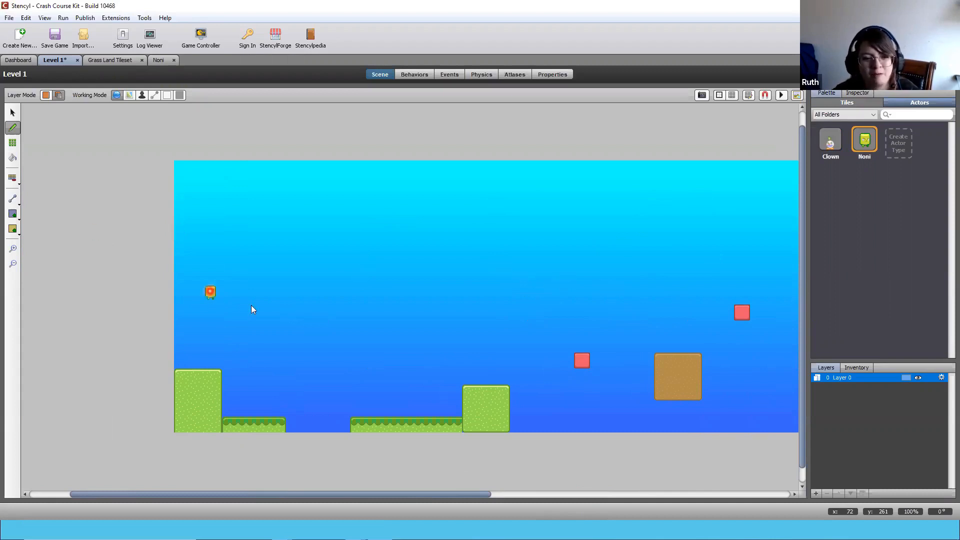
Place two Noni copies in Level 1, at about (60, 256) and (374, 128), and save and test-run the game
{"action": "left_click", "coordinate": [213, 296]}
{"action": "left_click", "coordinate": [369, 232]}
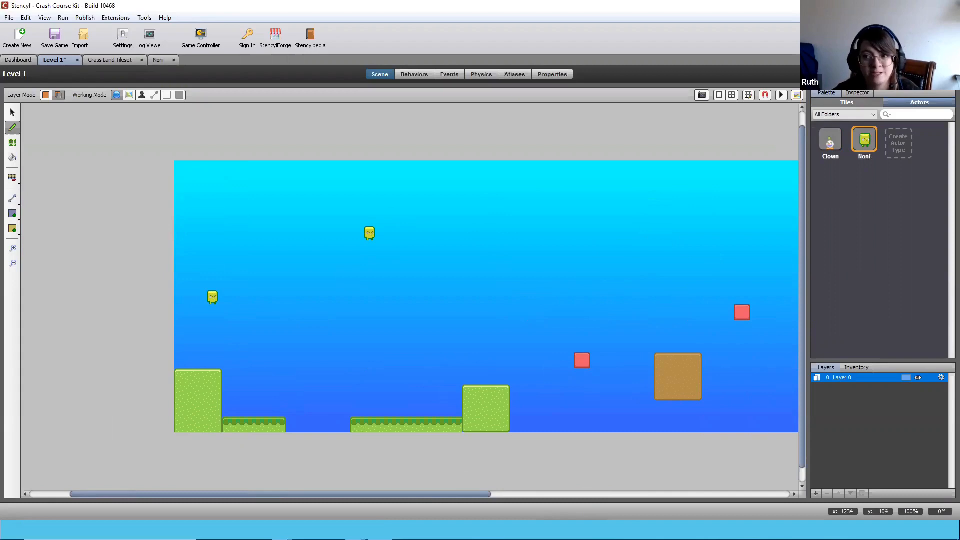
{"action": "key", "text": "ctrl+s"}
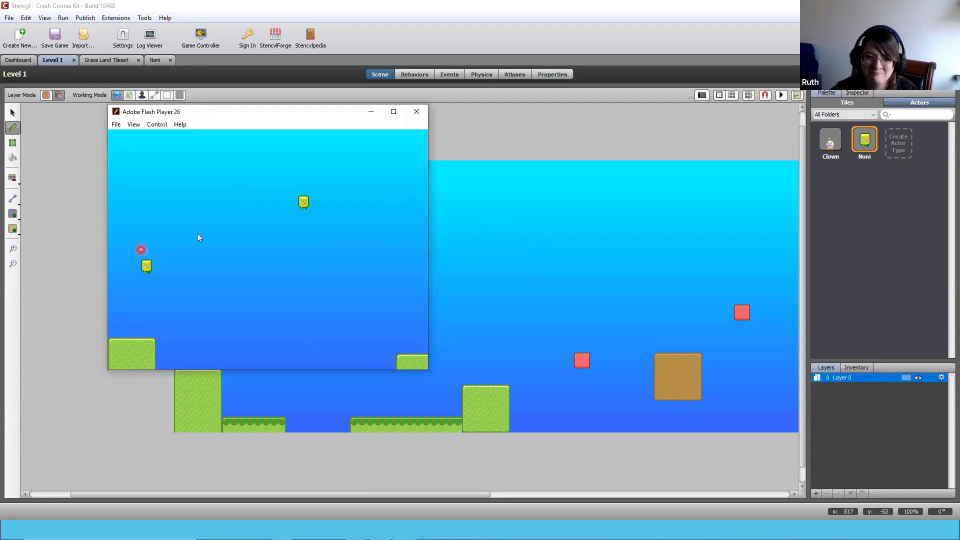
{"action": "left_click", "coordinate": [414, 112]}
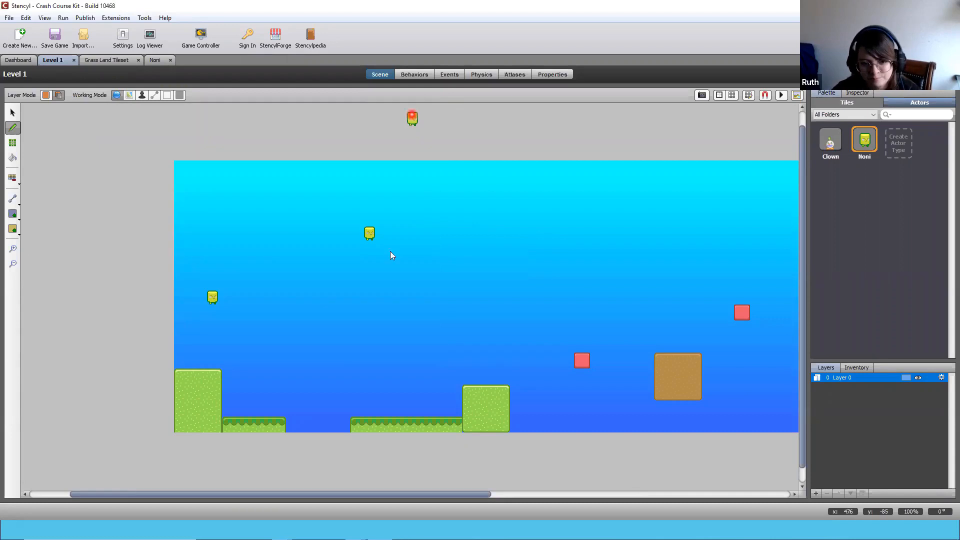
Delete the higher Noni copy, keeping only the one above the starting grass block
{"action": "left_click", "coordinate": [11, 113]}
{"action": "left_click", "coordinate": [295, 239]}
{"action": "left_click", "coordinate": [49, 125]}
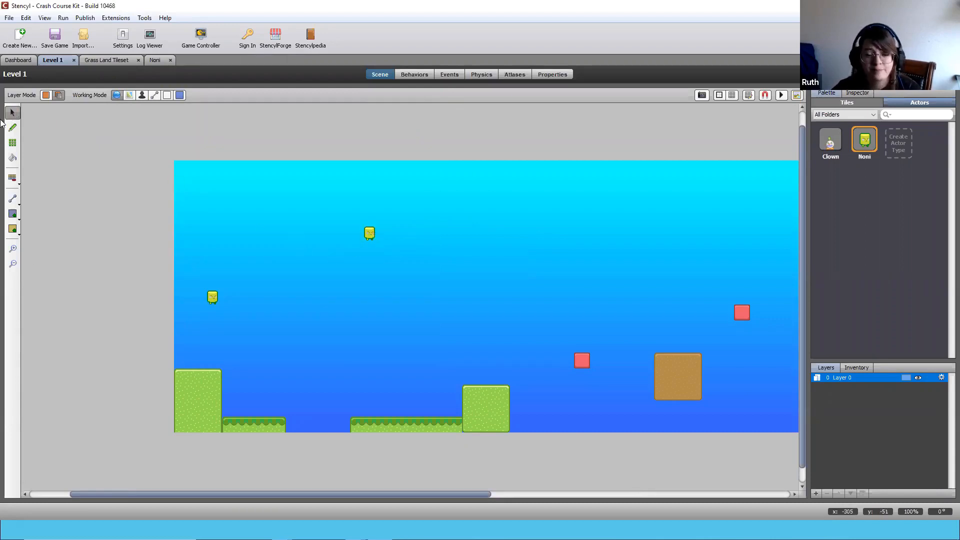
{"action": "left_click", "coordinate": [221, 184]}
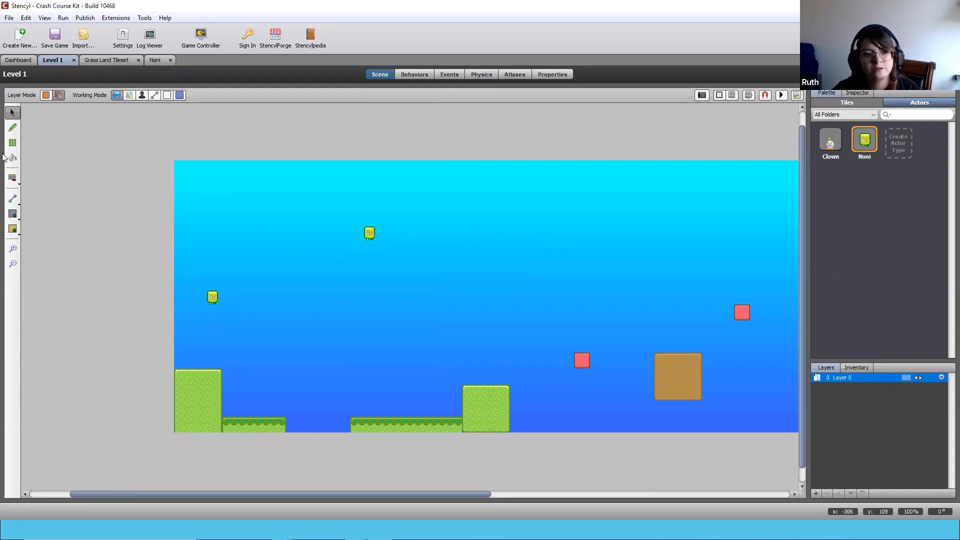
{"action": "left_click", "coordinate": [369, 234]}
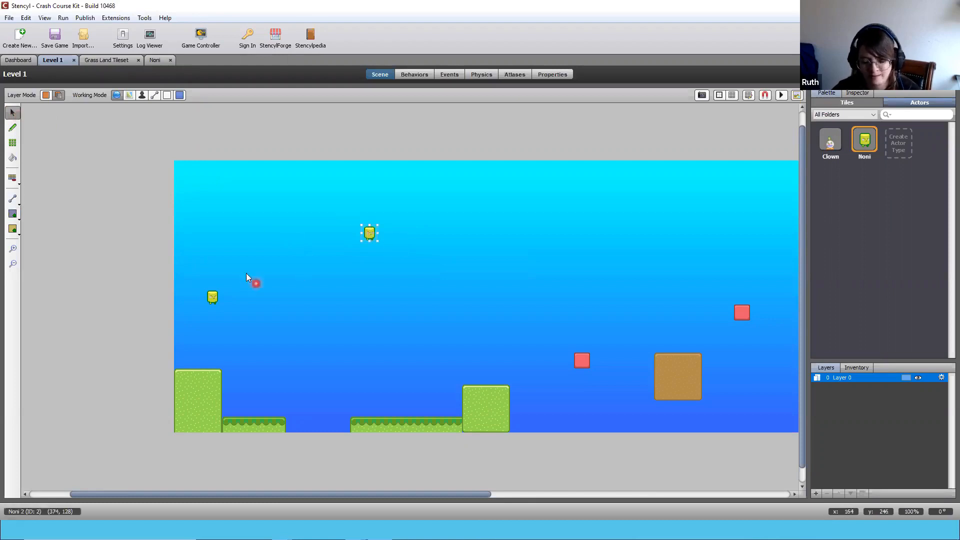
{"action": "key", "text": "Delete"}
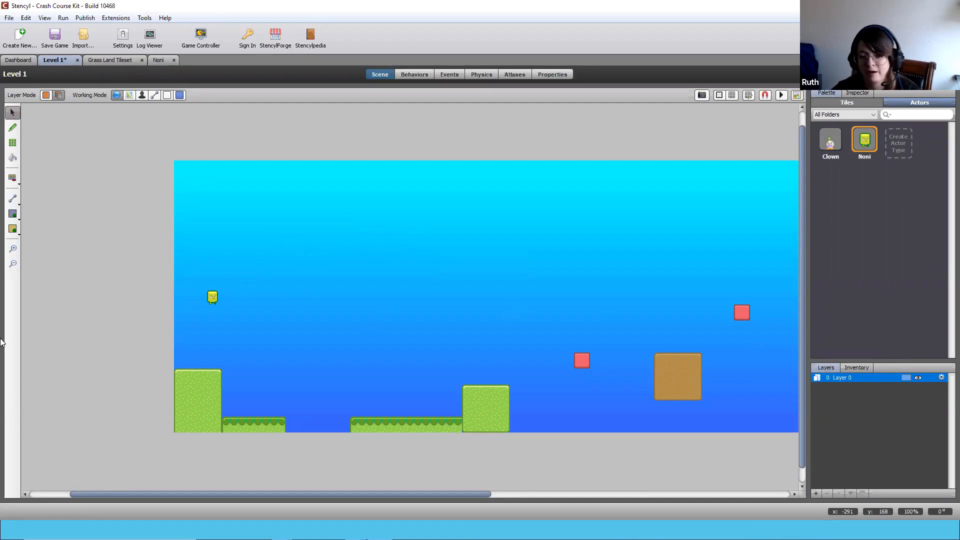
{"action": "left_click", "coordinate": [340, 195]}
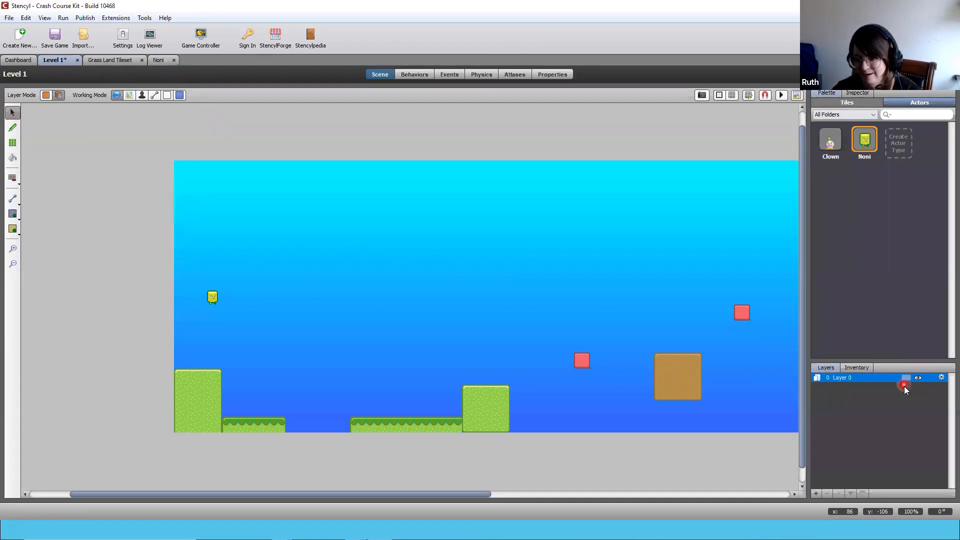
Show the scene's inventory and place three more Noni copies at about (283, 188), (603, 308) and (750, 118)
{"action": "left_click", "coordinate": [863, 369]}
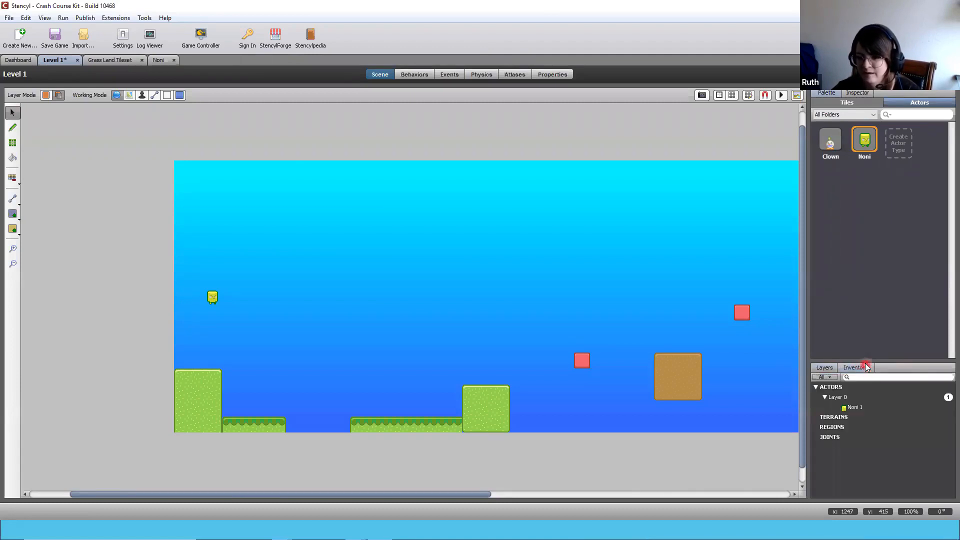
{"action": "left_click", "coordinate": [620, 329]}
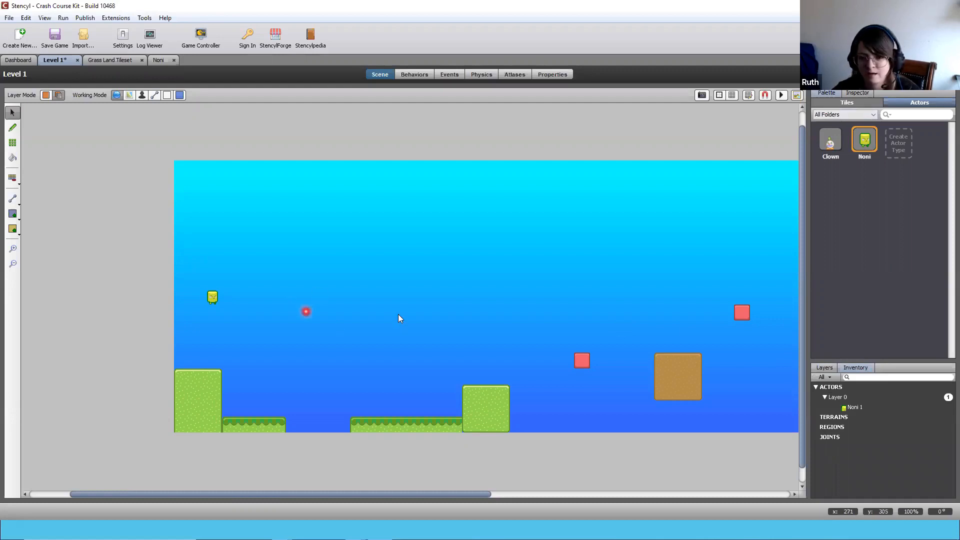
{"action": "left_click", "coordinate": [12, 127]}
{"action": "left_click", "coordinate": [324, 263]}
{"action": "left_click", "coordinate": [484, 323]}
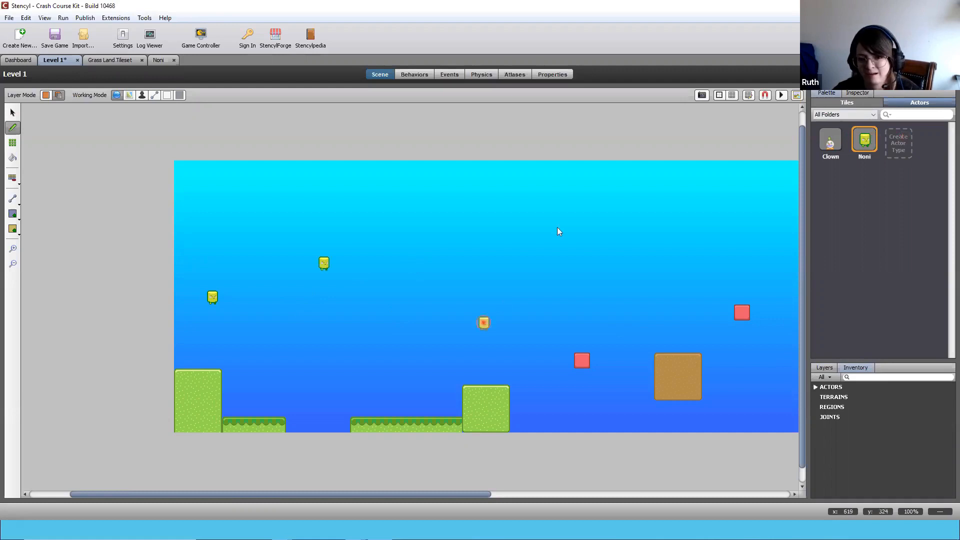
{"action": "left_click", "coordinate": [557, 228]}
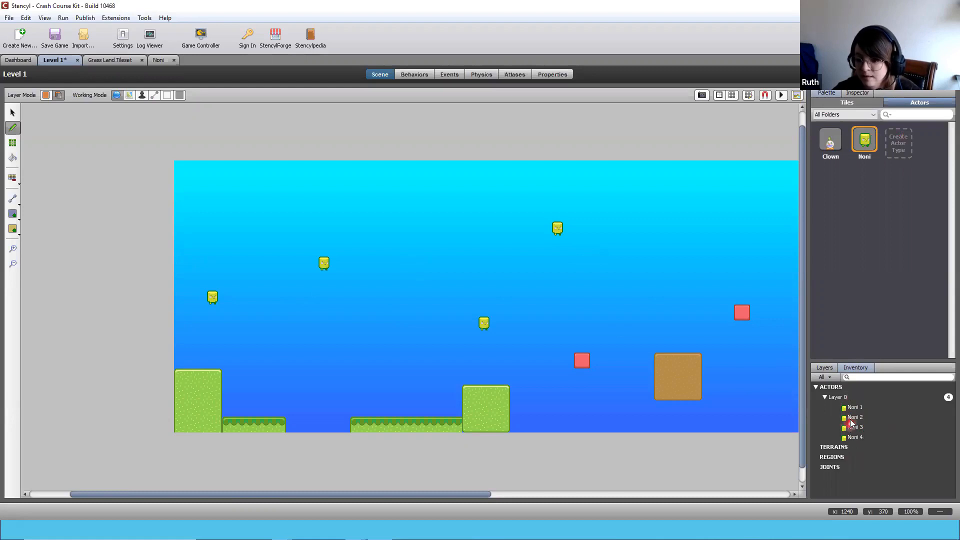
Inspect the properties of the Noni 2 and Noni 3 copies through the scene inventory
{"action": "left_click", "coordinate": [865, 417]}
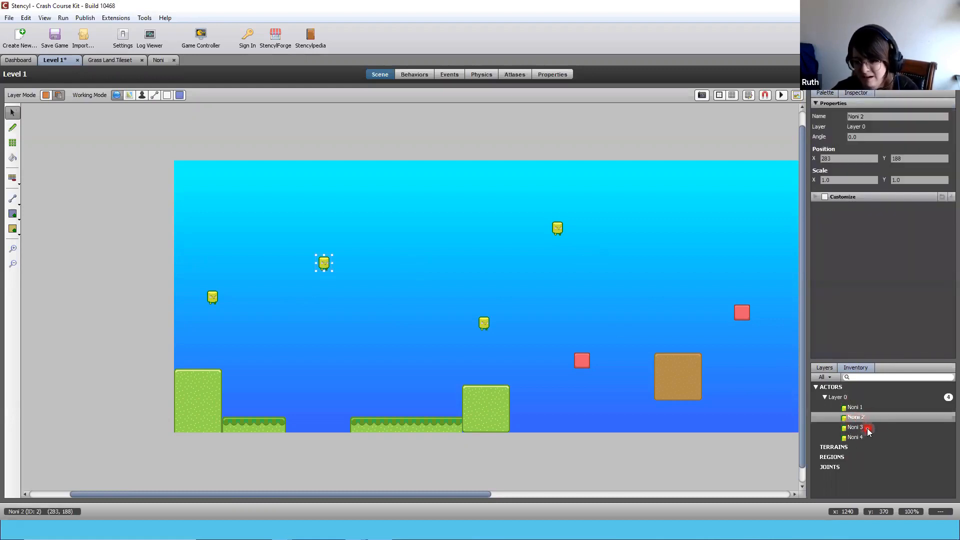
{"action": "left_click", "coordinate": [867, 427]}
{"action": "left_click", "coordinate": [864, 416]}
{"action": "left_click", "coordinate": [864, 427]}
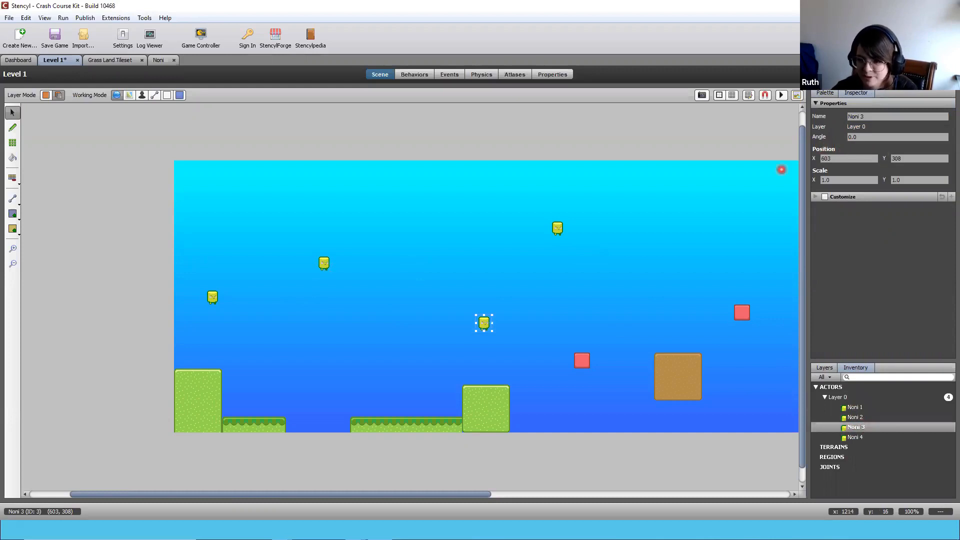
Delete the Noni 2, Noni 3 and Noni 4 copies from the scene
{"action": "left_click", "coordinate": [858, 417]}
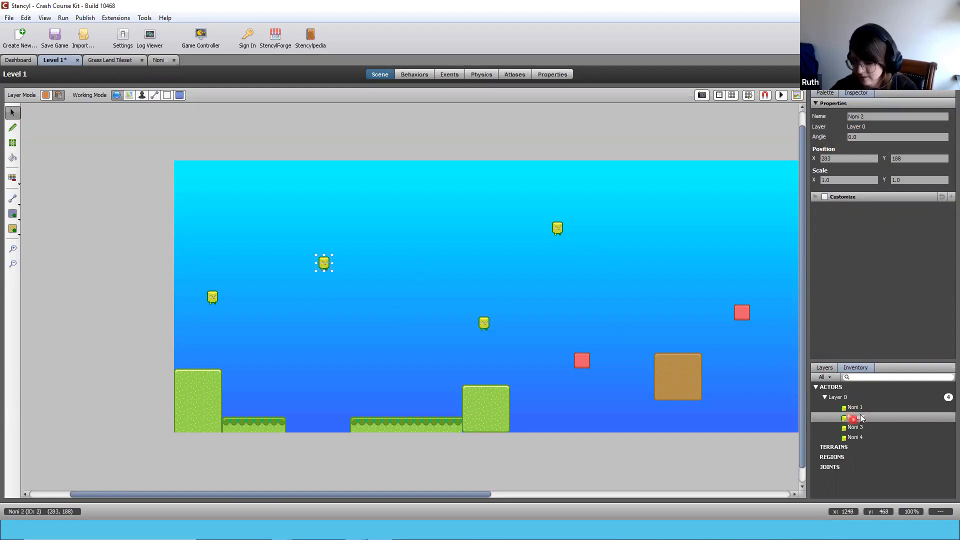
{"action": "left_click", "coordinate": [864, 416]}
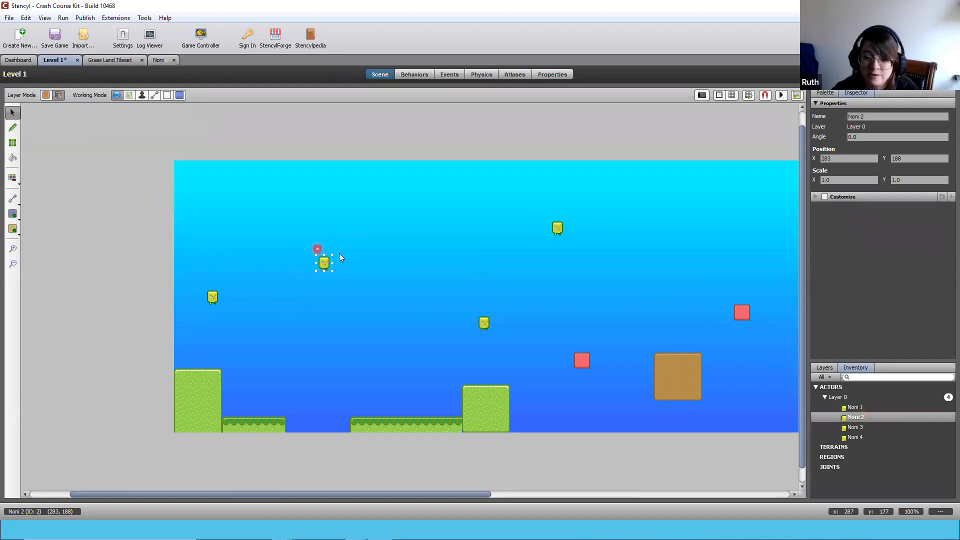
{"action": "key", "text": "Delete"}
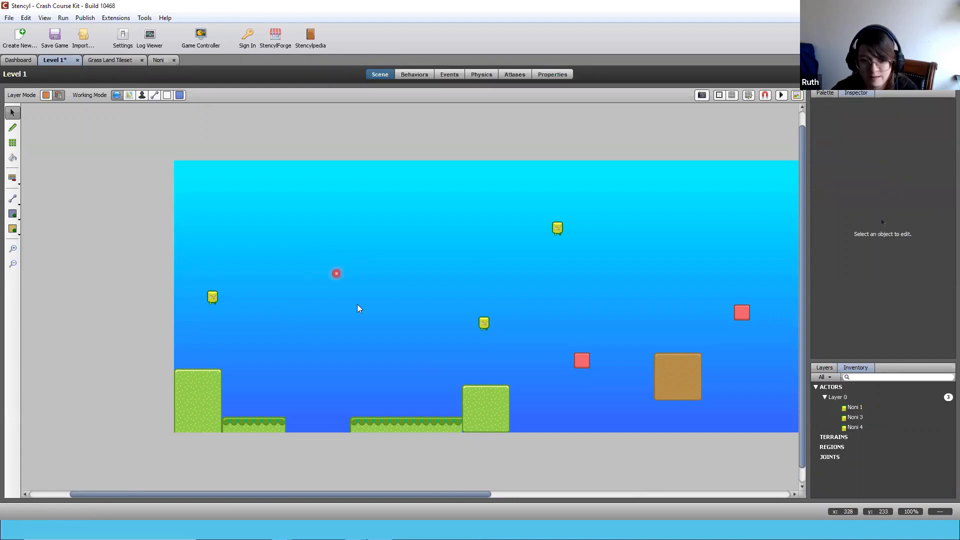
{"action": "left_click", "coordinate": [486, 326]}
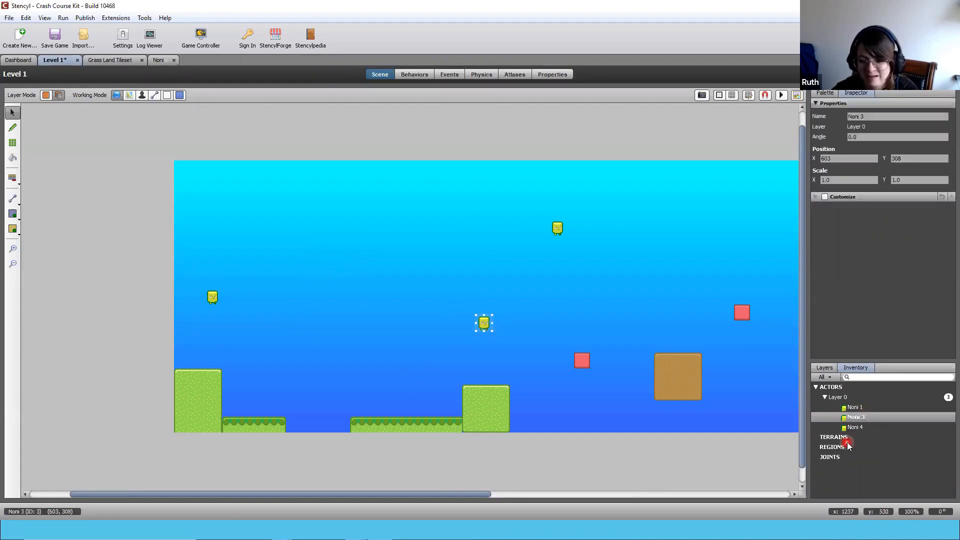
{"action": "key", "text": "Delete"}
{"action": "left_click", "coordinate": [557, 228]}
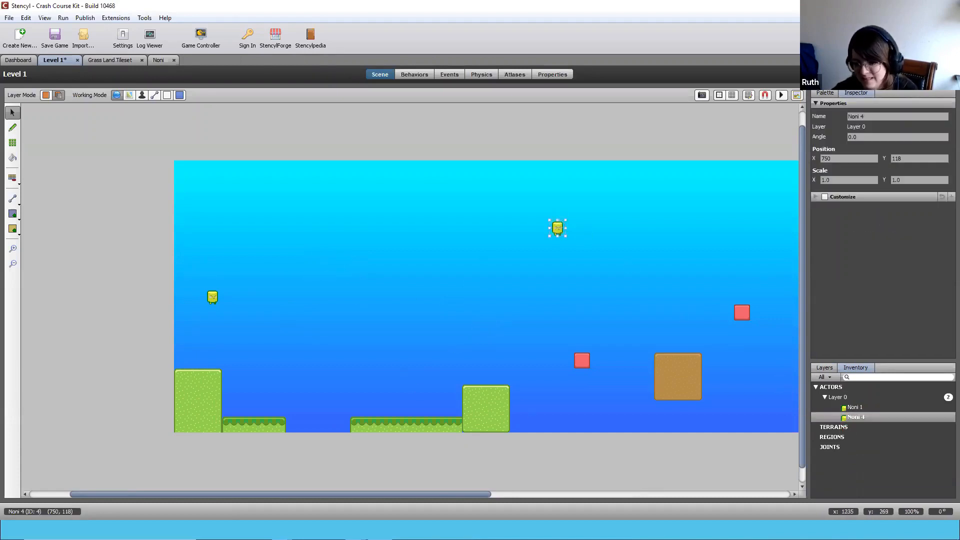
{"action": "key", "text": "Delete"}
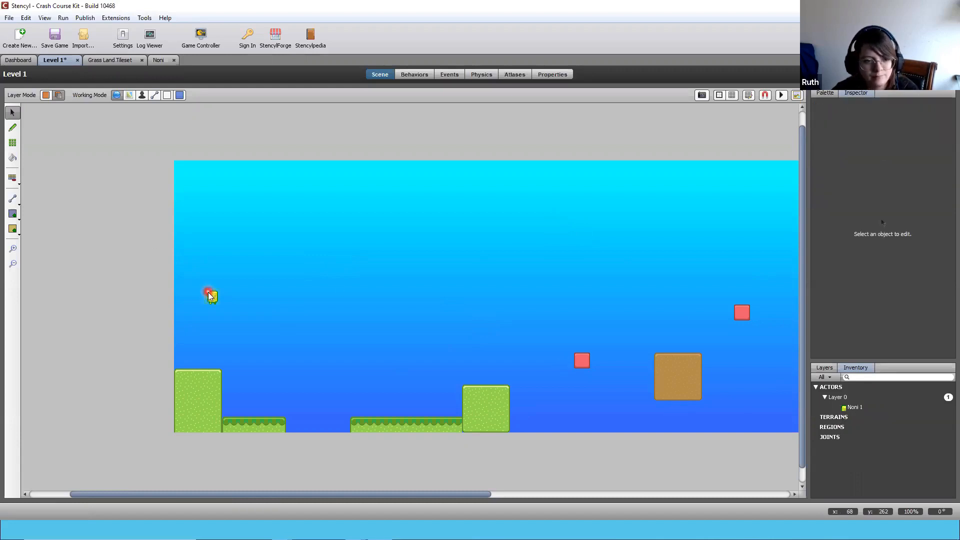
Rotate the remaining Noni to an angle of 10 and clear the angle again
{"action": "left_click", "coordinate": [210, 296]}
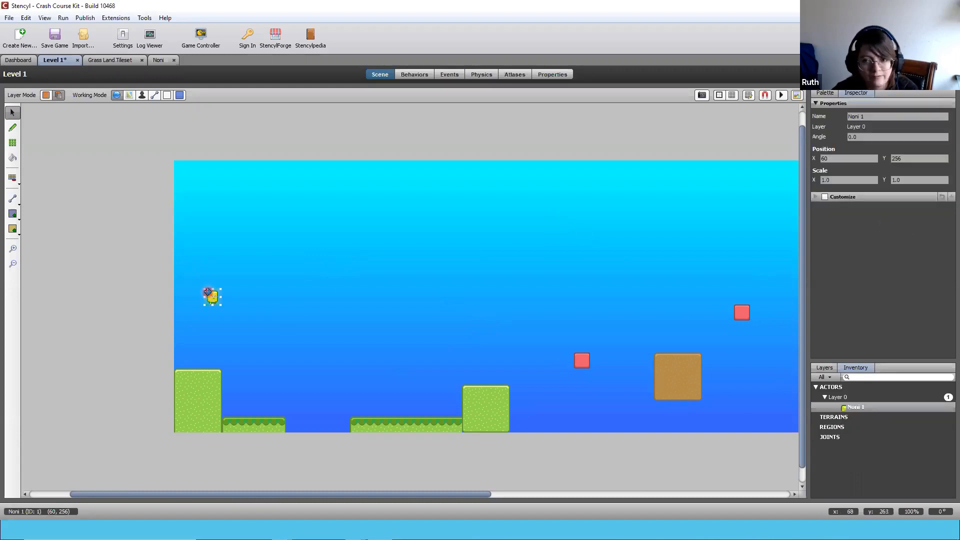
{"action": "left_click", "coordinate": [826, 93]}
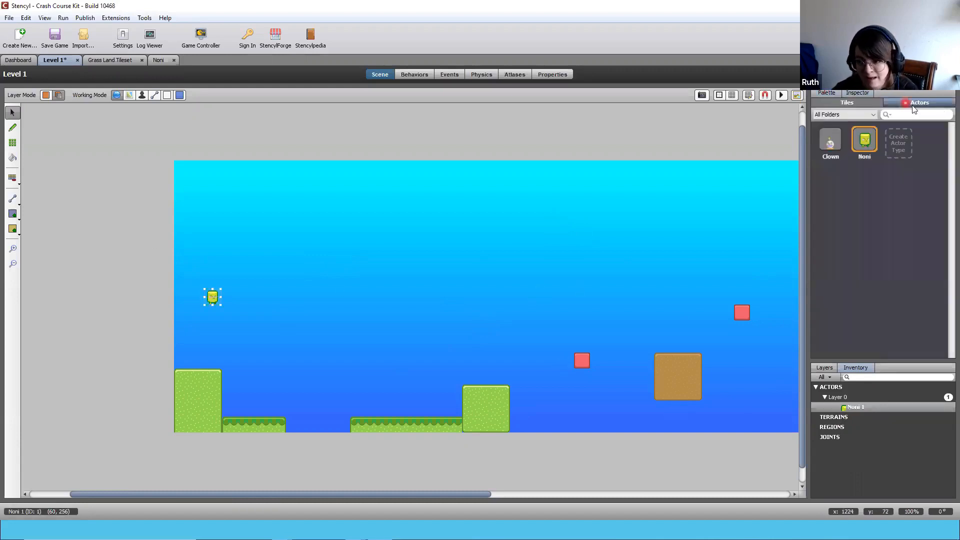
{"action": "left_click", "coordinate": [854, 94]}
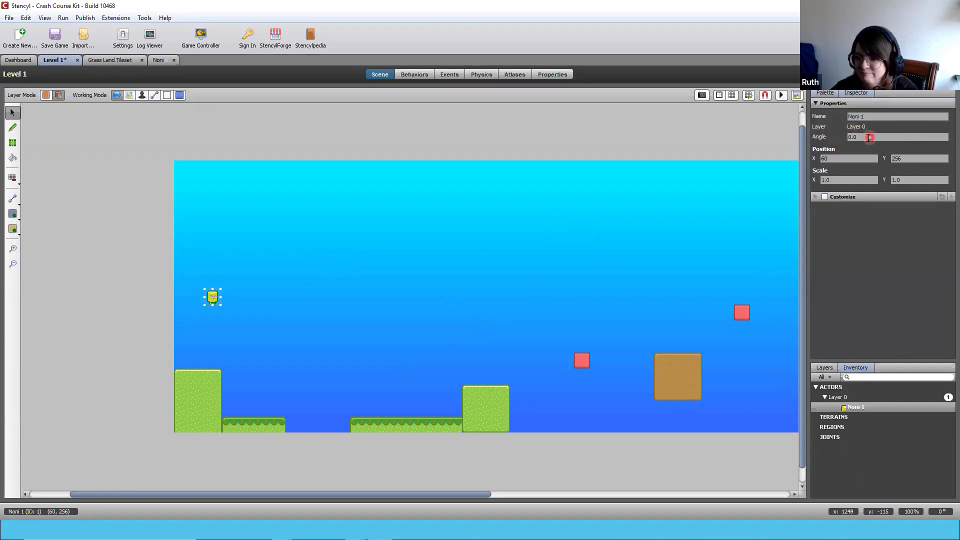
{"action": "triple_click", "coordinate": [869, 137]}
{"action": "type", "text": "10"}
{"action": "key", "text": "Return"}
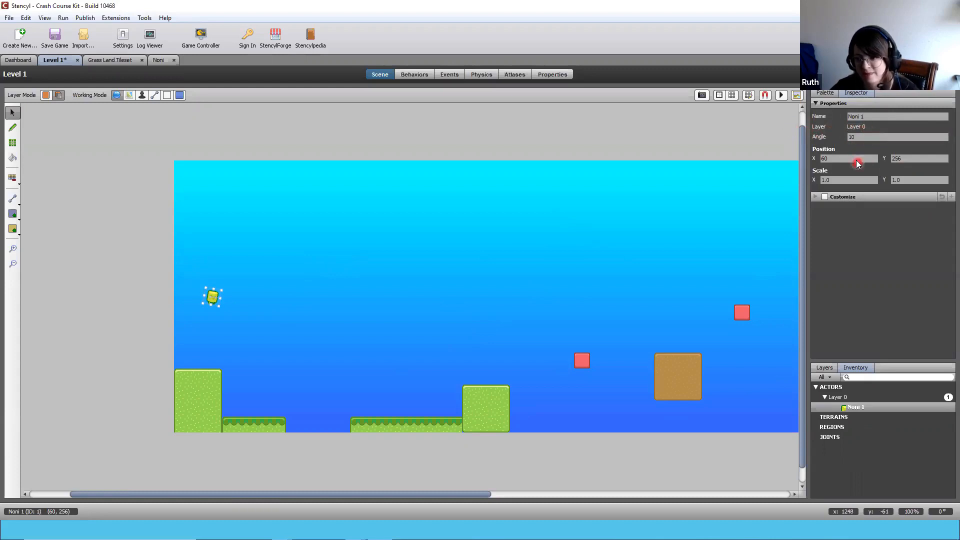
{"action": "double_click", "coordinate": [854, 138]}
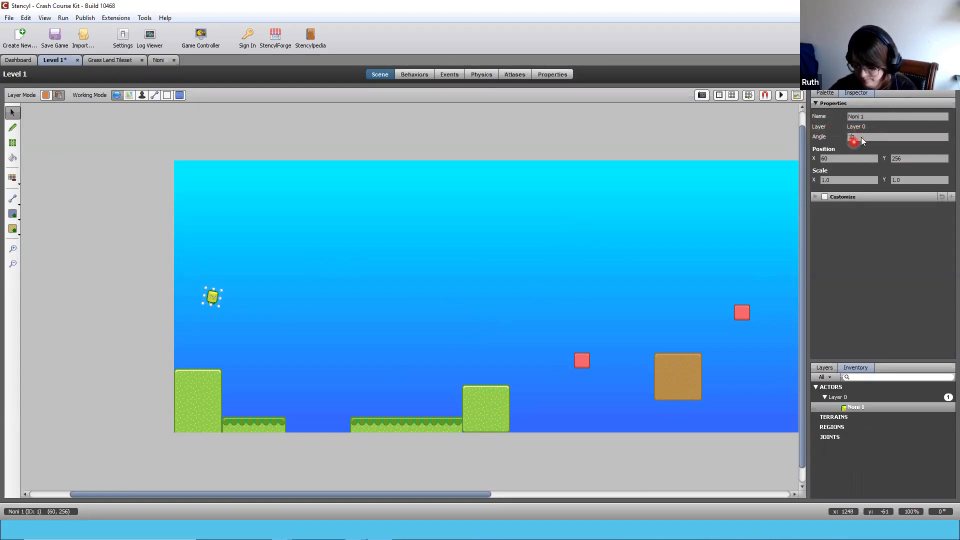
{"action": "key", "text": "BackSpace"}
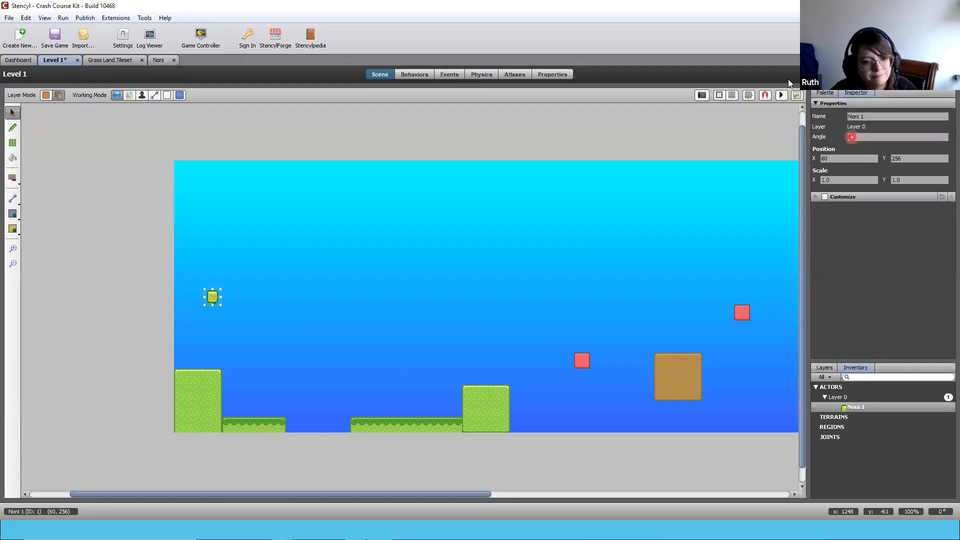
Move Noni to just above the starting grass block, at about X 22, Y 351, and save and test-run the game
{"action": "left_click_drag", "start_coordinate": [212, 297], "coordinate": [192, 369]}
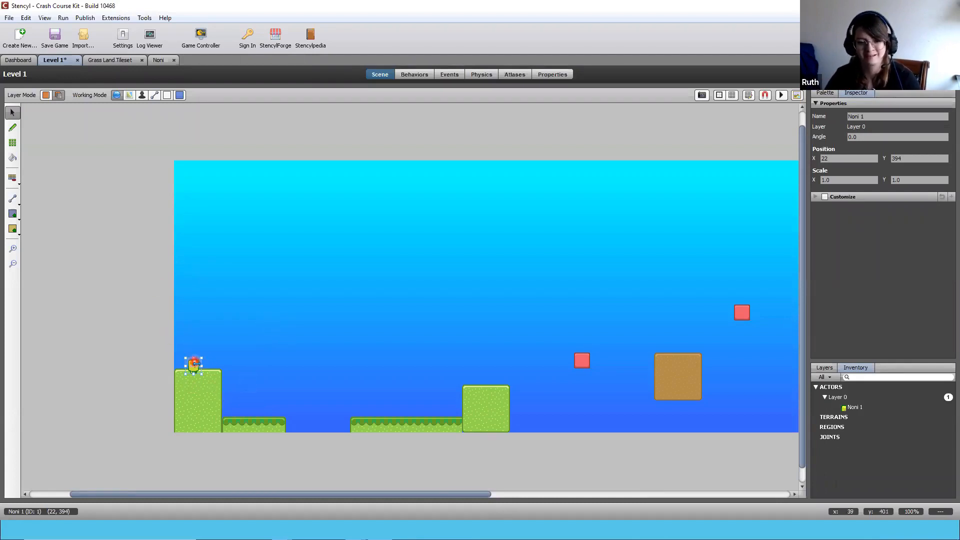
{"action": "left_click_drag", "start_coordinate": [193, 366], "coordinate": [195, 345]}
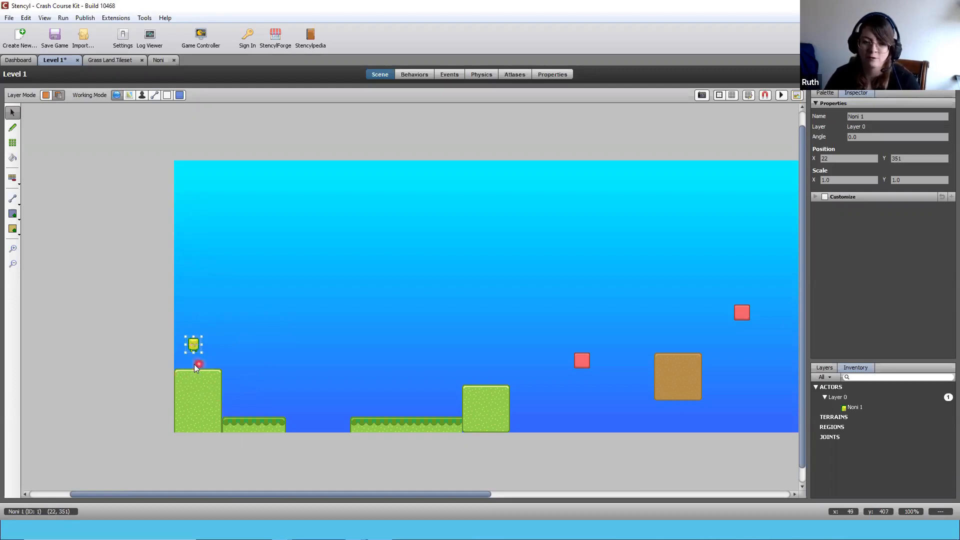
{"action": "key", "text": "ctrl+s"}
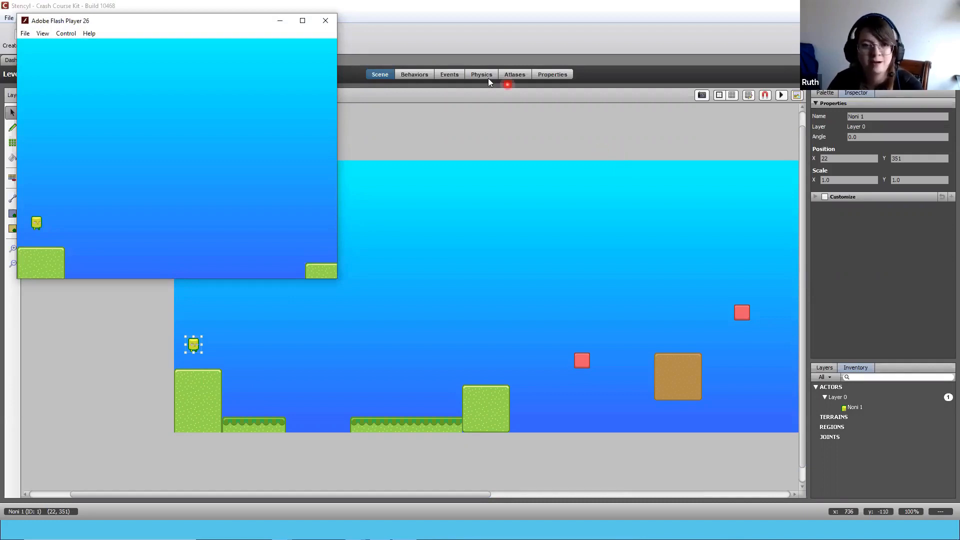
{"action": "left_click", "coordinate": [5, 97]}
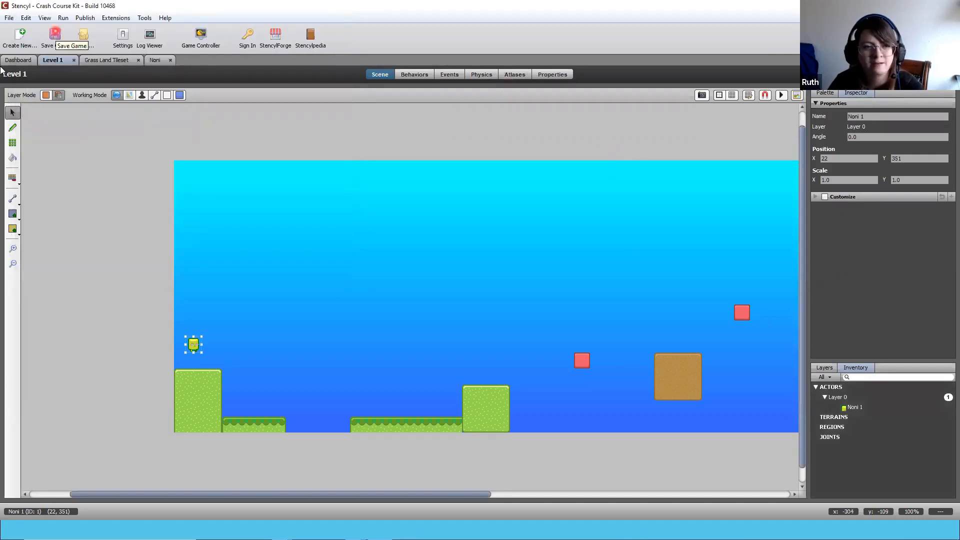
Save the game and return to the dashboard's overview of actor types
{"action": "left_click", "coordinate": [55, 34]}
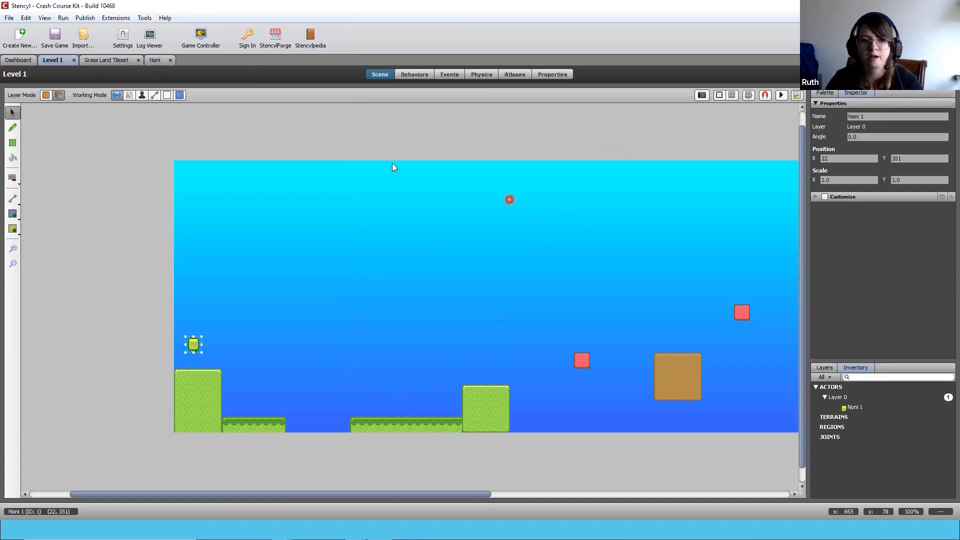
{"action": "left_click", "coordinate": [18, 60]}
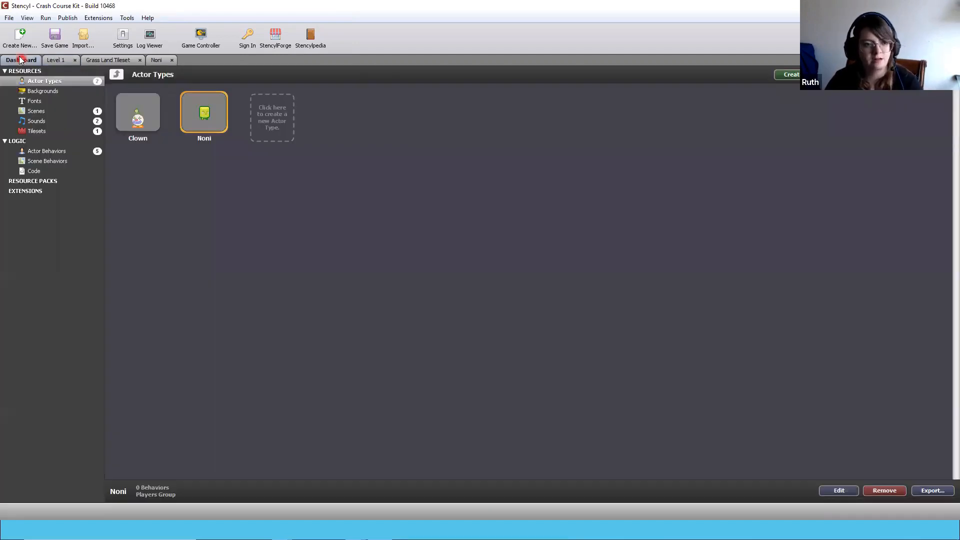
Review Level 1's gravity settings and the Noni actor type's general physics settings
{"action": "left_click", "coordinate": [156, 60]}
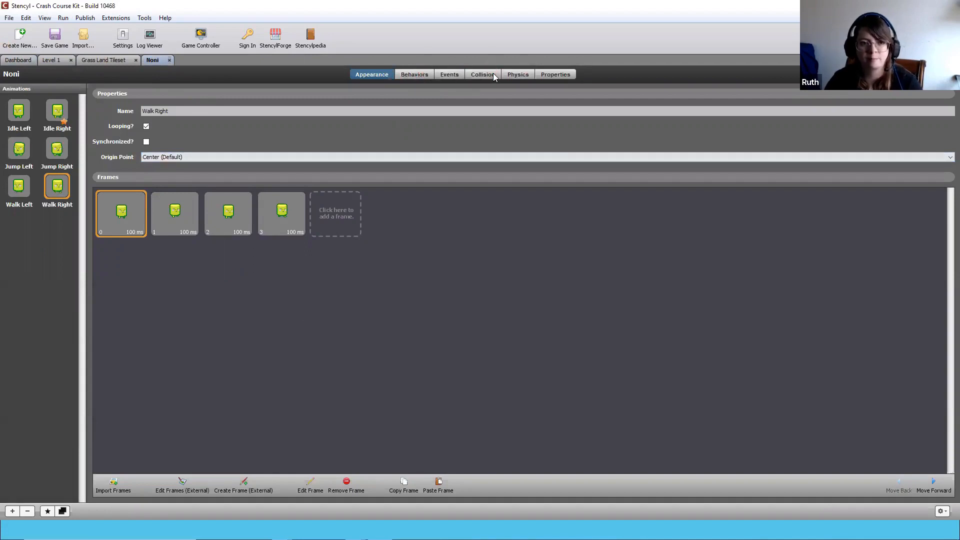
{"action": "left_click", "coordinate": [50, 62]}
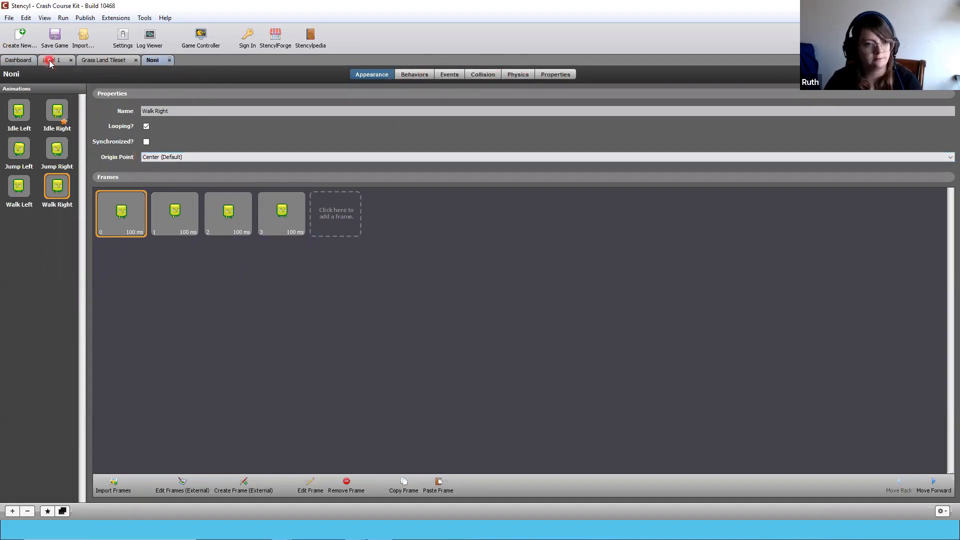
{"action": "left_click", "coordinate": [49, 62]}
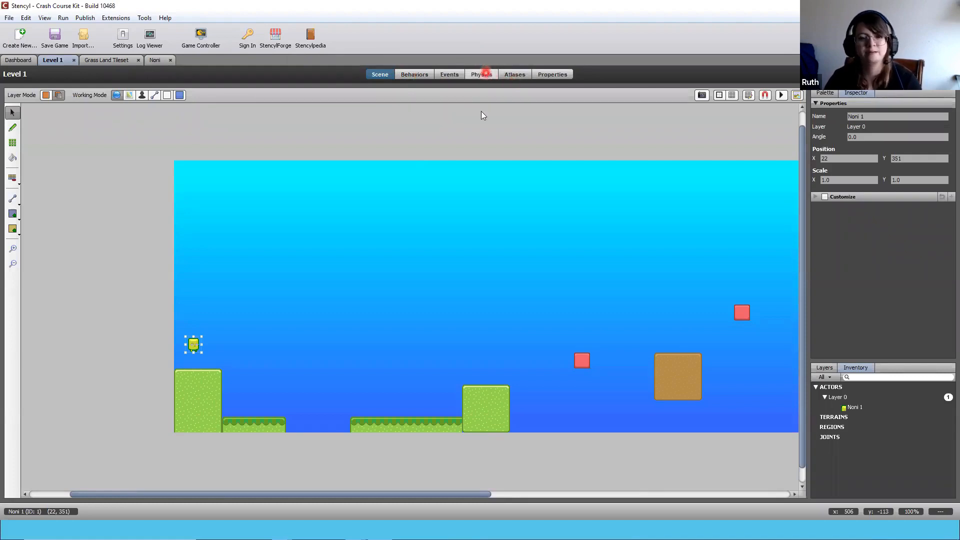
{"action": "left_click", "coordinate": [483, 75]}
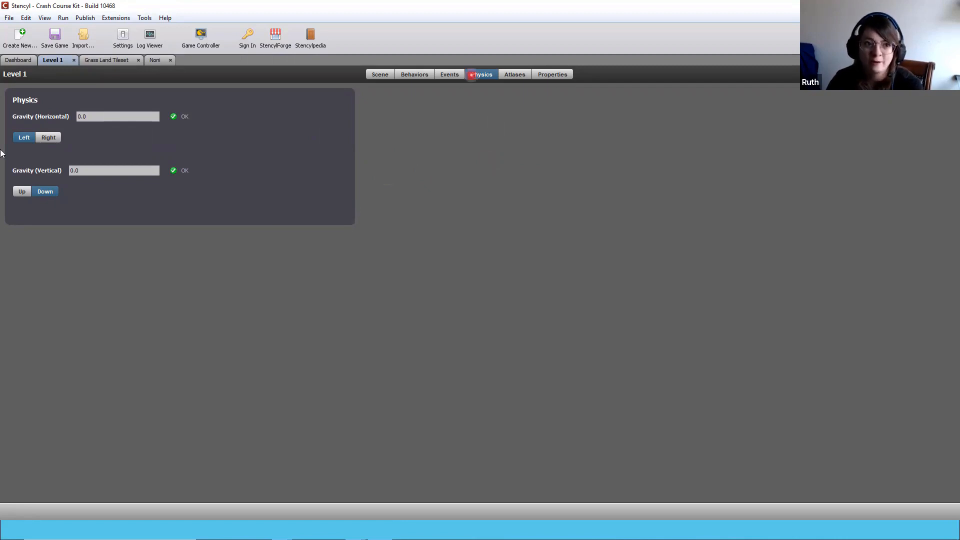
{"action": "left_click", "coordinate": [155, 60]}
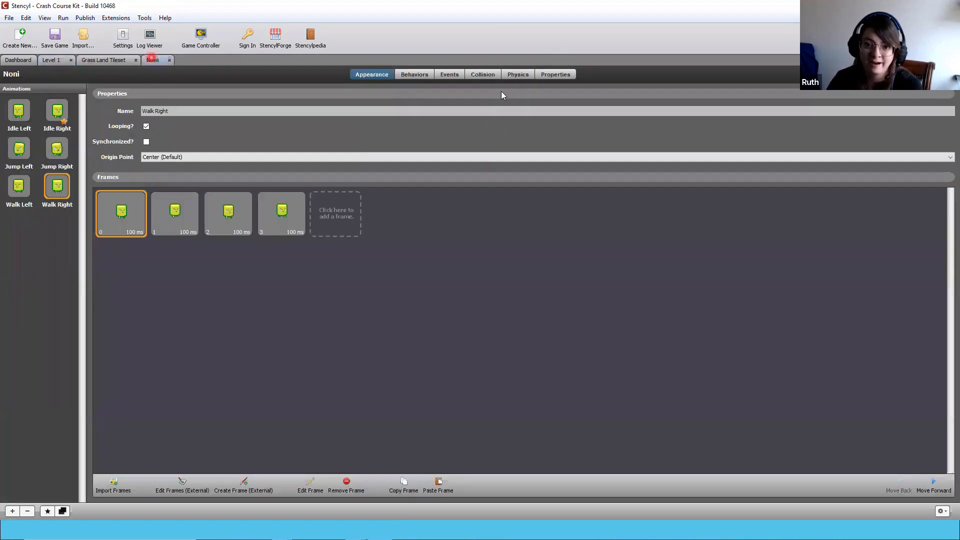
{"action": "left_click", "coordinate": [523, 75]}
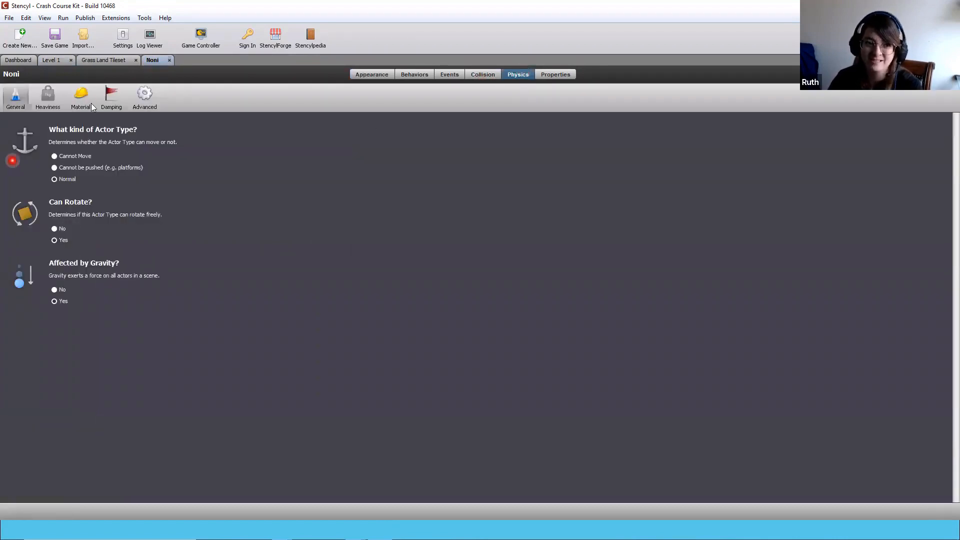
Set Level 1's vertical gravity to 20, then save and test-run the game
{"action": "left_click", "coordinate": [58, 61]}
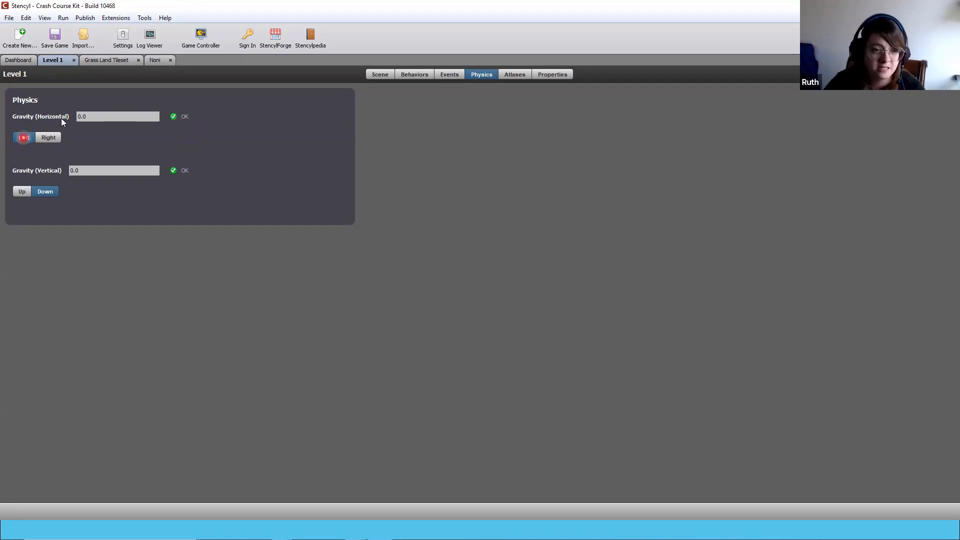
{"action": "left_click", "coordinate": [85, 171]}
{"action": "left_click_drag", "start_coordinate": [85, 171], "coordinate": [42, 174]}
{"action": "type", "text": "15"}
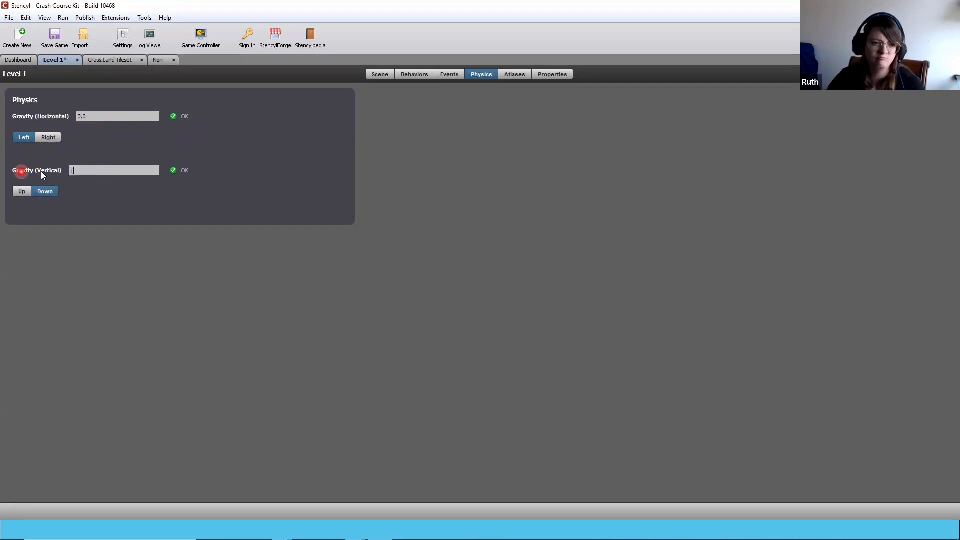
{"action": "key", "text": "BackSpace"}
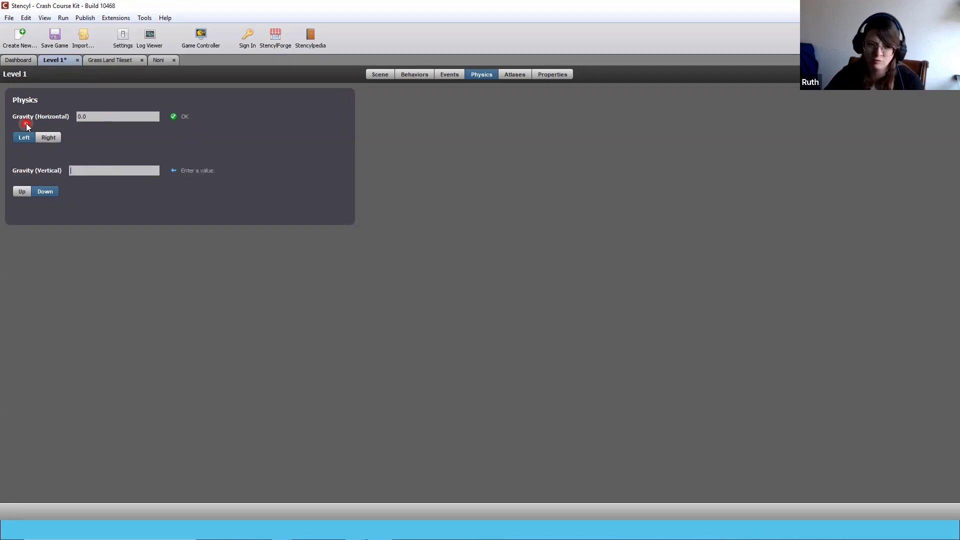
{"action": "type", "text": "20"}
{"action": "key", "text": "alt"}
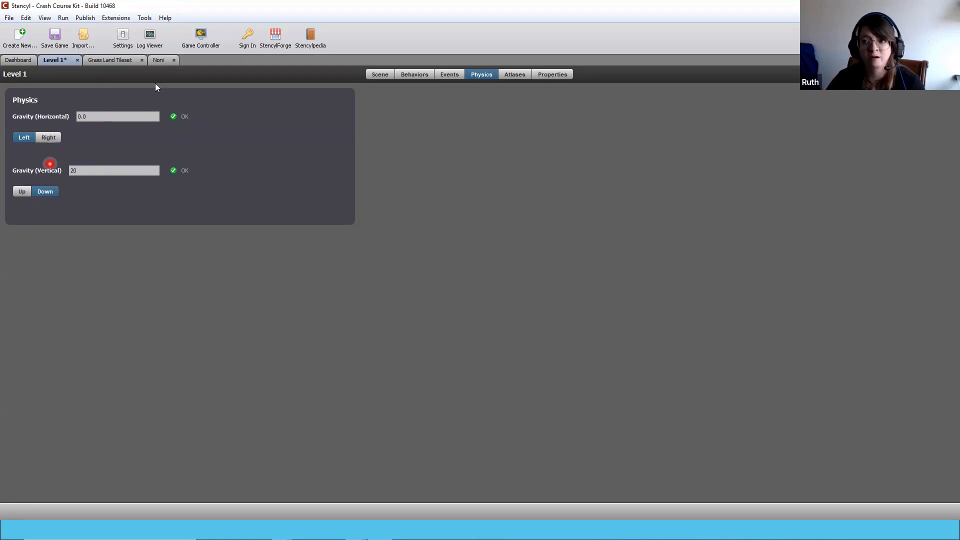
{"action": "key", "text": "ctrl+s"}
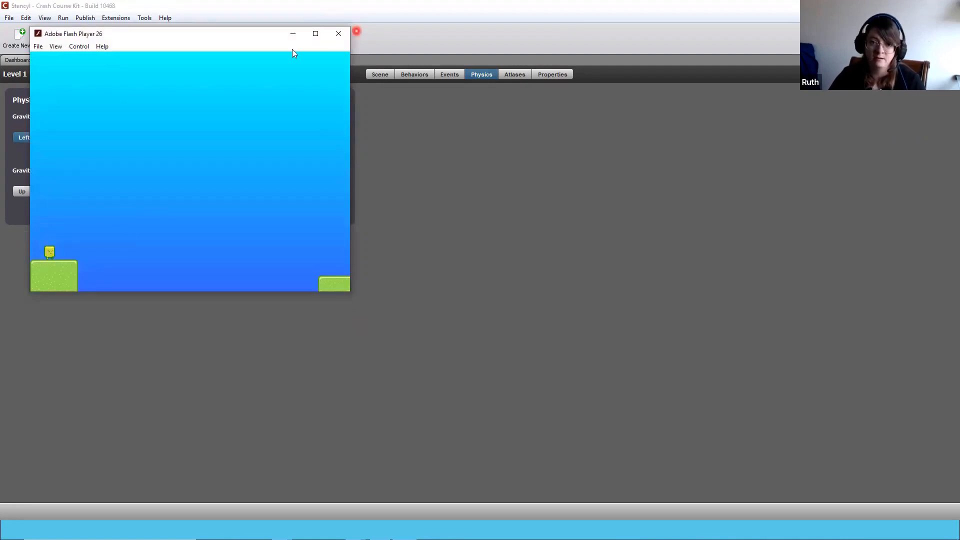
{"action": "left_click", "coordinate": [338, 33]}
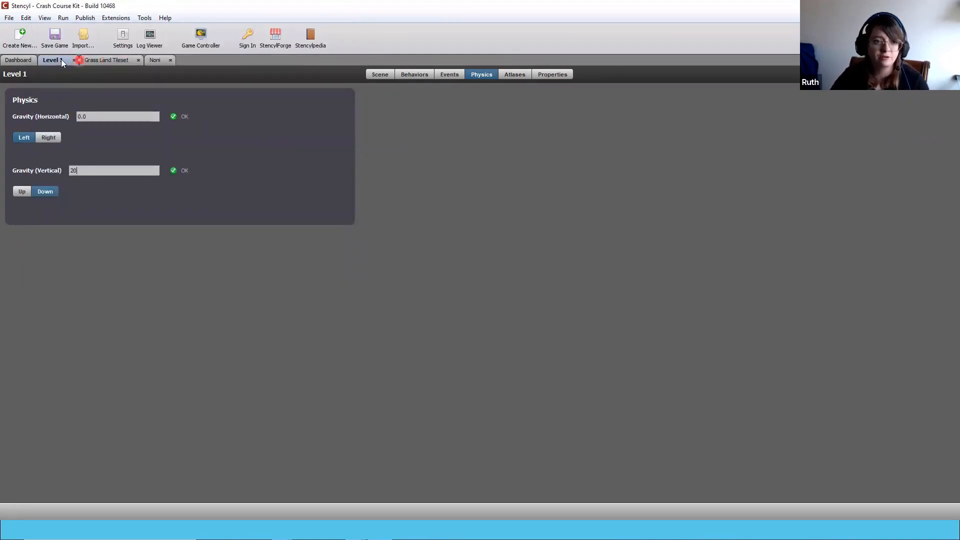
Move Noni high above the starting grass block, to about X 11, Y 51, and save and test-run the game
{"action": "left_click", "coordinate": [380, 75]}
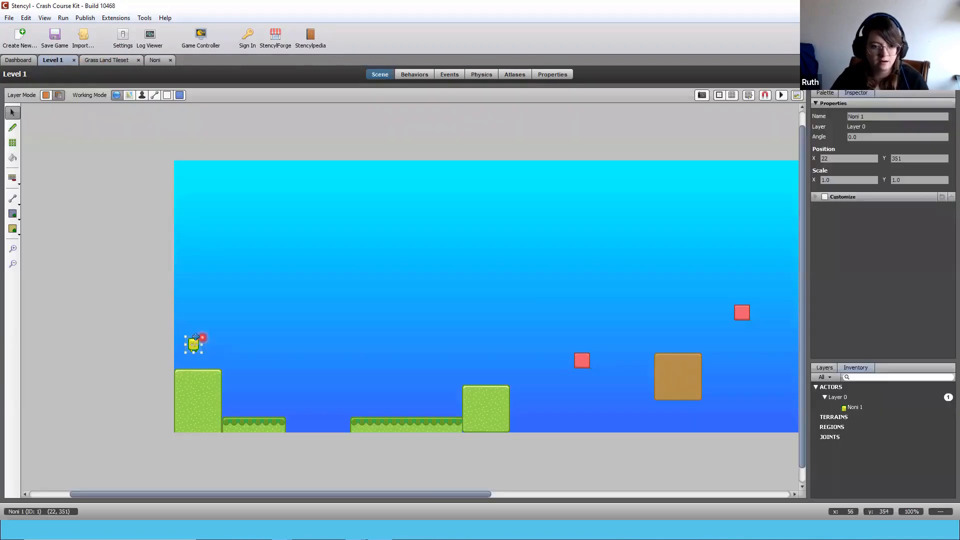
{"action": "left_click_drag", "start_coordinate": [194, 342], "coordinate": [188, 190]}
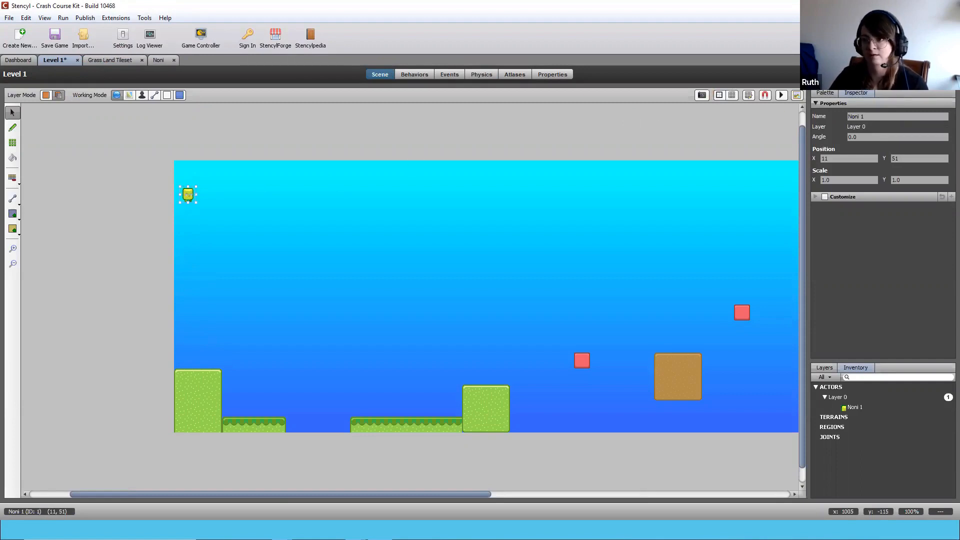
{"action": "key", "text": "ctrl+s"}
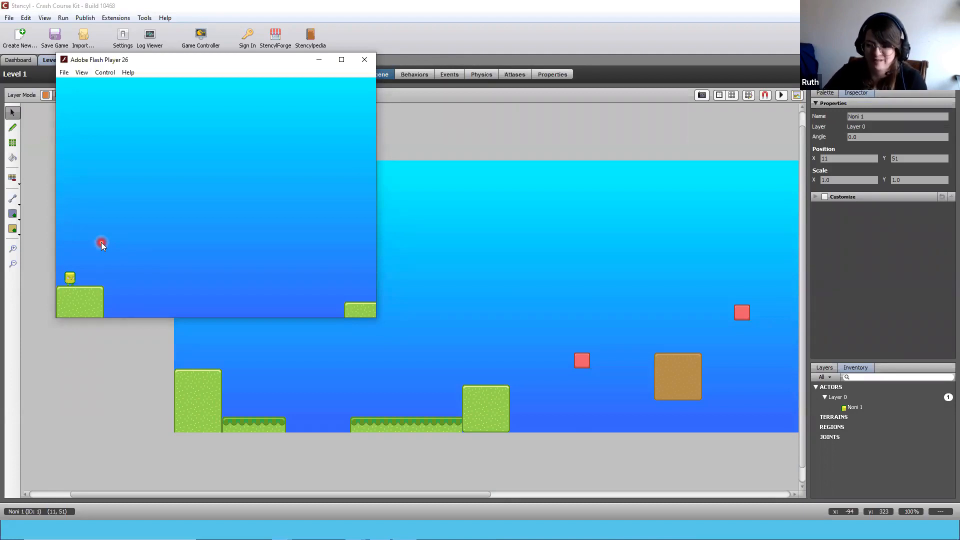
{"action": "left_click", "coordinate": [325, 122]}
{"action": "left_click", "coordinate": [150, 309]}
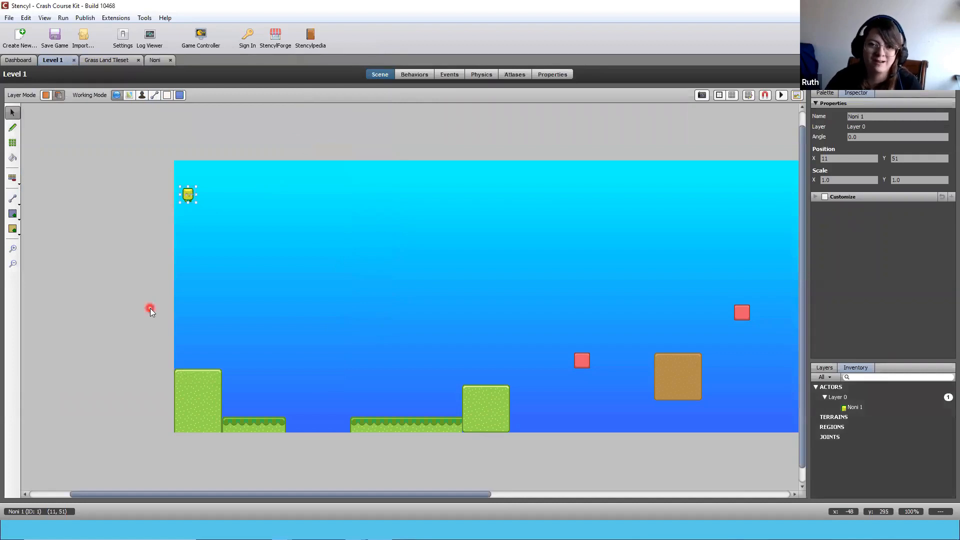
{"action": "left_click", "coordinate": [66, 328]}
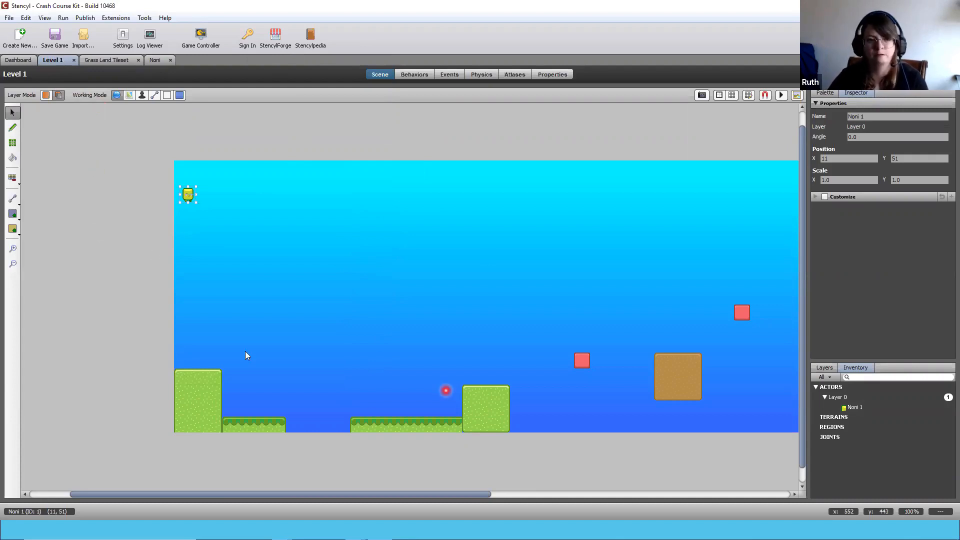
Open the Noni actor type's behaviors and bring up the list of behaviors to attach
{"action": "left_click", "coordinate": [18, 60]}
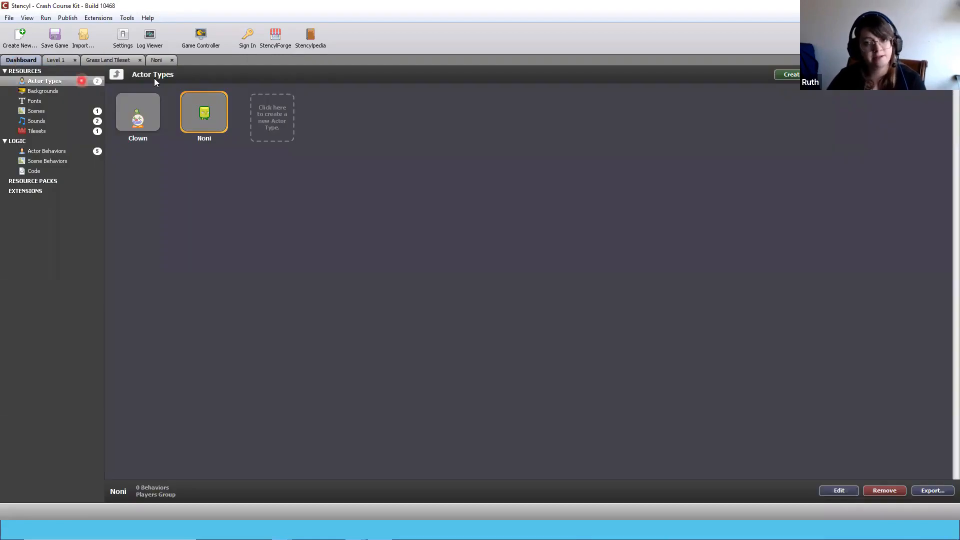
{"action": "double_click", "coordinate": [208, 124]}
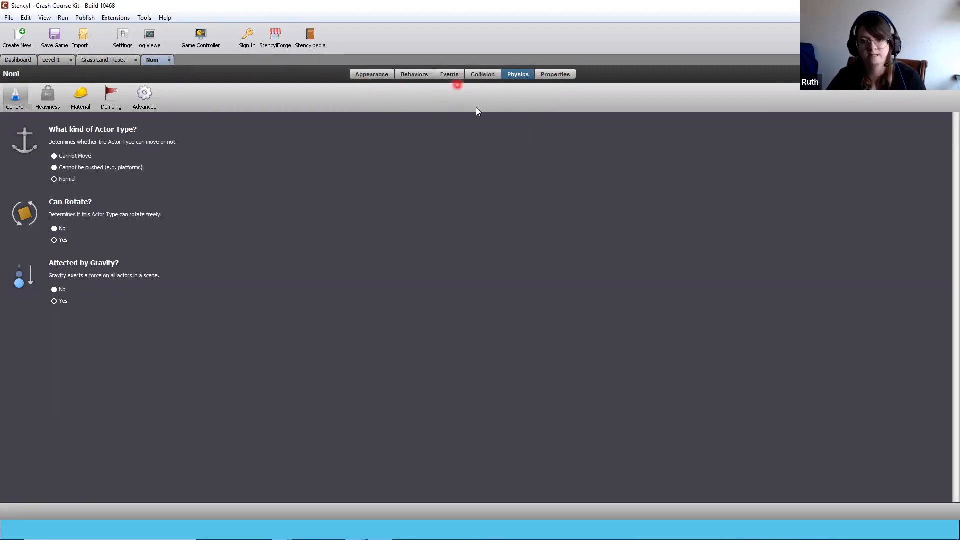
{"action": "left_click", "coordinate": [415, 76]}
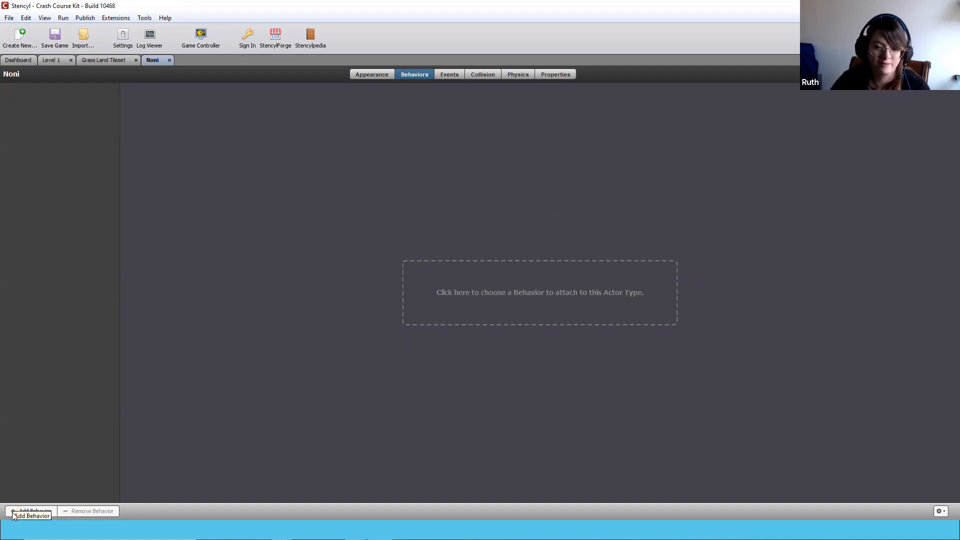
{"action": "left_click", "coordinate": [570, 294]}
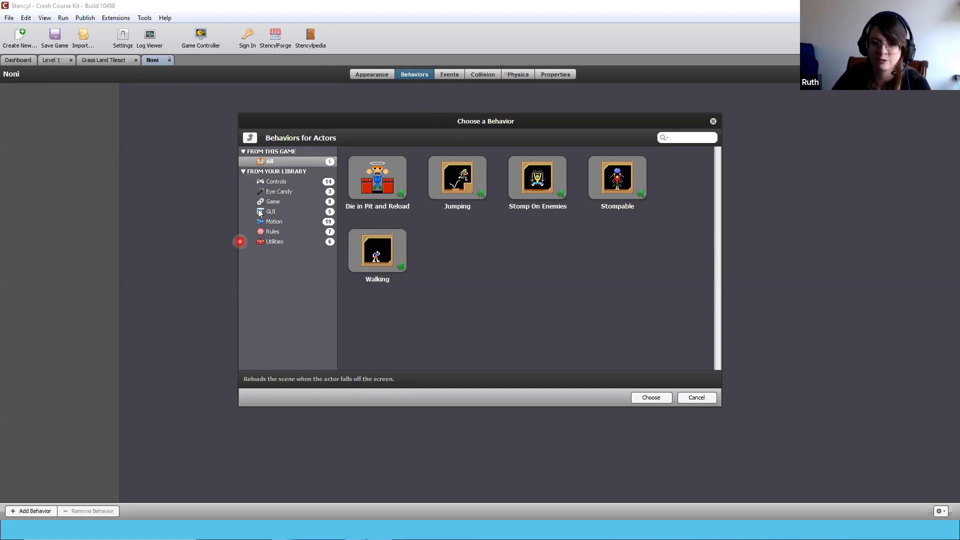
Examine the library's actor behaviors across the Controls, Eye Candy, Game, GUI, Motion, Rules and Utilities categories
{"action": "left_click", "coordinate": [278, 192]}
{"action": "left_click", "coordinate": [276, 182]}
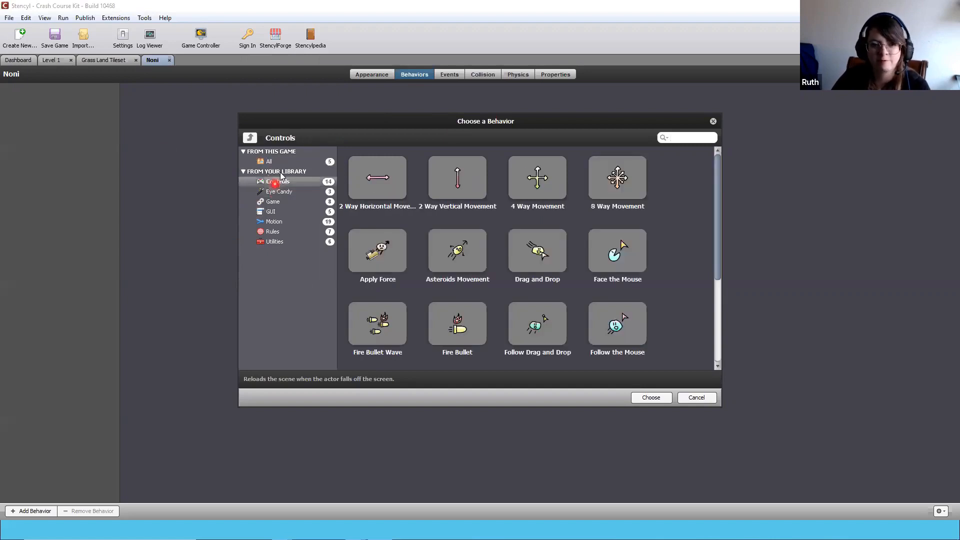
{"action": "scroll", "coordinate": [498, 311], "scroll_direction": "down", "scroll_amount": 3}
{"action": "scroll", "coordinate": [376, 271], "scroll_direction": "up", "scroll_amount": 3}
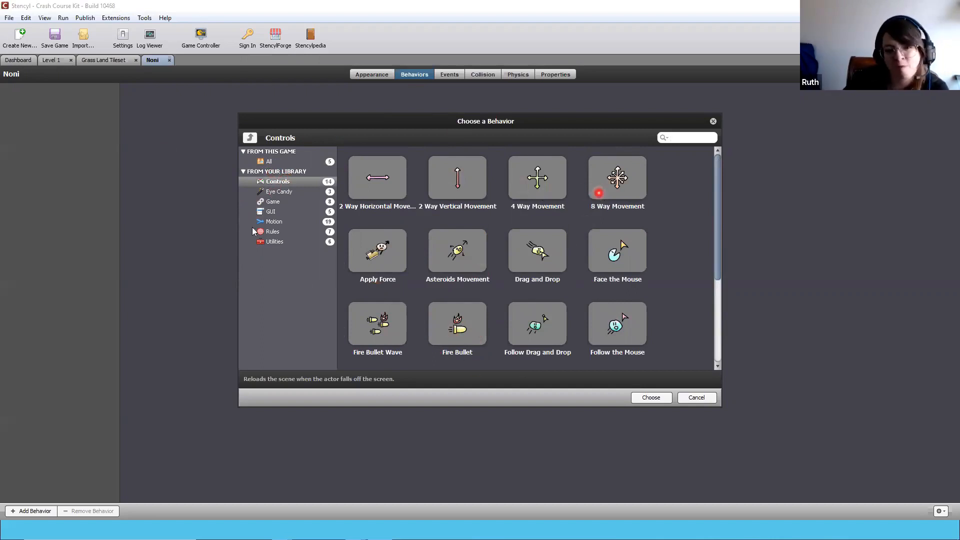
{"action": "left_click", "coordinate": [275, 213]}
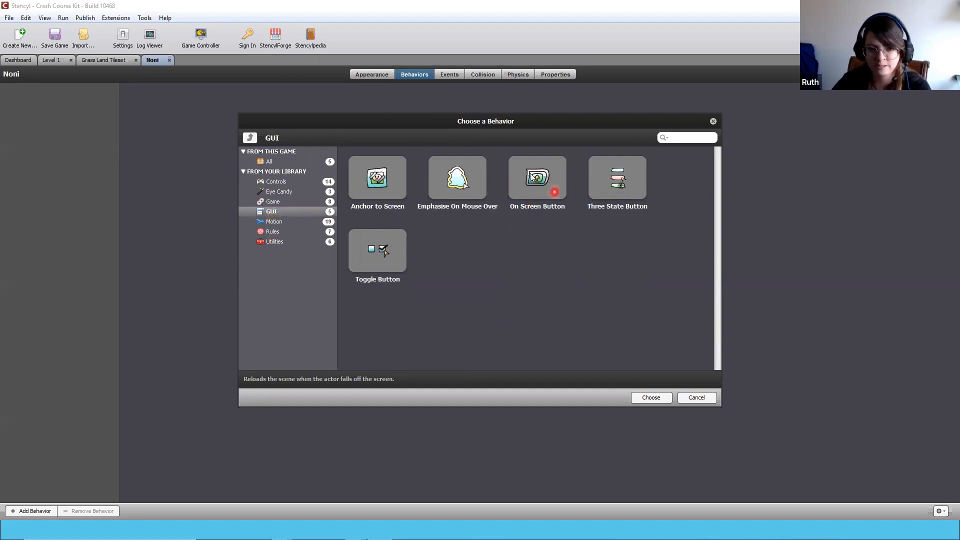
{"action": "left_click", "coordinate": [273, 222]}
{"action": "left_click", "coordinate": [269, 232]}
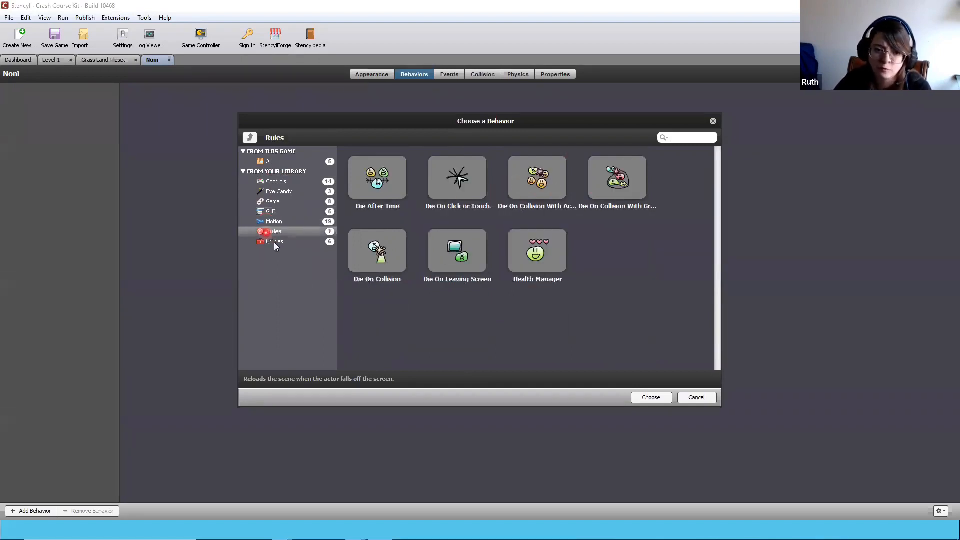
{"action": "left_click", "coordinate": [277, 242]}
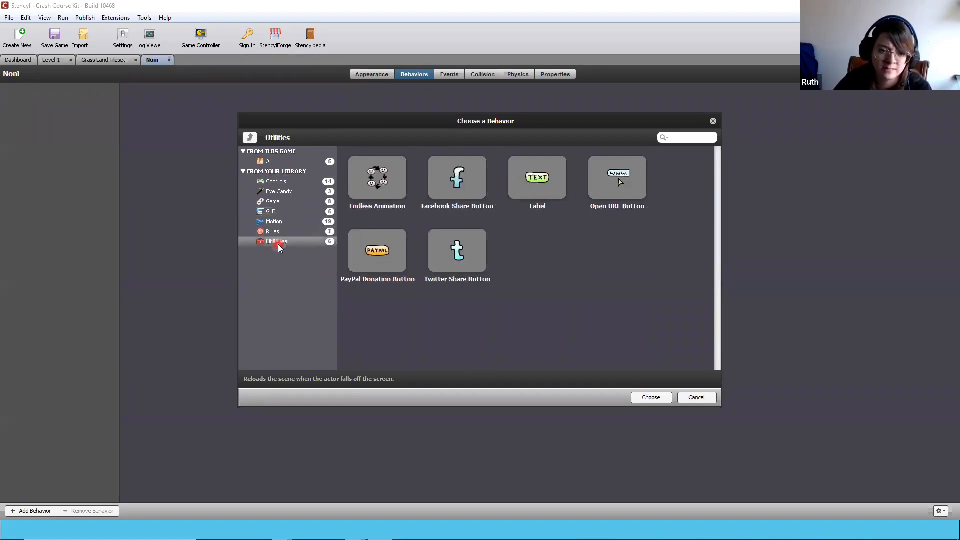
{"action": "left_click", "coordinate": [282, 212]}
{"action": "left_click", "coordinate": [284, 182]}
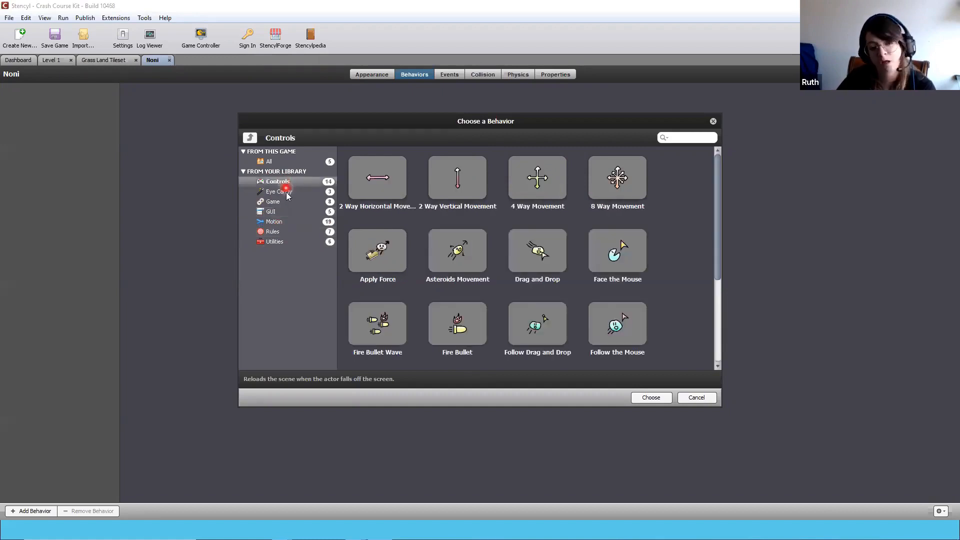
{"action": "left_click", "coordinate": [280, 192]}
{"action": "left_click", "coordinate": [282, 208]}
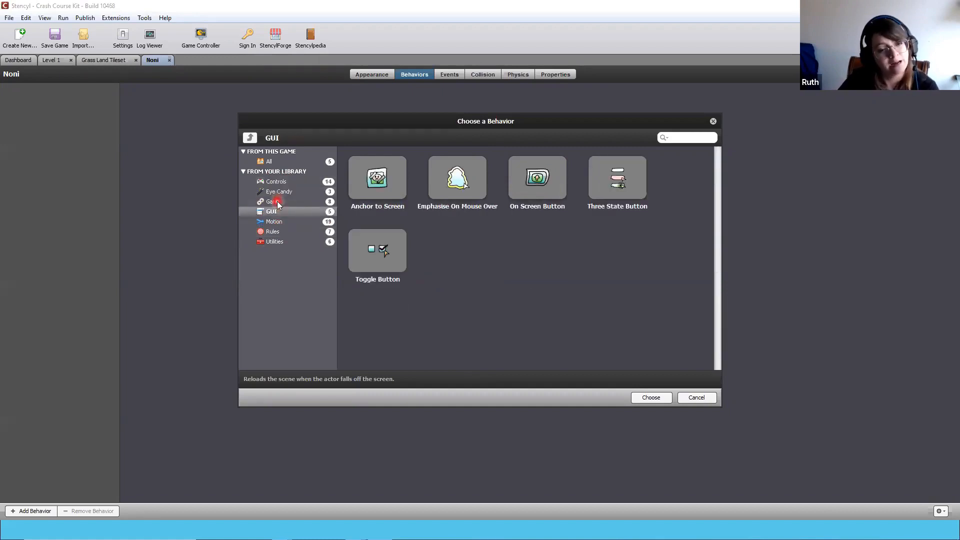
{"action": "left_click", "coordinate": [277, 201]}
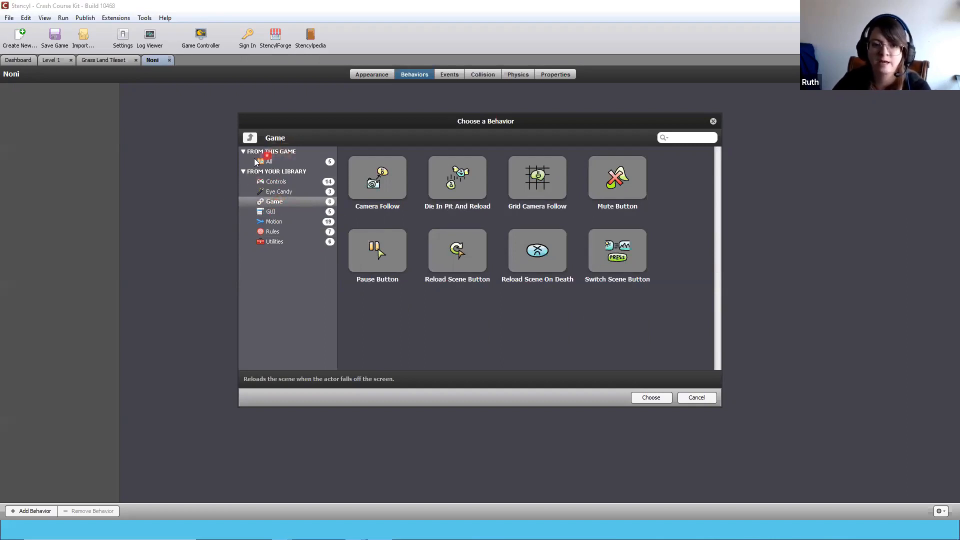
Add the Walking behavior from this game's own behaviors to the Noni actor
{"action": "left_click", "coordinate": [271, 161]}
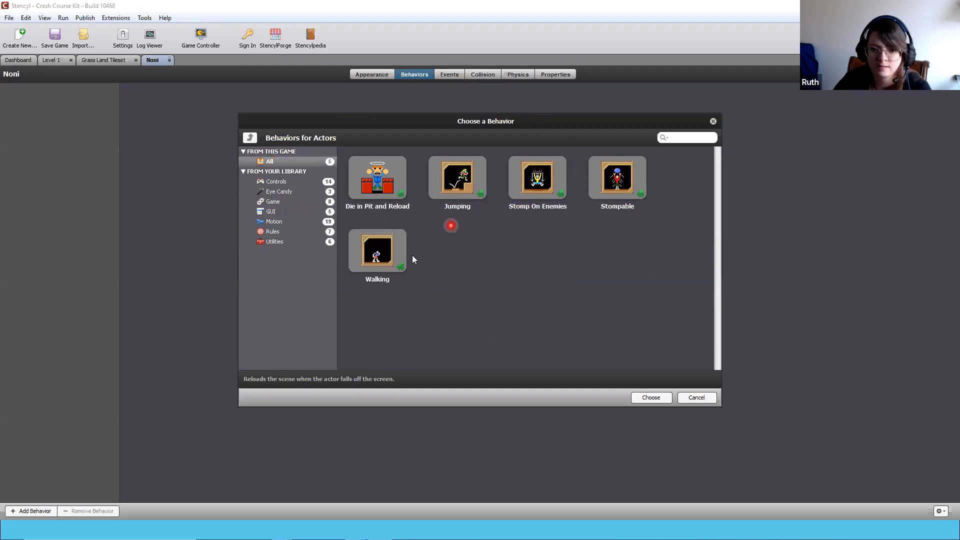
{"action": "left_click", "coordinate": [376, 254]}
{"action": "left_click", "coordinate": [650, 398]}
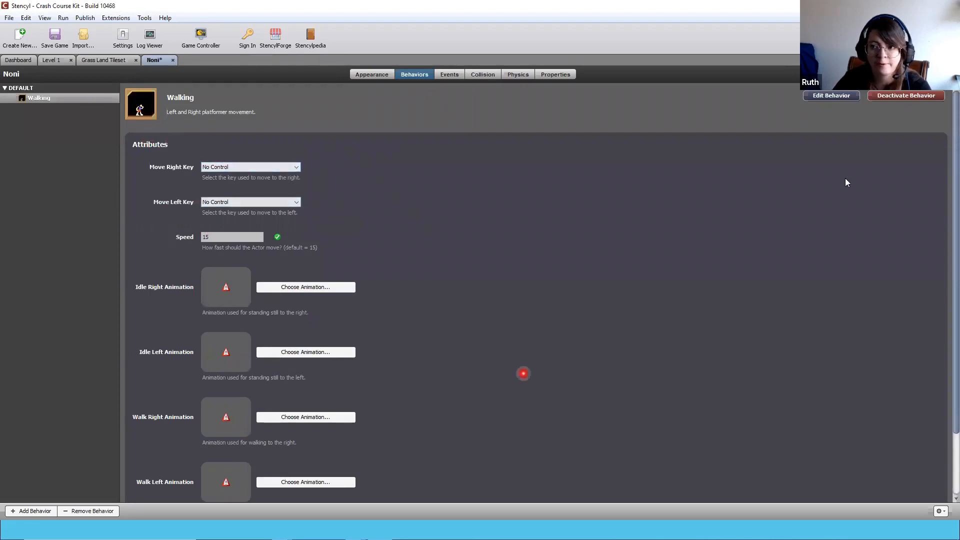
Examine the code blocks in the Walking behavior's Created and Updated events, and return to the Noni actor
{"action": "left_click", "coordinate": [841, 95]}
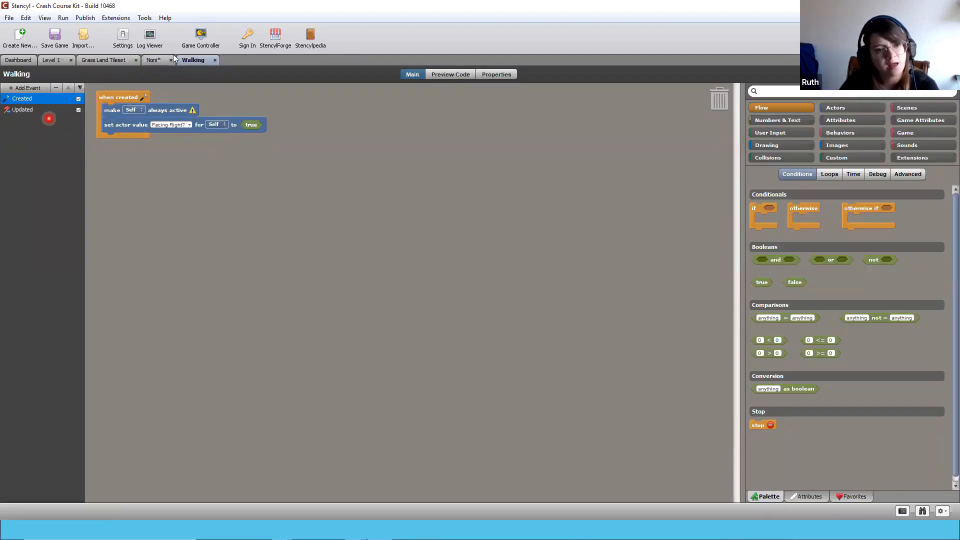
{"action": "left_click", "coordinate": [29, 110]}
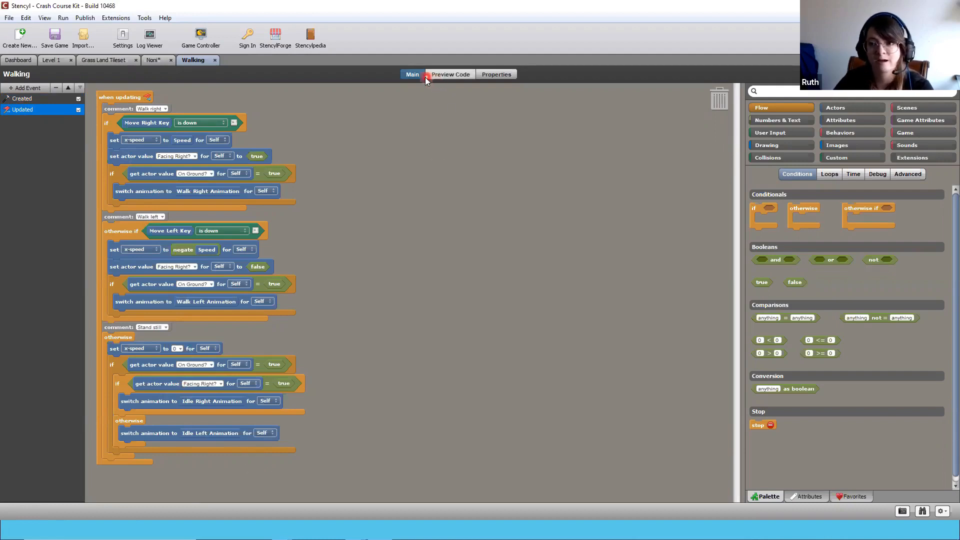
{"action": "left_click", "coordinate": [153, 60]}
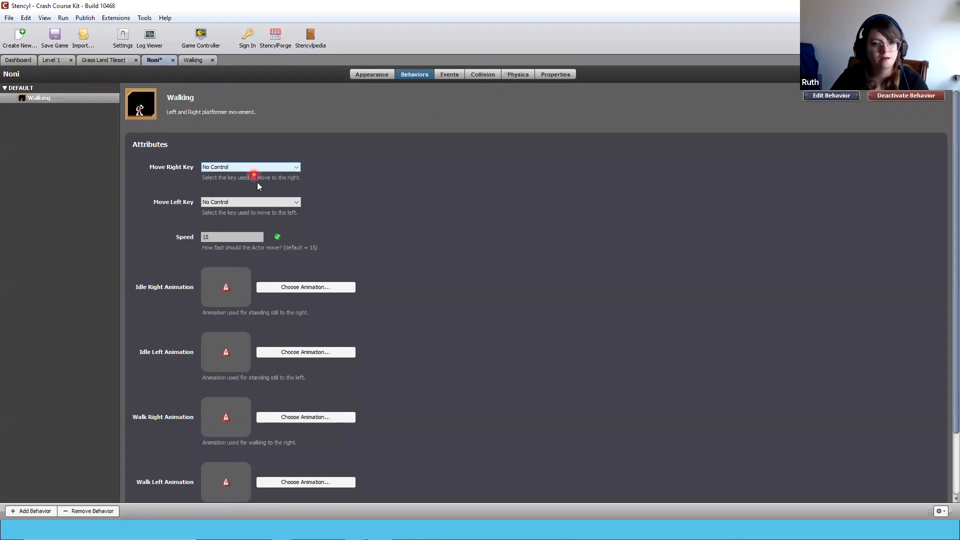
Set the Walking behavior's Move Right Key to right and its Move Left Key to left
{"action": "left_click", "coordinate": [258, 167]}
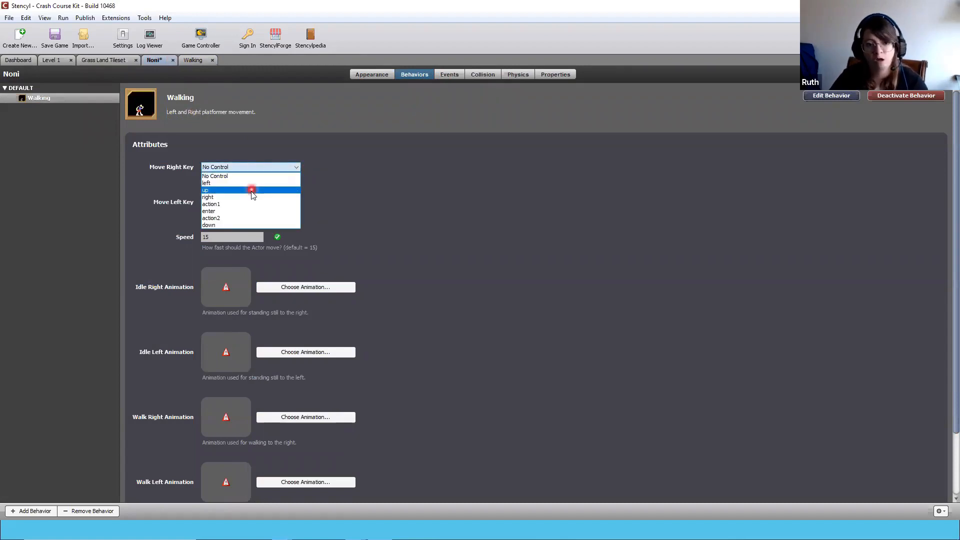
{"action": "left_click", "coordinate": [246, 197]}
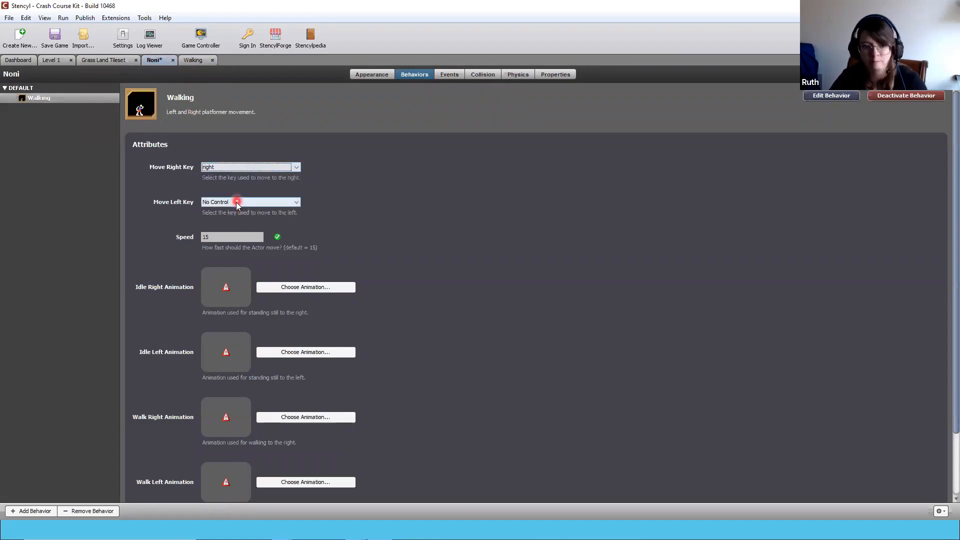
{"action": "left_click", "coordinate": [236, 202]}
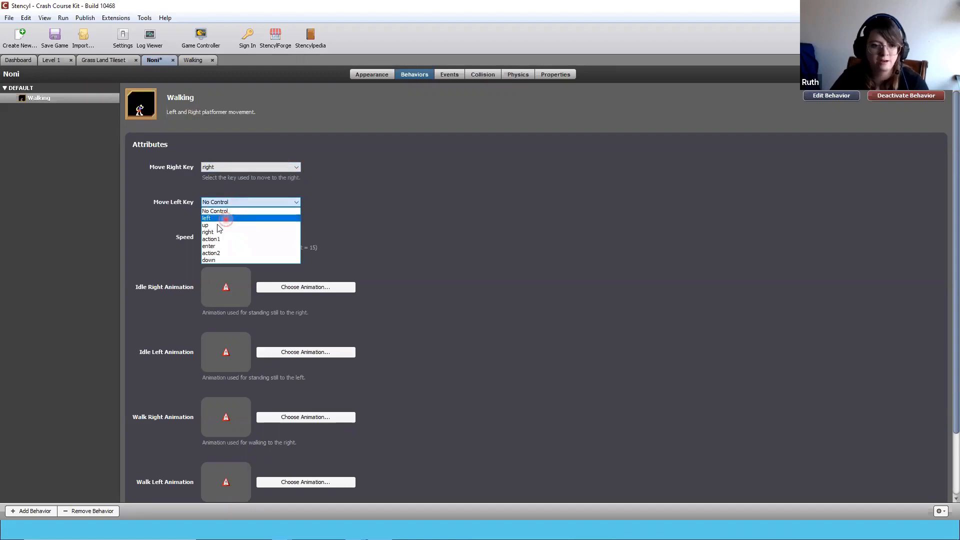
{"action": "left_click", "coordinate": [225, 219]}
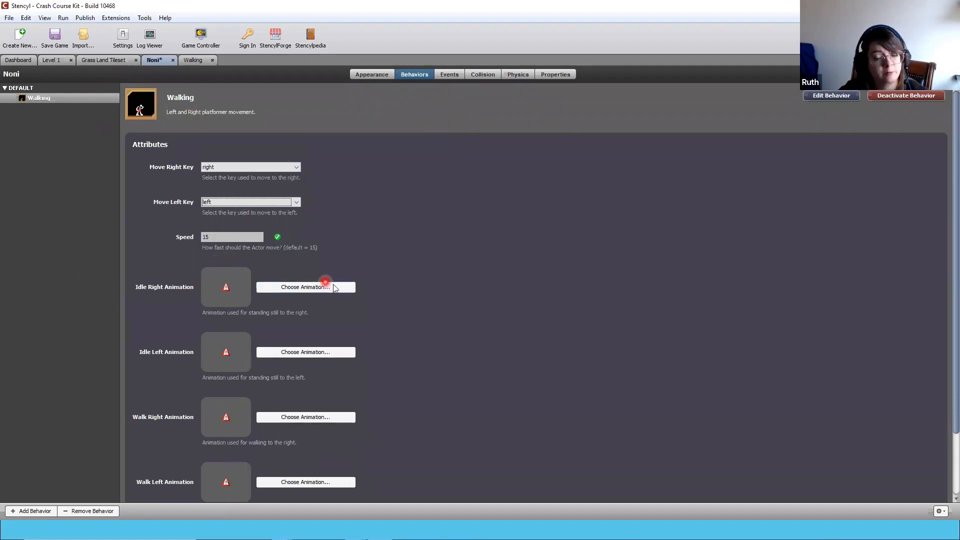
Assign the Idle Right and Idle Left animations to the matching idle attributes of the Walking behavior
{"action": "left_click", "coordinate": [307, 287]}
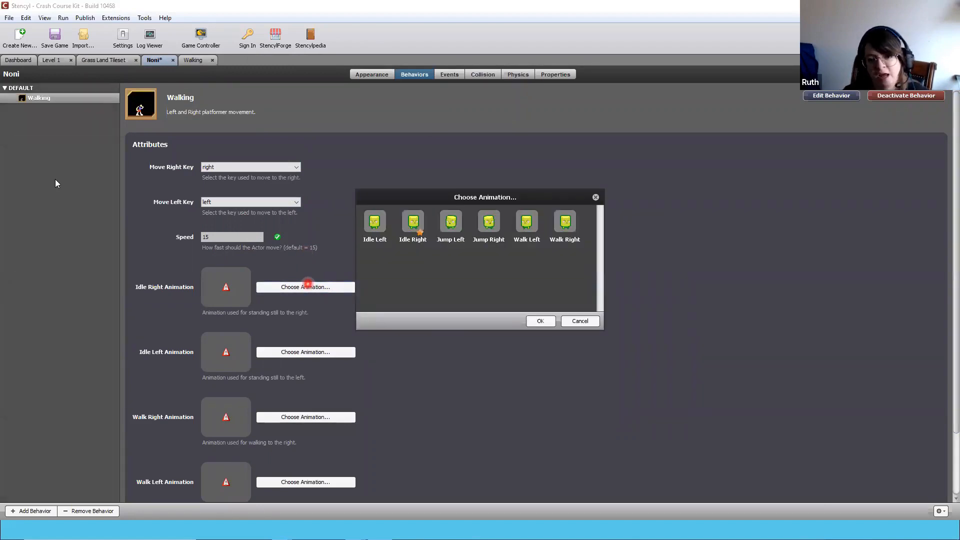
{"action": "left_click", "coordinate": [413, 222]}
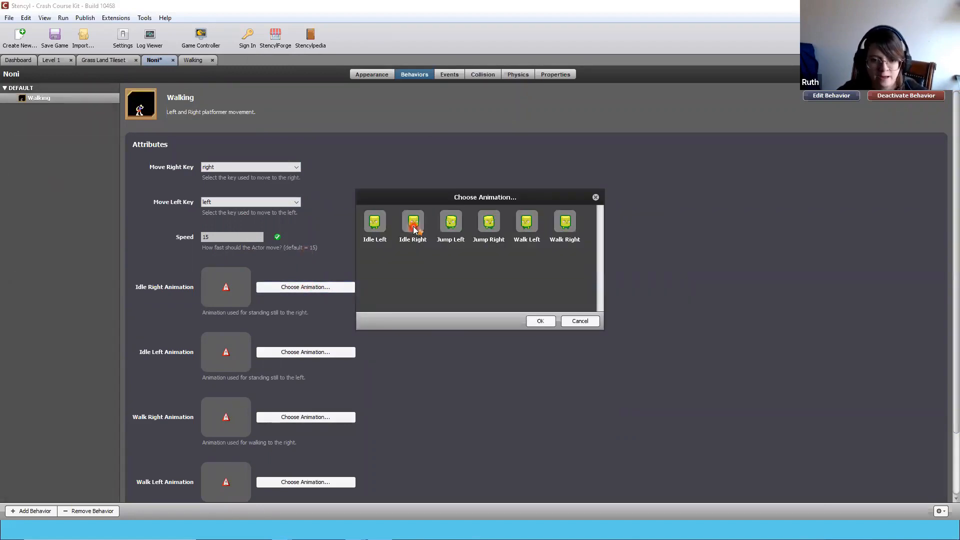
{"action": "left_click", "coordinate": [414, 227]}
{"action": "left_click", "coordinate": [536, 323]}
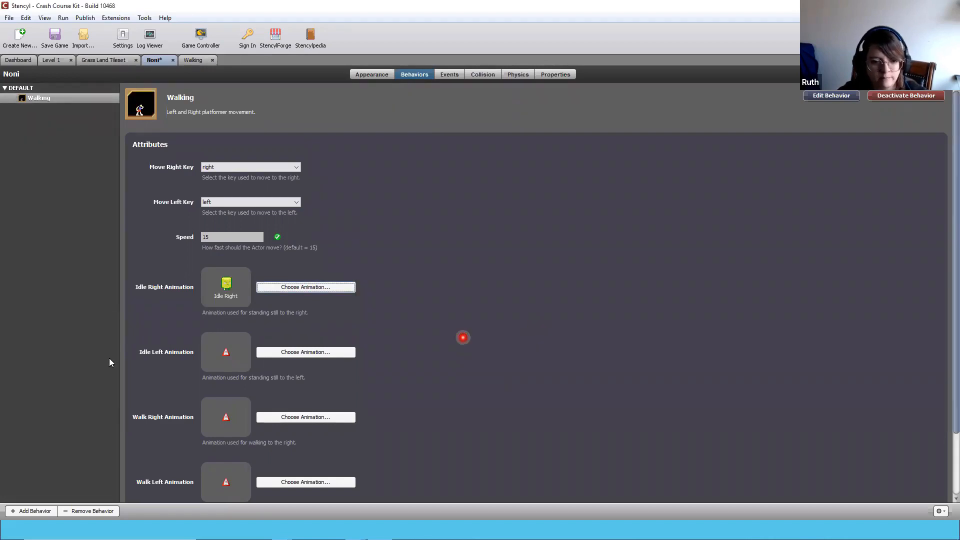
{"action": "left_click", "coordinate": [310, 352]}
{"action": "left_click", "coordinate": [369, 244]}
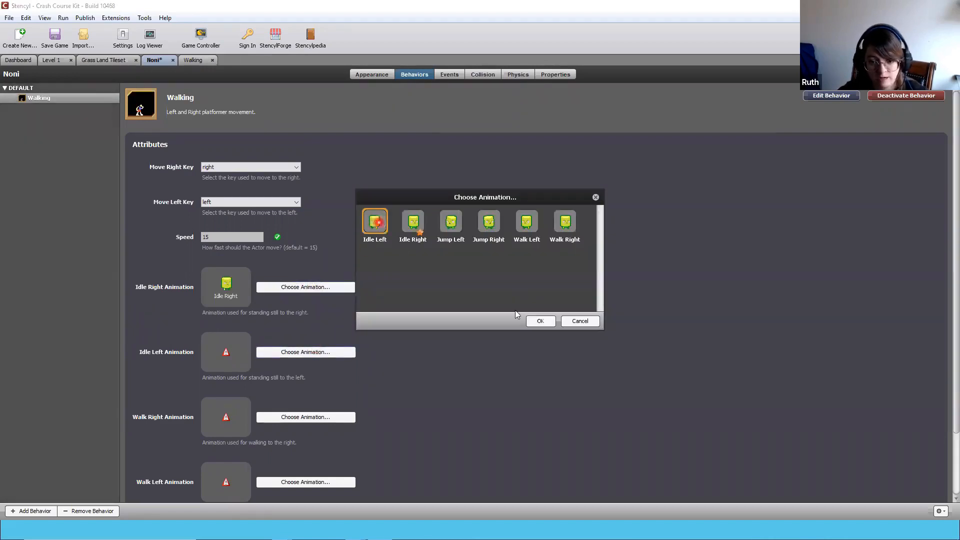
{"action": "left_click", "coordinate": [539, 322]}
Assign the Walk Right and Walk Left animations to the matching walk attributes of the Walking behavior and save the game
{"action": "scroll", "coordinate": [264, 356], "scroll_direction": "down", "scroll_amount": 3}
{"action": "scroll", "coordinate": [264, 356], "scroll_direction": "down", "scroll_amount": 3}
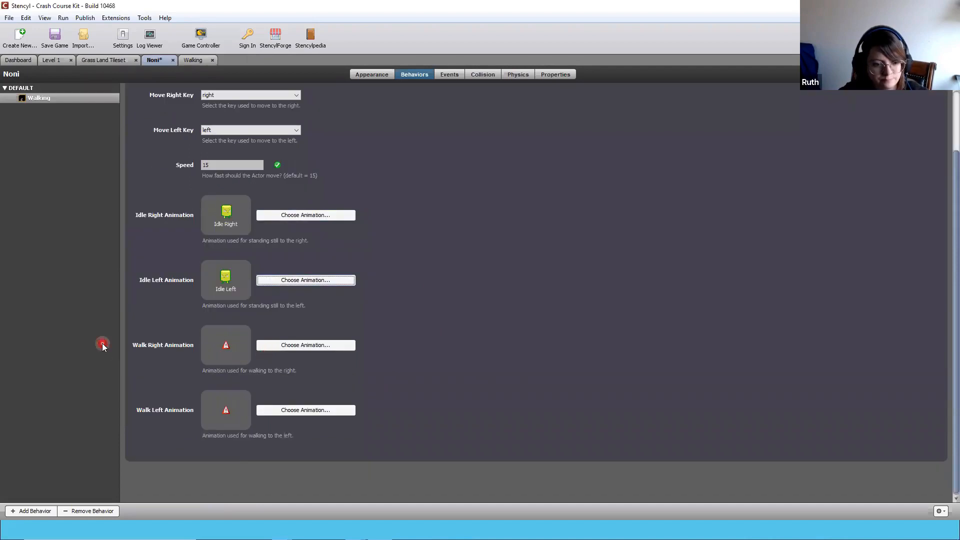
{"action": "left_click", "coordinate": [314, 345]}
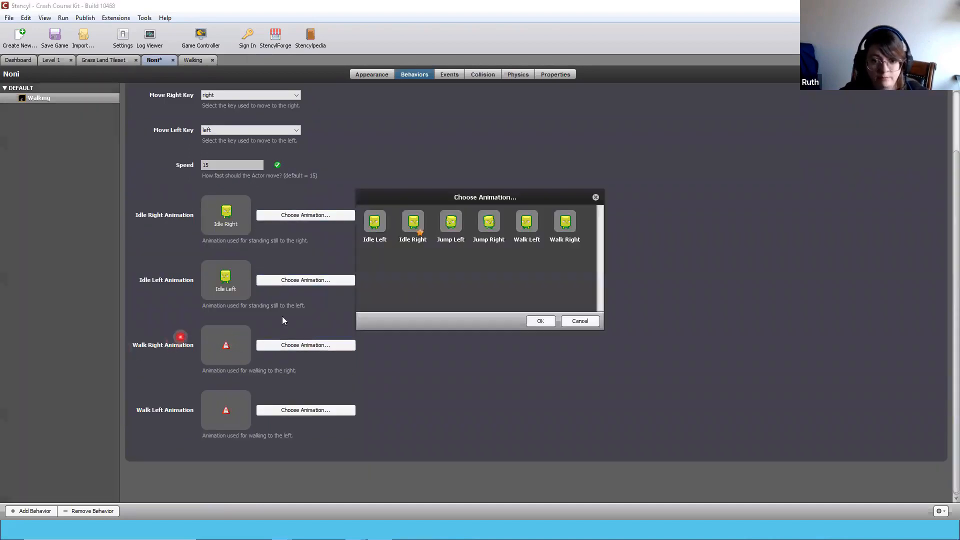
{"action": "left_click", "coordinate": [569, 231]}
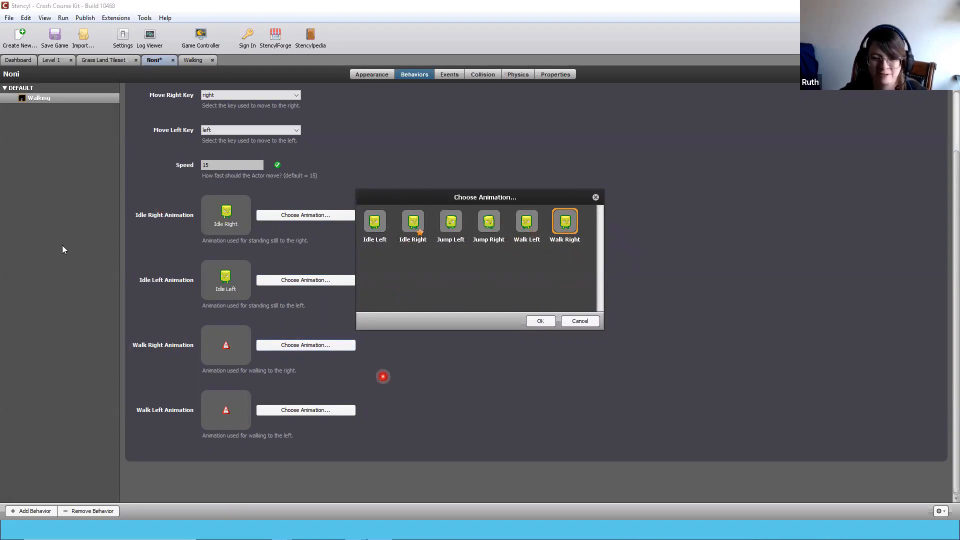
{"action": "left_click", "coordinate": [546, 321]}
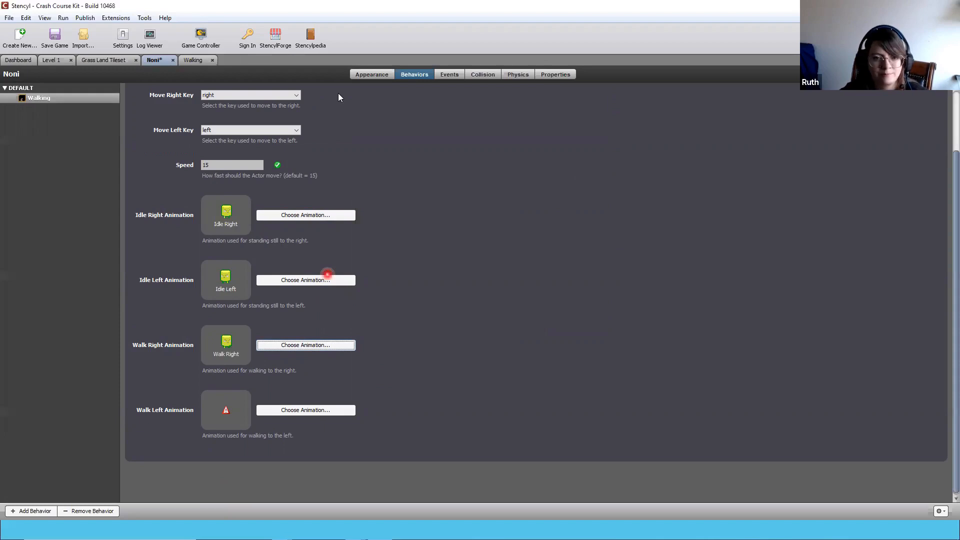
{"action": "left_click", "coordinate": [284, 411]}
{"action": "left_click", "coordinate": [526, 223]}
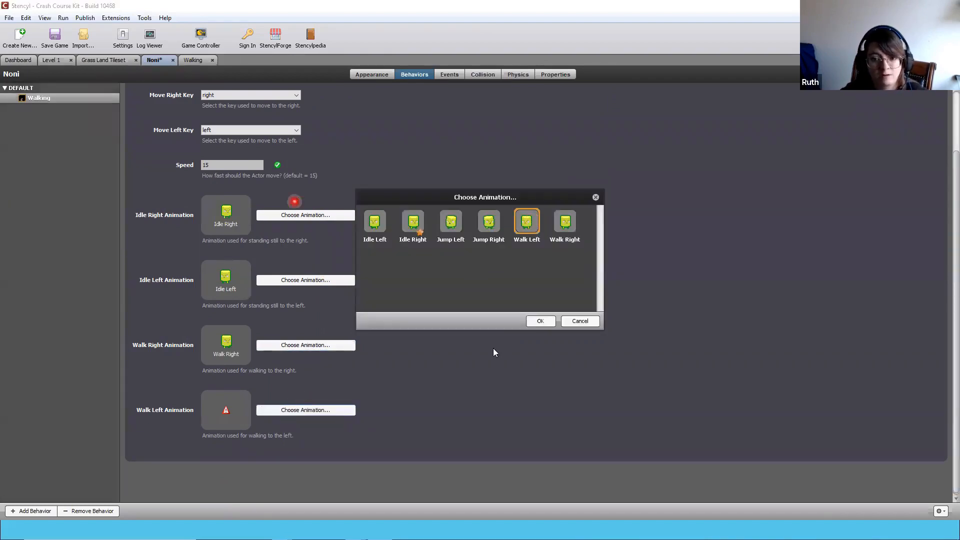
{"action": "left_click", "coordinate": [541, 321]}
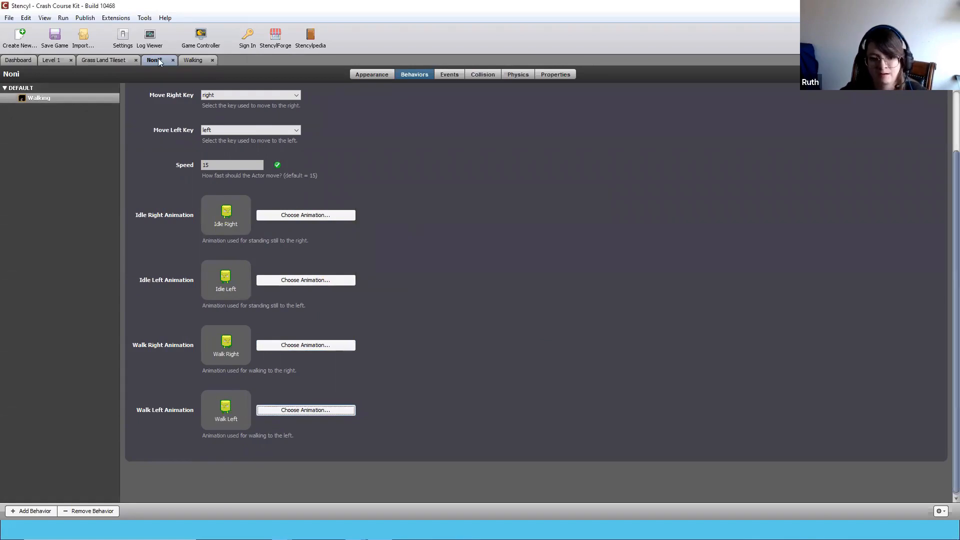
{"action": "scroll", "coordinate": [596, 374], "scroll_direction": "up", "scroll_amount": 3}
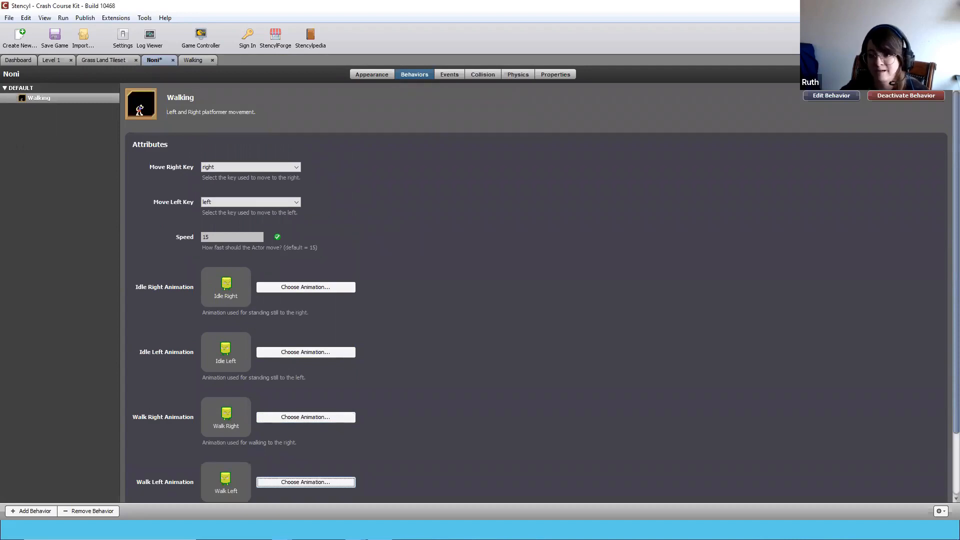
{"action": "key", "text": "ctrl+s"}
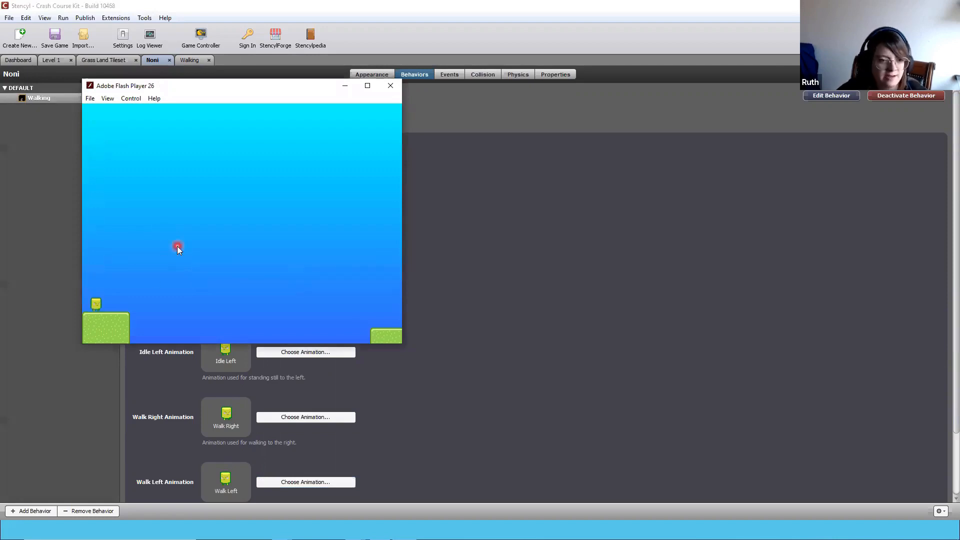
Test Noni's left and right walking in the running game, including off the platform's edge, and close the test game
{"action": "key", "text": "Right"}
{"action": "key", "text": "Left"}
{"action": "key", "text": "Right"}
{"action": "key", "text": "Left"}
{"action": "key", "text": "Right"}
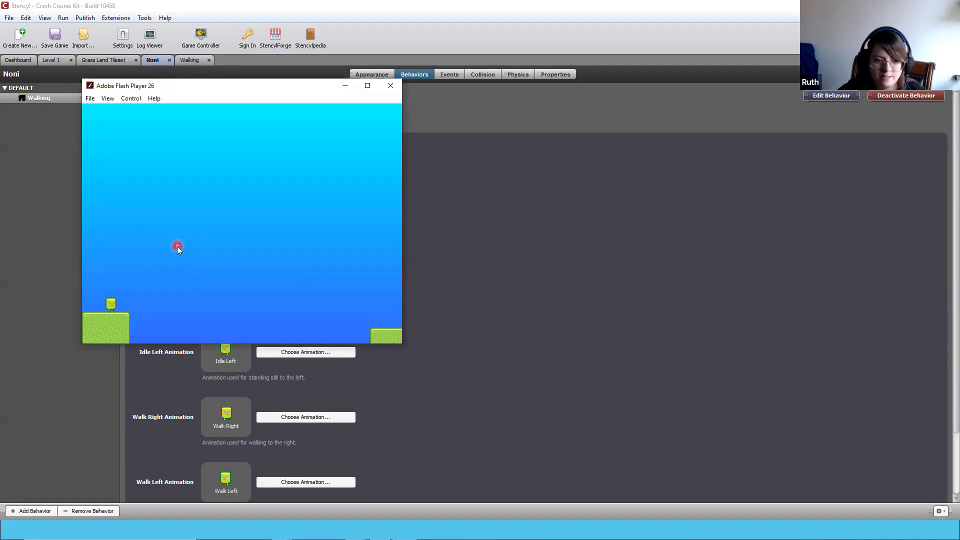
{"action": "key", "text": "Left"}
{"action": "key", "text": "Right"}
{"action": "key", "text": "Left"}
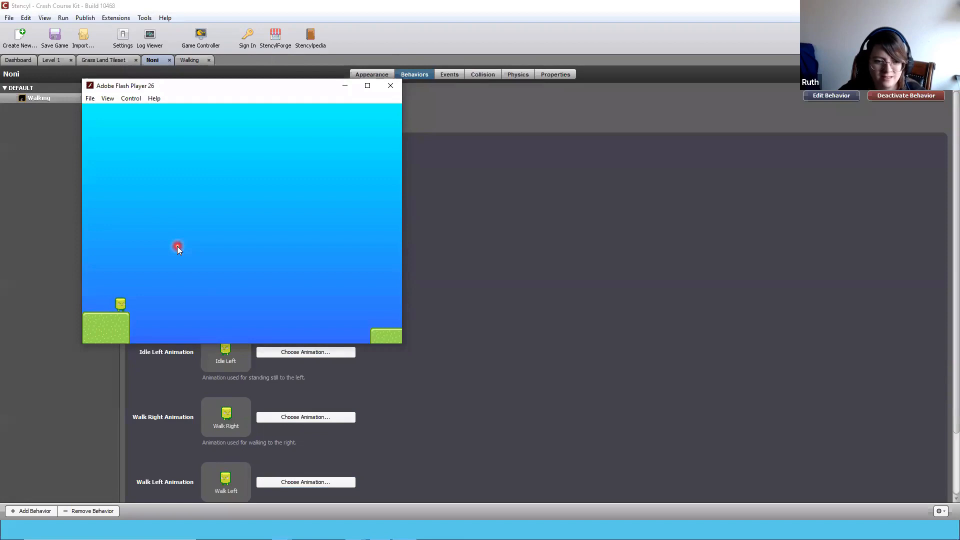
{"action": "key", "text": "Right"}
{"action": "key", "text": "Left"}
{"action": "key", "text": "Right"}
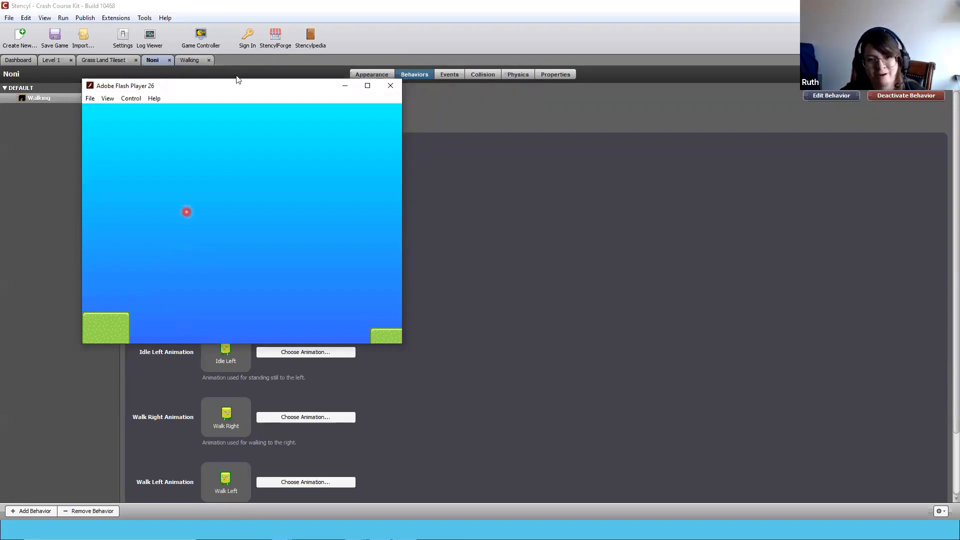
{"action": "left_click", "coordinate": [391, 86]}
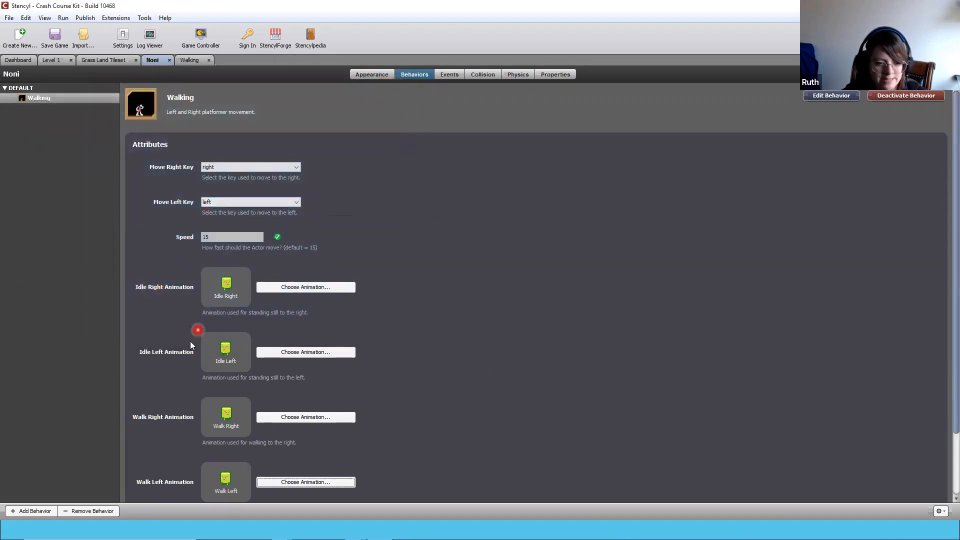
{"action": "scroll", "coordinate": [282, 346], "scroll_direction": "down", "scroll_amount": 2}
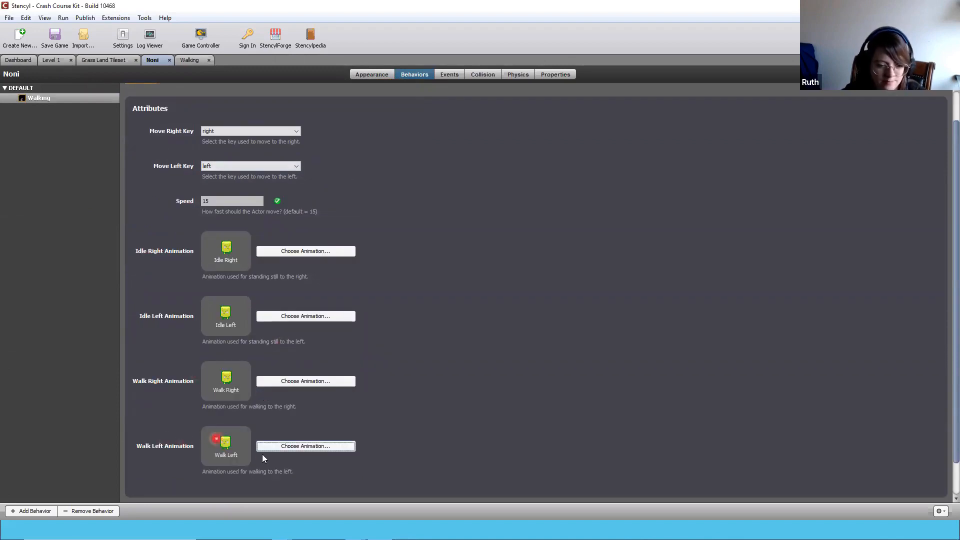
{"action": "scroll", "coordinate": [260, 436], "scroll_direction": "up", "scroll_amount": 2}
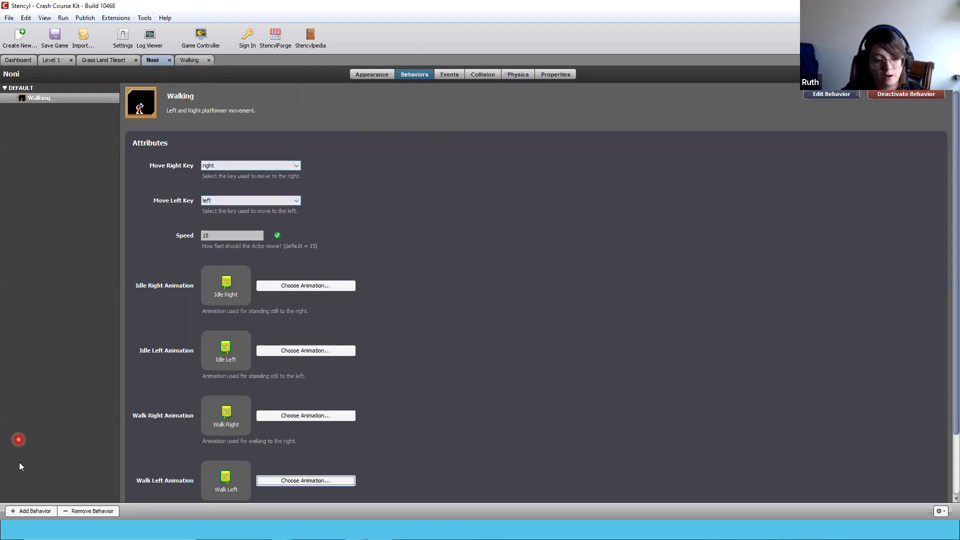
Add this game's Jumping behavior to the Noni actor and set its Jump Key to up
{"action": "left_click", "coordinate": [11, 512]}
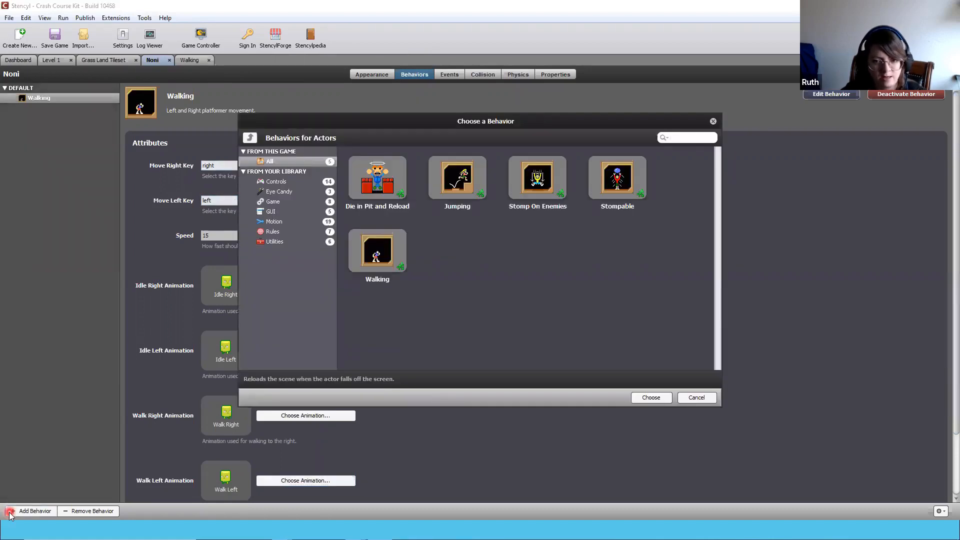
{"action": "left_click", "coordinate": [468, 184]}
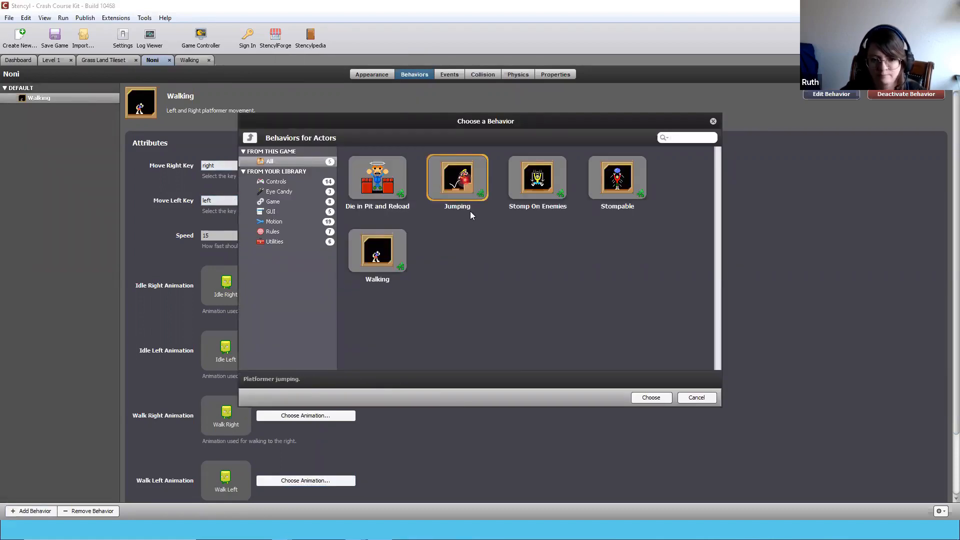
{"action": "left_click", "coordinate": [643, 398]}
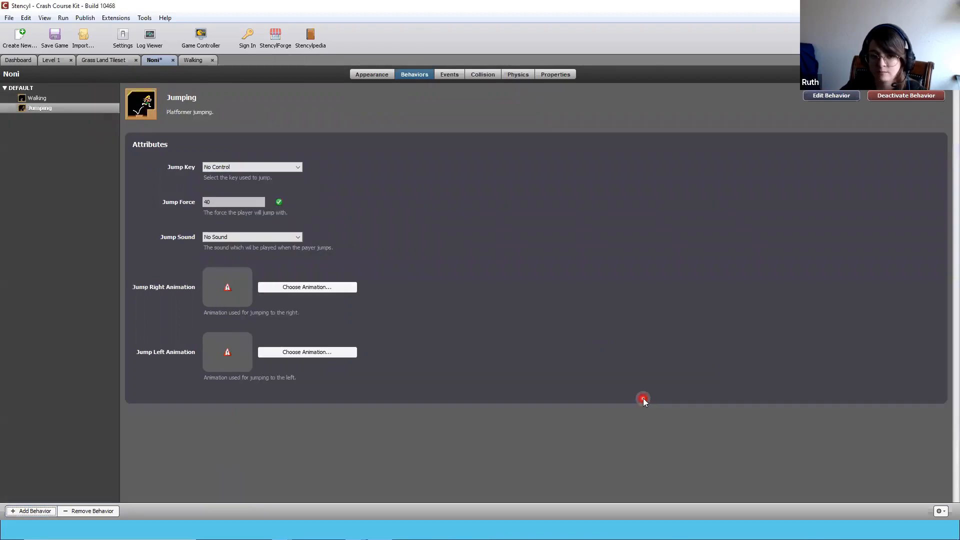
{"action": "left_click", "coordinate": [241, 166]}
{"action": "left_click", "coordinate": [240, 190]}
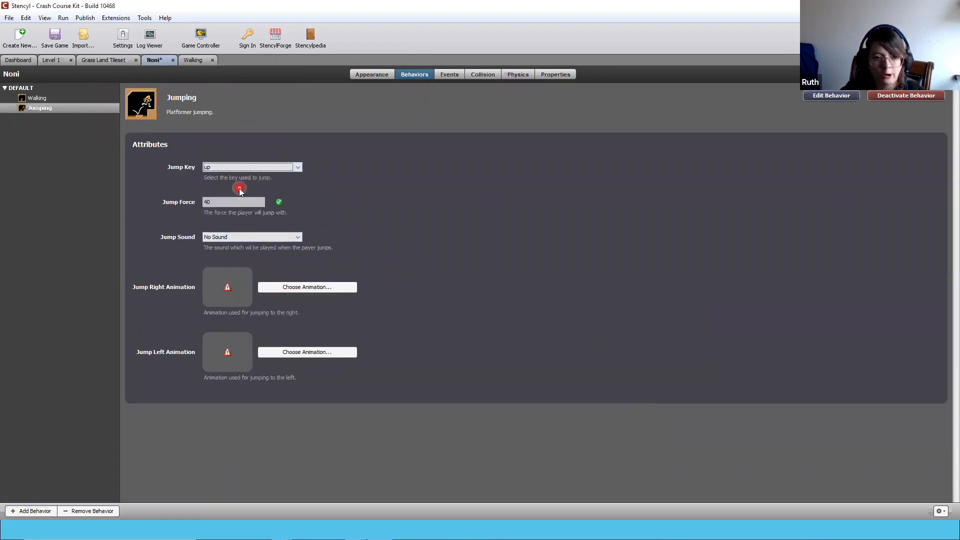
Review which keyboard keys are assigned to the game's controls in the game settings, leaving them as they are
{"action": "left_click", "coordinate": [286, 167]}
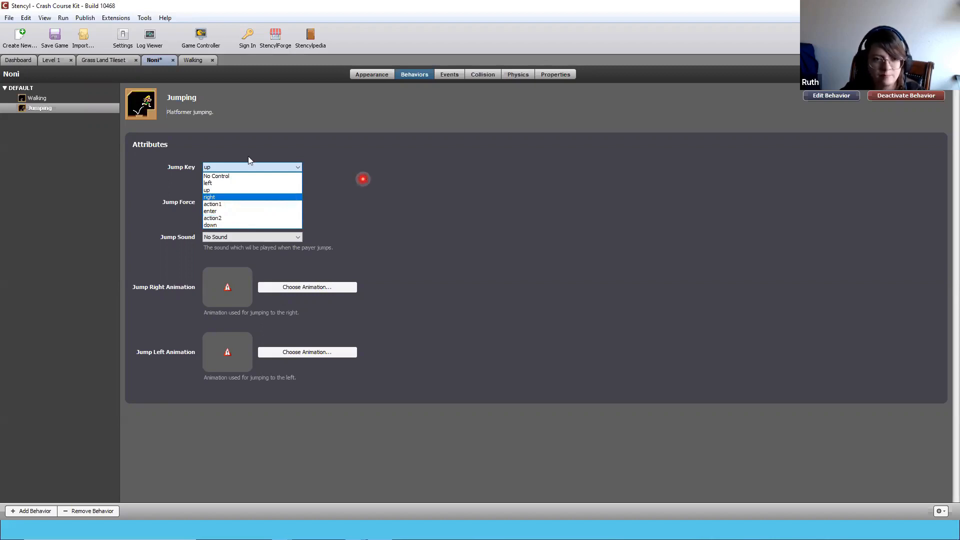
{"action": "left_click", "coordinate": [121, 36]}
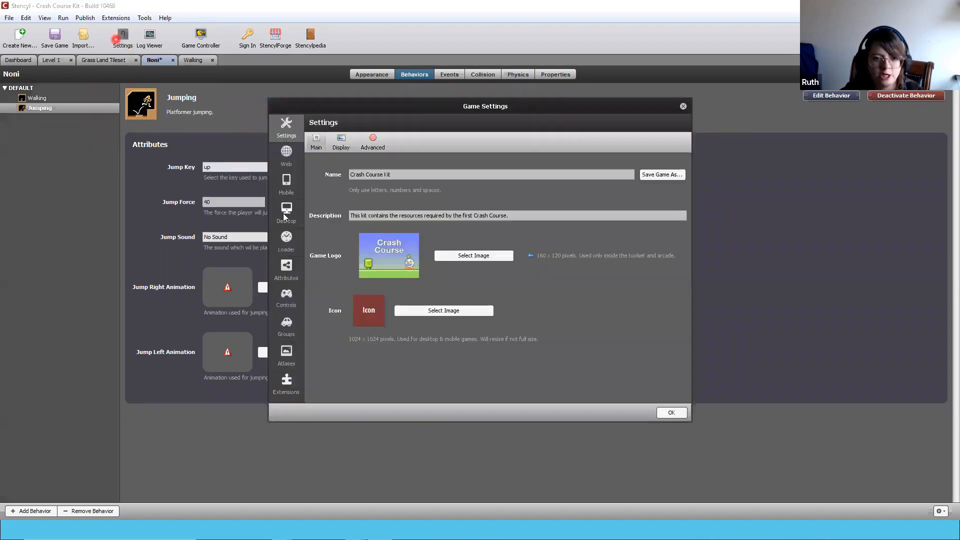
{"action": "left_click", "coordinate": [287, 299]}
{"action": "left_click", "coordinate": [322, 277]}
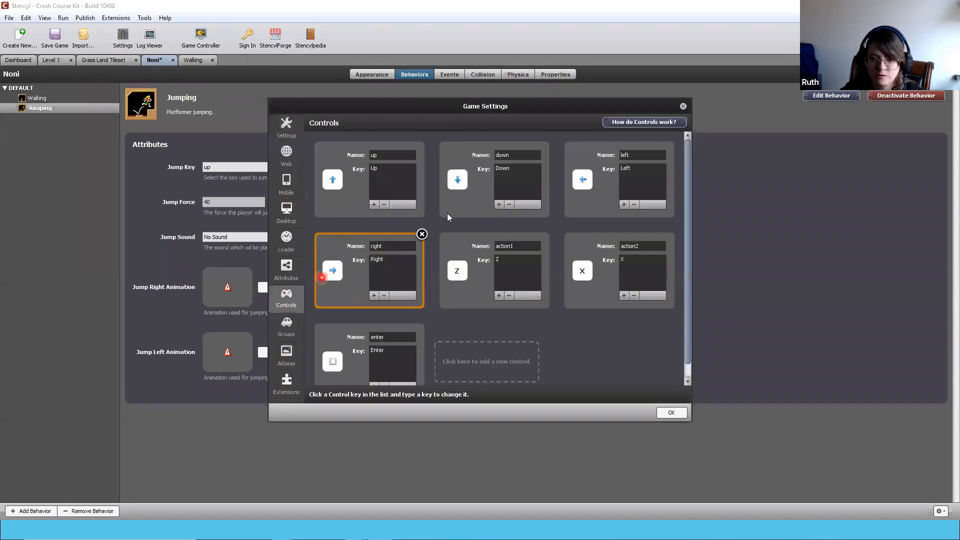
{"action": "left_click", "coordinate": [684, 106]}
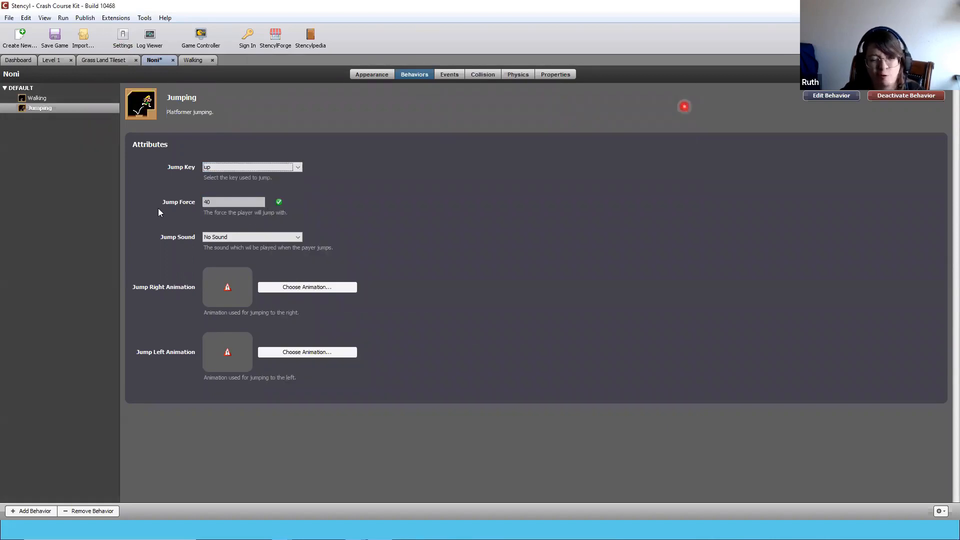
Set the Jump Sound of Noni's Jumping behavior to Jump
{"action": "left_click", "coordinate": [155, 208]}
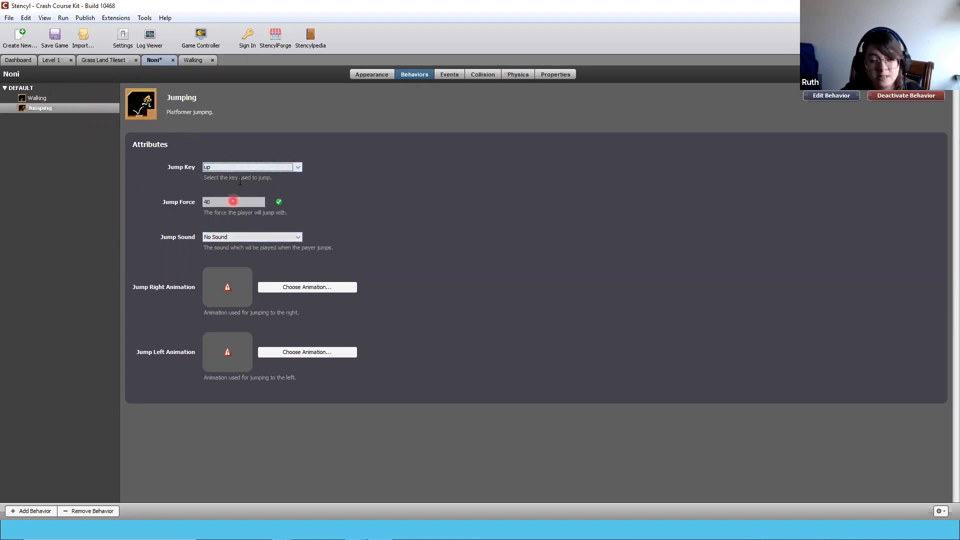
{"action": "left_click", "coordinate": [230, 236]}
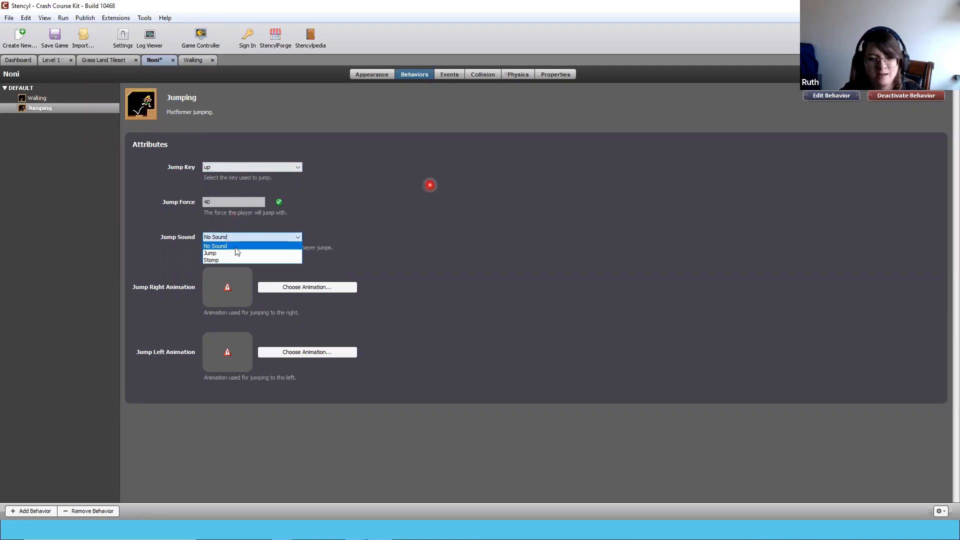
{"action": "left_click", "coordinate": [223, 253]}
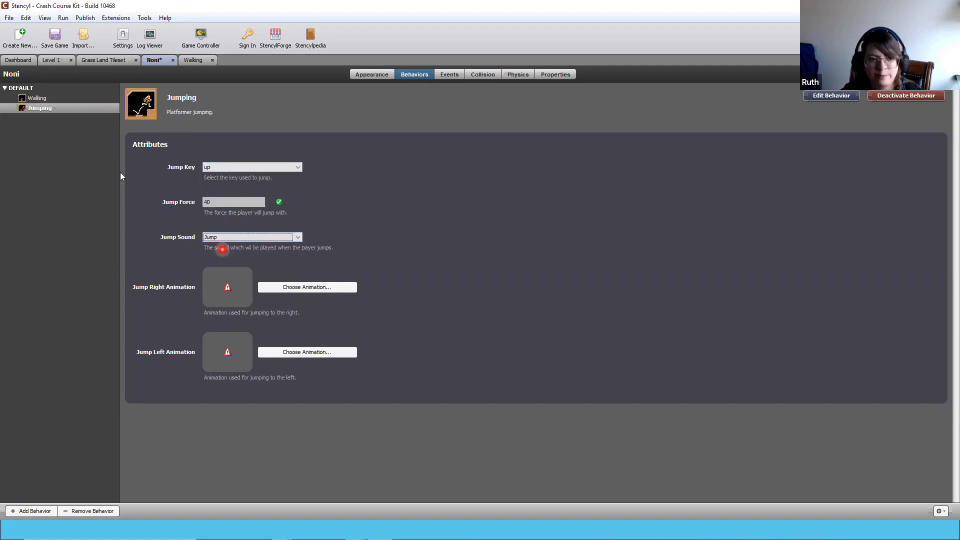
Check the game's sound resources, and return to Noni's Jumping behavior with the Walking behavior editor closed
{"action": "left_click", "coordinate": [20, 60]}
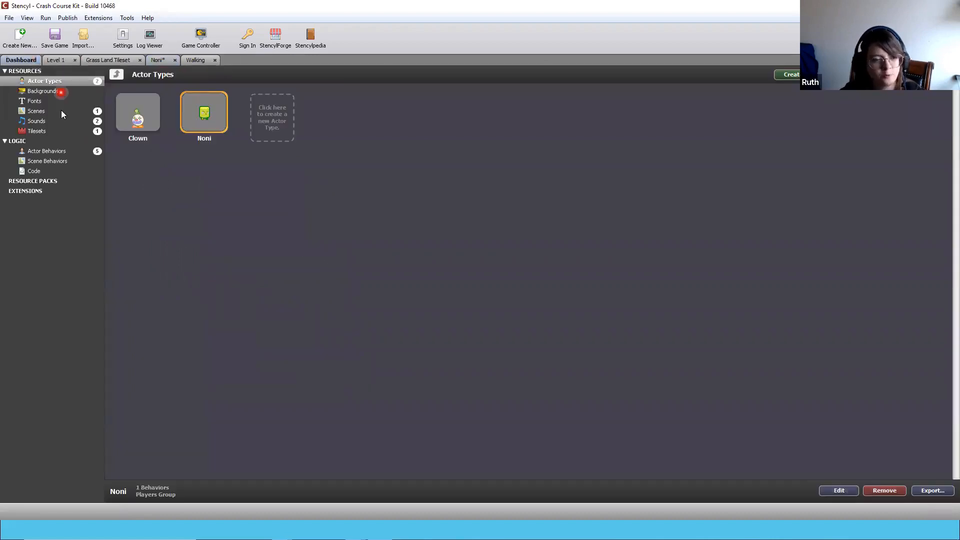
{"action": "left_click", "coordinate": [38, 121]}
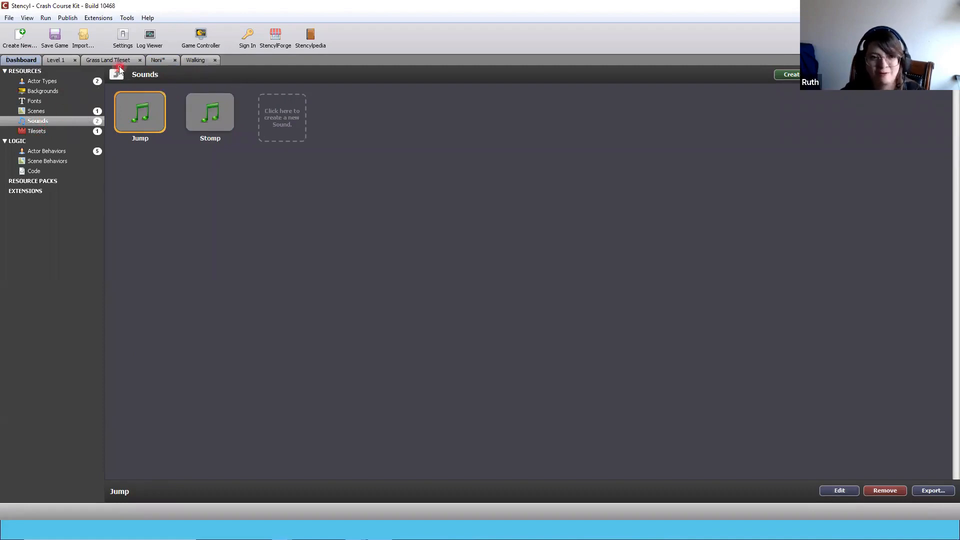
{"action": "left_click", "coordinate": [155, 60]}
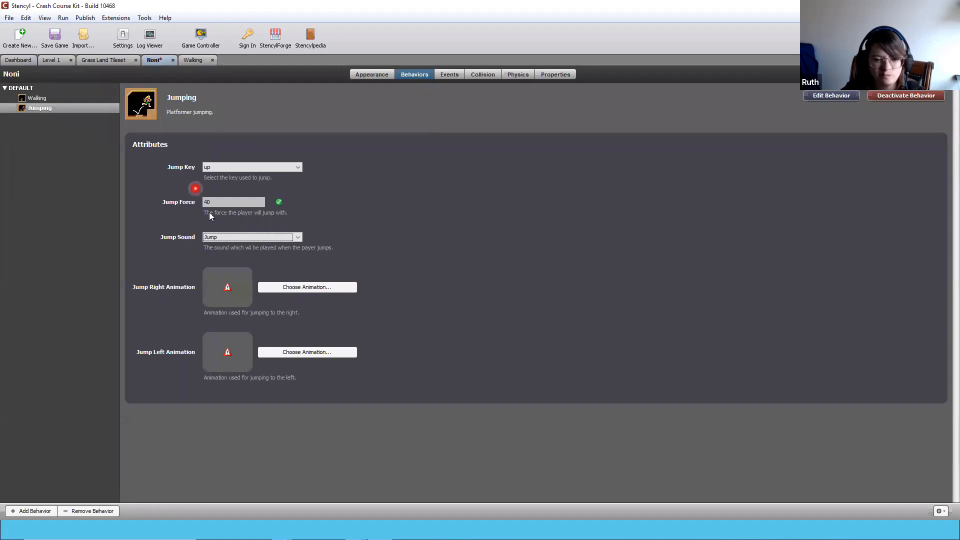
{"action": "left_click", "coordinate": [213, 60]}
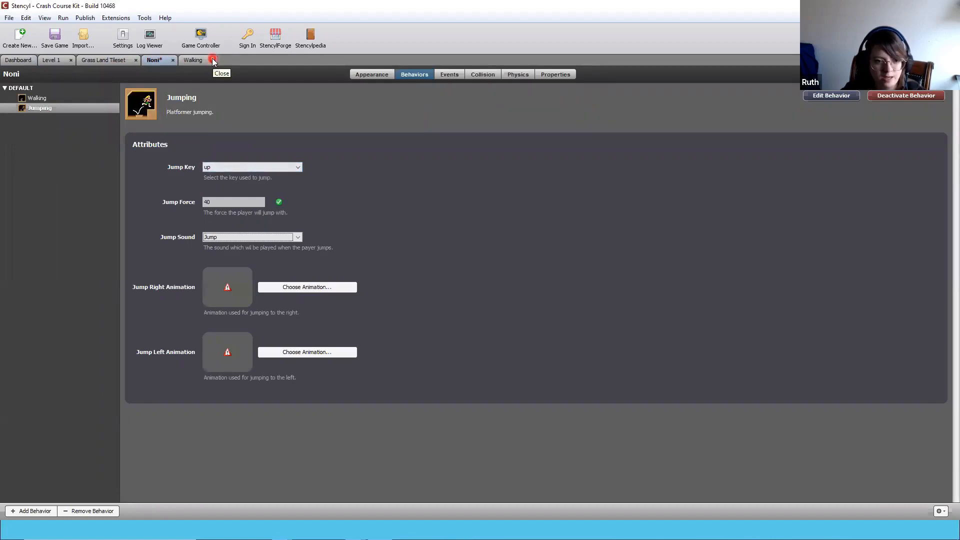
Assign the Walk Right animation to Jump Right Animation and Jump Left to Jump Left Animation, and save the game
{"action": "left_click", "coordinate": [328, 287]}
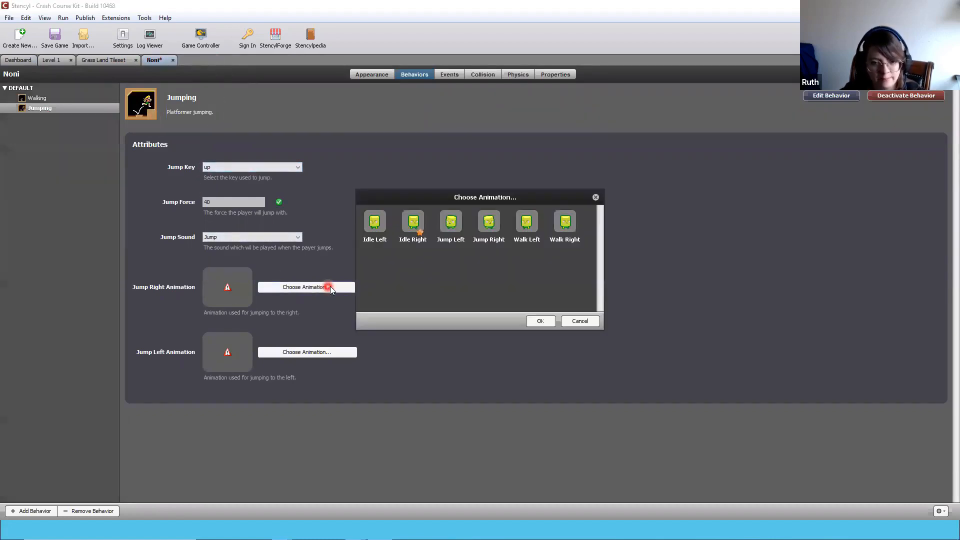
{"action": "left_click", "coordinate": [413, 244]}
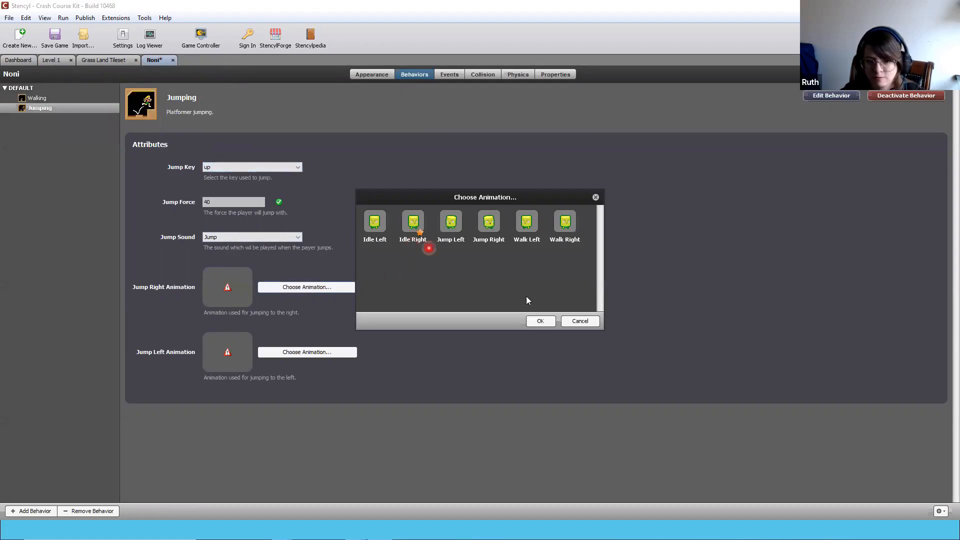
{"action": "left_click", "coordinate": [564, 221]}
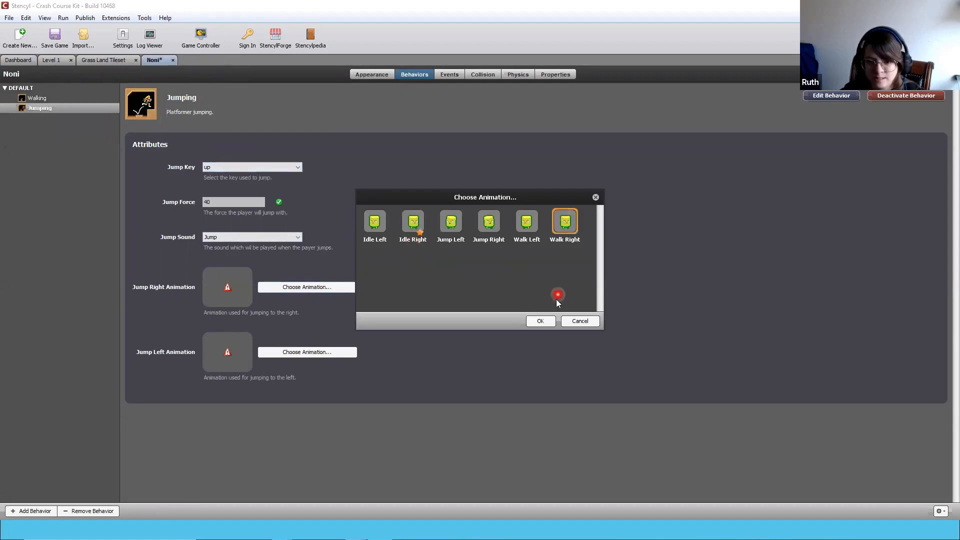
{"action": "left_click", "coordinate": [540, 321]}
{"action": "left_click", "coordinate": [280, 351]}
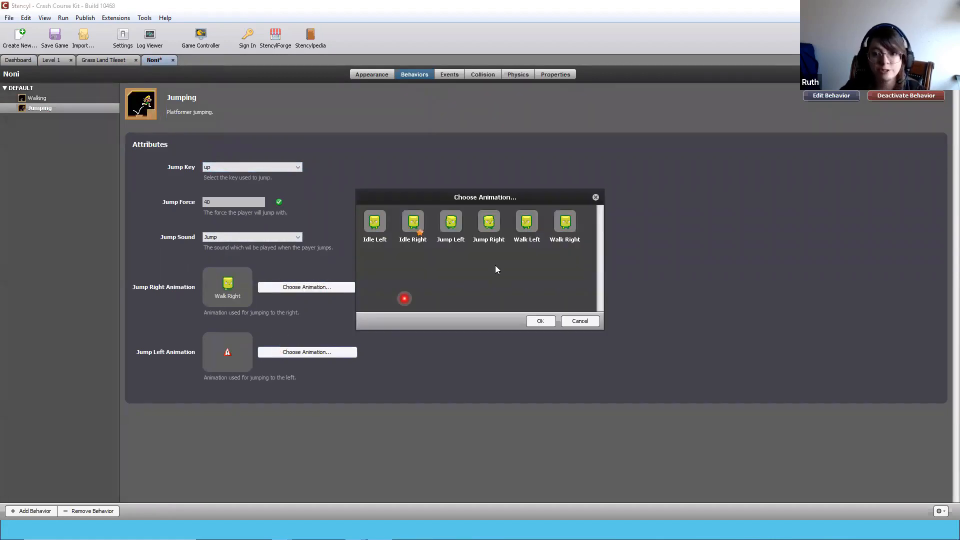
{"action": "left_click", "coordinate": [478, 231]}
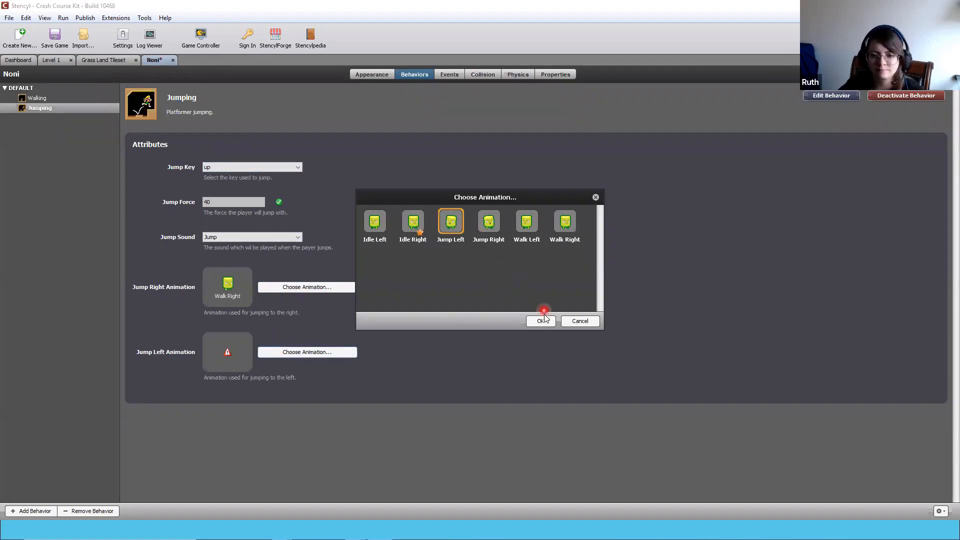
{"action": "left_click", "coordinate": [541, 320]}
{"action": "left_click", "coordinate": [574, 100]}
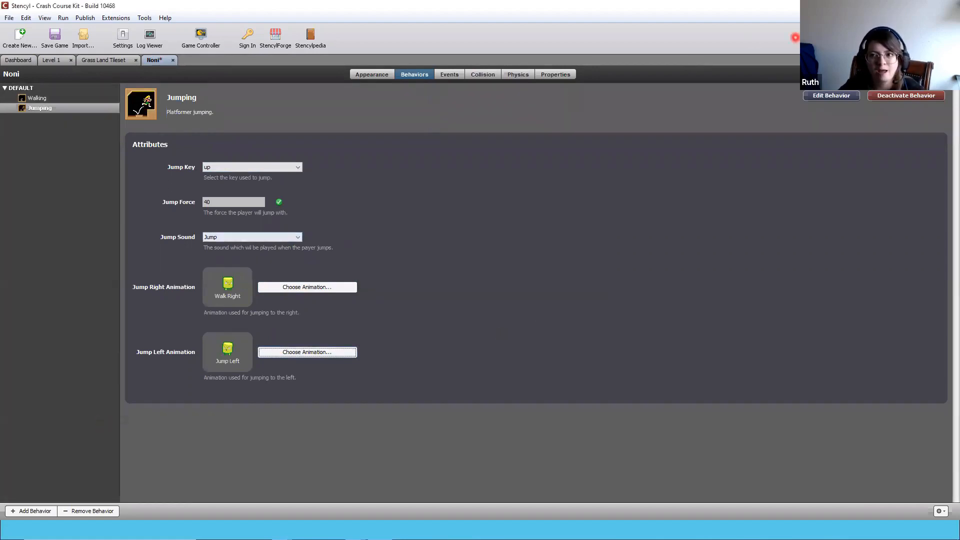
{"action": "key", "text": "ctrl+s"}
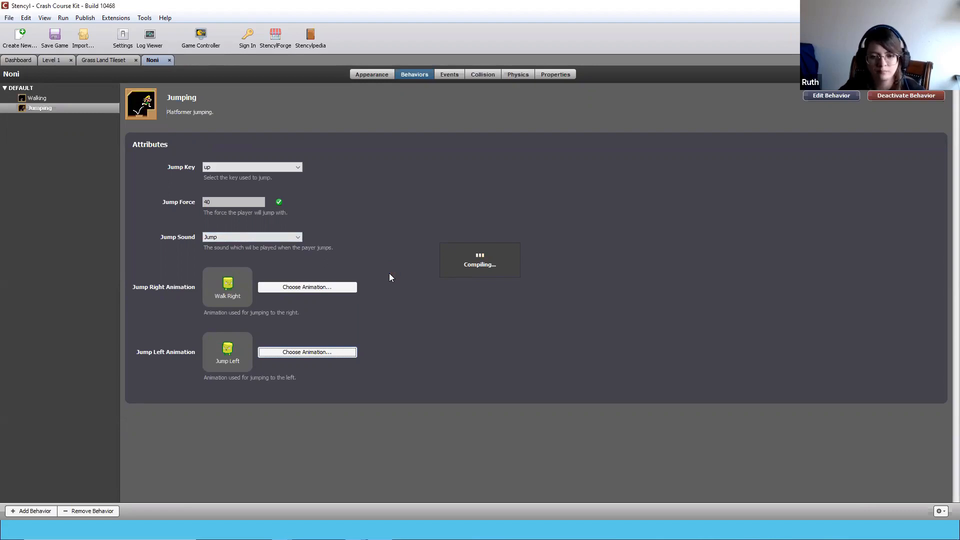
Test Noni's jumping with left and right movement in the running game, and close the test game
{"action": "left_click", "coordinate": [608, 274]}
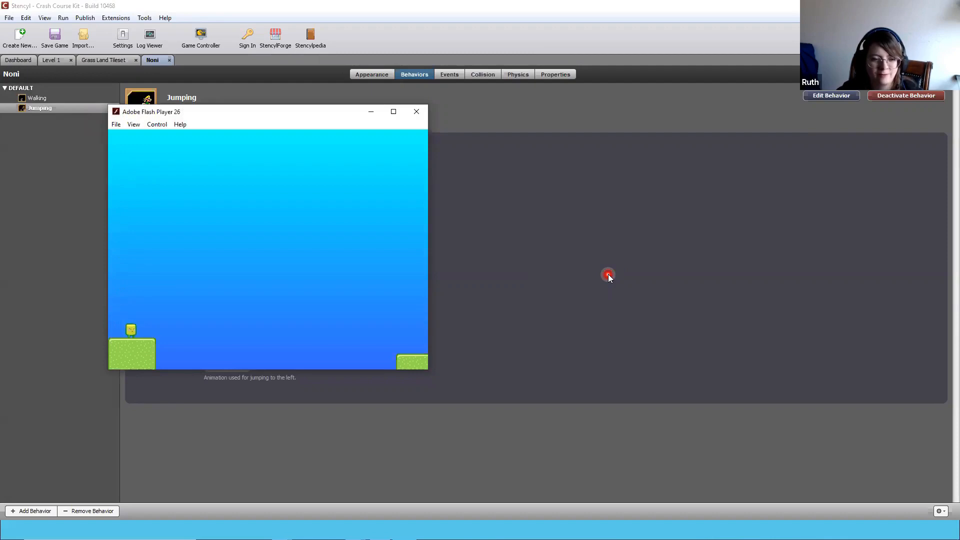
{"action": "key", "text": "Up"}
{"action": "key", "text": "Right"}
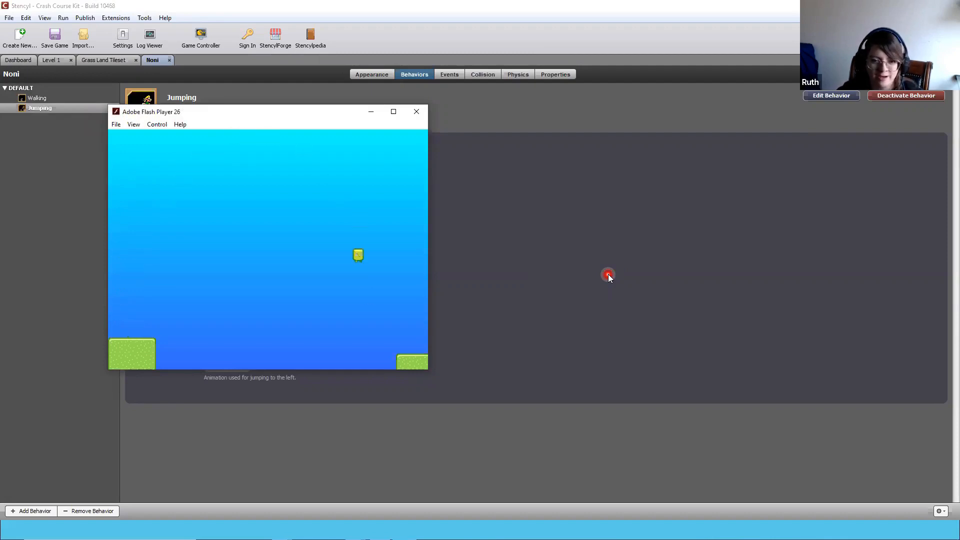
{"action": "key", "text": "Right"}
{"action": "key", "text": "Left"}
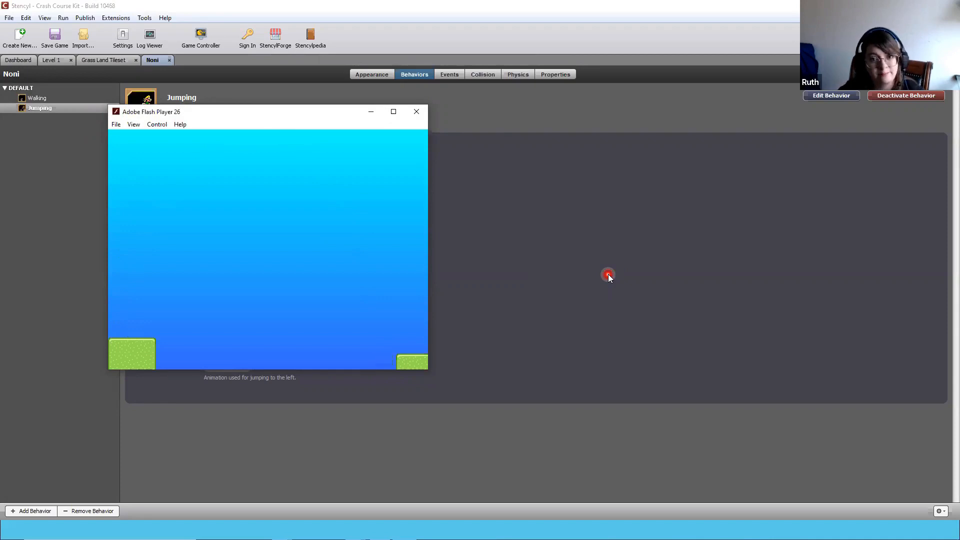
{"action": "left_click", "coordinate": [417, 112]}
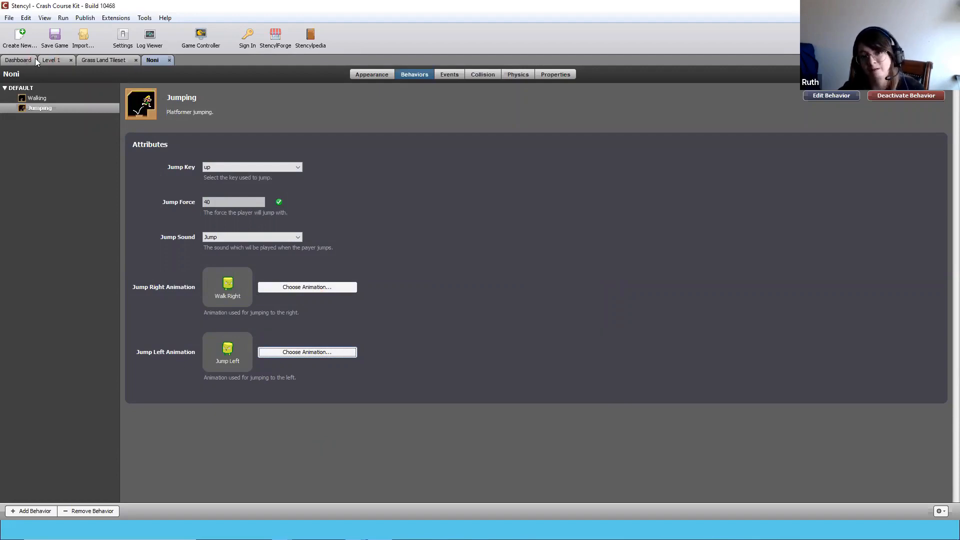
Set the vertical gravity of the Level 1 scene to 50 and save the game
{"action": "left_click", "coordinate": [89, 95]}
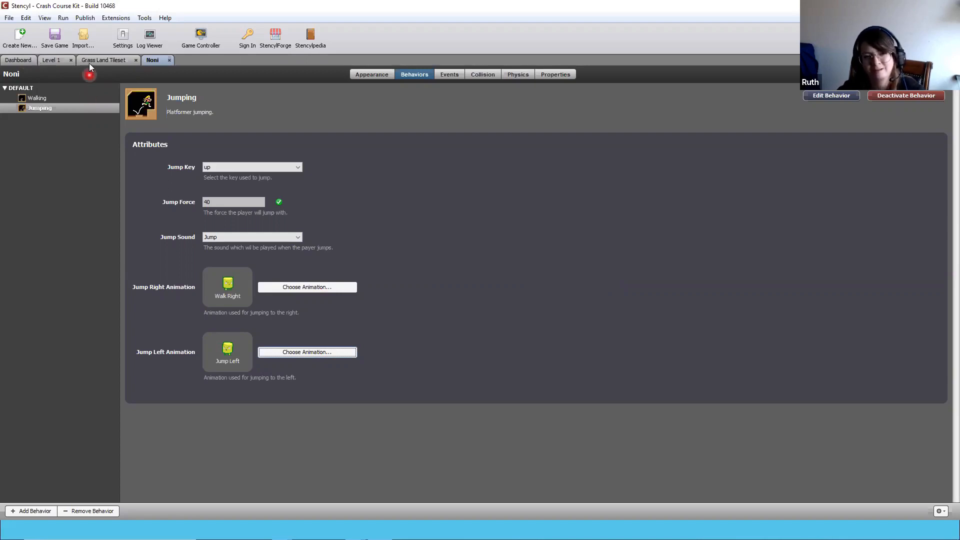
{"action": "left_click", "coordinate": [50, 60]}
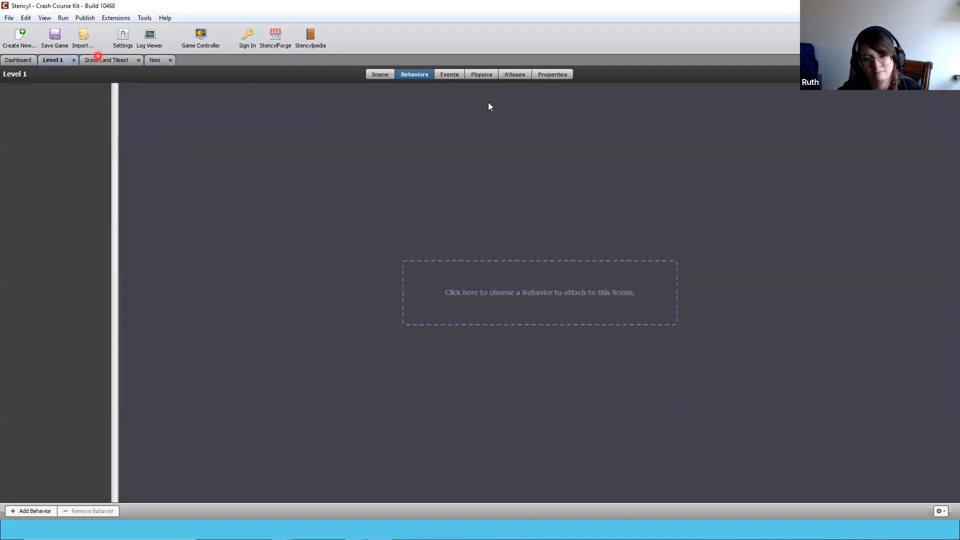
{"action": "left_click", "coordinate": [464, 103]}
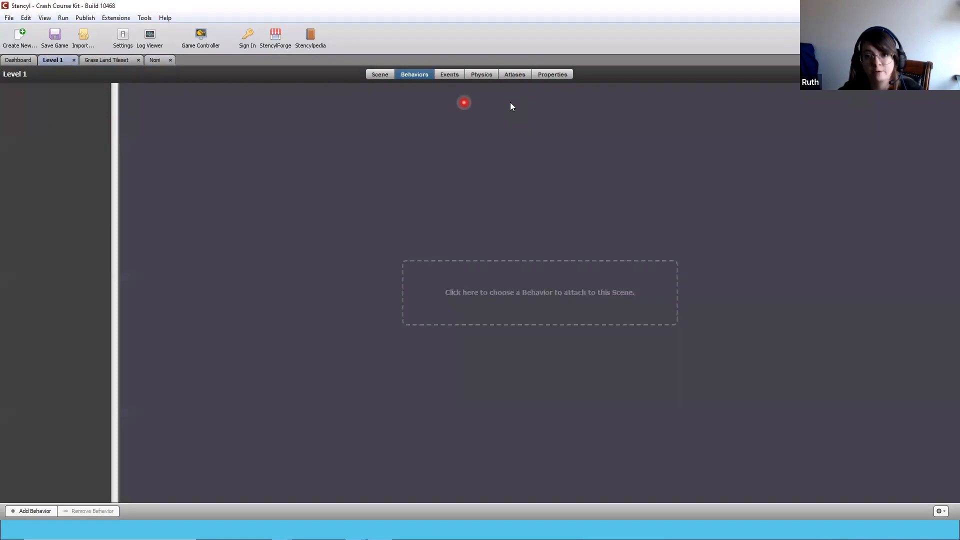
{"action": "left_click", "coordinate": [483, 75]}
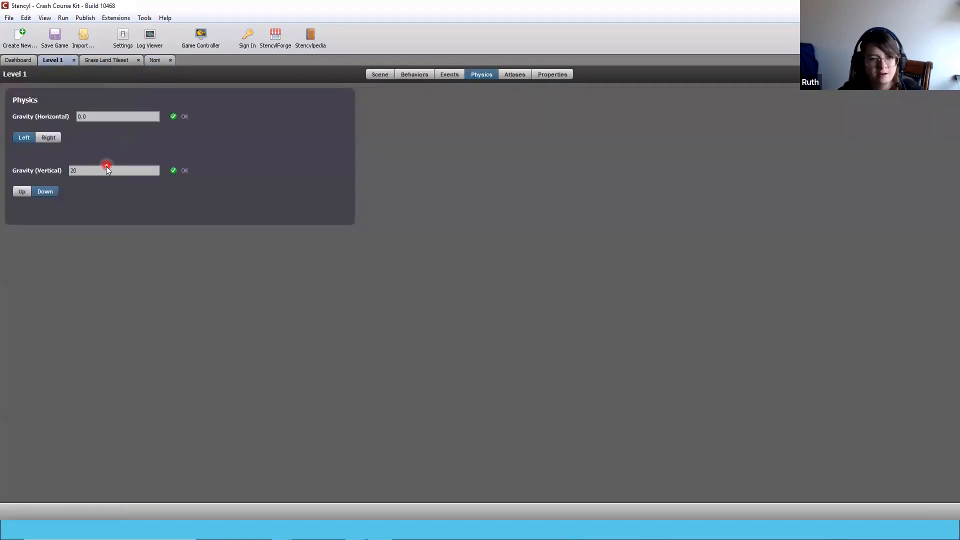
{"action": "left_click_drag", "start_coordinate": [106, 169], "coordinate": [62, 170]}
{"action": "type", "text": "50"}
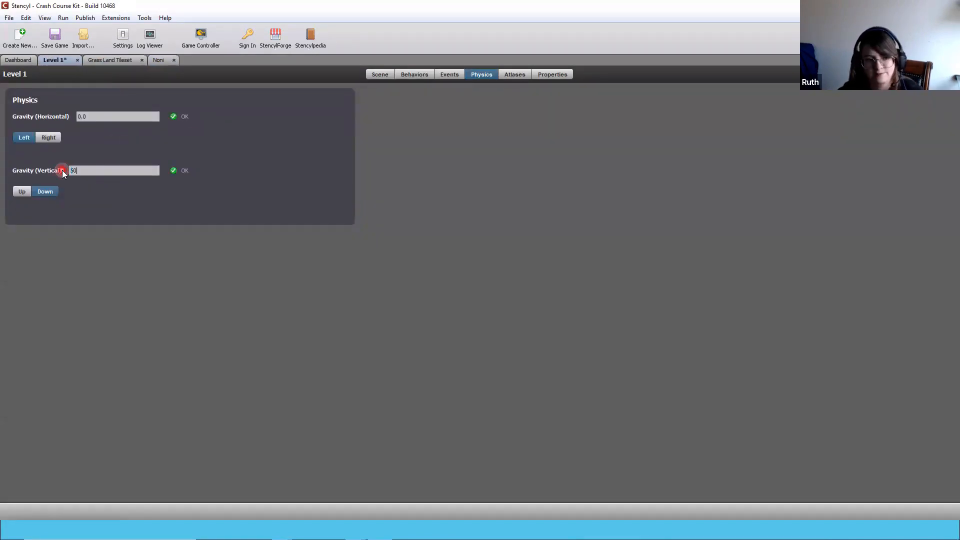
{"action": "left_click", "coordinate": [668, 132]}
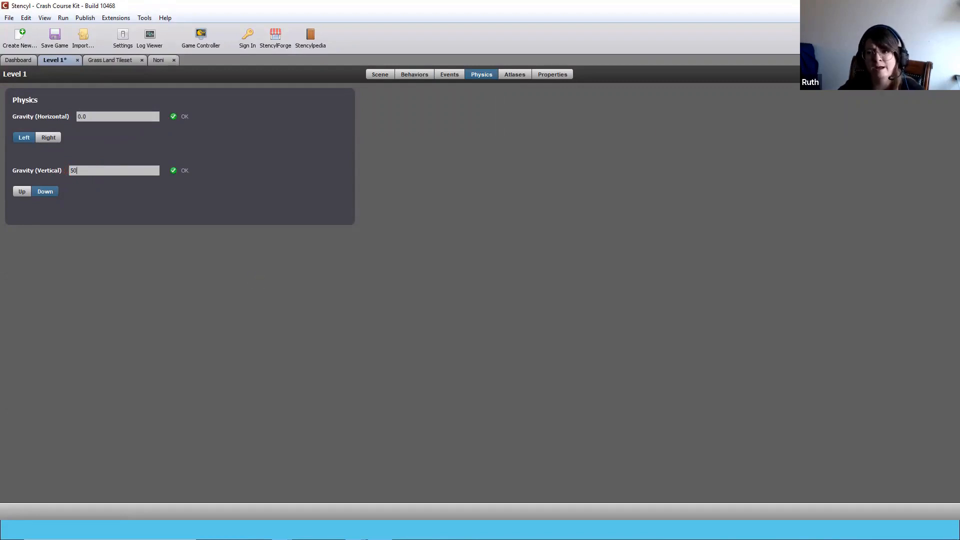
{"action": "key", "text": "ctrl+s"}
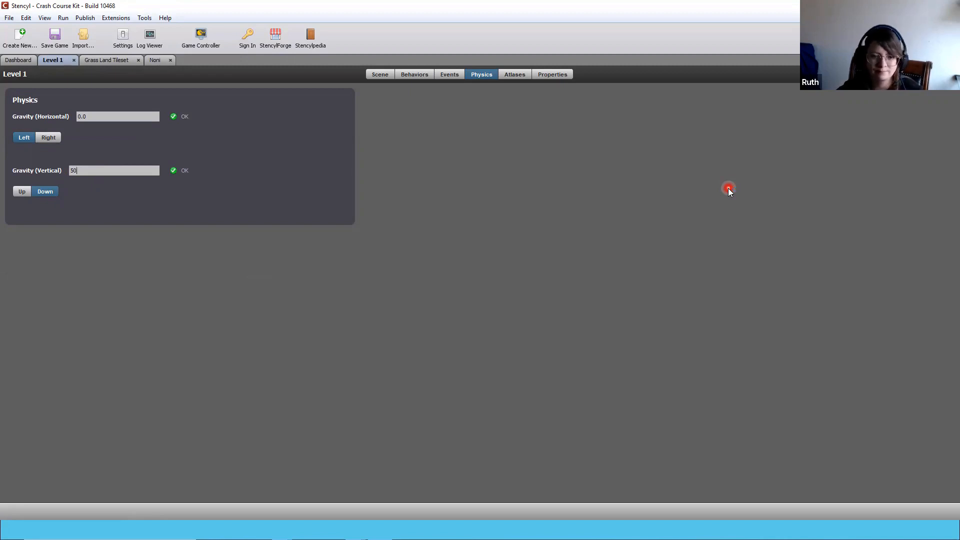
Test Noni's walking and jumping under the vertical gravity of 50 in the running game, and leave the test
{"action": "key", "text": "Right"}
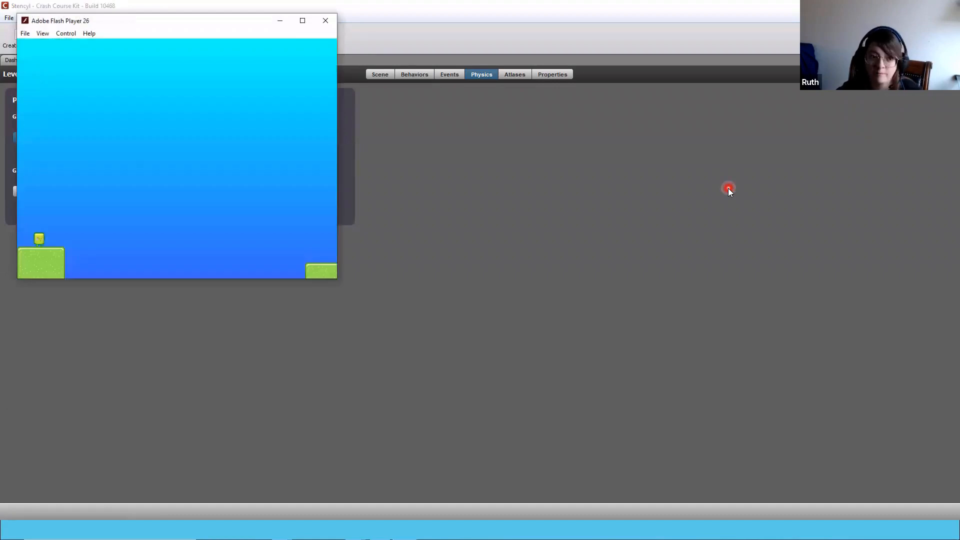
{"action": "key", "text": "Right"}
{"action": "key", "text": "Up"}
{"action": "key", "text": "Left"}
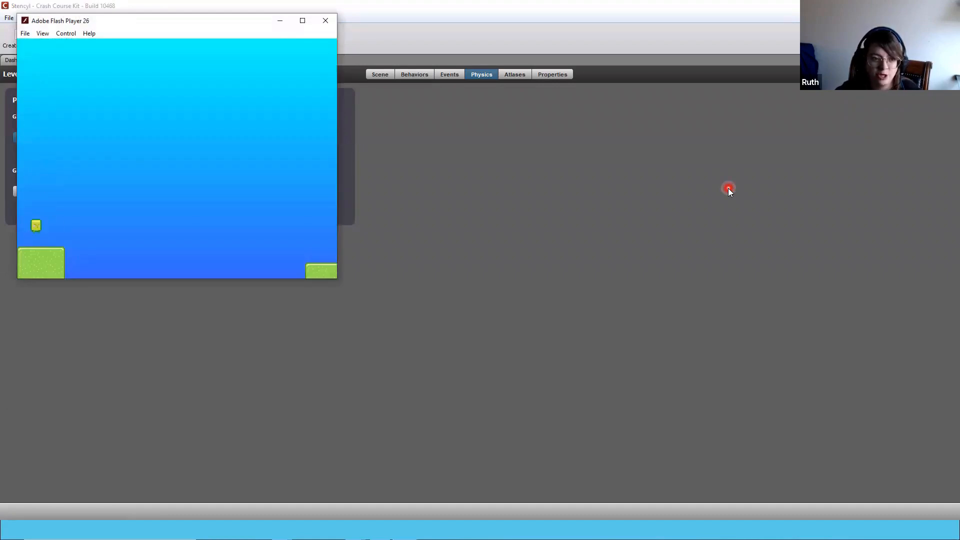
{"action": "key", "text": "Right"}
{"action": "key", "text": "Up"}
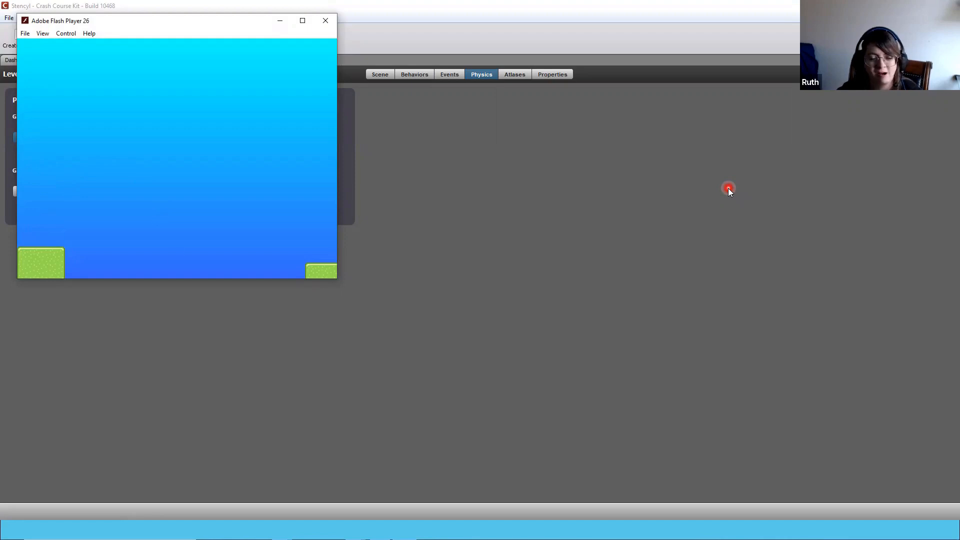
{"action": "left_click", "coordinate": [406, 75]}
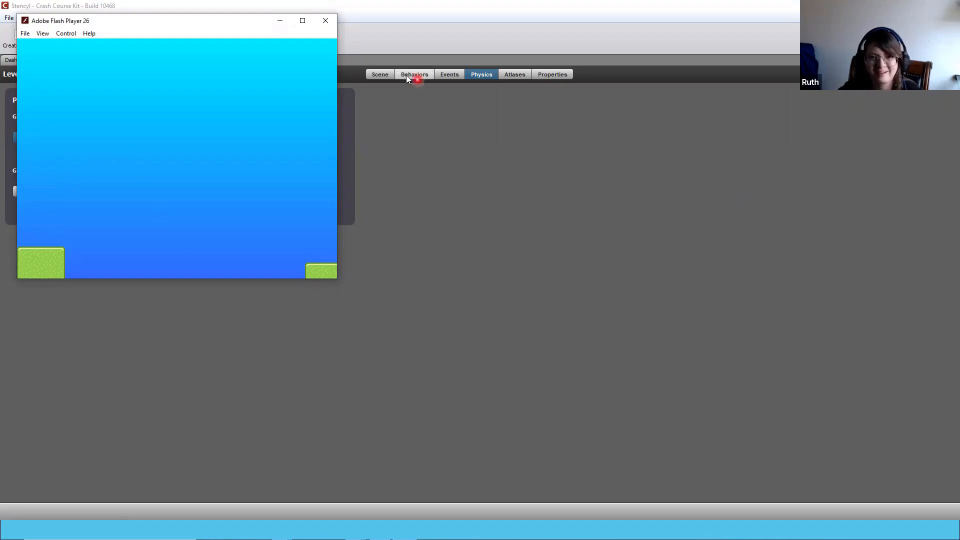
{"action": "left_click", "coordinate": [10, 61]}
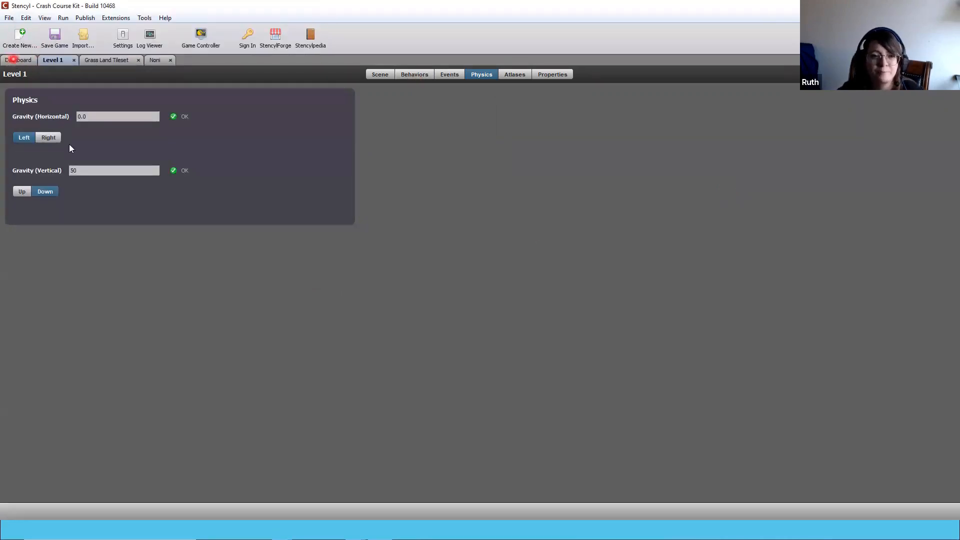
Set Level 1's vertical gravity to 45 and save the game
{"action": "left_click_drag", "start_coordinate": [90, 172], "coordinate": [51, 168]}
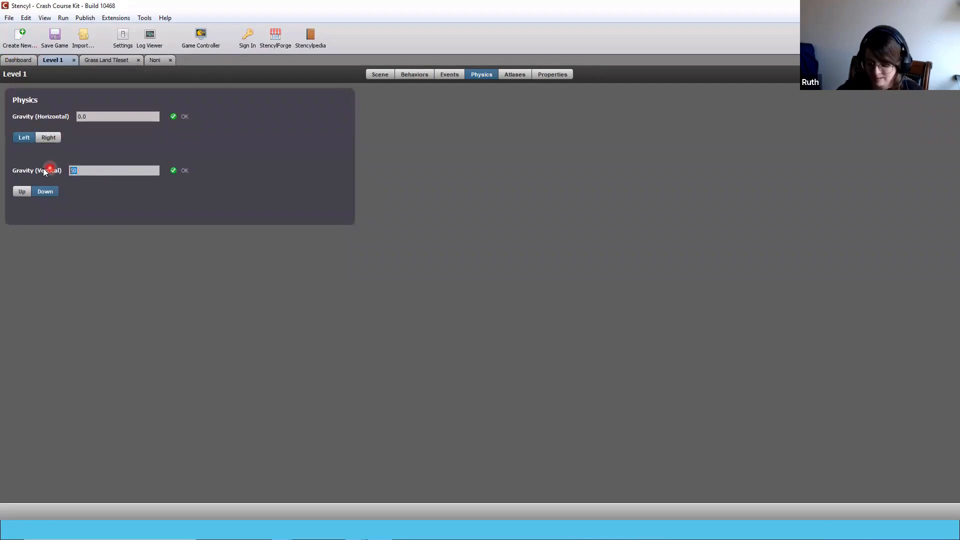
{"action": "key", "text": "BackSpace"}
{"action": "type", "text": "45"}
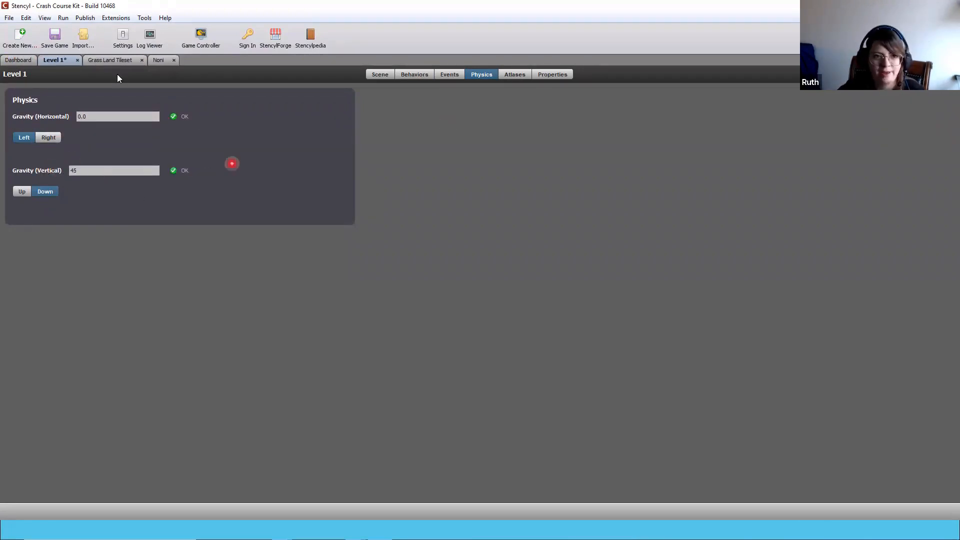
{"action": "left_click", "coordinate": [120, 88]}
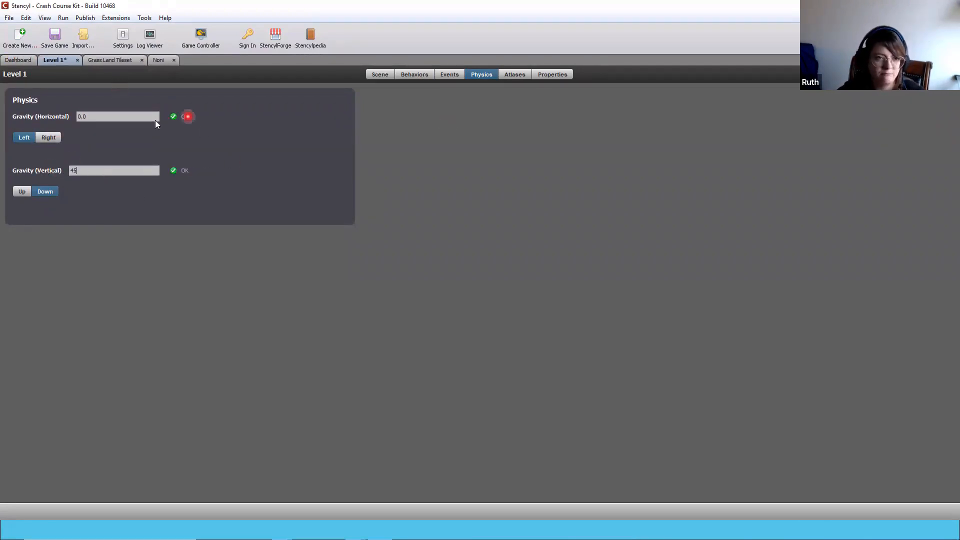
{"action": "key", "text": "ctrl+s"}
Return to the attributes of the Noni actor's Jumping behavior
{"action": "left_click", "coordinate": [120, 63]}
{"action": "left_click", "coordinate": [155, 60]}
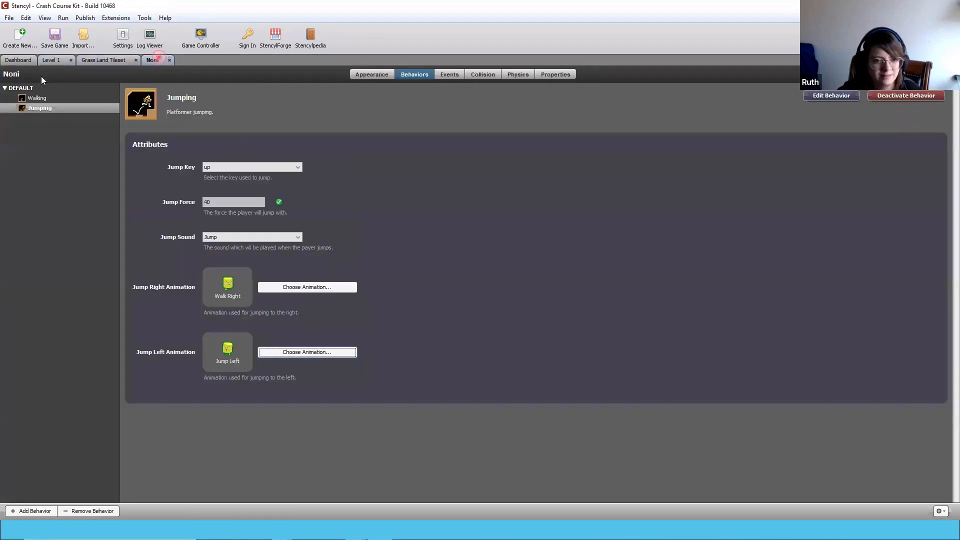
{"action": "left_click", "coordinate": [51, 74]}
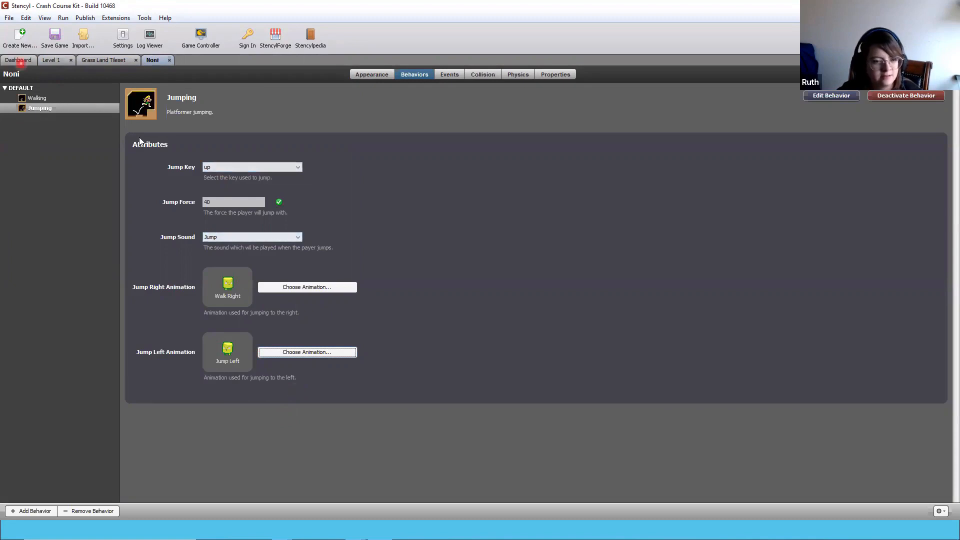
Save the game, test Noni's walking in both directions in the running game, and leave the test
{"action": "left_click", "coordinate": [18, 60]}
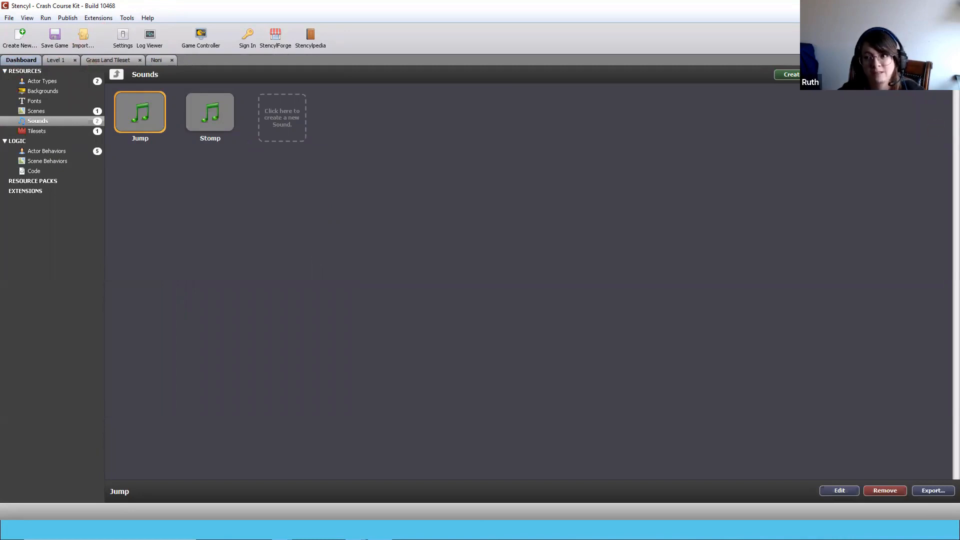
{"action": "key", "text": "ctrl+s"}
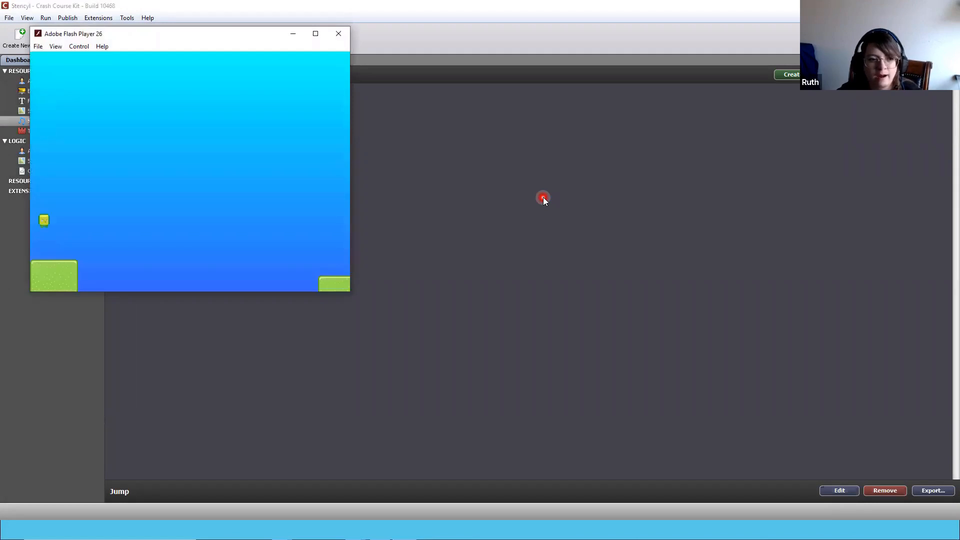
{"action": "key", "text": "Left"}
{"action": "key", "text": "Right"}
{"action": "key", "text": "Left"}
{"action": "key", "text": "Right"}
{"action": "key", "text": "Left"}
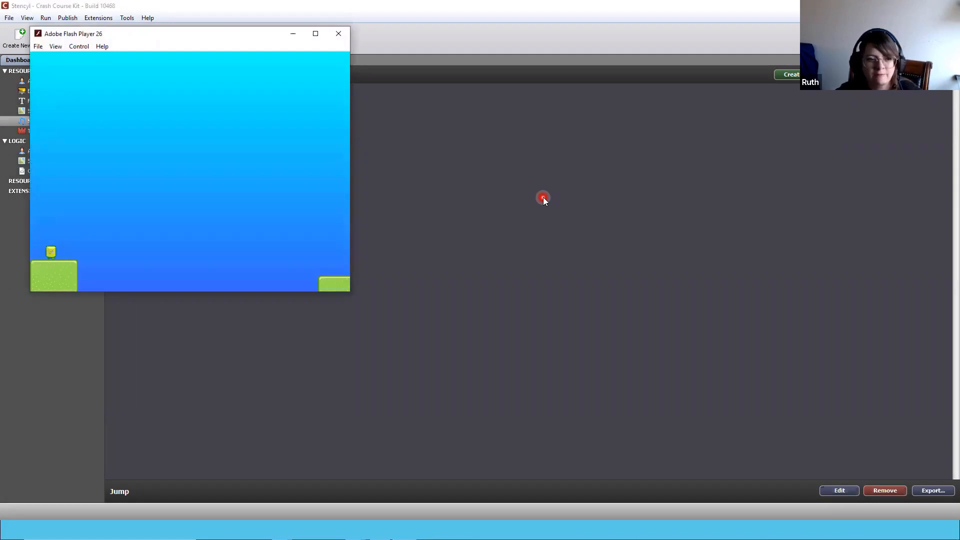
{"action": "key", "text": "Left"}
{"action": "key", "text": "Right"}
{"action": "key", "text": "Left"}
{"action": "key", "text": "Right"}
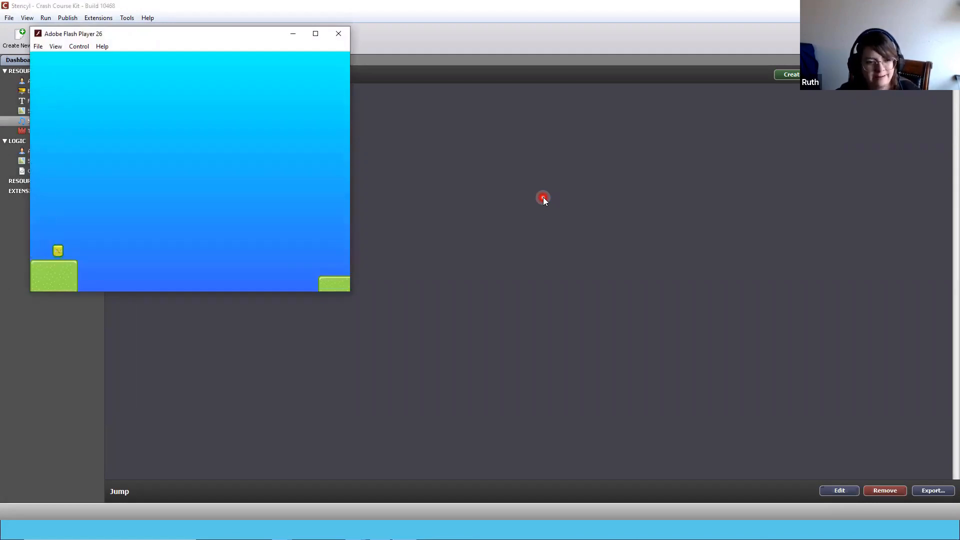
{"action": "key", "text": "Left"}
{"action": "key", "text": "Right"}
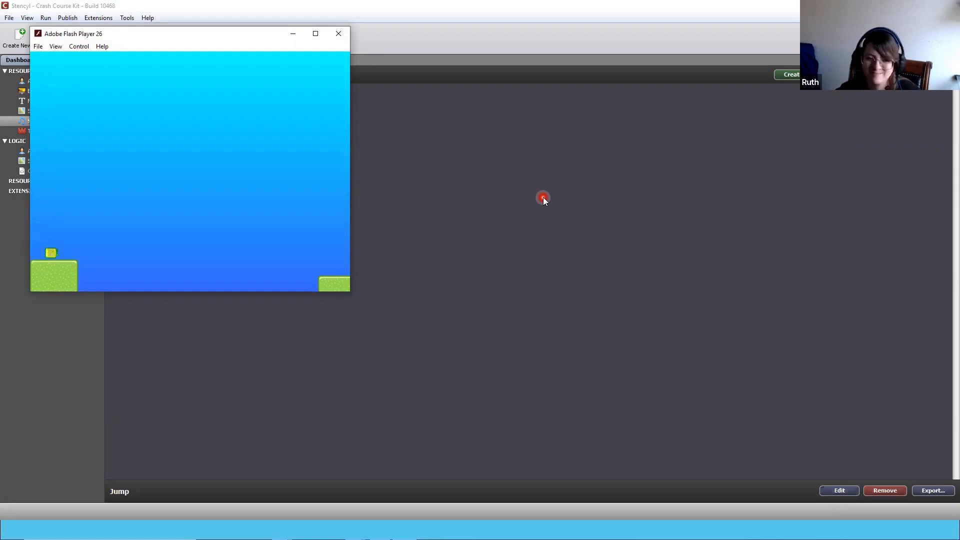
{"action": "key", "text": "Right"}
{"action": "key", "text": "Left"}
{"action": "key", "text": "Right"}
{"action": "key", "text": "Left"}
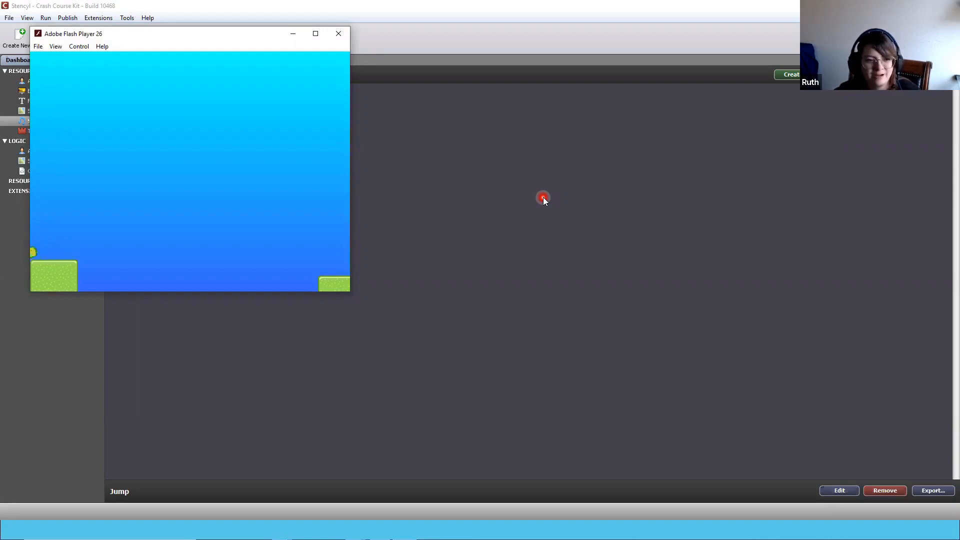
{"action": "key", "text": "Right"}
{"action": "key", "text": "Left"}
{"action": "key", "text": "Right"}
{"action": "key", "text": "Left"}
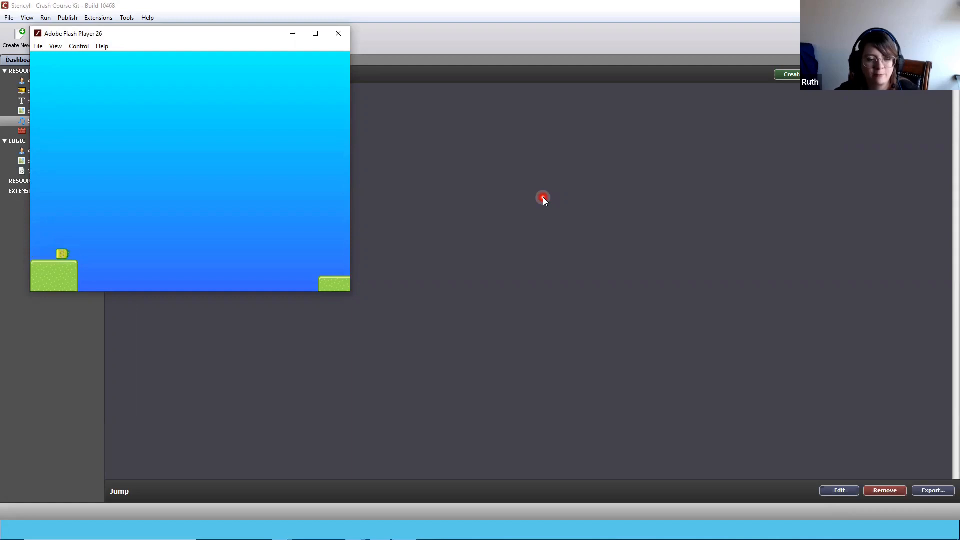
{"action": "key", "text": "Left"}
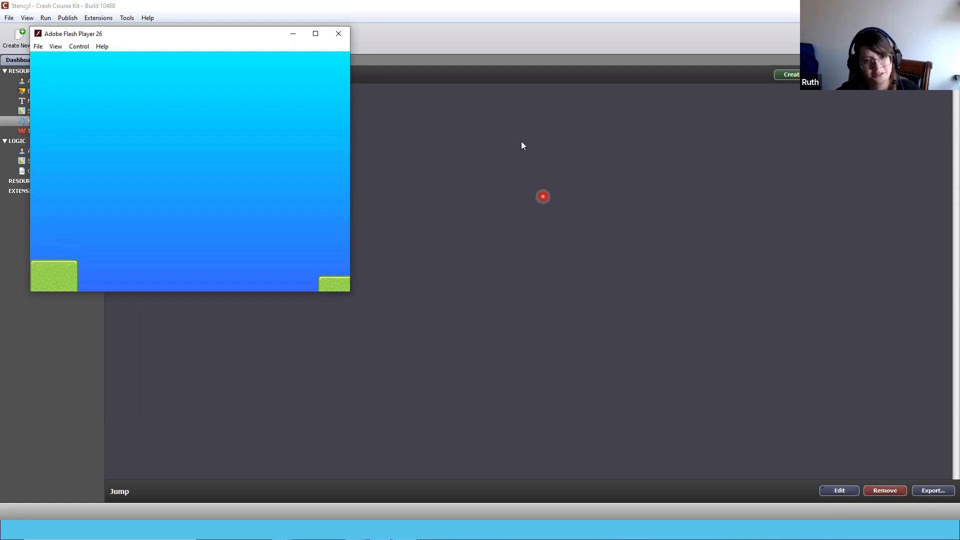
{"action": "left_click", "coordinate": [339, 33]}
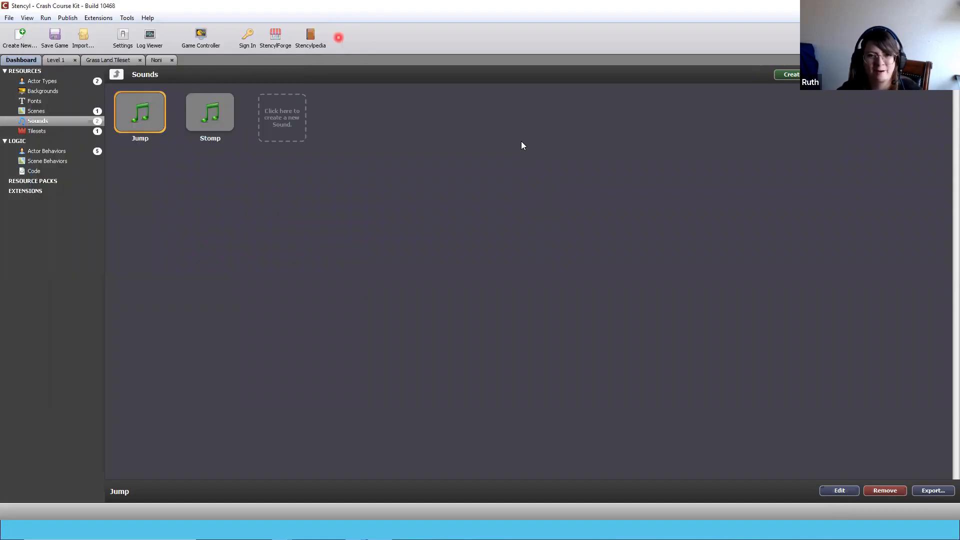
Set the Noni actor type's Can Rotate physics option to No and save the game
{"action": "left_click", "coordinate": [446, 443]}
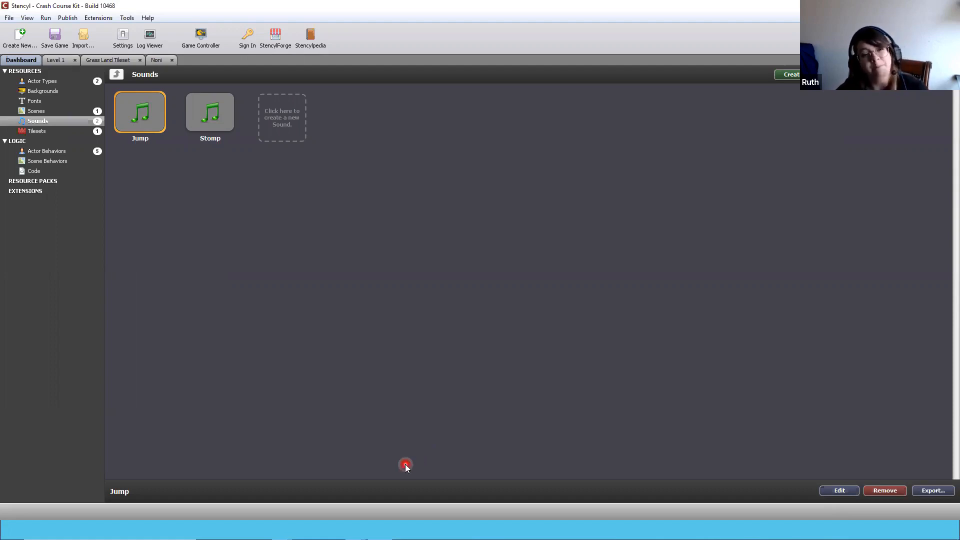
{"action": "left_click", "coordinate": [43, 80]}
{"action": "double_click", "coordinate": [203, 118]}
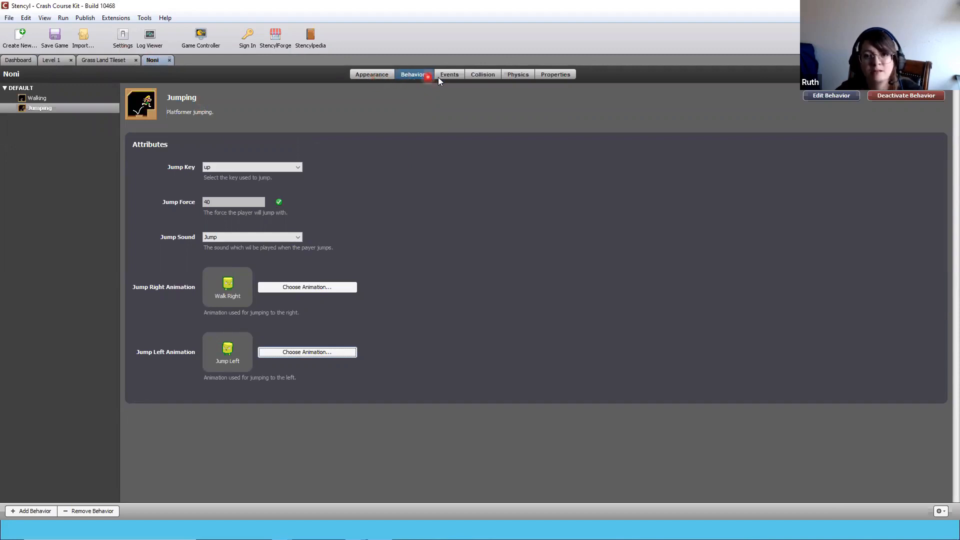
{"action": "left_click", "coordinate": [516, 75]}
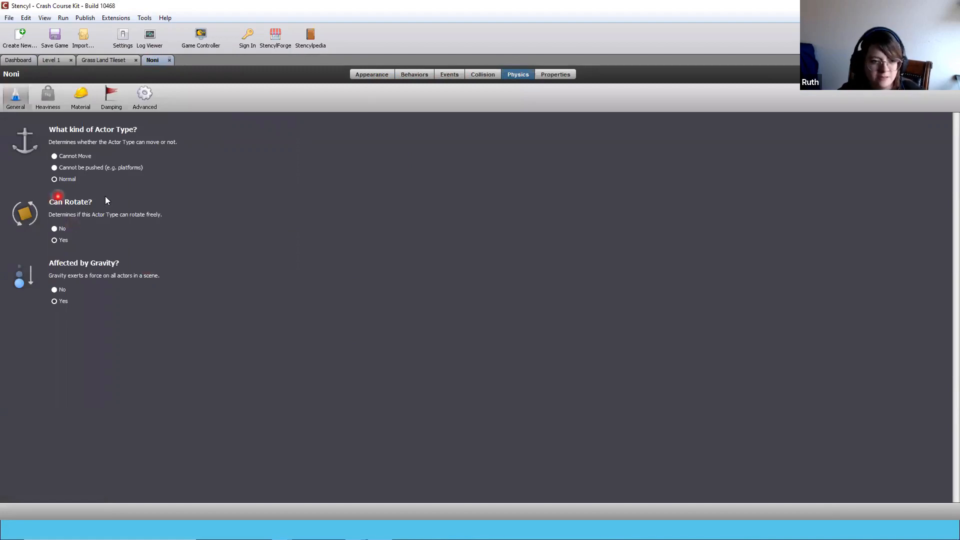
{"action": "left_click", "coordinate": [55, 228]}
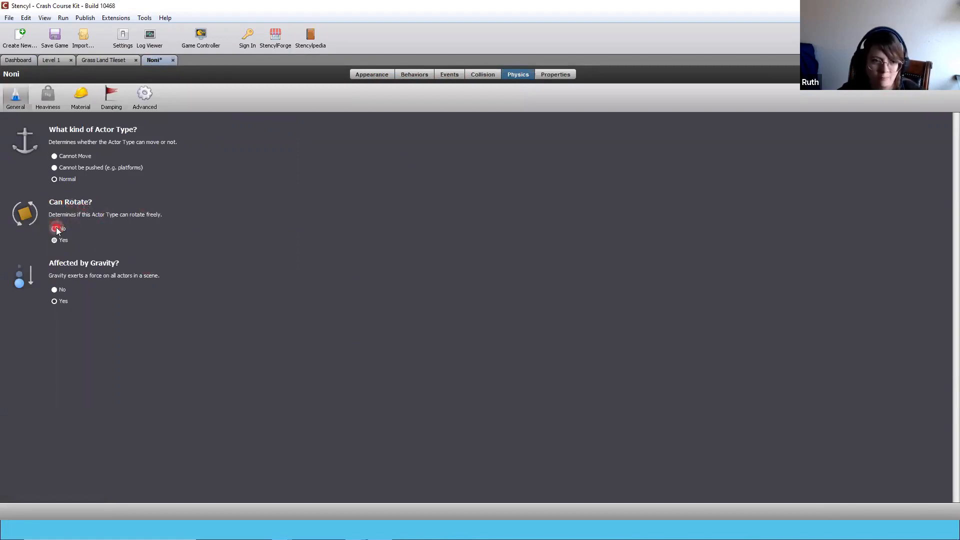
{"action": "left_click", "coordinate": [54, 289]}
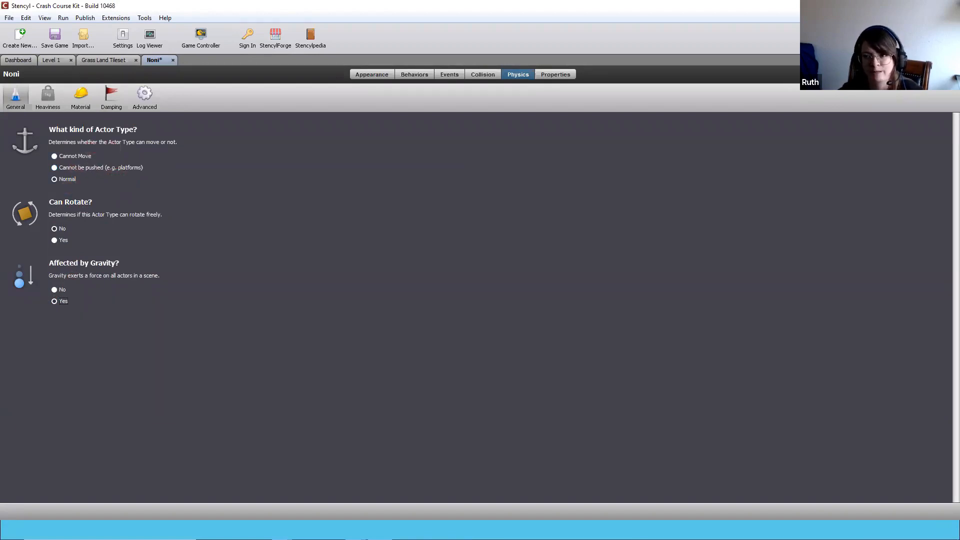
{"action": "key", "text": "ctrl+s"}
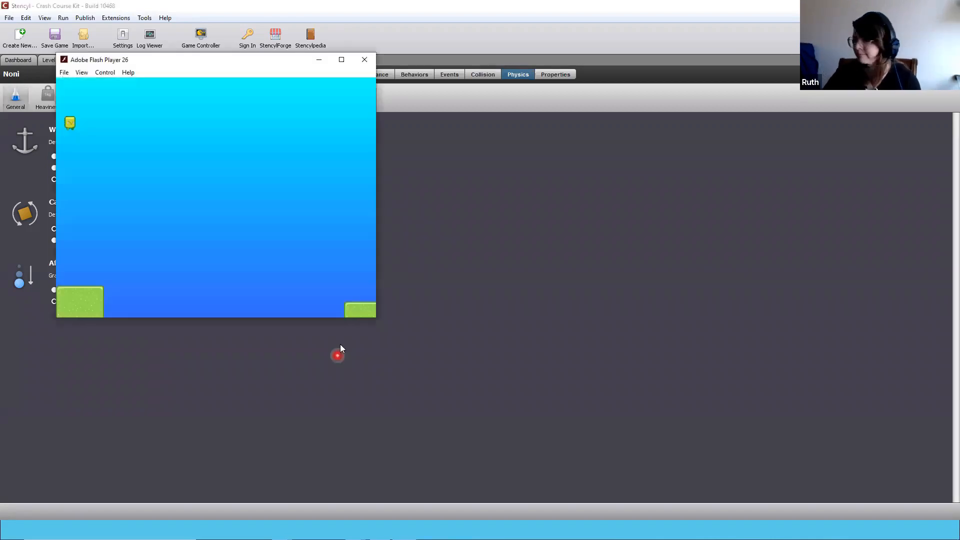
Test Noni's walking and jumping across the platforms with rotation disabled, and leave the test
{"action": "key", "text": "Right"}
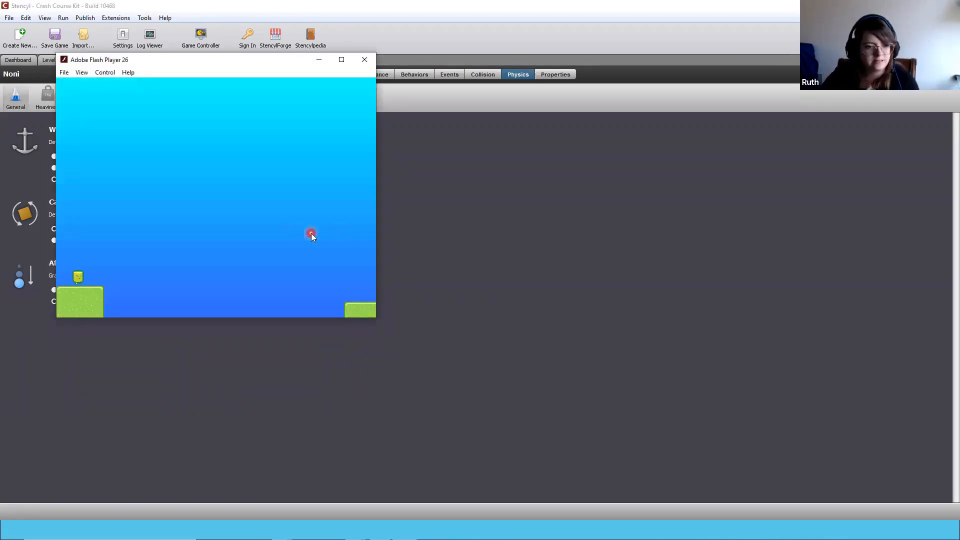
{"action": "key", "text": "Right"}
{"action": "key", "text": "Left"}
{"action": "key", "text": "Right"}
{"action": "key", "text": "Left"}
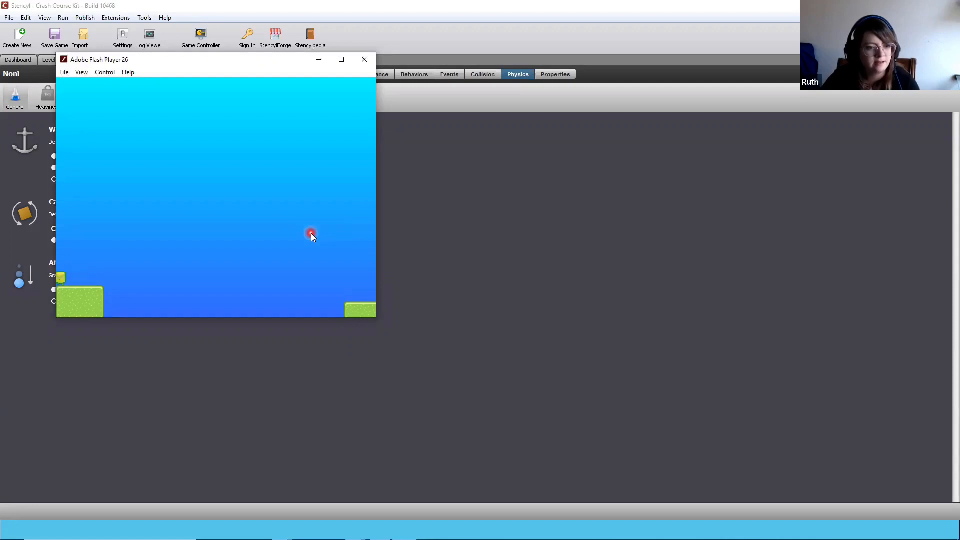
{"action": "key", "text": "Right"}
{"action": "key", "text": "Left"}
{"action": "key", "text": "Right"}
{"action": "key", "text": "Left"}
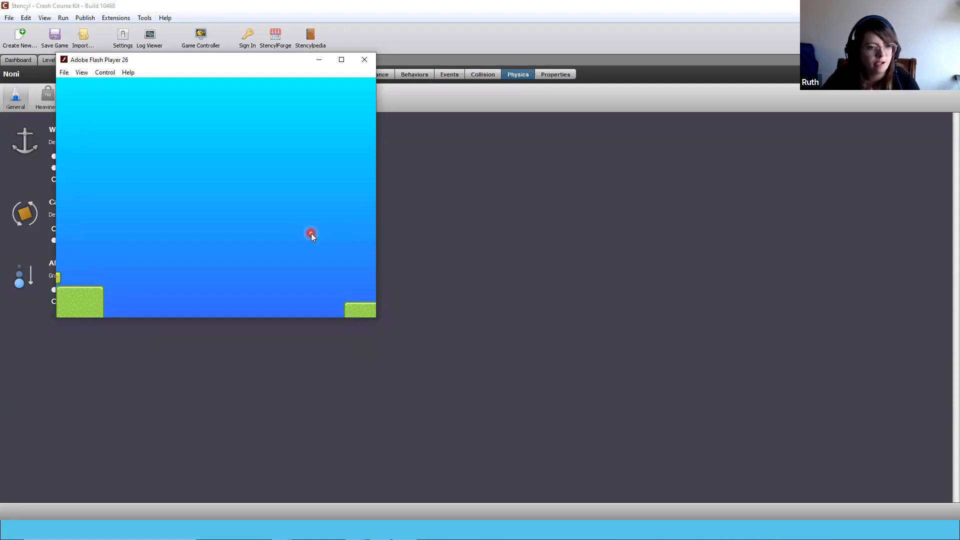
{"action": "key", "text": "Up"}
{"action": "key", "text": "Right"}
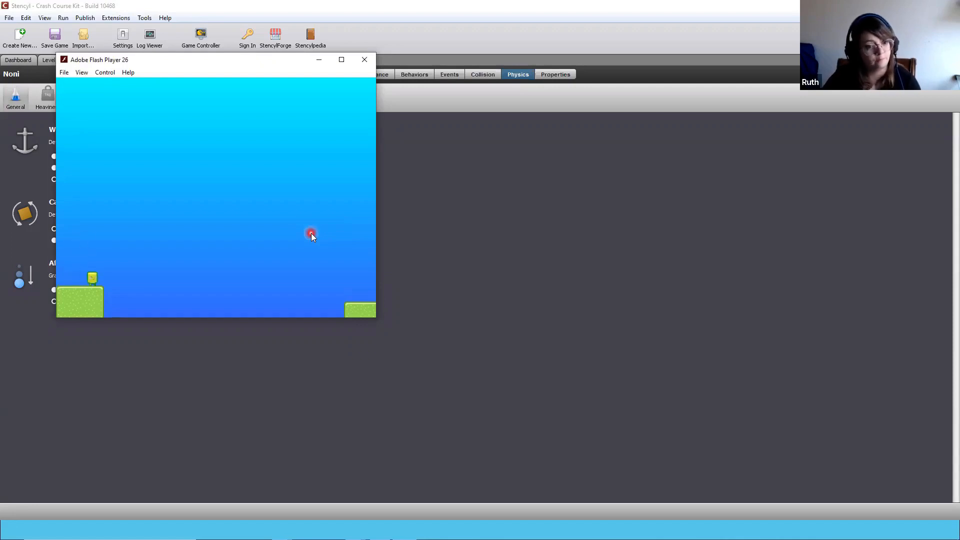
{"action": "key", "text": "Up"}
{"action": "key", "text": "Left"}
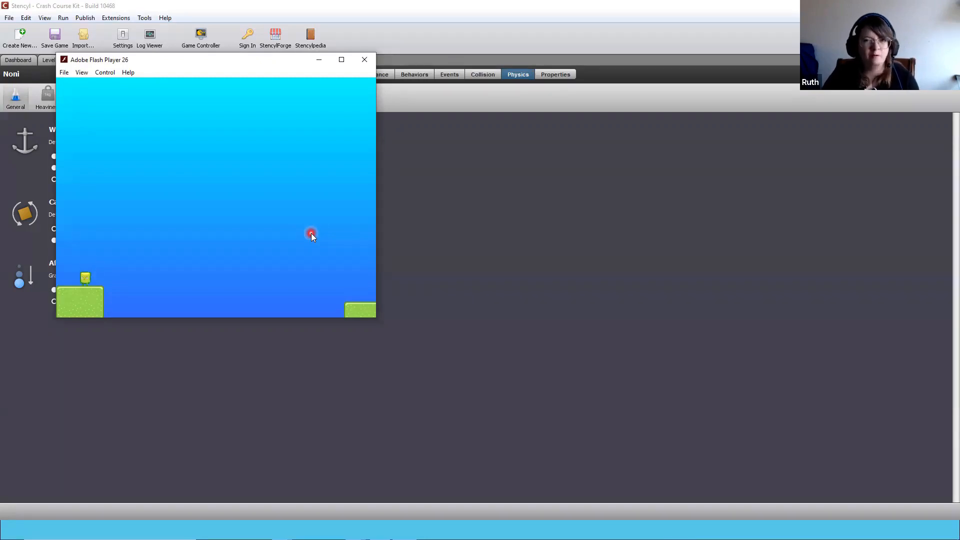
{"action": "key", "text": "Left"}
{"action": "key", "text": "Right"}
{"action": "key", "text": "Up"}
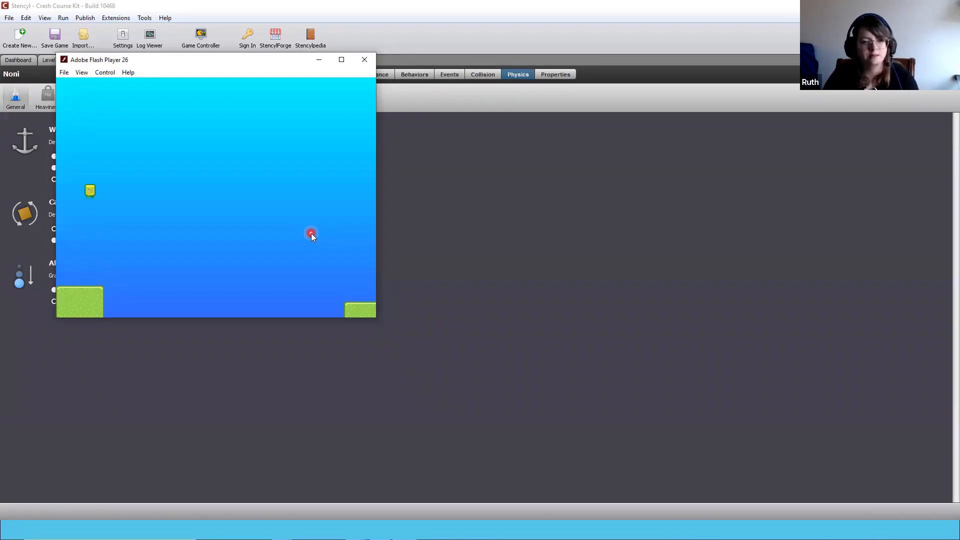
{"action": "key", "text": "Left"}
{"action": "key", "text": "Right"}
{"action": "key", "text": "Right"}
{"action": "key", "text": "Up"}
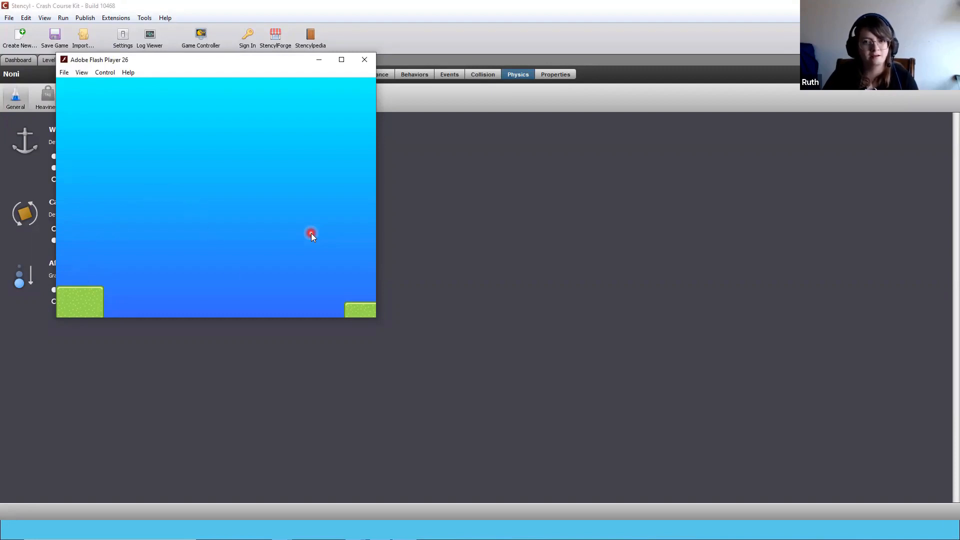
{"action": "key", "text": "Right"}
{"action": "key", "text": "Up"}
{"action": "key", "text": "Left"}
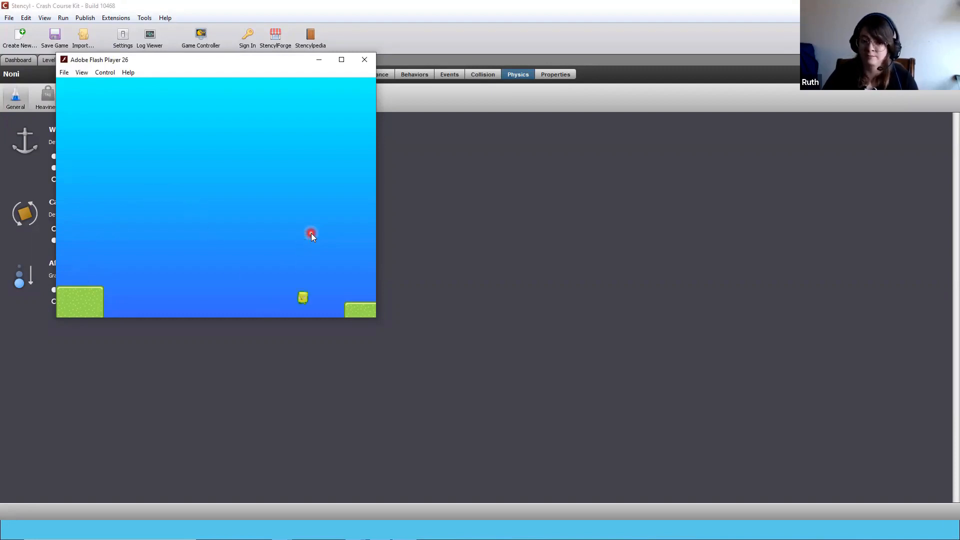
{"action": "key", "text": "Right"}
{"action": "key", "text": "Up"}
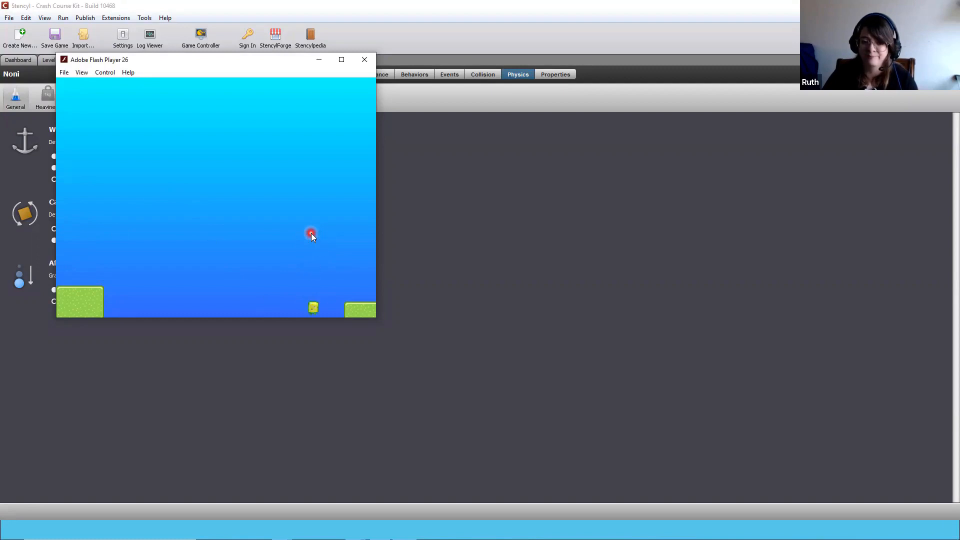
{"action": "key", "text": "Right"}
{"action": "key", "text": "Up"}
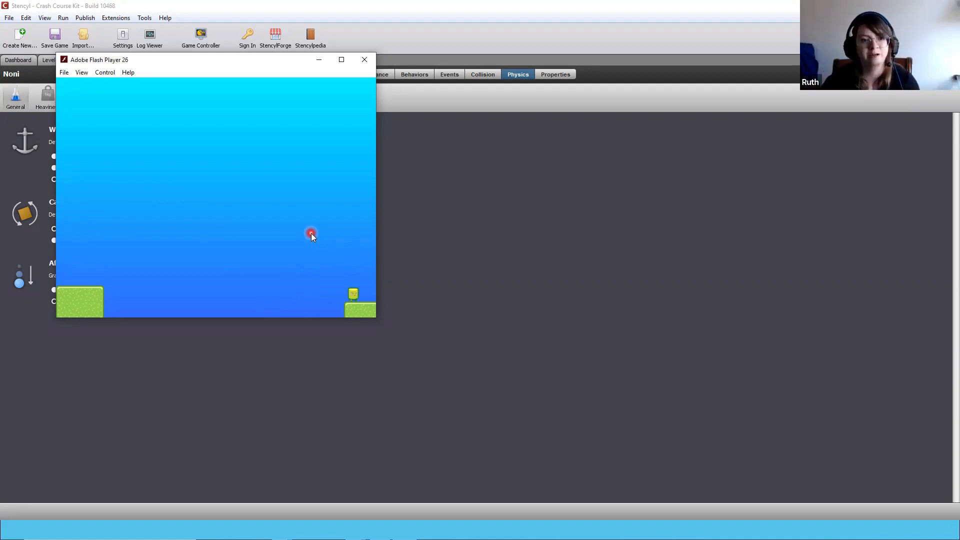
{"action": "left_click_drag", "start_coordinate": [212, 60], "coordinate": [210, 124]}
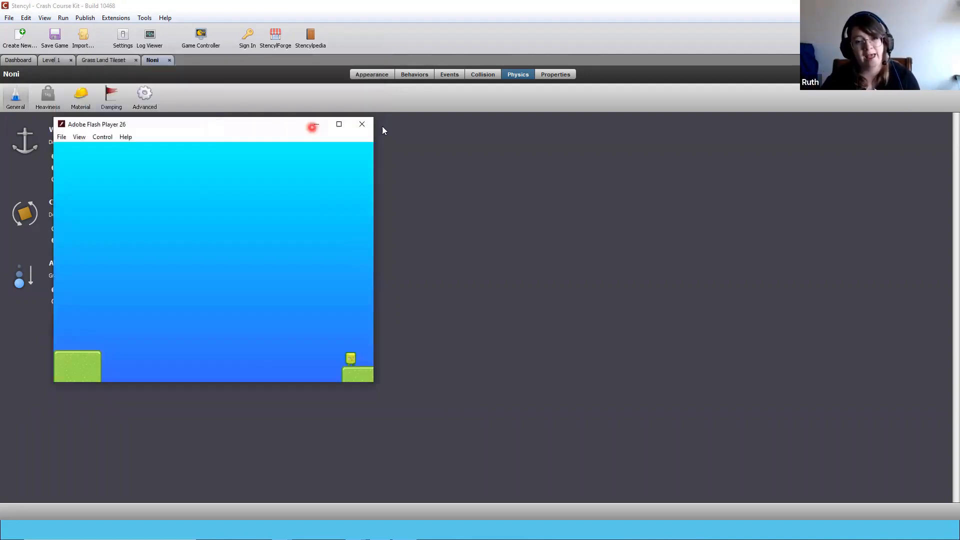
{"action": "left_click", "coordinate": [362, 124]}
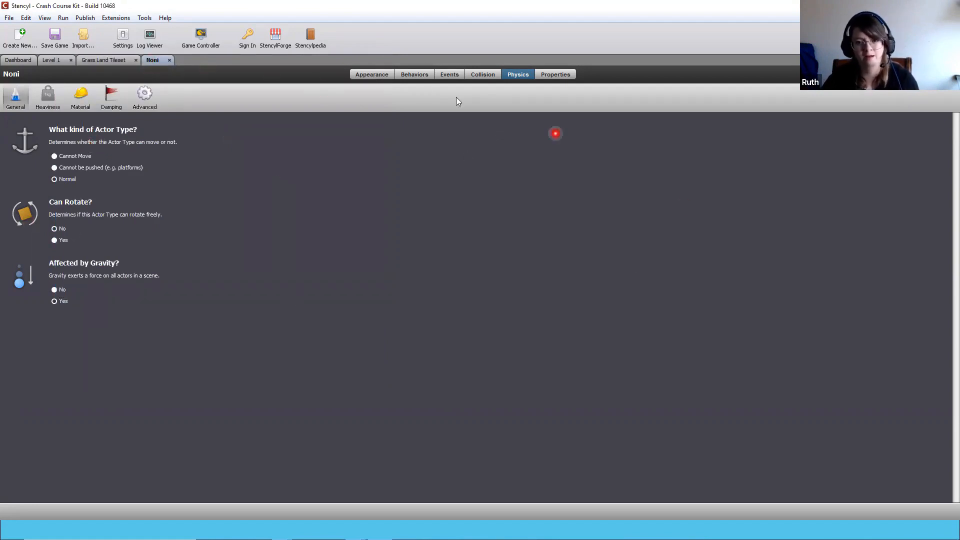
Start adding another behavior to Noni and search the library's Controls behaviors for "CAMERA"
{"action": "left_click", "coordinate": [418, 75]}
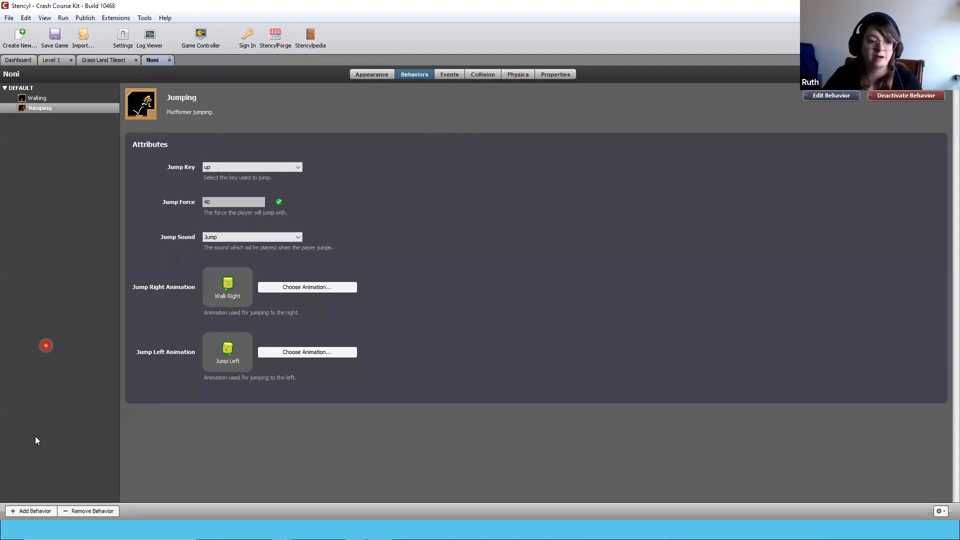
{"action": "left_click", "coordinate": [10, 511]}
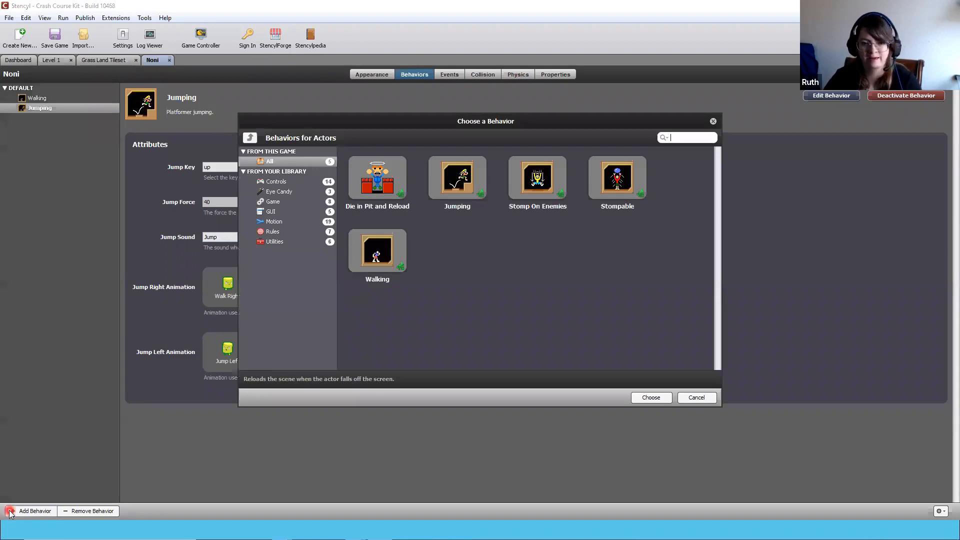
{"action": "left_click", "coordinate": [283, 183]}
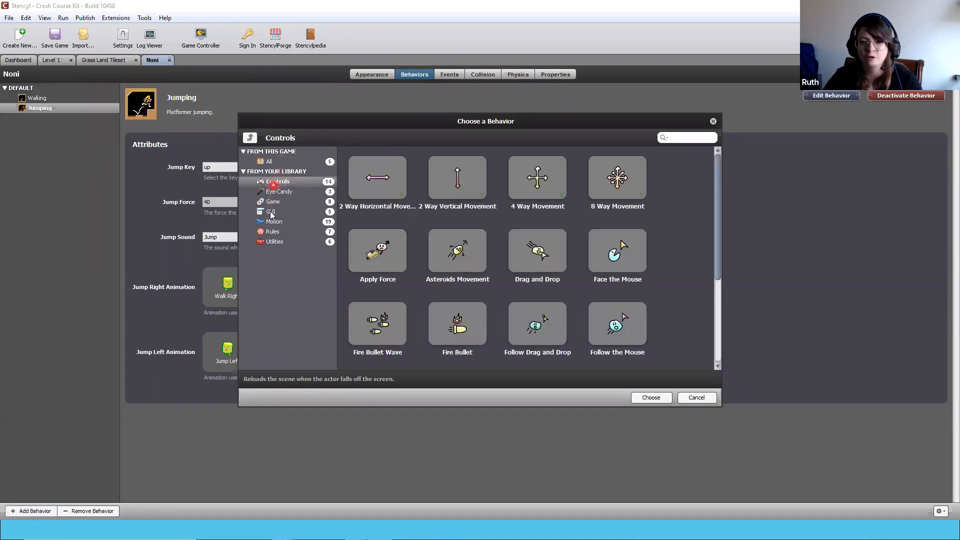
{"action": "left_click", "coordinate": [694, 137]}
{"action": "type", "text": "CA"}
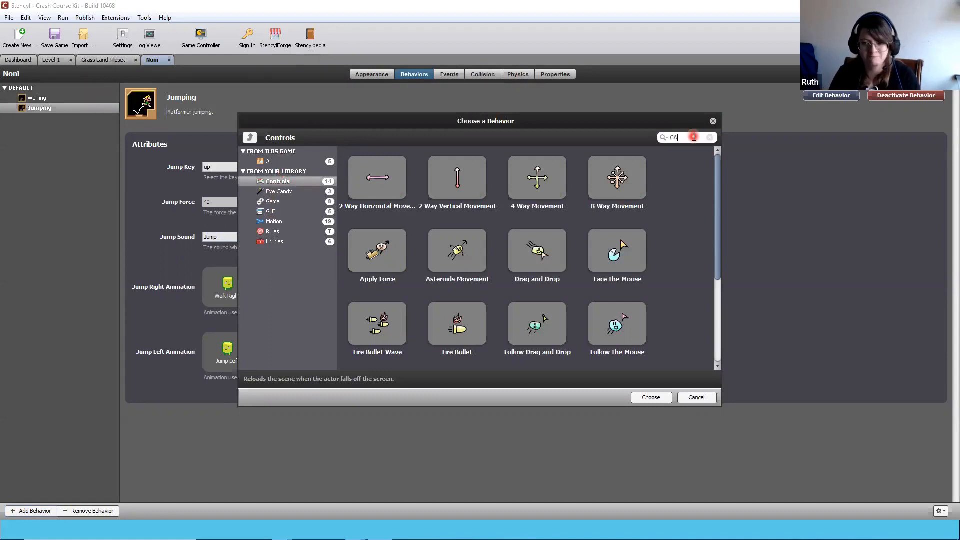
{"action": "type", "text": "MERA"}
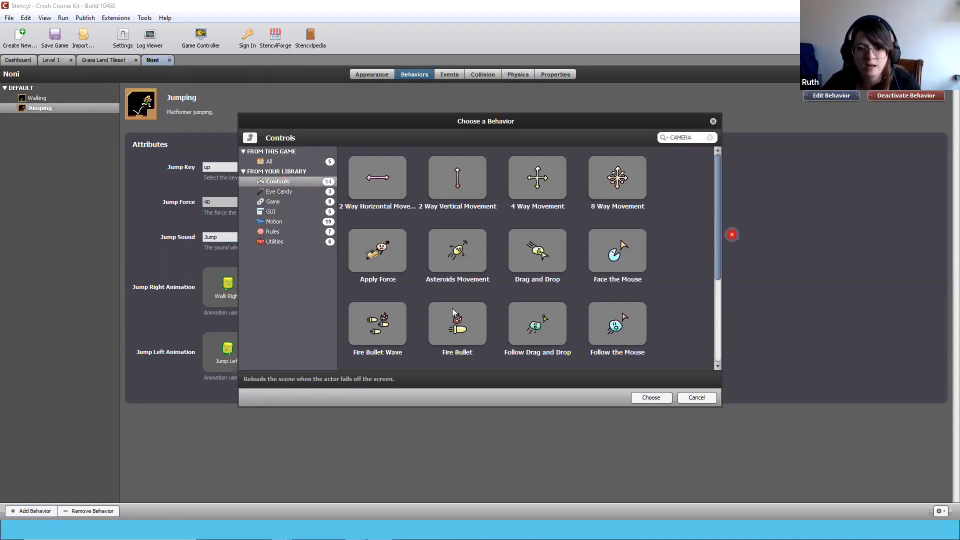
{"action": "scroll", "coordinate": [455, 320], "scroll_direction": "down", "scroll_amount": 4}
{"action": "scroll", "coordinate": [456, 315], "scroll_direction": "up", "scroll_amount": 4}
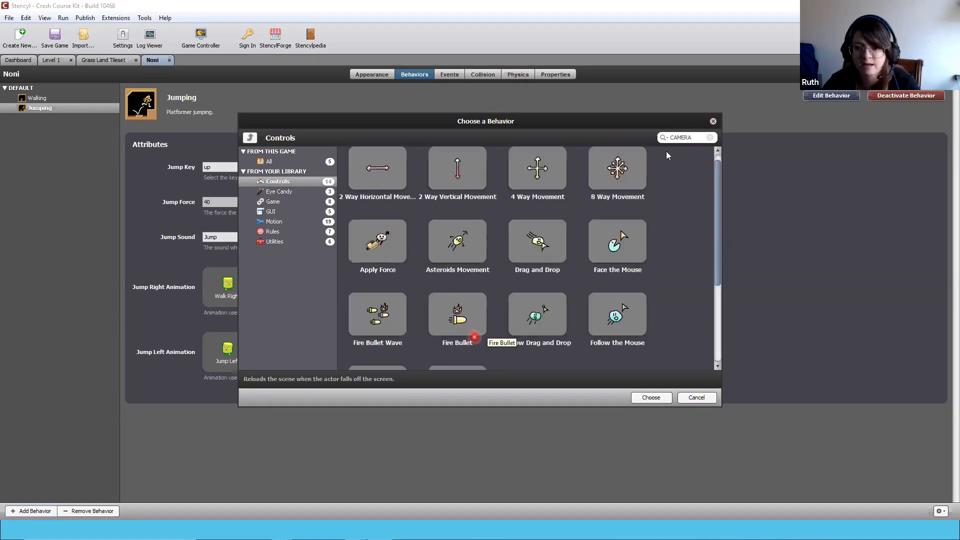
Clear the behavior search and add the Camera Follow behavior from the library's Game category to Noni
{"action": "left_click", "coordinate": [710, 137]}
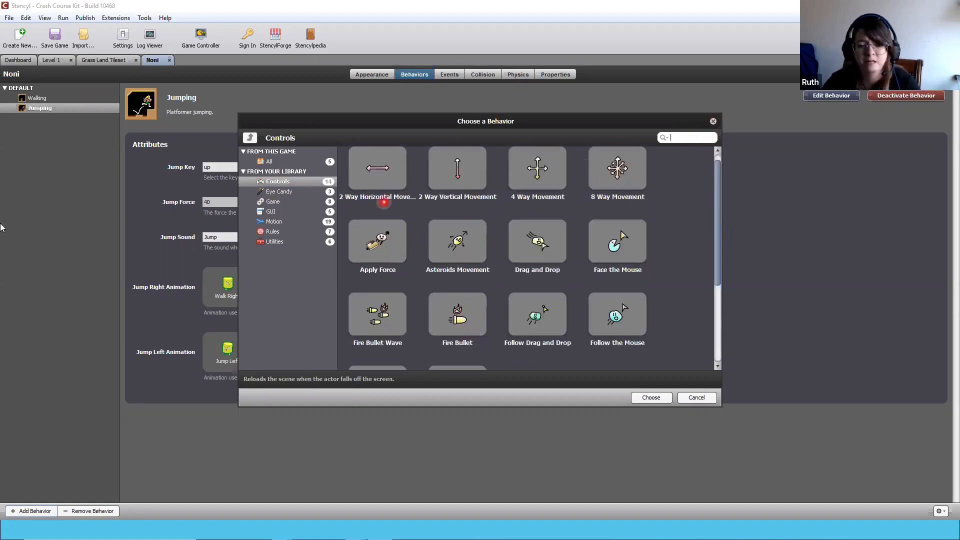
{"action": "left_click", "coordinate": [278, 192]}
{"action": "left_click", "coordinate": [274, 201]}
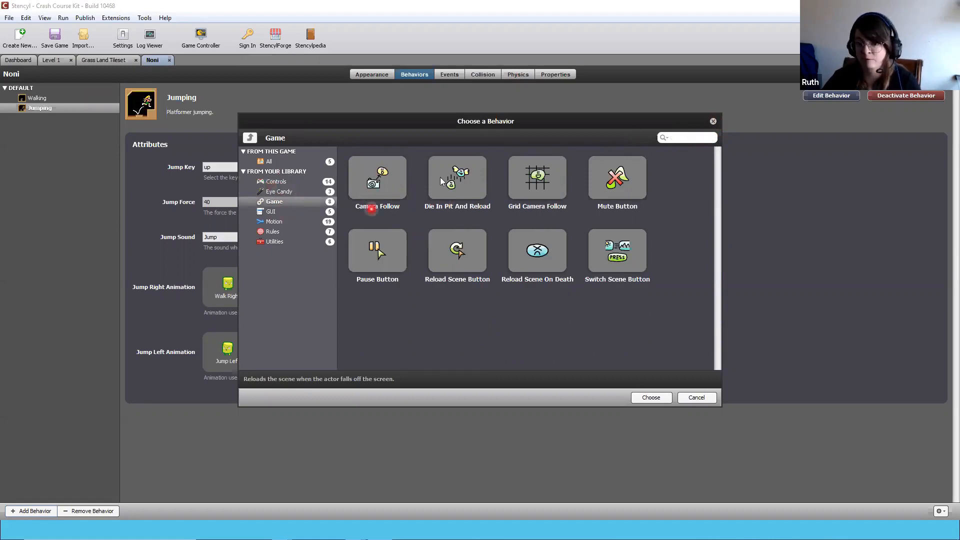
{"action": "left_click", "coordinate": [700, 137]}
{"action": "type", "text": "camer"}
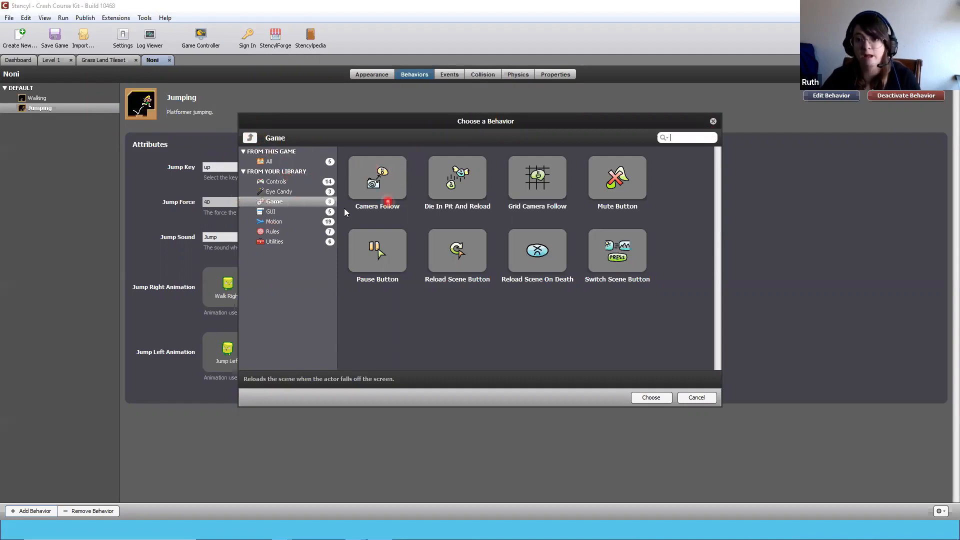
{"action": "left_click", "coordinate": [383, 185]}
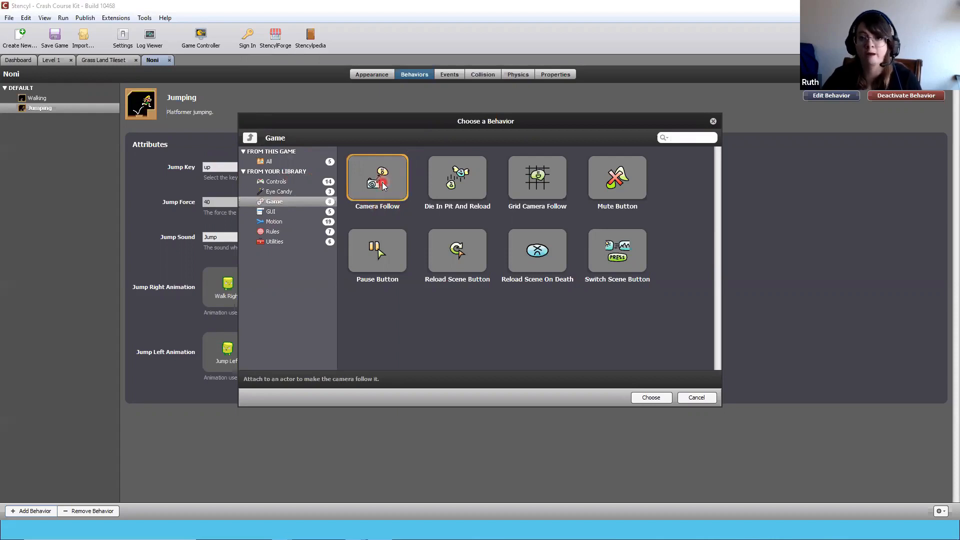
{"action": "left_click", "coordinate": [651, 398]}
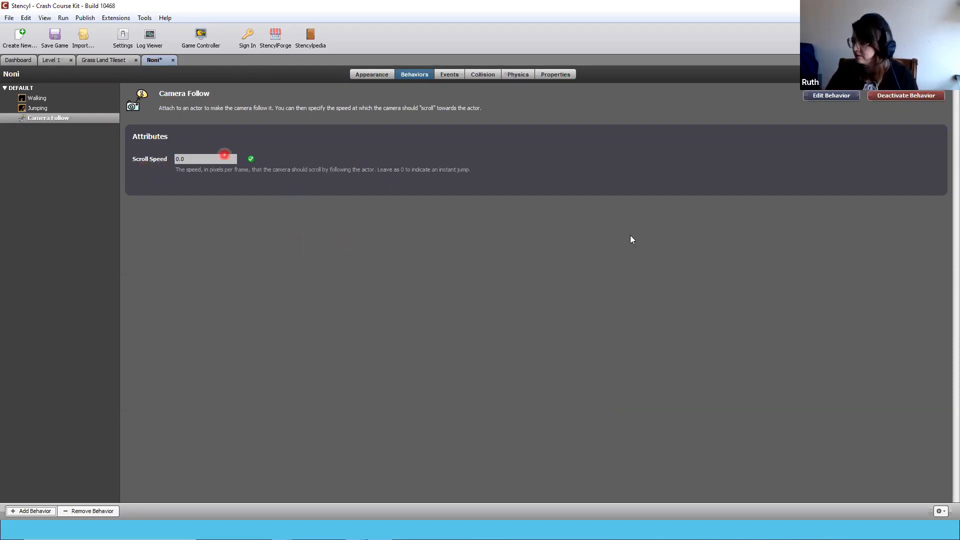
Run the game and test Camera Follow by walking and jumping Noni rightward across the platforms
{"action": "key", "text": "ctrl+Return"}
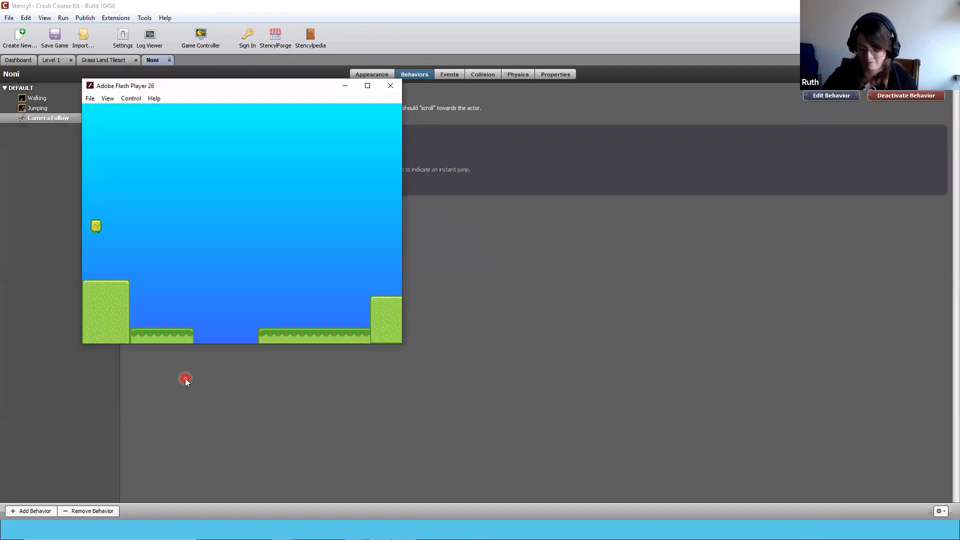
{"action": "key", "text": "Up"}
{"action": "key", "text": "Right"}
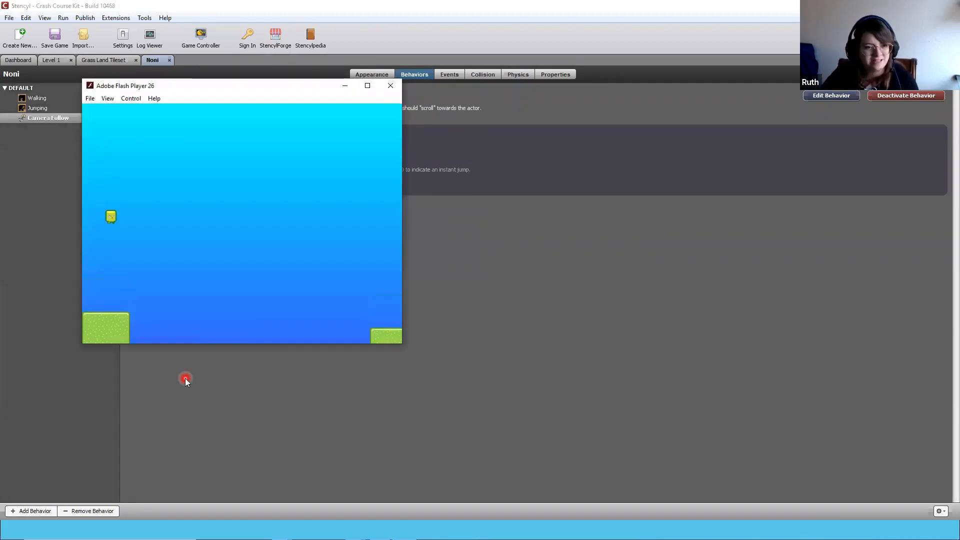
{"action": "key", "text": "Right"}
{"action": "key", "text": "Up"}
{"action": "key", "text": "Right"}
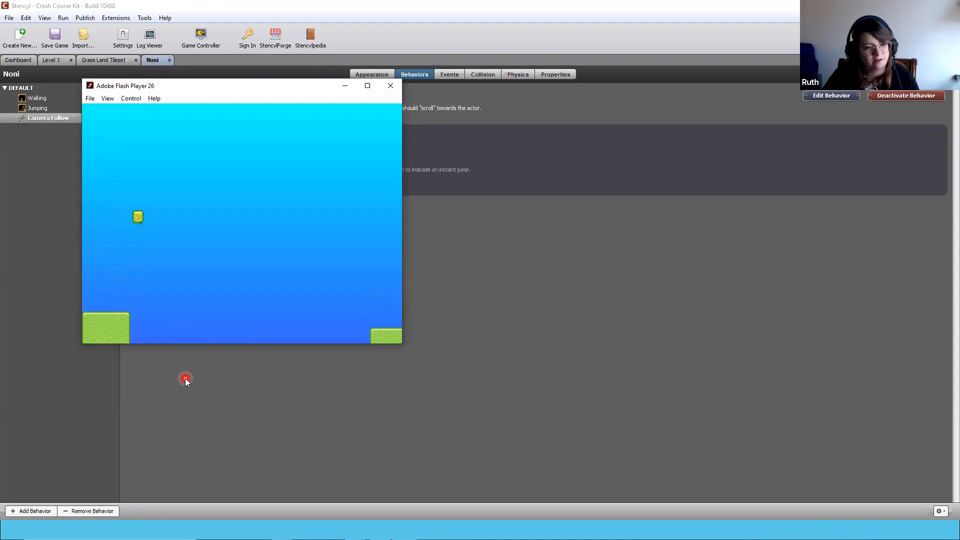
{"action": "key", "text": "Right"}
{"action": "key", "text": "Up"}
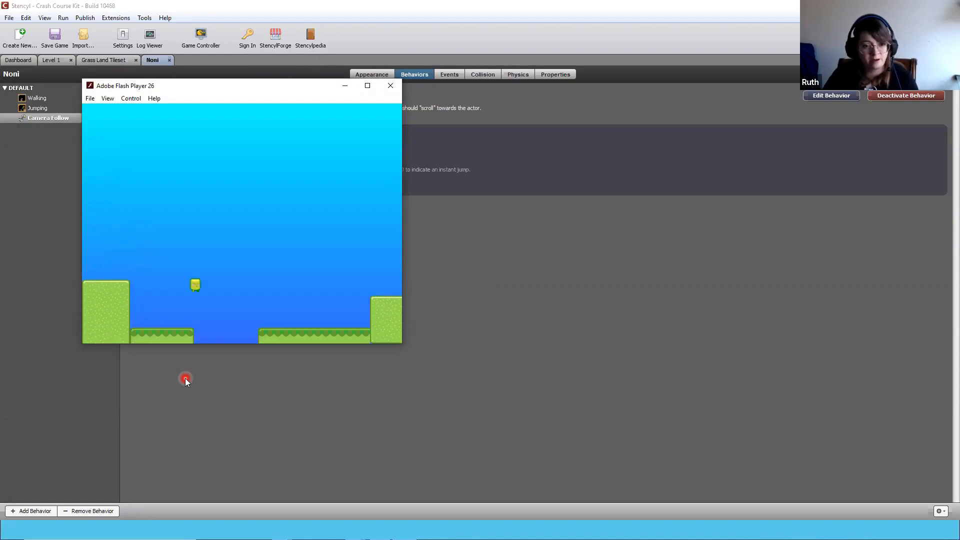
{"action": "key", "text": "Right"}
{"action": "key", "text": "Up"}
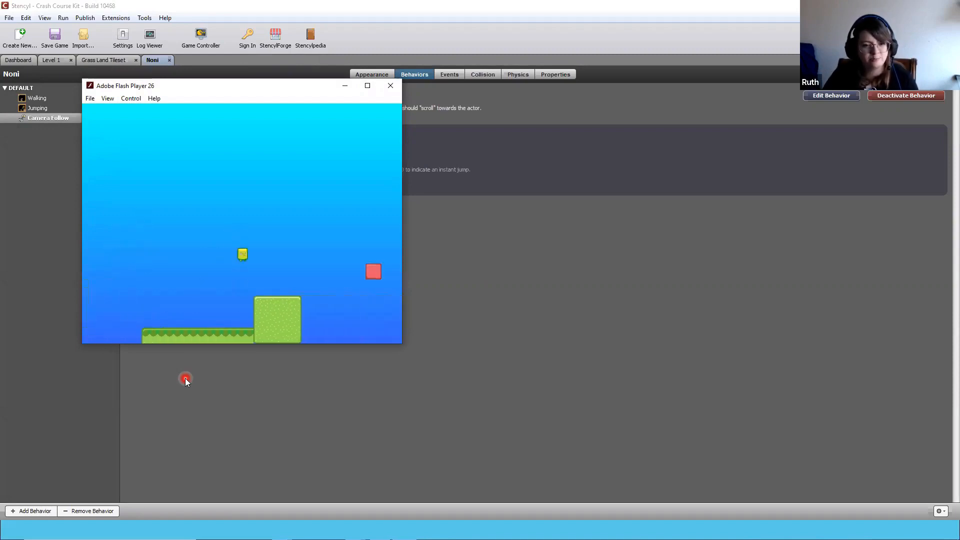
{"action": "key", "text": "Right"}
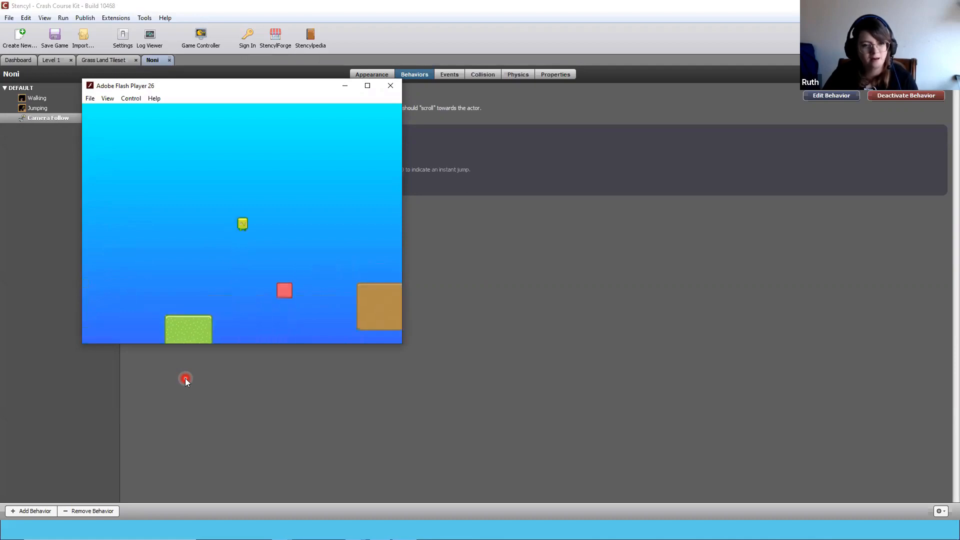
{"action": "key", "text": "Right"}
{"action": "key", "text": "Up"}
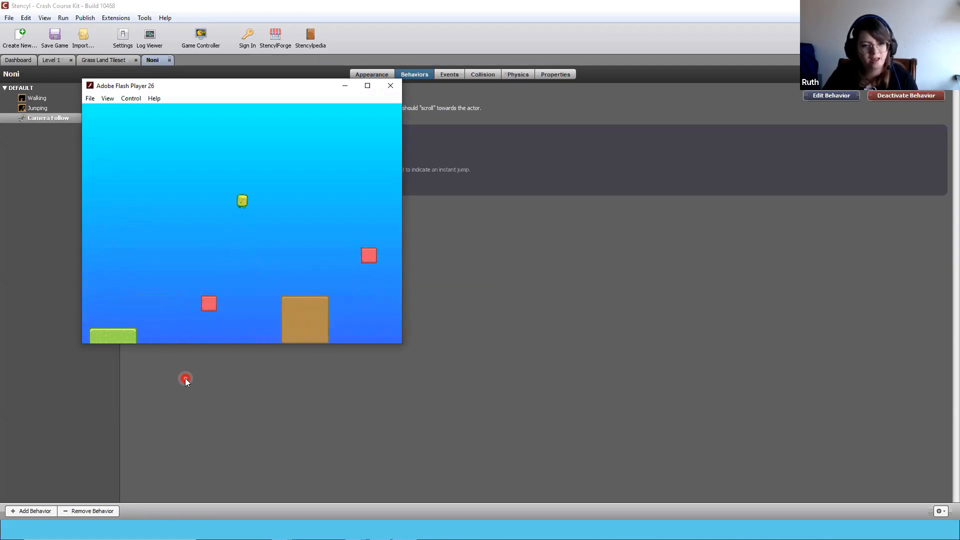
{"action": "key", "text": "Right"}
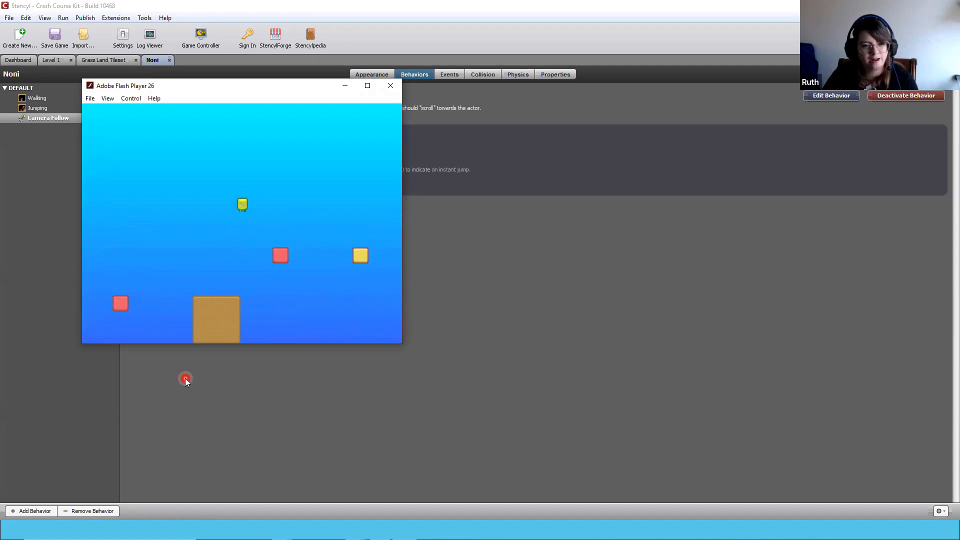
{"action": "key", "text": "Right"}
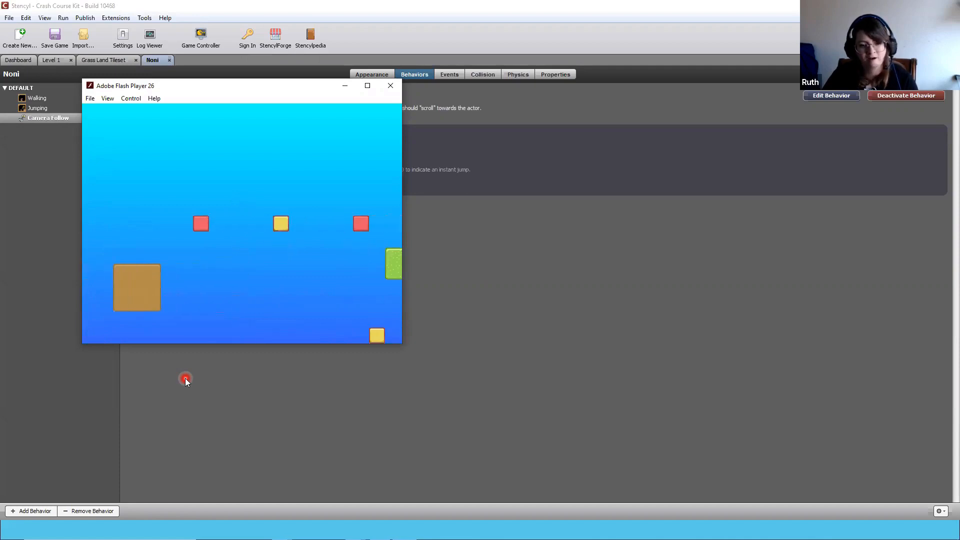
Move Noni back and forth to check that the camera tracks both directions, and leave the test
{"action": "key", "text": "Left"}
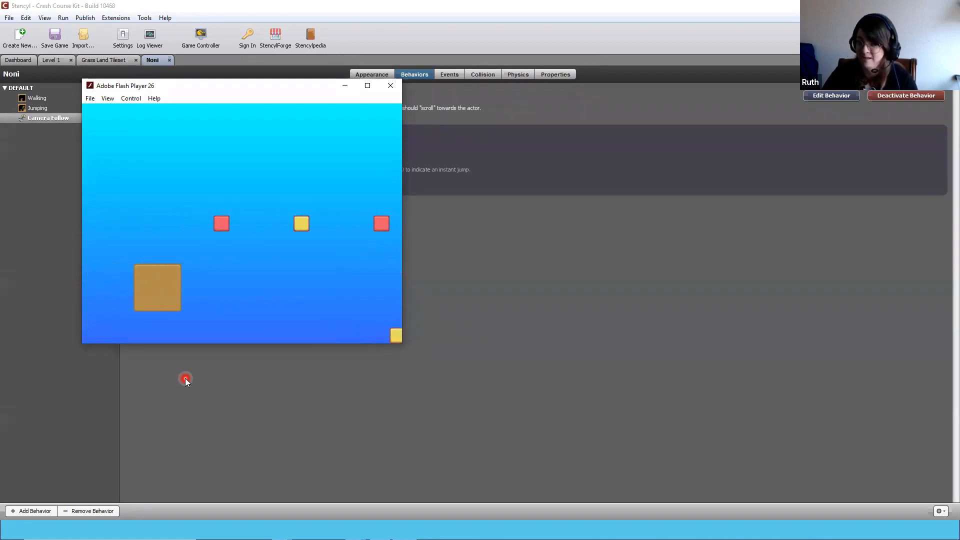
{"action": "key", "text": "Right"}
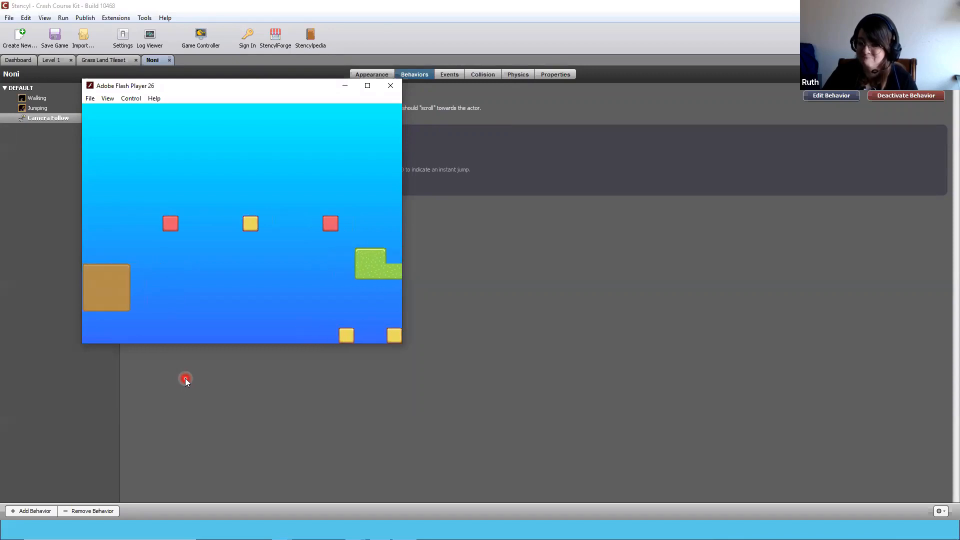
{"action": "key", "text": "Left"}
{"action": "key", "text": "Right"}
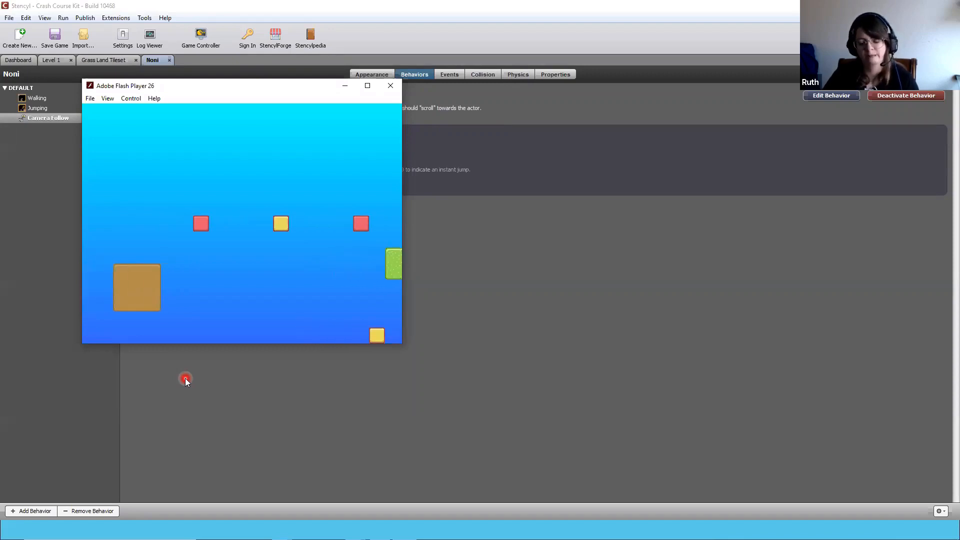
{"action": "key", "text": "Right"}
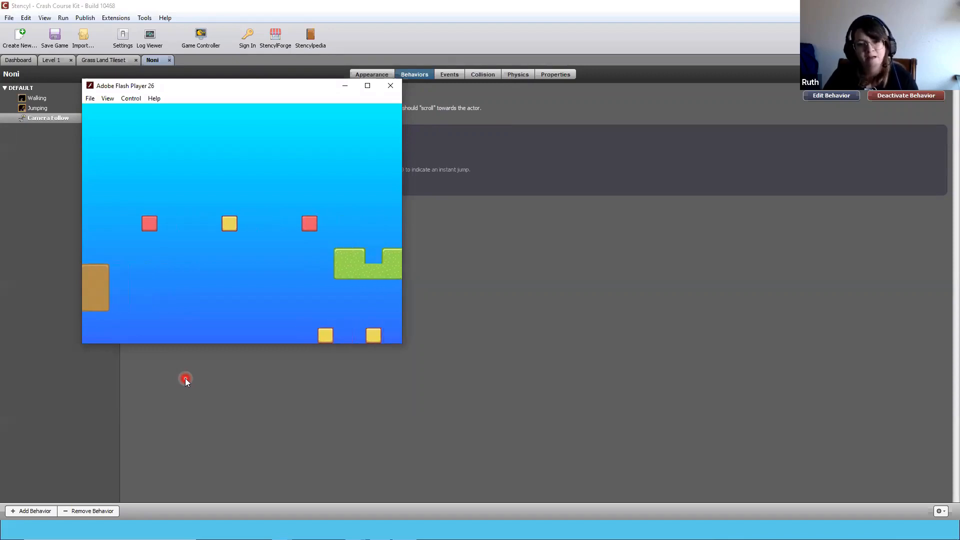
{"action": "key", "text": "Left"}
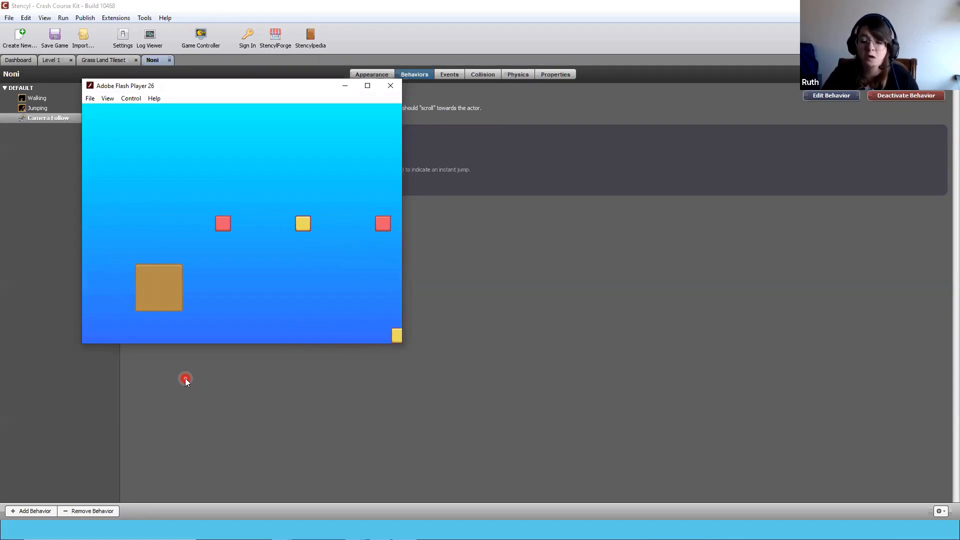
{"action": "key", "text": "Left"}
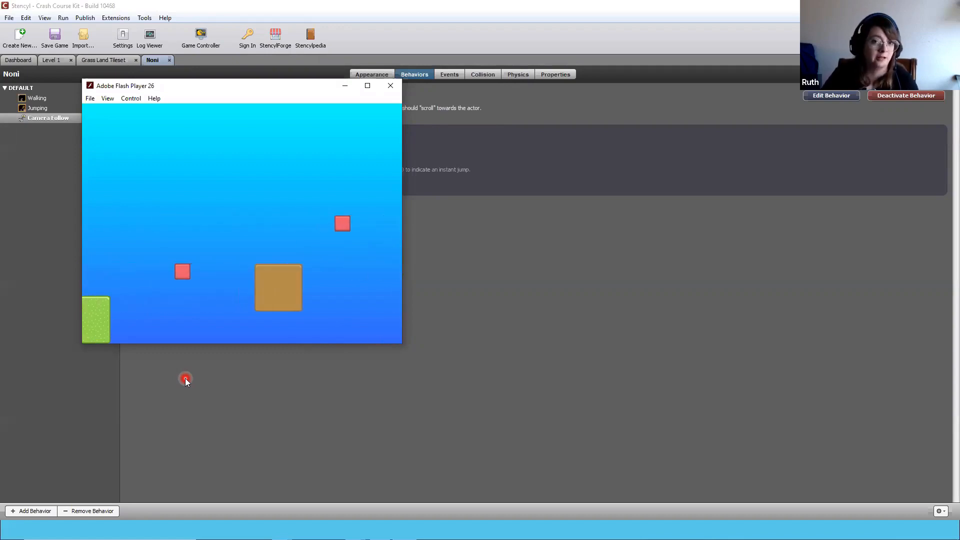
{"action": "key", "text": "Right"}
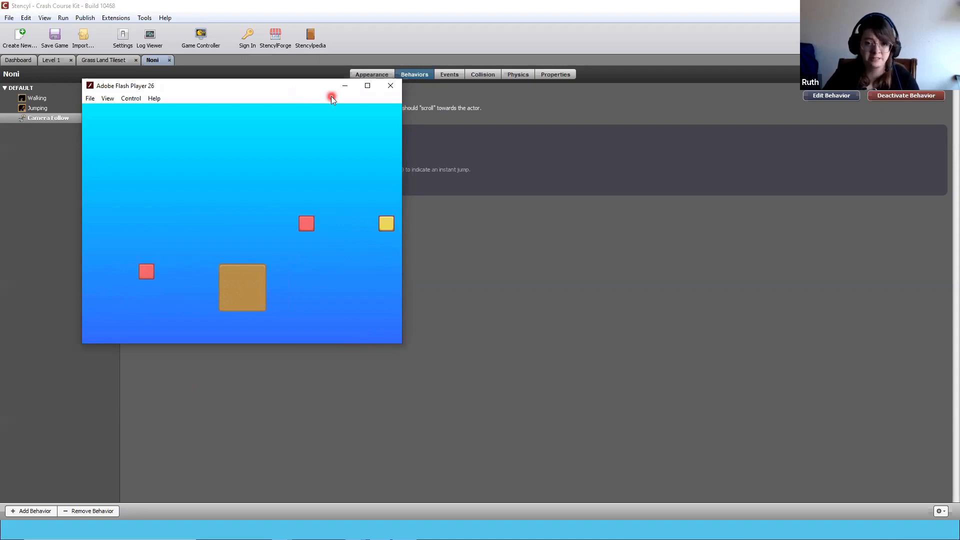
{"action": "left_click", "coordinate": [337, 428]}
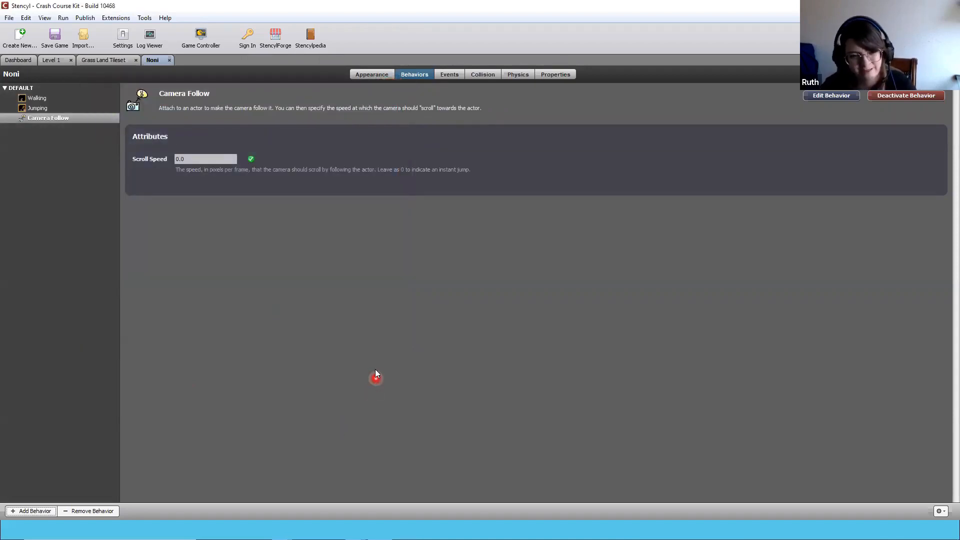
Set the Camera Follow behavior's Scroll Speed to 5 and save the game
{"action": "left_click", "coordinate": [212, 160]}
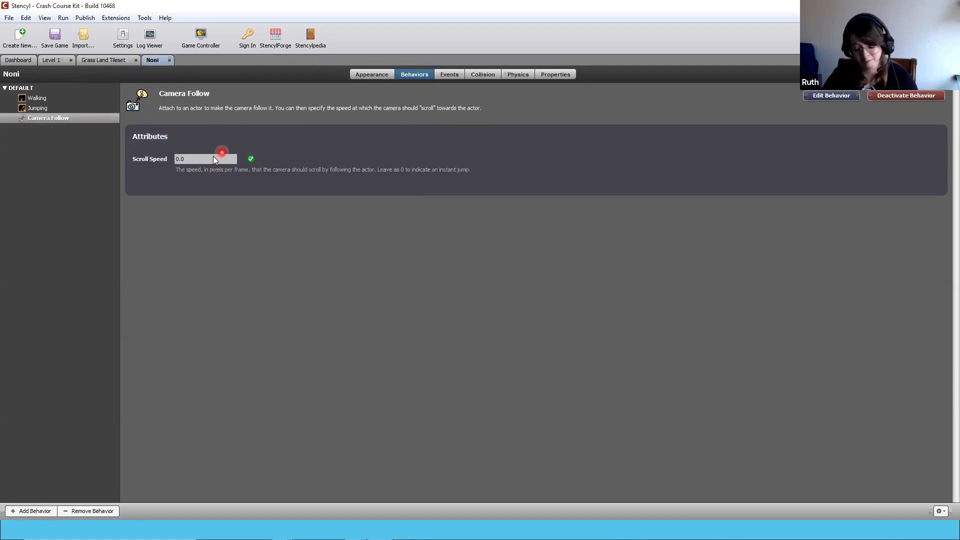
{"action": "key", "text": "BackSpace"}
{"action": "key", "text": "BackSpace"}
{"action": "key", "text": "BackSpace"}
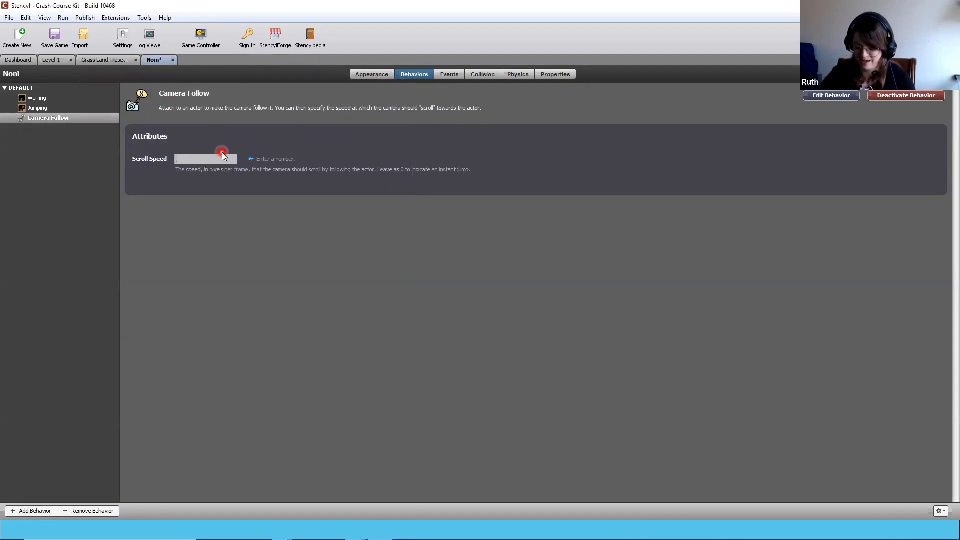
{"action": "type", "text": "5"}
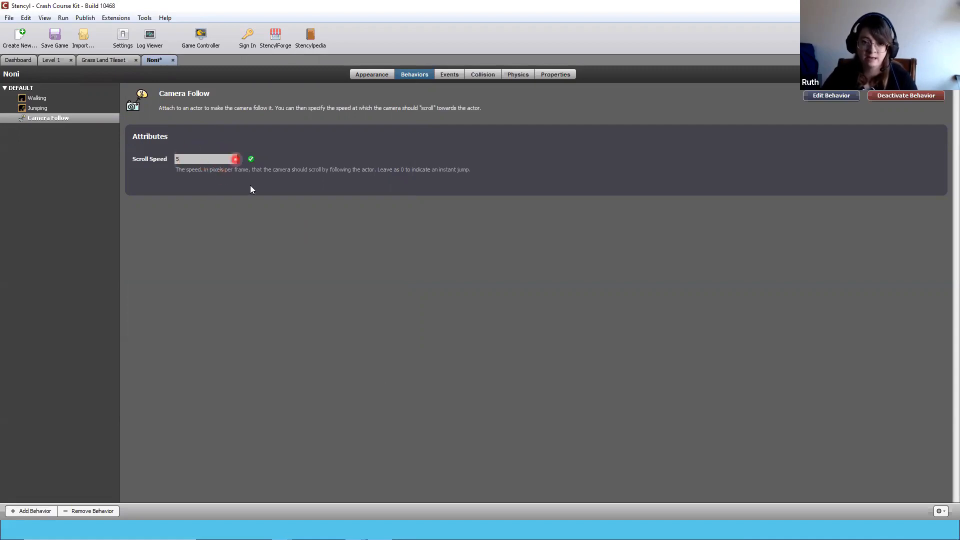
{"action": "key", "text": "ctrl+s"}
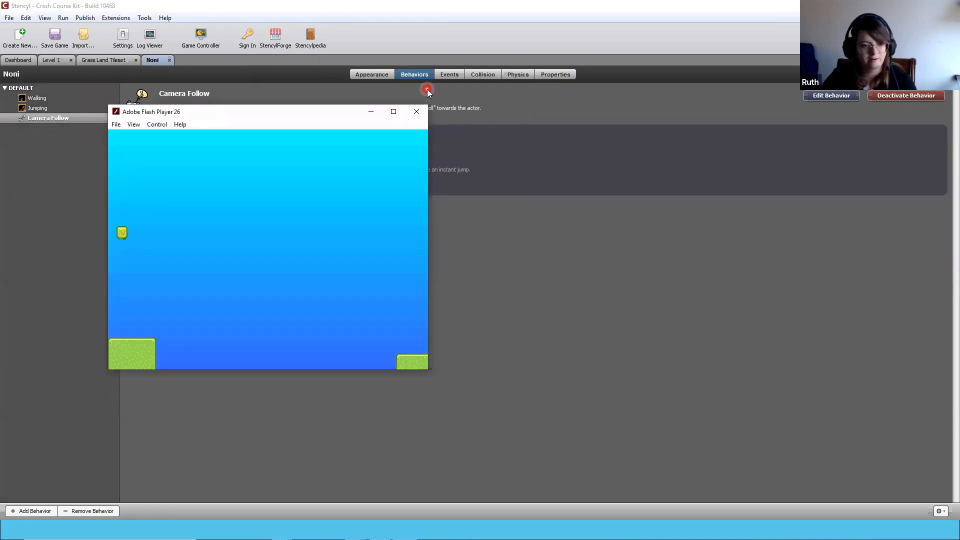
Test the camera's scrolling by walking Noni rightward off the first platform, and leave the test
{"action": "key", "text": "Right"}
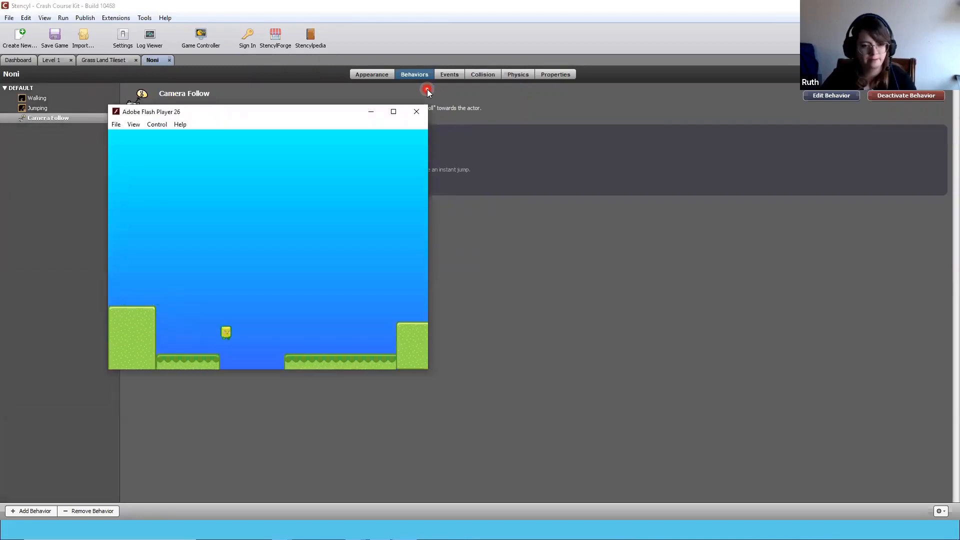
{"action": "key", "text": "Right"}
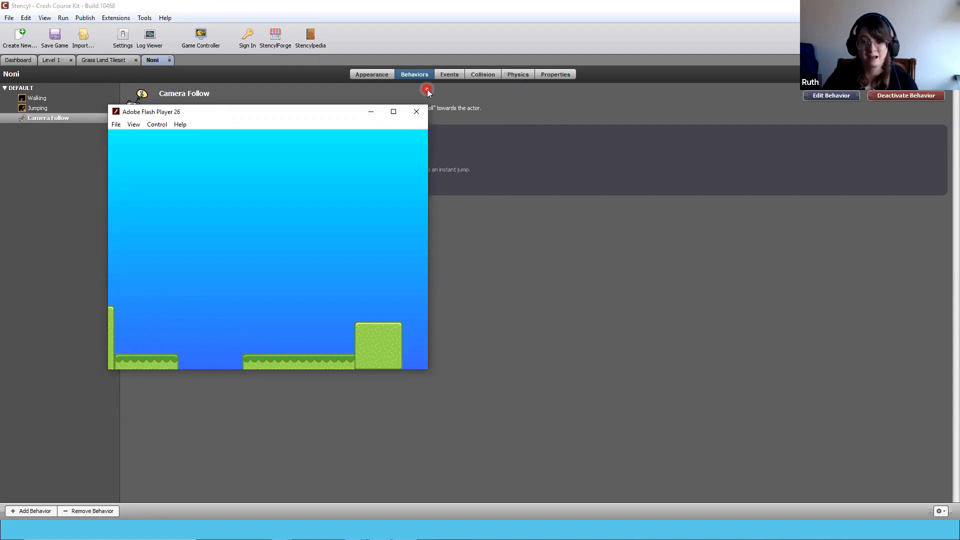
{"action": "left_click", "coordinate": [420, 116]}
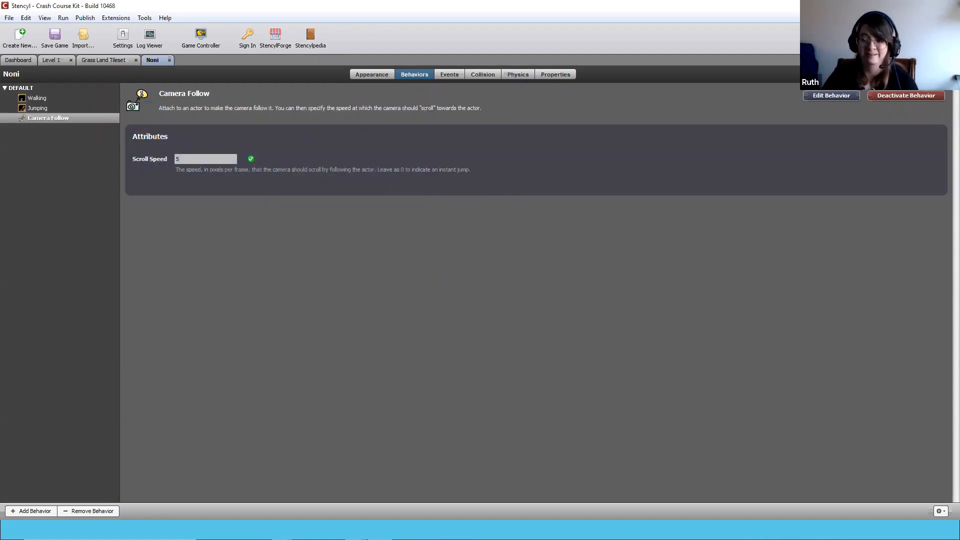
Save and rerun the game, and test the camera while jumping Noni from the starting platforms to the brown block
{"action": "key", "text": "ctrl+s"}
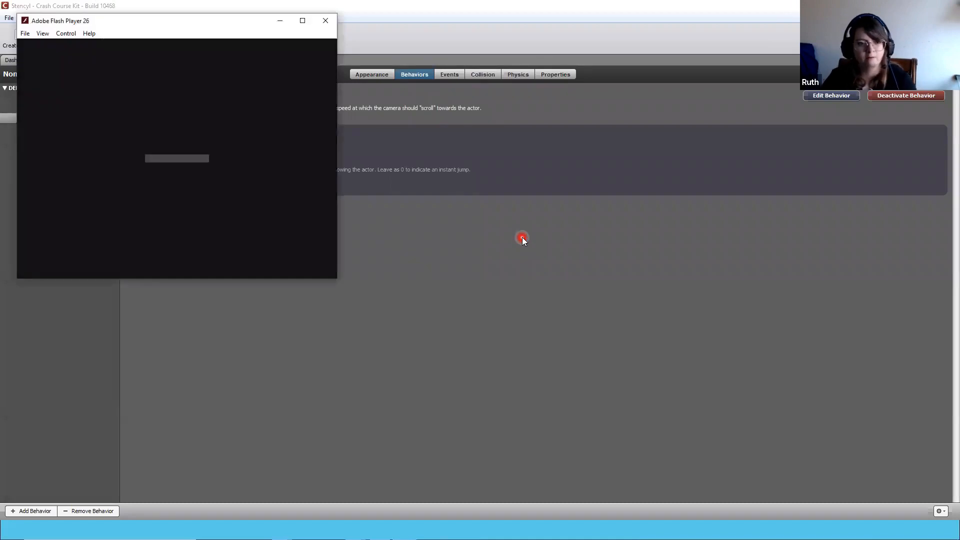
{"action": "key", "text": "Right"}
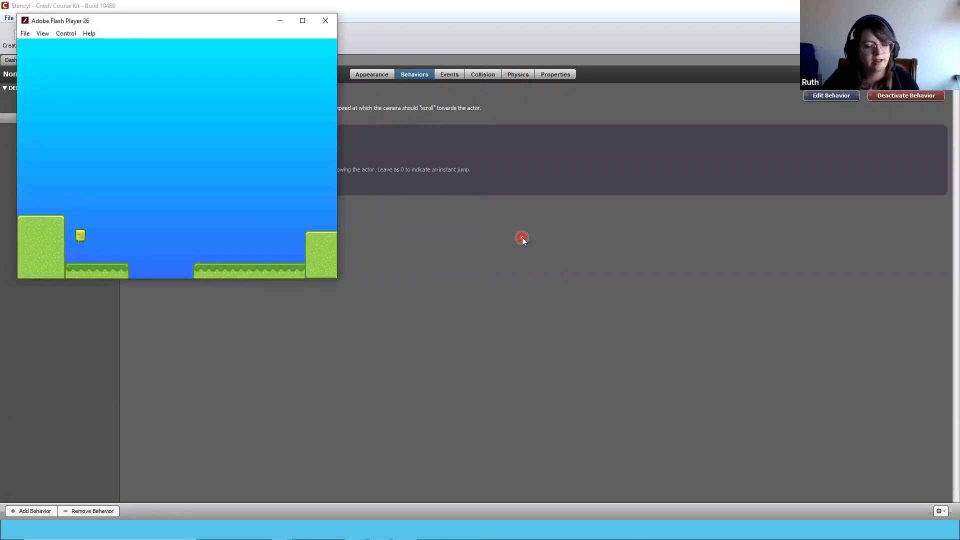
{"action": "key", "text": "Right"}
{"action": "key", "text": "Up"}
{"action": "key", "text": "Right"}
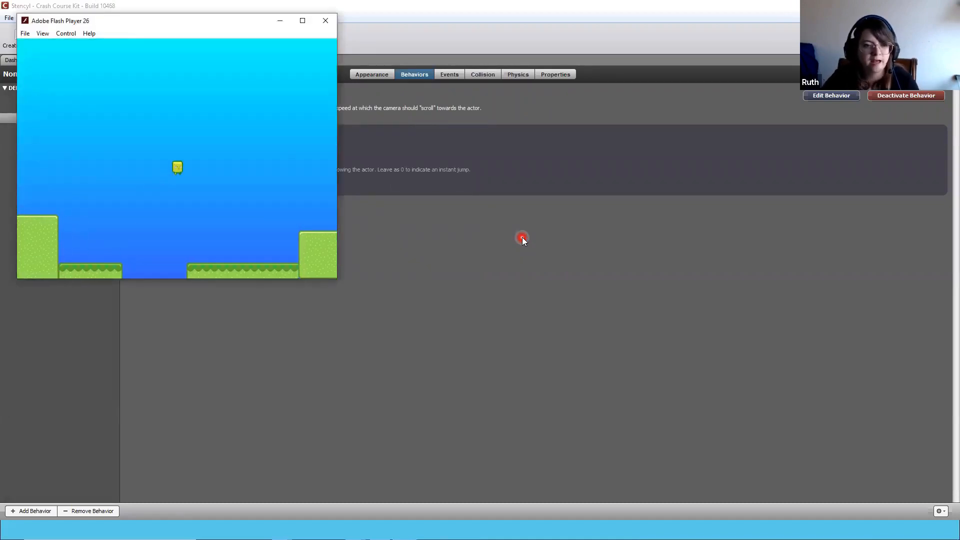
{"action": "key", "text": "Right"}
{"action": "key", "text": "Up"}
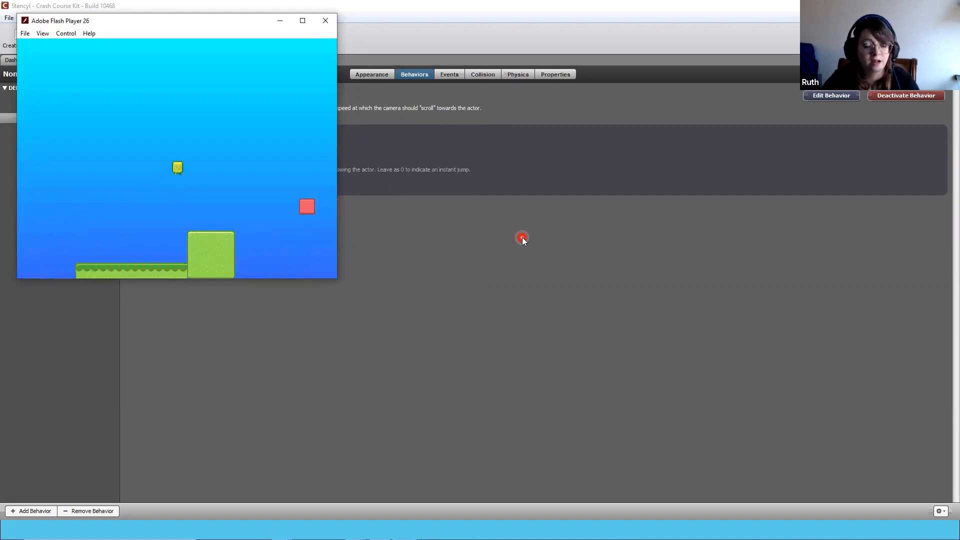
{"action": "key", "text": "Right"}
{"action": "key", "text": "Up"}
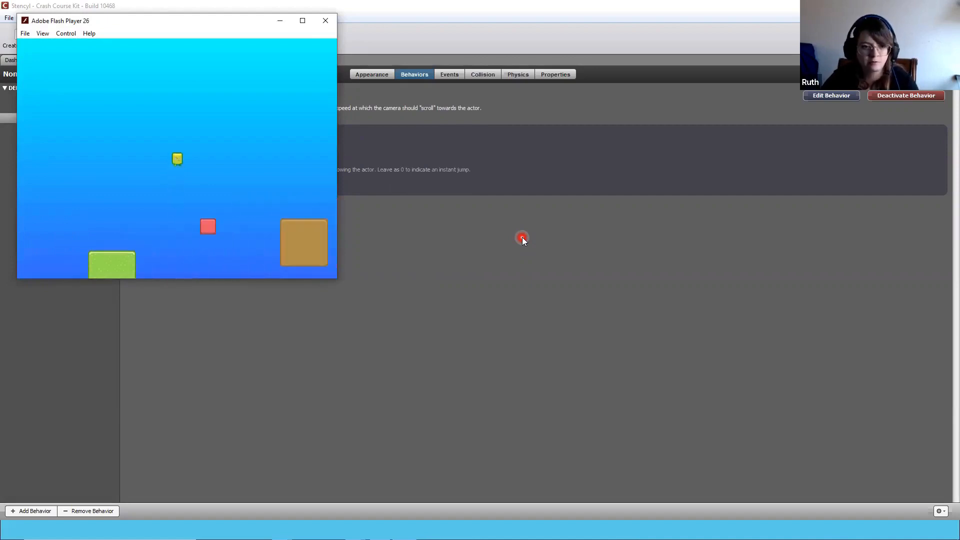
{"action": "key", "text": "Right"}
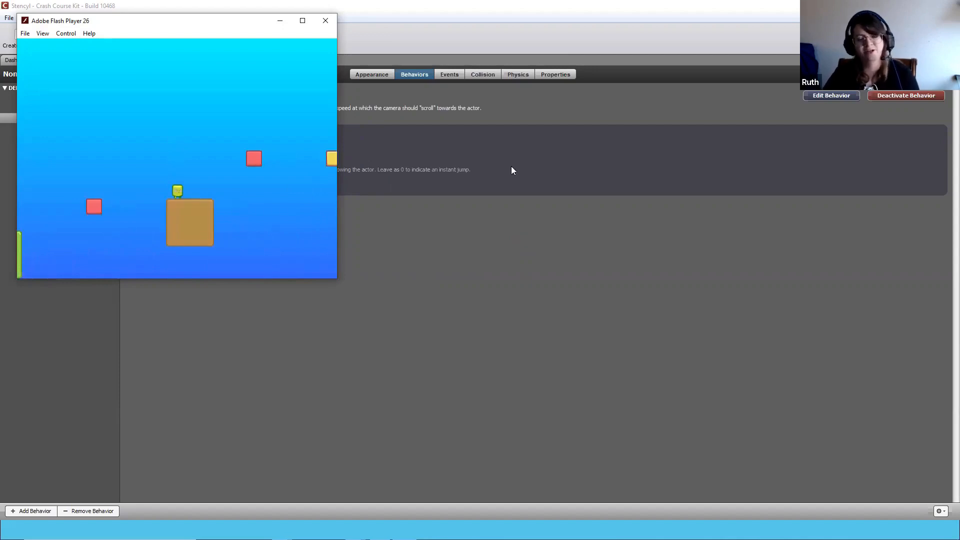
Leave the game test and add this game's Die in Pit and Reload behavior to Noni
{"action": "left_click", "coordinate": [412, 260]}
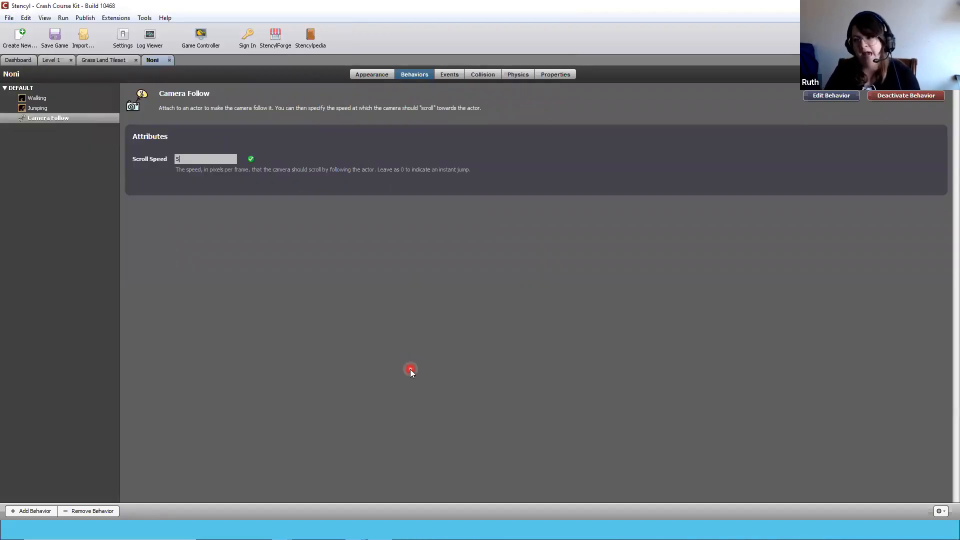
{"action": "left_click", "coordinate": [447, 382]}
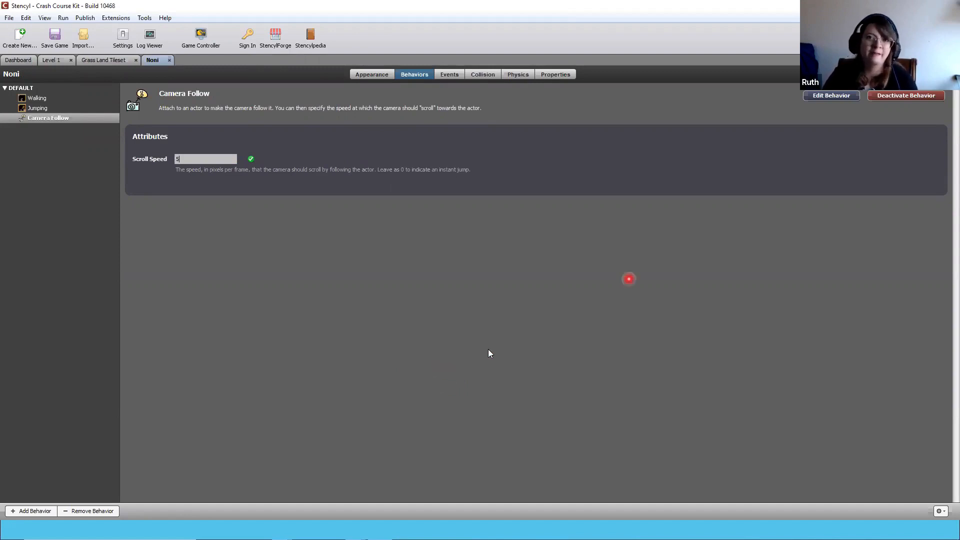
{"action": "left_click", "coordinate": [11, 511]}
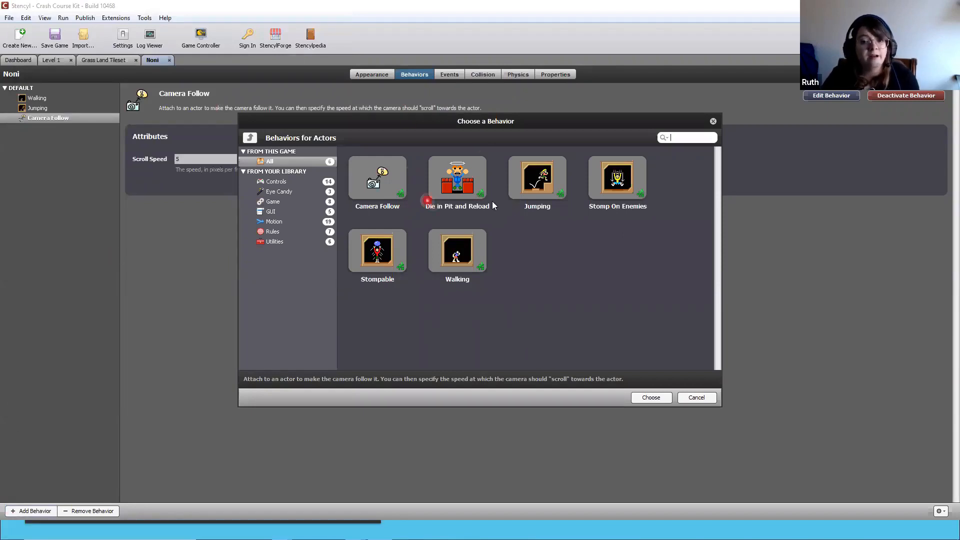
{"action": "left_click", "coordinate": [276, 182]}
{"action": "left_click", "coordinate": [276, 193]}
{"action": "left_click", "coordinate": [274, 221]}
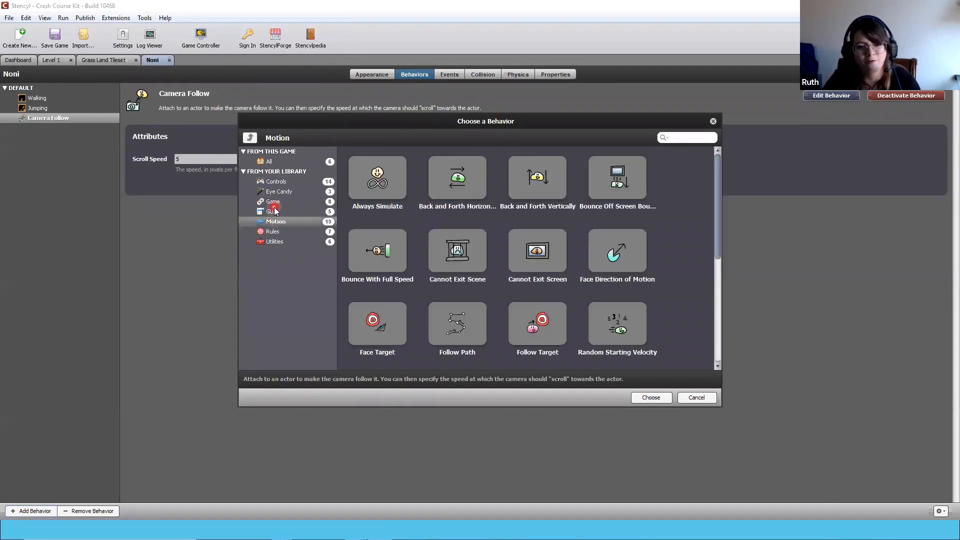
{"action": "left_click", "coordinate": [270, 211]}
{"action": "left_click", "coordinate": [273, 202]}
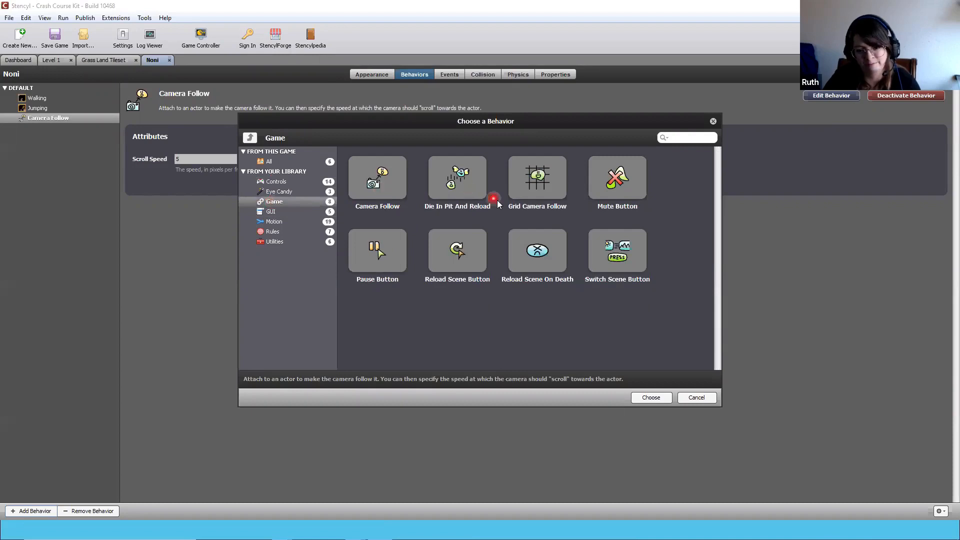
{"action": "left_click", "coordinate": [270, 162]}
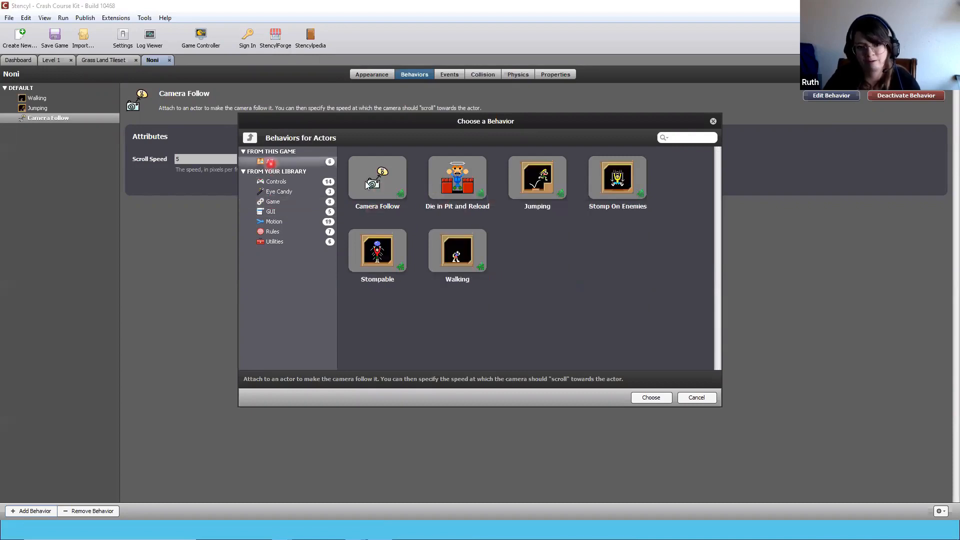
{"action": "left_click", "coordinate": [459, 193]}
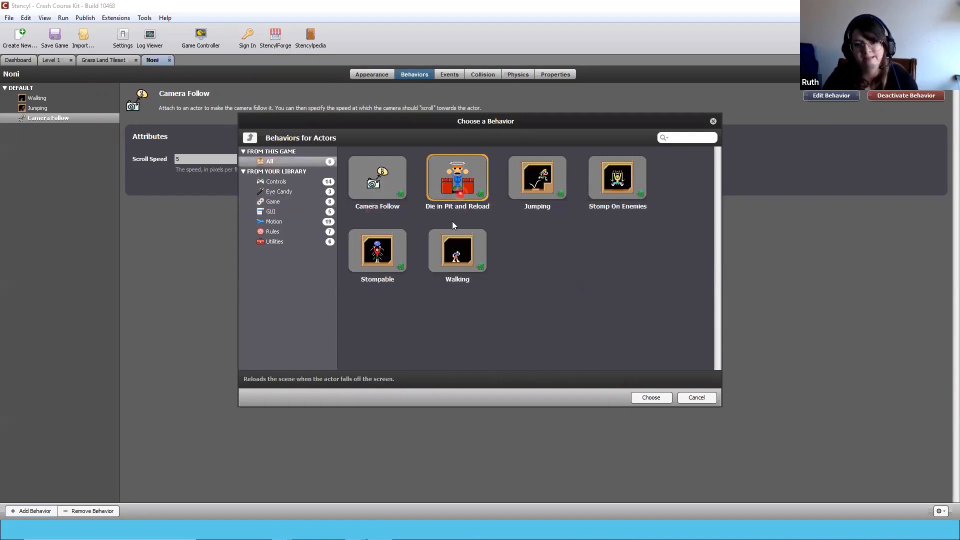
{"action": "left_click", "coordinate": [650, 397]}
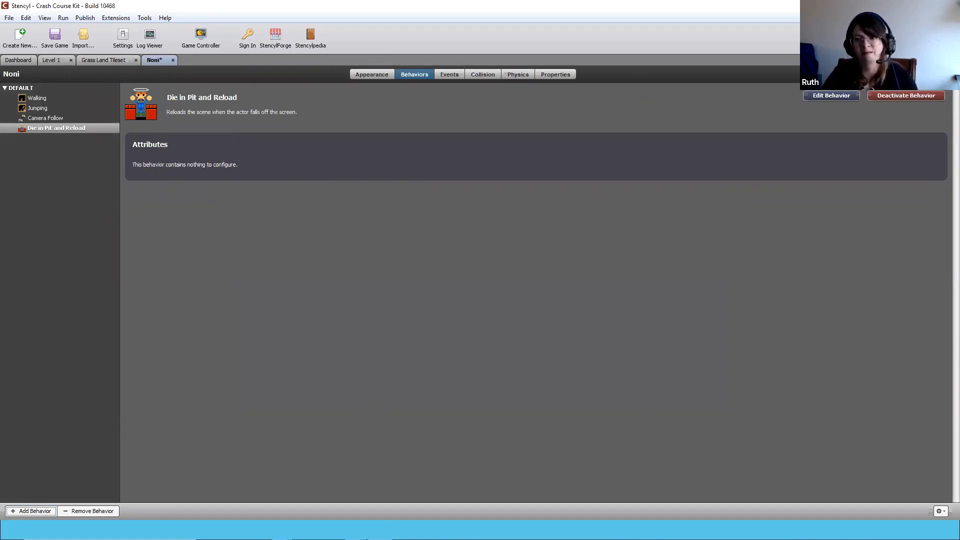
Open the Die in Pit and Reload code, save the game, and test Noni falling into the pit before leaving the test
{"action": "left_click", "coordinate": [828, 96]}
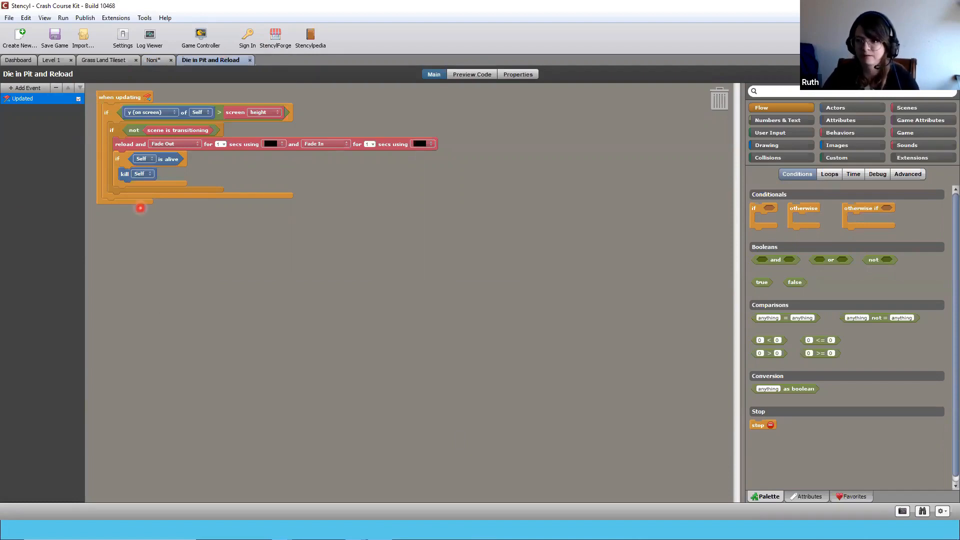
{"action": "key", "text": "ctrl+s"}
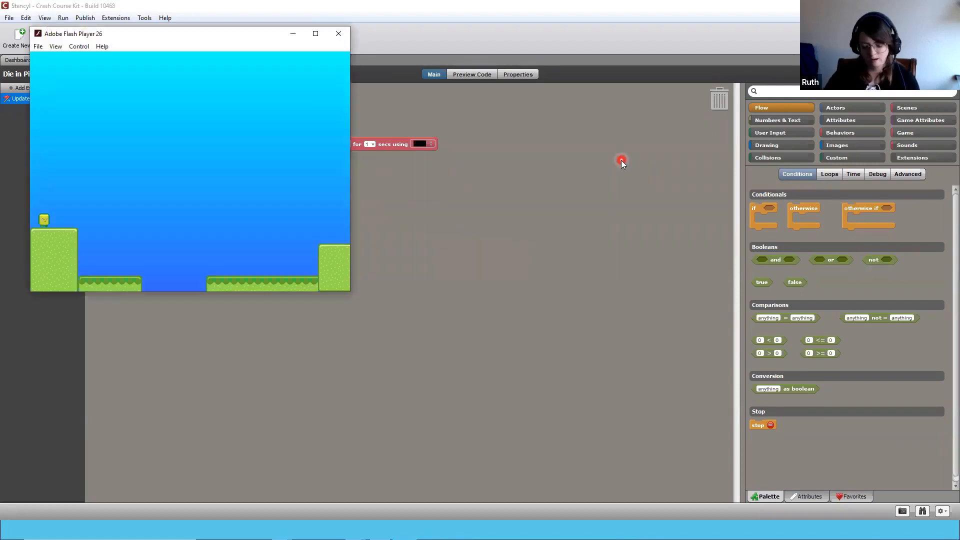
{"action": "key", "text": "Right"}
{"action": "key", "text": "Up"}
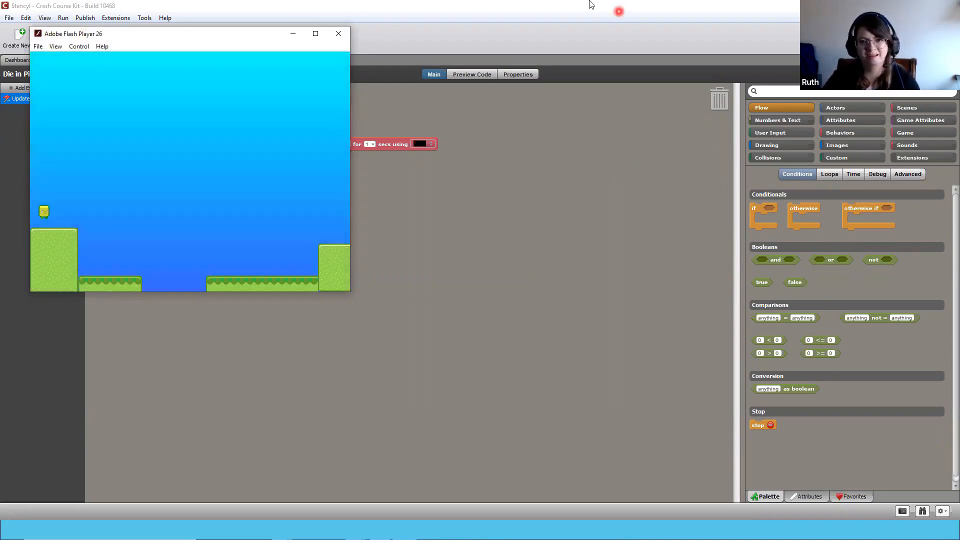
{"action": "left_click", "coordinate": [444, 103]}
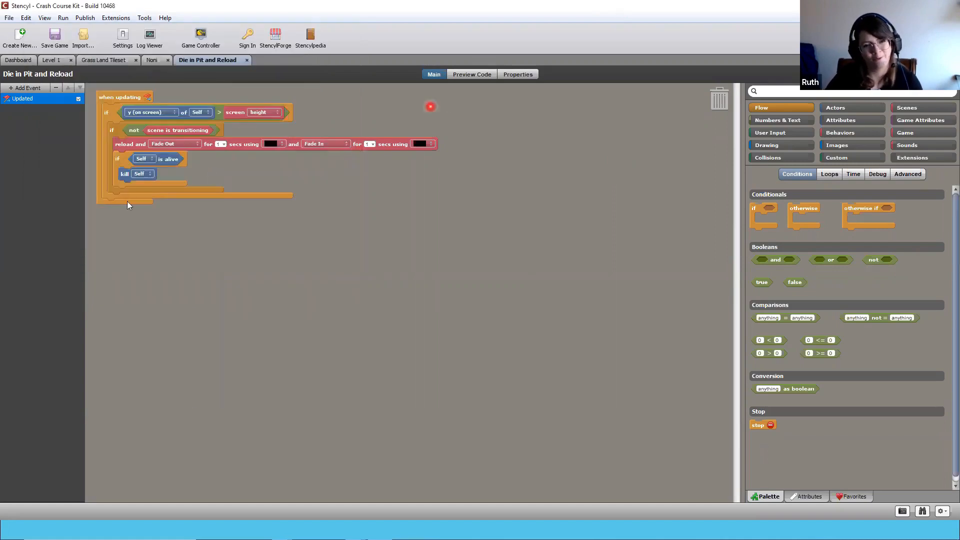
In Noni's Die in Pit and Reload code, set the reload block's transitions to Bubbles Out and Bubbles In
{"action": "left_click", "coordinate": [158, 59]}
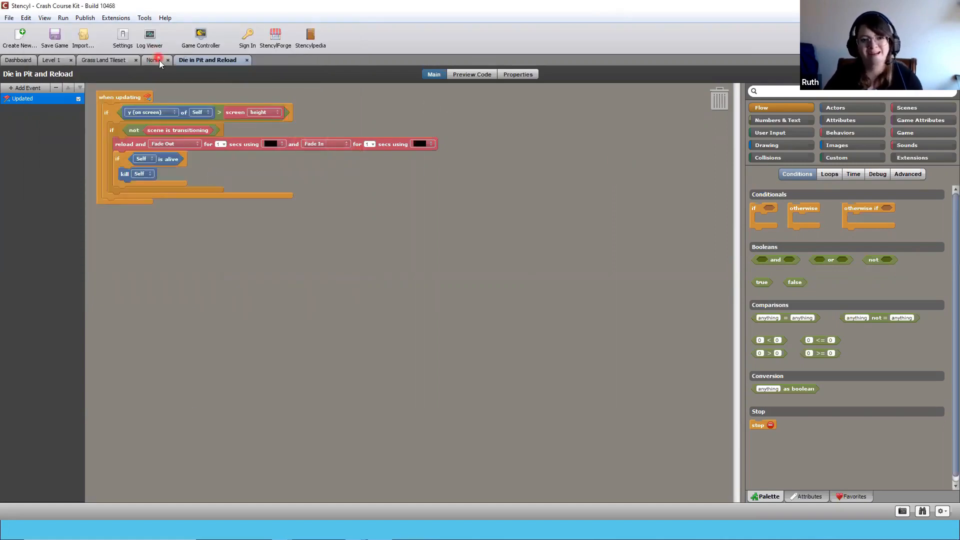
{"action": "left_click", "coordinate": [158, 60]}
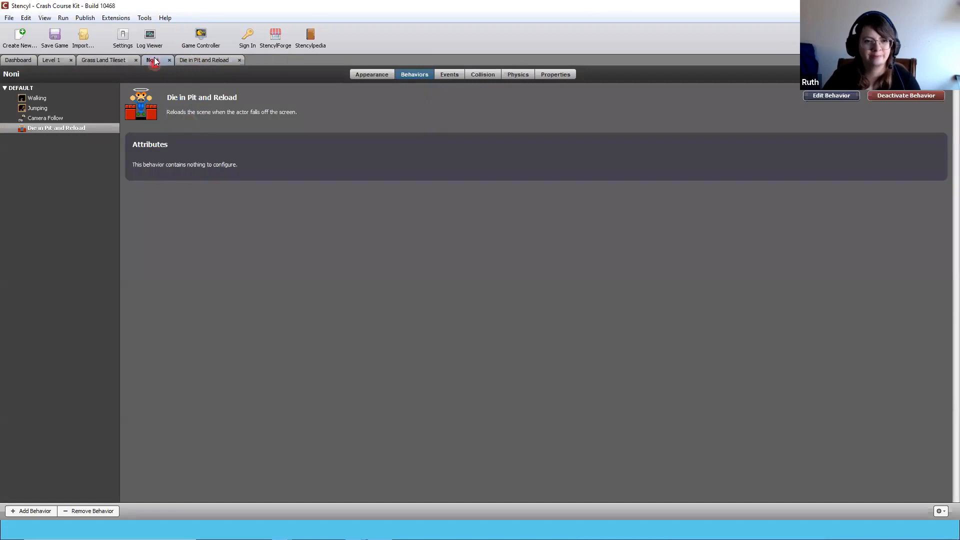
{"action": "left_click", "coordinate": [28, 131]}
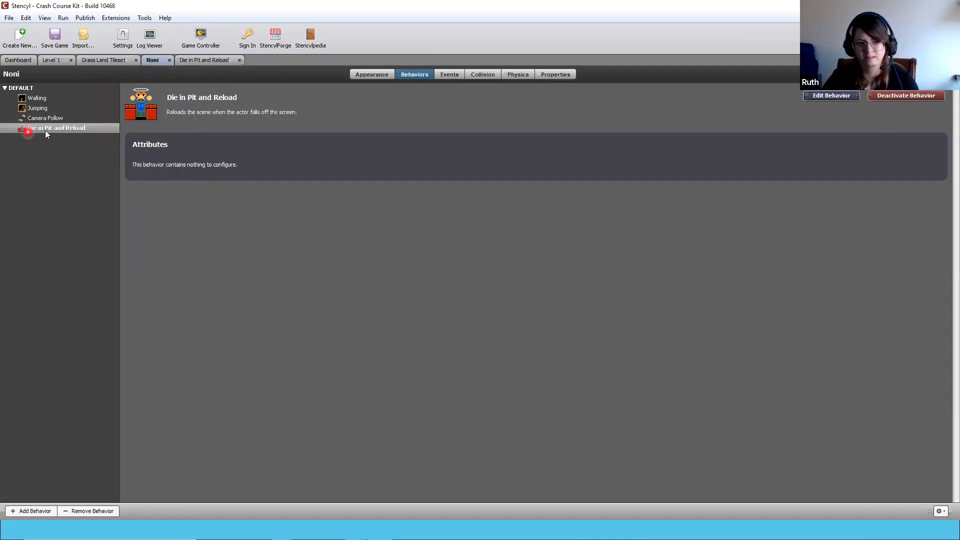
{"action": "left_click", "coordinate": [840, 98]}
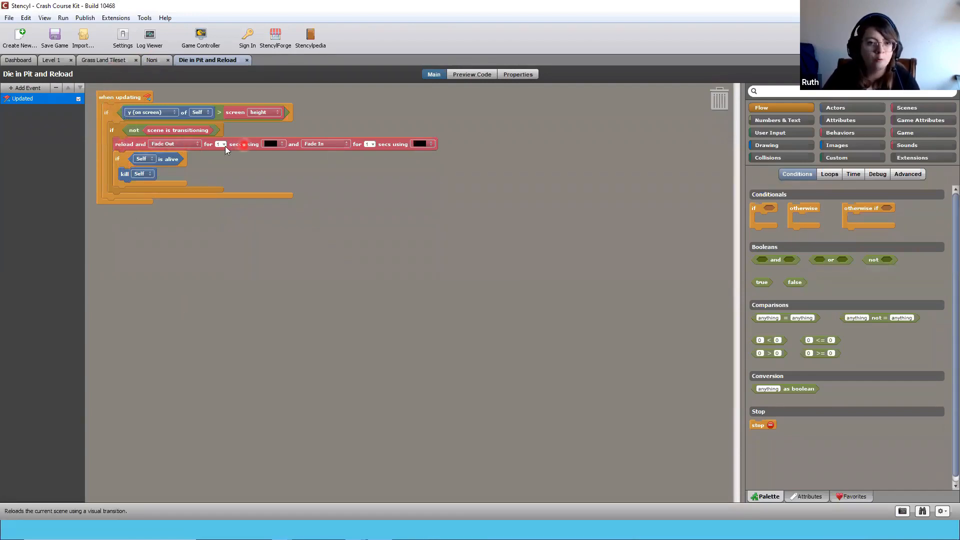
{"action": "left_click", "coordinate": [169, 145]}
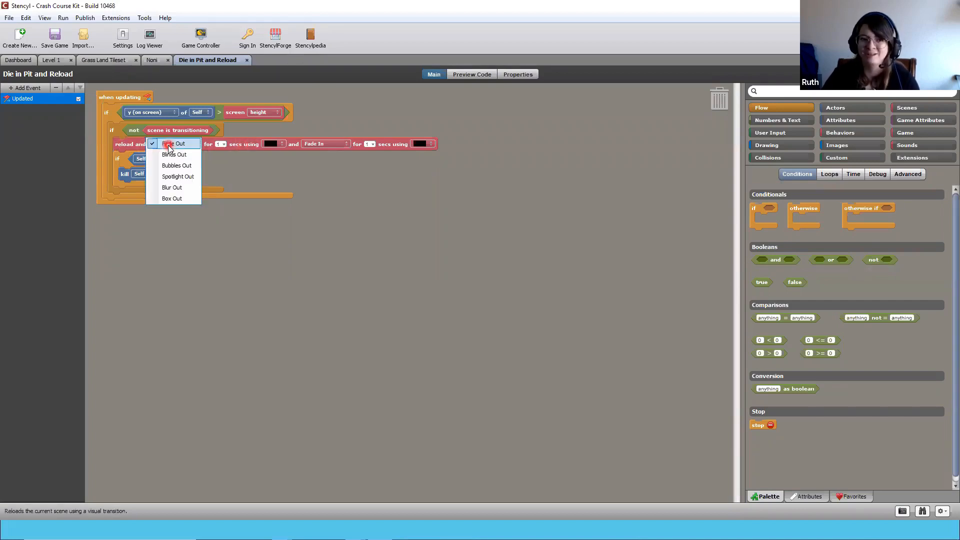
{"action": "left_click", "coordinate": [185, 165]}
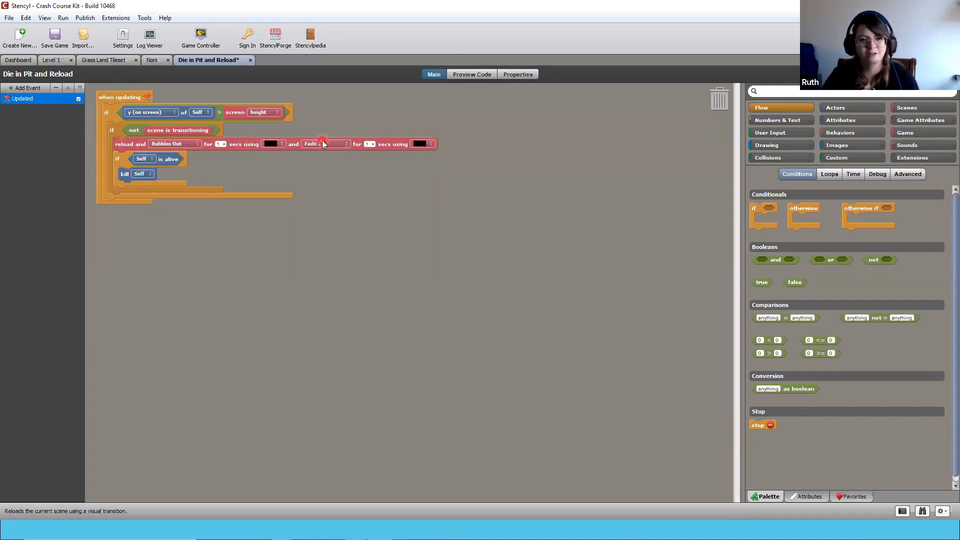
{"action": "left_click", "coordinate": [322, 145]}
{"action": "left_click", "coordinate": [325, 165]}
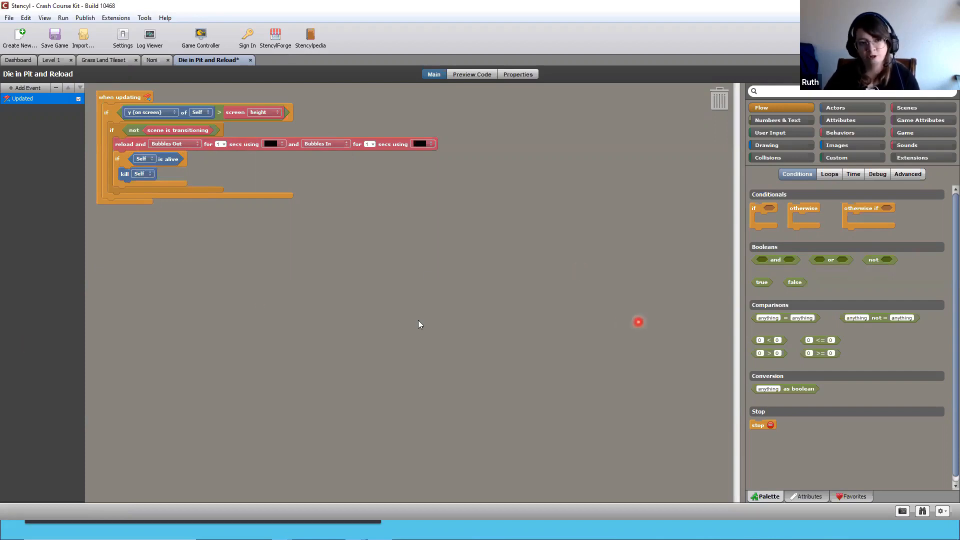
{"action": "left_click", "coordinate": [26, 18]}
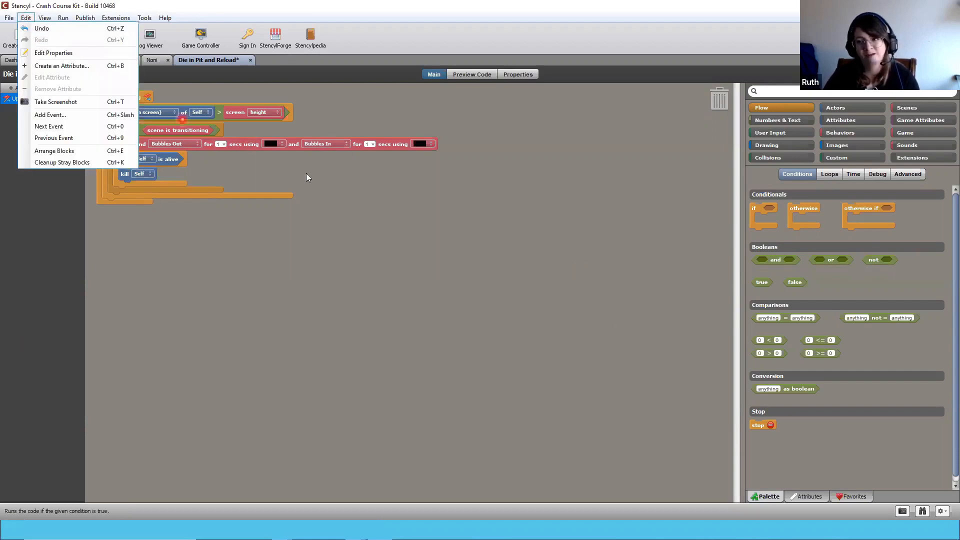
{"action": "left_click", "coordinate": [183, 204]}
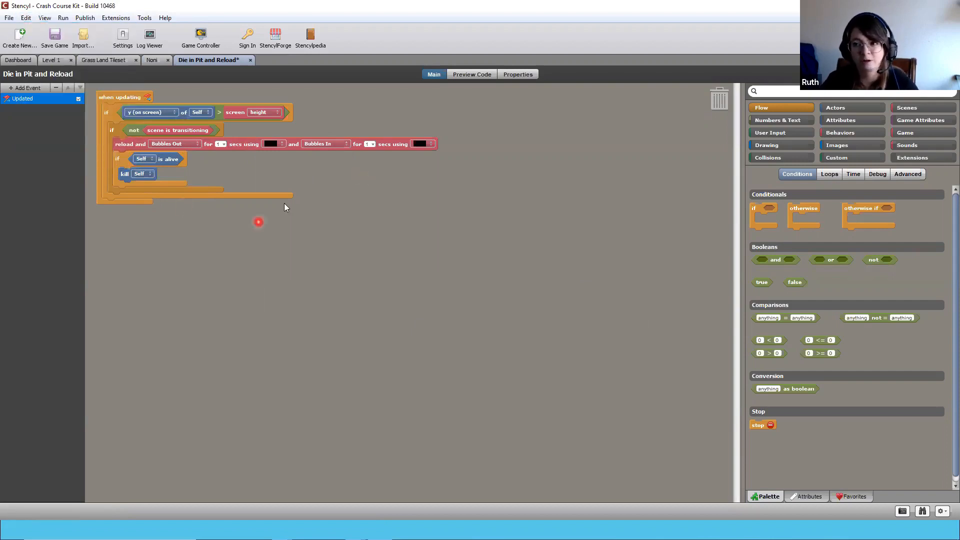
Save and rerun the game, walk Noni into the pit to test the bubble transition, and close the test
{"action": "key", "text": "ctrl+s"}
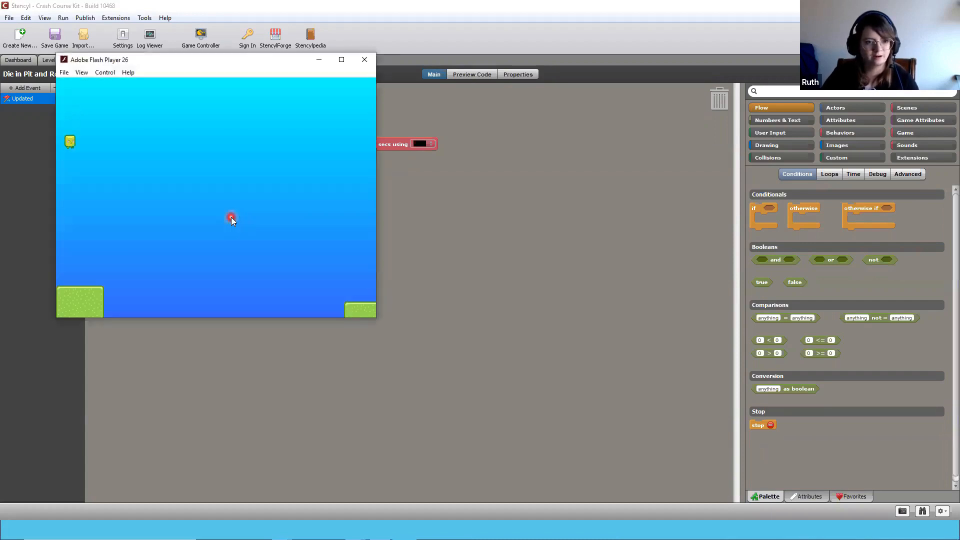
{"action": "key", "text": "Right"}
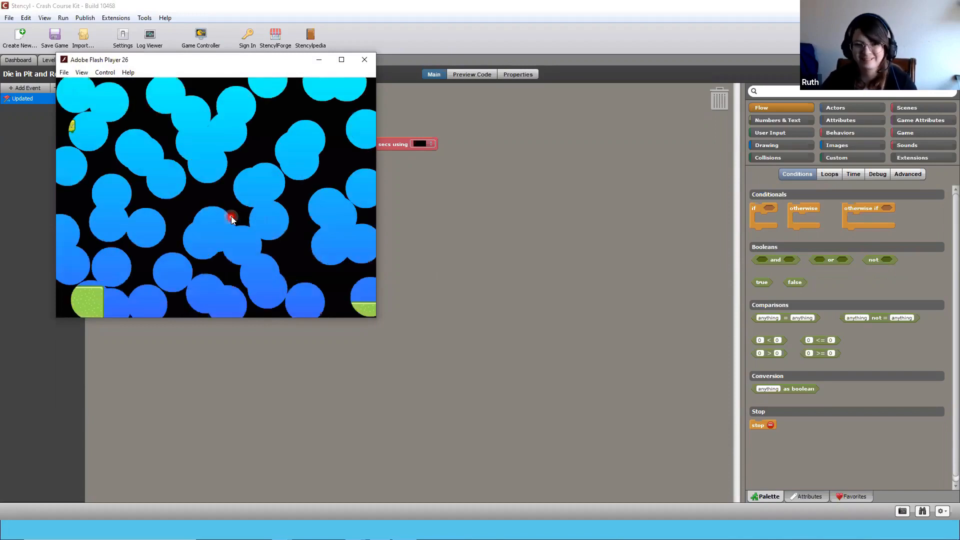
{"action": "left_click_drag", "start_coordinate": [241, 62], "coordinate": [266, 146]}
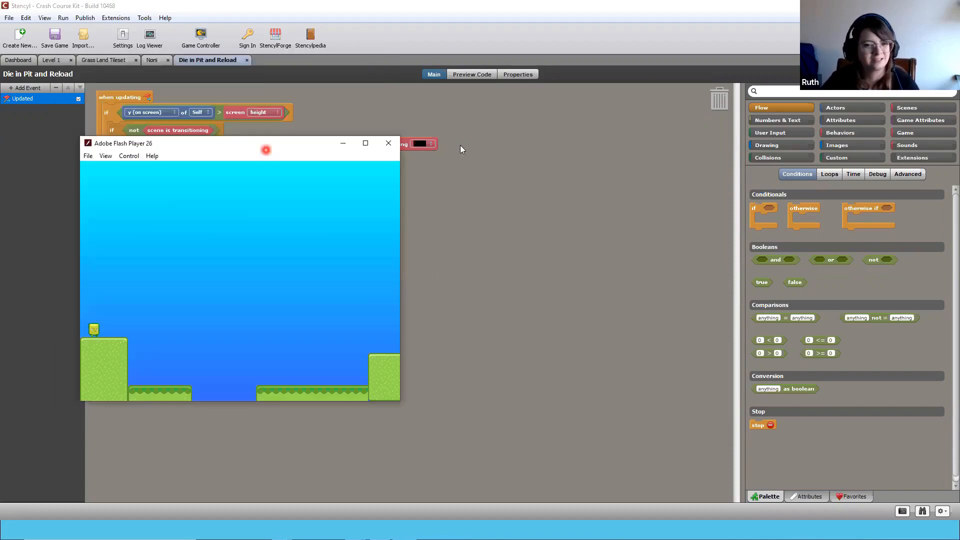
{"action": "left_click", "coordinate": [388, 143]}
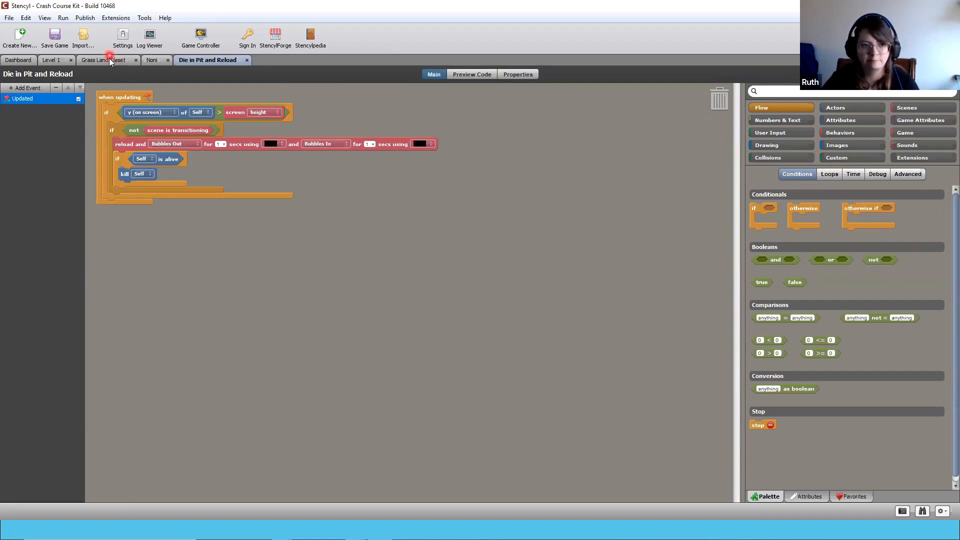
Open the Clown actor type and examine its Idle animation frames and its Stomped animation
{"action": "left_click", "coordinate": [45, 61]}
{"action": "left_click", "coordinate": [16, 60]}
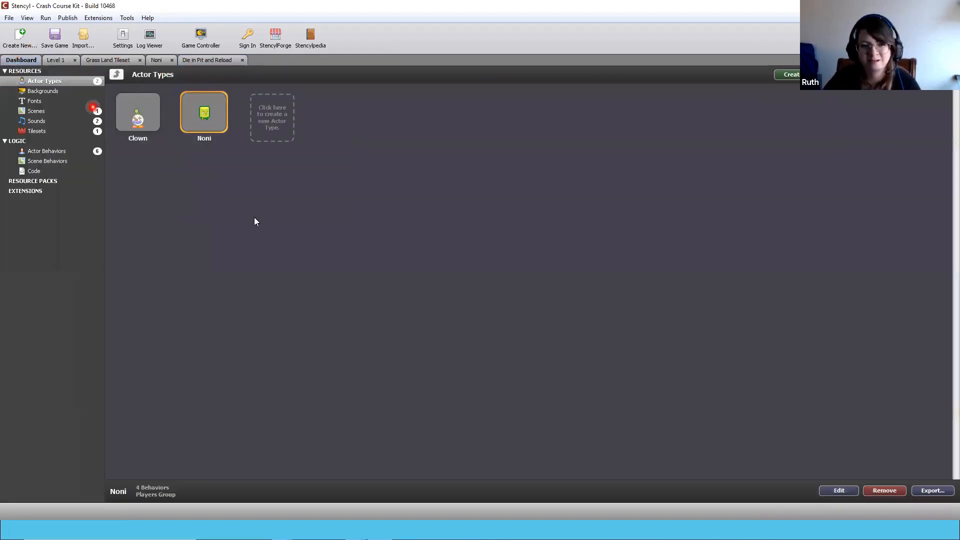
{"action": "left_click", "coordinate": [261, 272]}
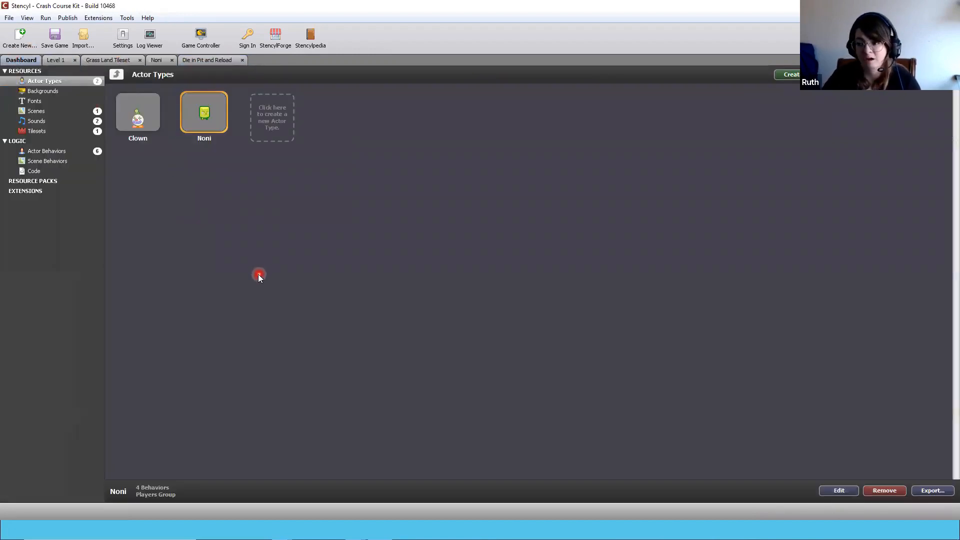
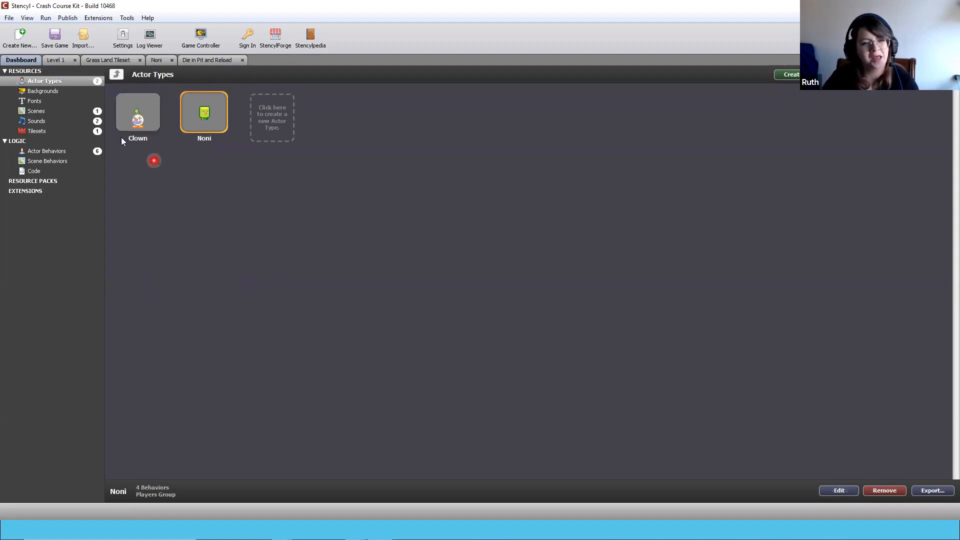
{"action": "left_click", "coordinate": [126, 112]}
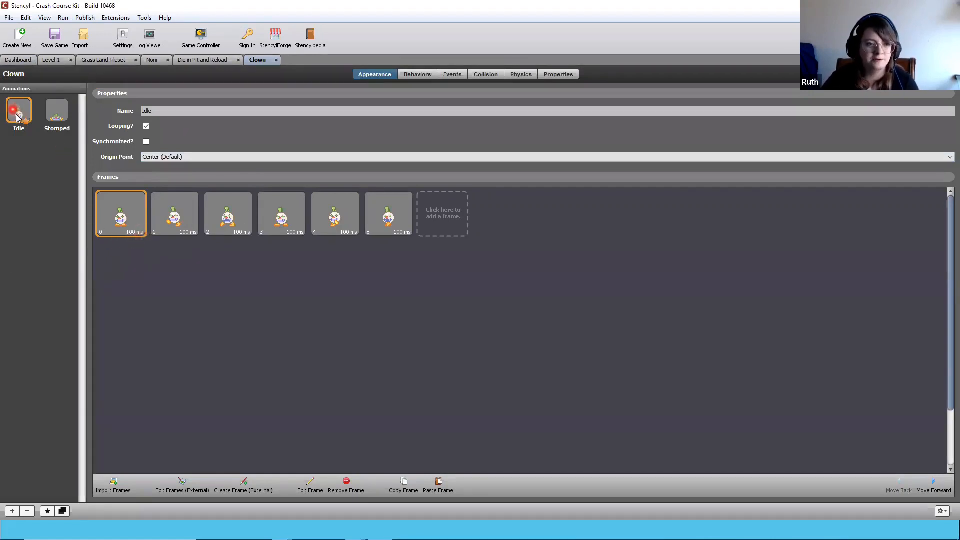
{"action": "left_click", "coordinate": [174, 224]}
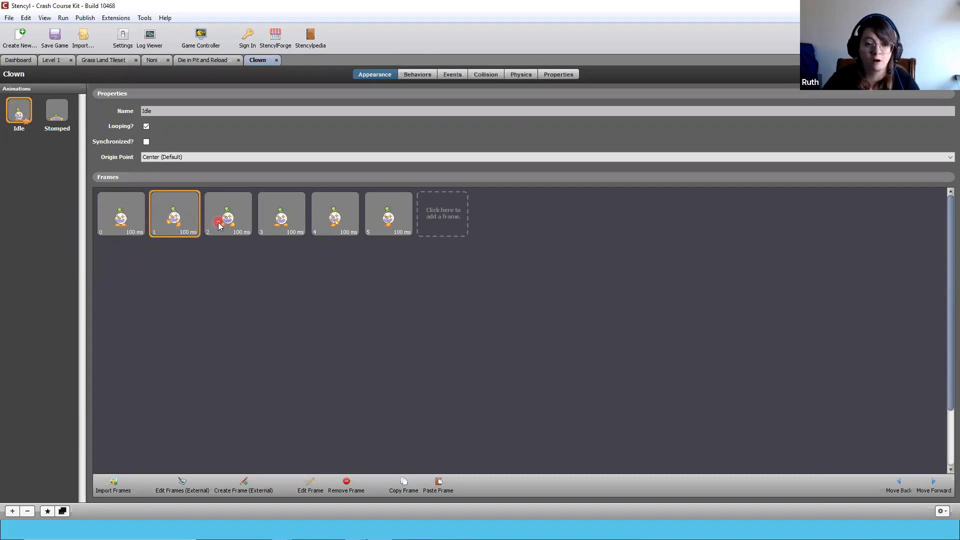
{"action": "left_click", "coordinate": [228, 218]}
{"action": "left_click", "coordinate": [281, 216]}
{"action": "left_click", "coordinate": [357, 220]}
{"action": "left_click", "coordinate": [388, 216]}
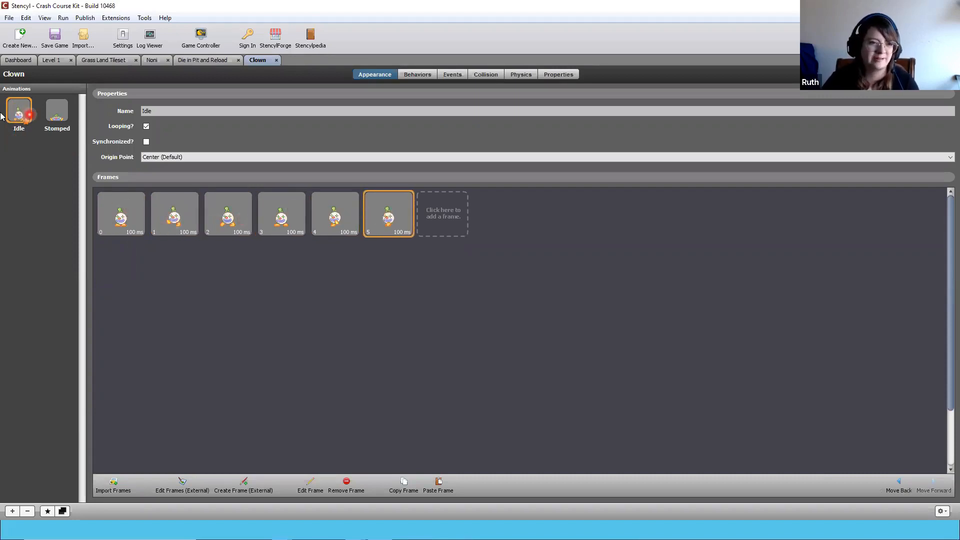
{"action": "left_click", "coordinate": [57, 115]}
{"action": "left_click", "coordinate": [19, 112]}
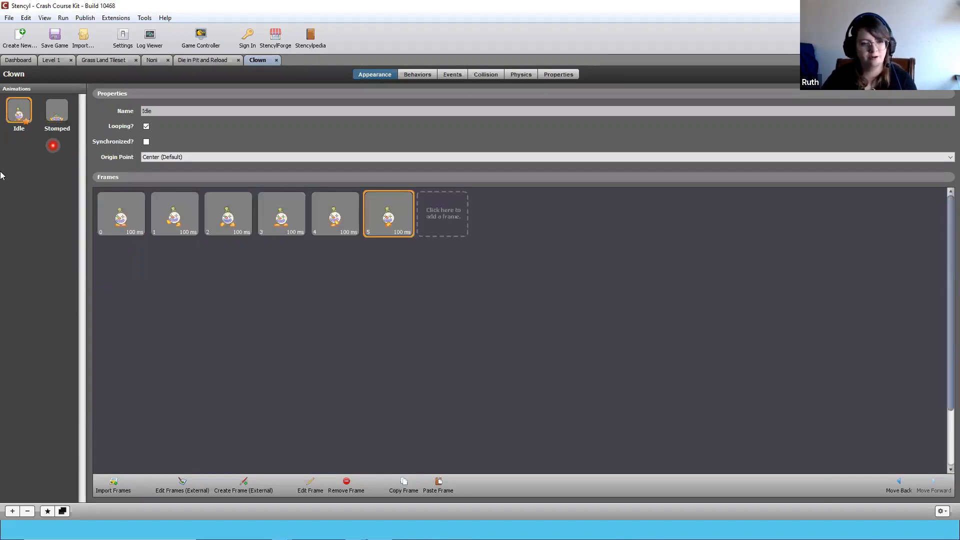
Open the Level 1 scene layout and choose the Clown actor type for placement
{"action": "left_click", "coordinate": [12, 60]}
{"action": "left_click", "coordinate": [40, 111]}
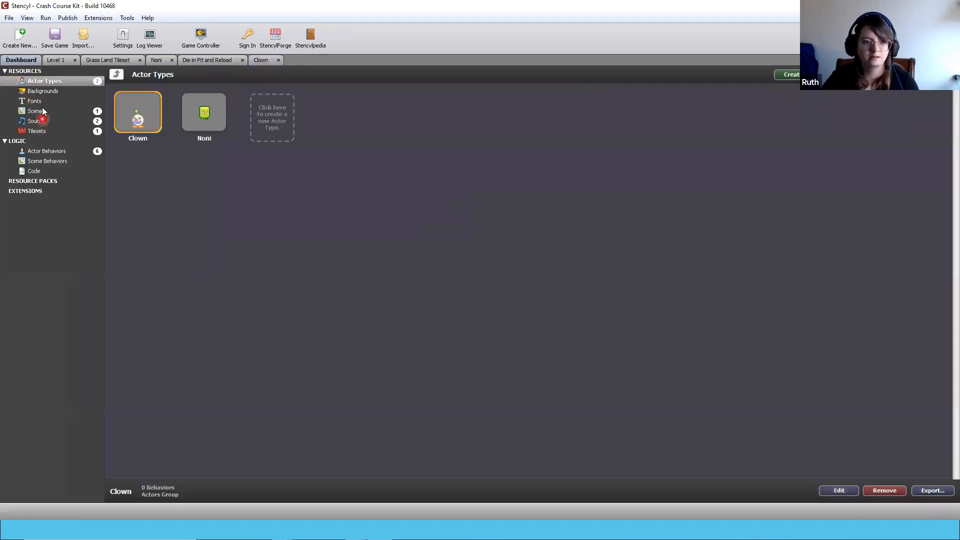
{"action": "double_click", "coordinate": [146, 106]}
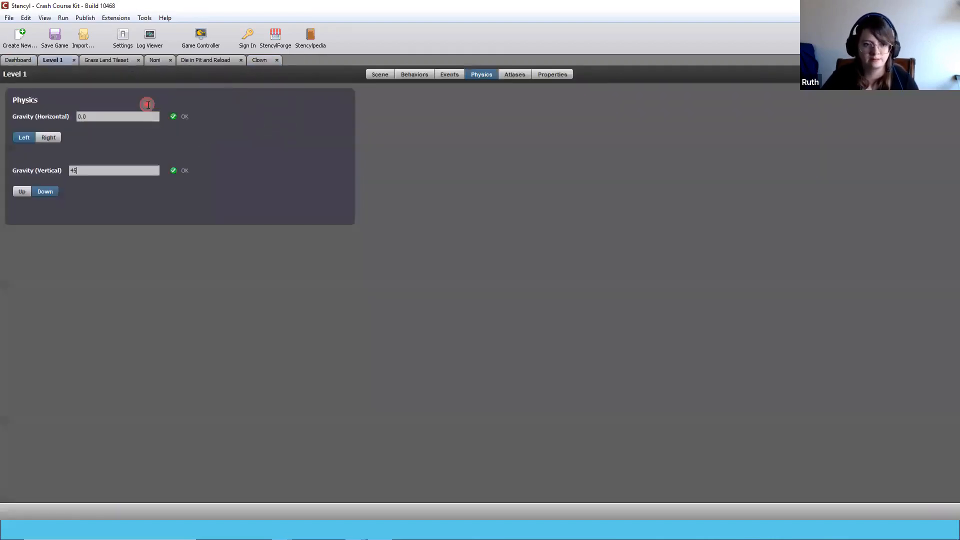
{"action": "left_click", "coordinate": [375, 76]}
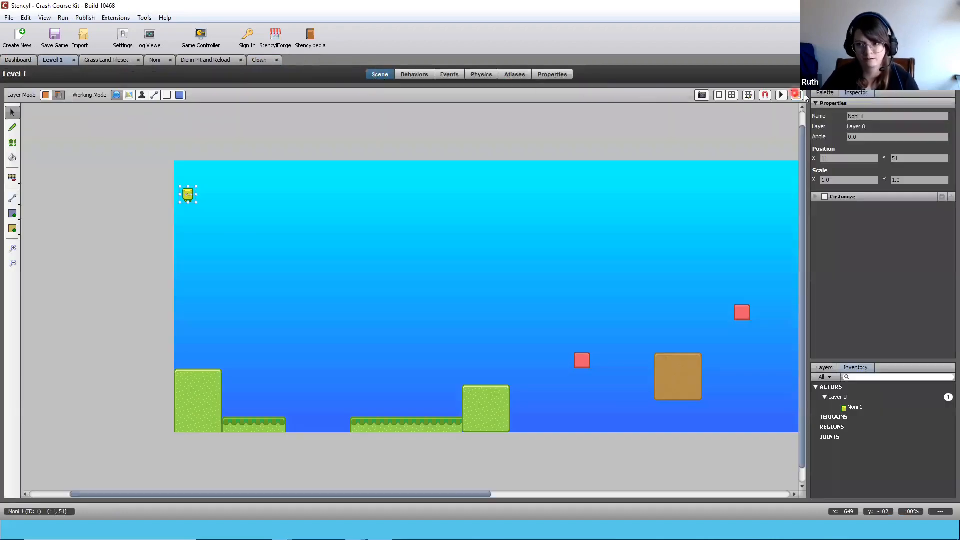
{"action": "left_click", "coordinate": [836, 94]}
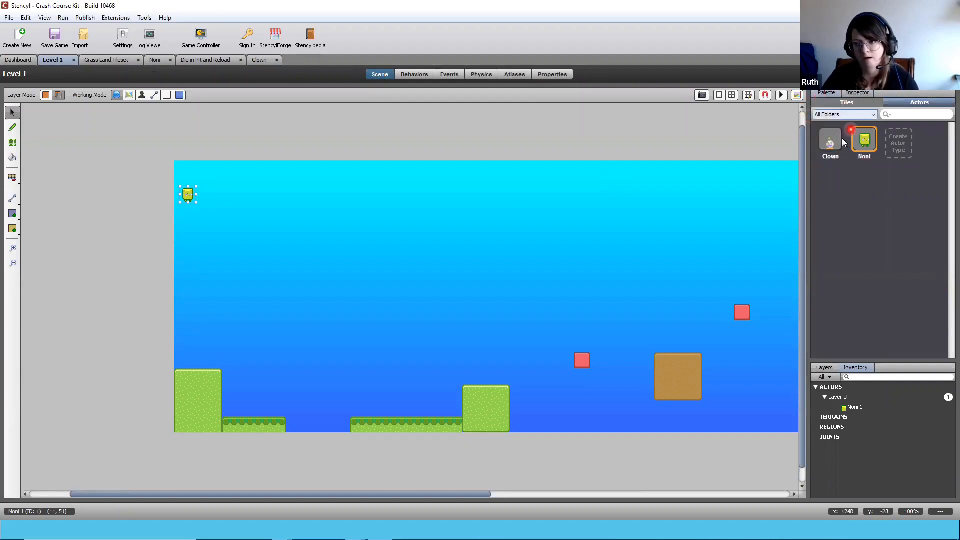
{"action": "left_click", "coordinate": [831, 146]}
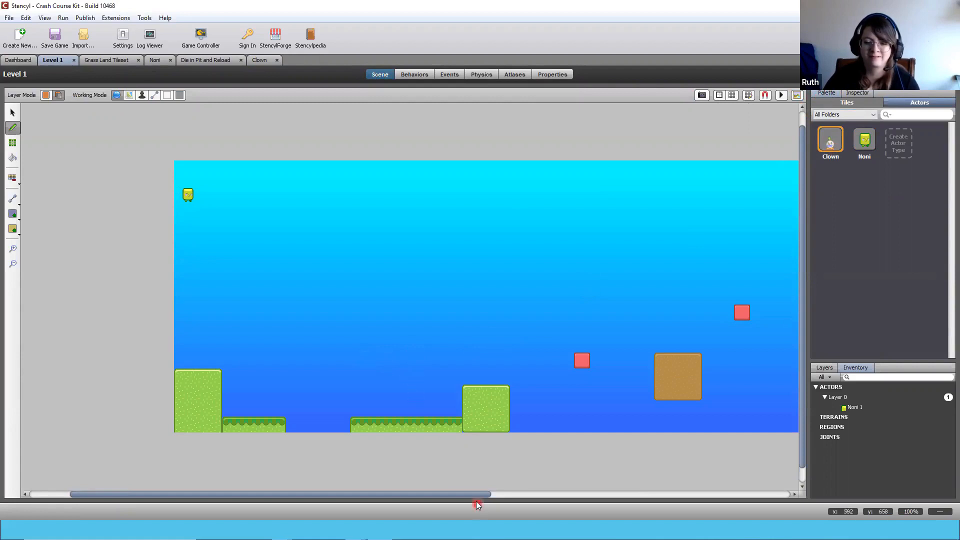
Place one Clown in the notch of the raised green platform and three along the top of the tall brown block at the level's end
{"action": "left_click_drag", "start_coordinate": [478, 493], "coordinate": [700, 483]}
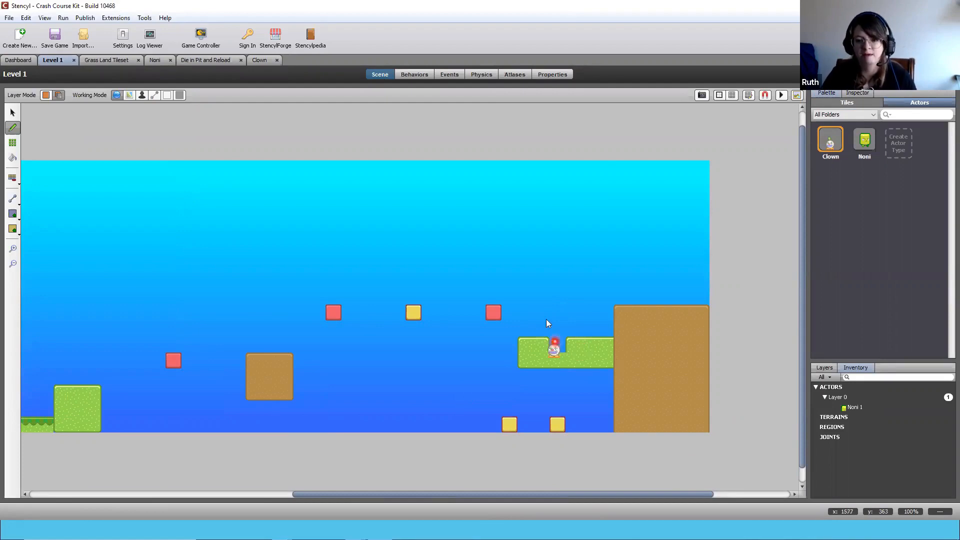
{"action": "left_click", "coordinate": [558, 332]}
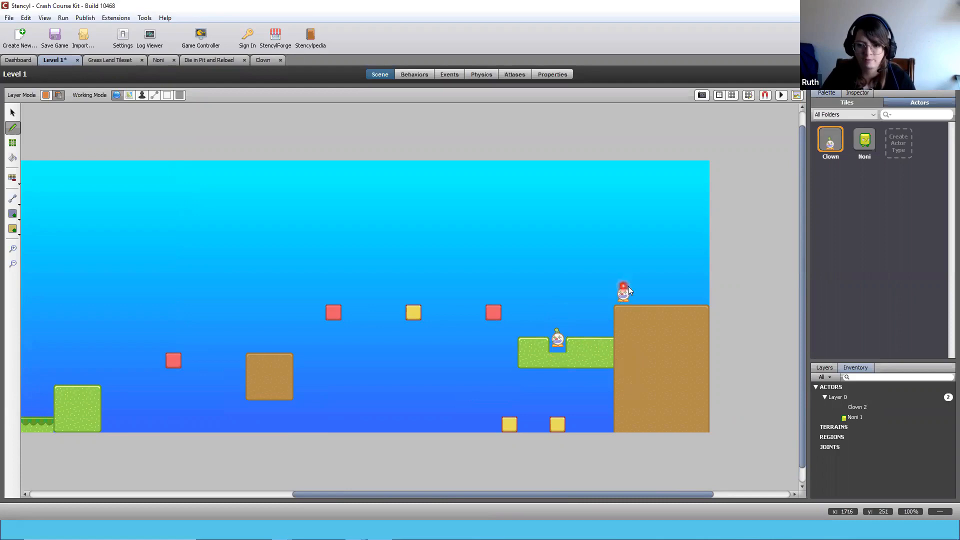
{"action": "left_click", "coordinate": [628, 288]}
{"action": "left_click", "coordinate": [658, 285]}
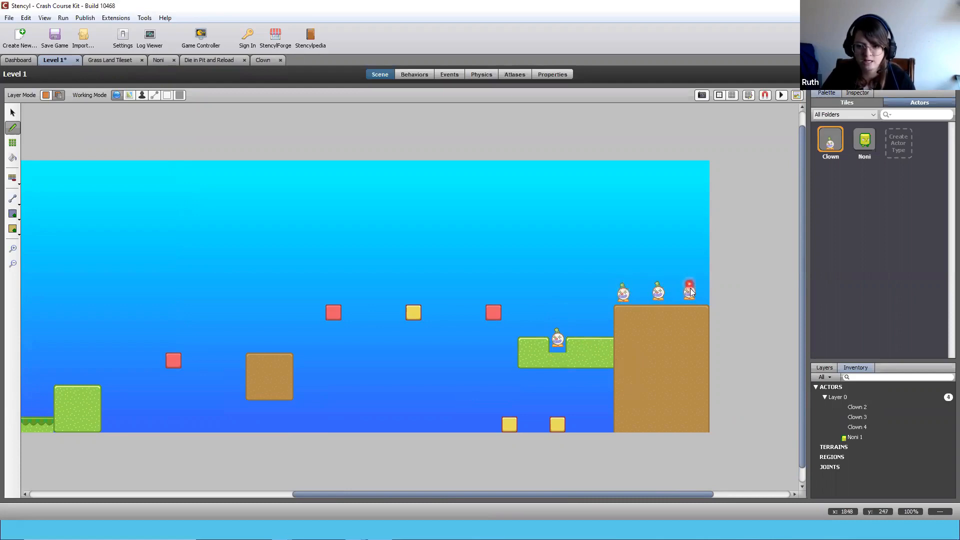
{"action": "left_click", "coordinate": [690, 285]}
Add a Clown on the grass strip beyond the first pit and another on the floating brown block, and save the game
{"action": "left_click_drag", "start_coordinate": [651, 492], "coordinate": [720, 499]}
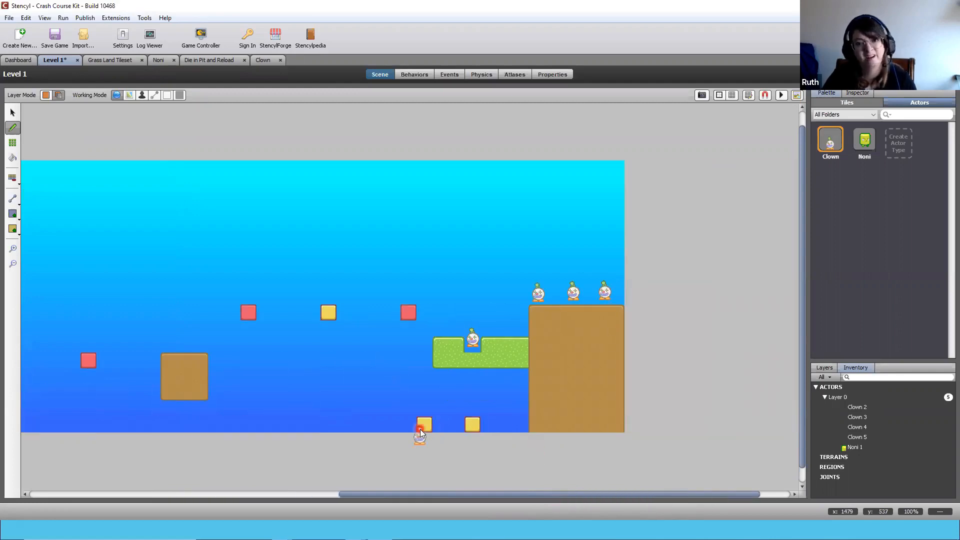
{"action": "left_click", "coordinate": [421, 425]}
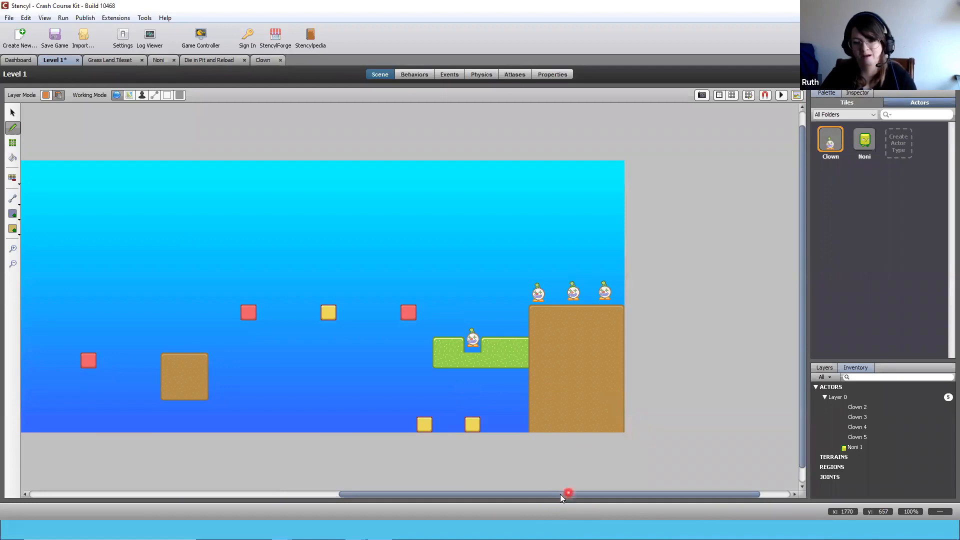
{"action": "left_click_drag", "start_coordinate": [560, 494], "coordinate": [526, 497]}
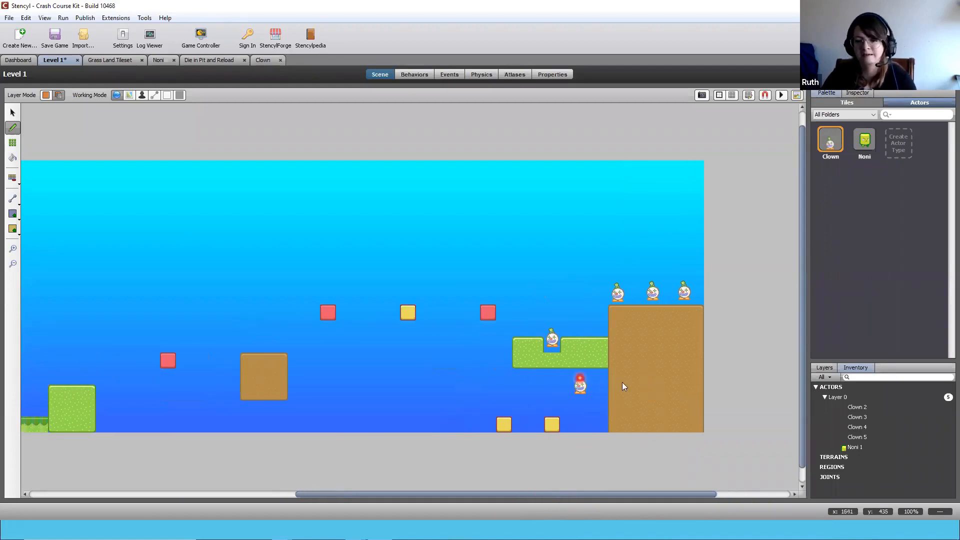
{"action": "left_click_drag", "start_coordinate": [641, 500], "coordinate": [422, 485]}
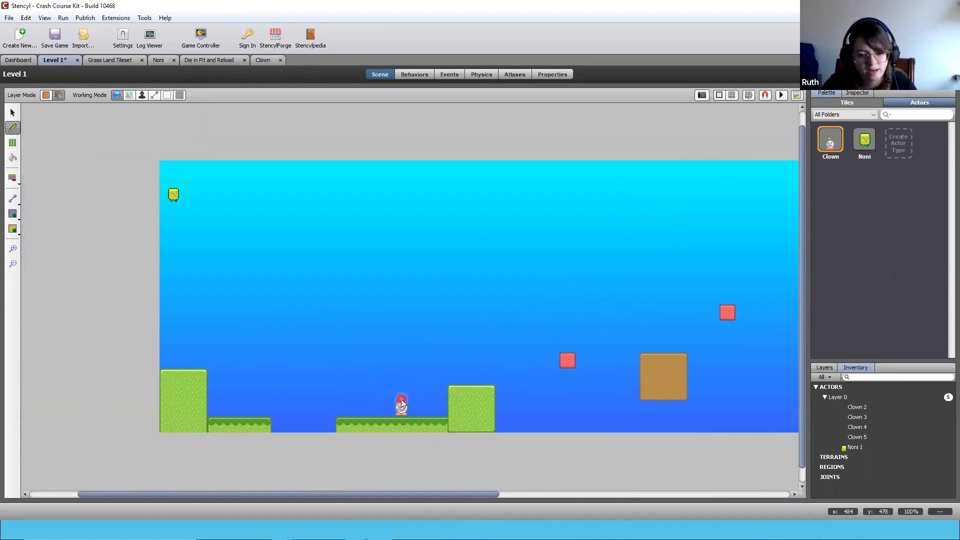
{"action": "left_click", "coordinate": [401, 399]}
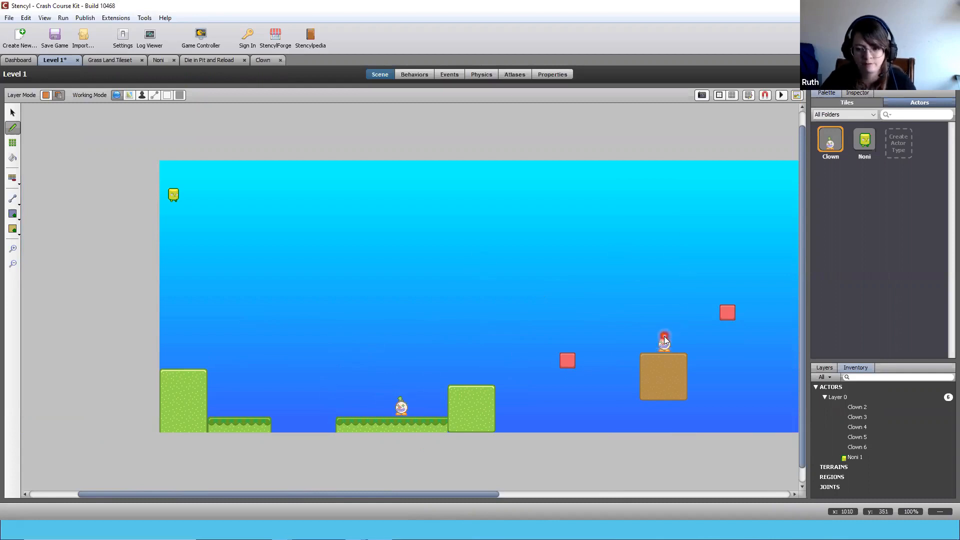
{"action": "left_click", "coordinate": [663, 345]}
{"action": "key", "text": "ctrl+s"}
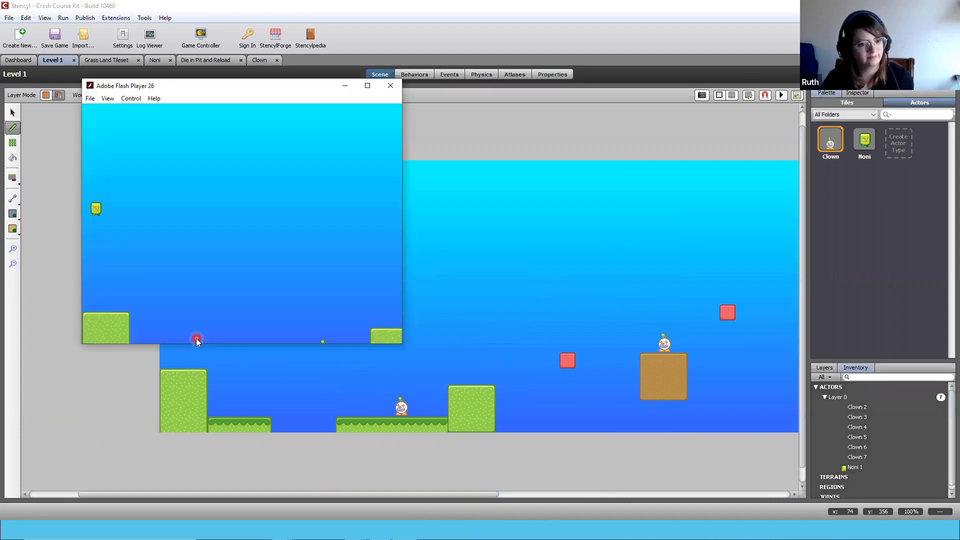
Test the game by walking and jumping Noni across the pit and back and forth past the first Clown, and close the test
{"action": "key", "text": "Right"}
{"action": "key", "text": "Left"}
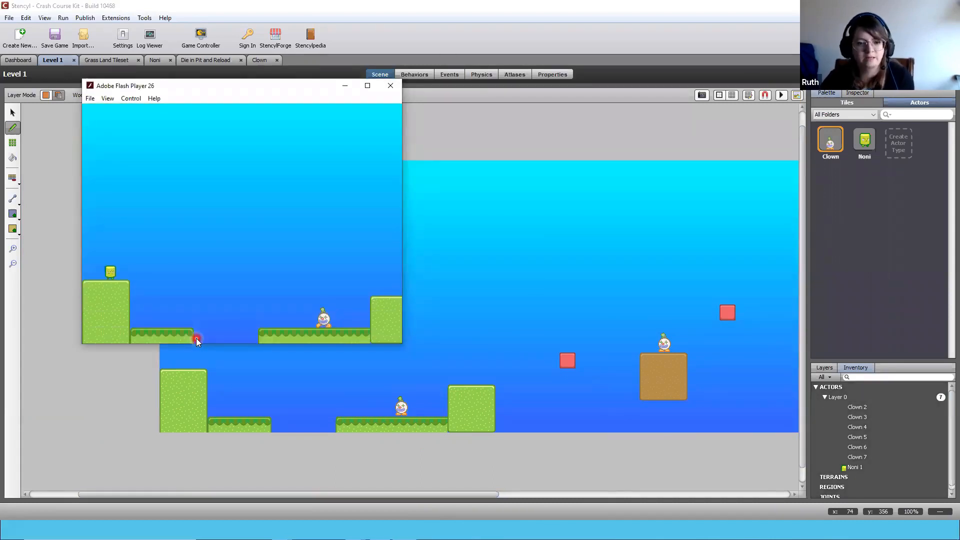
{"action": "key", "text": "Right"}
{"action": "key", "text": "Right"}
{"action": "key", "text": "Up"}
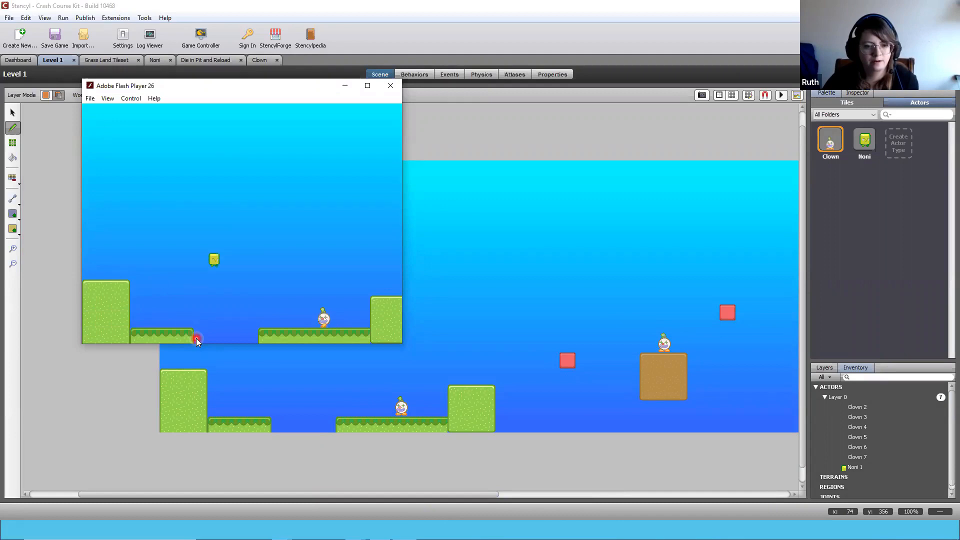
{"action": "key", "text": "Right"}
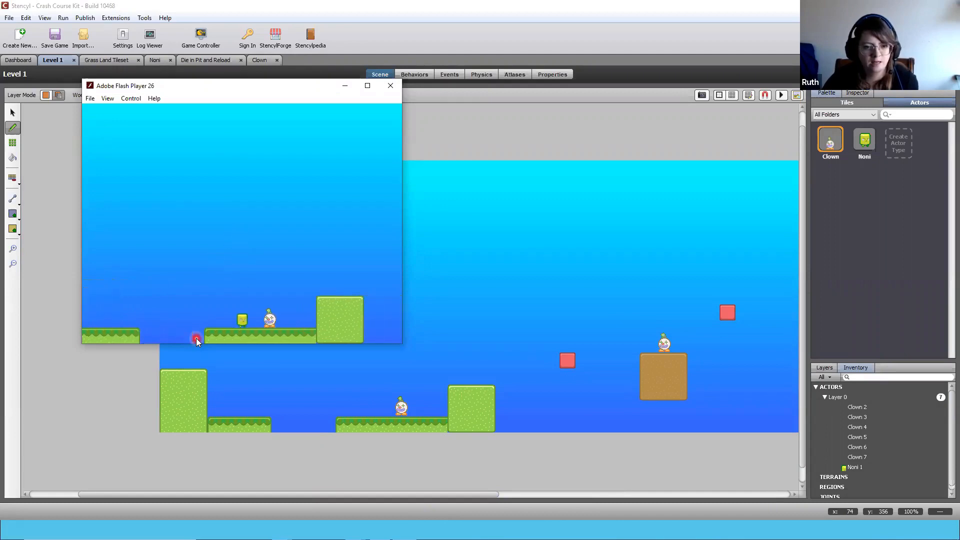
{"action": "key", "text": "Right"}
{"action": "key", "text": "Up"}
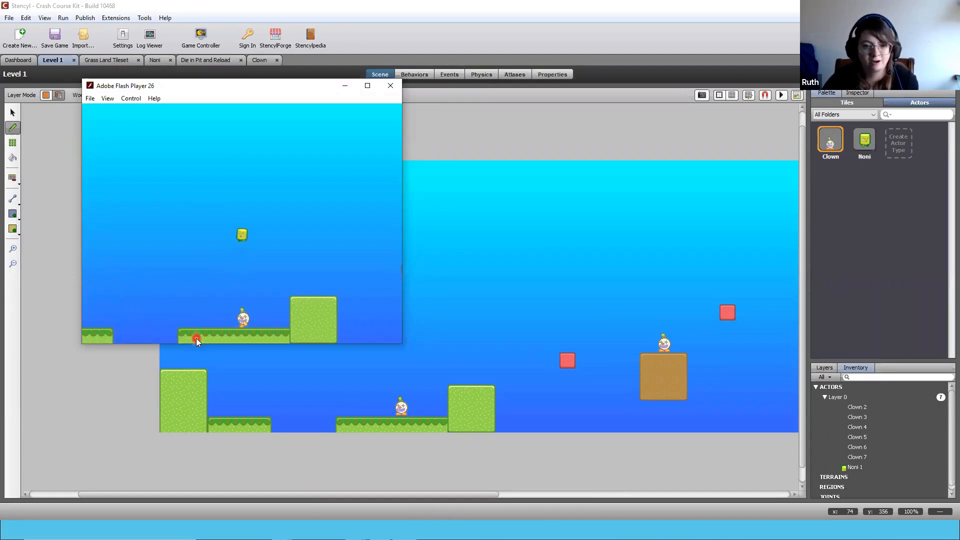
{"action": "key", "text": "Left"}
{"action": "key", "text": "Right"}
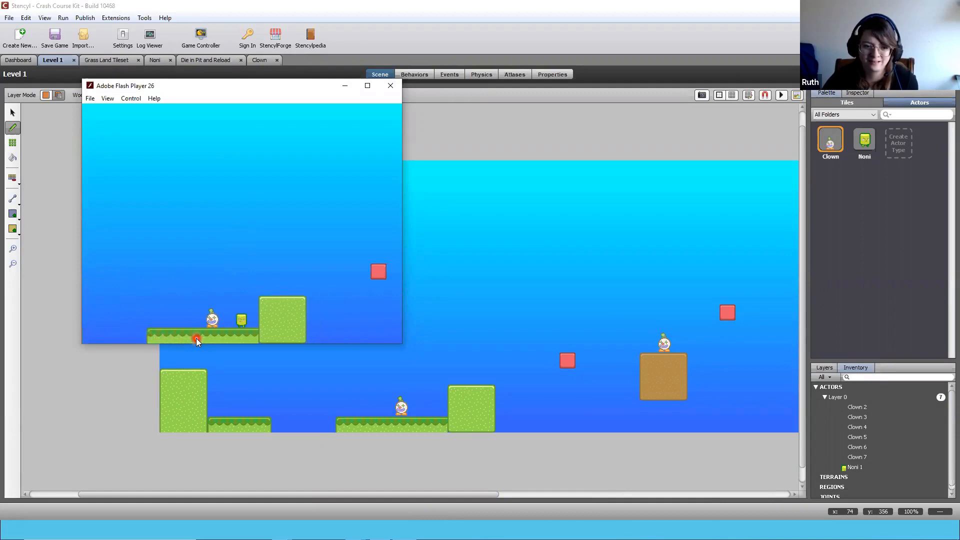
{"action": "key", "text": "Left"}
{"action": "key", "text": "Right"}
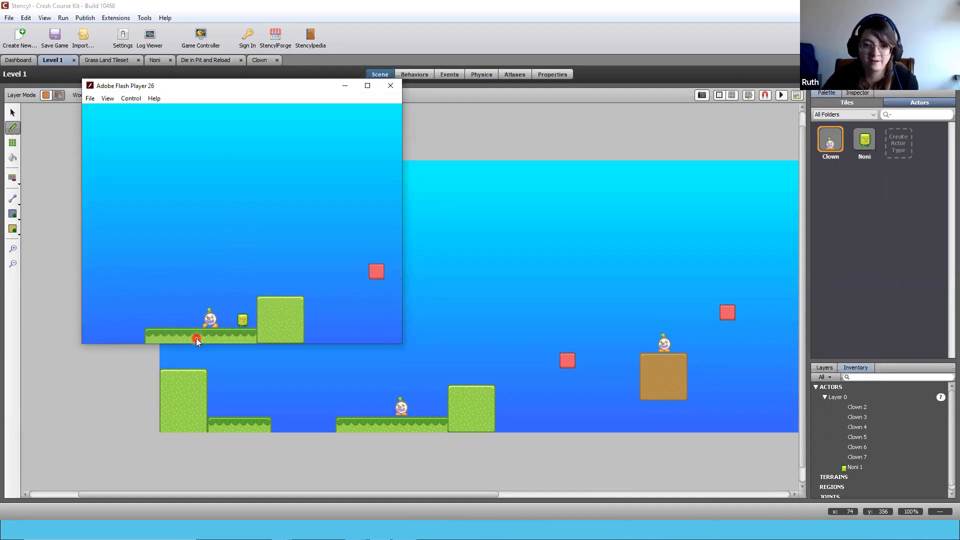
{"action": "key", "text": "Left"}
{"action": "key", "text": "Up"}
{"action": "key", "text": "Left"}
{"action": "key", "text": "Right"}
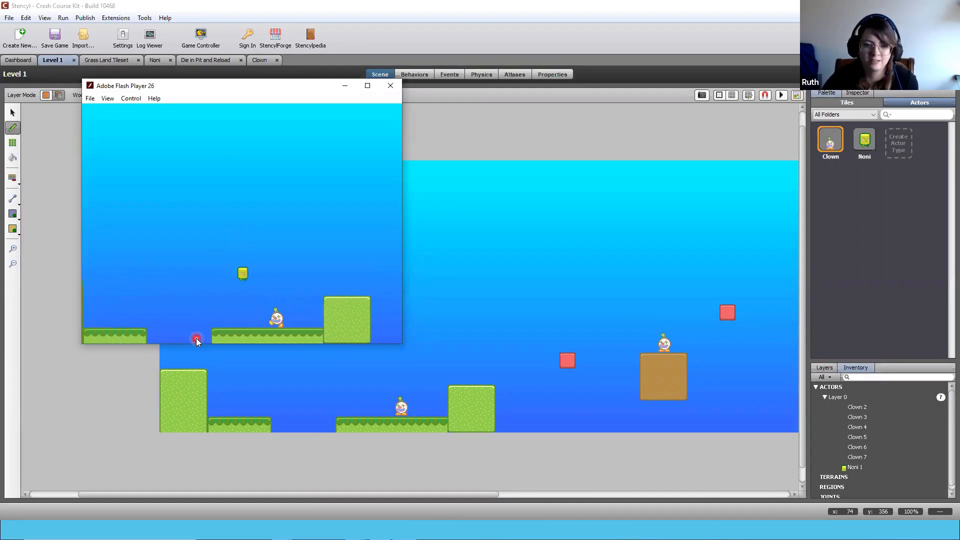
{"action": "key", "text": "Right"}
{"action": "key", "text": "Left"}
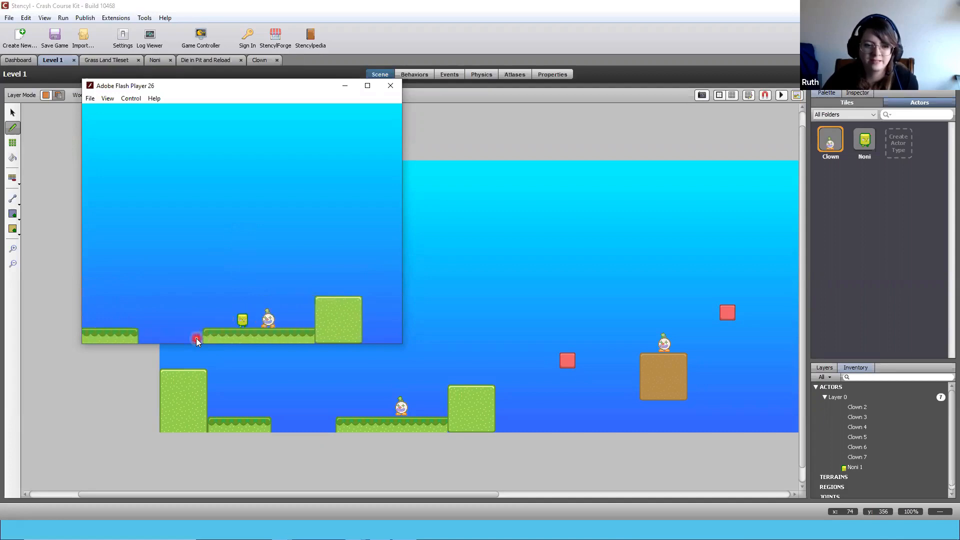
{"action": "key", "text": "Right"}
{"action": "key", "text": "Left"}
{"action": "key", "text": "Right"}
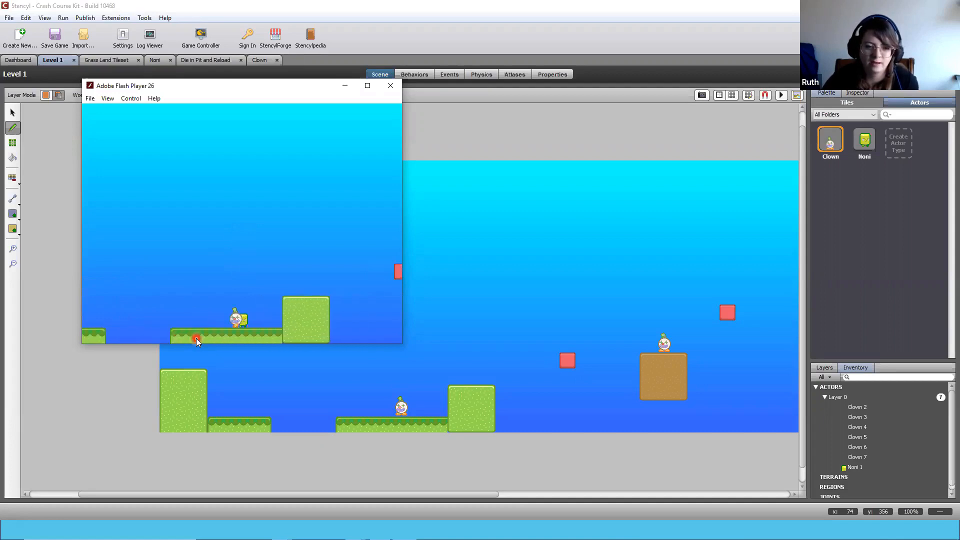
{"action": "key", "text": "Left"}
{"action": "key", "text": "Right"}
{"action": "key", "text": "Up"}
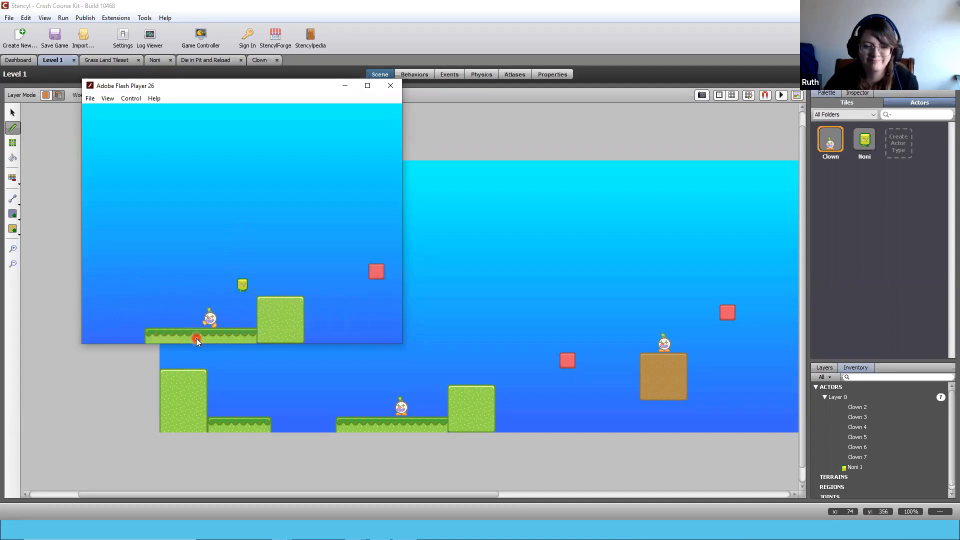
{"action": "left_click", "coordinate": [390, 85]}
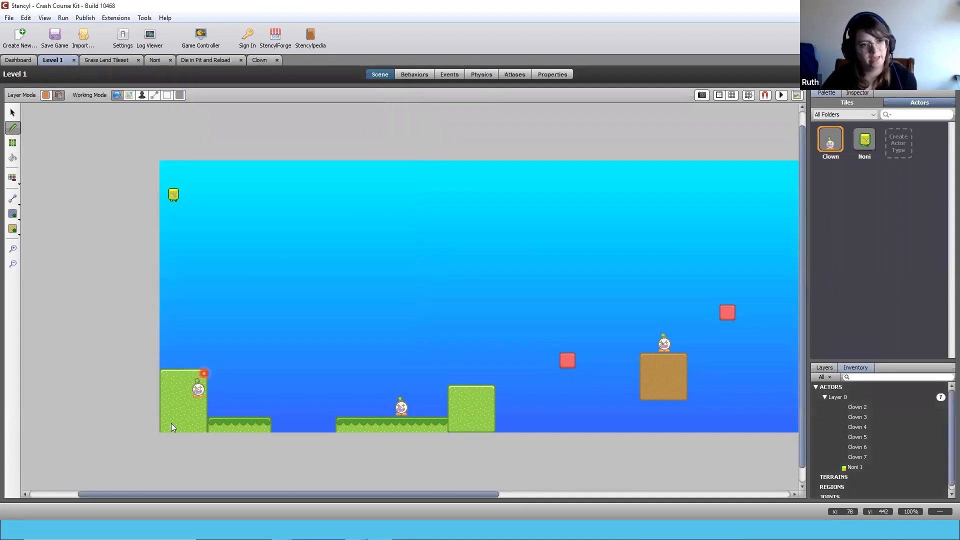
Return to the Clown actor type and attach the Stompable behavior from this game to it
{"action": "left_click", "coordinate": [19, 60]}
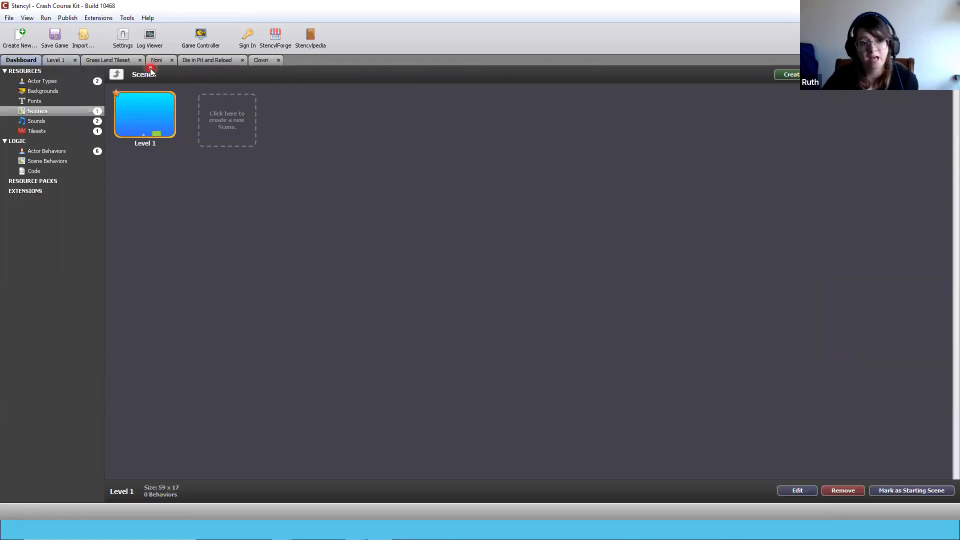
{"action": "left_click", "coordinate": [200, 60]}
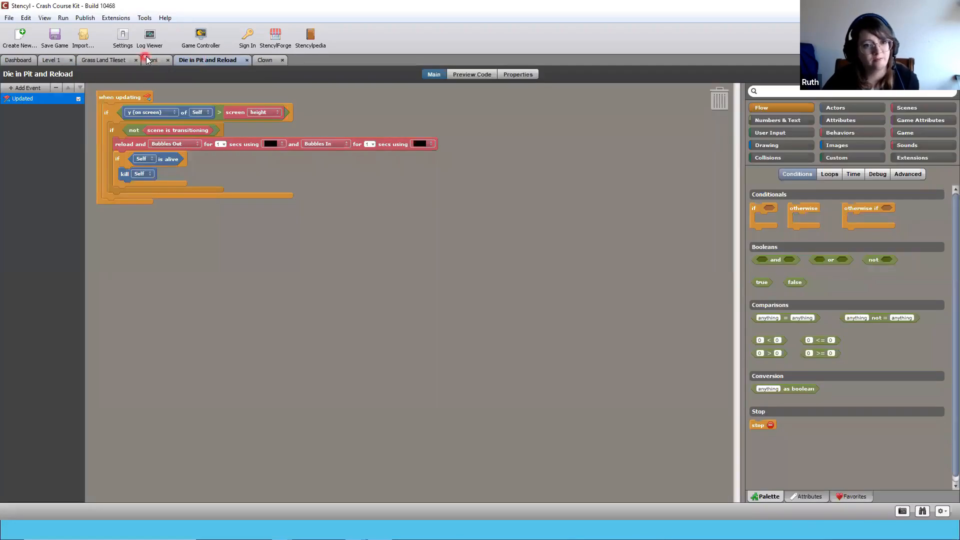
{"action": "left_click", "coordinate": [148, 60]}
{"action": "left_click", "coordinate": [258, 60]}
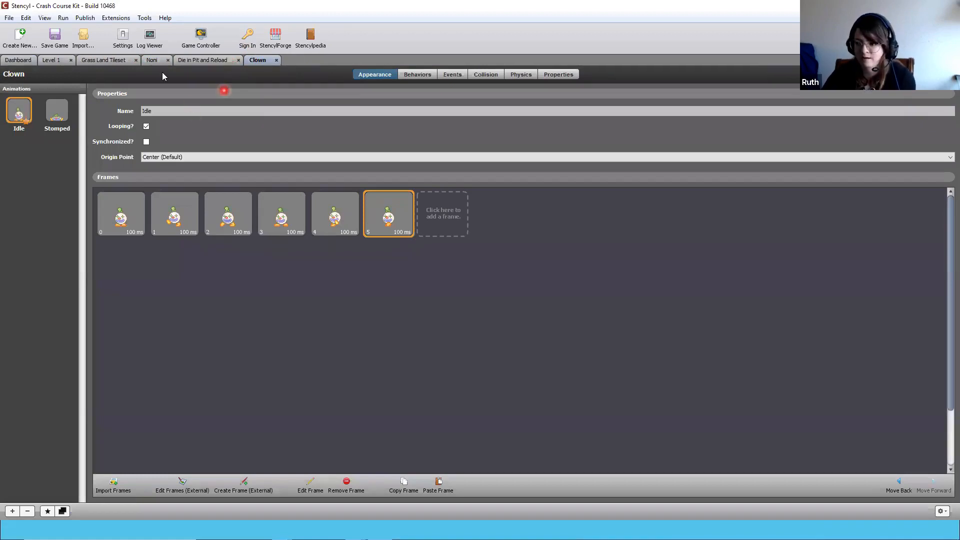
{"action": "left_click", "coordinate": [417, 76]}
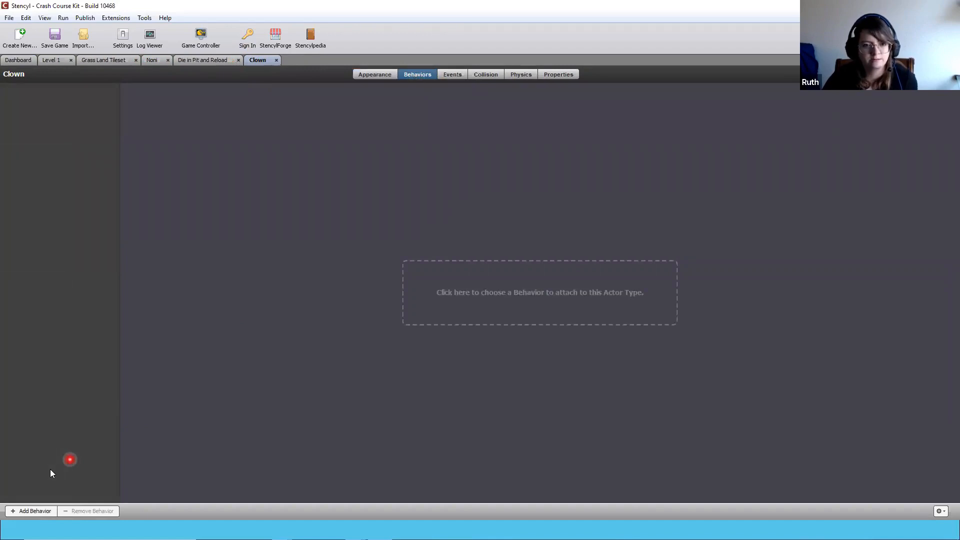
{"action": "left_click", "coordinate": [10, 511]}
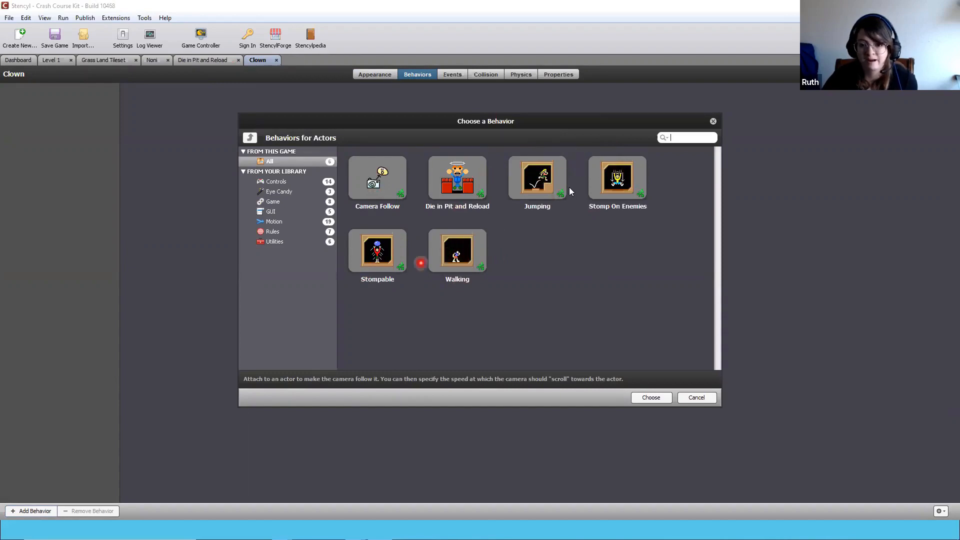
{"action": "left_click", "coordinate": [373, 250]}
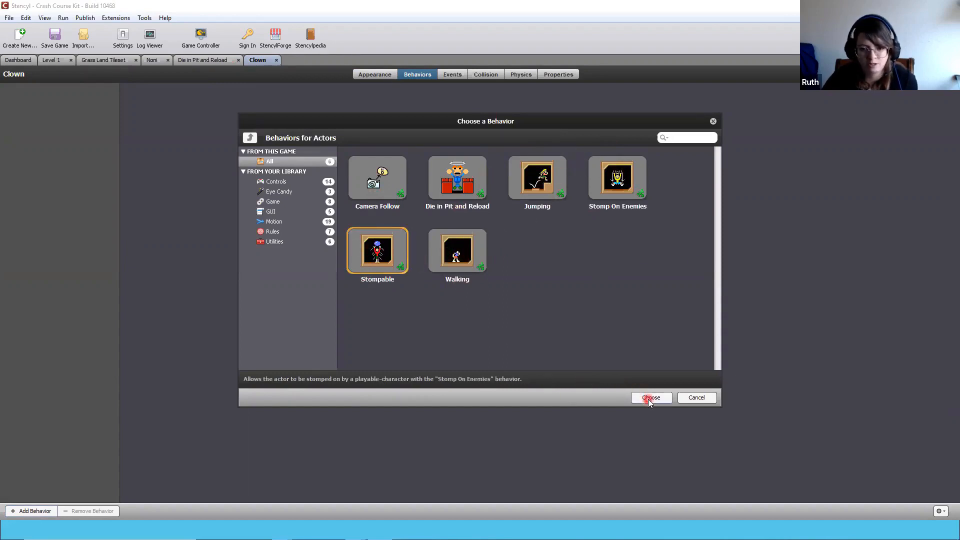
{"action": "left_click", "coordinate": [647, 398]}
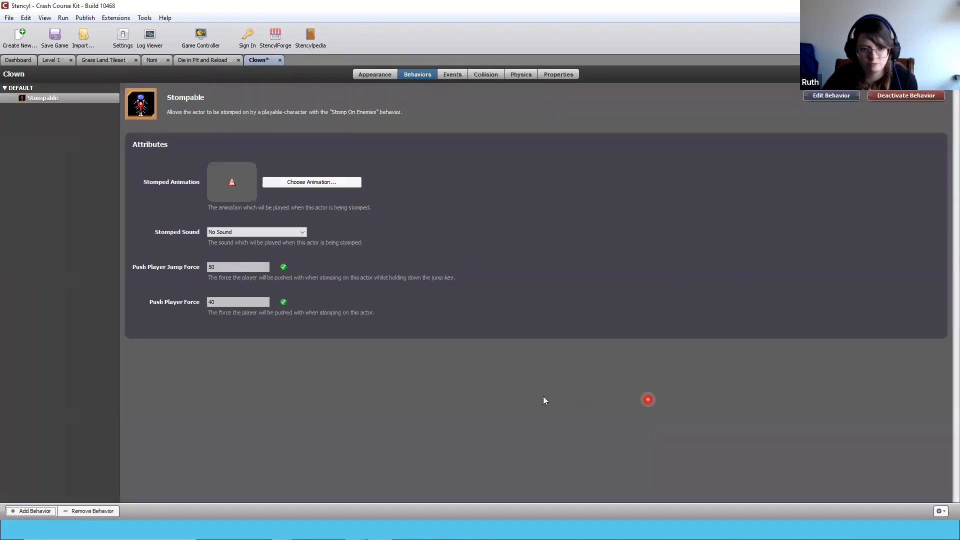
Set the Clown's Stompable behavior to use the Stomped animation and the Stomp sound
{"action": "left_click", "coordinate": [303, 183]}
{"action": "left_click", "coordinate": [413, 220]}
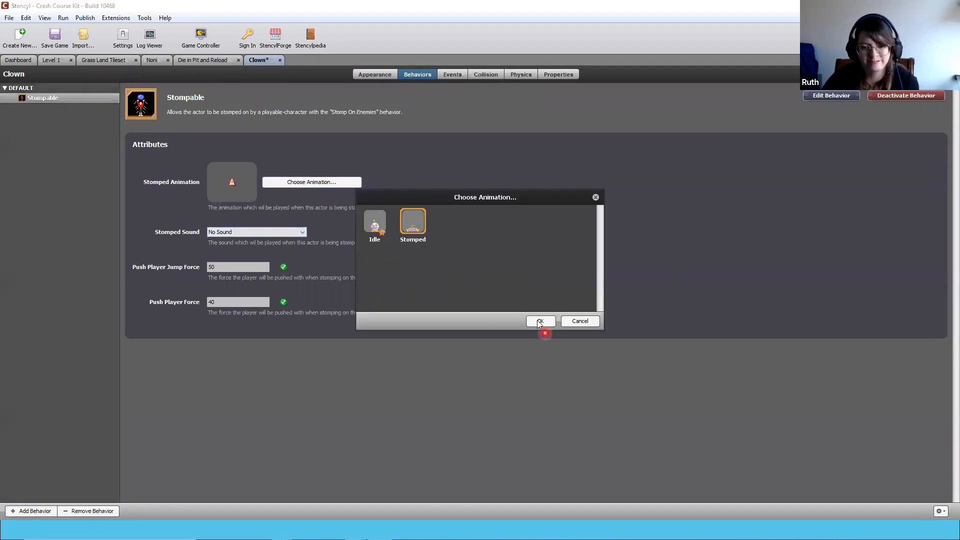
{"action": "left_click", "coordinate": [539, 321]}
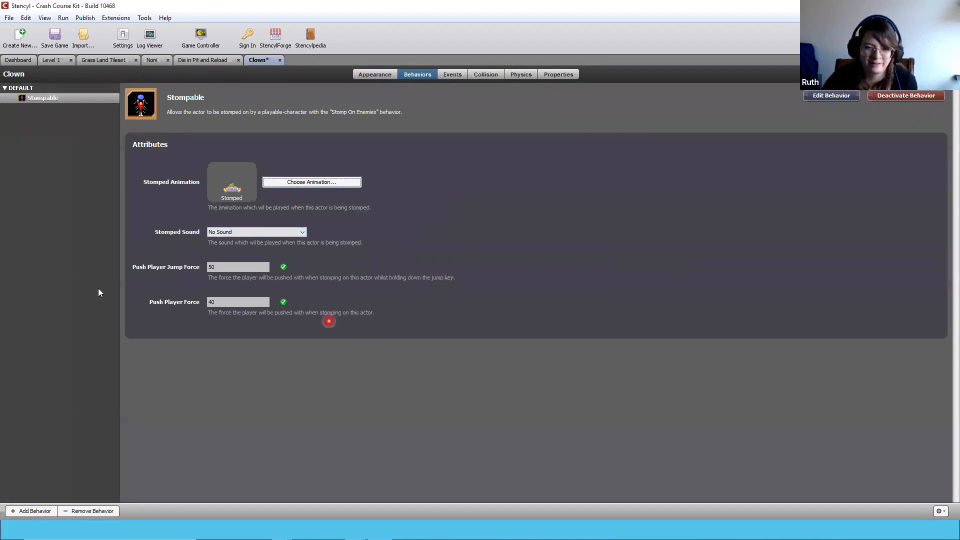
{"action": "left_click", "coordinate": [249, 233]}
{"action": "left_click", "coordinate": [238, 250]}
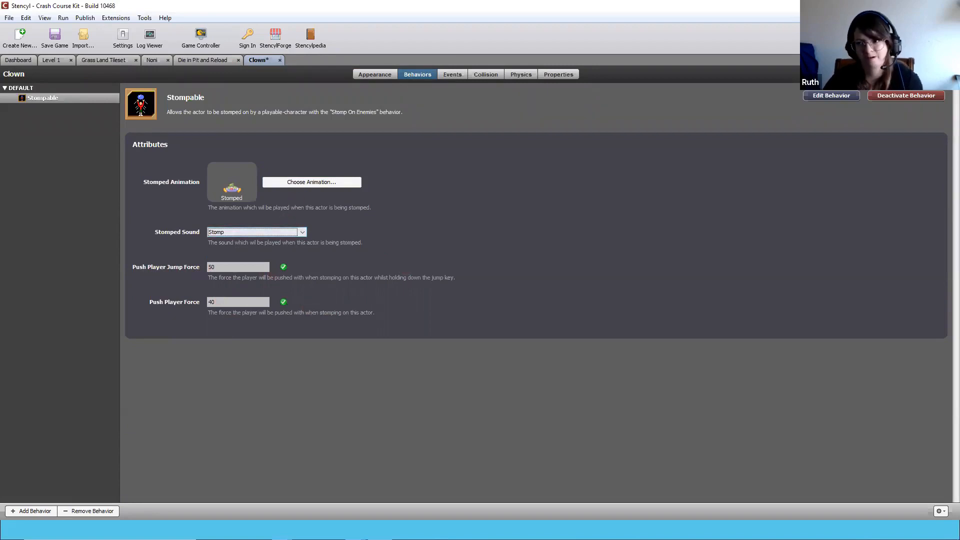
Save the game, test it by jumping Noni across the pit to the first Clown, and close the test
{"action": "key", "text": "ctrl+s"}
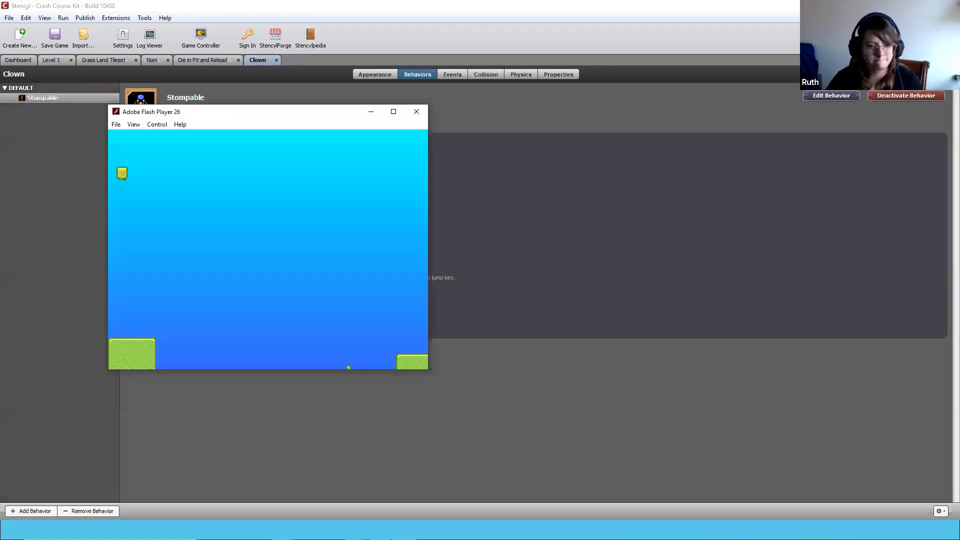
{"action": "key", "text": "Right"}
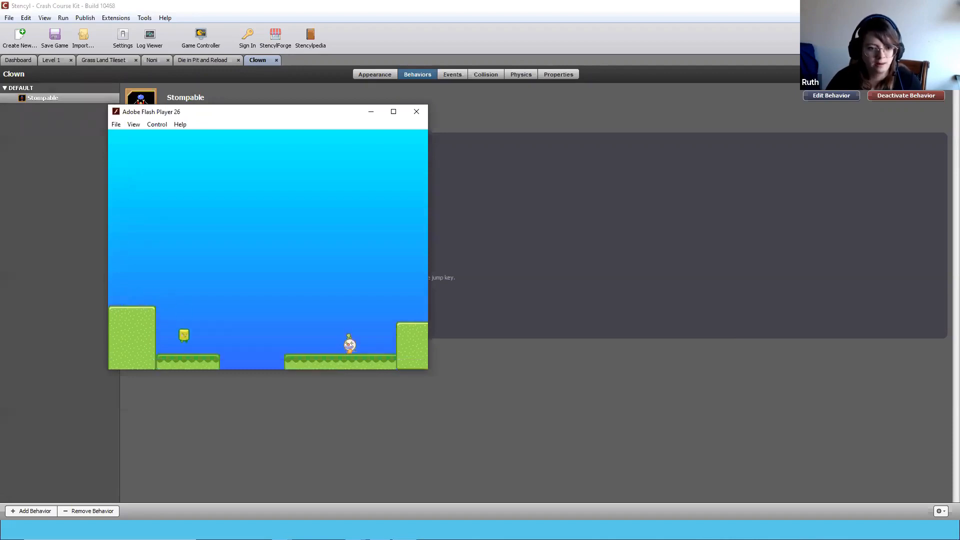
{"action": "key", "text": "Up"}
{"action": "key", "text": "Right"}
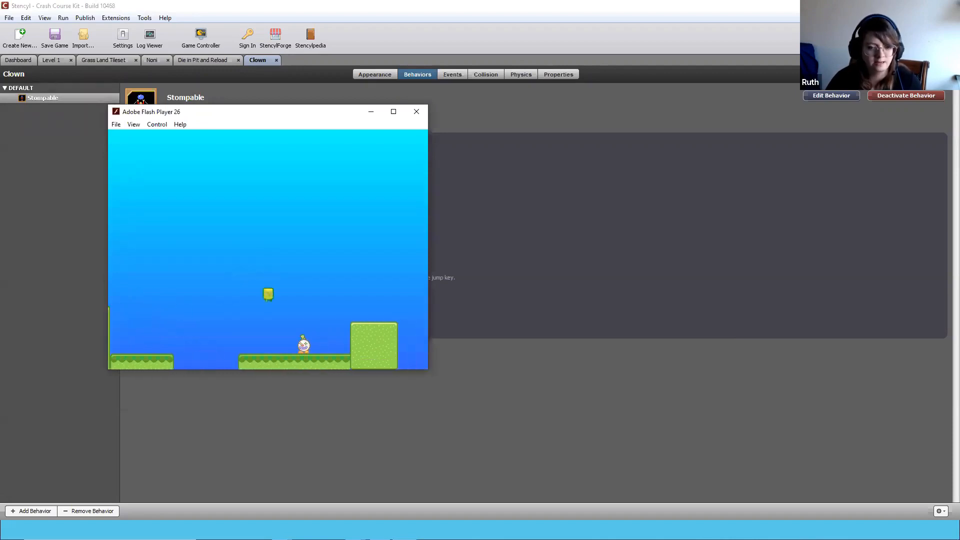
{"action": "key", "text": "Right"}
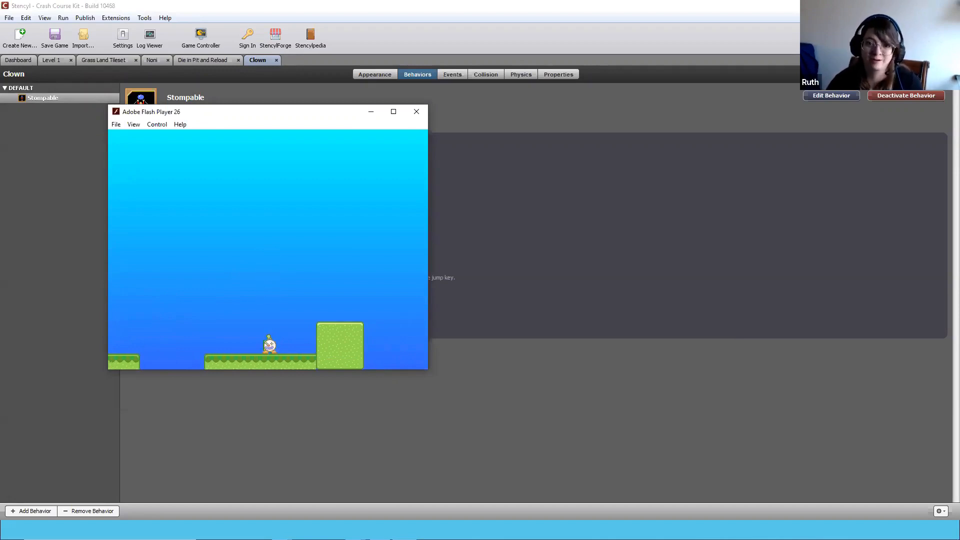
{"action": "left_click", "coordinate": [416, 112]}
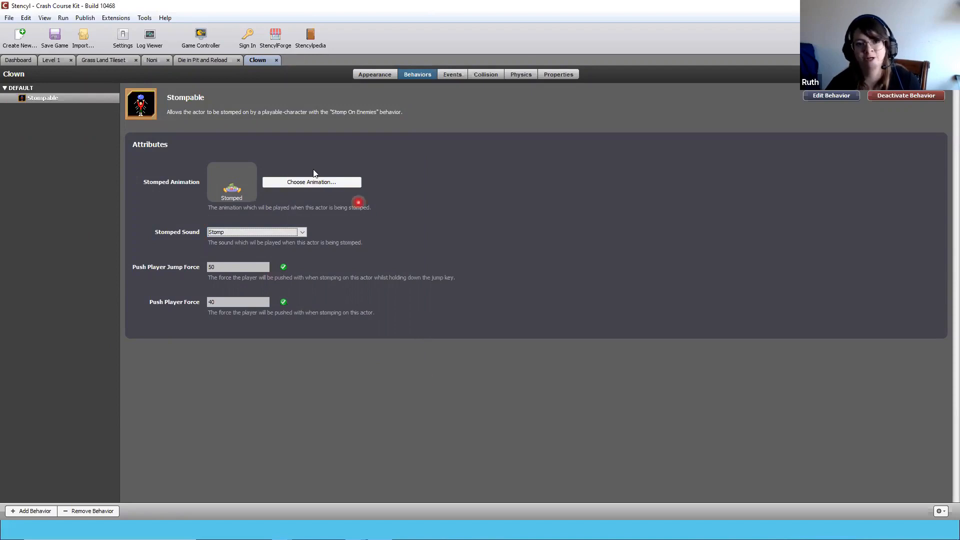
Attach the Stomp On Enemies behavior from this game to Noni and look through its Stompable Group options
{"action": "left_click", "coordinate": [151, 61]}
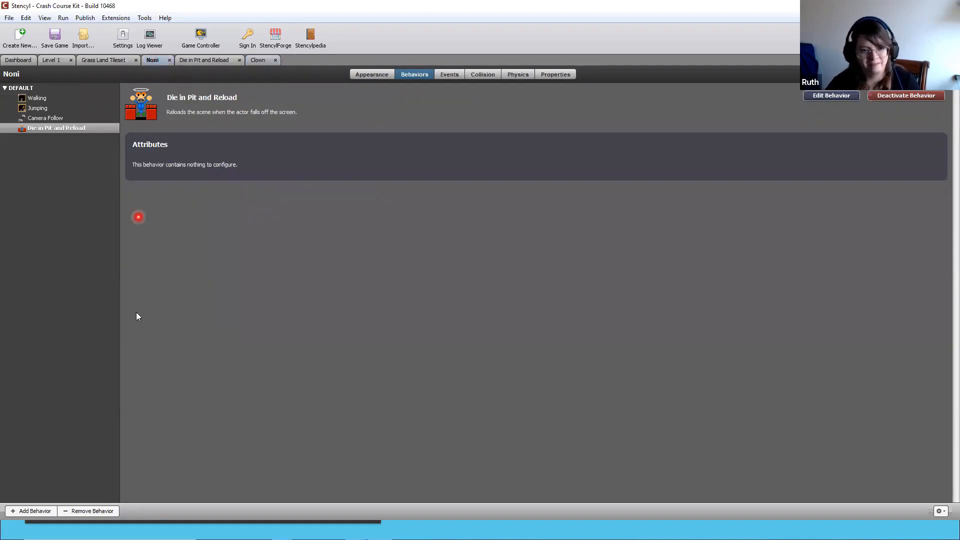
{"action": "left_click", "coordinate": [12, 511]}
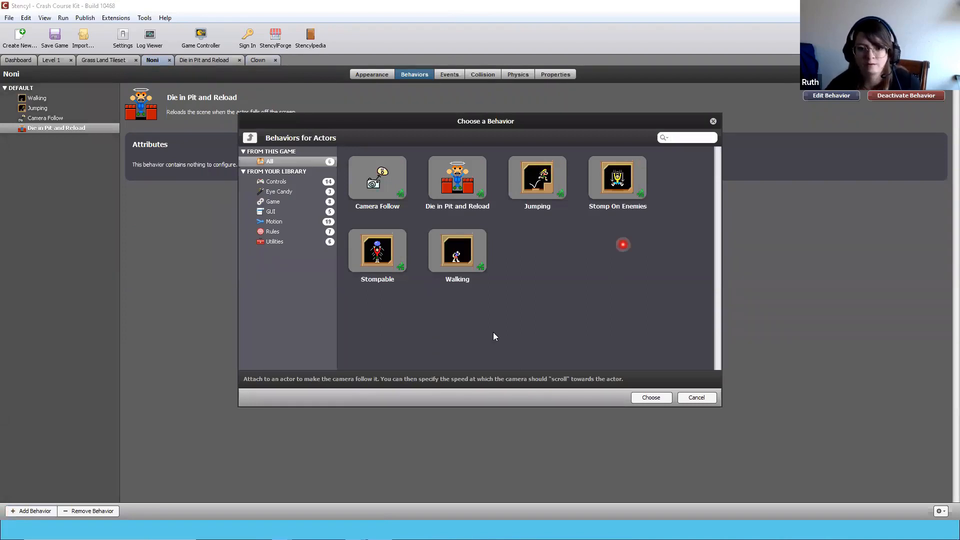
{"action": "left_click", "coordinate": [615, 197]}
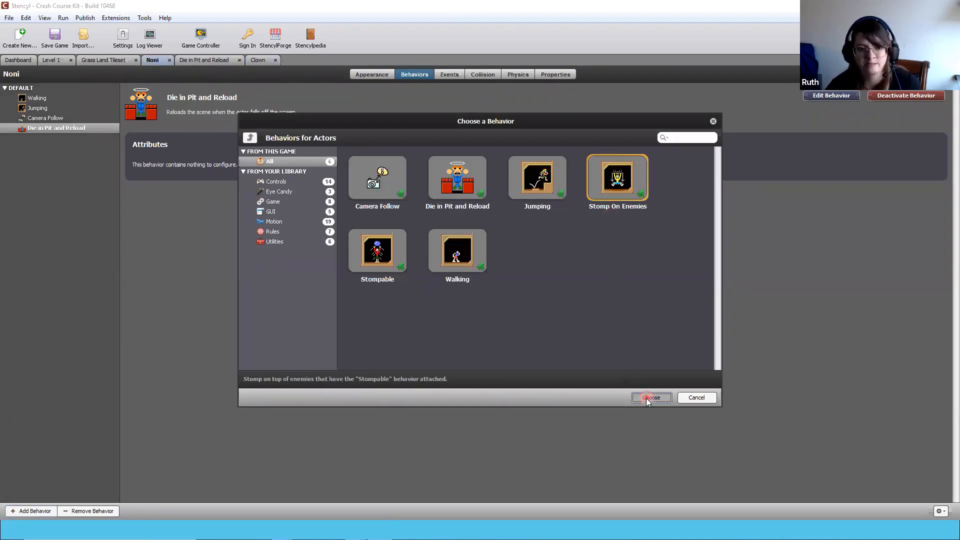
{"action": "left_click", "coordinate": [651, 398]}
{"action": "left_click", "coordinate": [199, 167]}
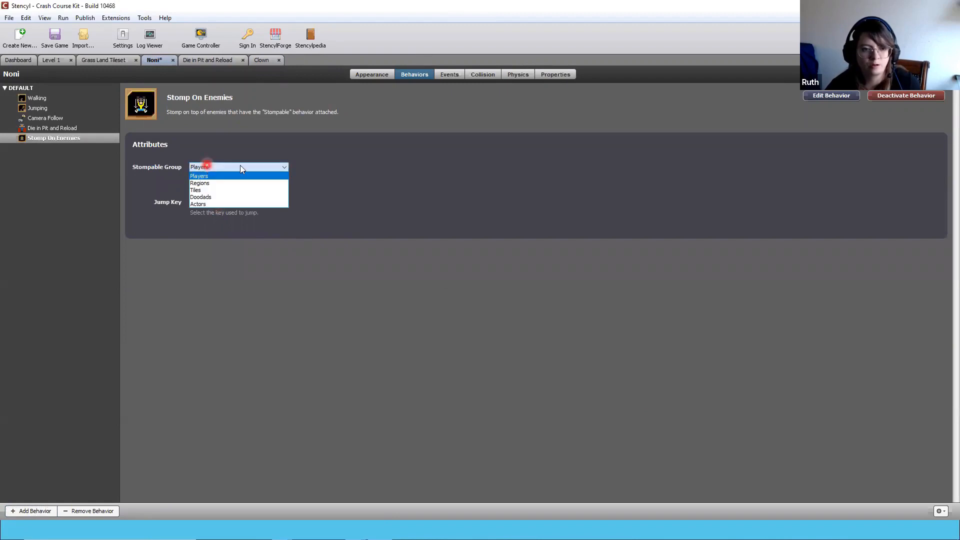
{"action": "left_click", "coordinate": [273, 165]}
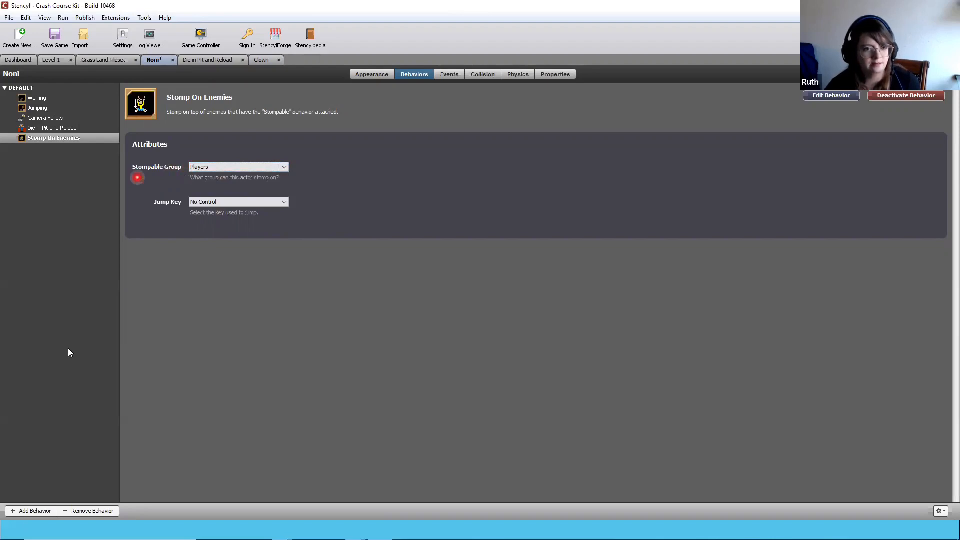
Browse the library's behavior categories and attach the Die On Collision With Actor Type rule to Noni
{"action": "left_click", "coordinate": [13, 512]}
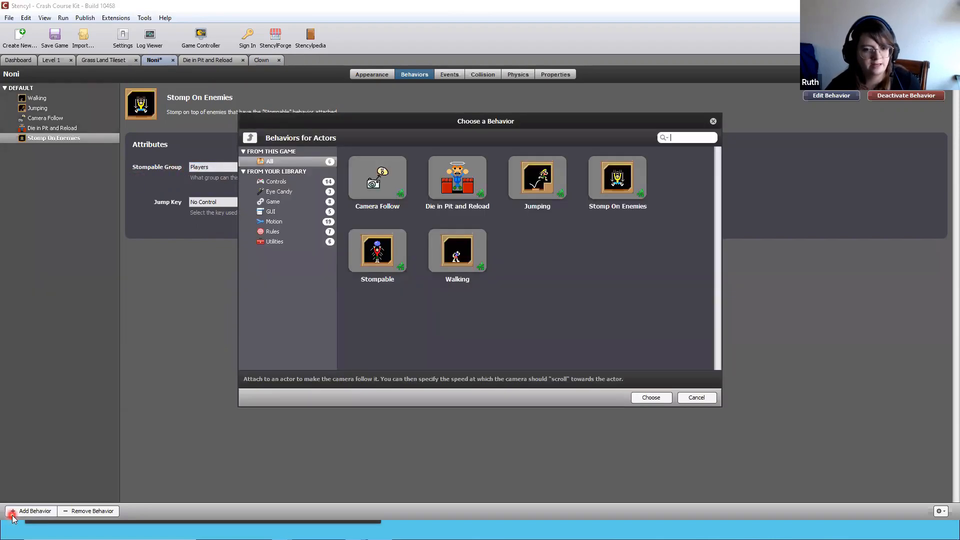
{"action": "left_click", "coordinate": [290, 181]}
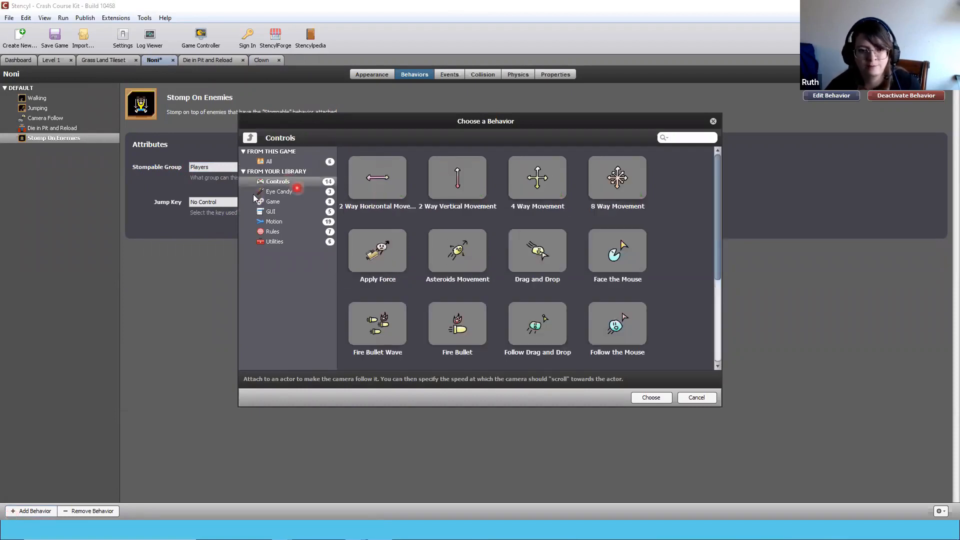
{"action": "left_click", "coordinate": [279, 192]}
{"action": "left_click", "coordinate": [272, 211]}
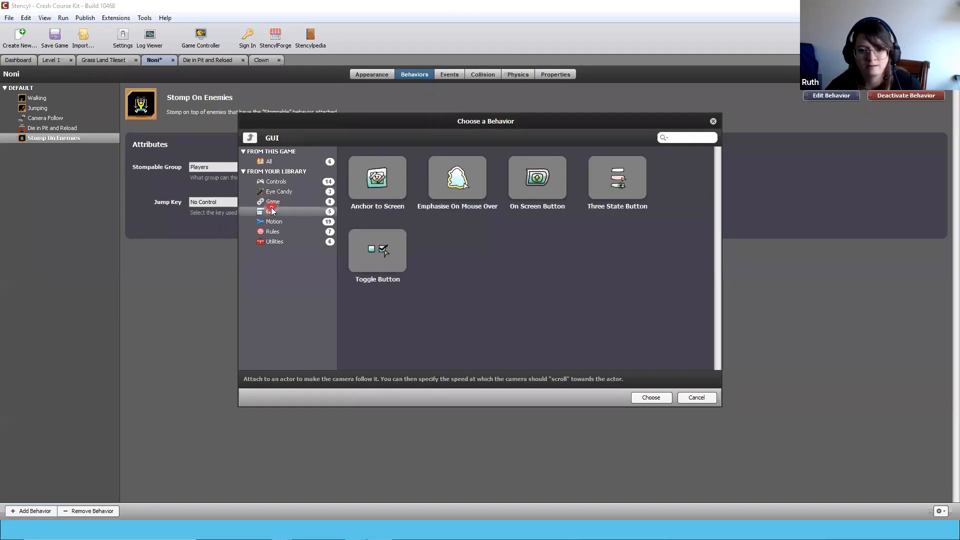
{"action": "left_click", "coordinate": [274, 201]}
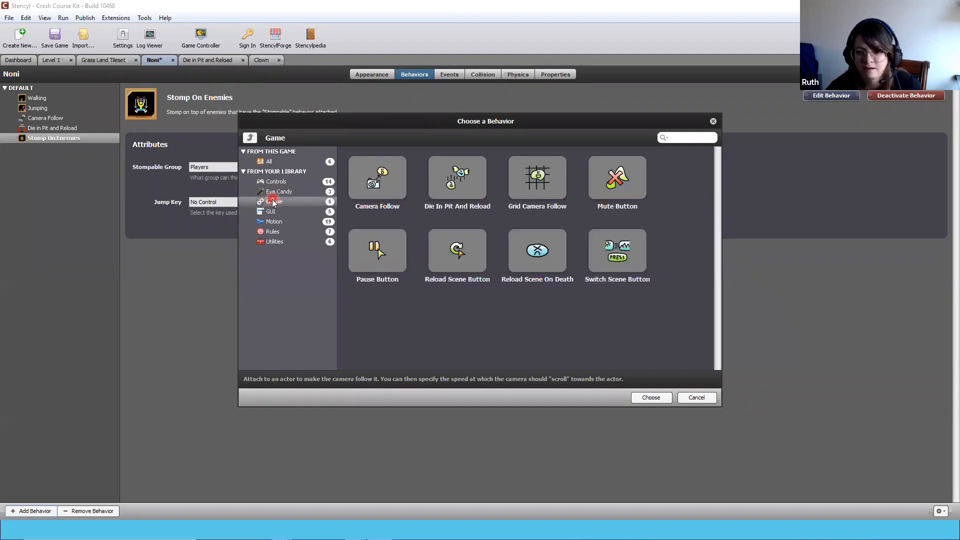
{"action": "left_click", "coordinate": [274, 212]}
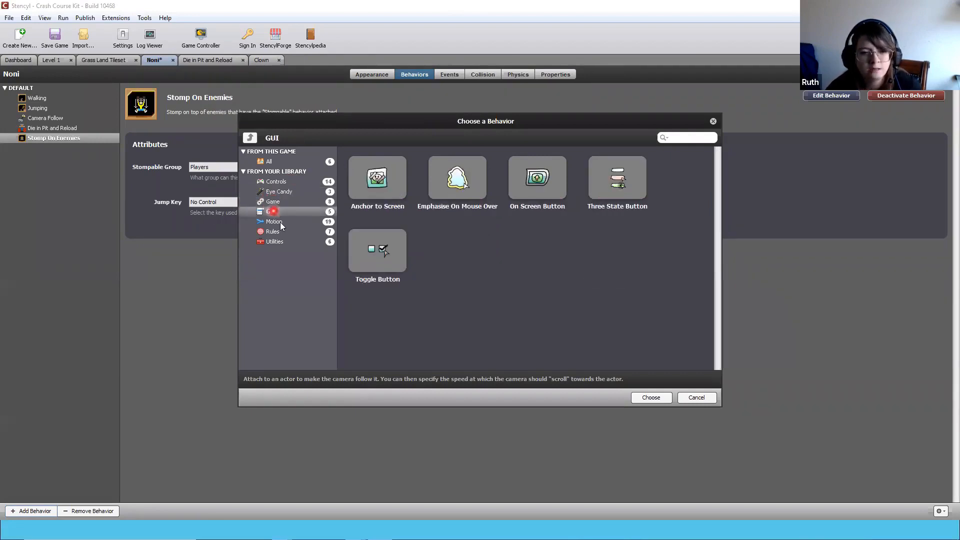
{"action": "left_click", "coordinate": [281, 220]}
{"action": "left_click", "coordinate": [281, 233]}
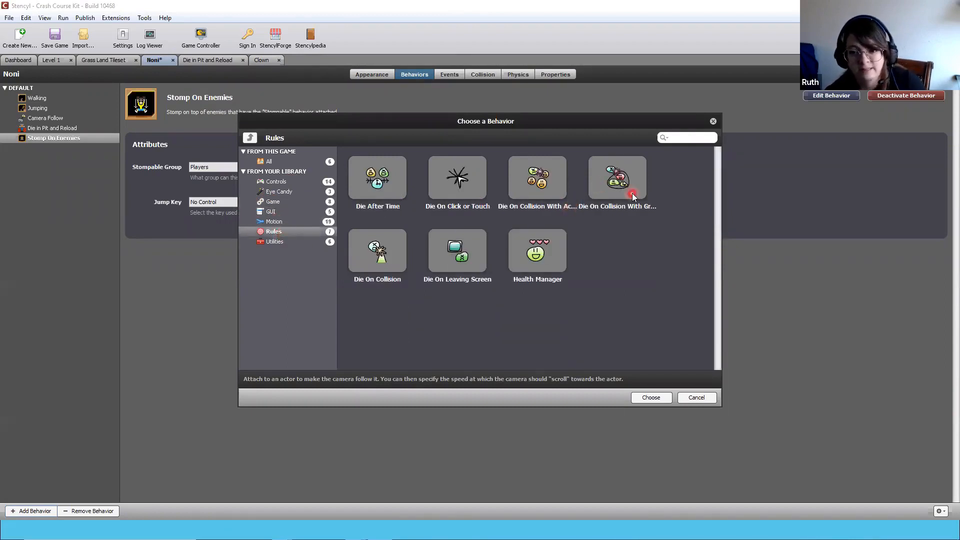
{"action": "left_click", "coordinate": [564, 182]}
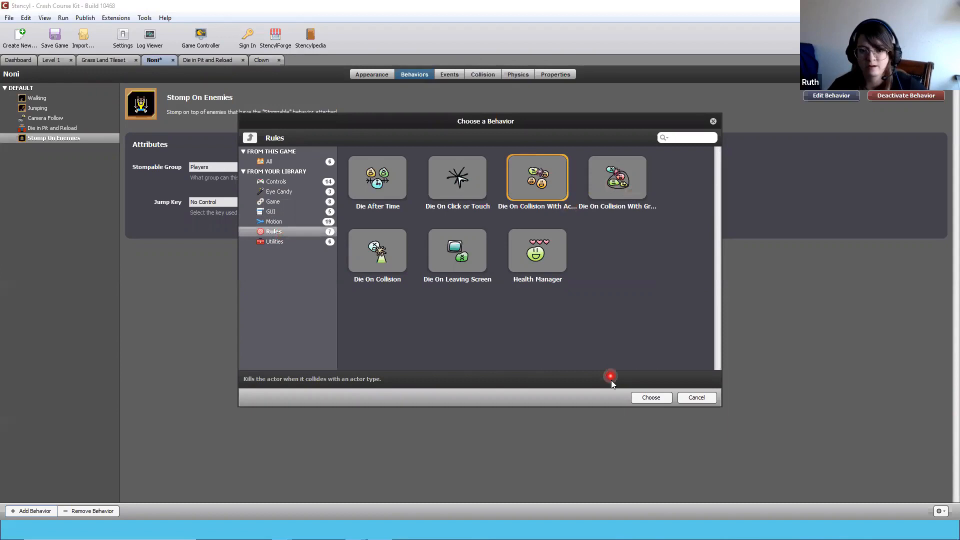
{"action": "left_click", "coordinate": [651, 398]}
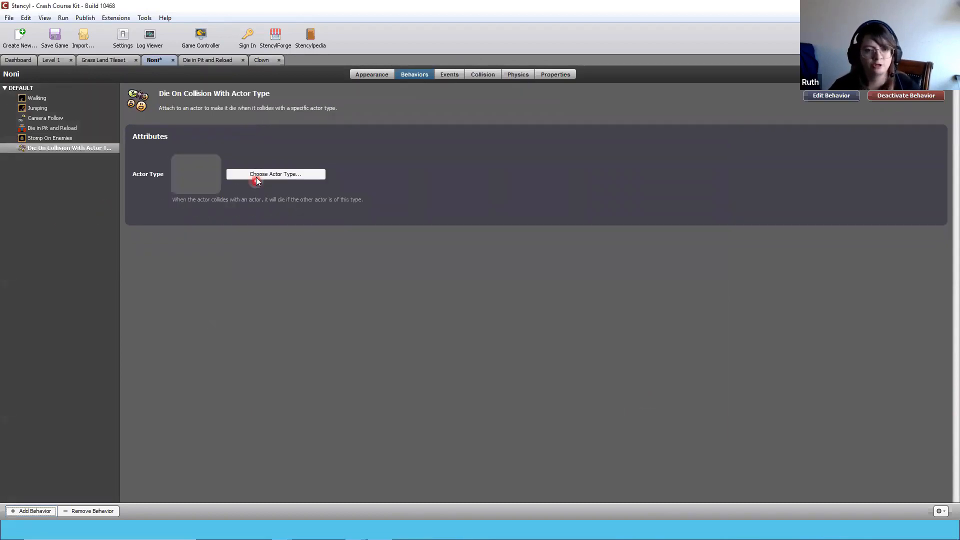
Set the Actor Type of Noni's Die On Collision With Actor Type behavior to Clown
{"action": "left_click", "coordinate": [258, 177]}
{"action": "left_click", "coordinate": [438, 200]}
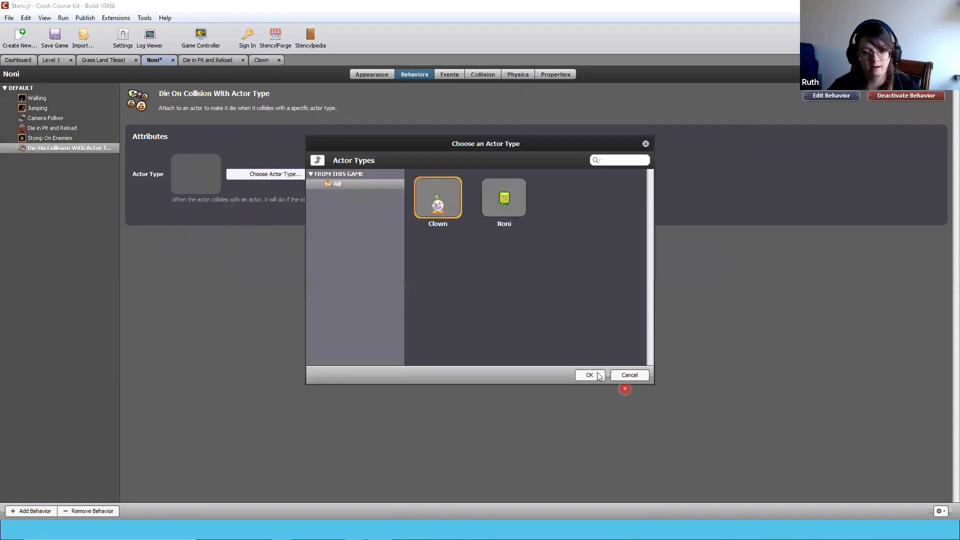
{"action": "left_click", "coordinate": [590, 375]}
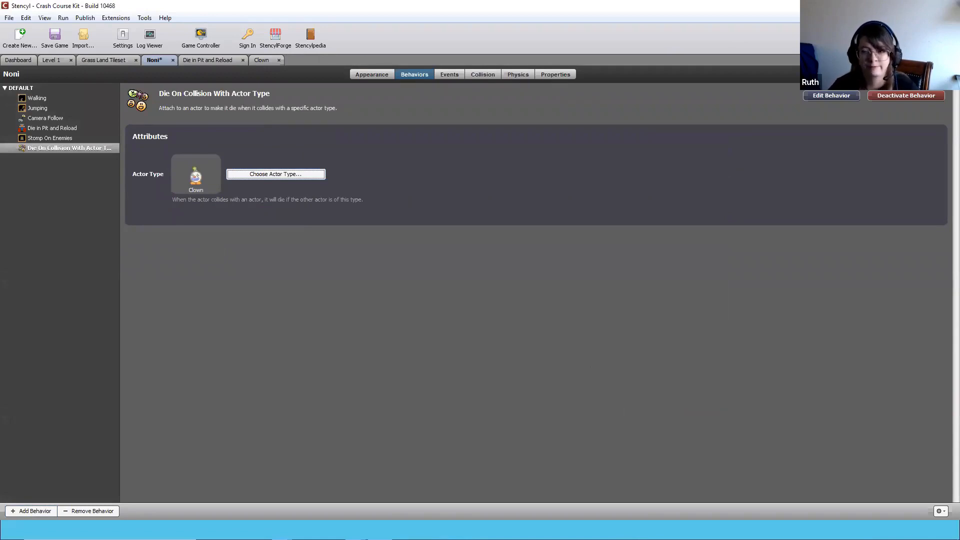
Save the game and test Noni's collision with the first Clown by jumping across the pit into it
{"action": "key", "text": "ctrl+s"}
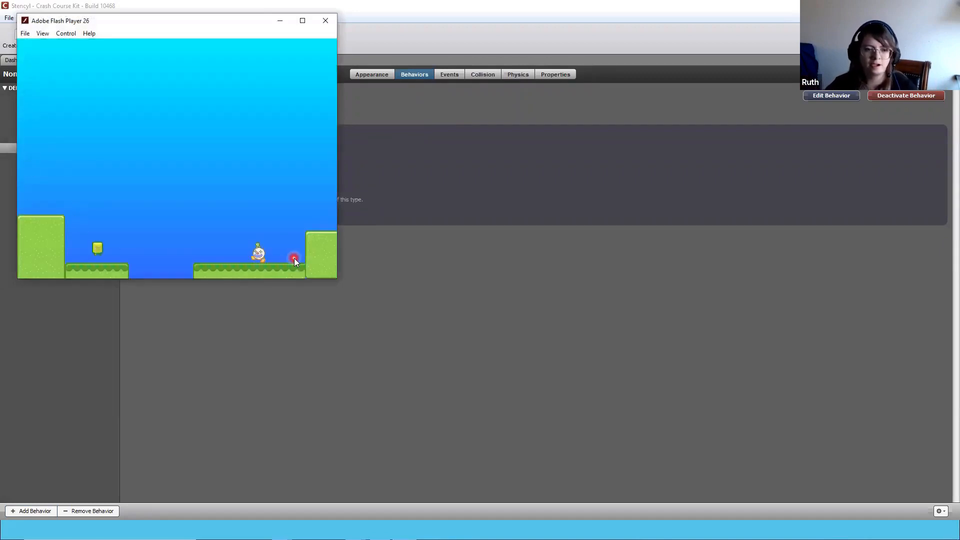
{"action": "key", "text": "Right"}
{"action": "key", "text": "Up"}
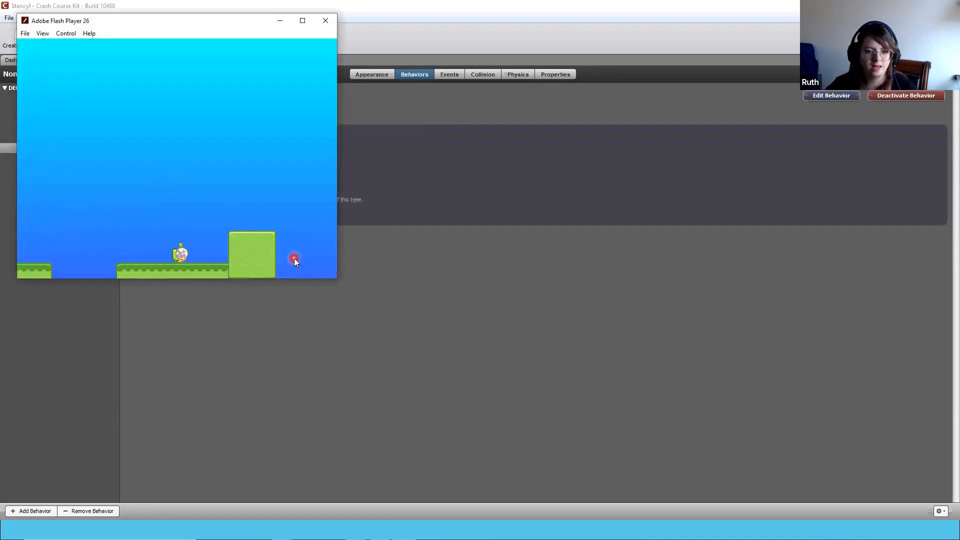
{"action": "key", "text": "Up"}
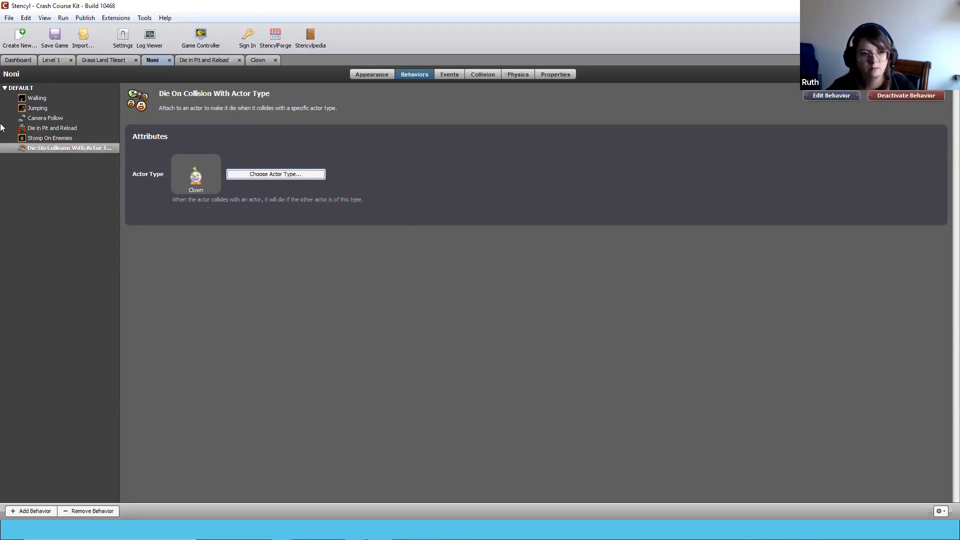
Remove the Stomp On Enemies behavior from Noni
{"action": "left_click", "coordinate": [49, 138]}
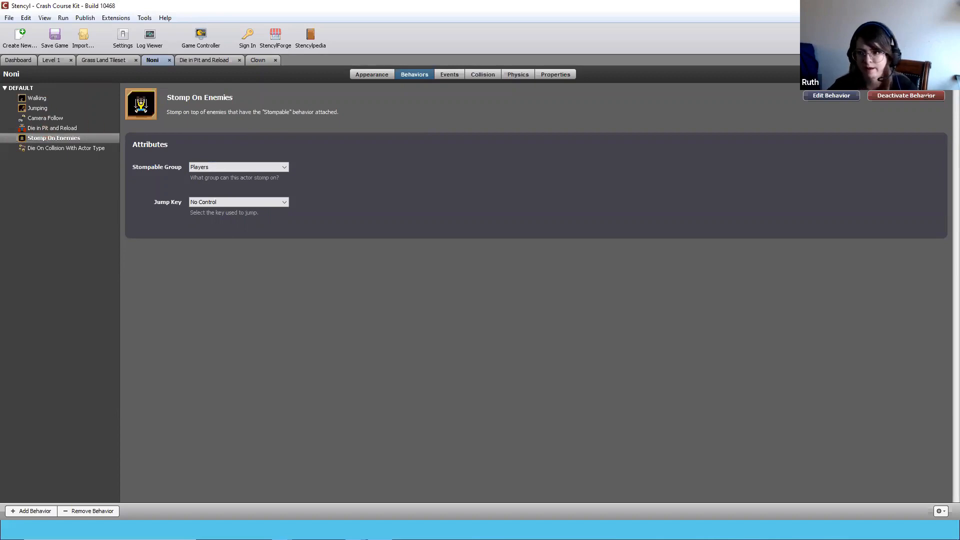
{"action": "left_click", "coordinate": [173, 360]}
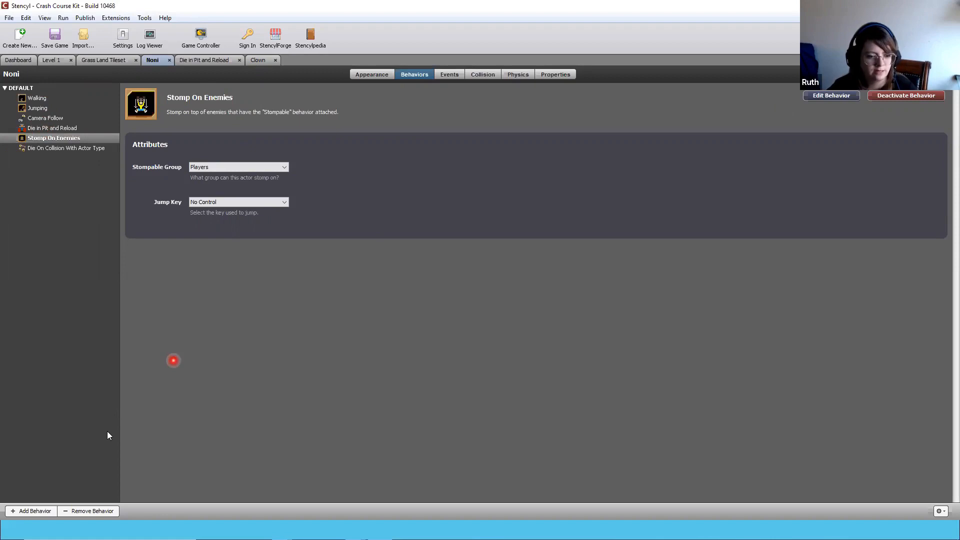
{"action": "left_click", "coordinate": [81, 511]}
{"action": "left_click", "coordinate": [523, 289]}
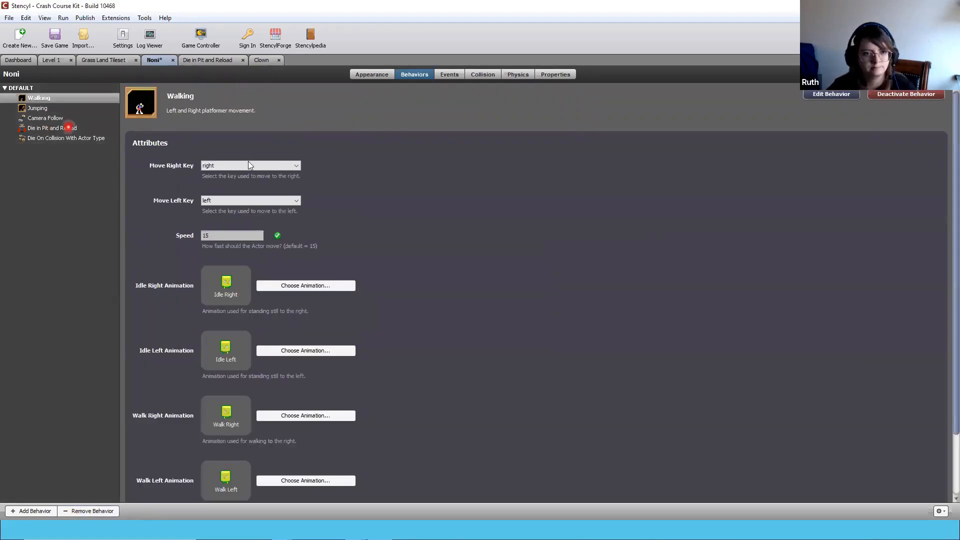
Return to the Clown actor type and inspect the collision box of its Idle animation
{"action": "left_click", "coordinate": [20, 60]}
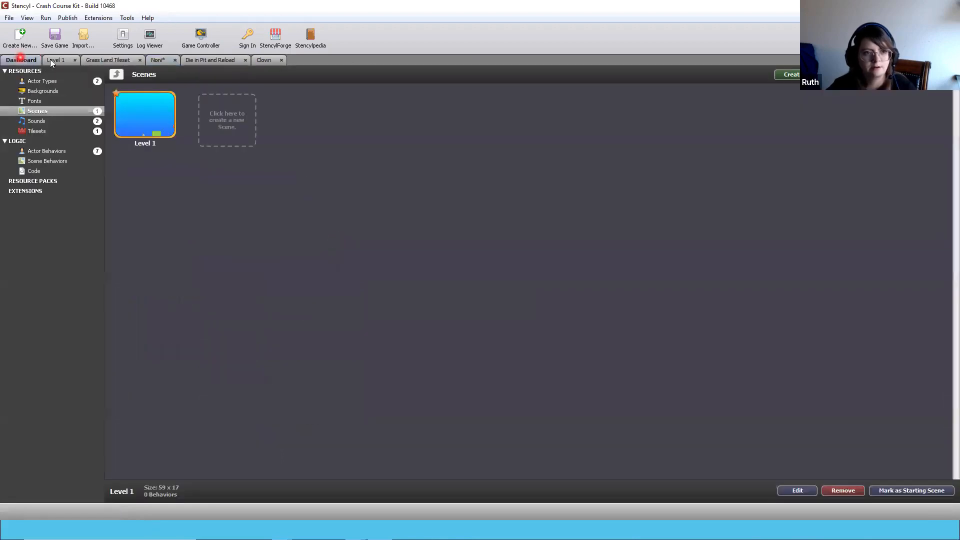
{"action": "left_click", "coordinate": [273, 60]}
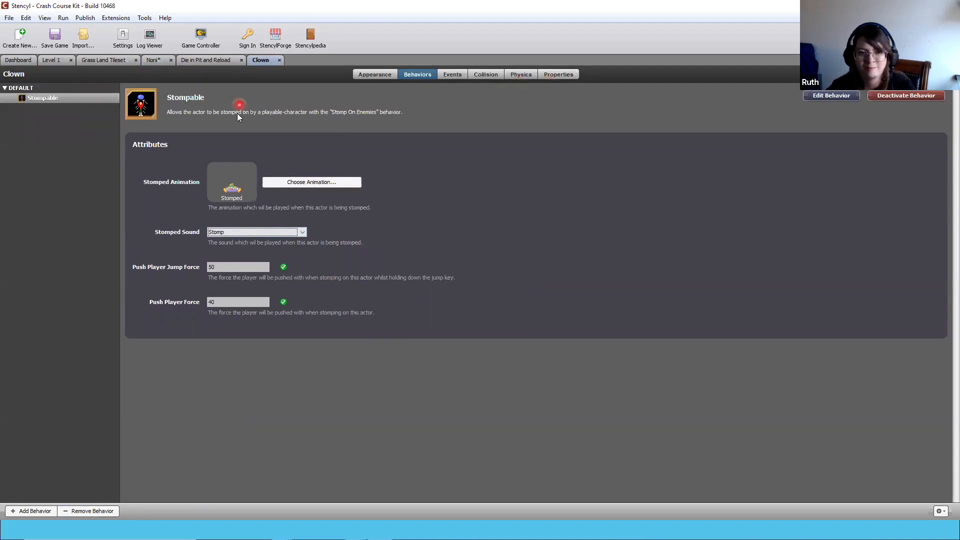
{"action": "left_click", "coordinate": [480, 75]}
{"action": "left_click", "coordinate": [419, 318]}
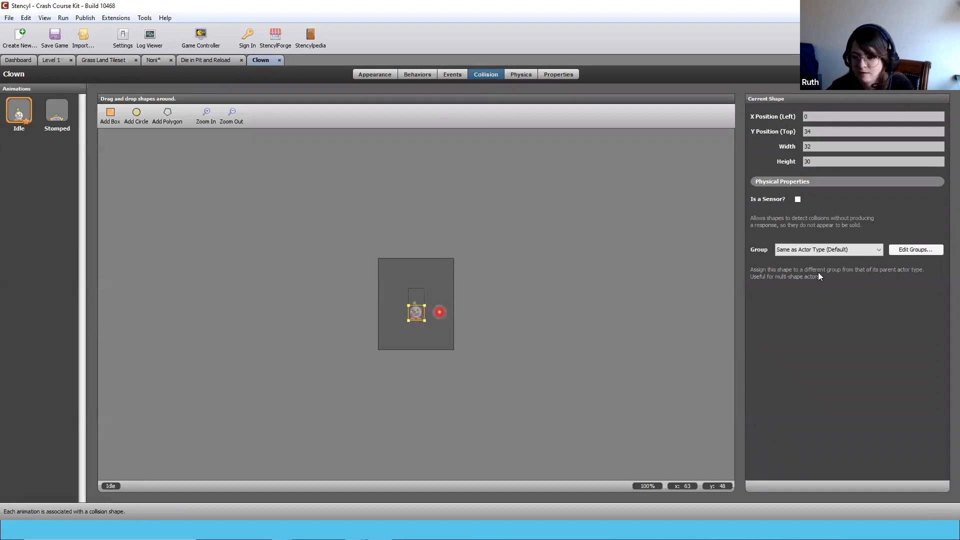
Save the game, test it by moving Noni back and forth against the first Clown, and close the test
{"action": "key", "text": "ctrl+s"}
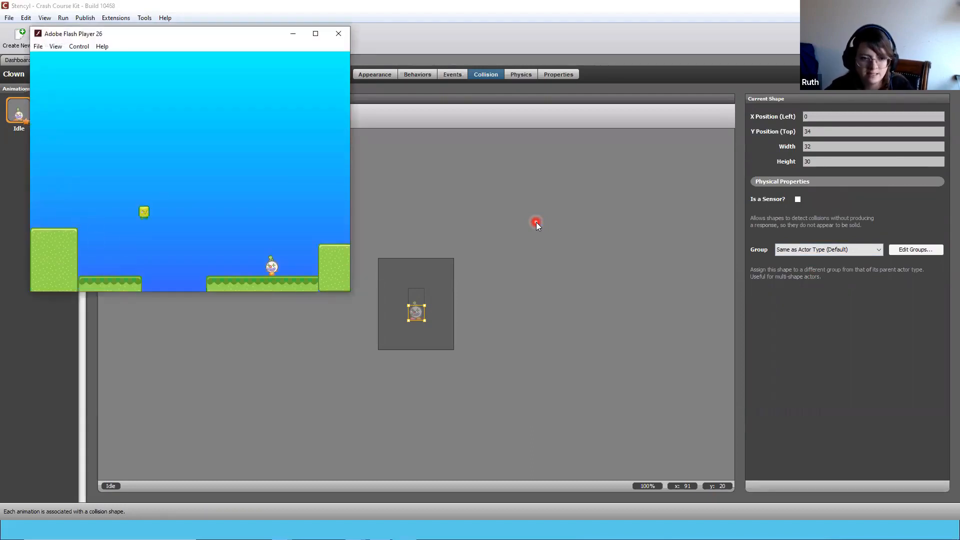
{"action": "key", "text": "Right"}
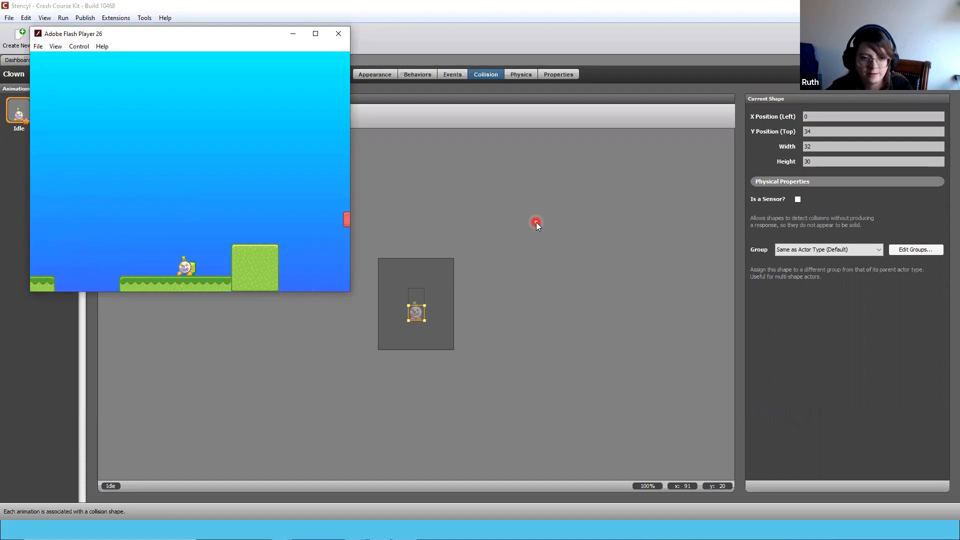
{"action": "key", "text": "Up"}
{"action": "key", "text": "Left"}
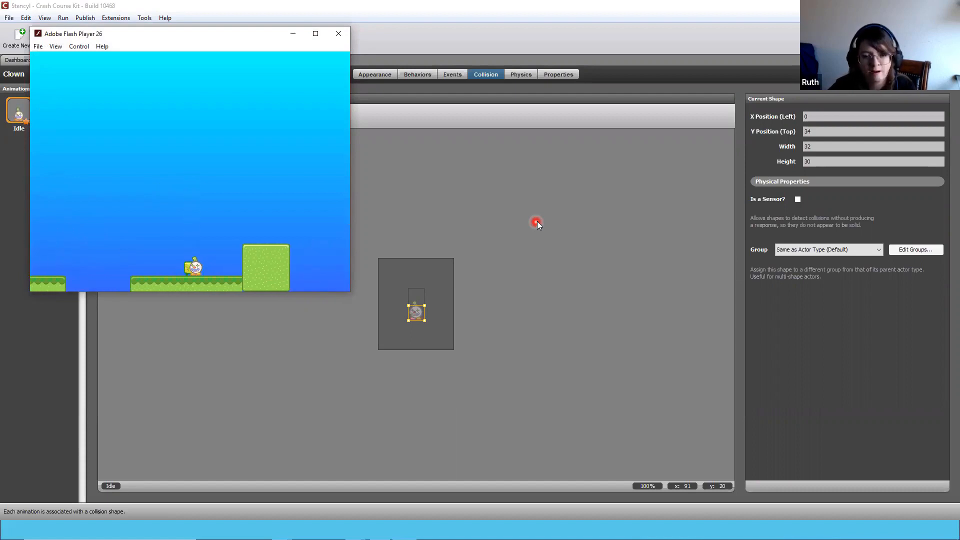
{"action": "key", "text": "Escape"}
Return to the Noni actor type and review its Die On Collision With Actor Type behavior
{"action": "left_click", "coordinate": [194, 61]}
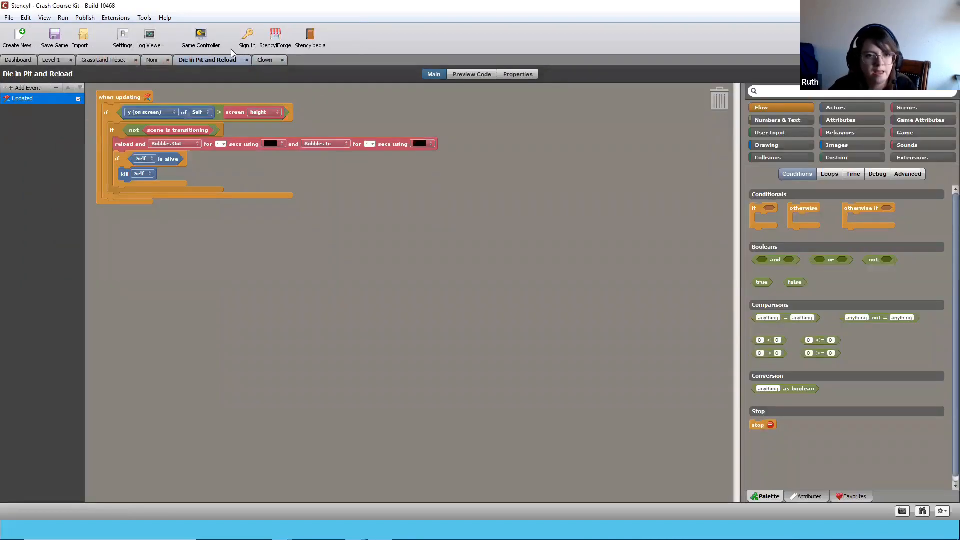
{"action": "left_click", "coordinate": [269, 60]}
{"action": "left_click", "coordinate": [152, 60]}
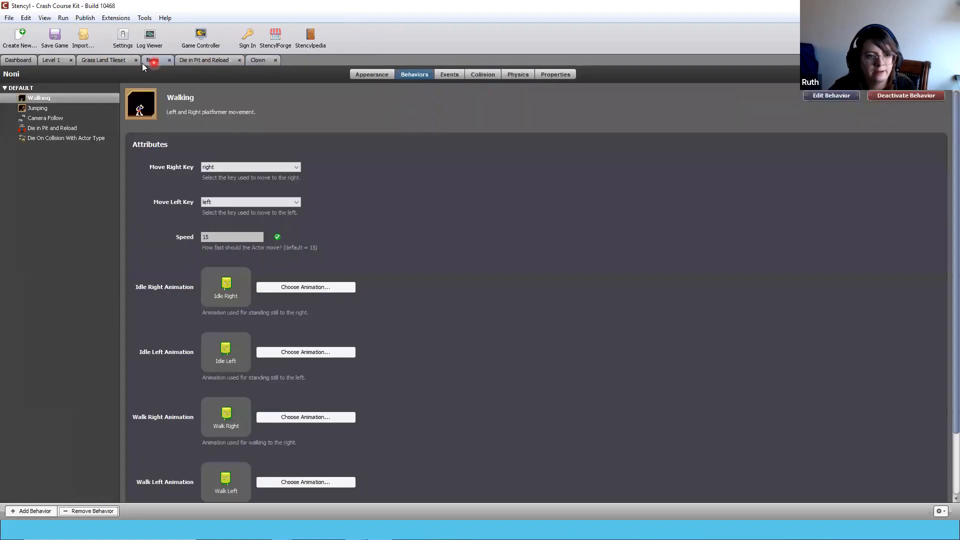
{"action": "left_click", "coordinate": [64, 138]}
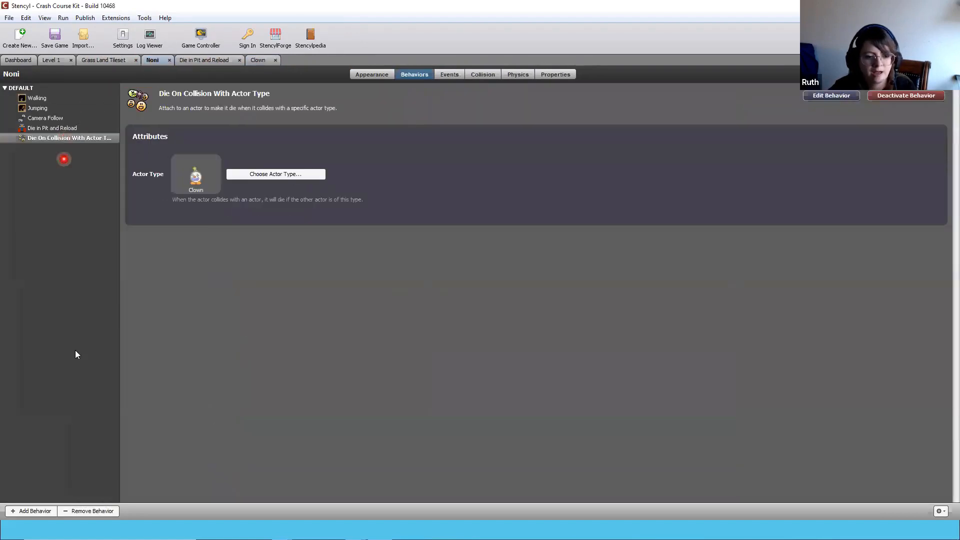
Remove the Die On Collision With Actor Type behavior from Noni
{"action": "left_click", "coordinate": [84, 513]}
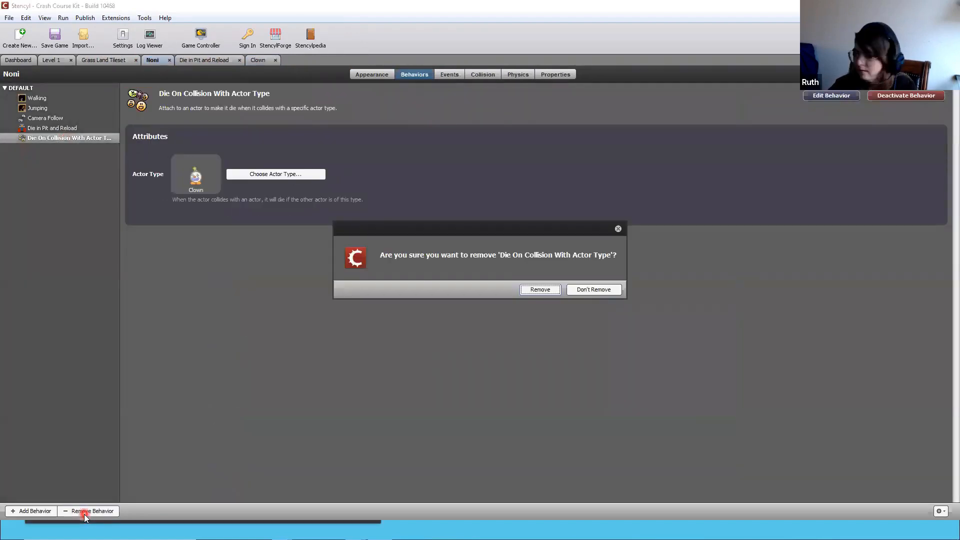
{"action": "left_click", "coordinate": [550, 290]}
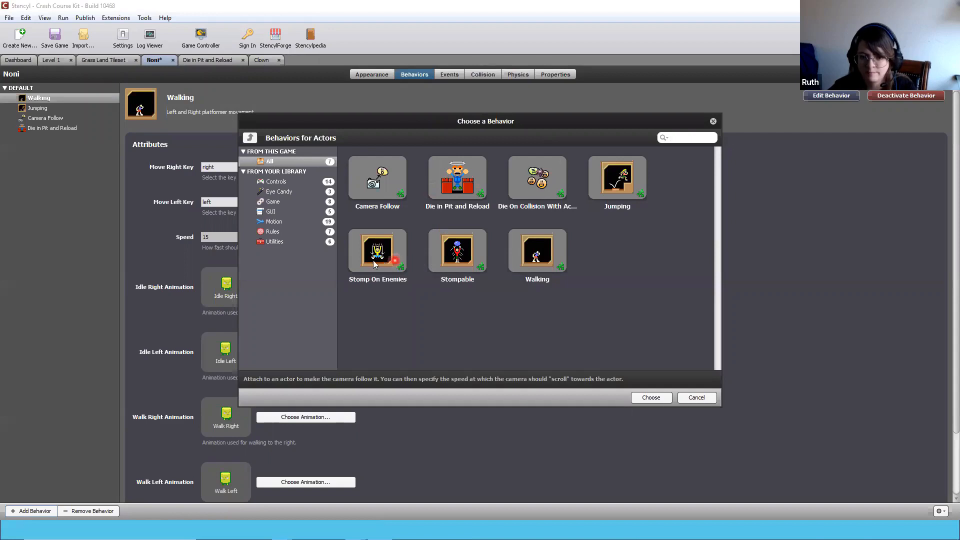
Attach the Stomp On Enemies behavior to Noni with Players as the stompable group and up as the jump key
{"action": "left_click", "coordinate": [373, 260]}
{"action": "left_click", "coordinate": [651, 398]}
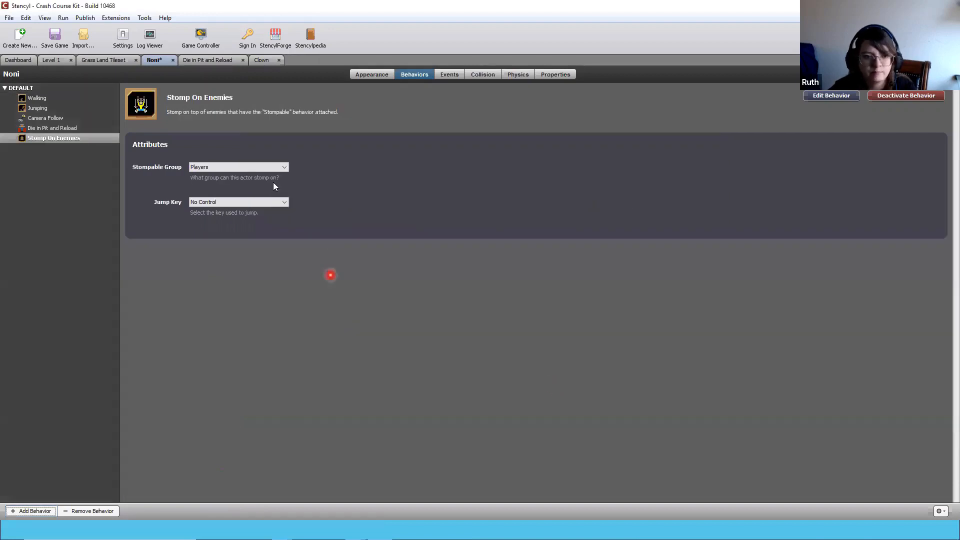
{"action": "left_click", "coordinate": [239, 168]}
{"action": "left_click", "coordinate": [239, 173]}
{"action": "left_click", "coordinate": [236, 202]}
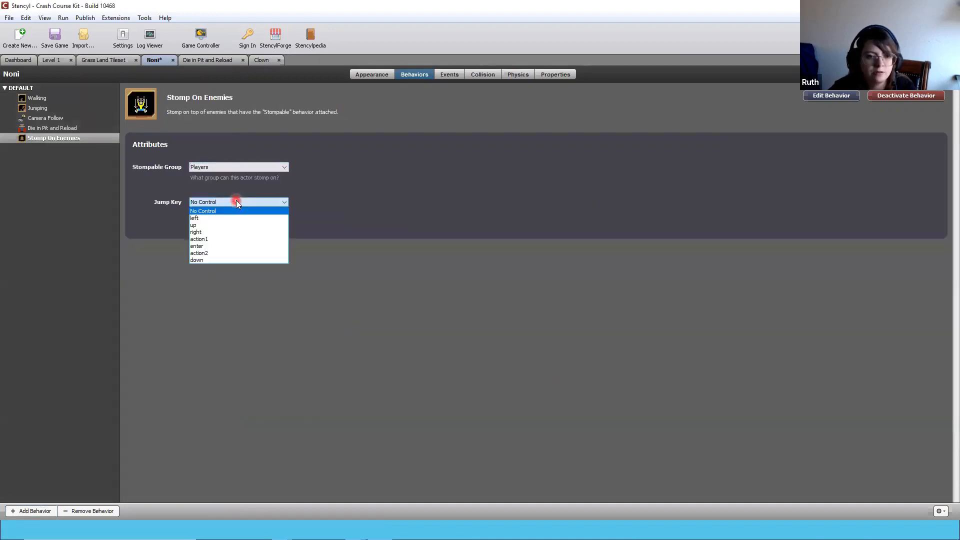
{"action": "left_click", "coordinate": [208, 225]}
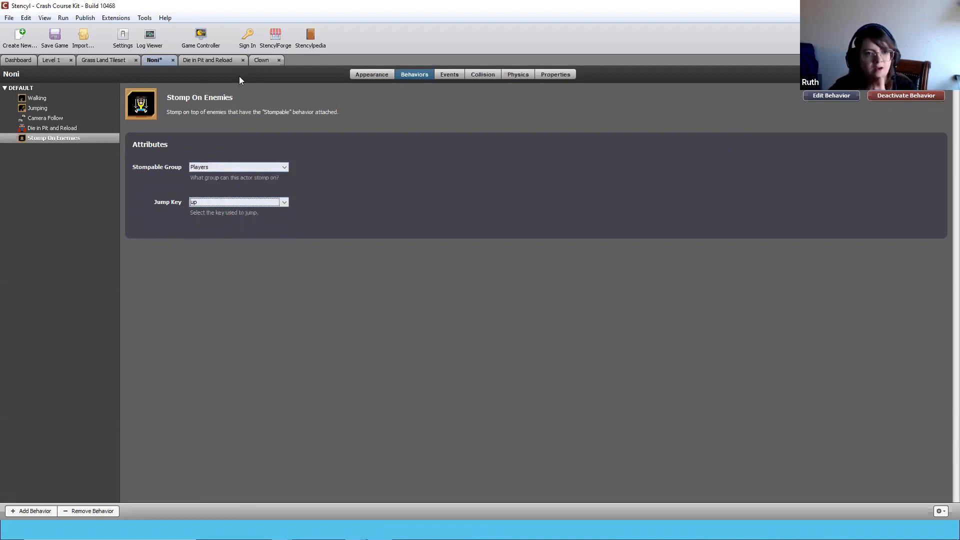
Create a new collision group named Enemies in the game settings
{"action": "left_click", "coordinate": [119, 49]}
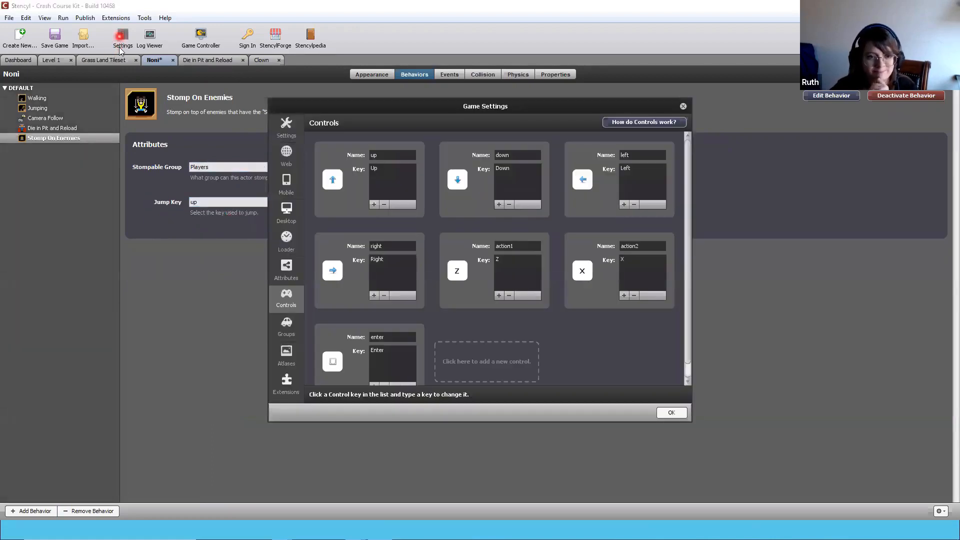
{"action": "left_click", "coordinate": [533, 317]}
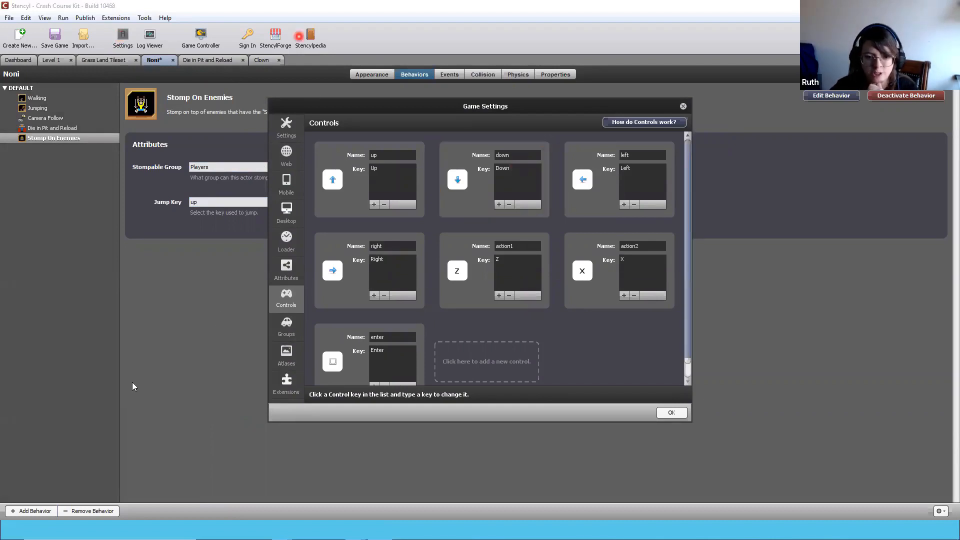
{"action": "left_click", "coordinate": [287, 326]}
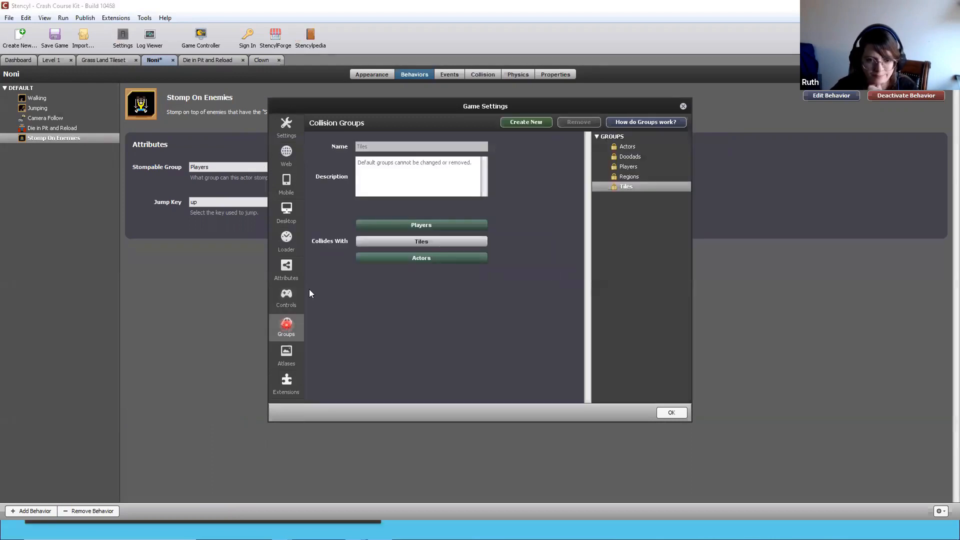
{"action": "left_click", "coordinate": [508, 122]}
{"action": "type", "text": "Enemies"}
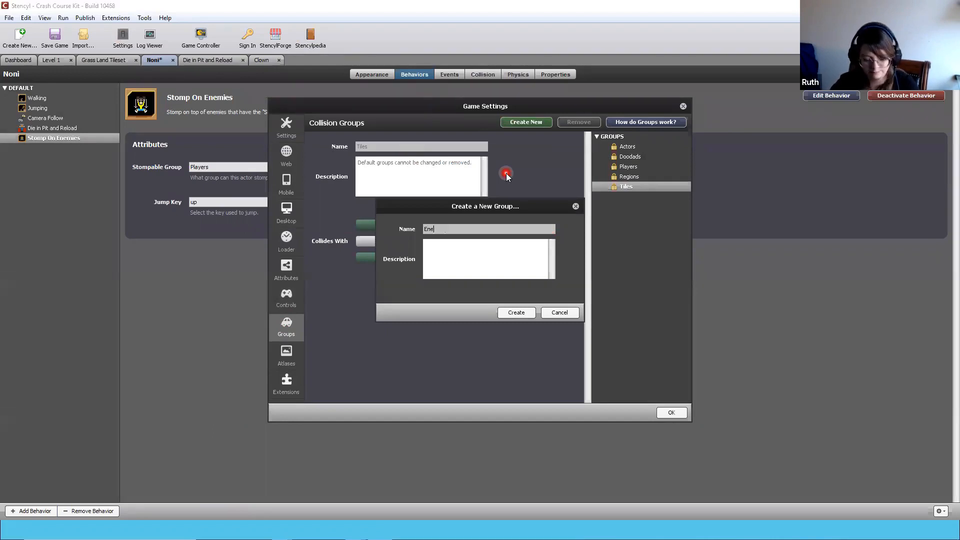
{"action": "left_click", "coordinate": [516, 312]}
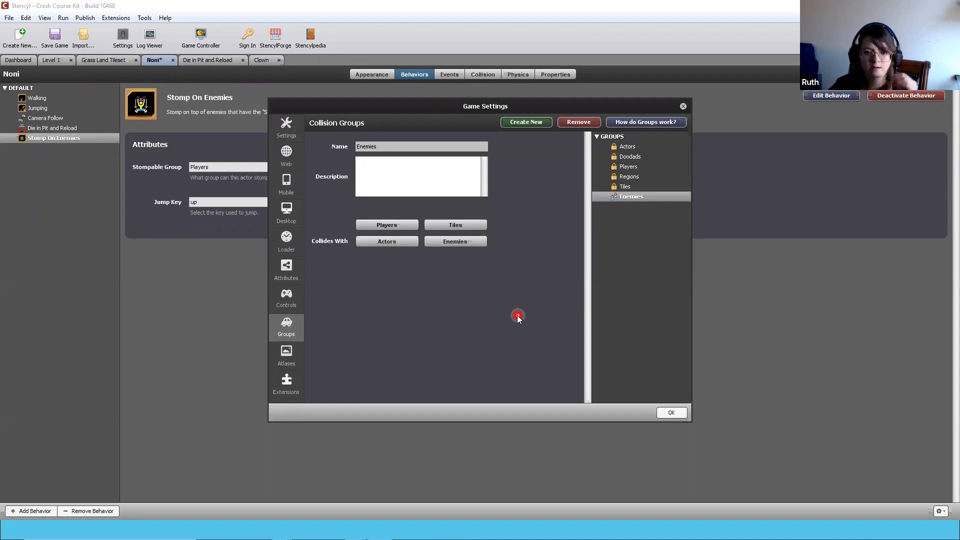
Make the Enemies group collide with Players, Tiles, Actors and Enemies, and accept the game settings
{"action": "left_click", "coordinate": [386, 223]}
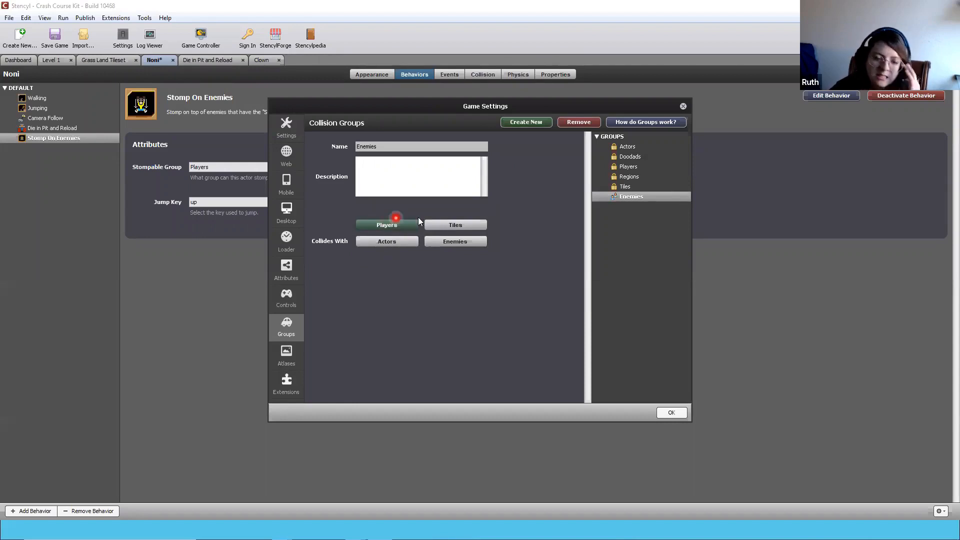
{"action": "left_click", "coordinate": [436, 226]}
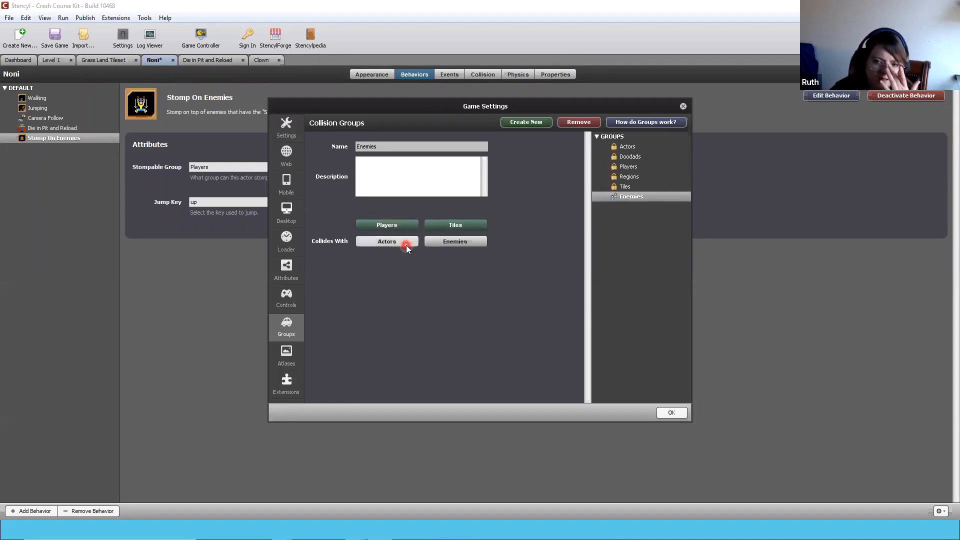
{"action": "left_click", "coordinate": [407, 248]}
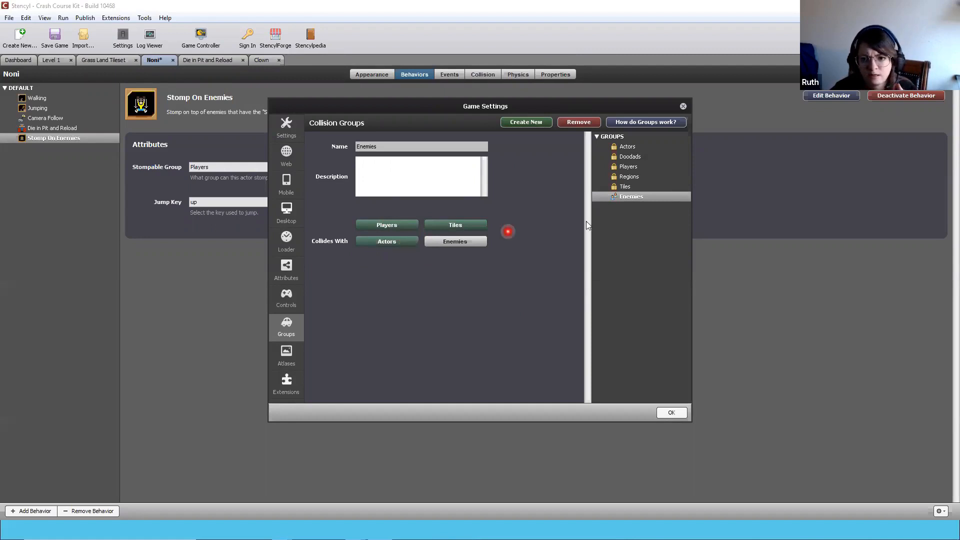
{"action": "right_click", "coordinate": [631, 196]}
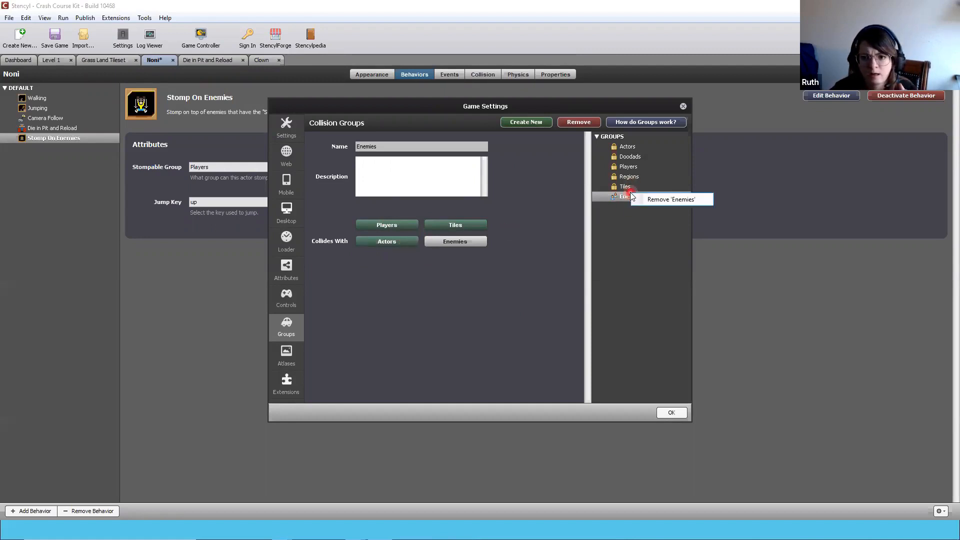
{"action": "left_click", "coordinate": [515, 244]}
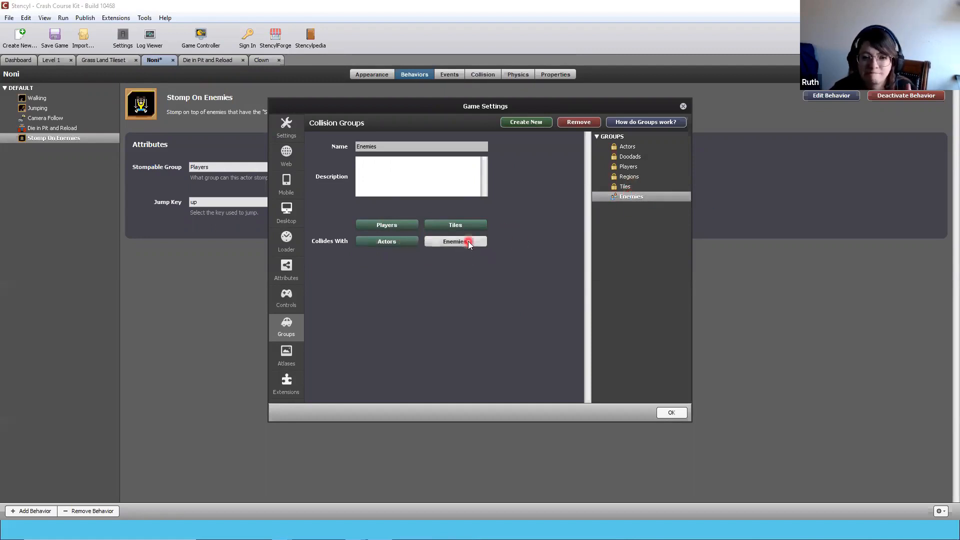
{"action": "left_click", "coordinate": [468, 243]}
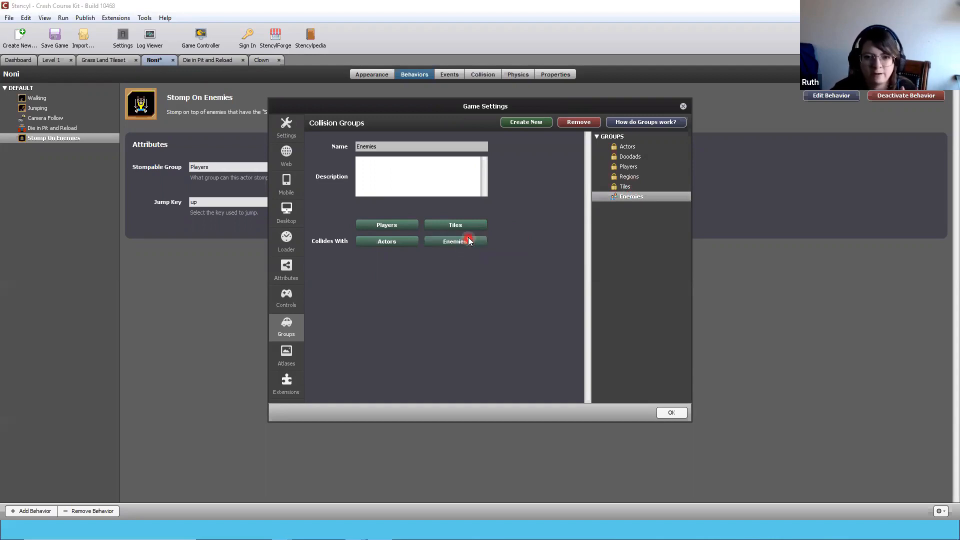
{"action": "left_click", "coordinate": [671, 413]}
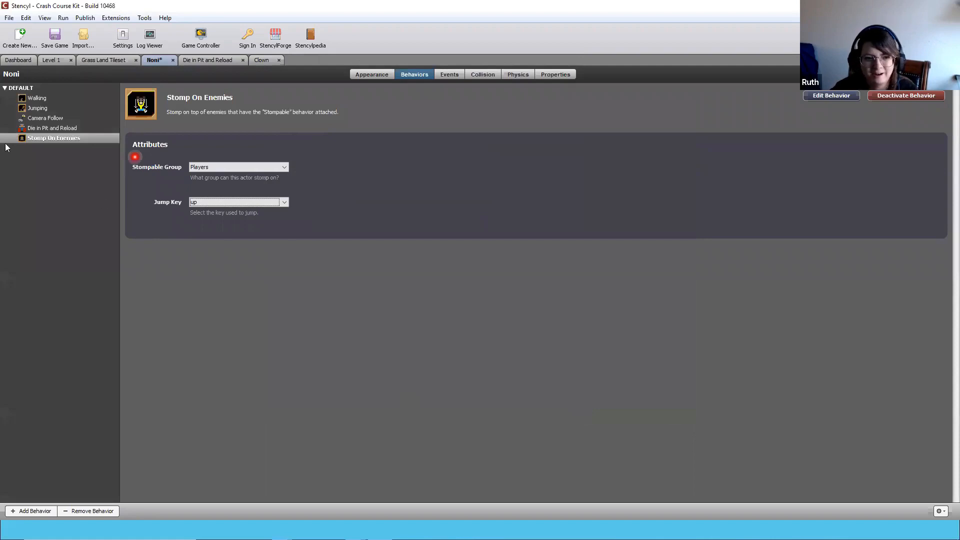
Assign the Clown actor type to the Enemies group and review that group's collision settings
{"action": "left_click", "coordinate": [168, 123]}
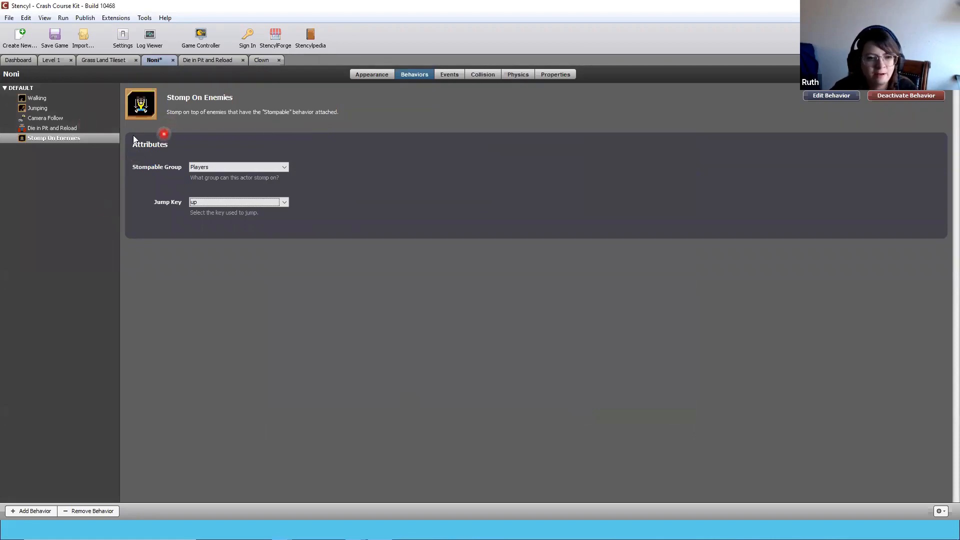
{"action": "left_click", "coordinate": [79, 138]}
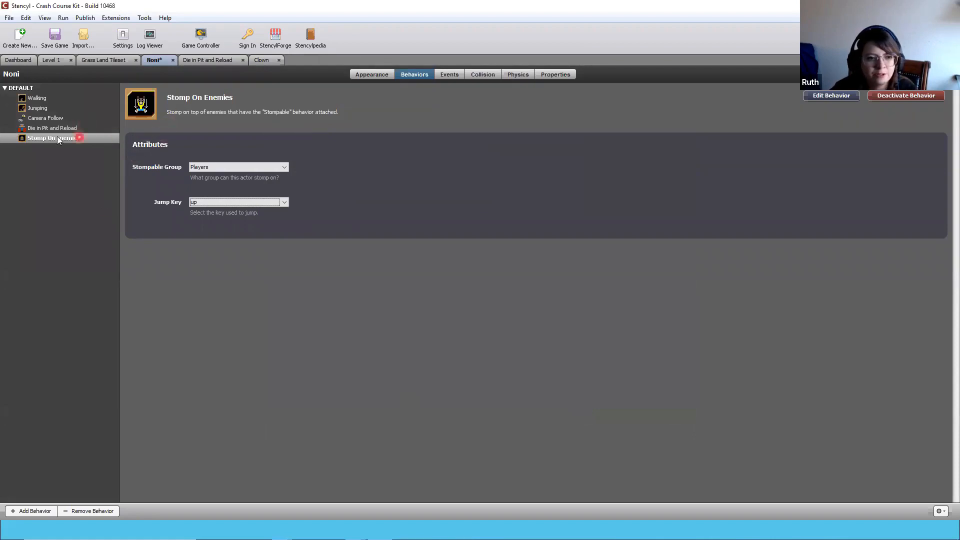
{"action": "left_click", "coordinate": [264, 60]}
{"action": "left_click", "coordinate": [559, 75]}
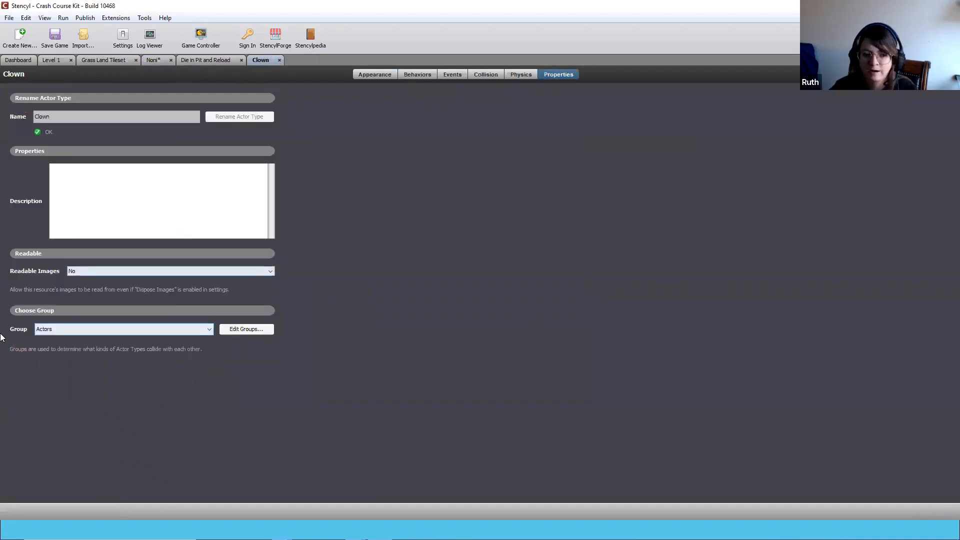
{"action": "left_click", "coordinate": [70, 330]}
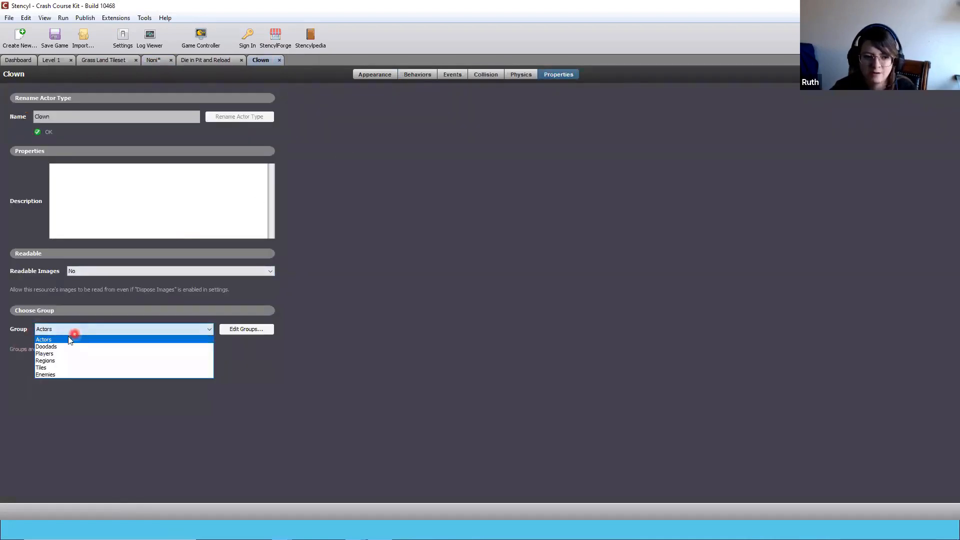
{"action": "left_click", "coordinate": [55, 374]}
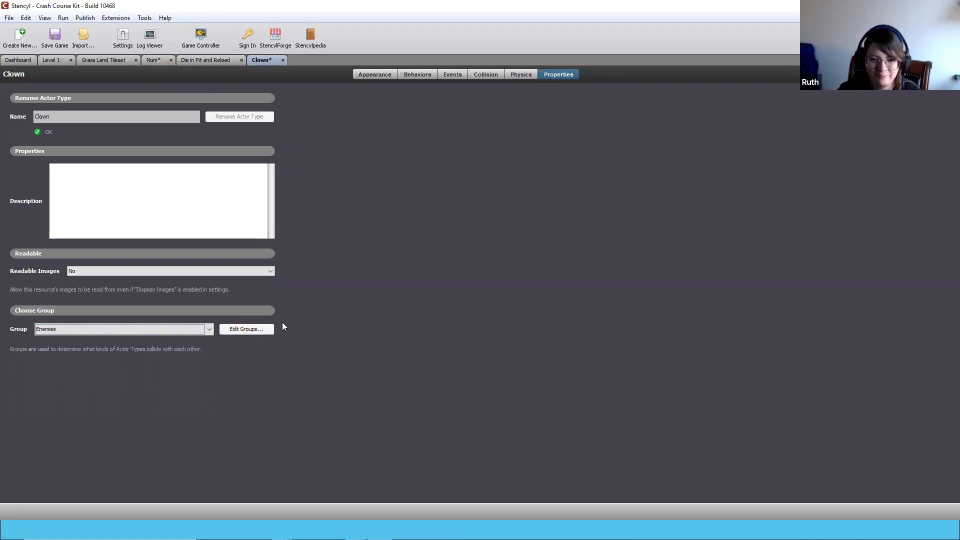
{"action": "left_click", "coordinate": [269, 329]}
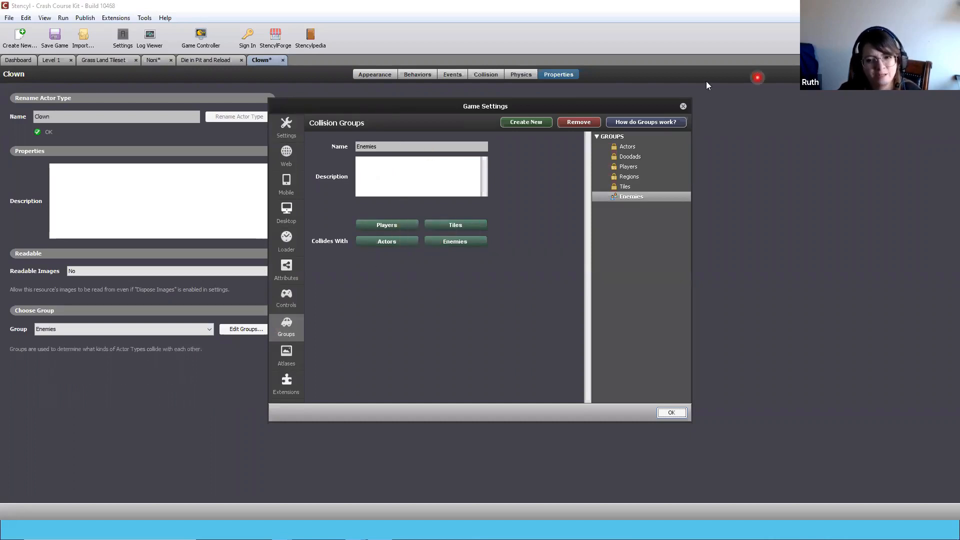
{"action": "left_click", "coordinate": [682, 105]}
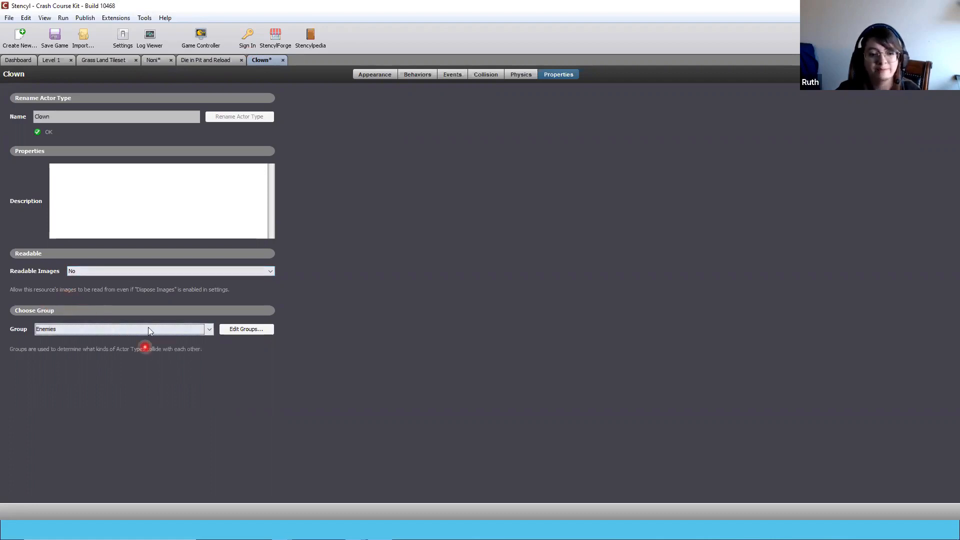
Return to Noni and check which groups the Stomp On Enemies behavior offers as its stompable group
{"action": "left_click", "coordinate": [156, 60]}
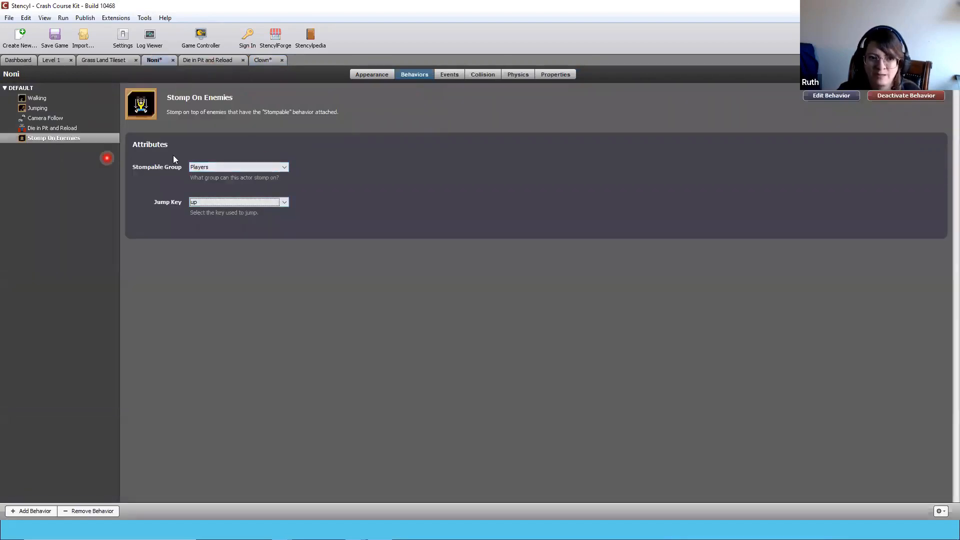
{"action": "left_click", "coordinate": [200, 169]}
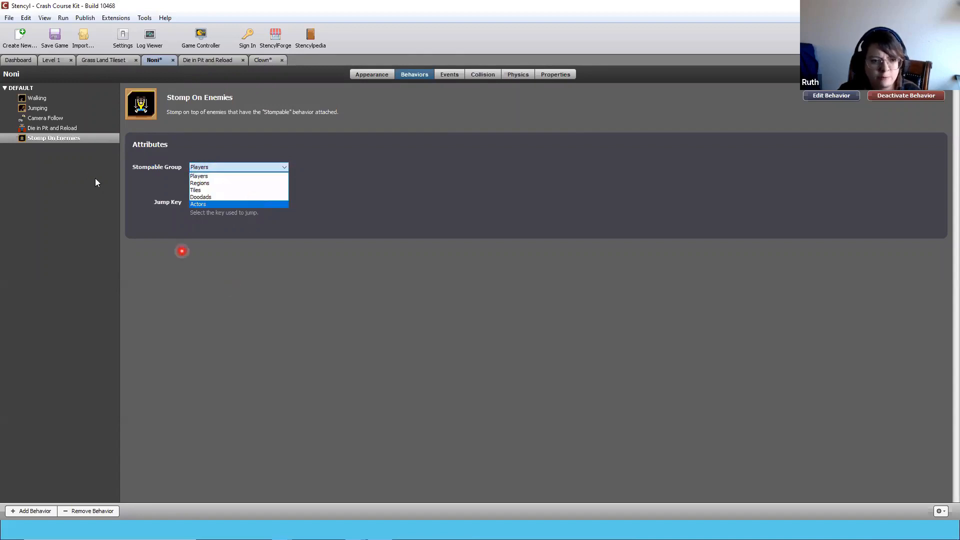
{"action": "left_click", "coordinate": [38, 127]}
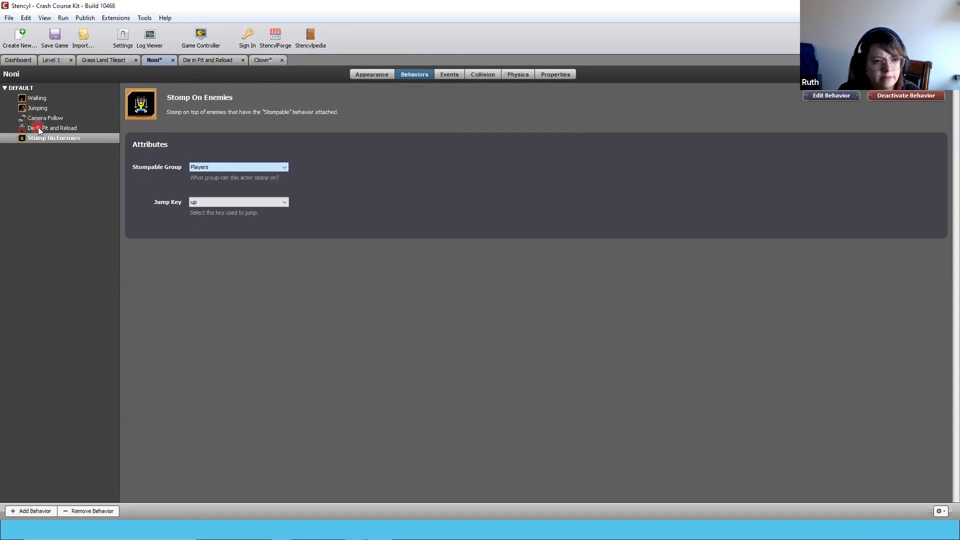
{"action": "left_click", "coordinate": [38, 128]}
{"action": "left_click", "coordinate": [41, 137]}
{"action": "left_click", "coordinate": [214, 168]}
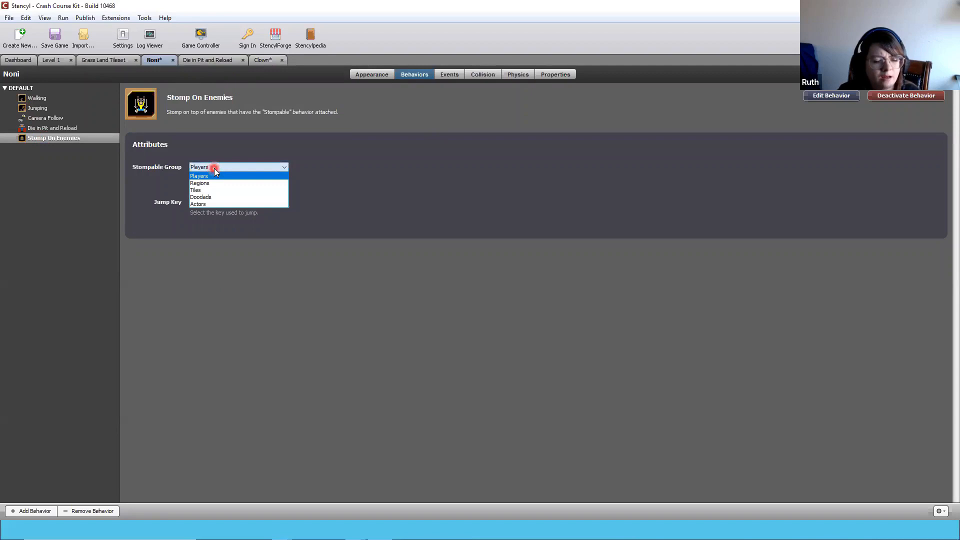
{"action": "left_click", "coordinate": [229, 285]}
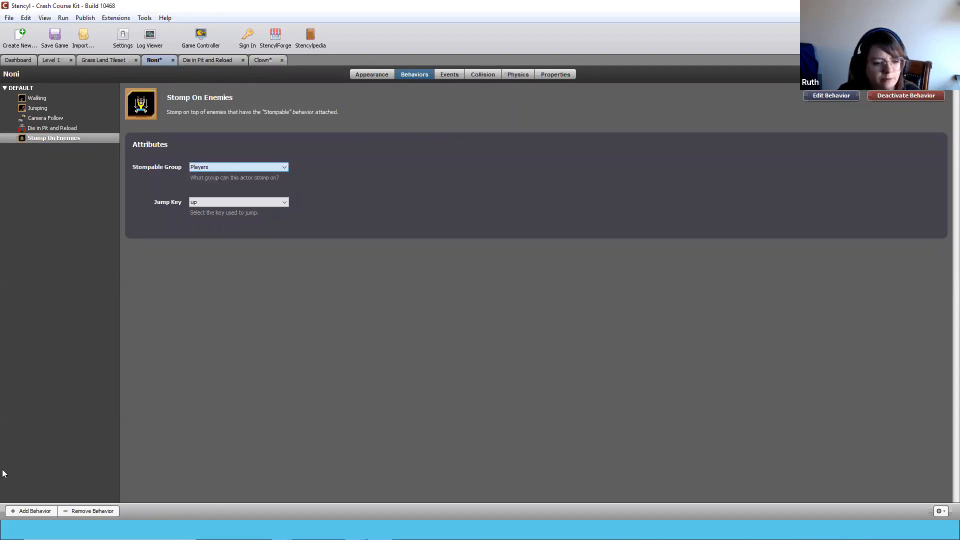
Remove the Stomp On Enemies behavior from Noni
{"action": "left_click", "coordinate": [92, 511]}
{"action": "left_click", "coordinate": [566, 288]}
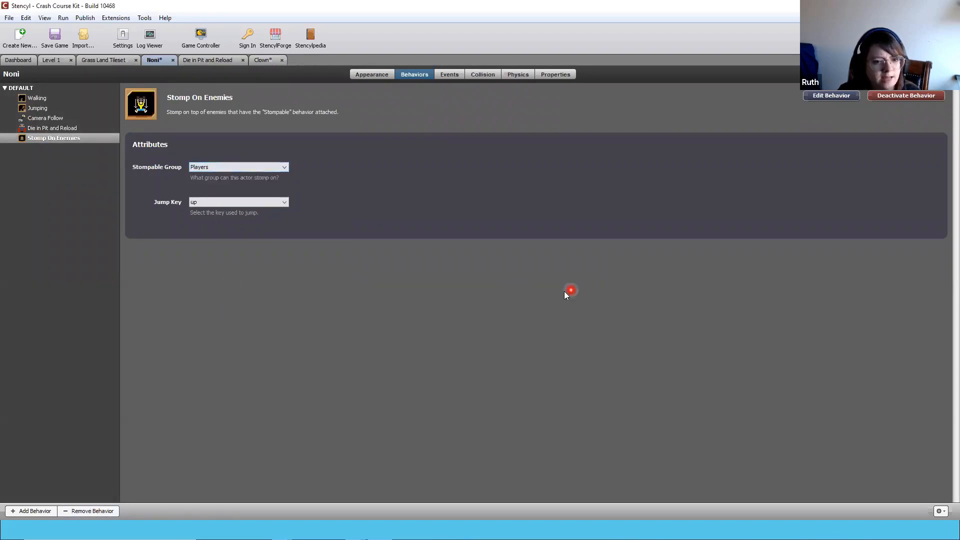
{"action": "left_click", "coordinate": [87, 512]}
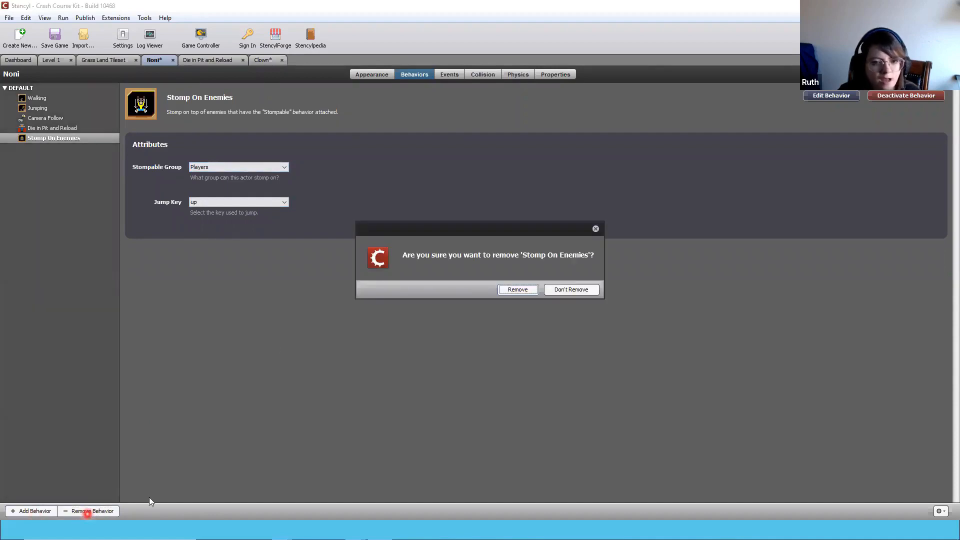
{"action": "left_click", "coordinate": [518, 289]}
Attach Stomp On Enemies to Noni with Enemies as the stompable group and up as the jump key, and save the game
{"action": "left_click", "coordinate": [31, 511]}
{"action": "left_click", "coordinate": [385, 243]}
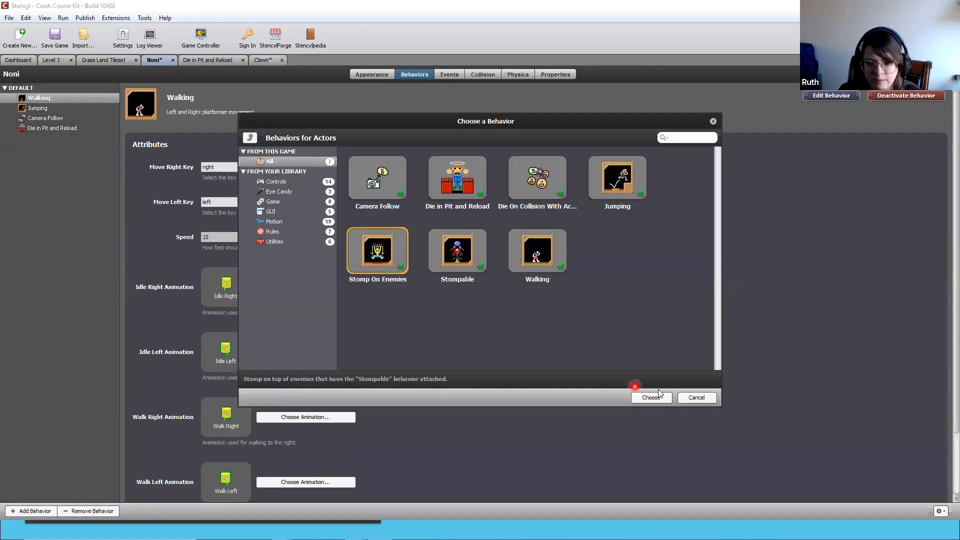
{"action": "left_click", "coordinate": [651, 396]}
{"action": "left_click", "coordinate": [200, 167]}
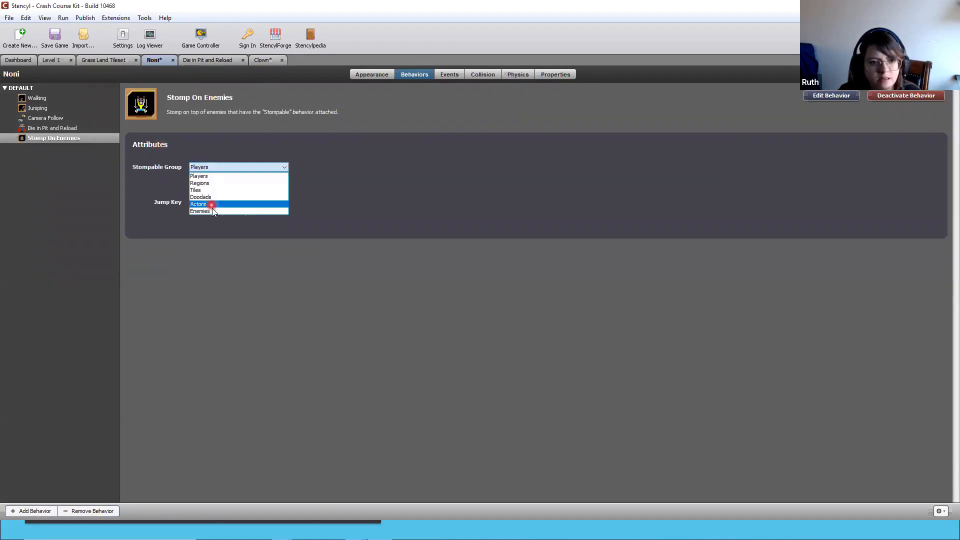
{"action": "left_click", "coordinate": [211, 210]}
{"action": "left_click", "coordinate": [218, 203]}
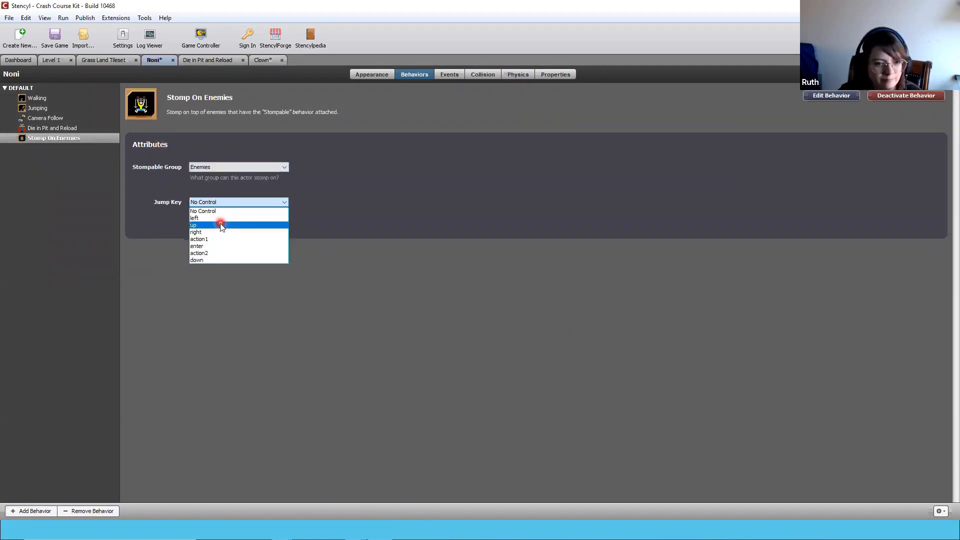
{"action": "left_click", "coordinate": [221, 225]}
{"action": "key", "text": "ctrl+s"}
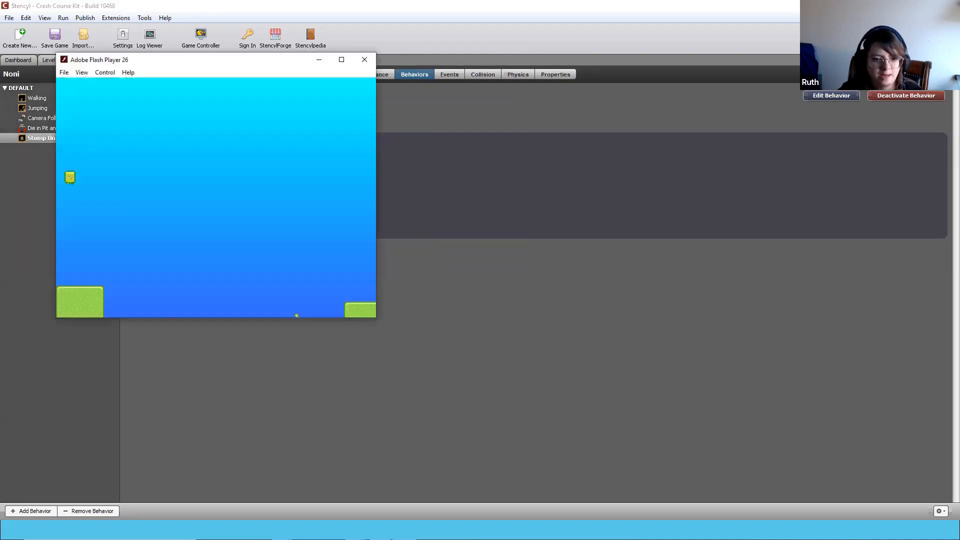
Playtest Level 1 by stomping the first Clown with Noni and jumping past the green block toward the Clown on the brown block
{"action": "key", "text": "Right"}
{"action": "key", "text": "Right"}
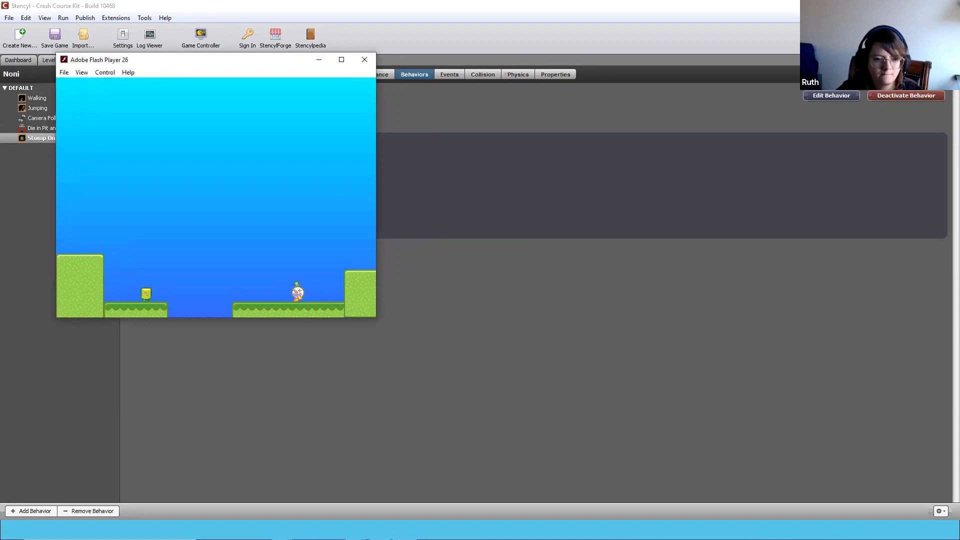
{"action": "key", "text": "Up"}
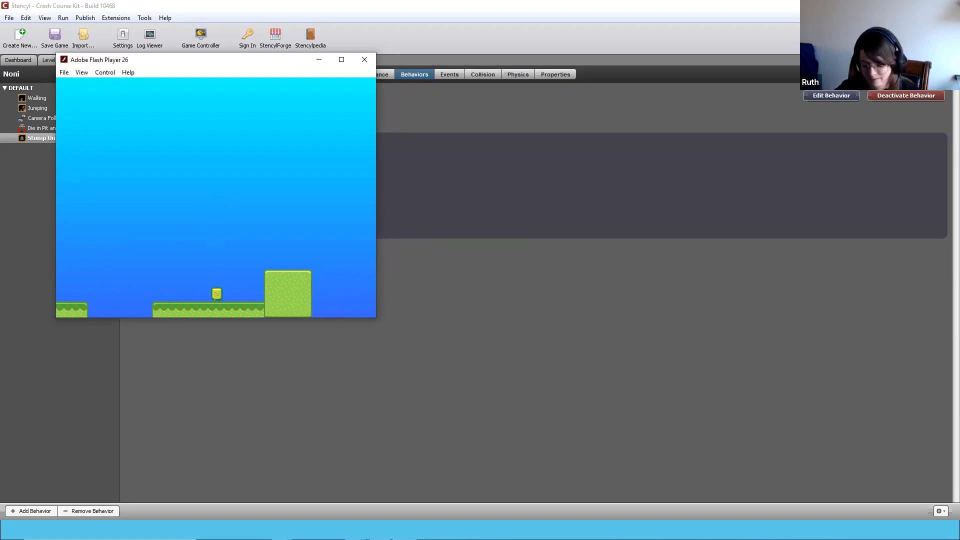
{"action": "key", "text": "Right"}
{"action": "key", "text": "Up"}
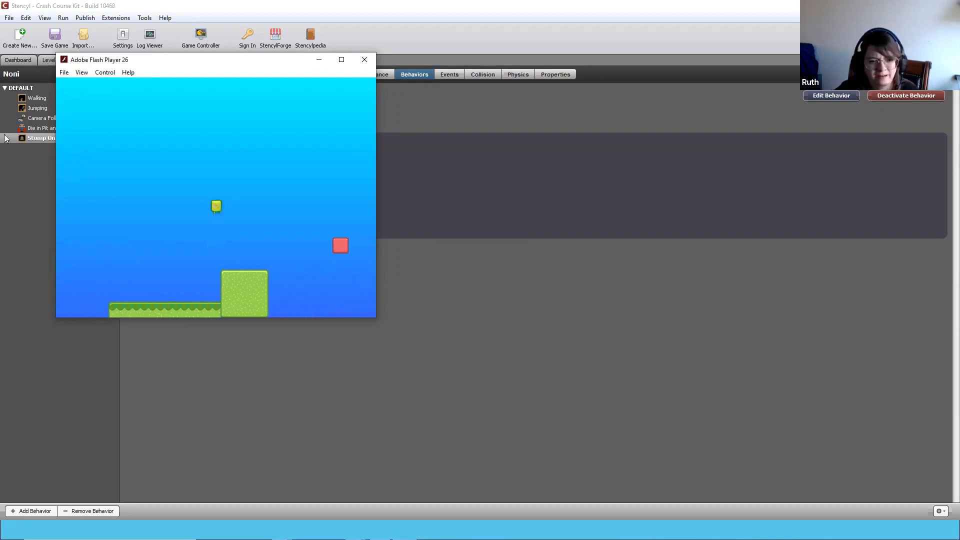
{"action": "key", "text": "Right"}
{"action": "key", "text": "Right"}
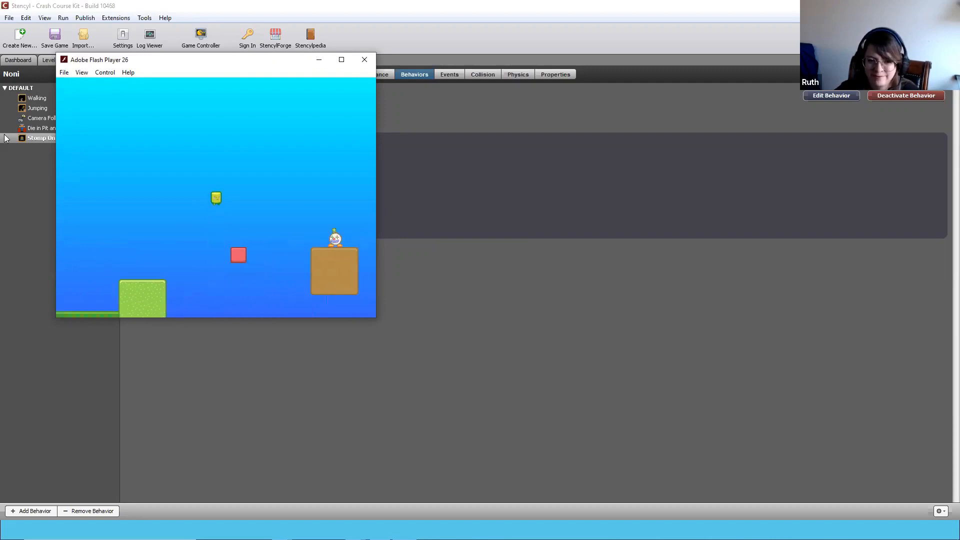
{"action": "key", "text": "Left"}
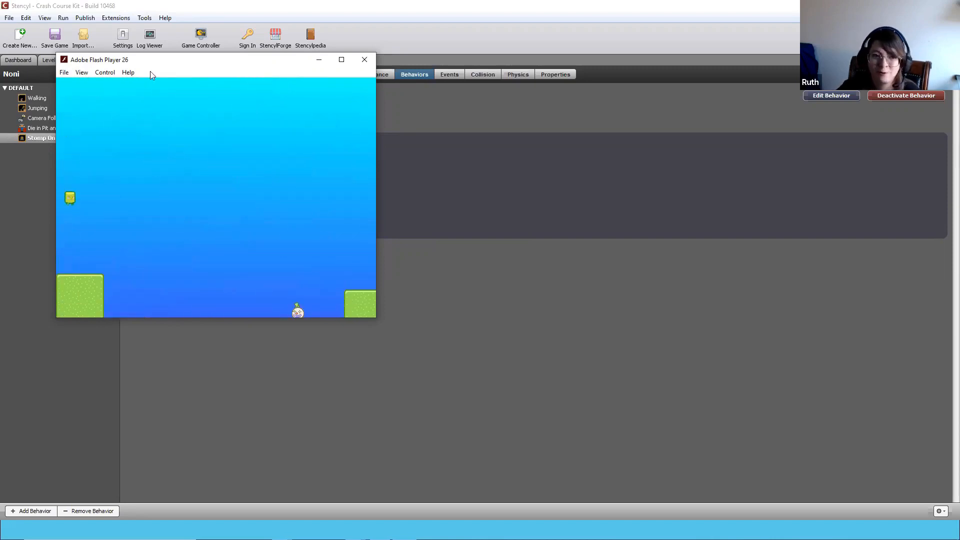
Move the game window lower and replay Level 1, stomping the first Clown and the one on the brown floating block
{"action": "left_click_drag", "start_coordinate": [154, 60], "coordinate": [157, 99]}
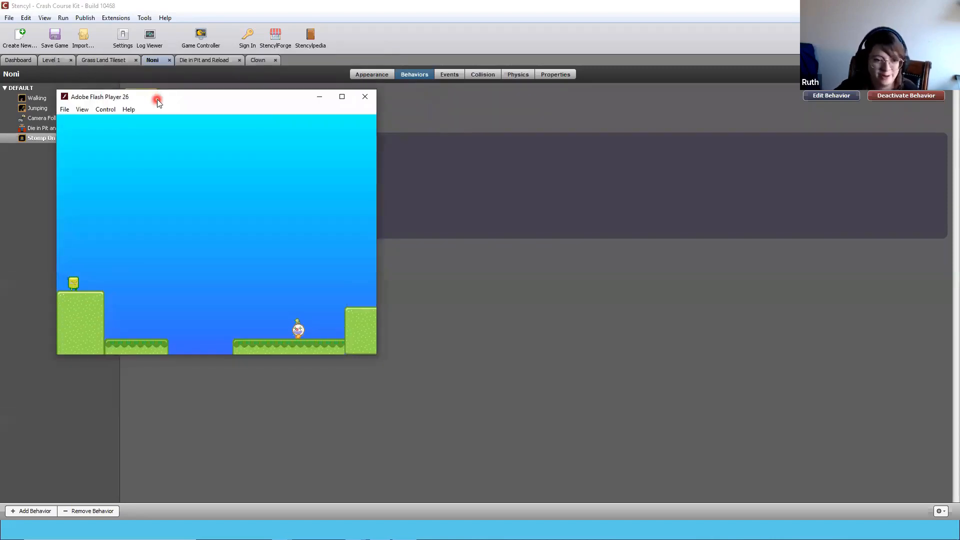
{"action": "key", "text": "Right"}
{"action": "key", "text": "Up"}
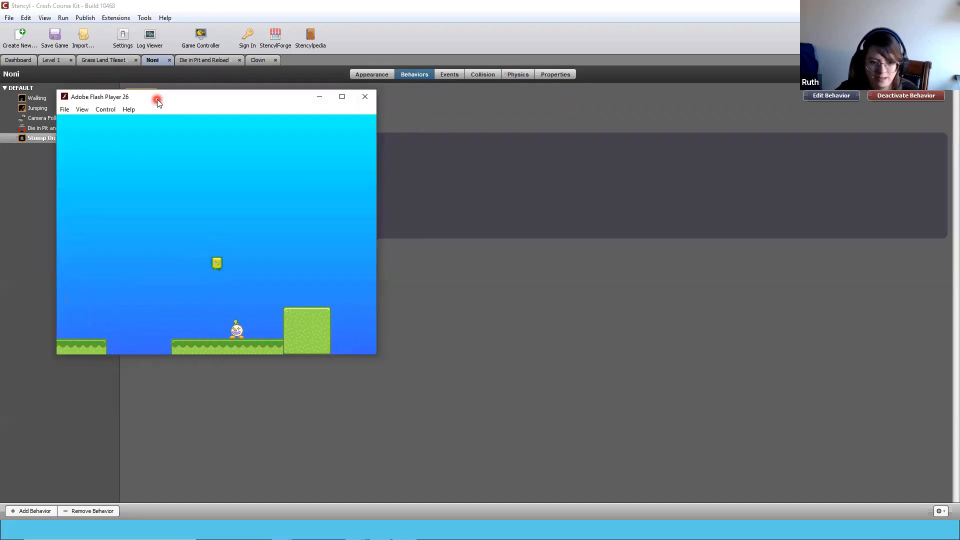
{"action": "key", "text": "Right"}
{"action": "key", "text": "Right"}
{"action": "key", "text": "Right"}
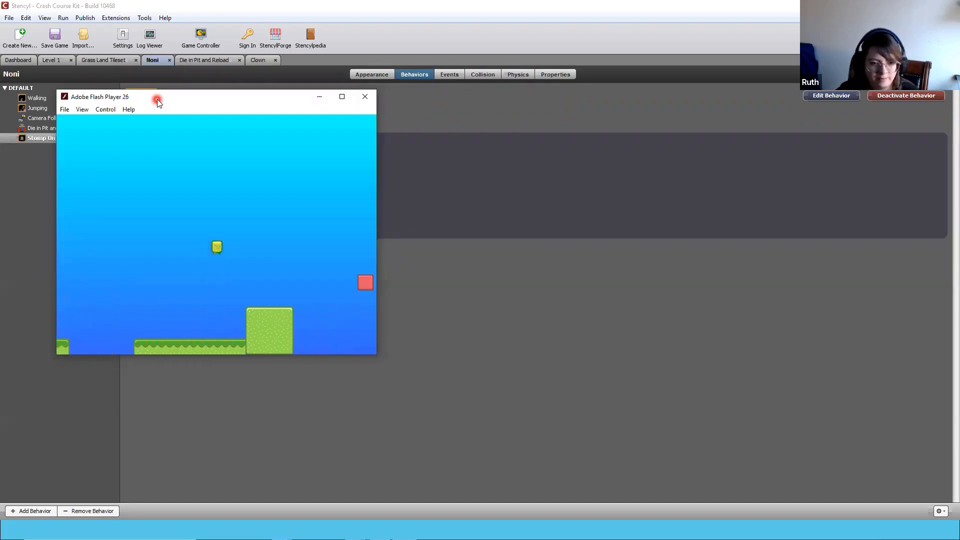
{"action": "key", "text": "Up"}
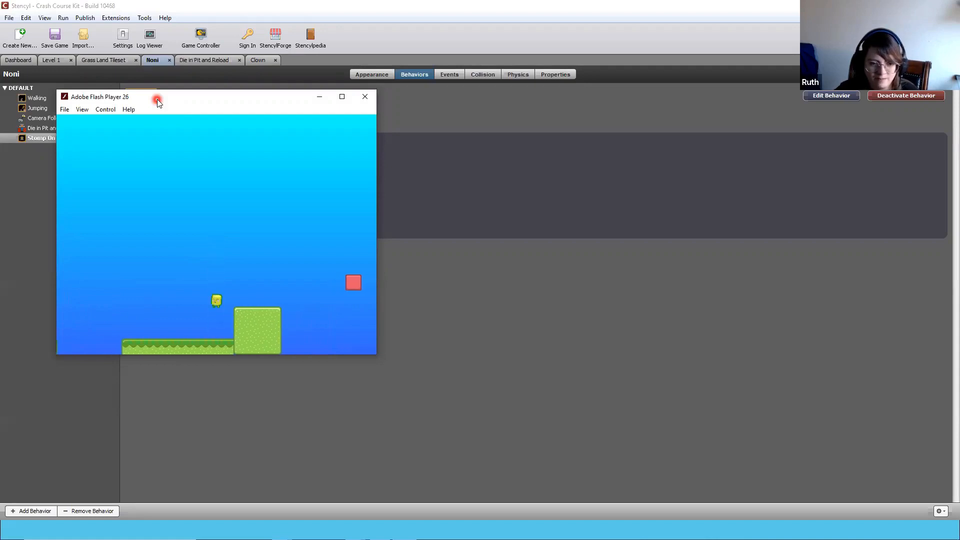
{"action": "key", "text": "Right"}
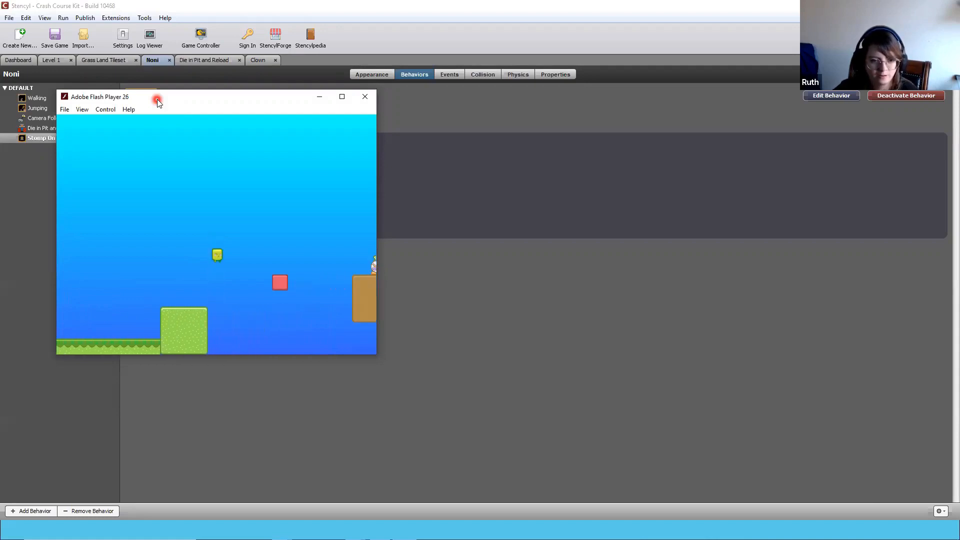
{"action": "key", "text": "Right"}
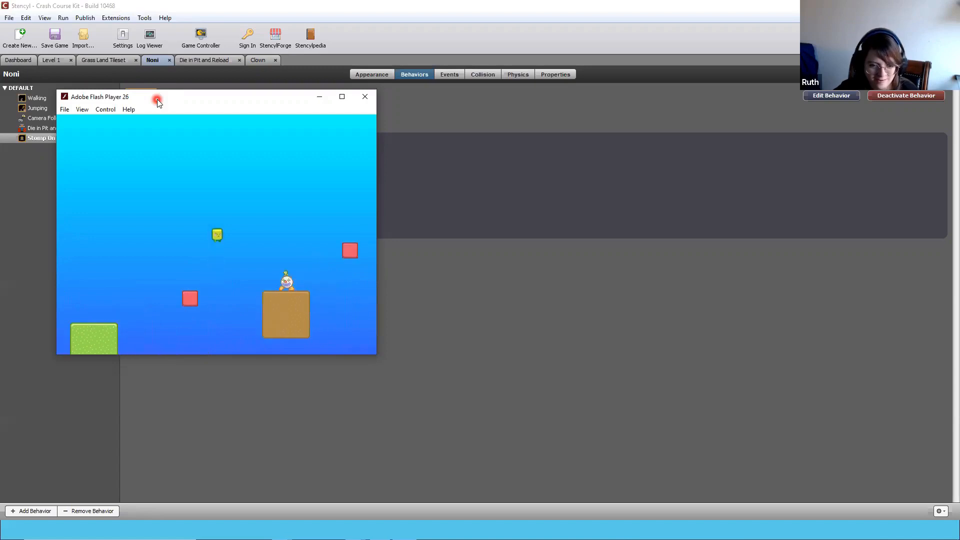
{"action": "key", "text": "Right"}
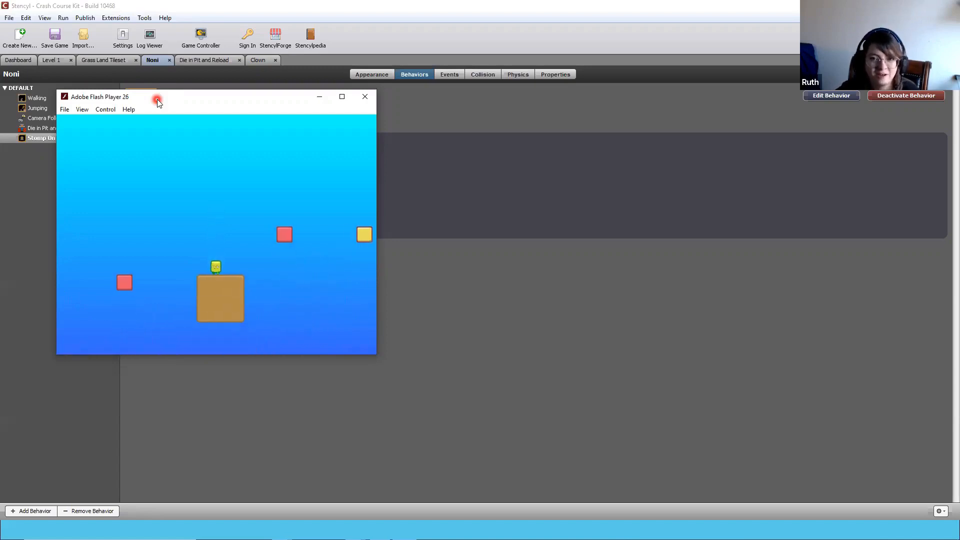
Hop Noni from the brown block across the small floating blocks and stomp the Clown in the green ledge's notch
{"action": "key", "text": "Right"}
{"action": "key", "text": "Left"}
{"action": "key", "text": "Right"}
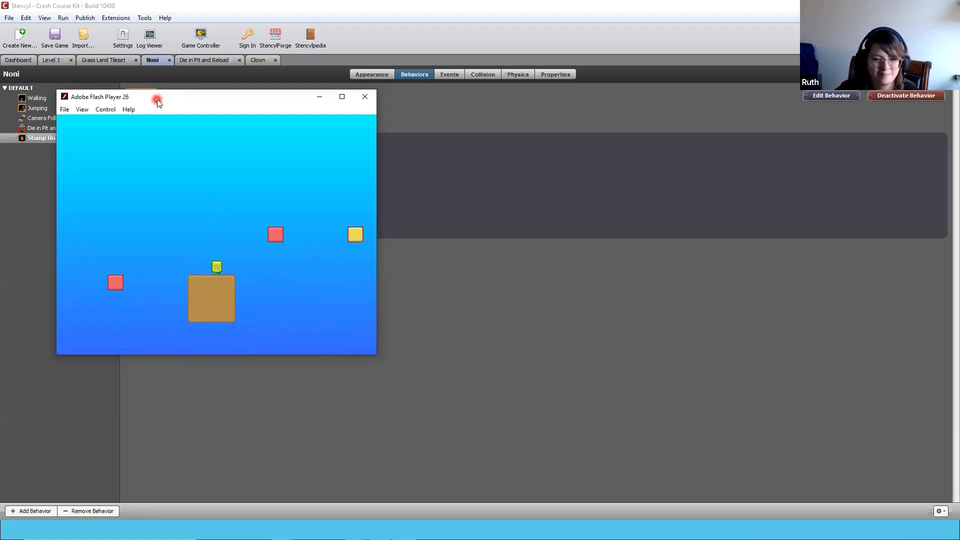
{"action": "key", "text": "Up"}
{"action": "key", "text": "Left"}
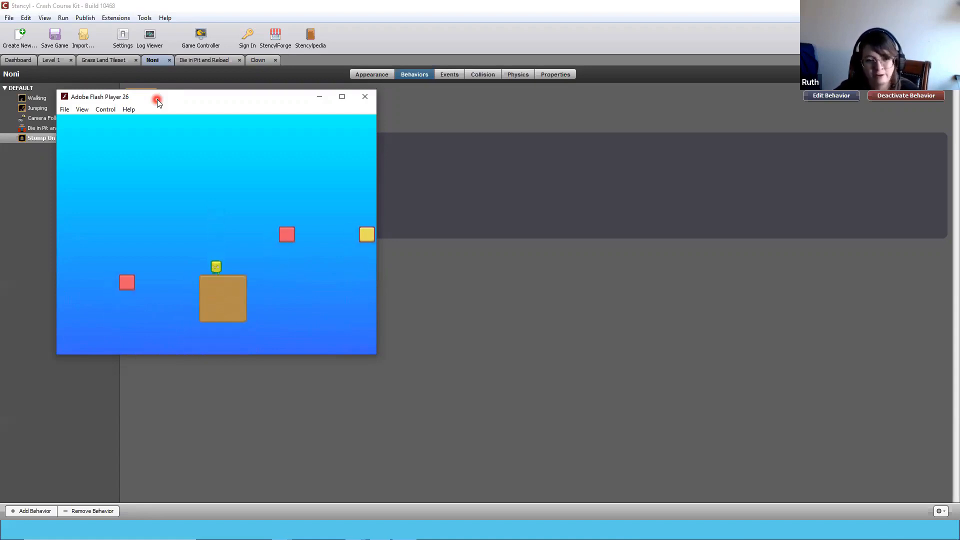
{"action": "key", "text": "Up"}
{"action": "key", "text": "Right"}
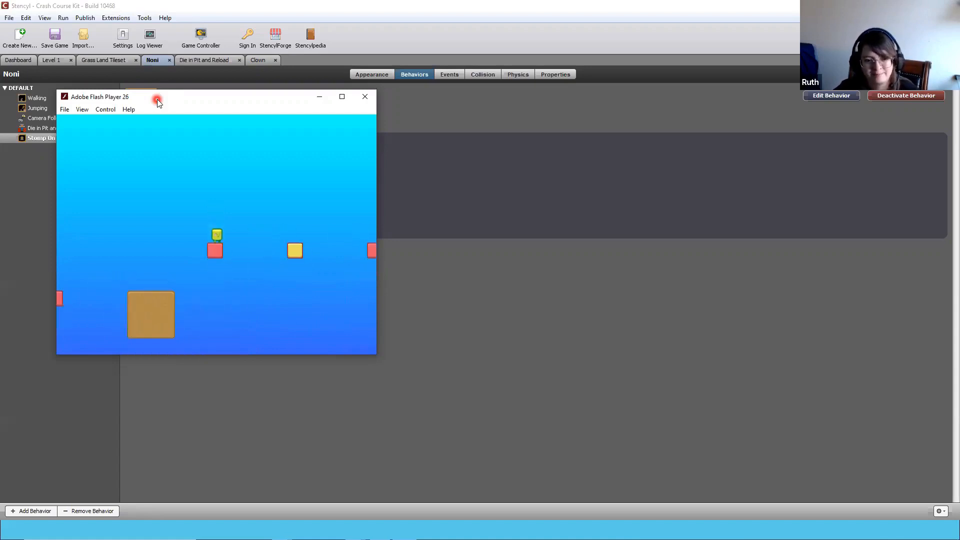
{"action": "key", "text": "Up"}
{"action": "key", "text": "Right"}
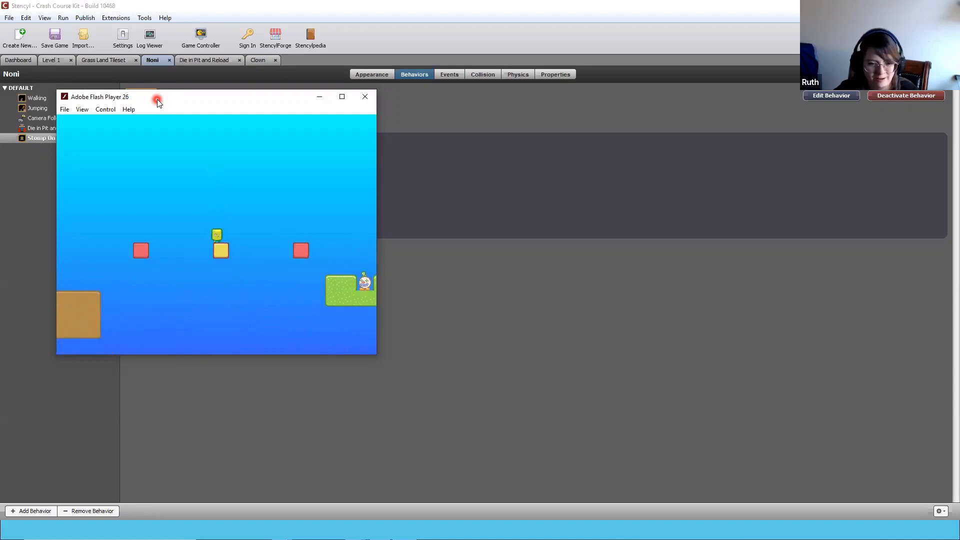
{"action": "key", "text": "Up"}
{"action": "key", "text": "Right"}
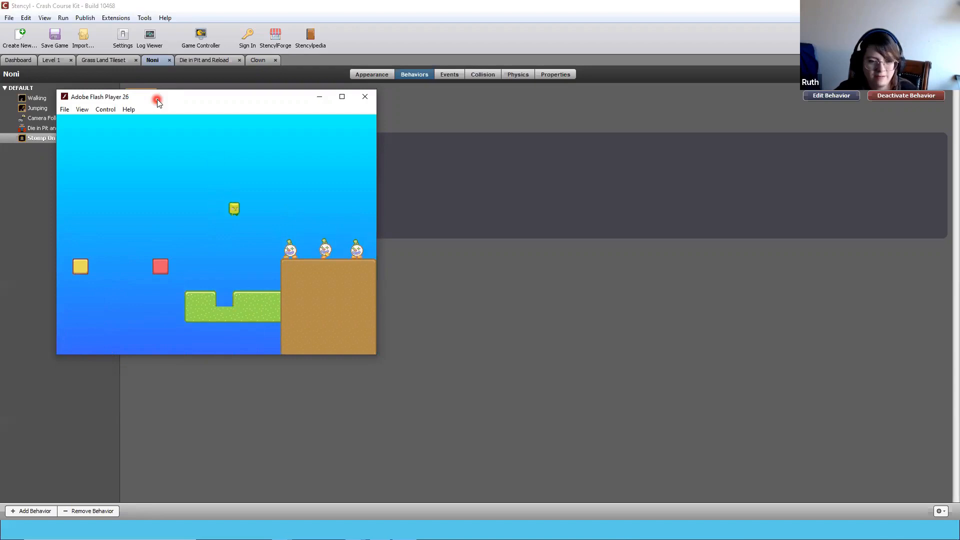
Jump Noni from the green ledge onto the large brown platform and stomp its three Clowns
{"action": "key", "text": "Left"}
{"action": "key", "text": "Up"}
{"action": "key", "text": "Left"}
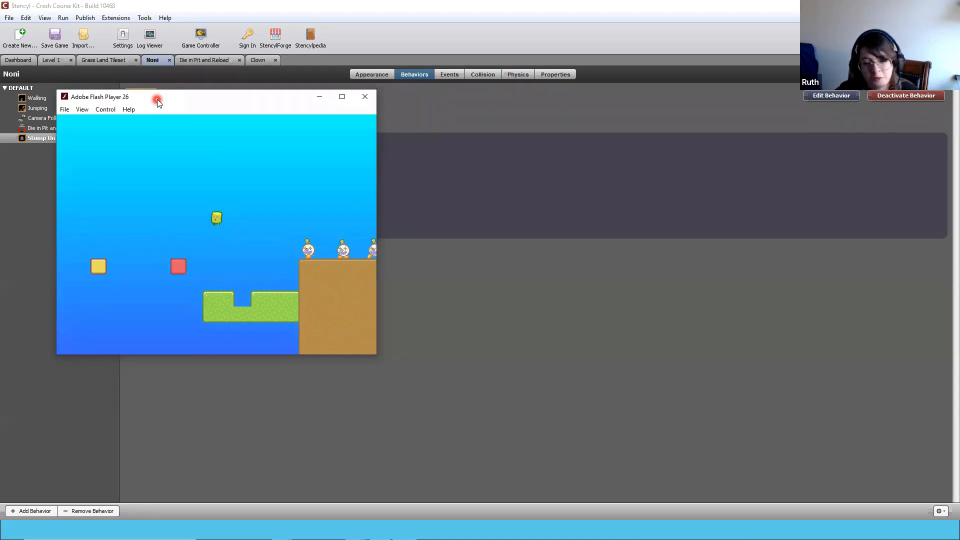
{"action": "key", "text": "Right"}
{"action": "key", "text": "Up"}
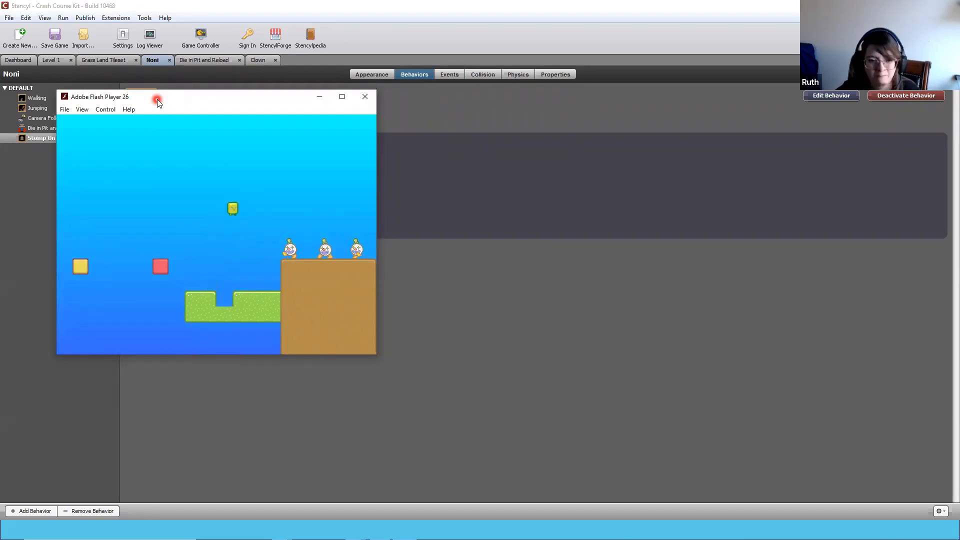
{"action": "key", "text": "Up"}
{"action": "key", "text": "Right"}
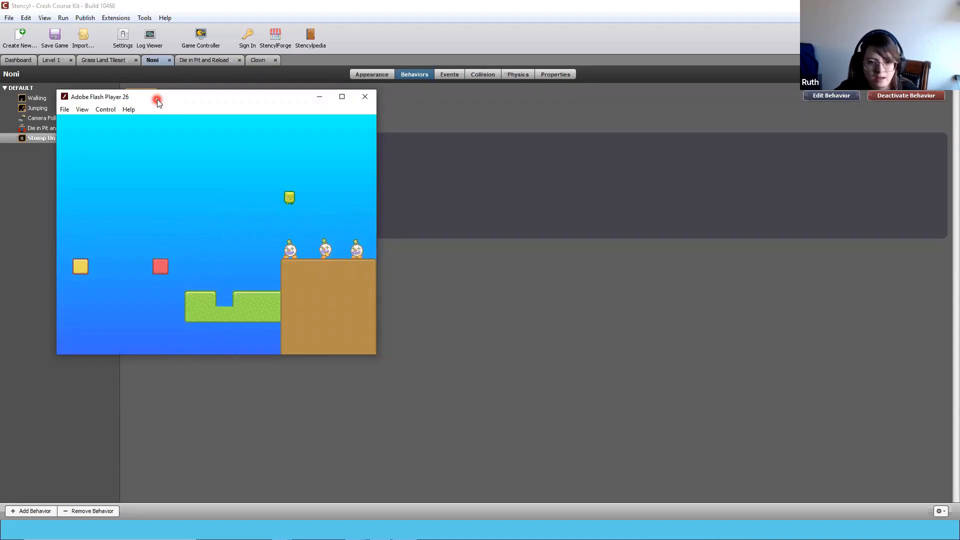
{"action": "key", "text": "Right"}
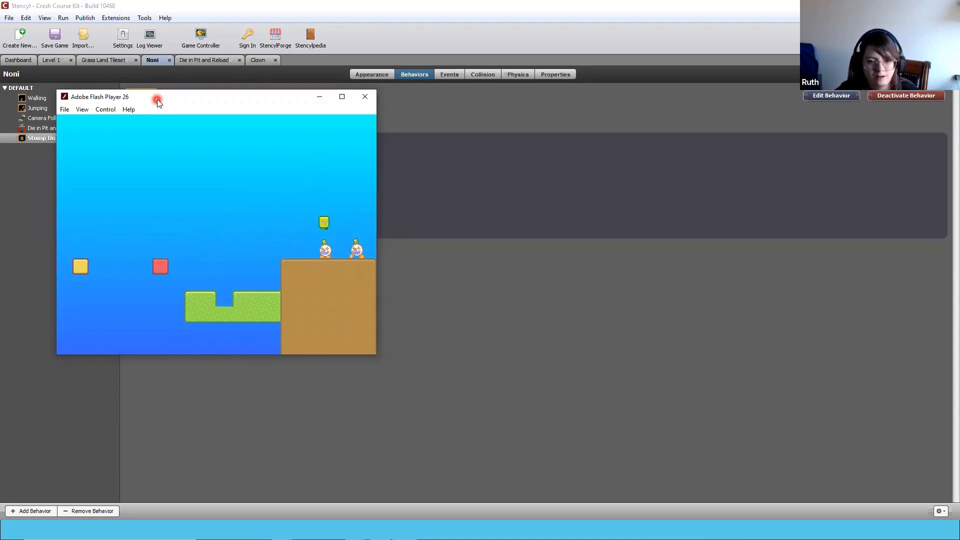
{"action": "key", "text": "Right"}
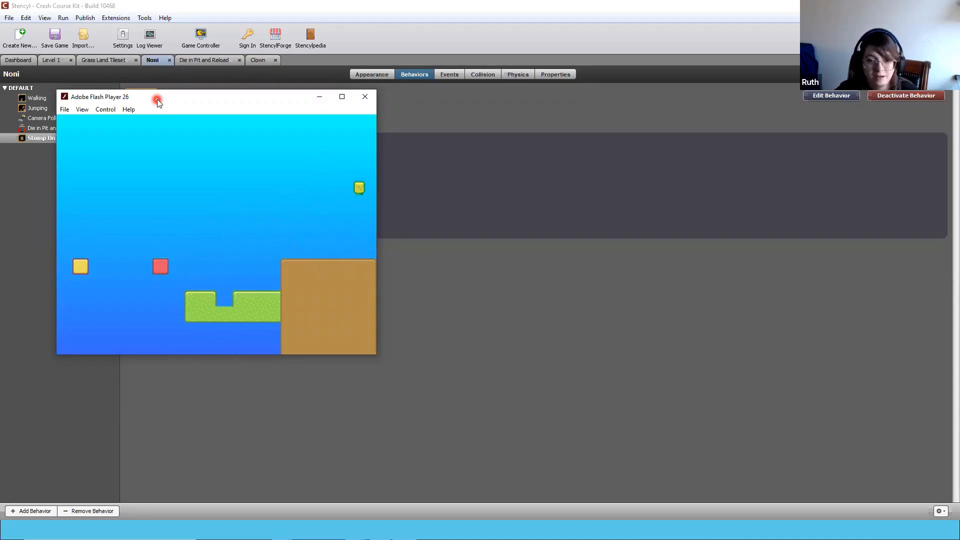
Test Noni's movement by dropping to the green ledge, jumping back onto the large brown platform and hopping around on it
{"action": "key", "text": "Left"}
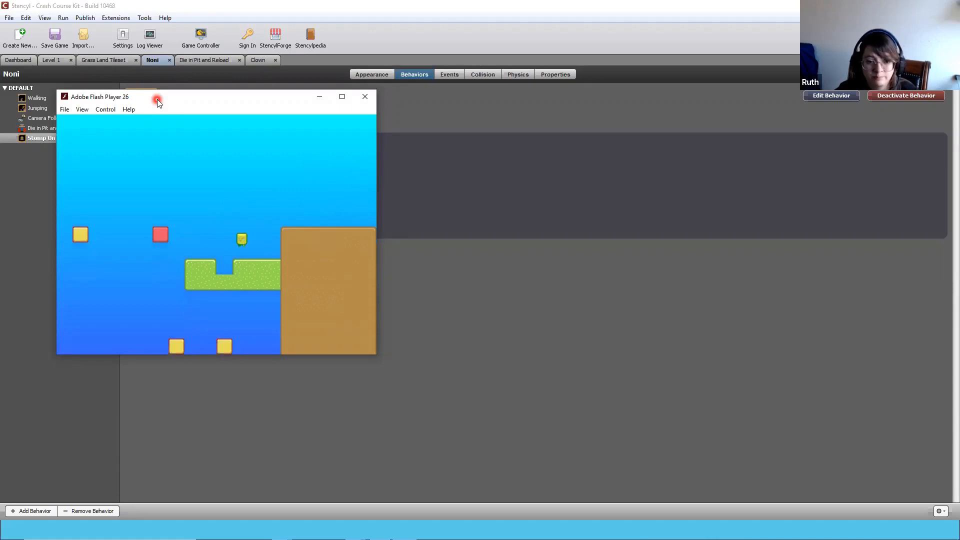
{"action": "key", "text": "Left"}
{"action": "key", "text": "Right"}
{"action": "key", "text": "Up"}
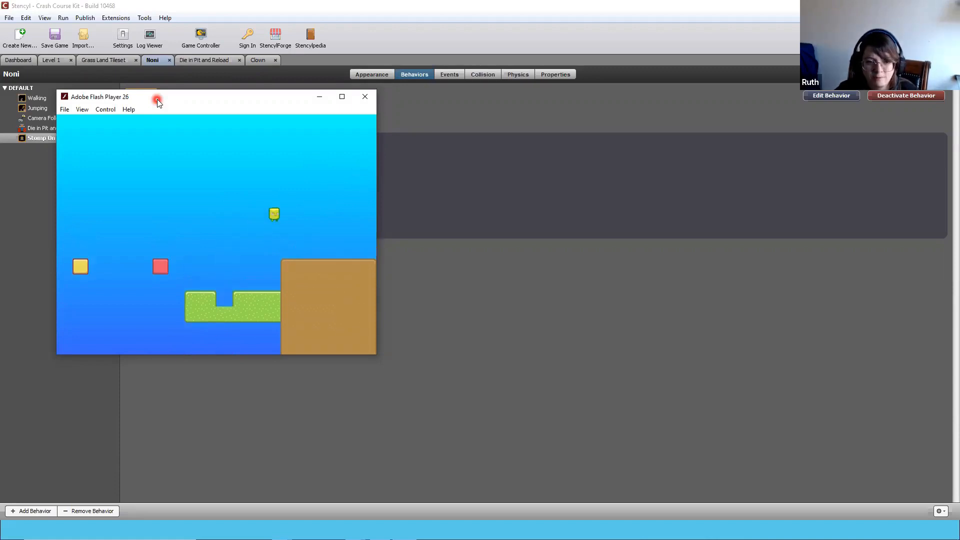
{"action": "key", "text": "Left"}
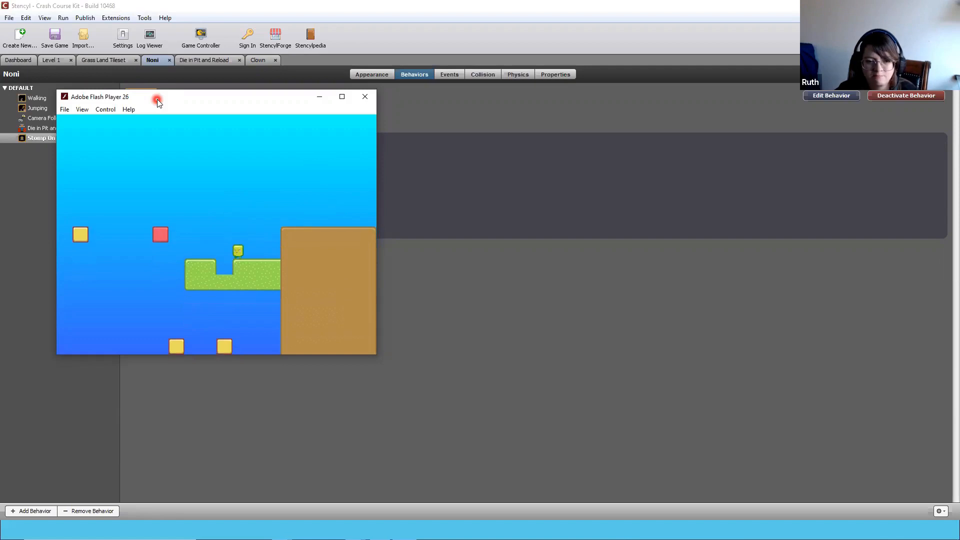
{"action": "key", "text": "Right"}
{"action": "key", "text": "Up"}
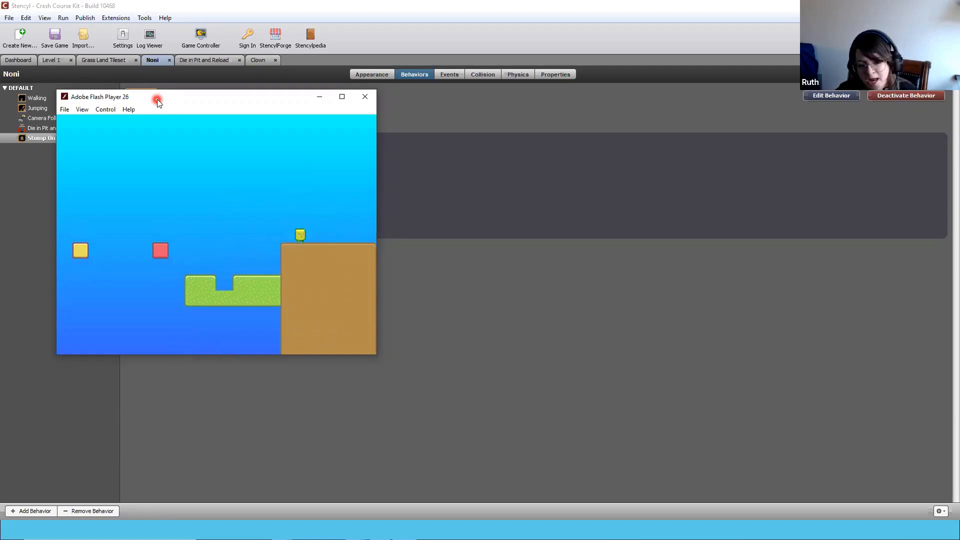
{"action": "key", "text": "Right"}
{"action": "key", "text": "Left"}
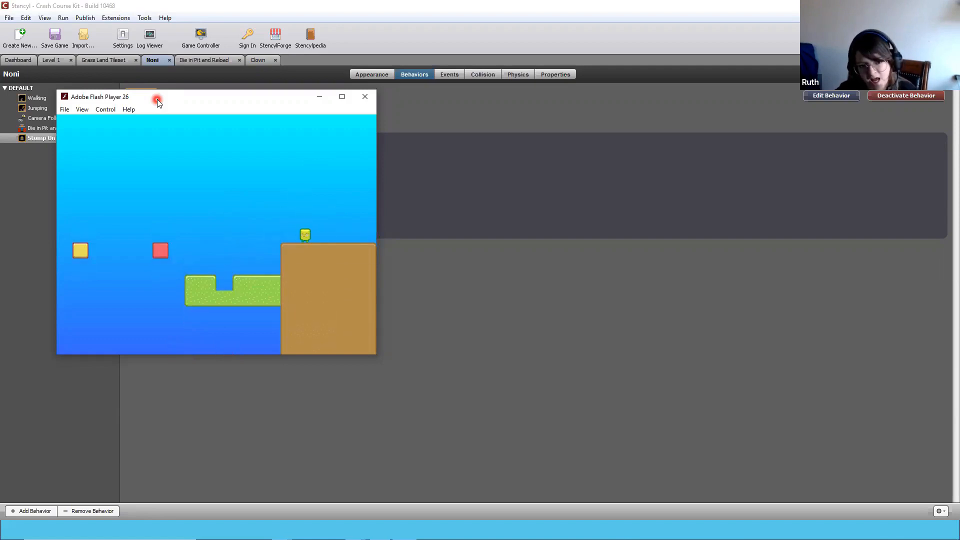
{"action": "key", "text": "Right"}
{"action": "key", "text": "Up"}
{"action": "key", "text": "Right"}
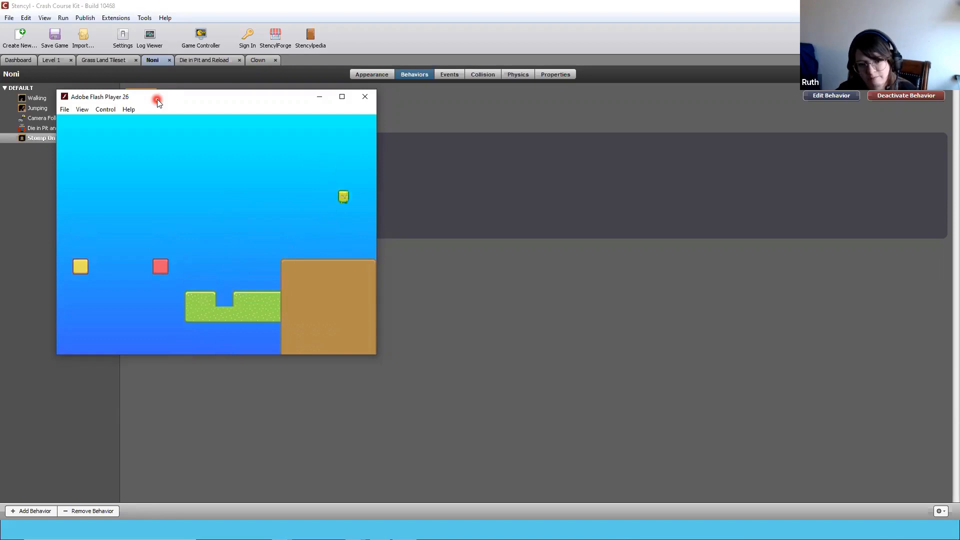
{"action": "key", "text": "Left"}
{"action": "key", "text": "Up"}
{"action": "key", "text": "Right"}
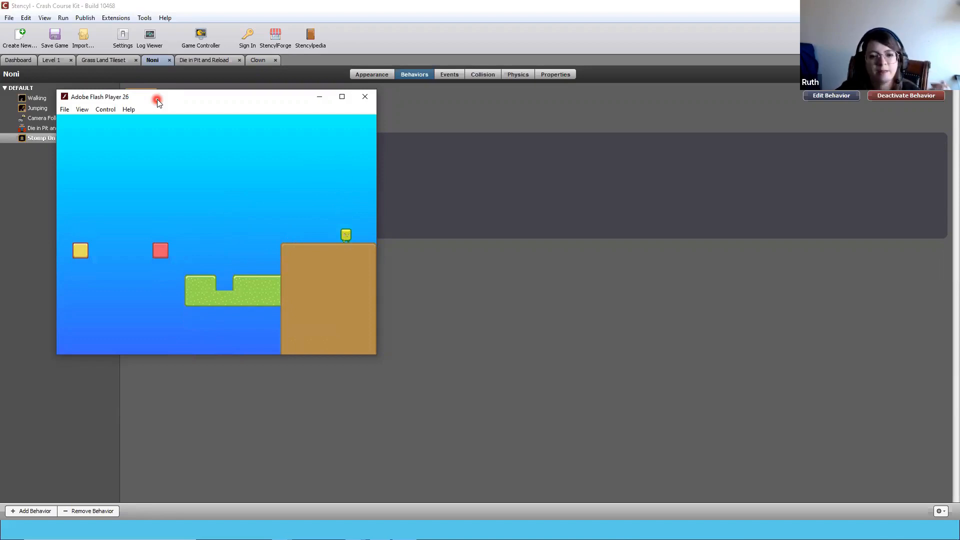
Jump Noni back down from the large brown platform and drop into the green ledge's notch
{"action": "key", "text": "Left"}
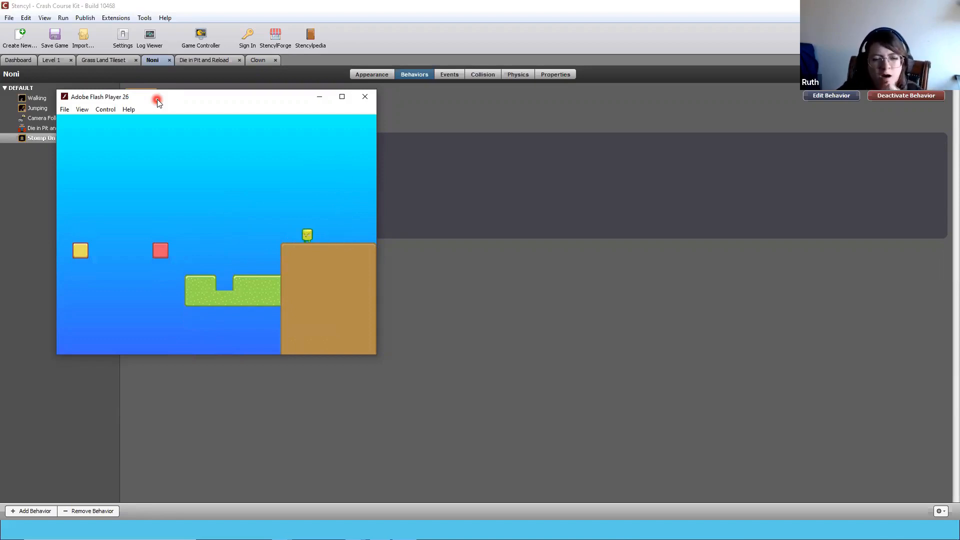
{"action": "key", "text": "Up"}
{"action": "key", "text": "Left"}
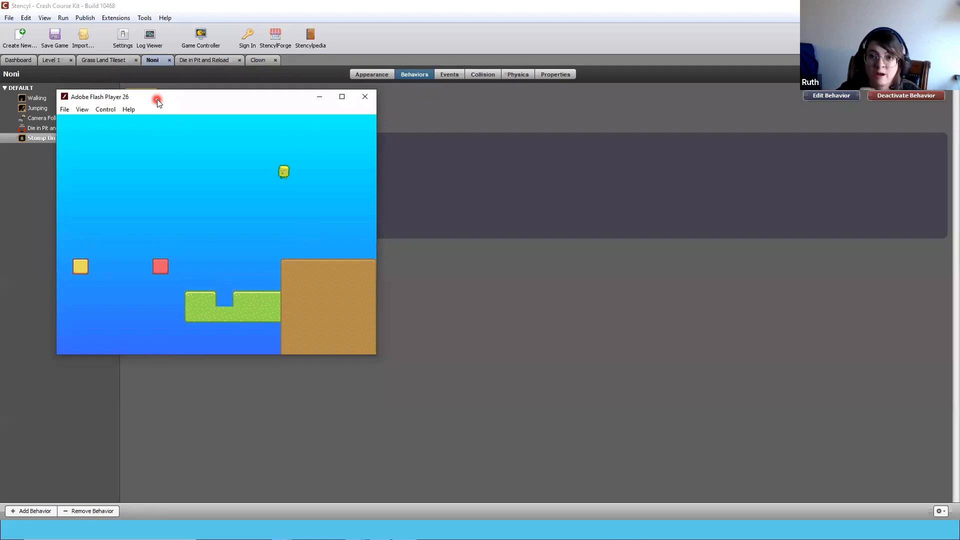
{"action": "key", "text": "Up"}
{"action": "key", "text": "Left"}
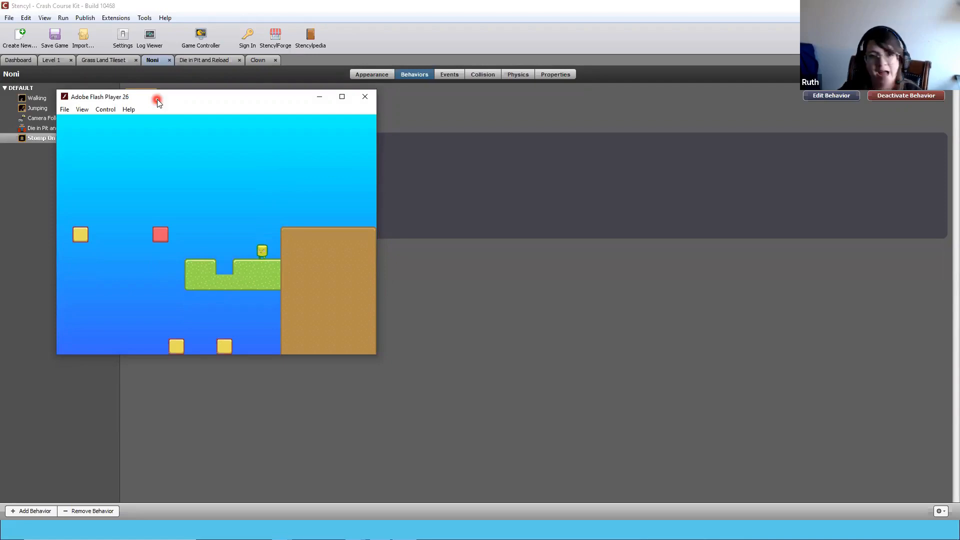
{"action": "key", "text": "Left"}
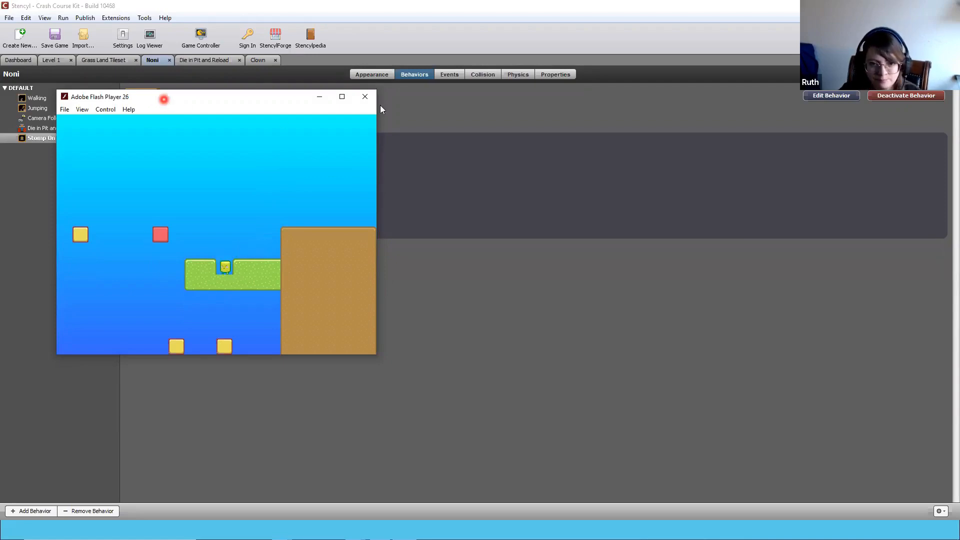
Close the game test and open the Clown actor's attached behaviors
{"action": "left_click", "coordinate": [364, 97]}
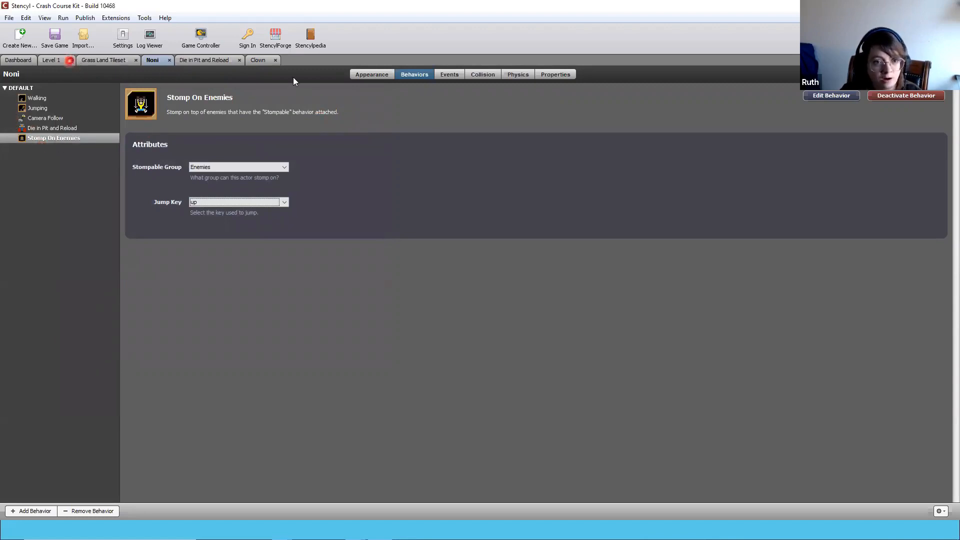
{"action": "left_click", "coordinate": [255, 60]}
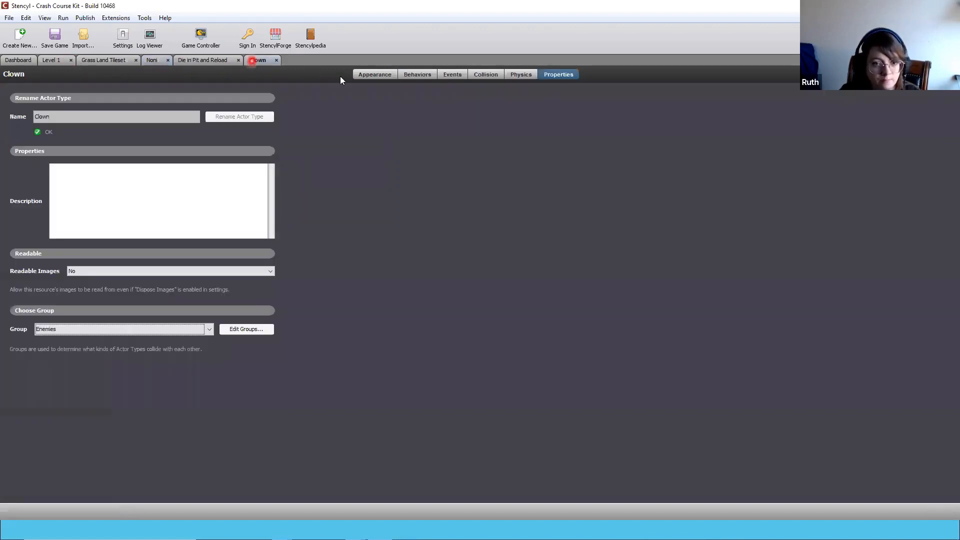
{"action": "left_click", "coordinate": [409, 76]}
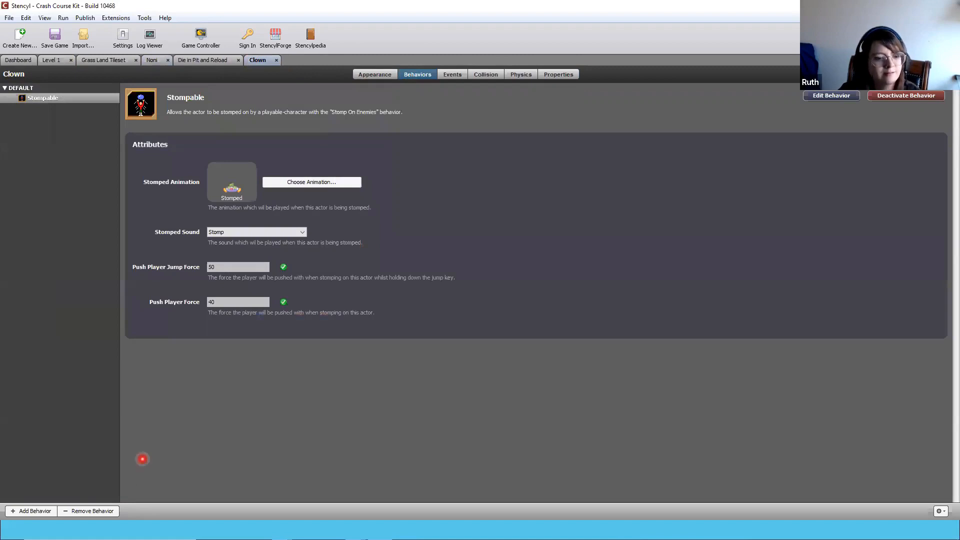
Look through the library's behavior categories and attach the Follow Target motion behavior to the Clown
{"action": "left_click", "coordinate": [38, 512]}
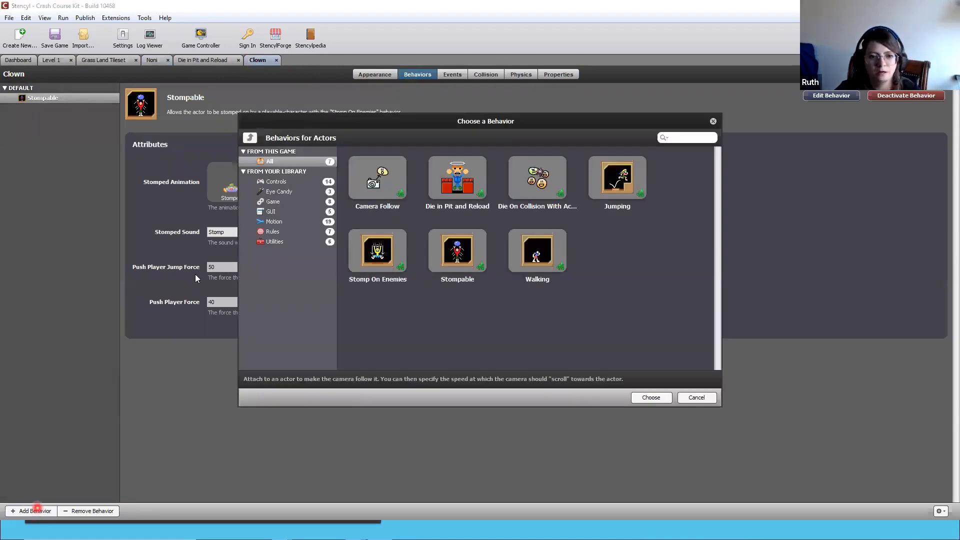
{"action": "left_click", "coordinate": [268, 181]}
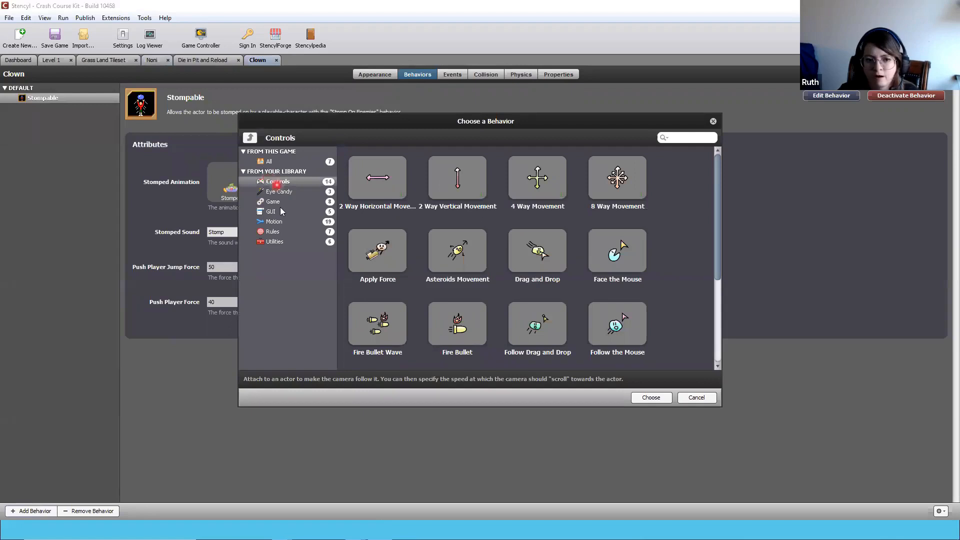
{"action": "left_click", "coordinate": [284, 231]}
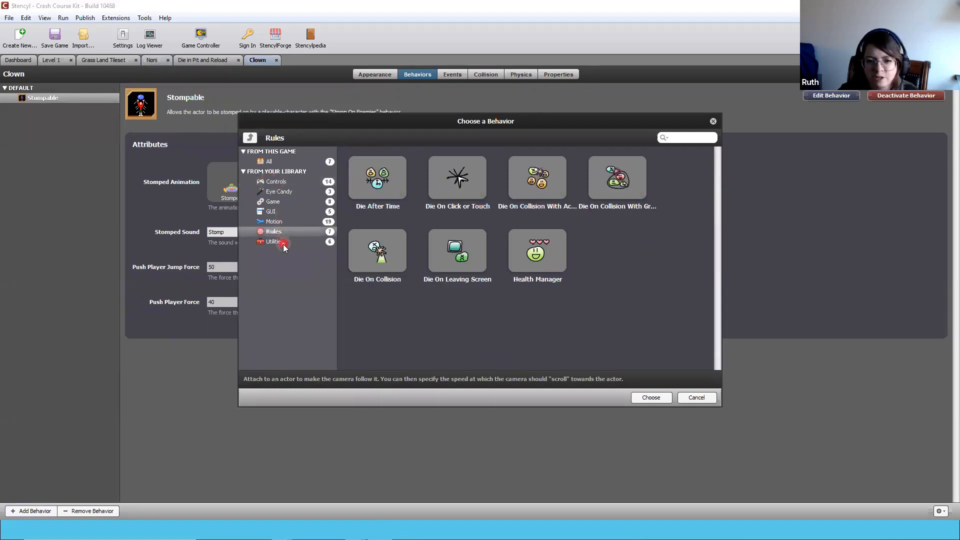
{"action": "left_click", "coordinate": [274, 242]}
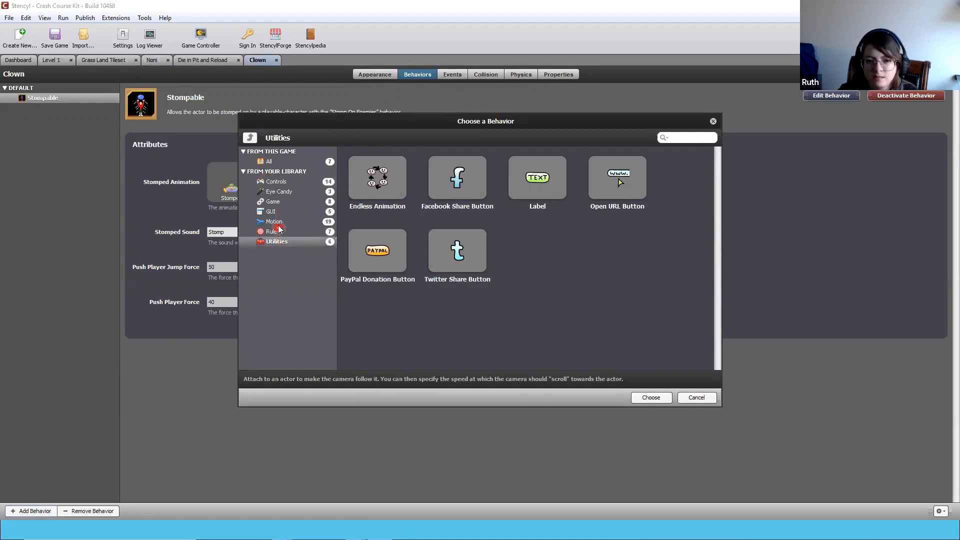
{"action": "left_click", "coordinate": [276, 222]}
{"action": "scroll", "coordinate": [457, 206], "scroll_direction": "down", "scroll_amount": 3}
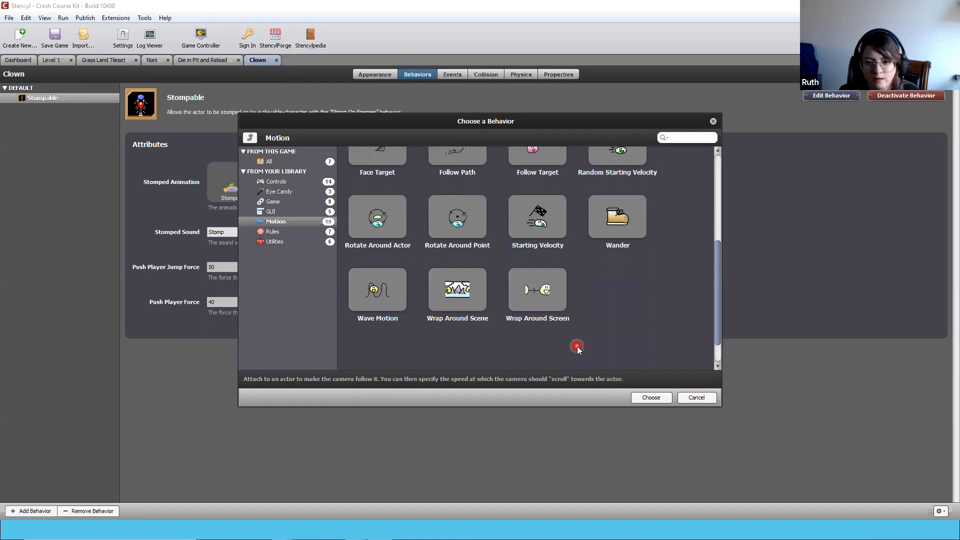
{"action": "scroll", "coordinate": [578, 348], "scroll_direction": "up", "scroll_amount": 2}
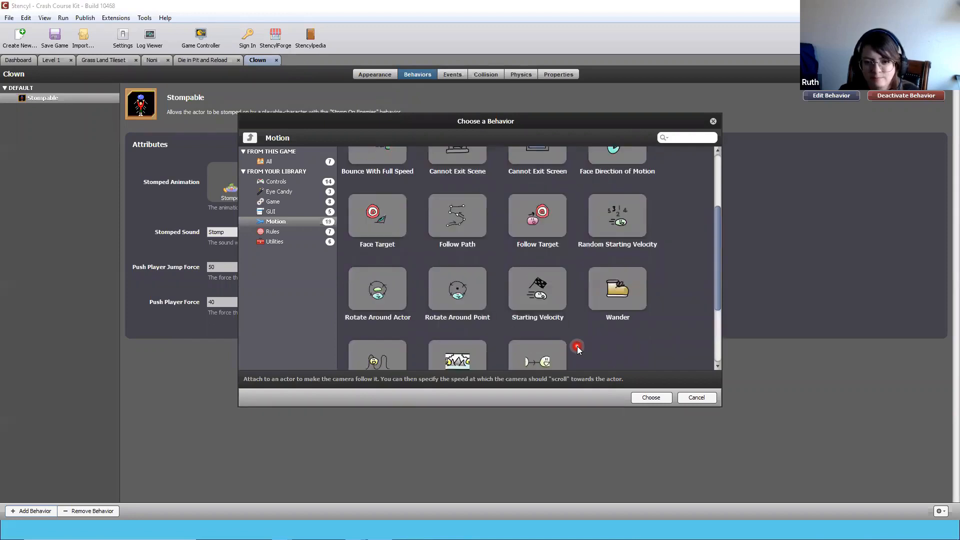
{"action": "scroll", "coordinate": [577, 349], "scroll_direction": "up", "scroll_amount": 1}
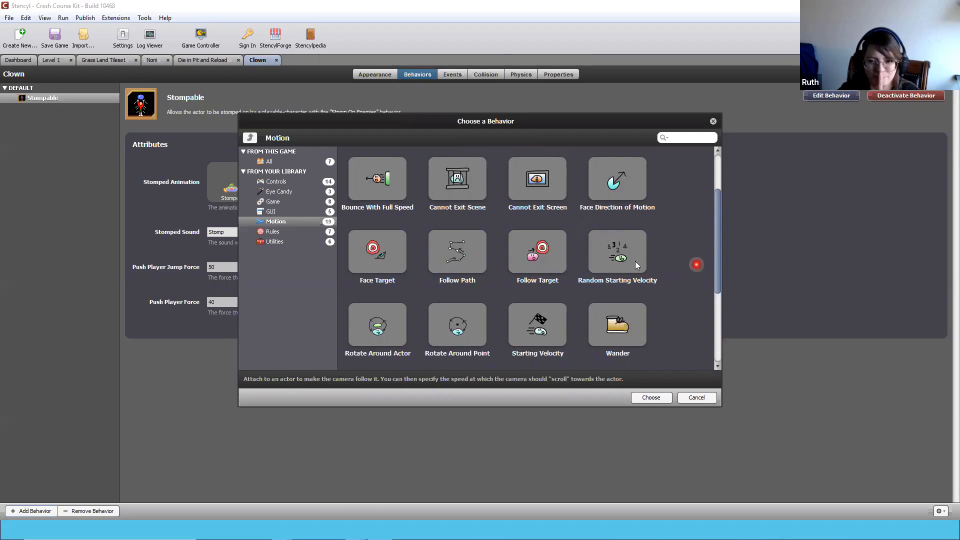
{"action": "scroll", "coordinate": [575, 240], "scroll_direction": "down", "scroll_amount": 1}
{"action": "left_click", "coordinate": [555, 233]}
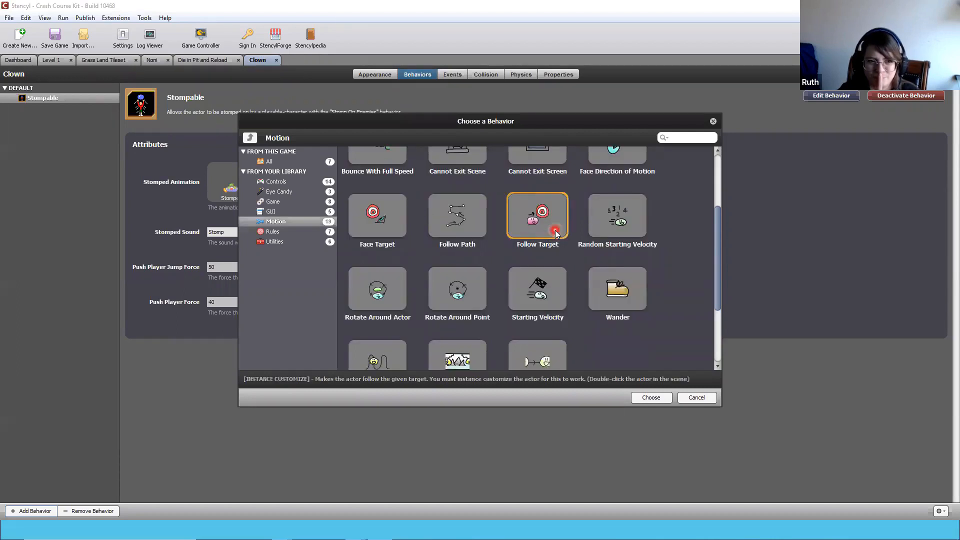
{"action": "left_click", "coordinate": [650, 398]}
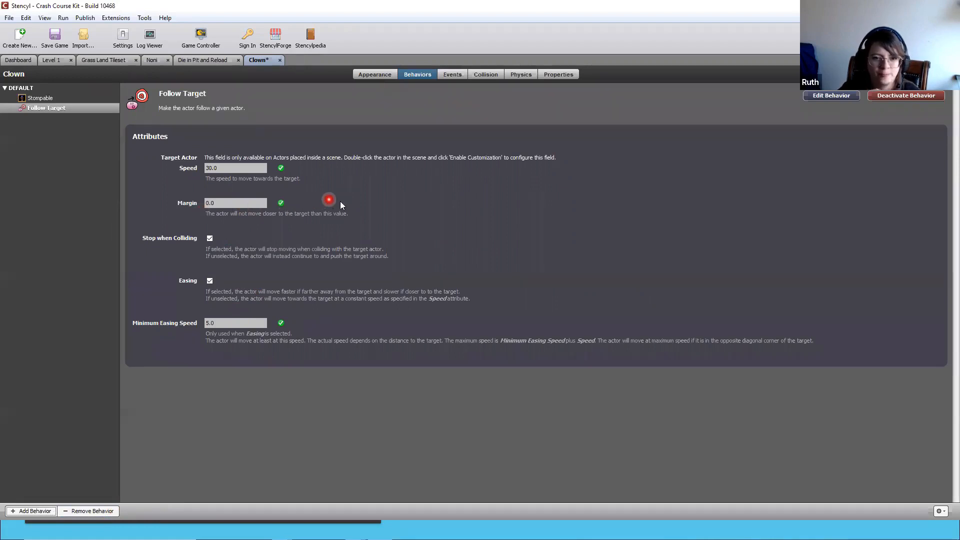
Remove the Follow Target behavior from the Clown
{"action": "left_click", "coordinate": [217, 203]}
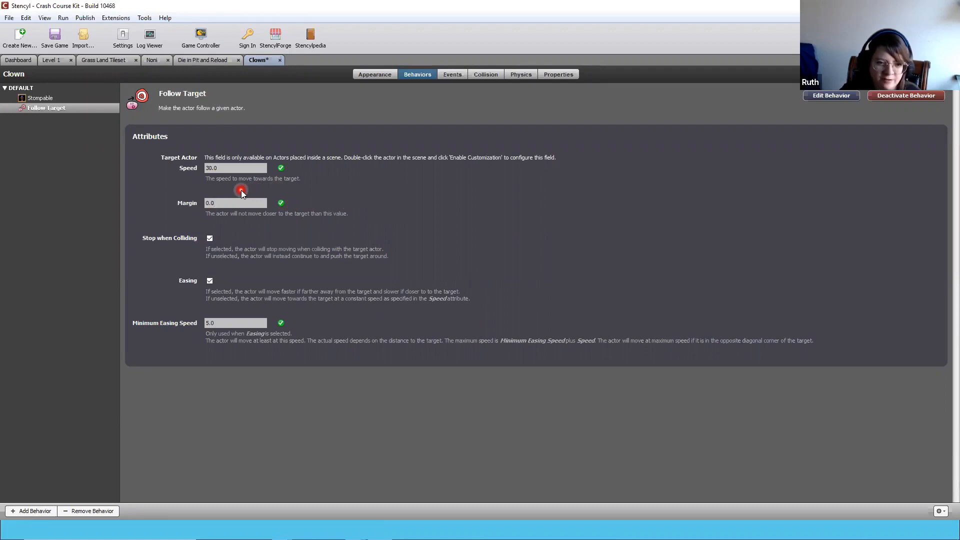
{"action": "left_click", "coordinate": [81, 511]}
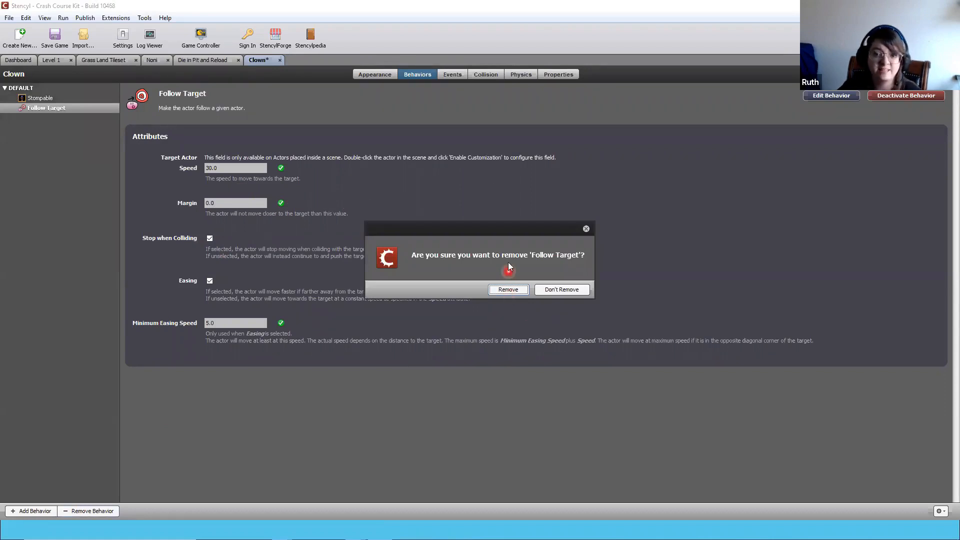
{"action": "left_click", "coordinate": [508, 289]}
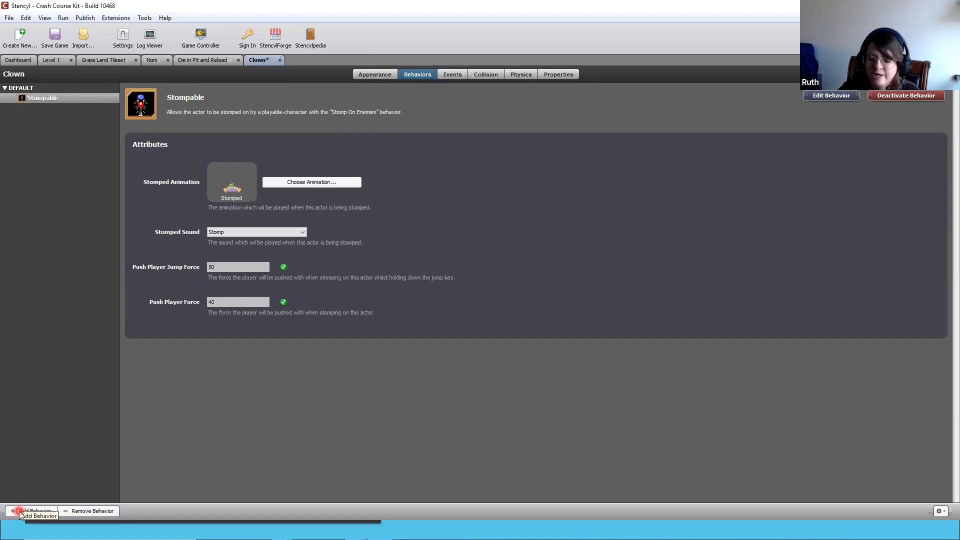
Examine the library's Controls, Eye Candy, Game, GUI and Motion behaviors for the Clown, then leave without adding one
{"action": "left_click", "coordinate": [21, 512]}
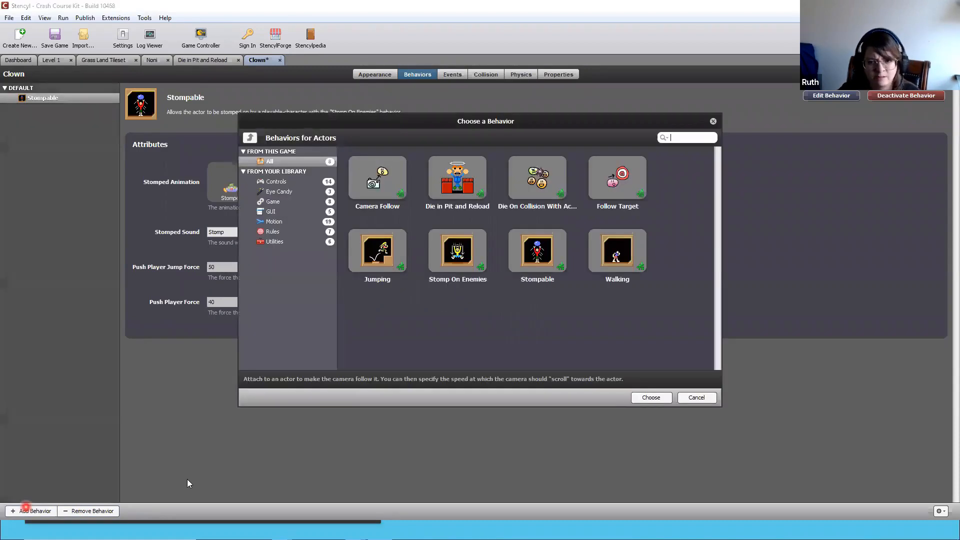
{"action": "left_click", "coordinate": [304, 180]}
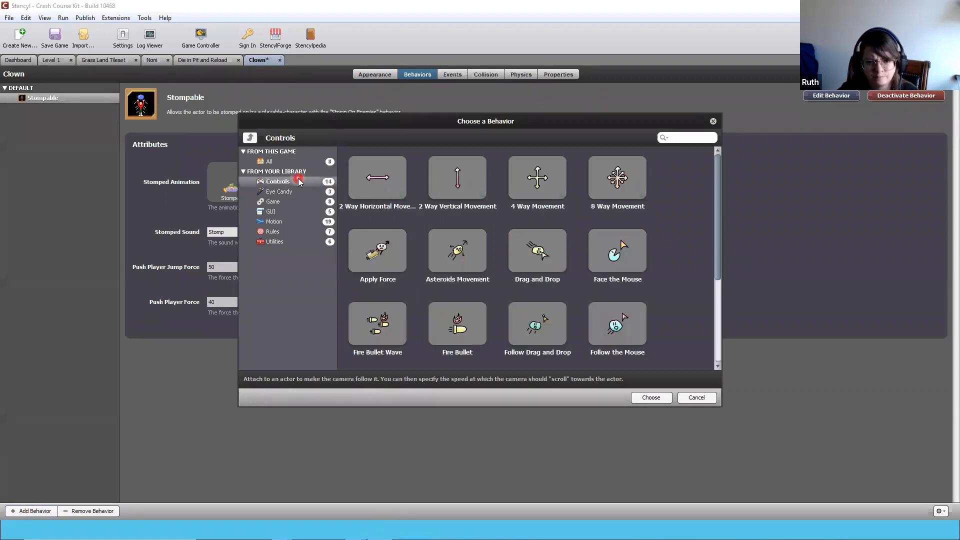
{"action": "scroll", "coordinate": [456, 172], "scroll_direction": "down", "scroll_amount": 3}
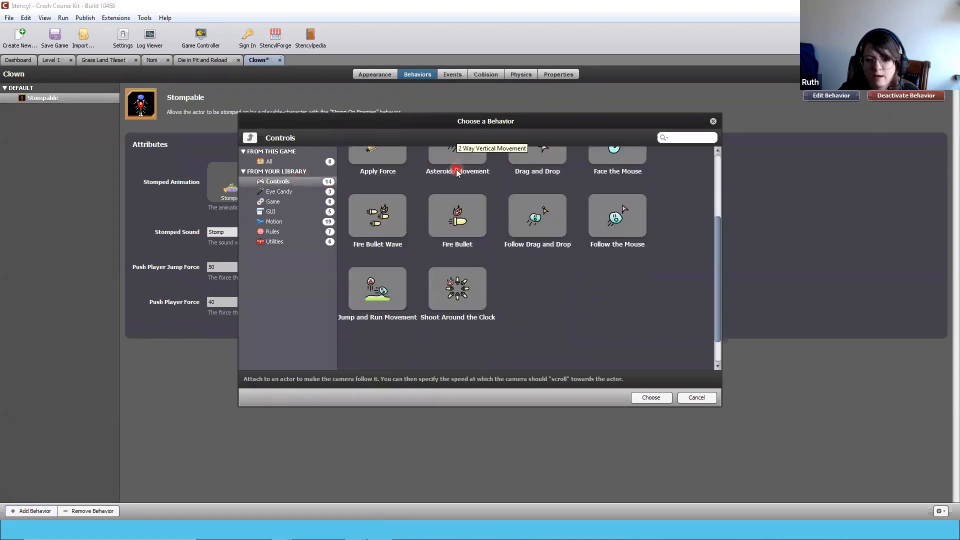
{"action": "left_click", "coordinate": [279, 193]}
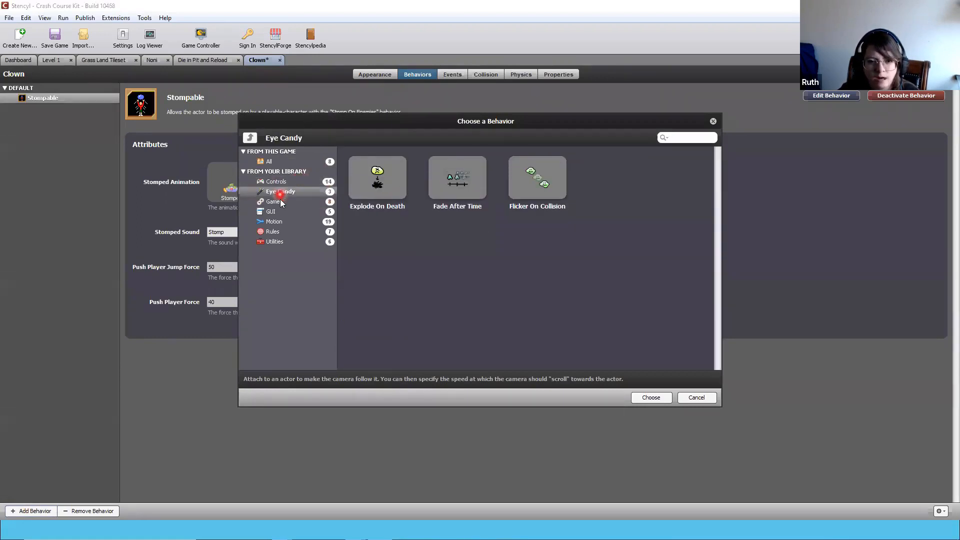
{"action": "left_click", "coordinate": [279, 201]}
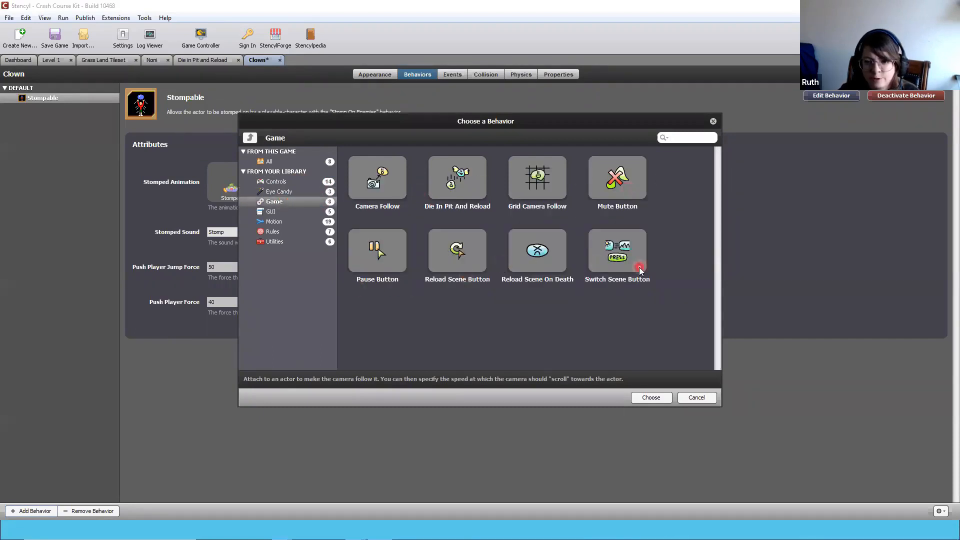
{"action": "left_click", "coordinate": [281, 210]}
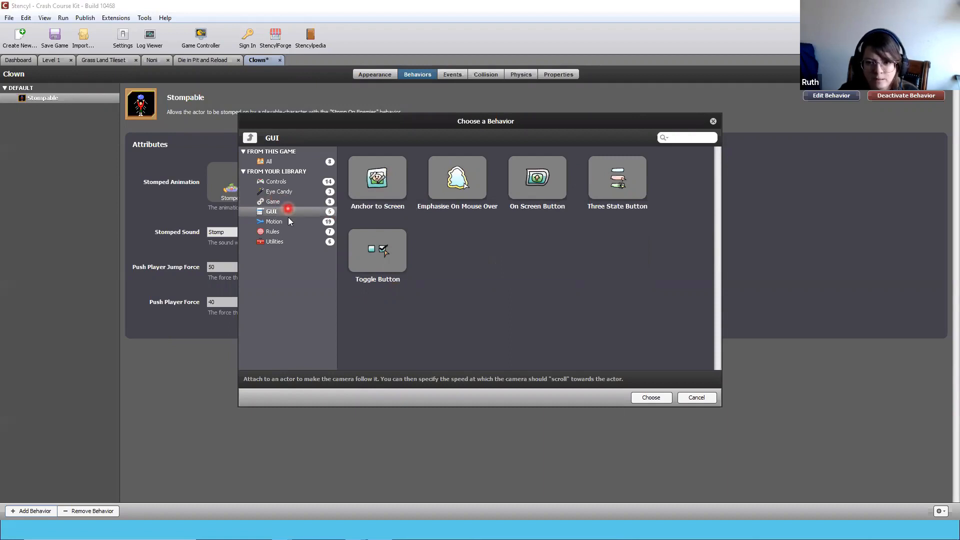
{"action": "left_click", "coordinate": [288, 220]}
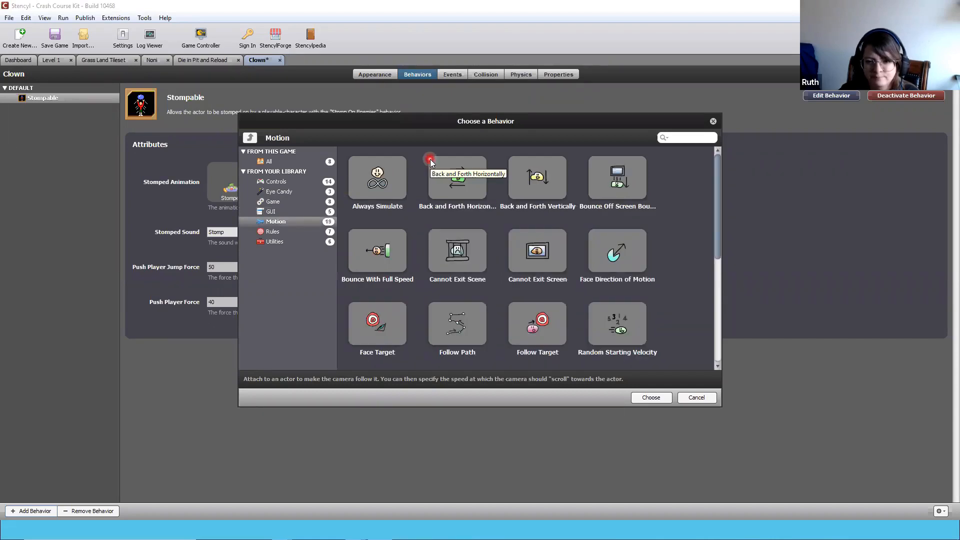
{"action": "scroll", "coordinate": [430, 162], "scroll_direction": "down", "scroll_amount": 4}
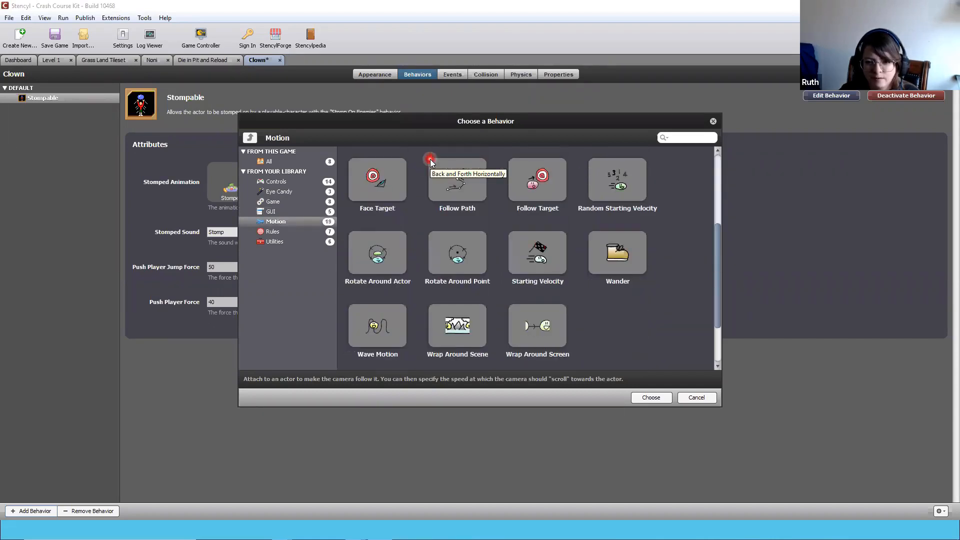
{"action": "left_click", "coordinate": [710, 399]}
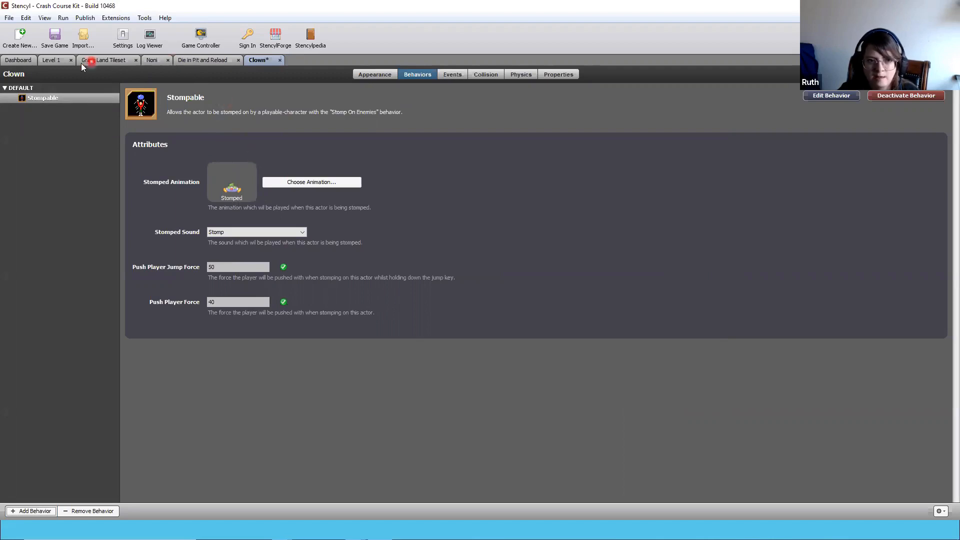
Return to the Level 1 scene
{"action": "left_click", "coordinate": [53, 61]}
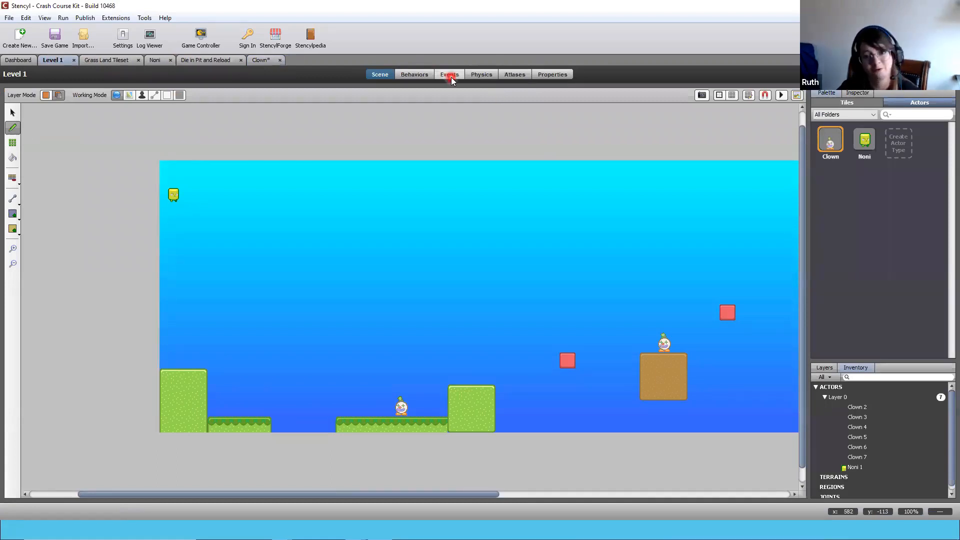
Open the events of the Level 1 scene
{"action": "left_click", "coordinate": [154, 60]}
{"action": "left_click", "coordinate": [257, 60]}
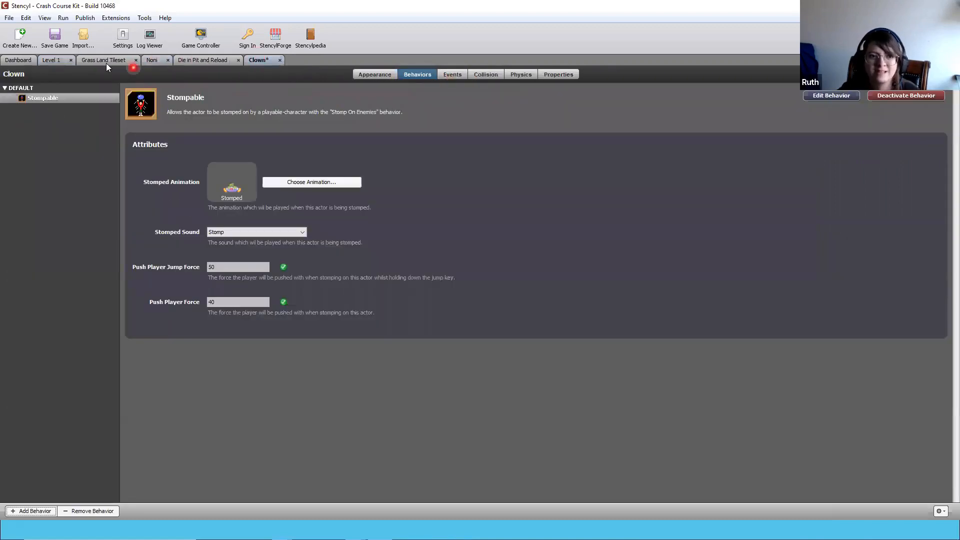
{"action": "left_click", "coordinate": [51, 61]}
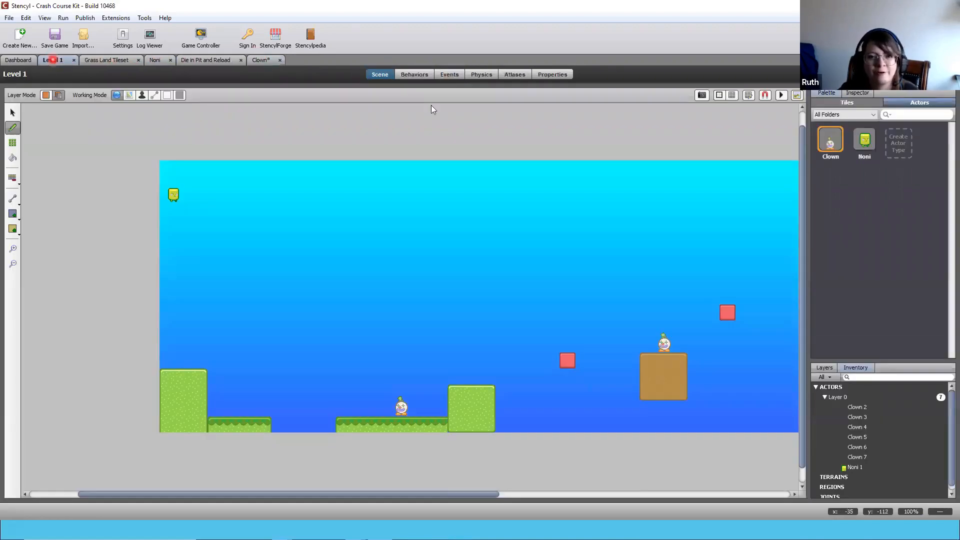
{"action": "left_click", "coordinate": [440, 74]}
{"action": "left_click", "coordinate": [444, 159]}
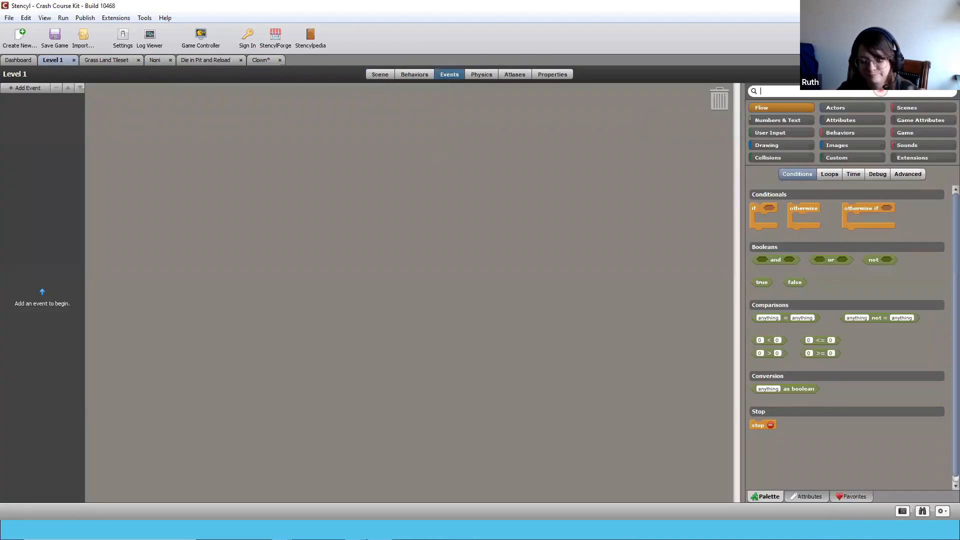
Search the code blocks for "score" and browse the Drawing category for a text-drawing block
{"action": "left_click", "coordinate": [881, 91]}
{"action": "type", "text": "score"}
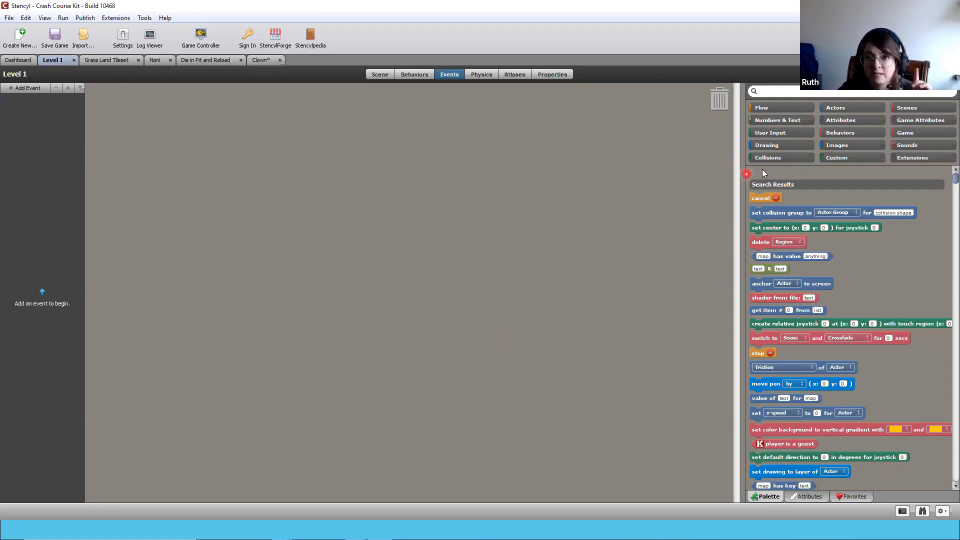
{"action": "left_click", "coordinate": [774, 146]}
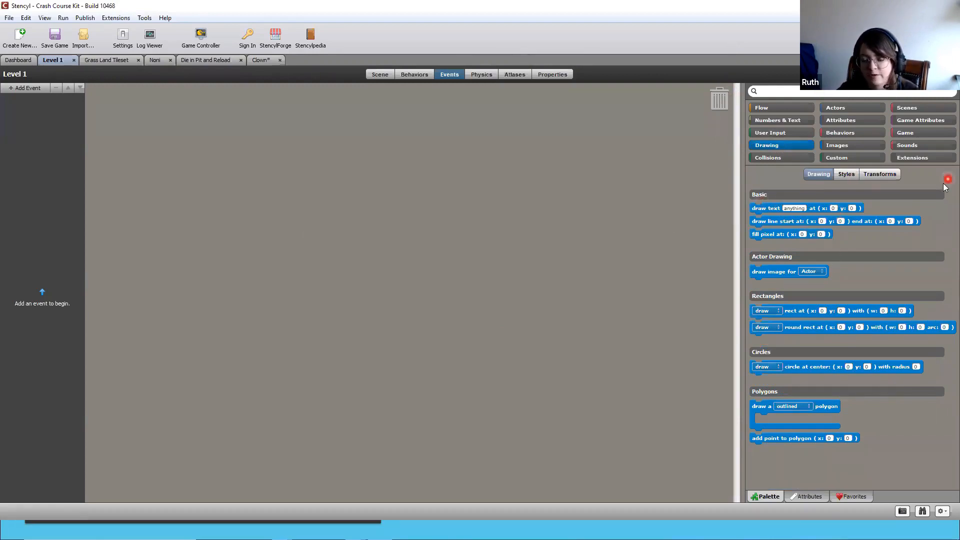
{"action": "mouse_move", "coordinate": [770, 210]}
{"action": "left_mouse_down"}
{"action": "mouse_move", "coordinate": [647, 223]}
{"action": "mouse_move", "coordinate": [285, 211]}
{"action": "mouse_move", "coordinate": [775, 232]}
{"action": "mouse_move", "coordinate": [777, 209]}
{"action": "mouse_move", "coordinate": [372, 193]}
{"action": "mouse_move", "coordinate": [781, 210]}
{"action": "left_mouse_up"}
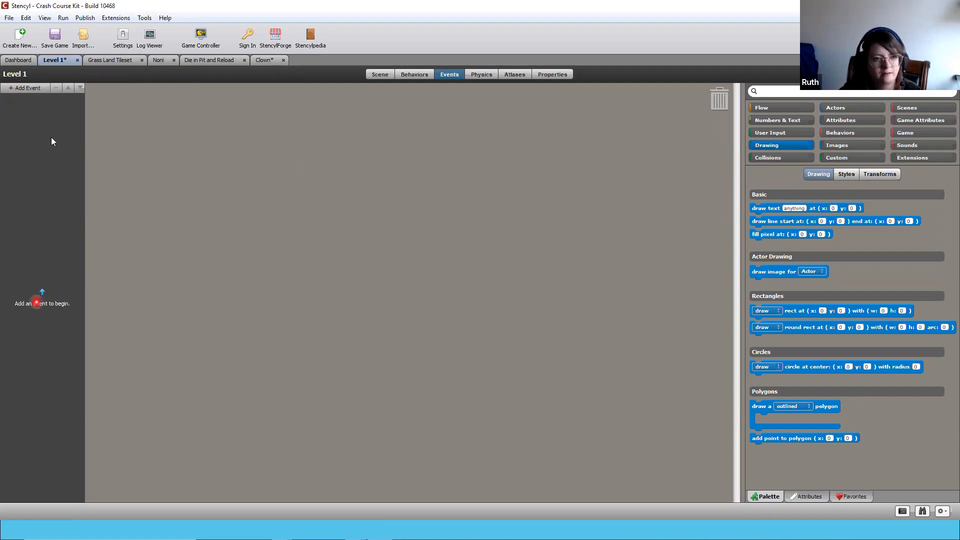
Add a When Drawing event to Level 1 and place a draw text block inside it
{"action": "left_click", "coordinate": [32, 87]}
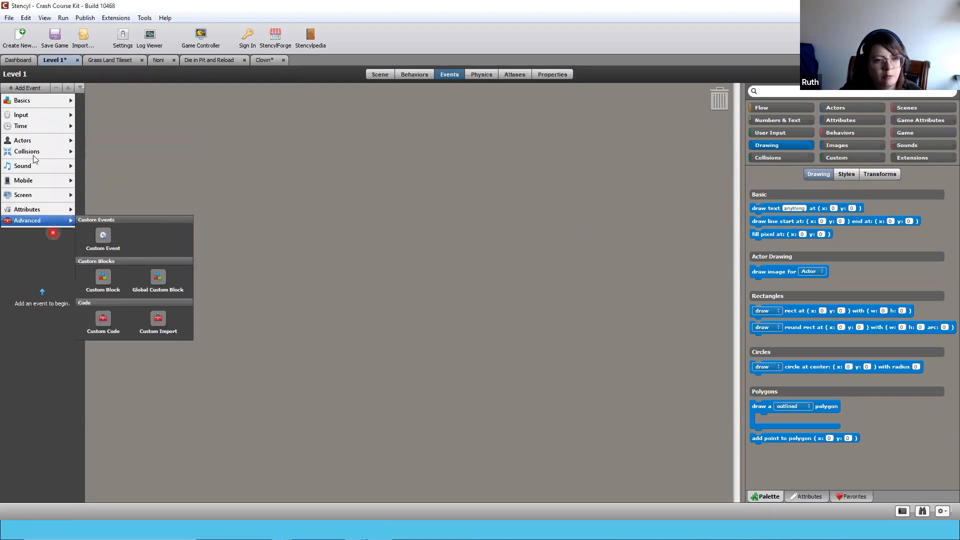
{"action": "mouse_move", "coordinate": [31, 104]}
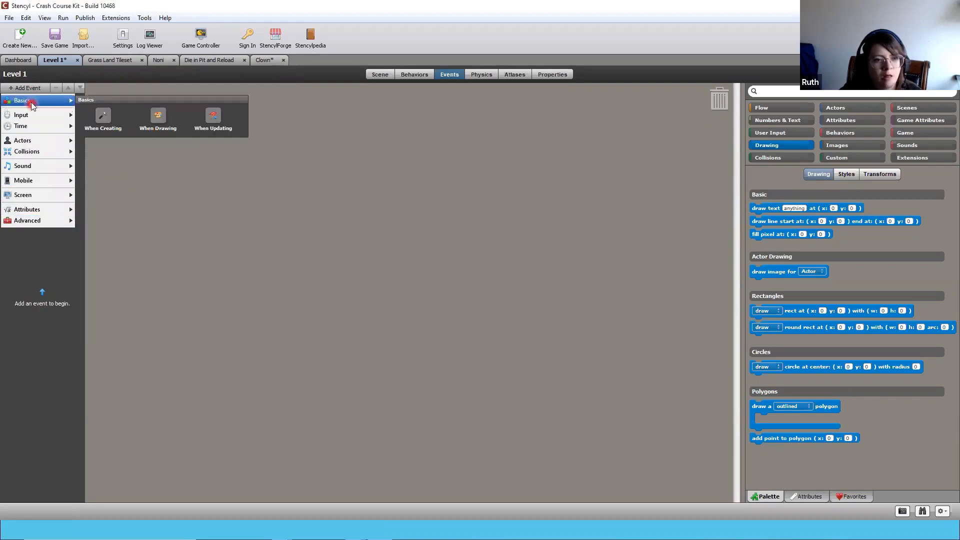
{"action": "left_click", "coordinate": [167, 120]}
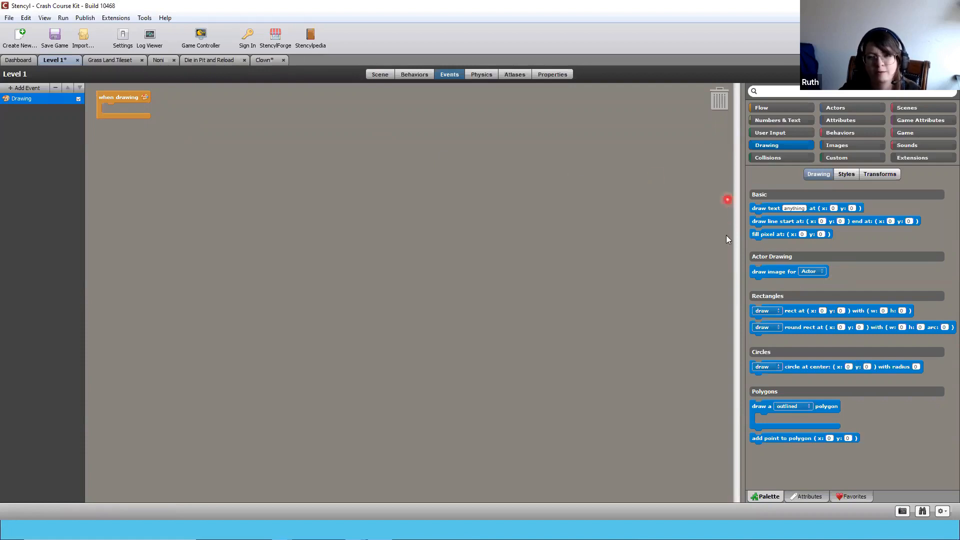
{"action": "left_click", "coordinate": [24, 88]}
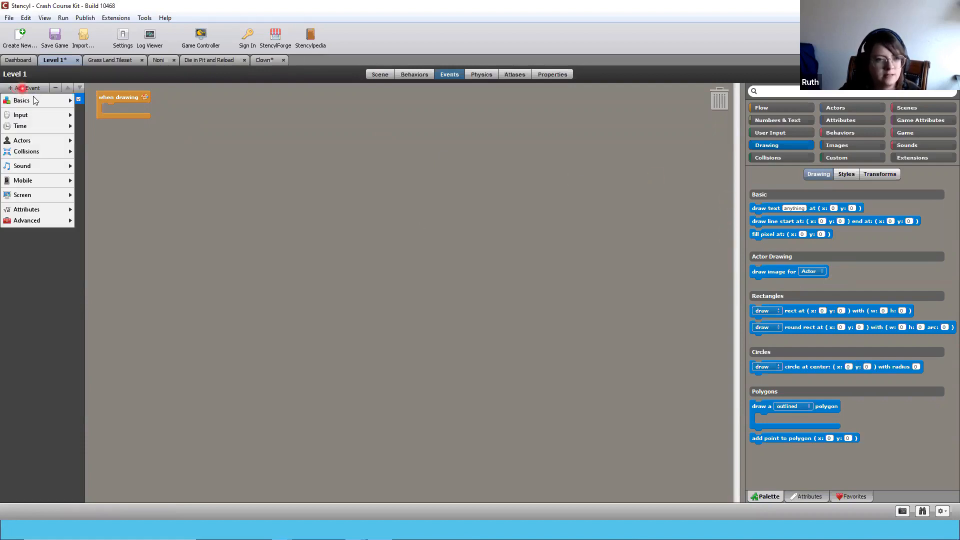
{"action": "left_click", "coordinate": [33, 98]}
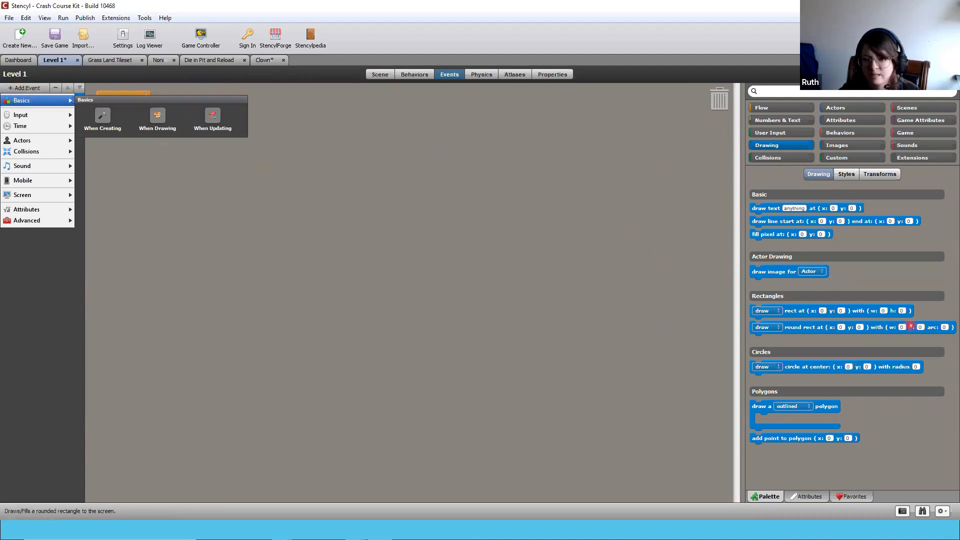
{"action": "mouse_move", "coordinate": [757, 211]}
{"action": "left_mouse_down"}
{"action": "mouse_move", "coordinate": [727, 198]}
{"action": "mouse_move", "coordinate": [416, 187]}
{"action": "mouse_move", "coordinate": [234, 162]}
{"action": "mouse_move", "coordinate": [116, 105]}
{"action": "left_mouse_up"}
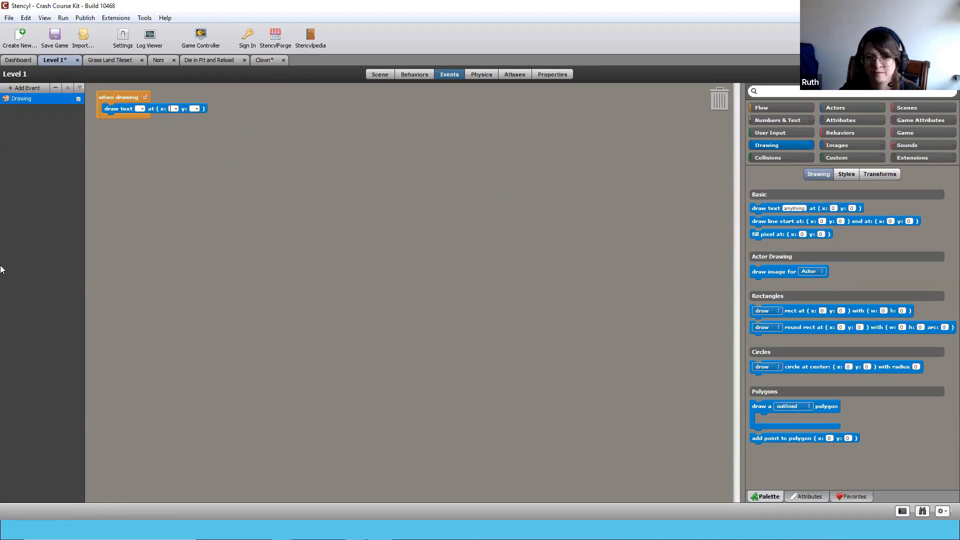
Select the Noni actor in the Level 1 scene and inspect its X and Y position
{"action": "left_click", "coordinate": [159, 60]}
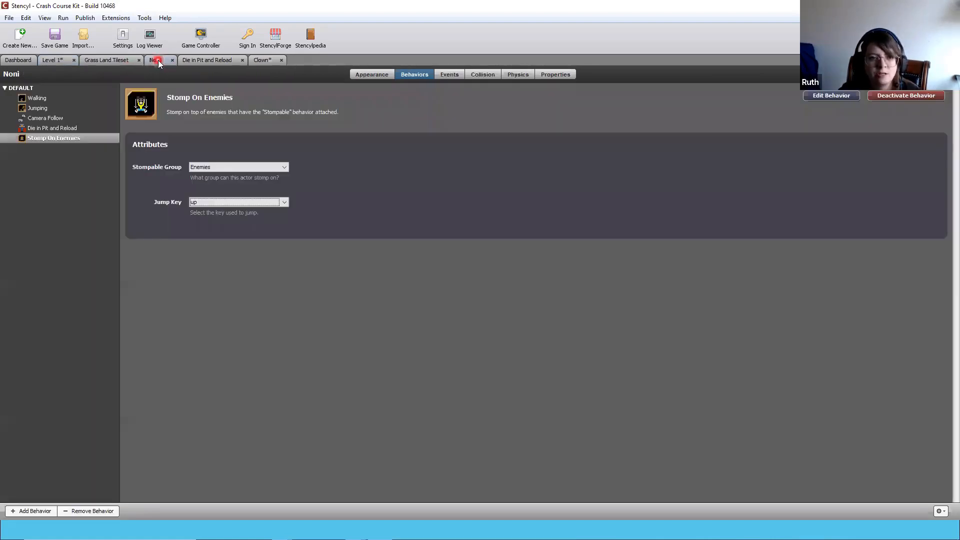
{"action": "left_click", "coordinate": [50, 61]}
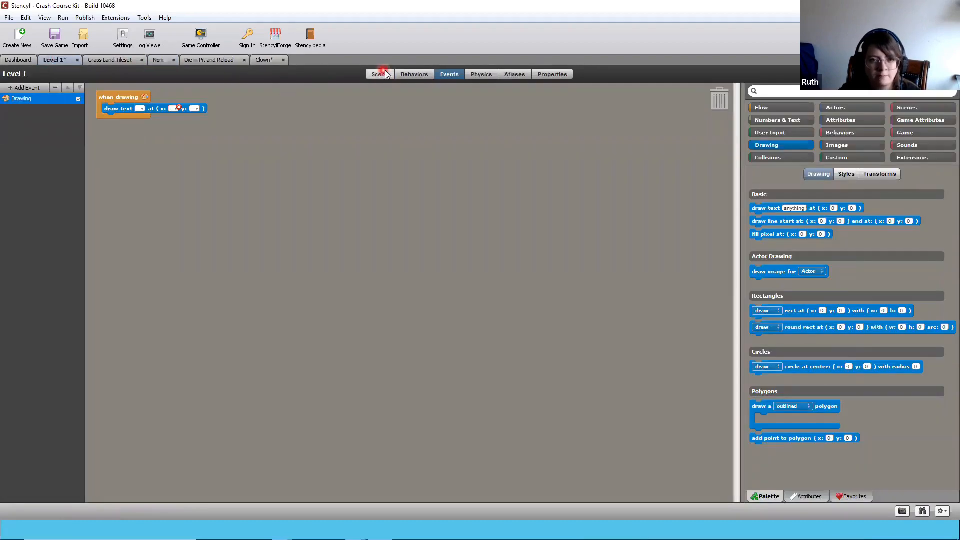
{"action": "left_click", "coordinate": [386, 74]}
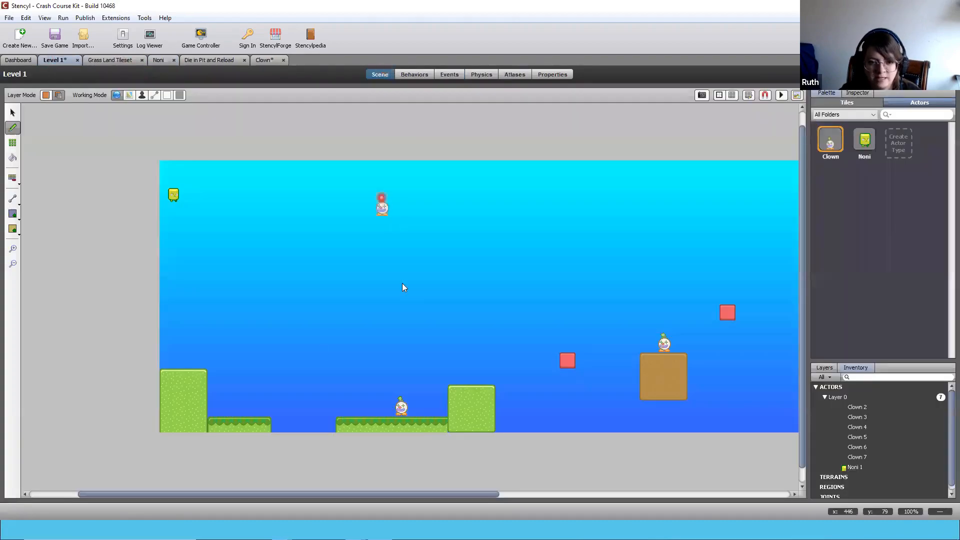
{"action": "left_click", "coordinate": [12, 113]}
{"action": "left_click", "coordinate": [174, 195]}
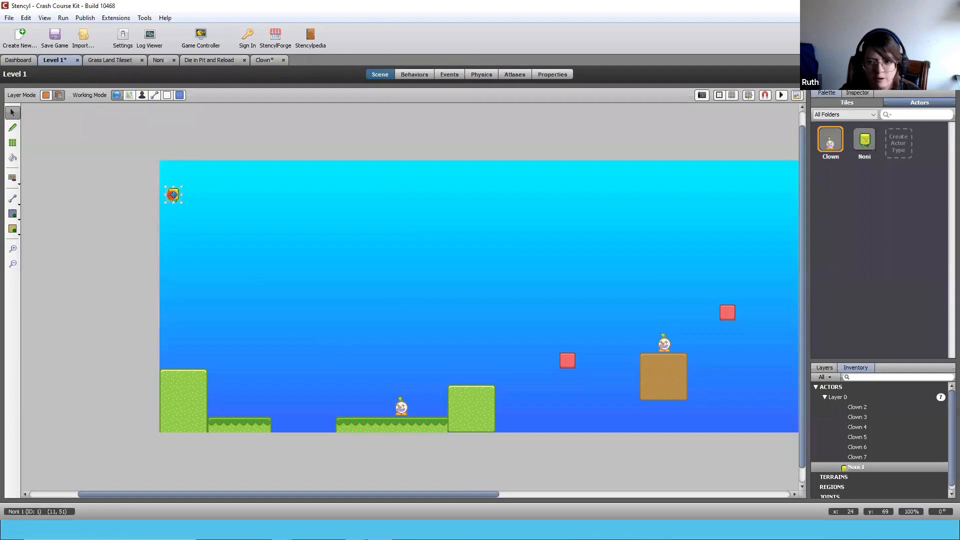
{"action": "left_click", "coordinate": [858, 93]}
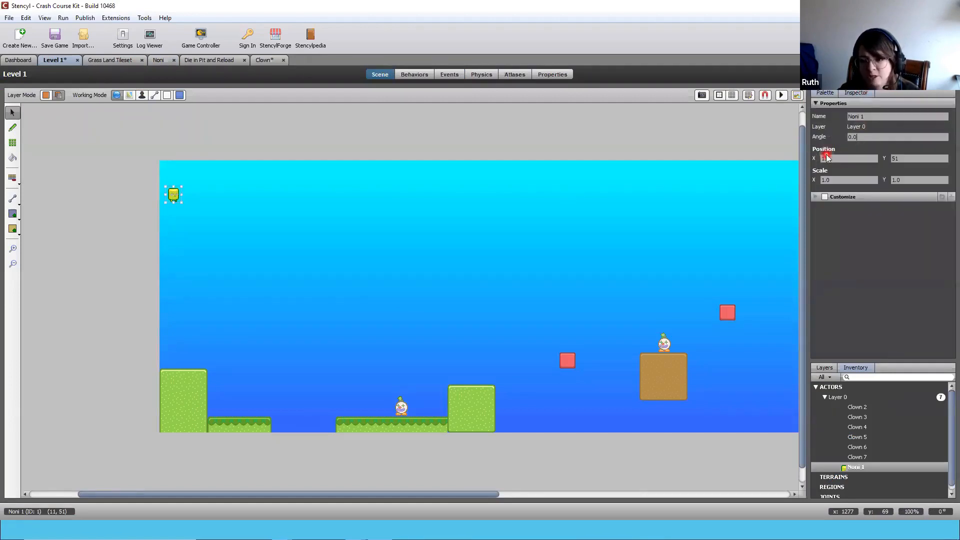
{"action": "left_click", "coordinate": [842, 158]}
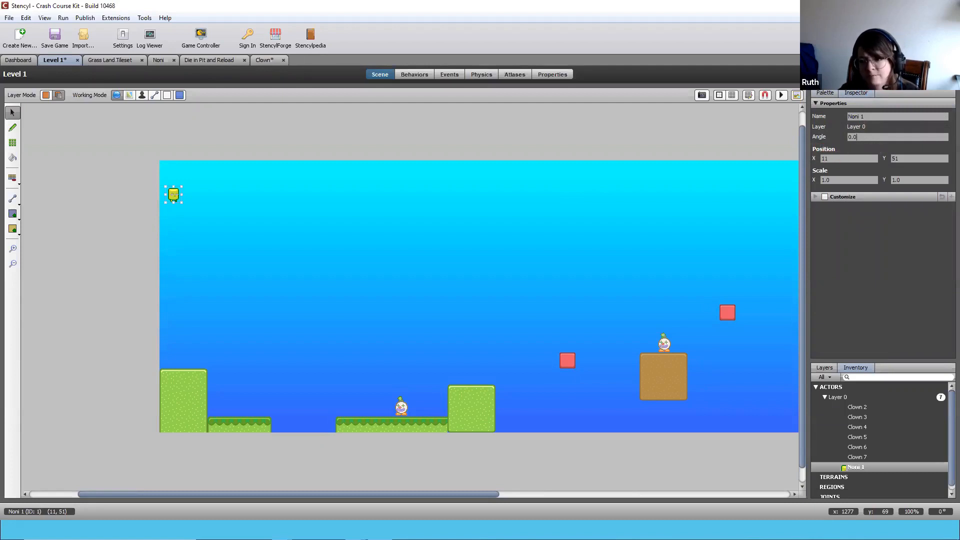
{"action": "left_click", "coordinate": [920, 157]}
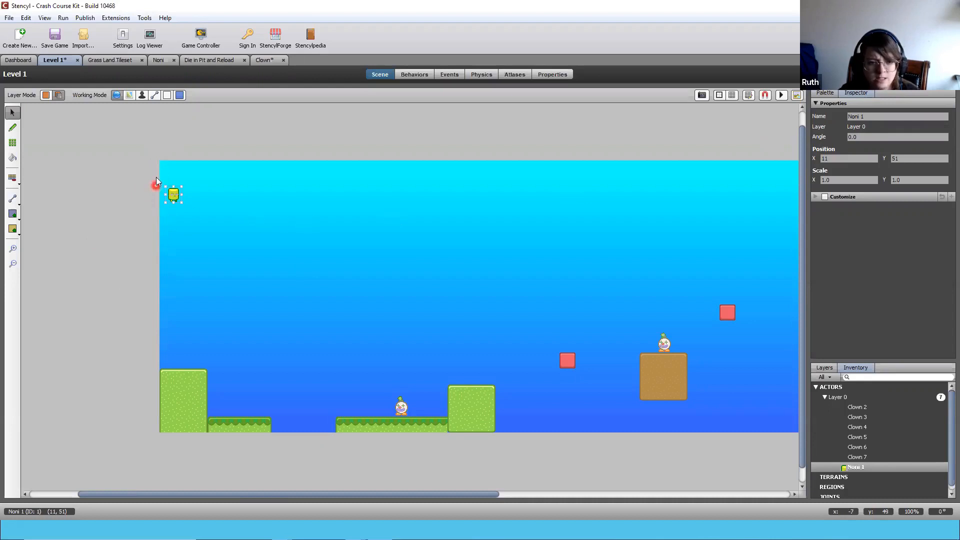
Move Noni to the scene's upper-left corner and set its X and Y position to 0
{"action": "left_click_drag", "start_coordinate": [173, 194], "coordinate": [170, 168]}
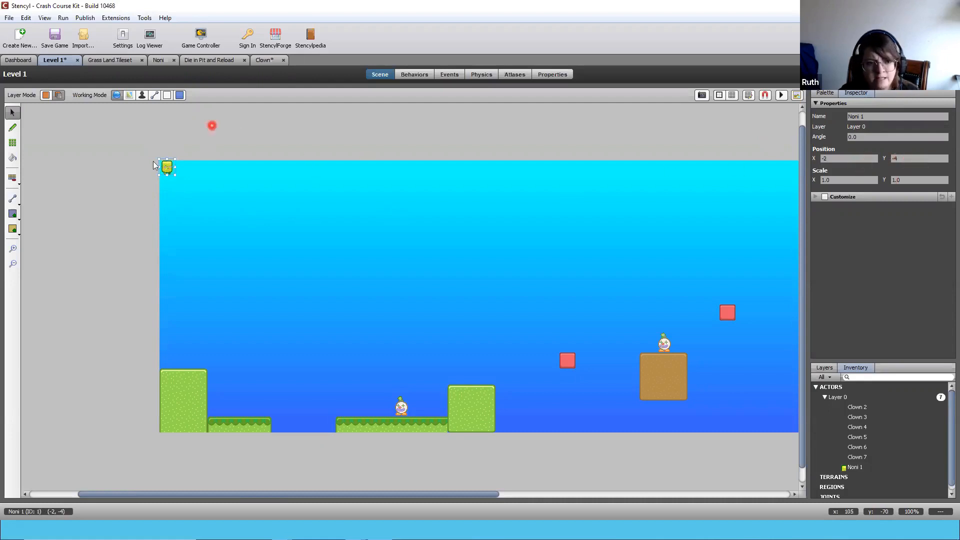
{"action": "left_click_drag", "start_coordinate": [167, 169], "coordinate": [158, 159]}
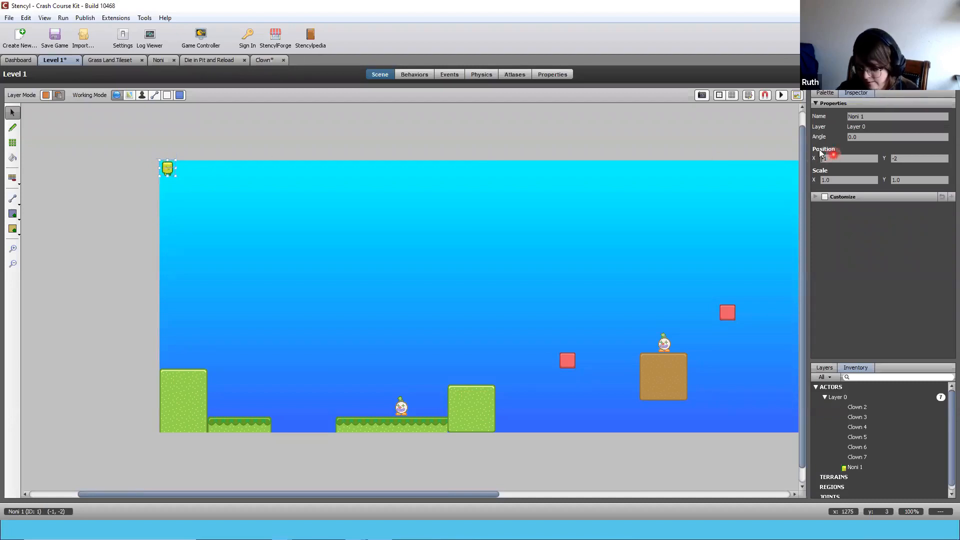
{"action": "key", "text": "BackSpace"}
{"action": "type", "text": "0"}
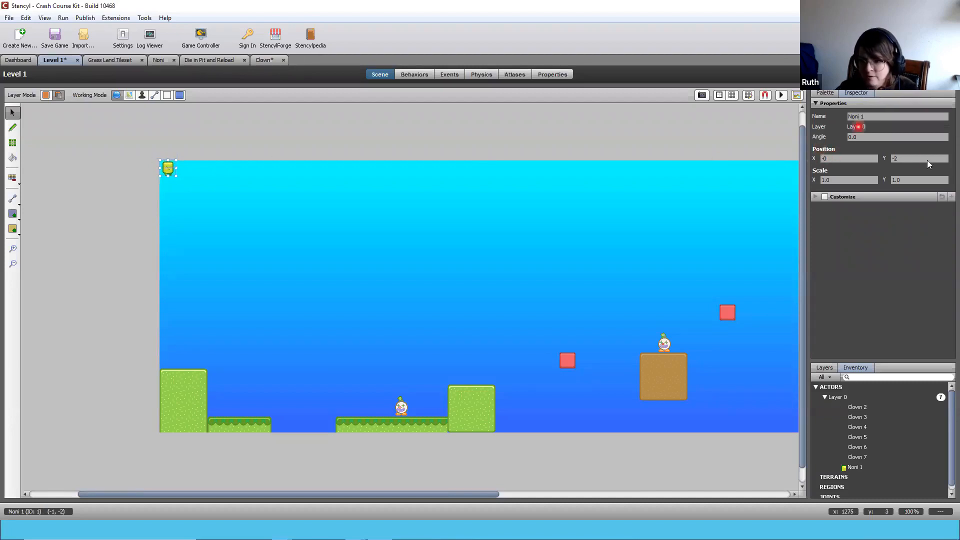
{"action": "left_click", "coordinate": [892, 158]}
{"action": "key", "text": "BackSpace"}
{"action": "key", "text": "BackSpace"}
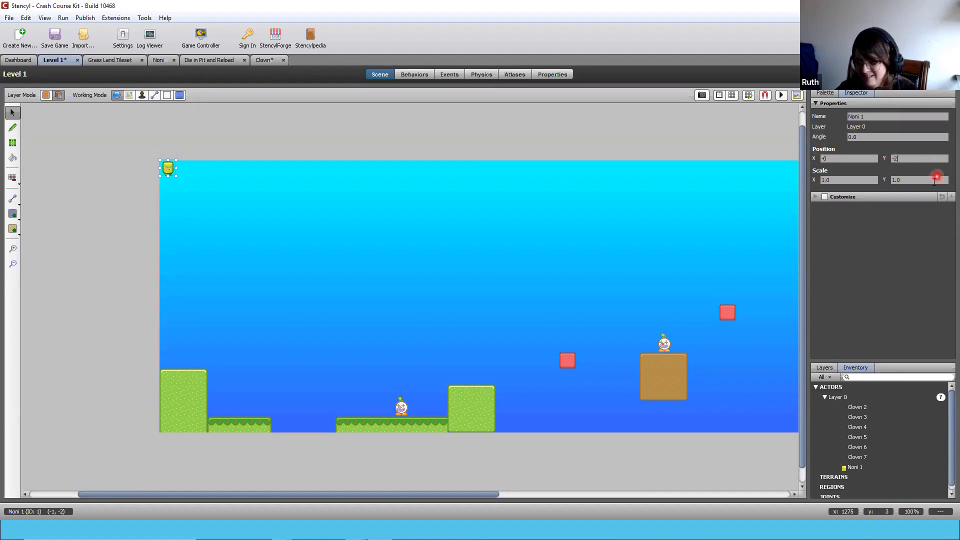
{"action": "type", "text": "0"}
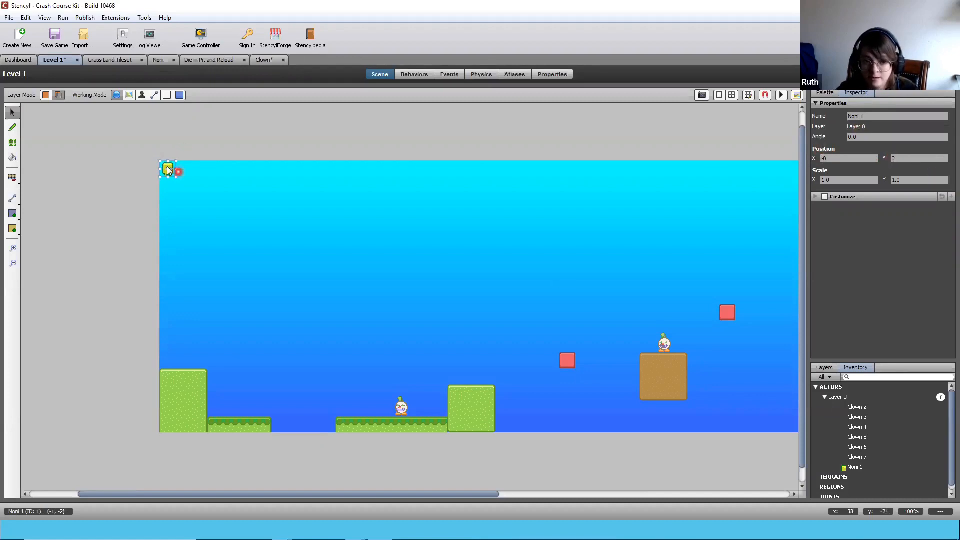
Place Noni just above the leftmost grass block, at about X 12, Y 377
{"action": "left_click_drag", "start_coordinate": [168, 170], "coordinate": [183, 366]}
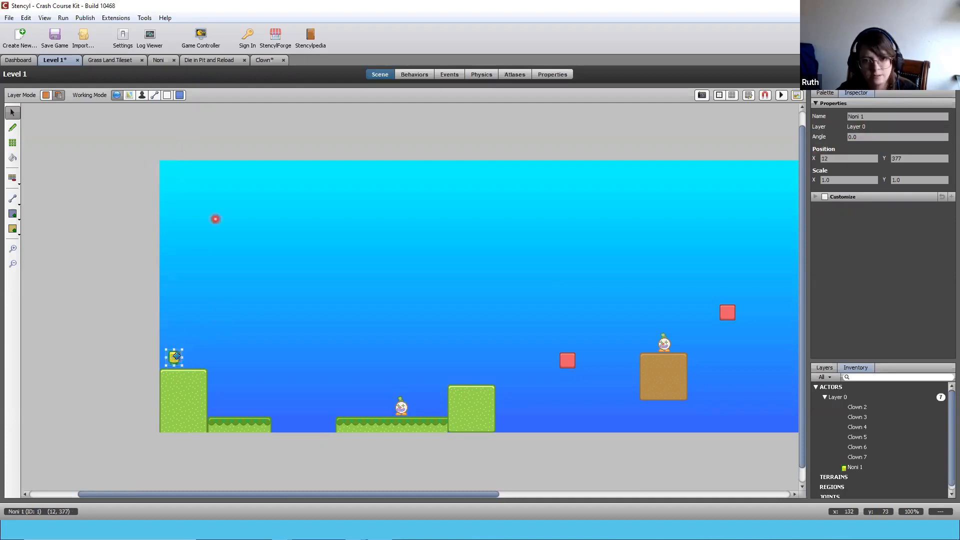
Set the draw text block in the When Drawing event to draw "Score" at X 10, Y 10
{"action": "left_click", "coordinate": [454, 75]}
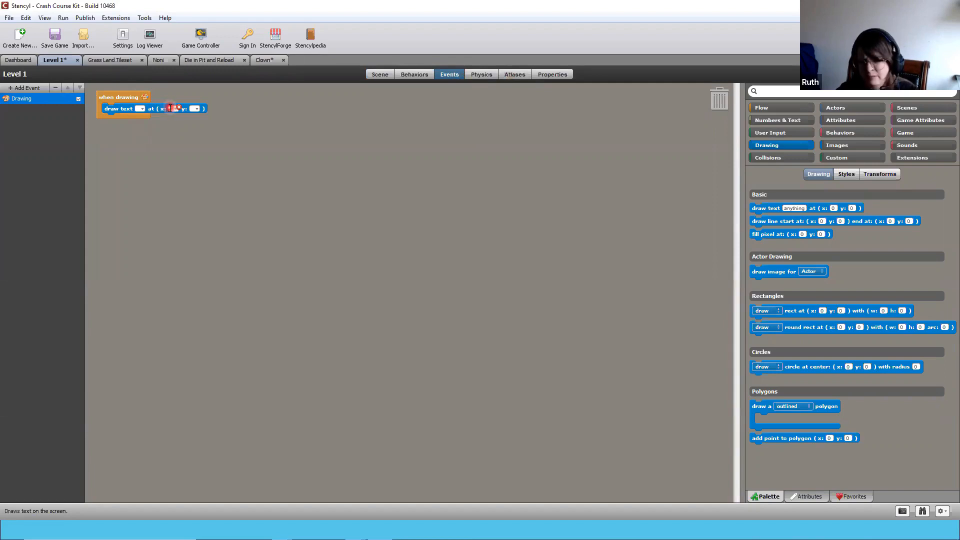
{"action": "left_click", "coordinate": [199, 109]}
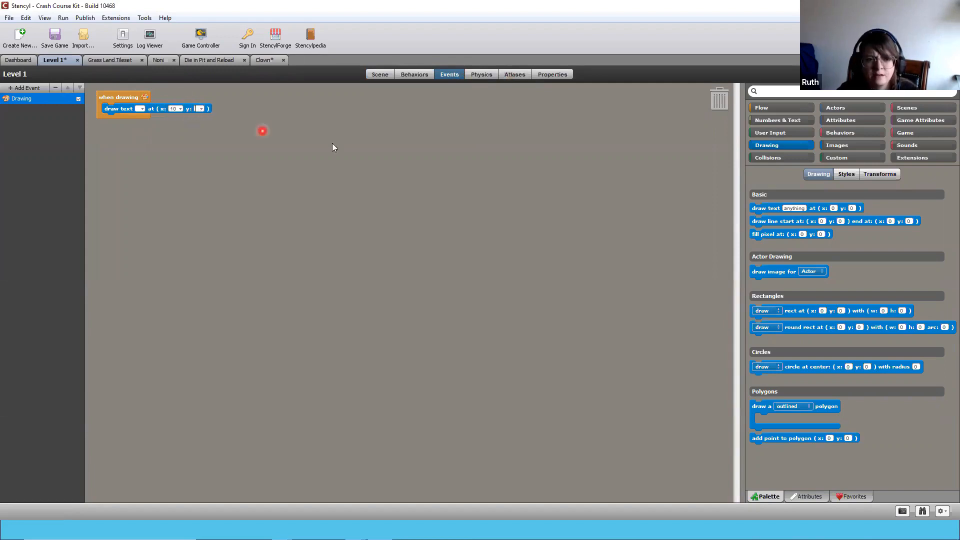
{"action": "type", "text": "10"}
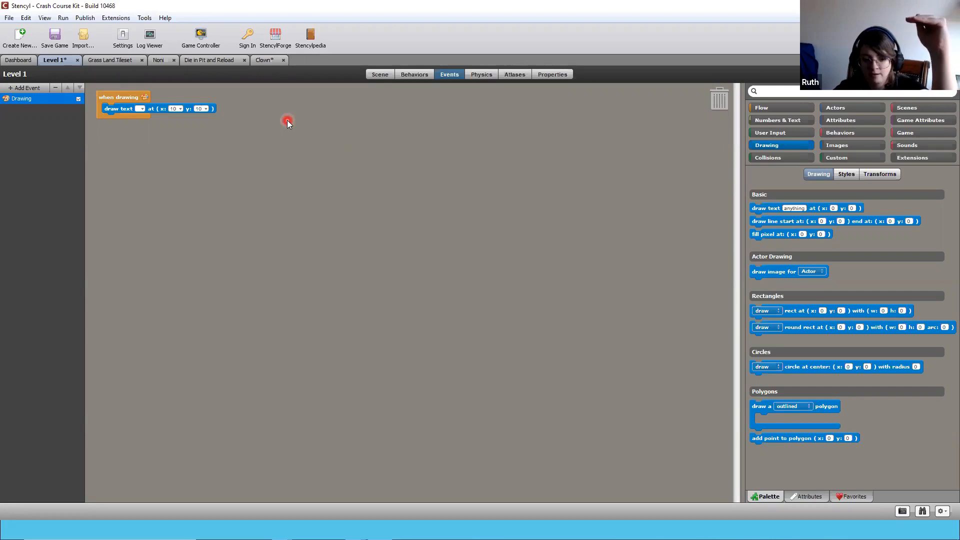
{"action": "left_click", "coordinate": [139, 108]}
{"action": "type", "text": "Sc"}
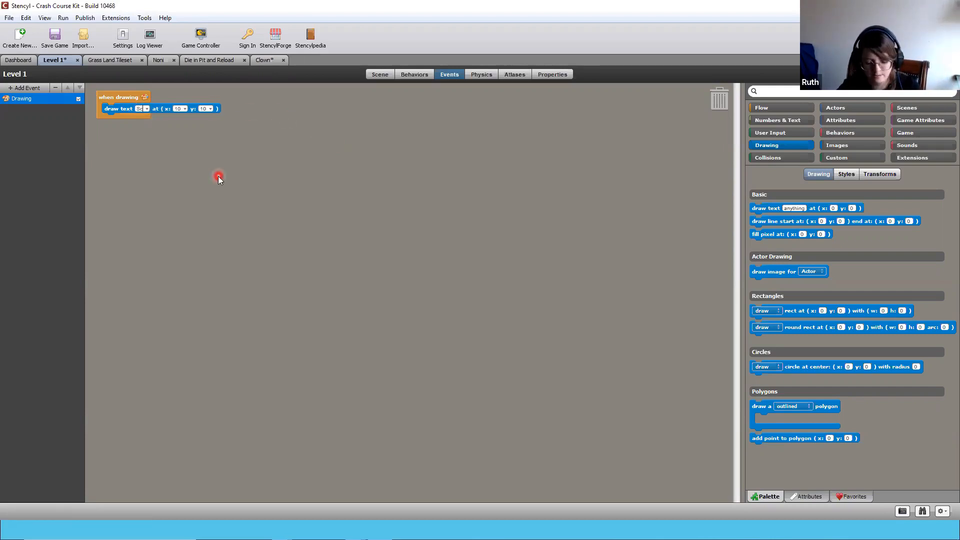
{"action": "type", "text": "ore"}
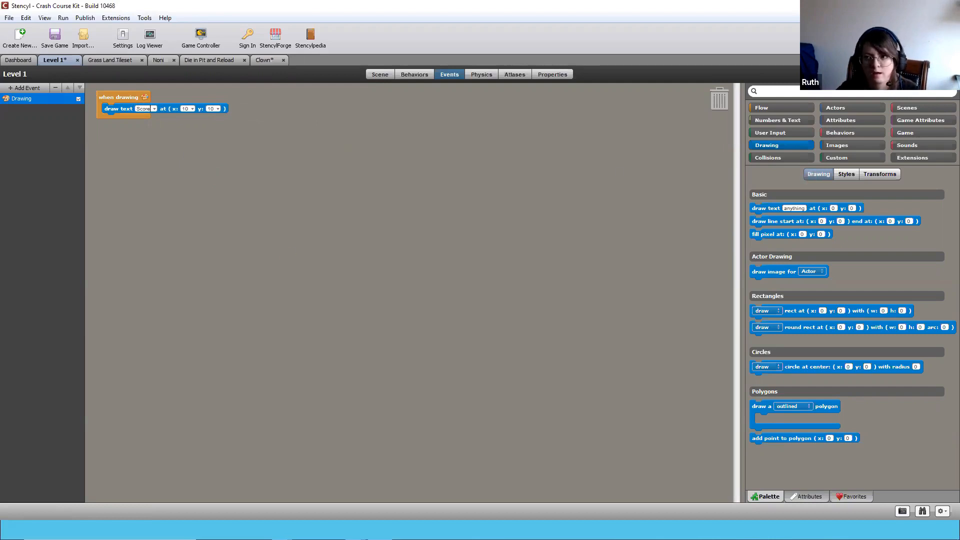
Save the game and test it in Flash Player, moving Noni right and jumping across the gap toward the first clown
{"action": "key", "text": "ctrl+s"}
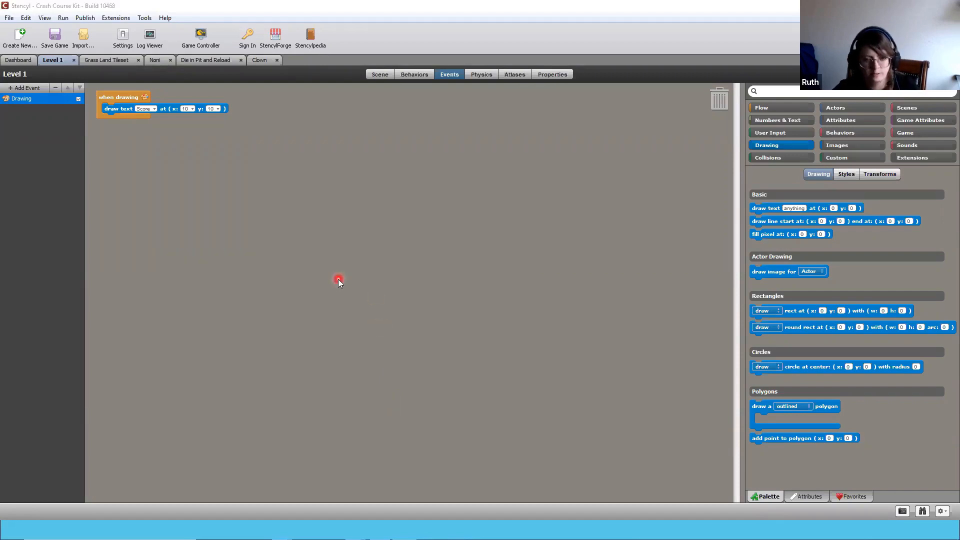
{"action": "key", "text": "alt+Tab"}
{"action": "left_click", "coordinate": [204, 212]}
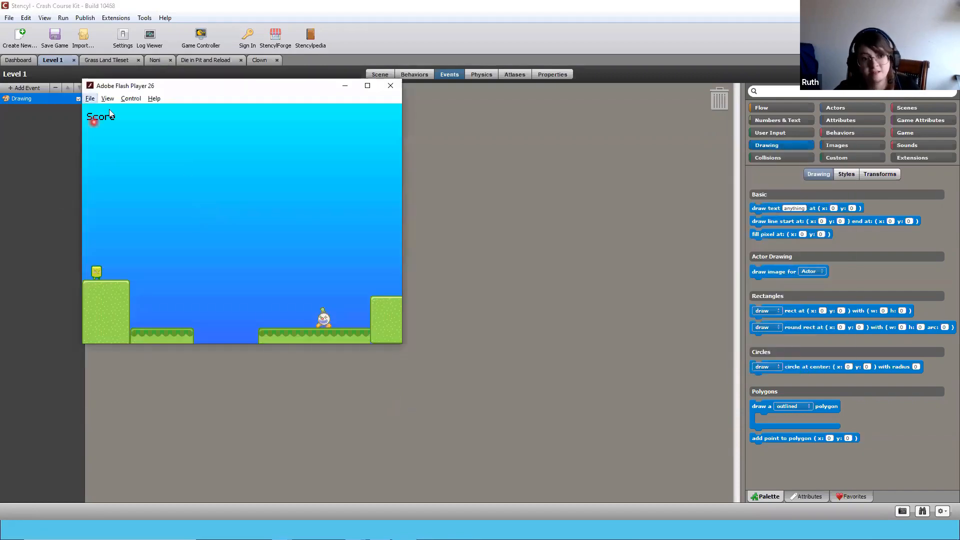
{"action": "key", "text": "Right"}
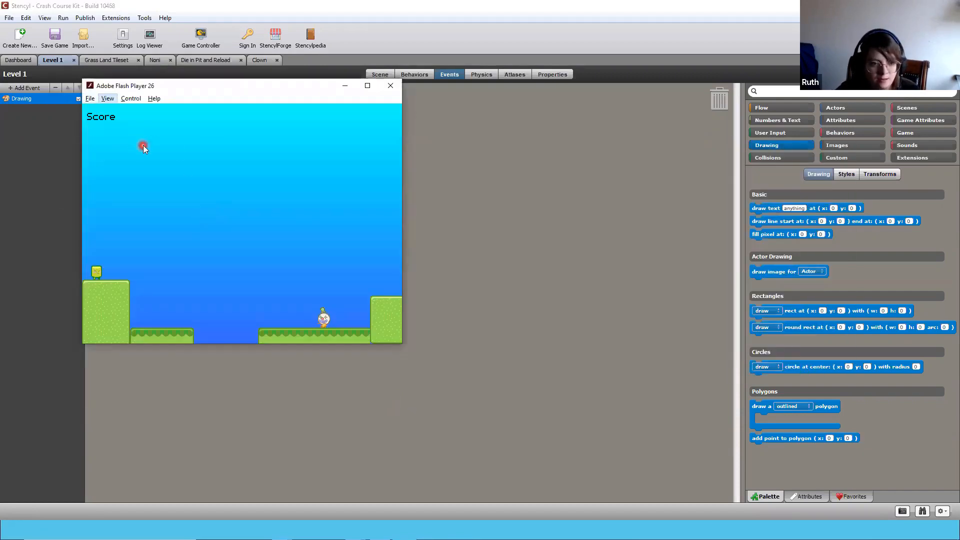
{"action": "left_click", "coordinate": [179, 147]}
{"action": "key", "text": "Right"}
{"action": "key", "text": "Right"}
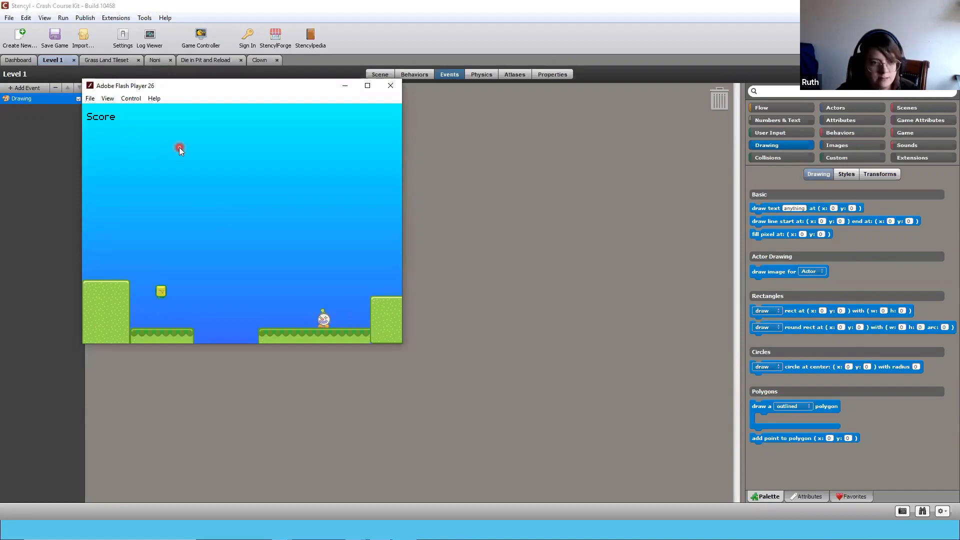
{"action": "key", "text": "Up"}
{"action": "key", "text": "Right"}
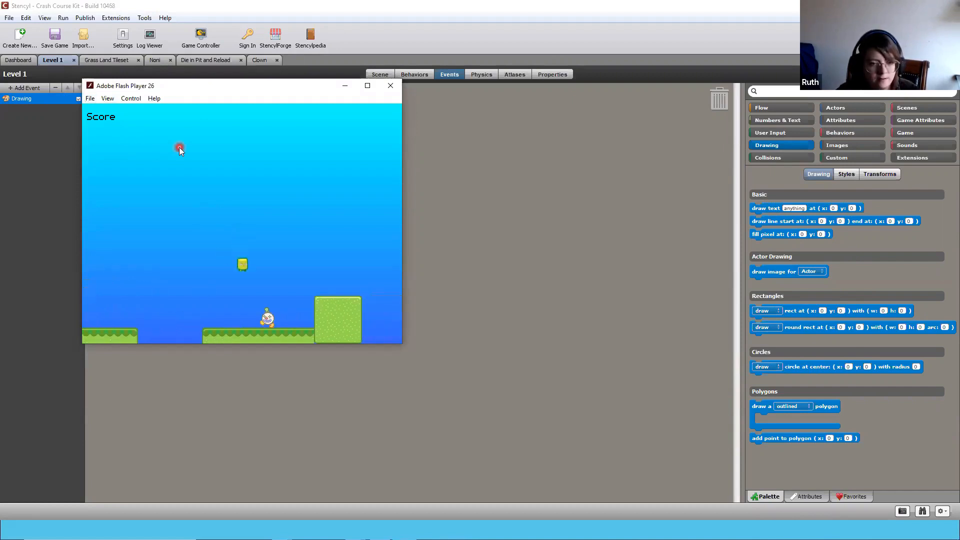
Close the game test and create a Number game attribute named "Score" in the Default category with initial value 0
{"action": "left_click", "coordinate": [391, 85]}
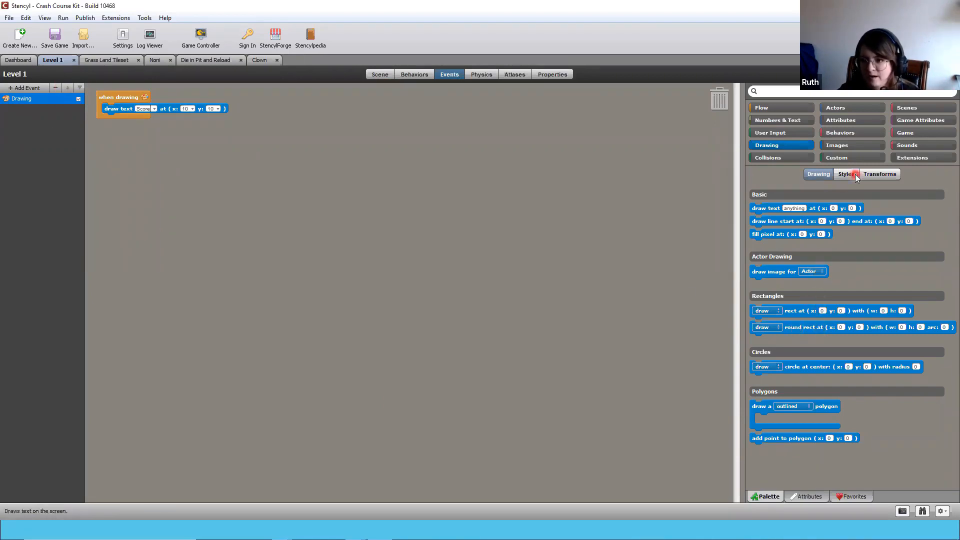
{"action": "left_click", "coordinate": [930, 120]}
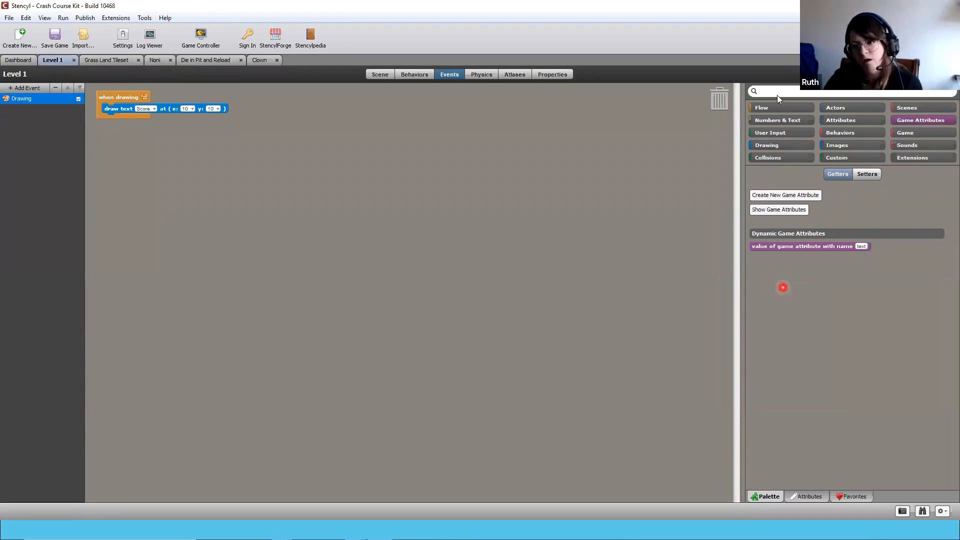
{"action": "left_click", "coordinate": [761, 196]}
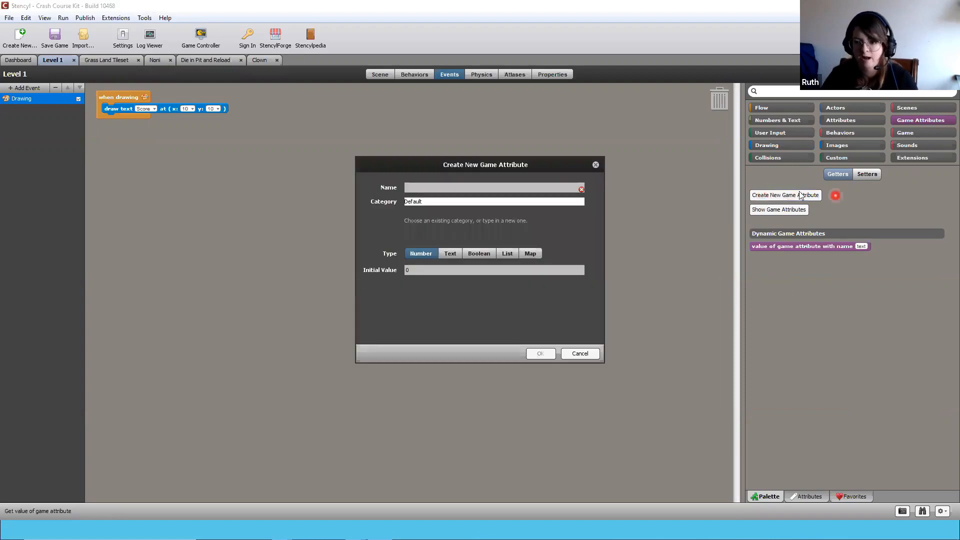
{"action": "left_click", "coordinate": [490, 196]}
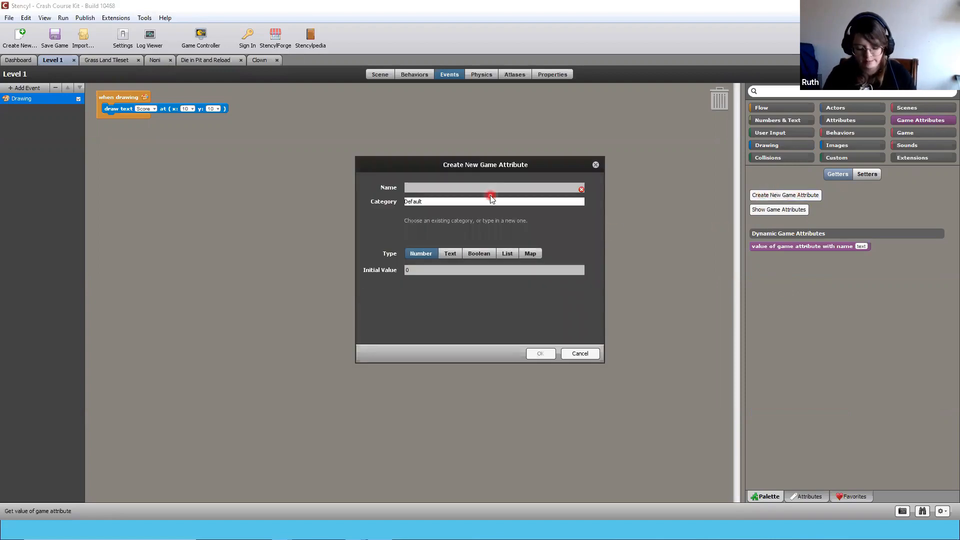
{"action": "type", "text": "Score"}
{"action": "left_click", "coordinate": [438, 254]}
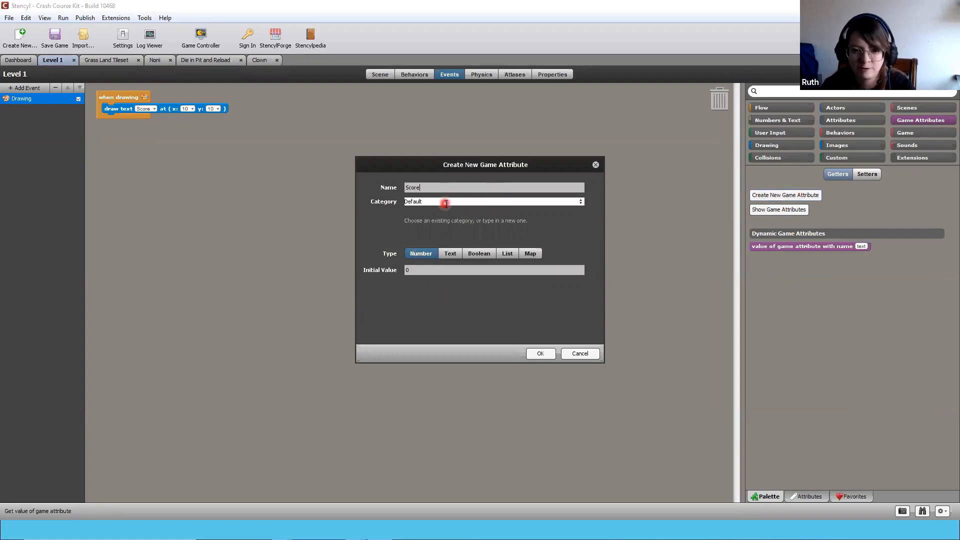
{"action": "left_click", "coordinate": [541, 354]}
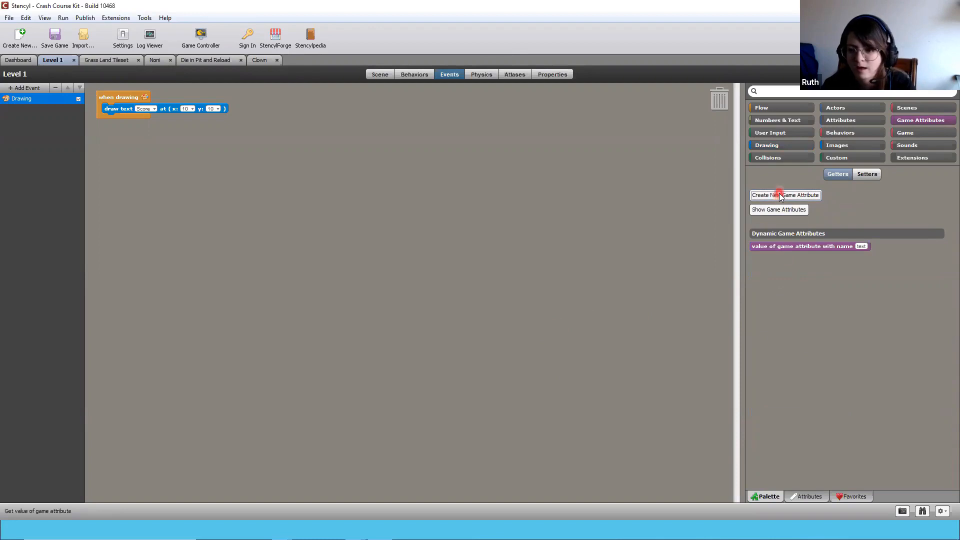
Add a When Created event to Level 1 containing a block that sets the Score game attribute to 0
{"action": "left_click", "coordinate": [871, 173]}
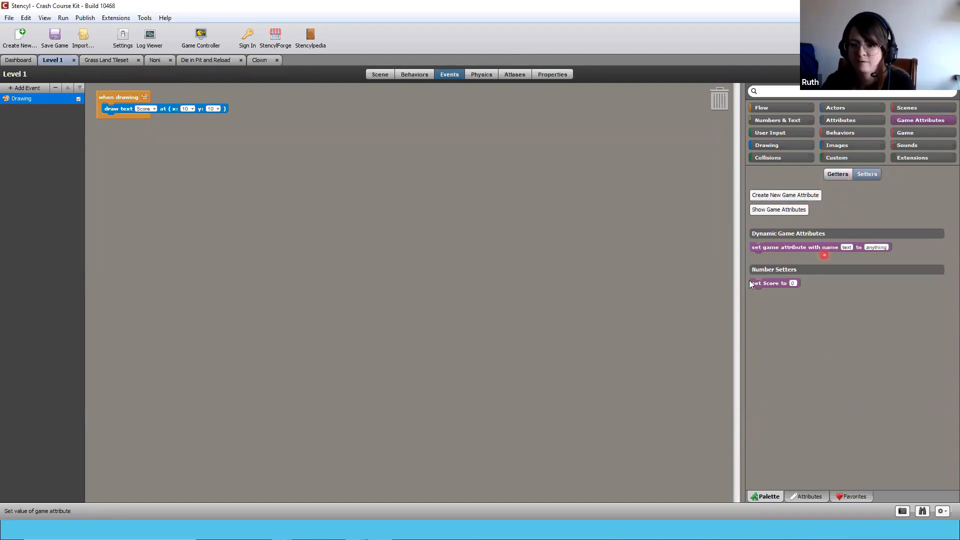
{"action": "left_click_drag", "start_coordinate": [754, 284], "coordinate": [916, 321]}
{"action": "left_click", "coordinate": [20, 87]}
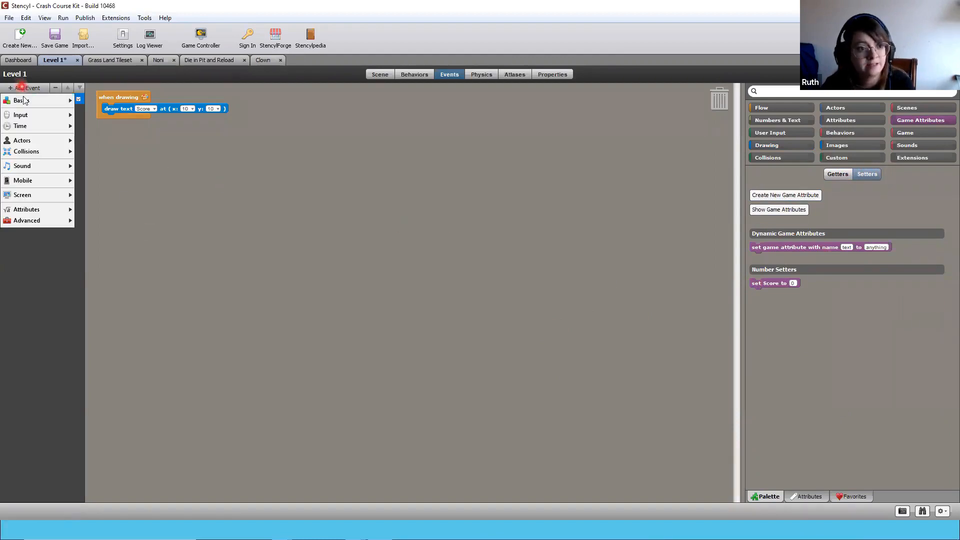
{"action": "mouse_move", "coordinate": [26, 100]}
{"action": "left_click", "coordinate": [114, 121]}
{"action": "left_click", "coordinate": [193, 205]}
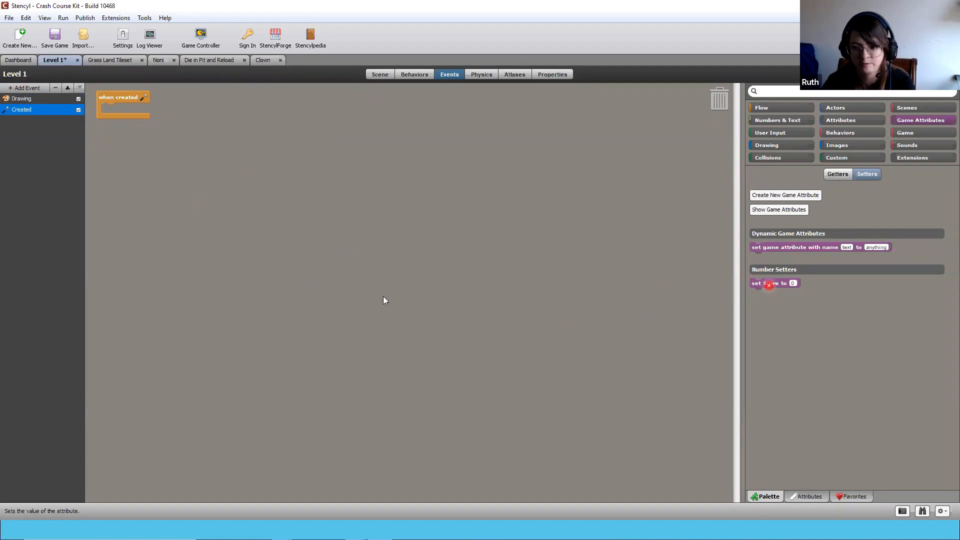
{"action": "left_click_drag", "start_coordinate": [385, 300], "coordinate": [119, 116]}
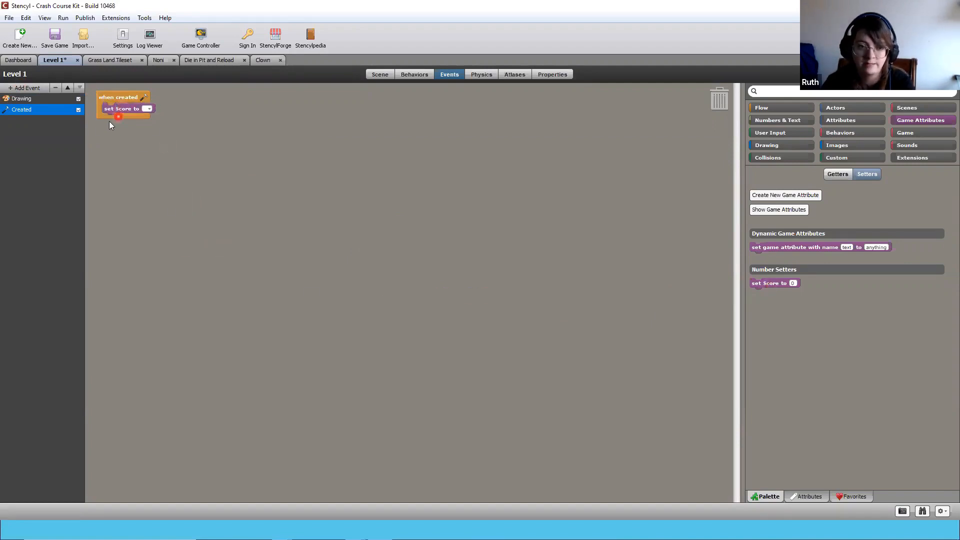
{"action": "left_click", "coordinate": [146, 108]}
{"action": "left_click", "coordinate": [267, 186]}
{"action": "type", "text": "0"}
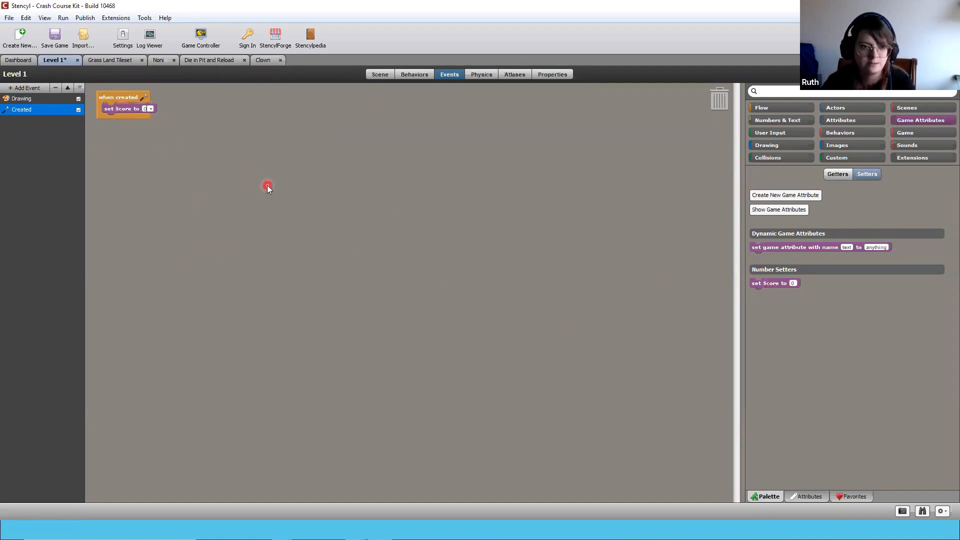
Replace the "Score" text of the draw text block in the Drawing event with an addition (+) block
{"action": "left_click", "coordinate": [30, 99]}
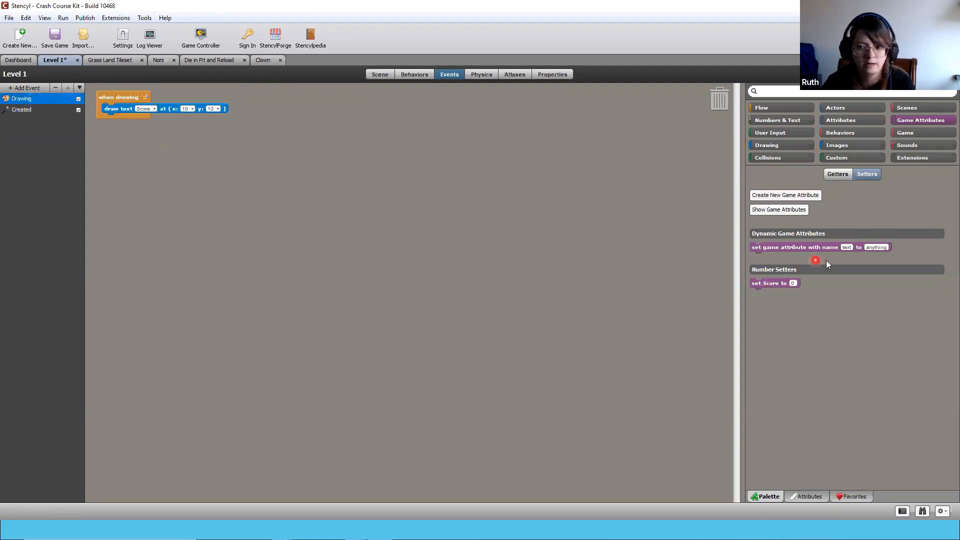
{"action": "left_click_drag", "start_coordinate": [779, 281], "coordinate": [838, 278]}
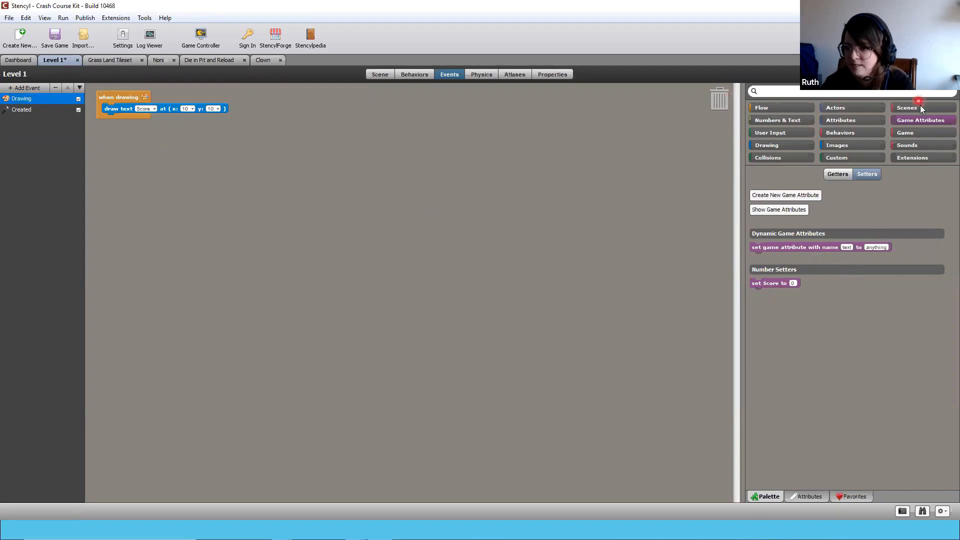
{"action": "left_click", "coordinate": [799, 121]}
{"action": "mouse_move", "coordinate": [764, 207]}
{"action": "left_mouse_down"}
{"action": "mouse_move", "coordinate": [699, 235]}
{"action": "mouse_move", "coordinate": [134, 159]}
{"action": "mouse_move", "coordinate": [147, 105]}
{"action": "left_mouse_up"}
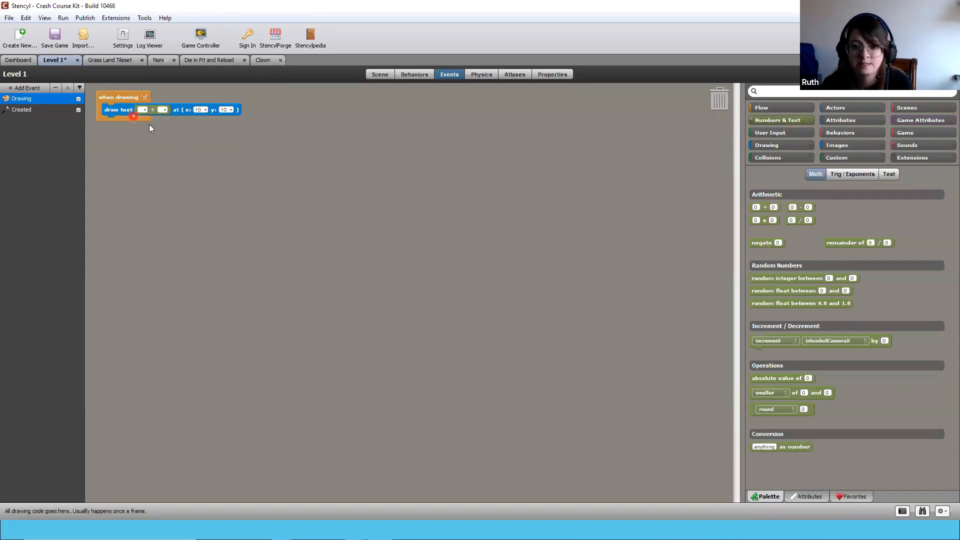
Look through the game attribute getters and setters for a block that returns the Score value
{"action": "left_click", "coordinate": [928, 120]}
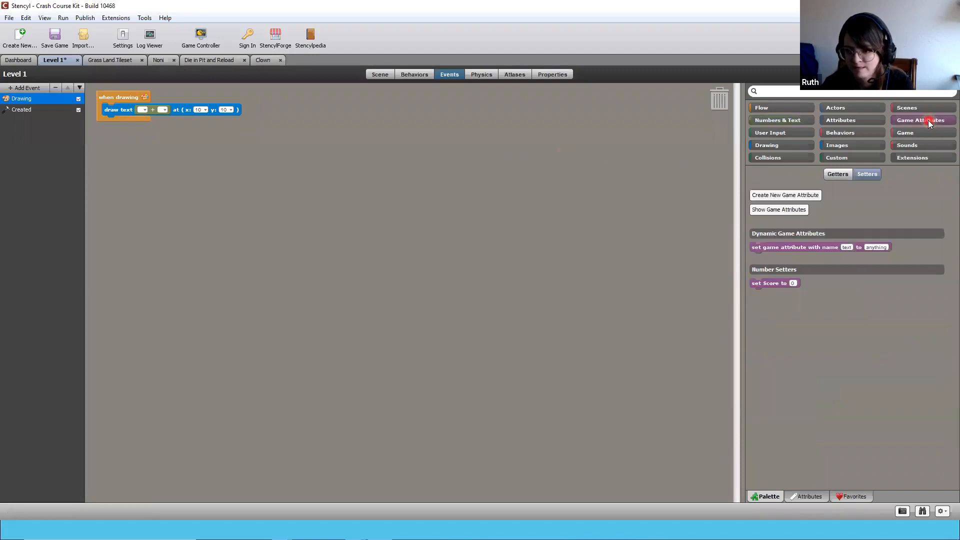
{"action": "left_click_drag", "start_coordinate": [777, 283], "coordinate": [804, 285]}
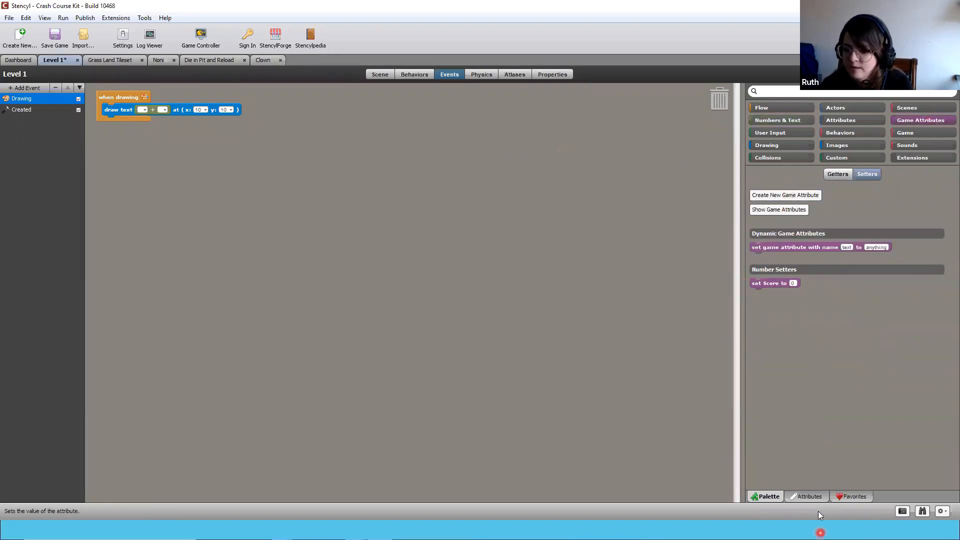
{"action": "left_click", "coordinate": [838, 174]}
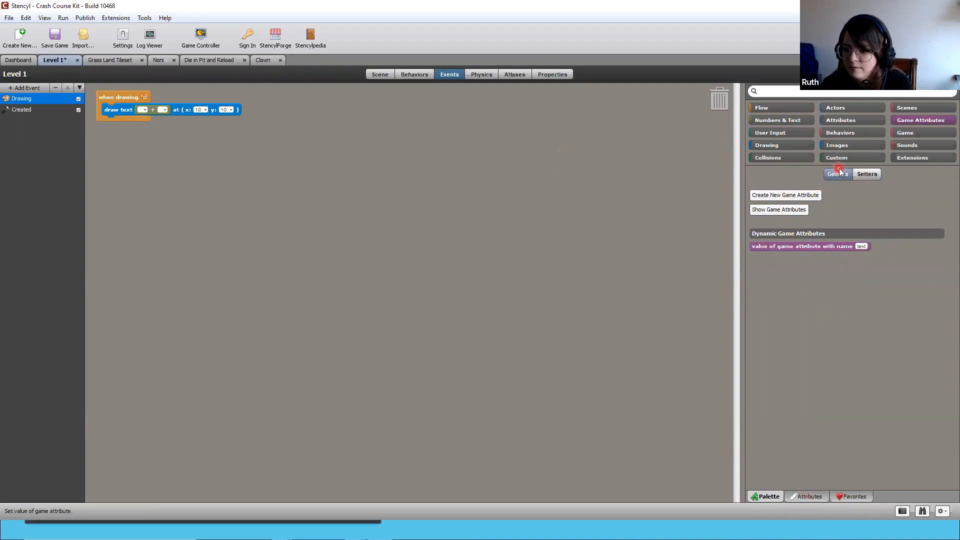
{"action": "left_click", "coordinate": [870, 173]}
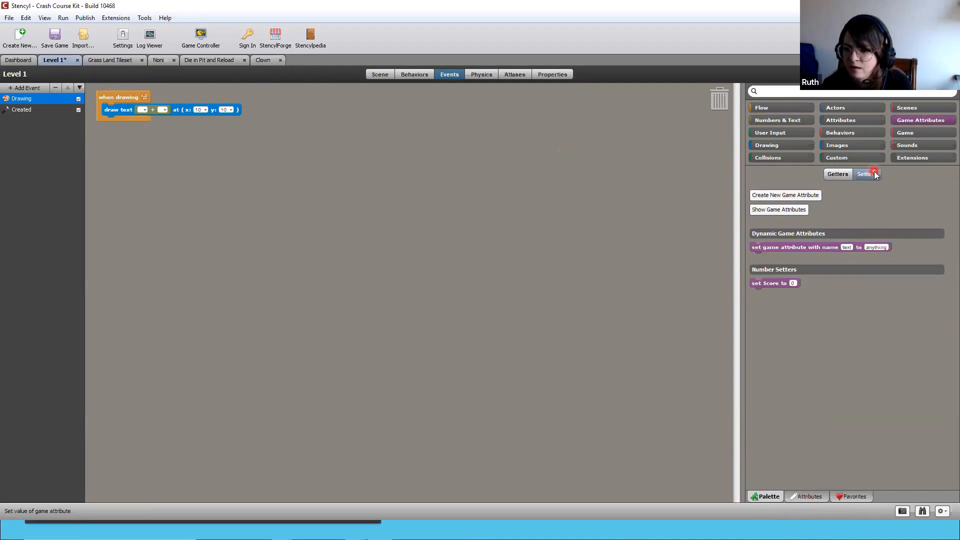
{"action": "left_click", "coordinate": [837, 174]}
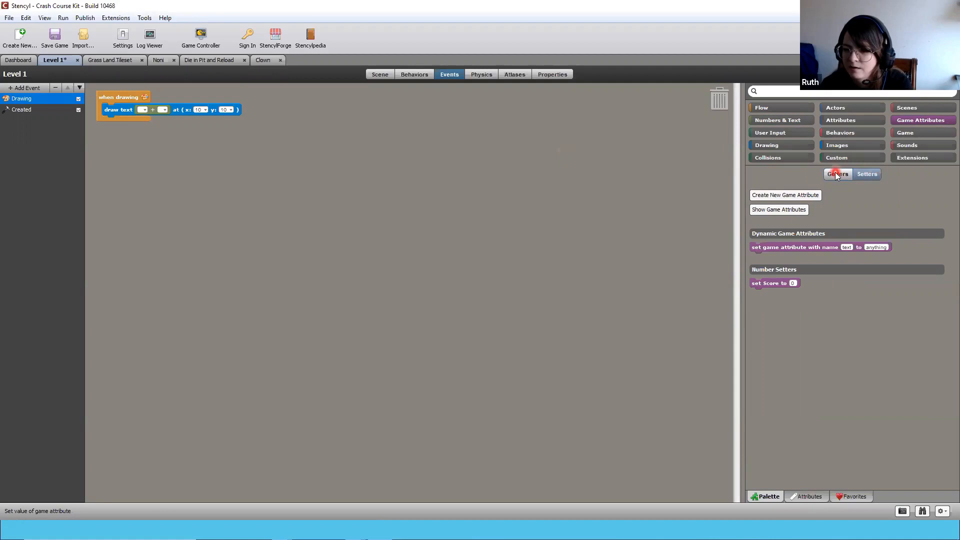
{"action": "left_click", "coordinate": [869, 174]}
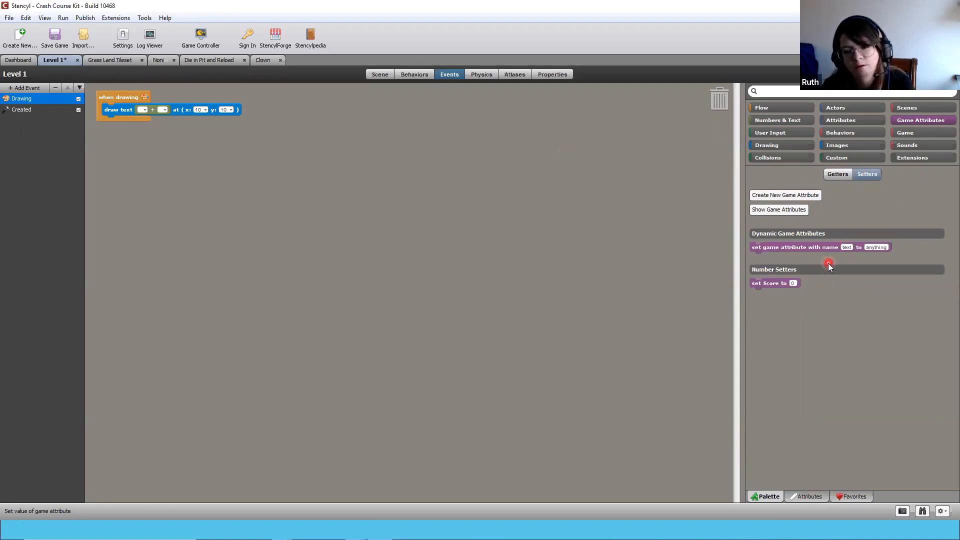
{"action": "left_click", "coordinate": [842, 173]}
{"action": "left_click", "coordinate": [869, 174]}
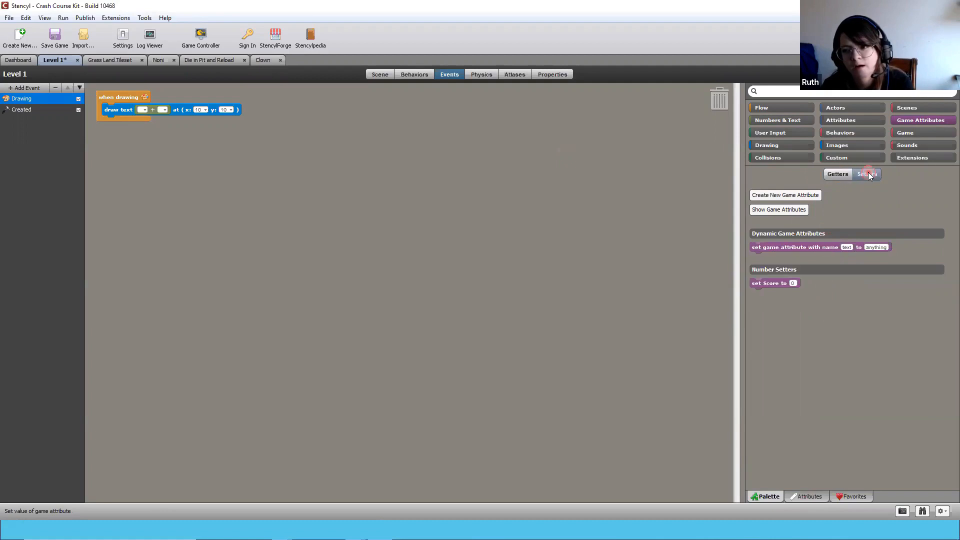
{"action": "left_click", "coordinate": [913, 132]}
{"action": "left_click", "coordinate": [913, 122]}
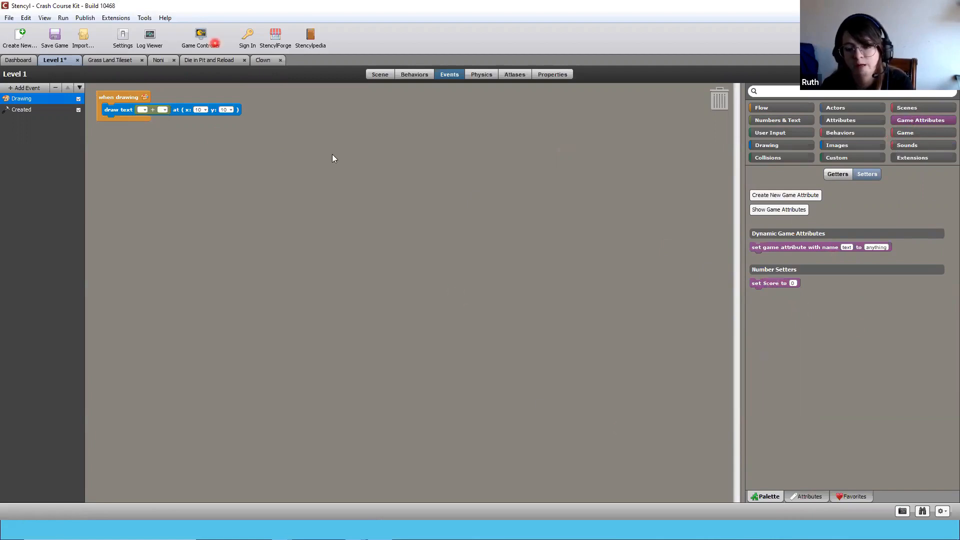
Try to place the set Score block in the draw text block of the Drawing event
{"action": "left_click", "coordinate": [756, 290]}
{"action": "mouse_move", "coordinate": [740, 288]}
{"action": "left_mouse_down"}
{"action": "mouse_move", "coordinate": [606, 264]}
{"action": "mouse_move", "coordinate": [148, 122]}
{"action": "mouse_move", "coordinate": [164, 103]}
{"action": "mouse_move", "coordinate": [115, 109]}
{"action": "mouse_move", "coordinate": [412, 166]}
{"action": "mouse_move", "coordinate": [279, 169]}
{"action": "left_mouse_up"}
{"action": "left_click_drag", "start_coordinate": [144, 151], "coordinate": [112, 101]}
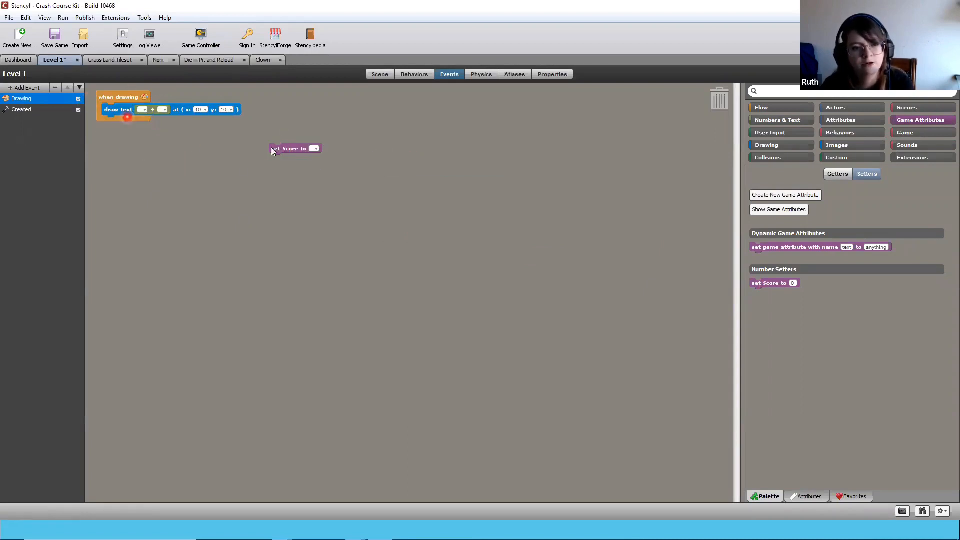
{"action": "mouse_move", "coordinate": [271, 147]}
{"action": "left_mouse_down"}
{"action": "mouse_move", "coordinate": [407, 178]}
{"action": "mouse_move", "coordinate": [867, 366]}
{"action": "left_mouse_up"}
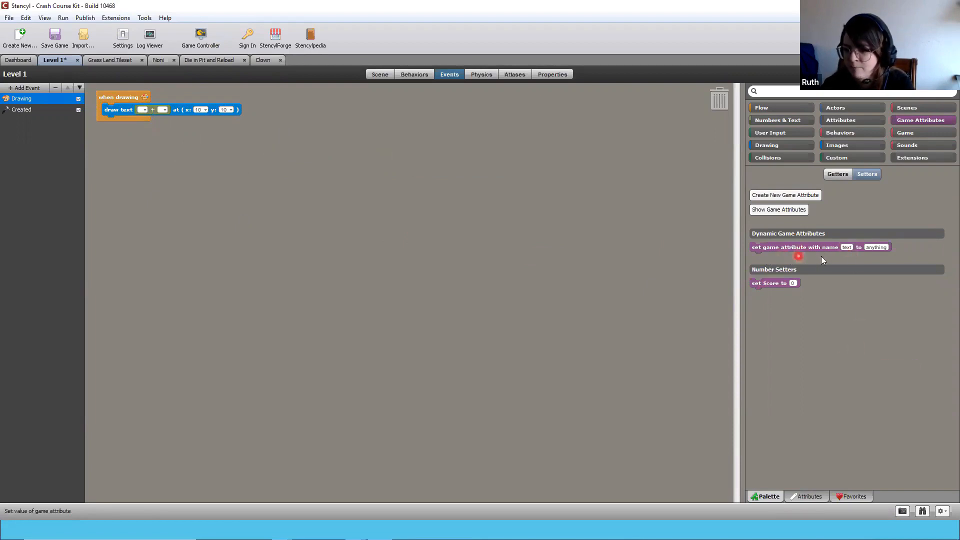
Examine the Score attribute's category, type and initial value in the game settings, and the options for creating a new game attribute
{"action": "left_click", "coordinate": [787, 211]}
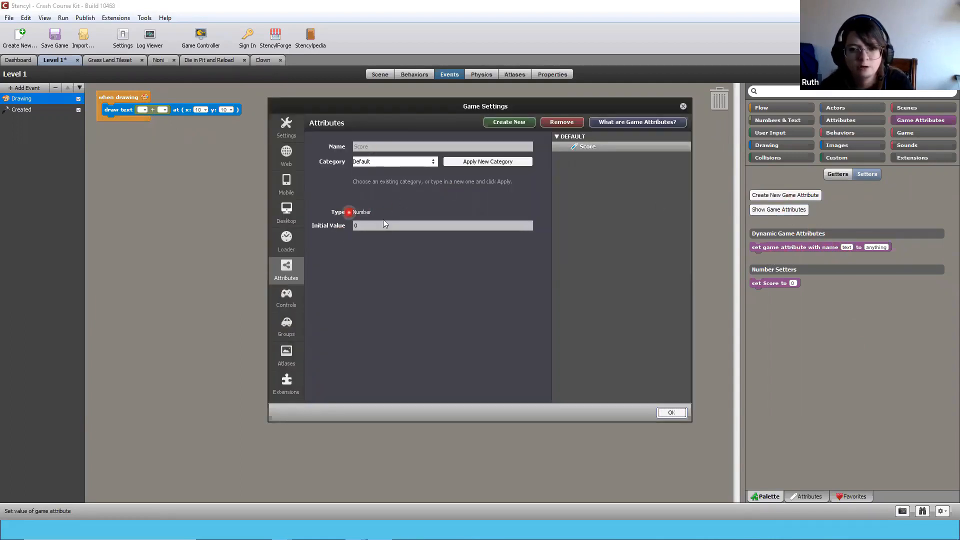
{"action": "left_click", "coordinate": [432, 162]}
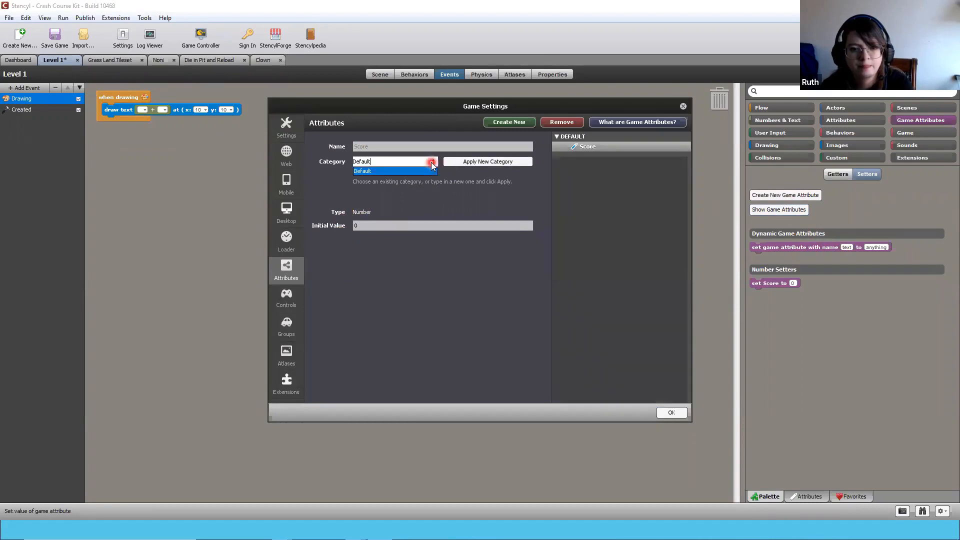
{"action": "left_click", "coordinate": [563, 213]}
{"action": "left_click", "coordinate": [666, 413]}
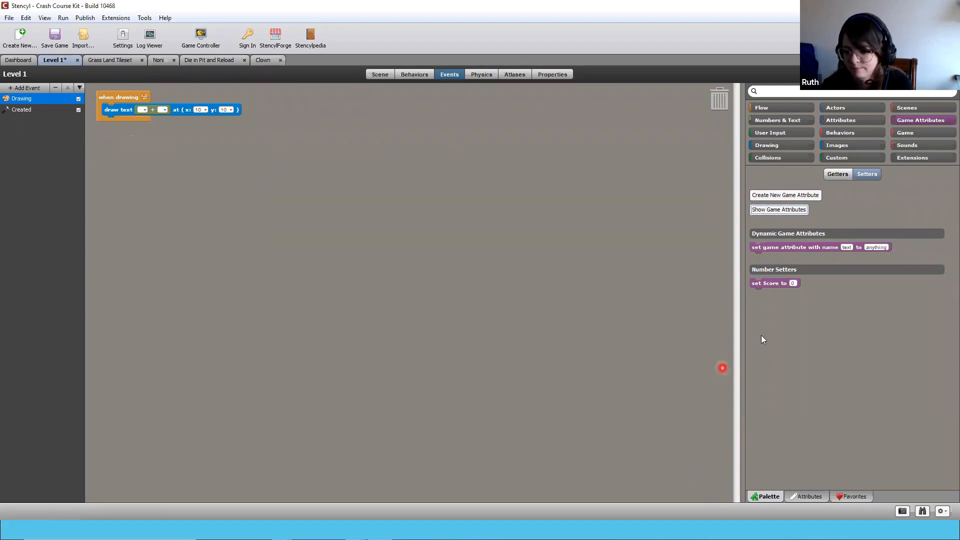
{"action": "left_click", "coordinate": [754, 195]}
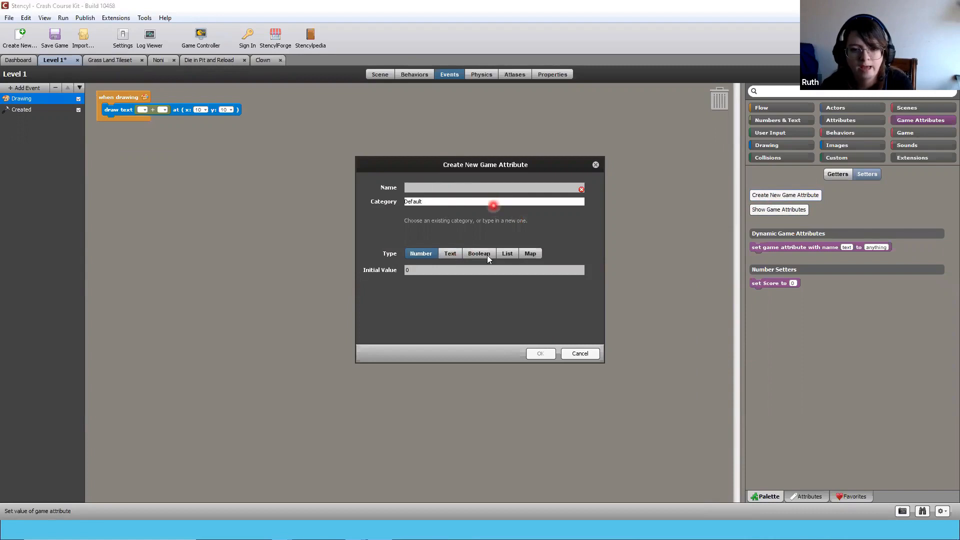
{"action": "left_click", "coordinate": [592, 353]}
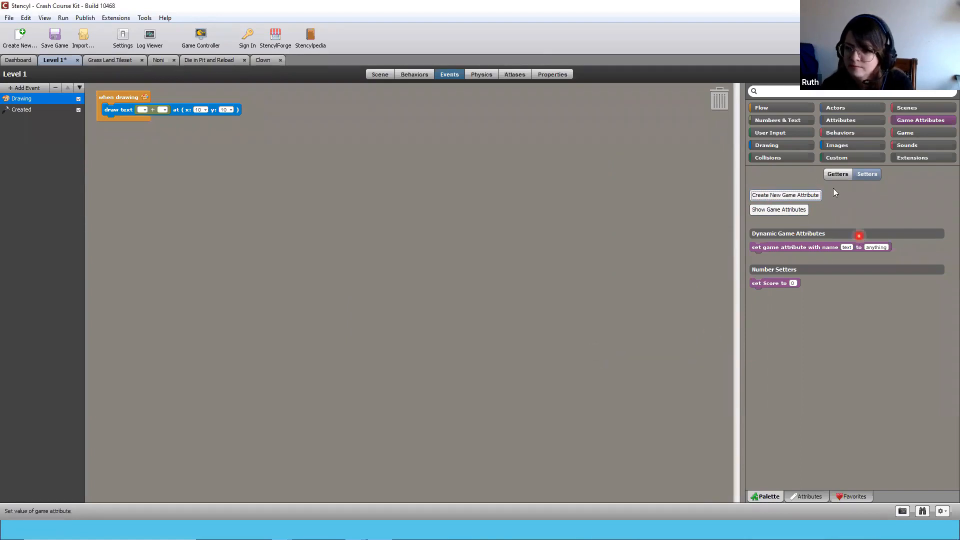
Search the block palette for "score" and check the Game, Sounds, Extensions and Custom categories for a Score getter
{"action": "left_click", "coordinate": [838, 174]}
{"action": "left_click", "coordinate": [867, 174]}
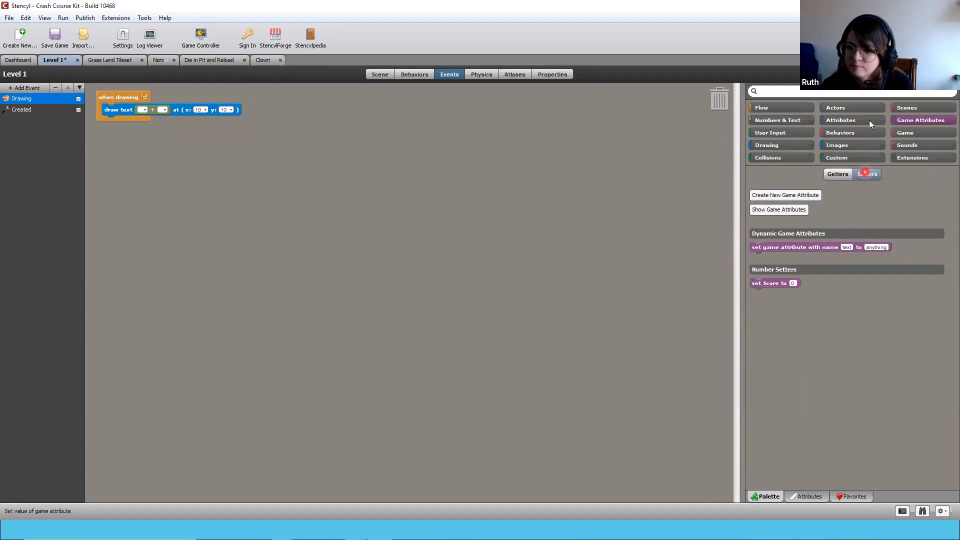
{"action": "left_click", "coordinate": [871, 94]}
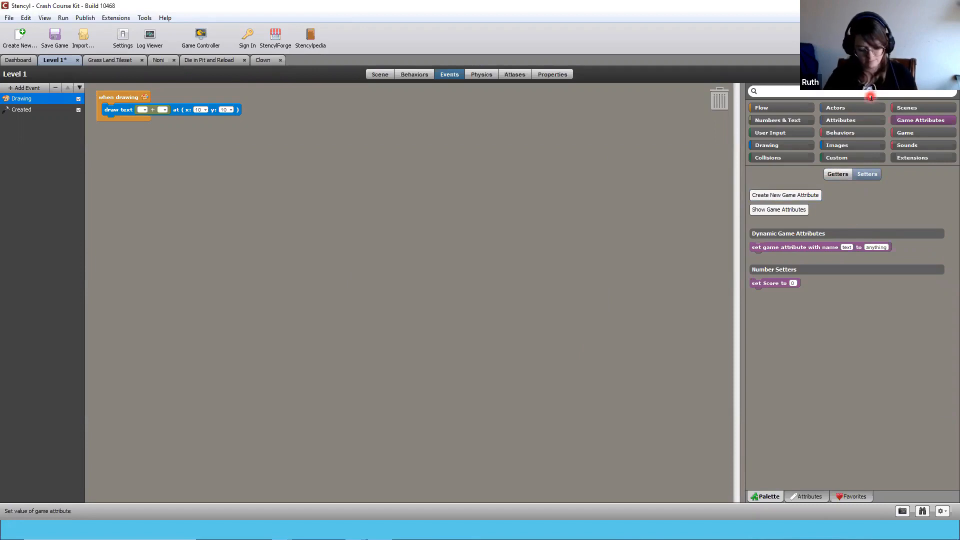
{"action": "type", "text": "score"}
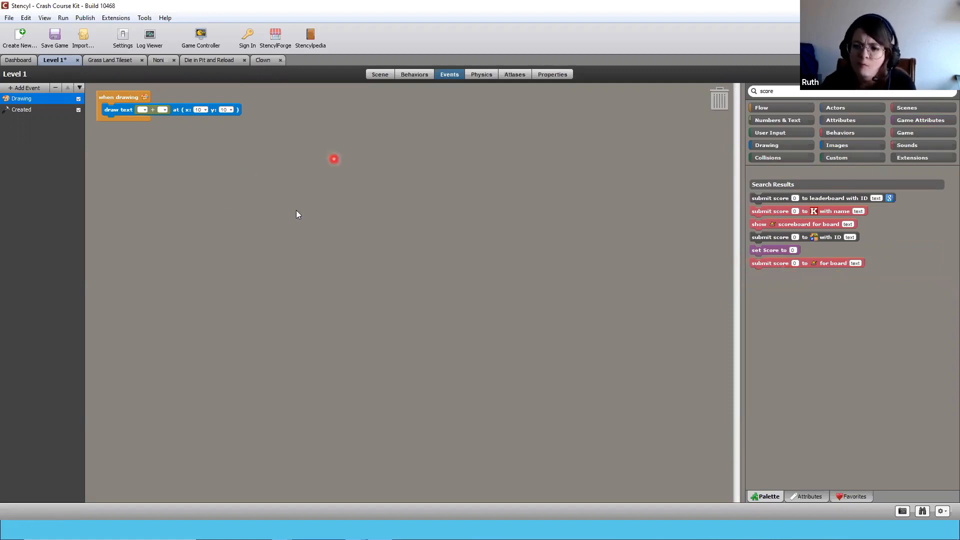
{"action": "left_click", "coordinate": [904, 133]}
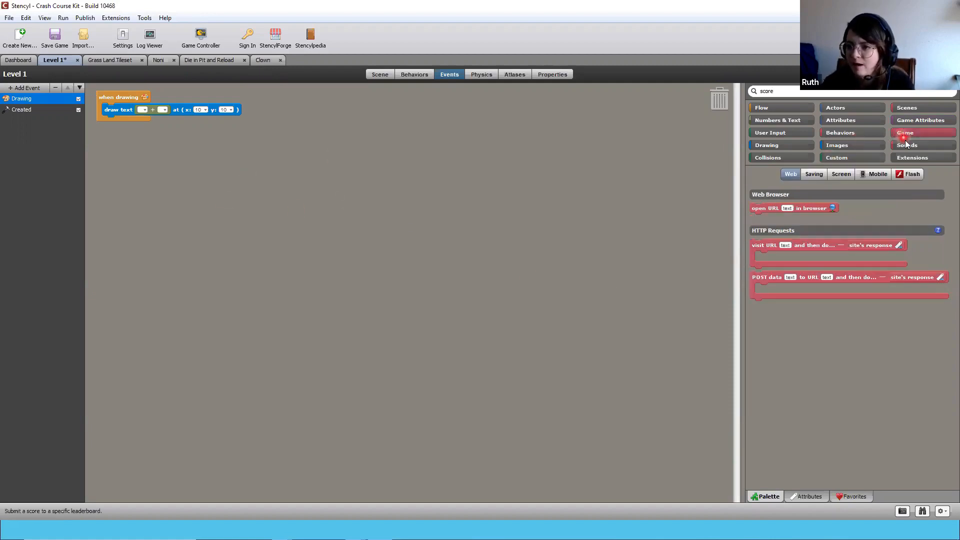
{"action": "left_click", "coordinate": [905, 142]}
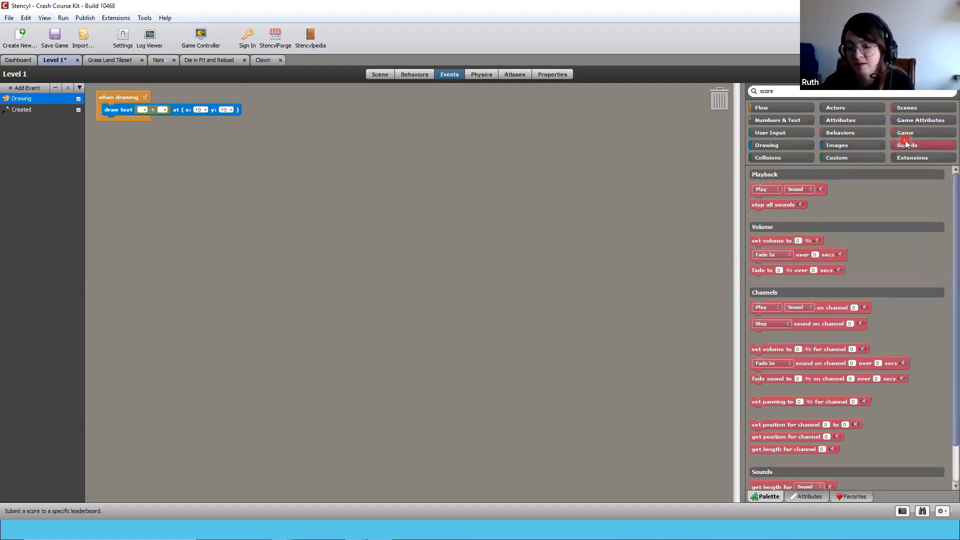
{"action": "left_click", "coordinate": [927, 158]}
{"action": "left_click", "coordinate": [851, 157]}
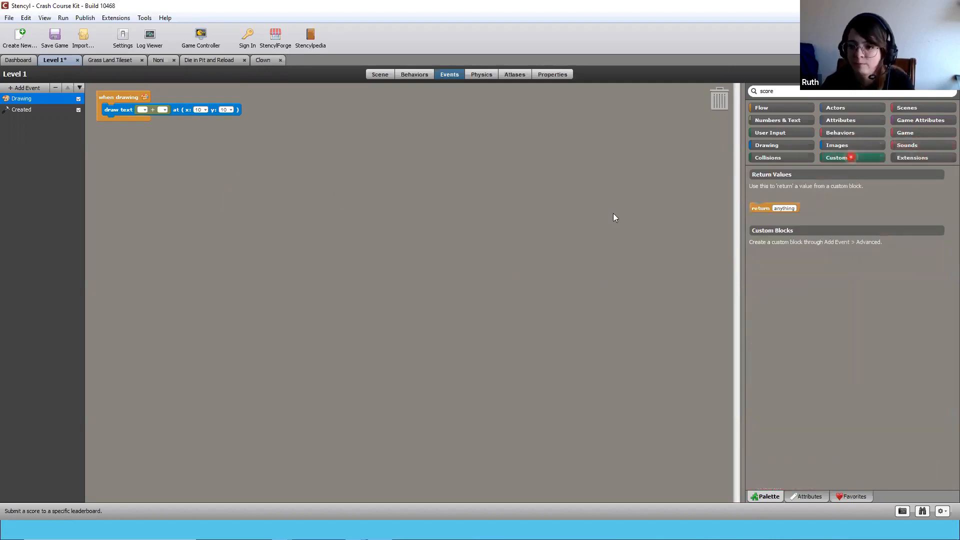
Check the Scenes and Game Attributes blocks, the scene's attribute list and the favorites for a Score getter
{"action": "left_click", "coordinate": [907, 108]}
{"action": "left_click", "coordinate": [919, 121]}
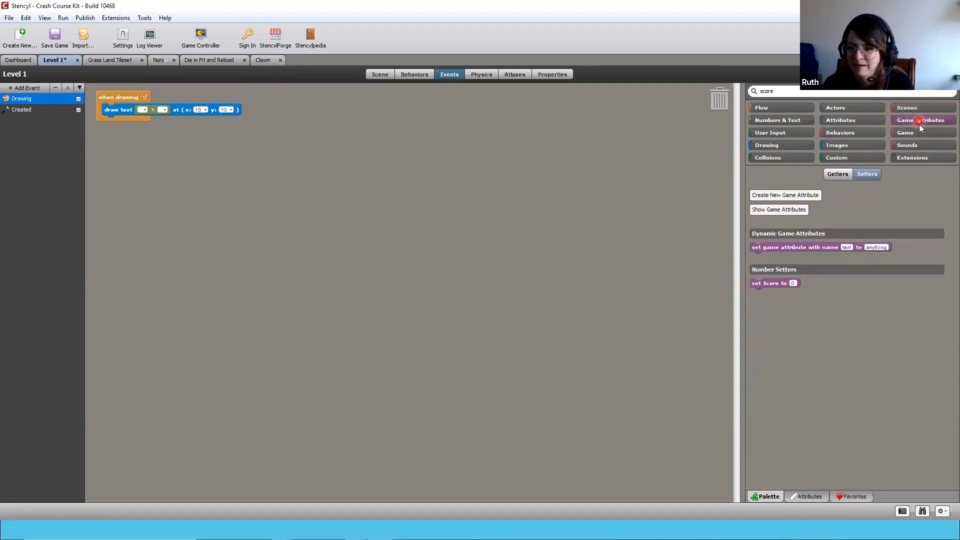
{"action": "left_click", "coordinate": [806, 497]}
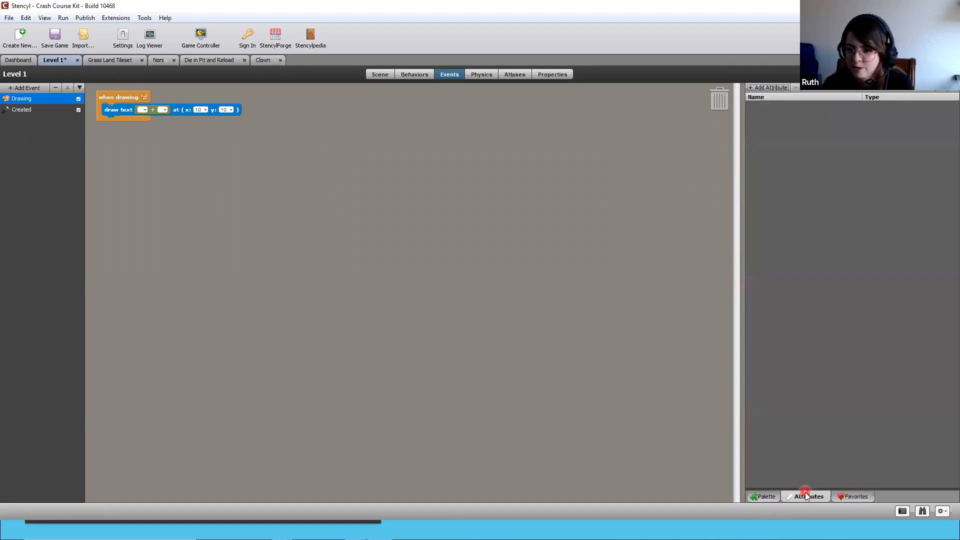
{"action": "left_click", "coordinate": [854, 495]}
{"action": "left_click", "coordinate": [762, 497]}
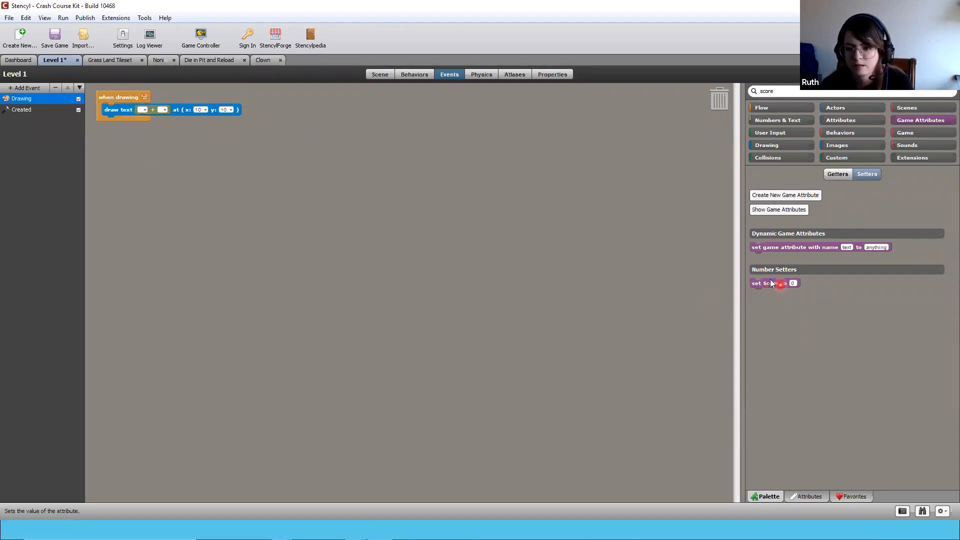
Browse the block categories offered for the addition's first operand in the draw text block, looking for the Score value
{"action": "left_click", "coordinate": [147, 107]}
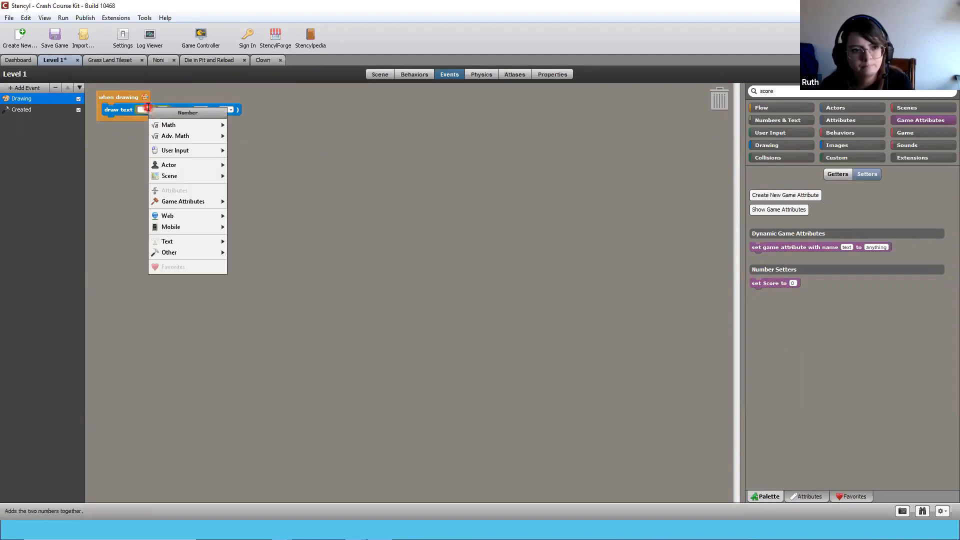
{"action": "left_click", "coordinate": [143, 108]}
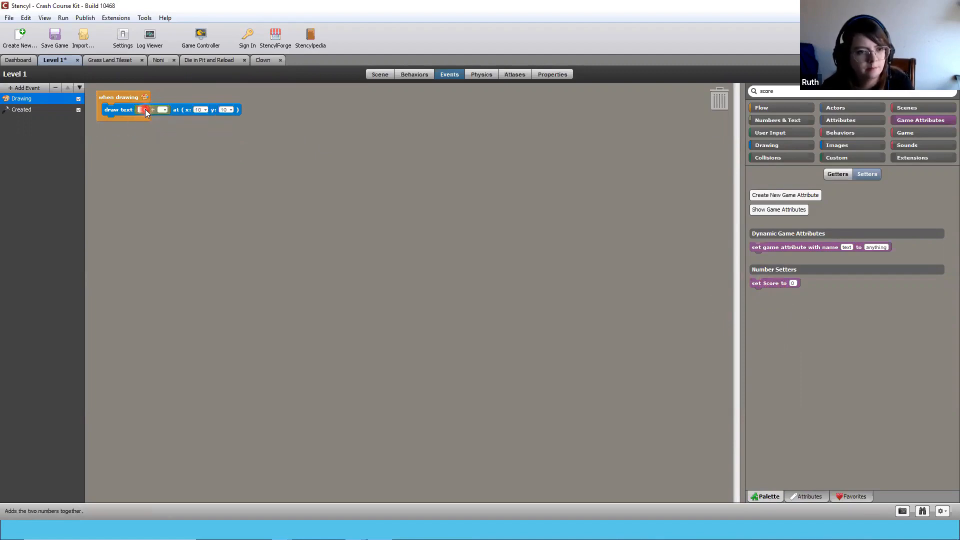
{"action": "left_click", "coordinate": [145, 110]}
{"action": "left_click", "coordinate": [176, 247]}
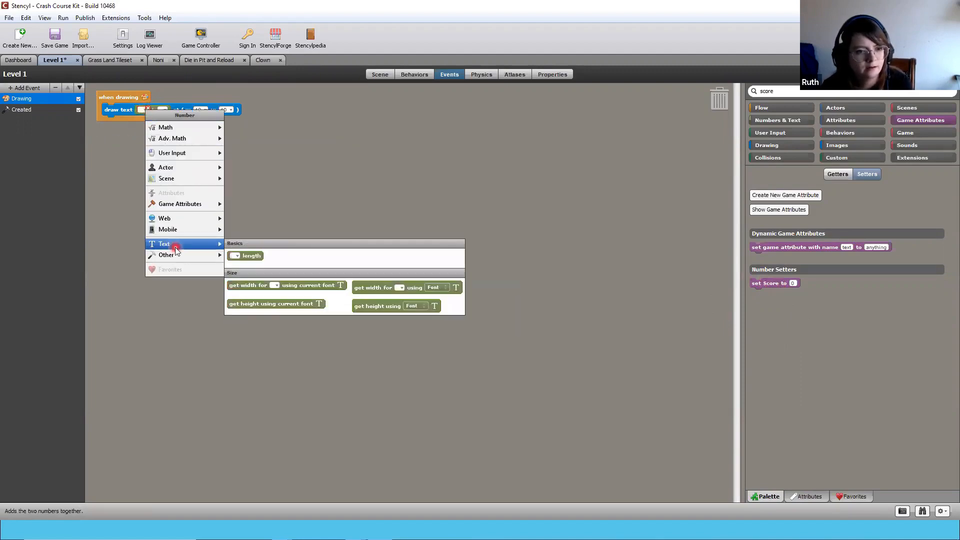
{"action": "left_click", "coordinate": [181, 255]}
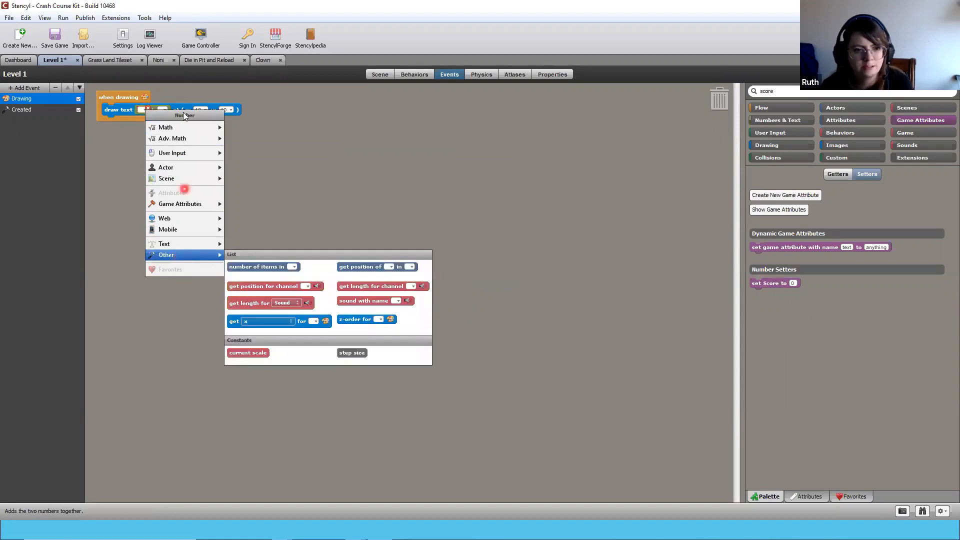
{"action": "left_click", "coordinate": [184, 128]}
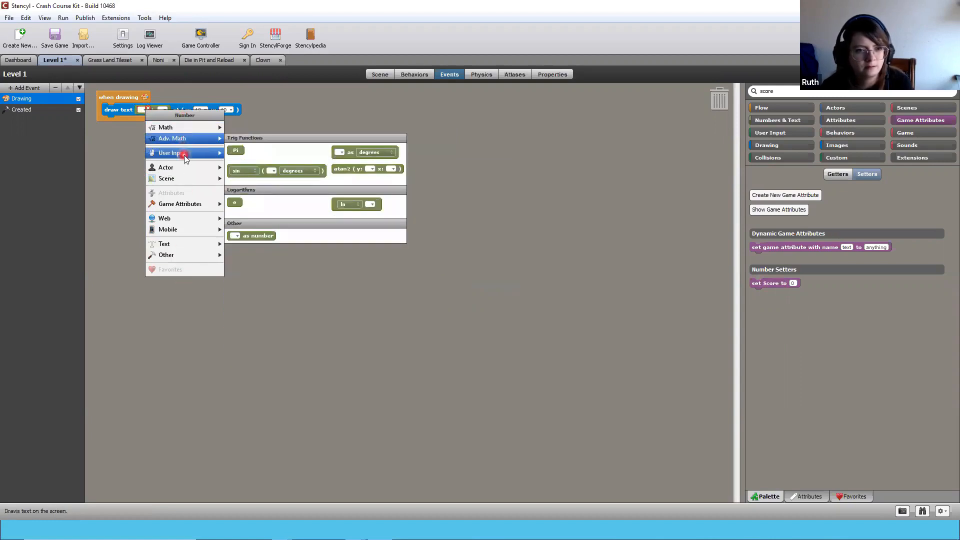
{"action": "left_click", "coordinate": [179, 154]}
{"action": "left_click", "coordinate": [185, 169]}
{"action": "left_click", "coordinate": [184, 179]}
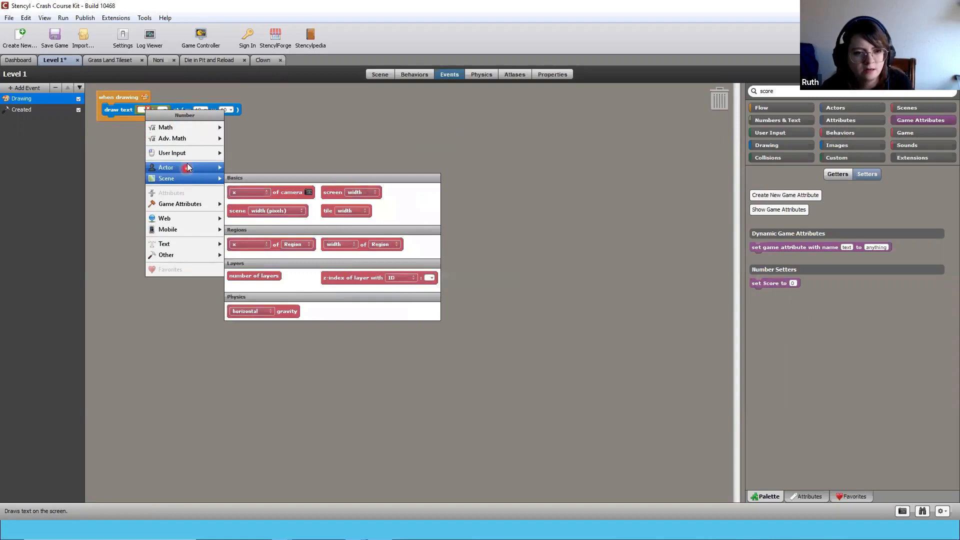
{"action": "left_click", "coordinate": [185, 168]}
{"action": "left_click", "coordinate": [189, 203]}
{"action": "left_click", "coordinate": [187, 184]}
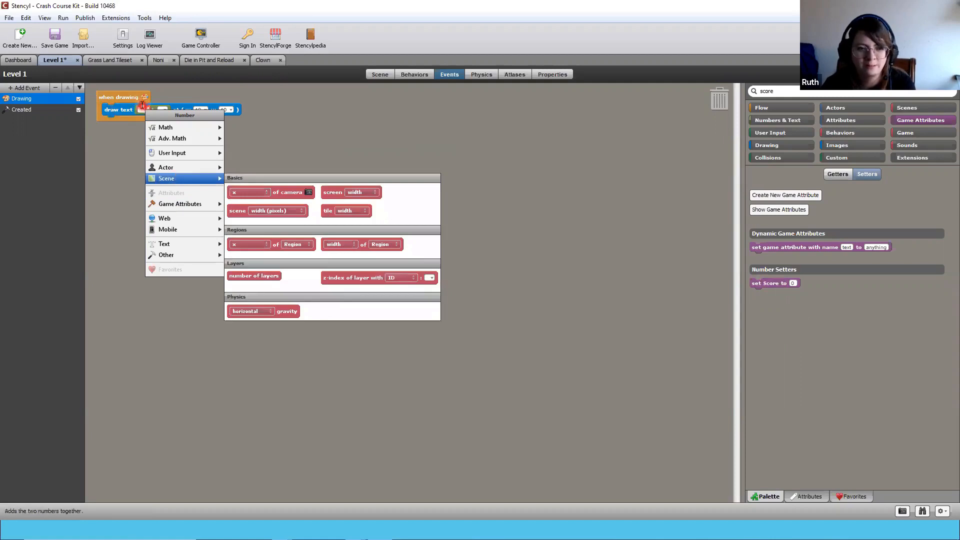
Insert the Score game attribute into the draw text addition and place it as the second operand
{"action": "mouse_move", "coordinate": [187, 206]}
{"action": "left_click", "coordinate": [238, 206]}
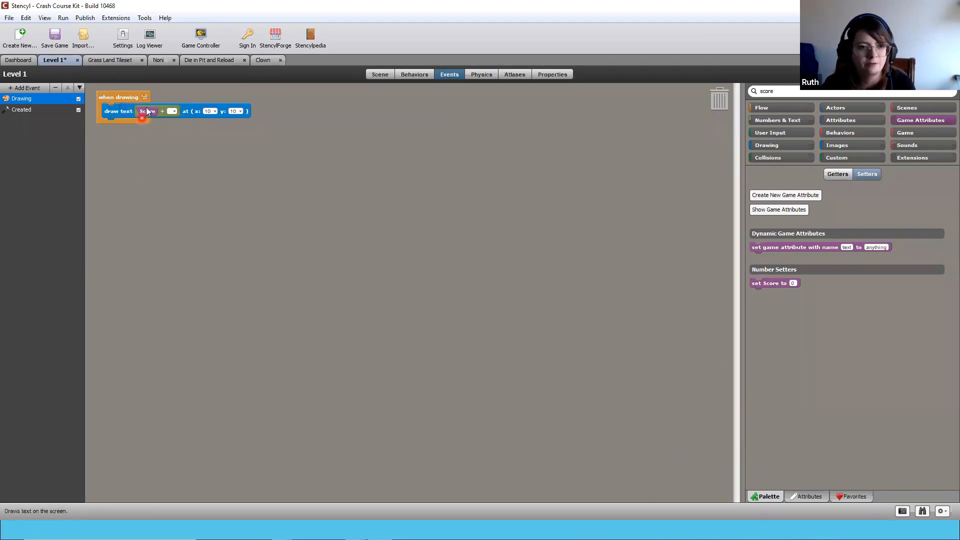
{"action": "left_click_drag", "start_coordinate": [148, 110], "coordinate": [170, 110]}
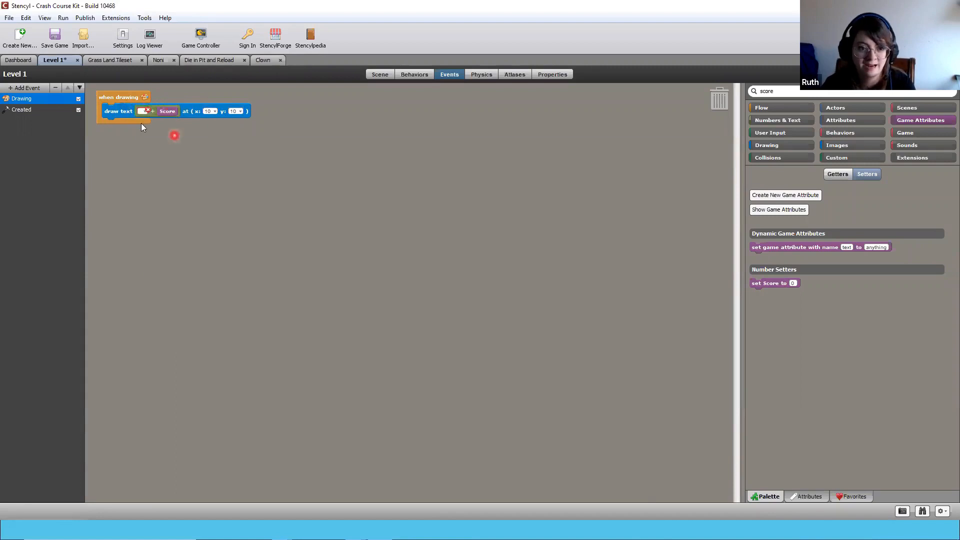
Try entering "Score" as the addition's first operand, saving and test-running the game
{"action": "left_click", "coordinate": [144, 111]}
{"action": "mouse_move", "coordinate": [207, 224]}
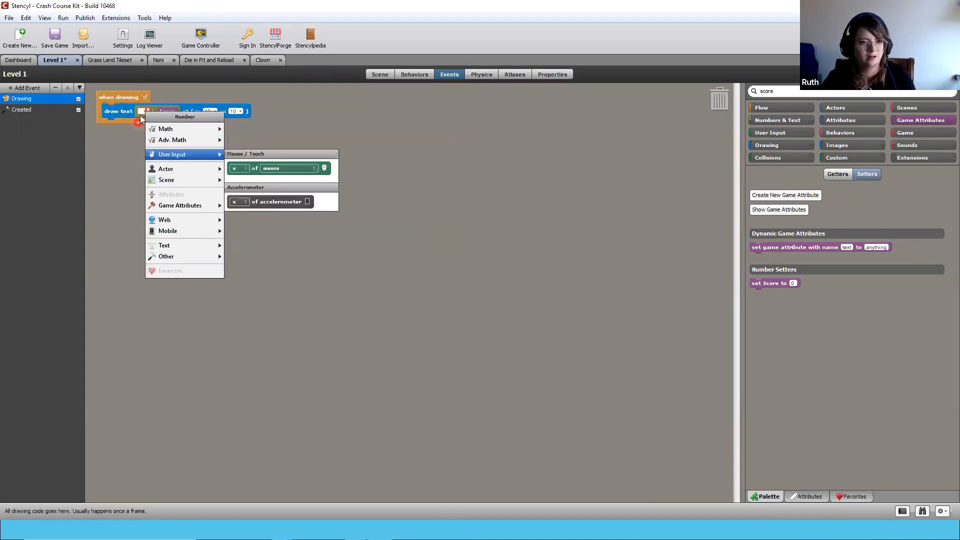
{"action": "mouse_move", "coordinate": [166, 250]}
{"action": "left_click", "coordinate": [120, 134]}
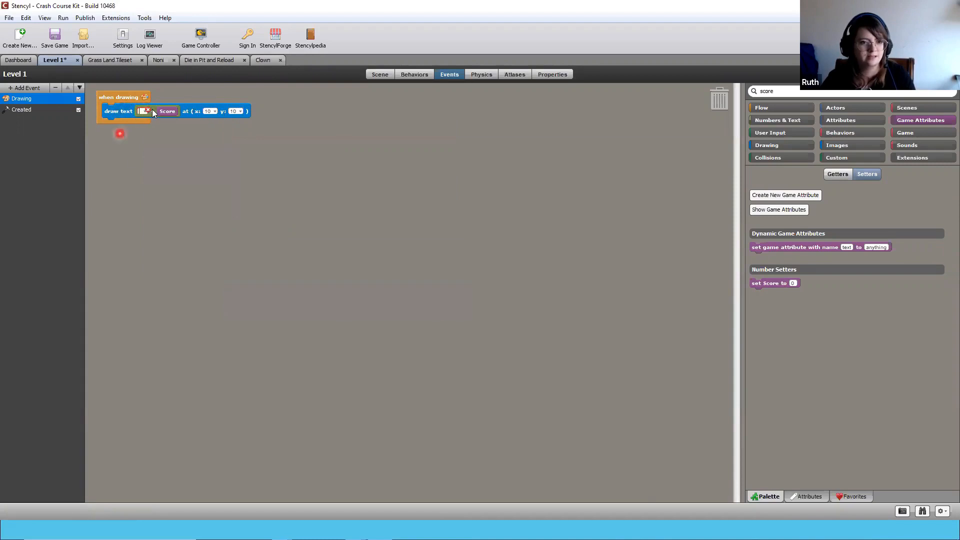
{"action": "type", "text": "Score"}
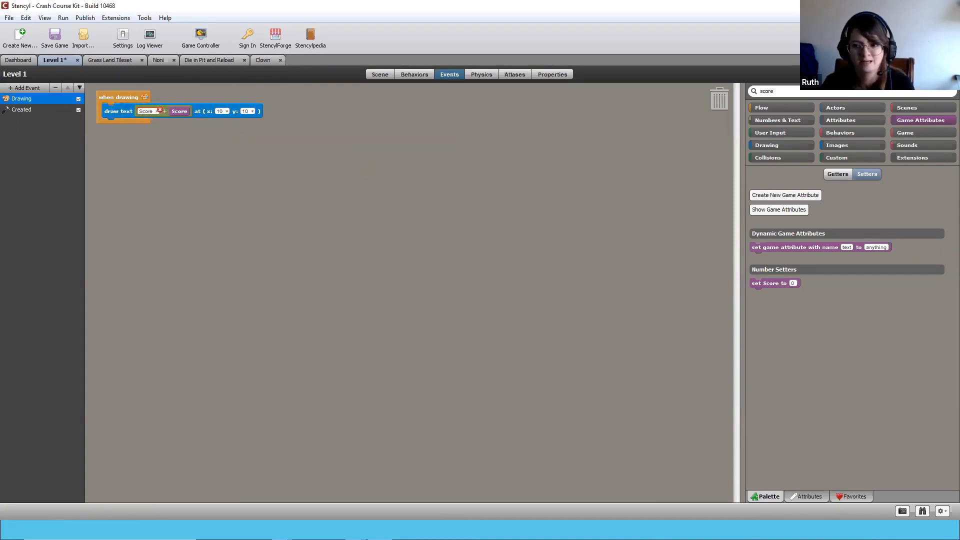
{"action": "key", "text": "ctrl+s"}
{"action": "left_click", "coordinate": [413, 240]}
{"action": "left_click", "coordinate": [349, 278]}
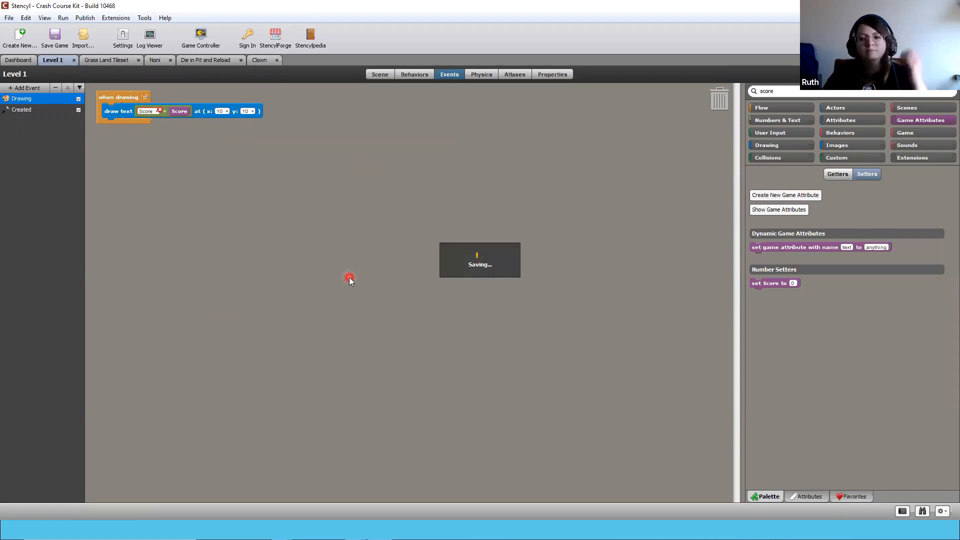
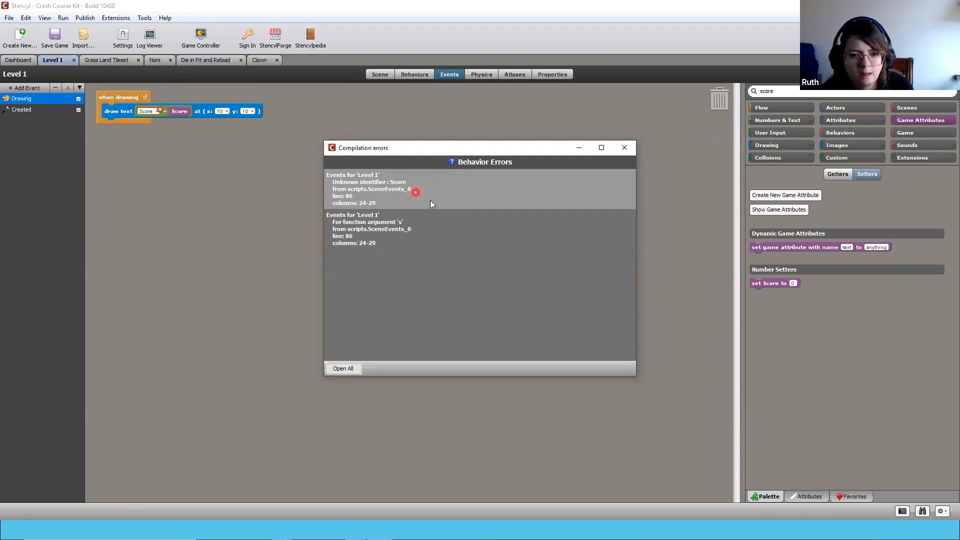
{"action": "left_click", "coordinate": [621, 148]}
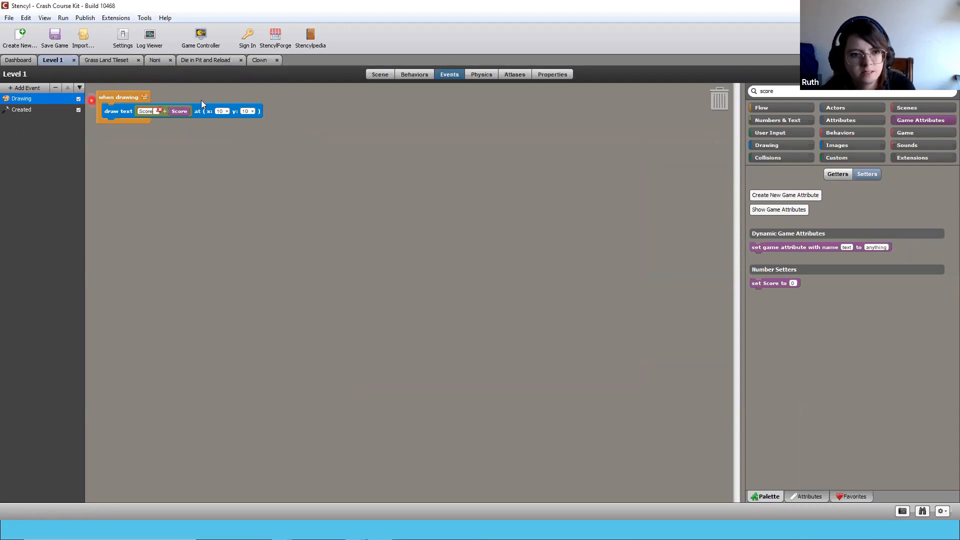
Look through the first operand's Text options and the Drawing blocks for a way to add a text label
{"action": "left_click", "coordinate": [159, 111]}
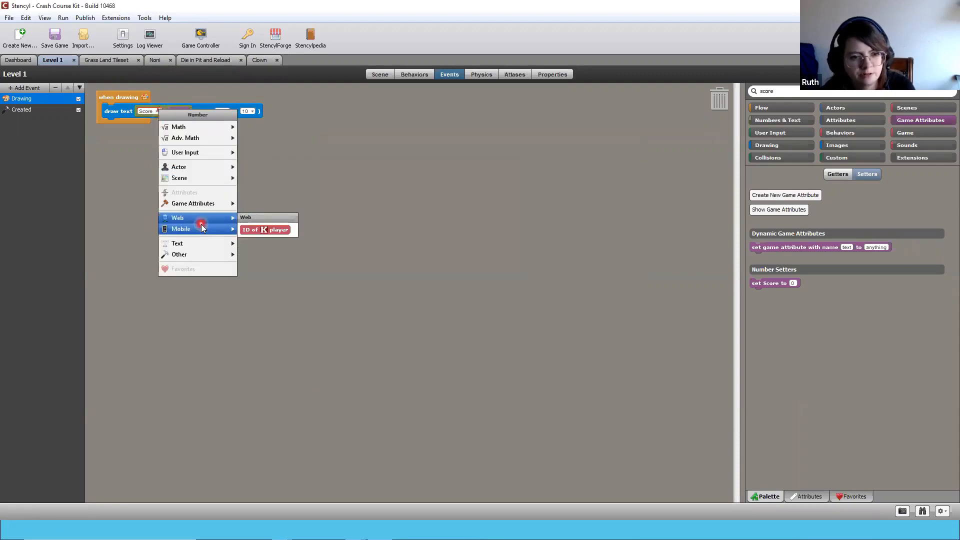
{"action": "mouse_move", "coordinate": [215, 243]}
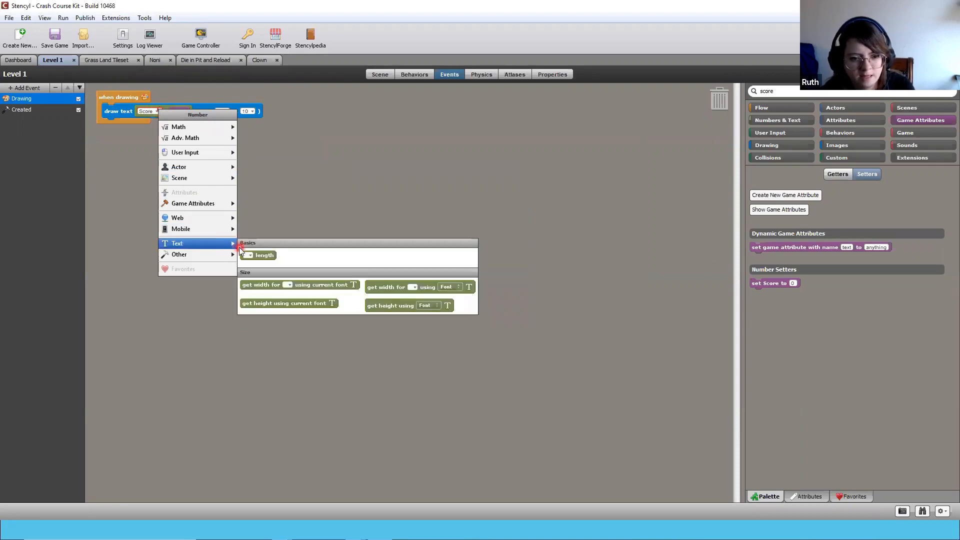
{"action": "left_click", "coordinate": [795, 145]}
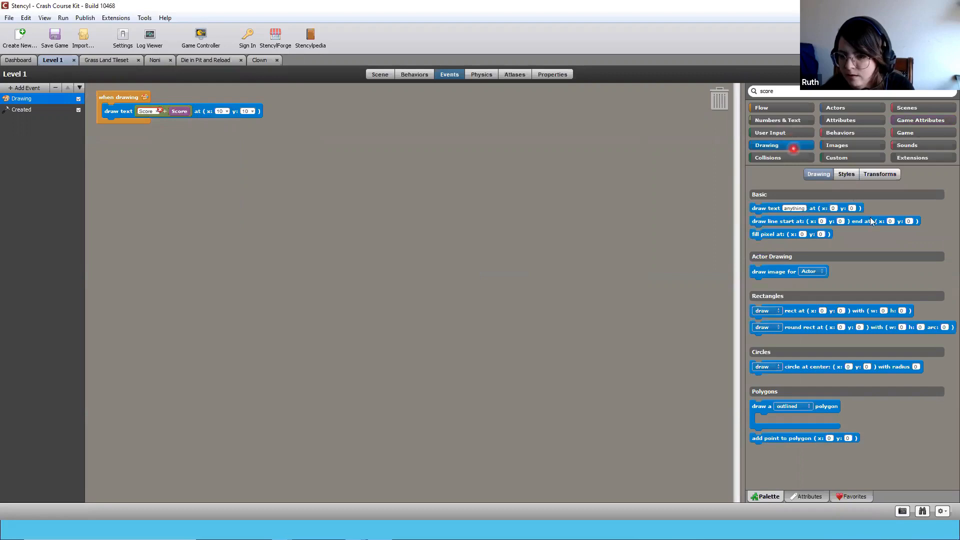
{"action": "left_click", "coordinate": [899, 284]}
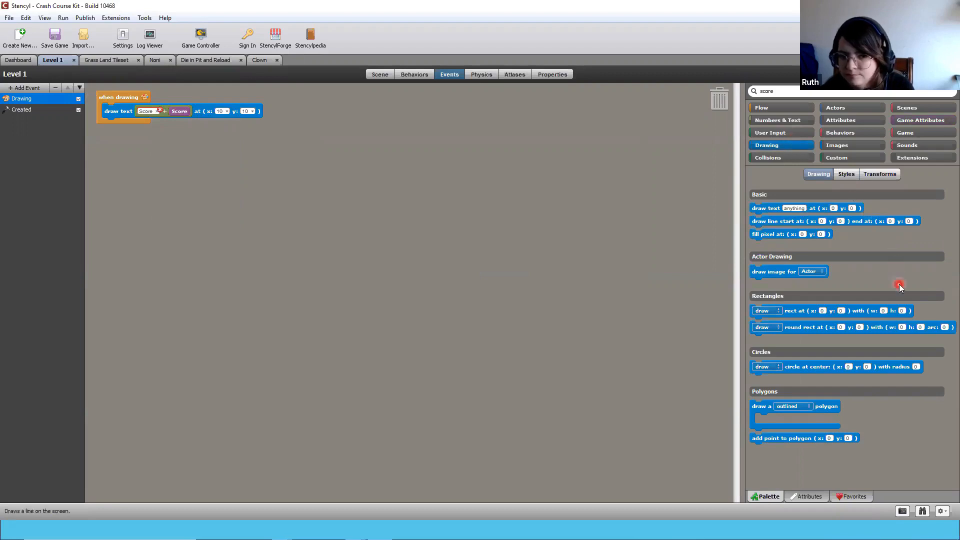
{"action": "left_click", "coordinate": [95, 167]}
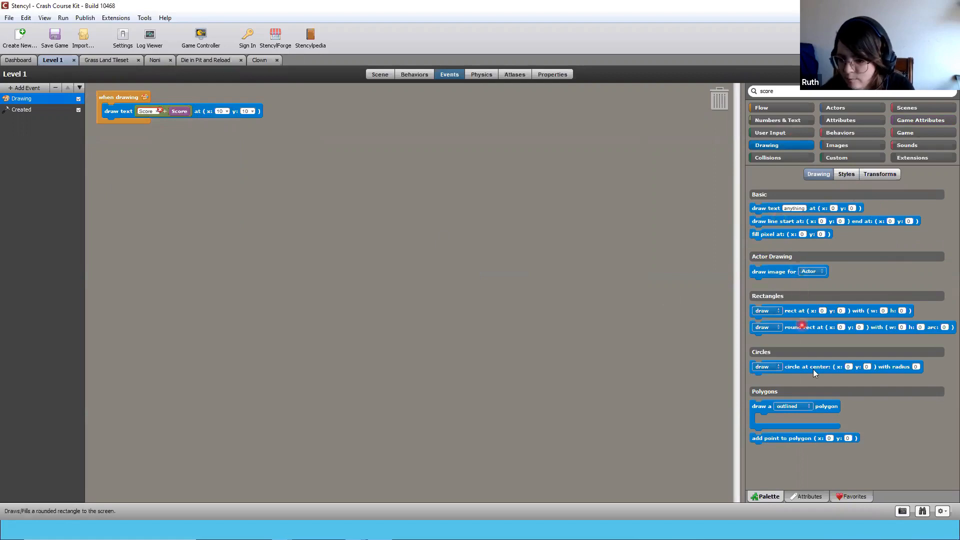
Try the text length block in the addition's first operand, checking the basic text blocks it accepts
{"action": "left_click", "coordinate": [157, 117]}
{"action": "left_click", "coordinate": [199, 248]}
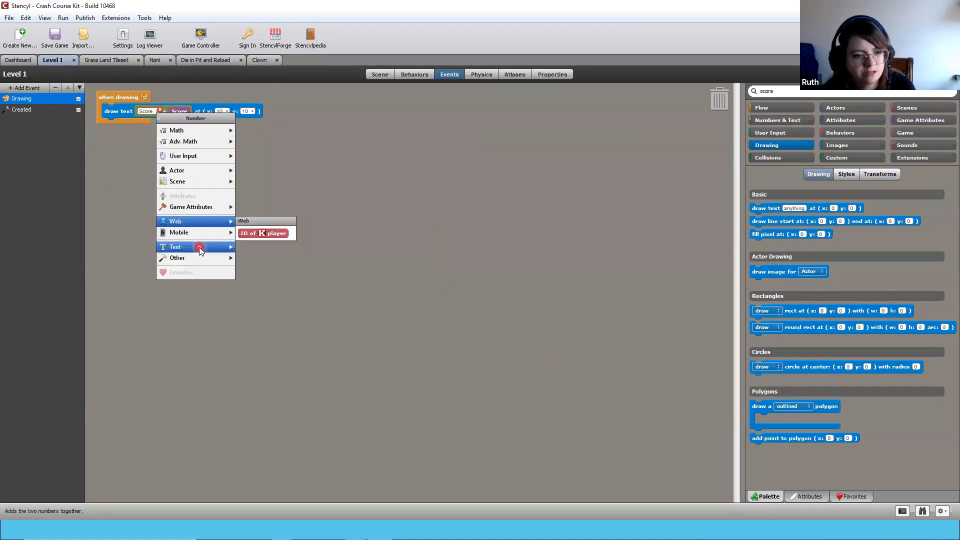
{"action": "left_click", "coordinate": [246, 259]}
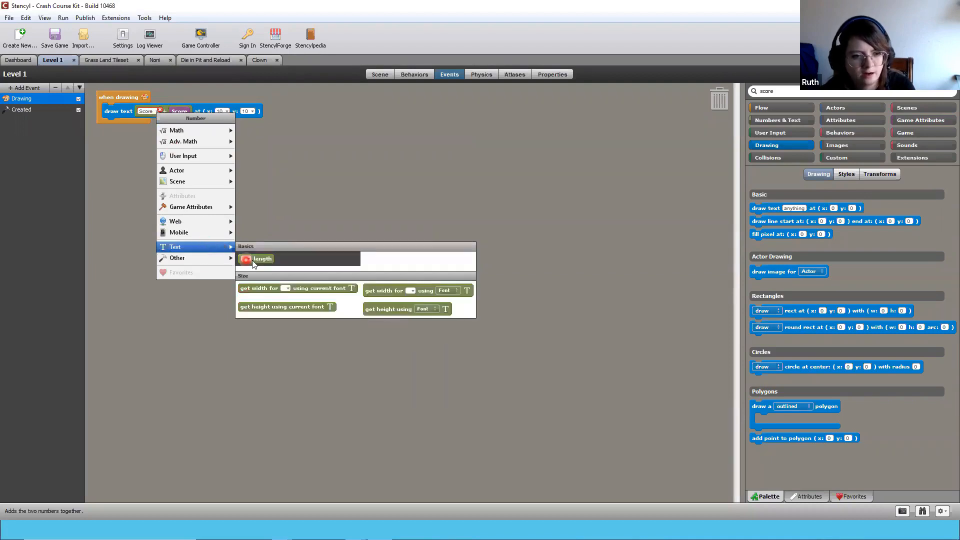
{"action": "left_click", "coordinate": [146, 109]}
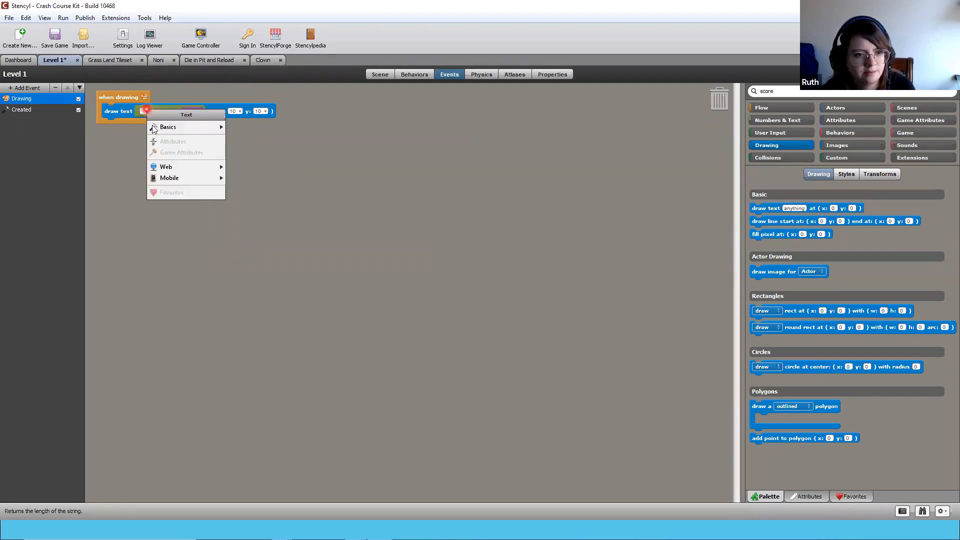
{"action": "left_click", "coordinate": [153, 128]}
{"action": "left_click", "coordinate": [186, 127]}
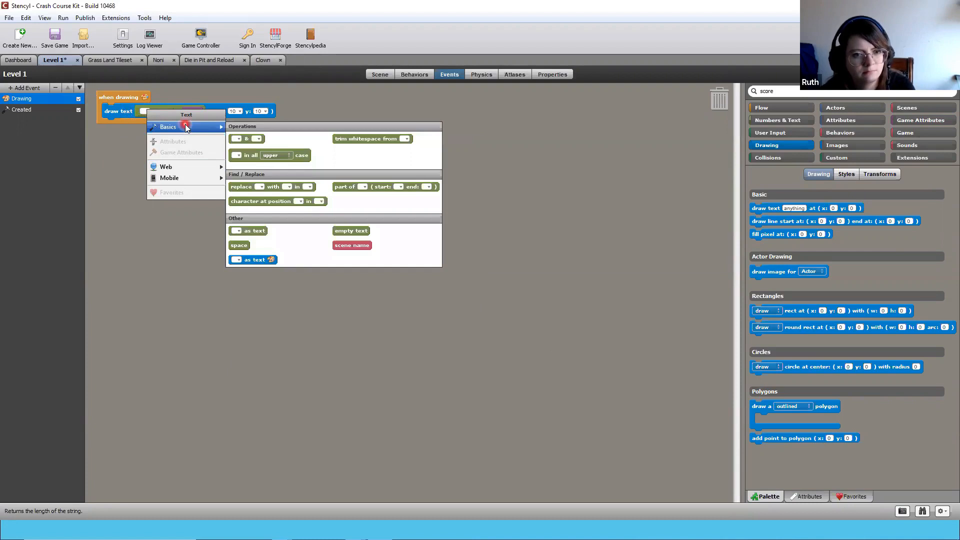
{"action": "left_click", "coordinate": [122, 218]}
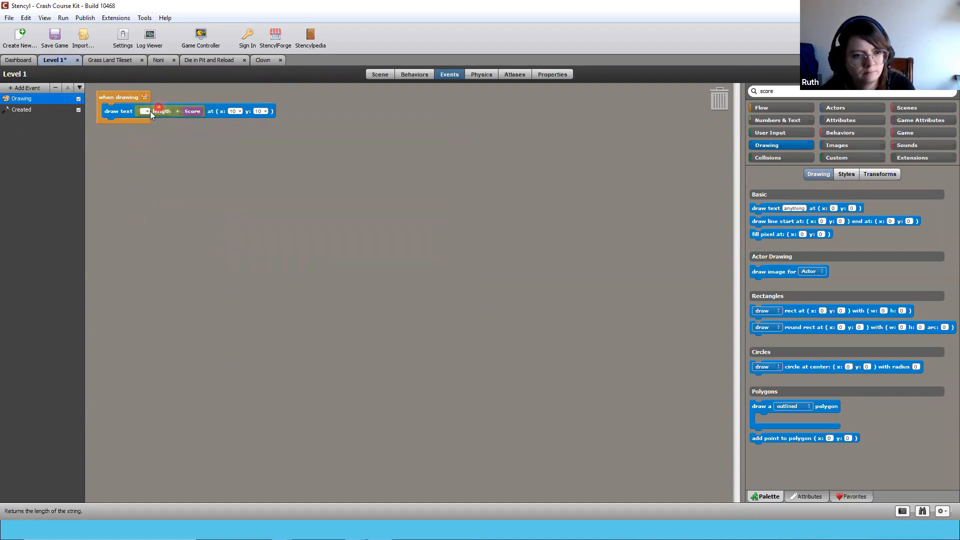
{"action": "mouse_move", "coordinate": [161, 112]}
{"action": "left_mouse_down"}
{"action": "mouse_move", "coordinate": [240, 201]}
{"action": "mouse_move", "coordinate": [743, 91]}
{"action": "left_mouse_up"}
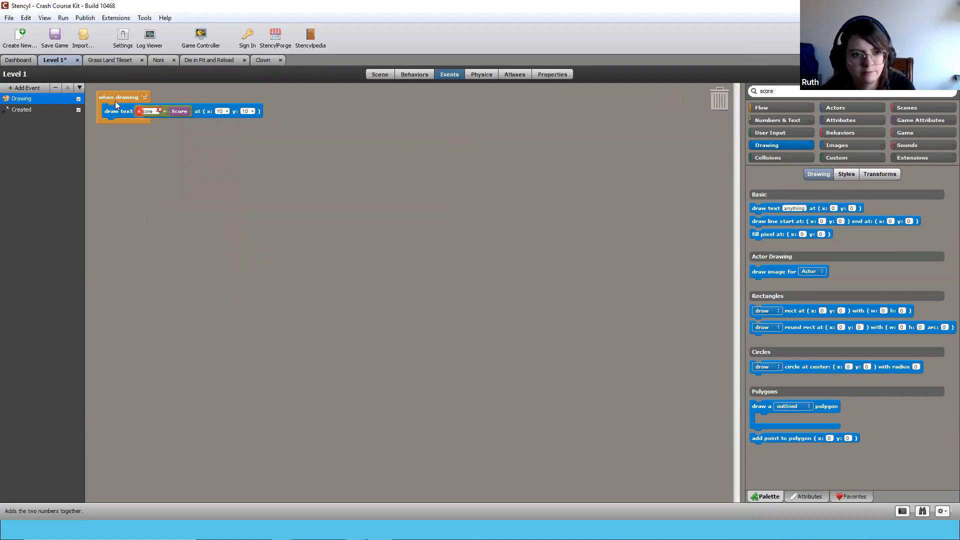
Replace the "Score" text in the addition's first operand with 10 and save the game
{"action": "left_click", "coordinate": [160, 116]}
{"action": "left_click", "coordinate": [148, 110]}
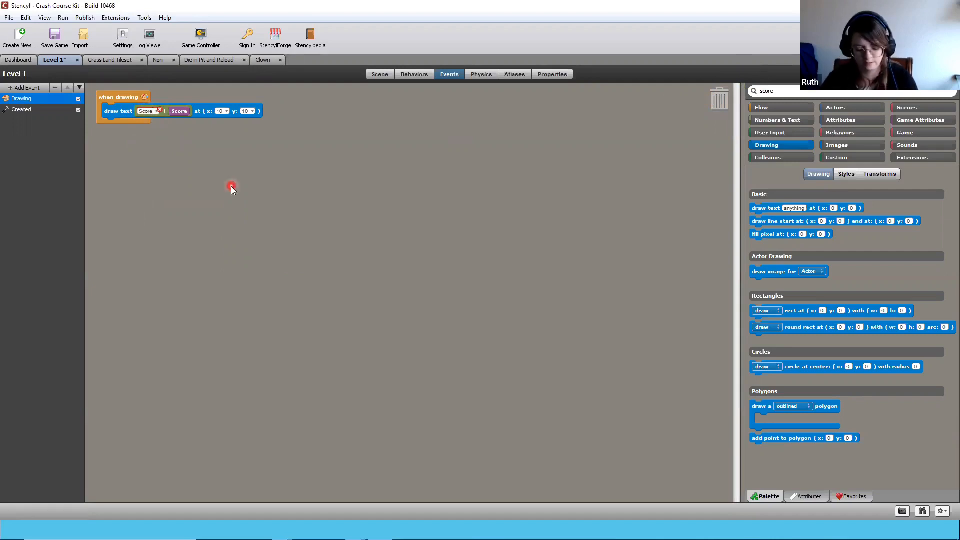
{"action": "key", "text": "BackSpace"}
{"action": "key", "text": "BackSpace"}
{"action": "key", "text": "BackSpace"}
{"action": "key", "text": "BackSpace"}
{"action": "key", "text": "BackSpace"}
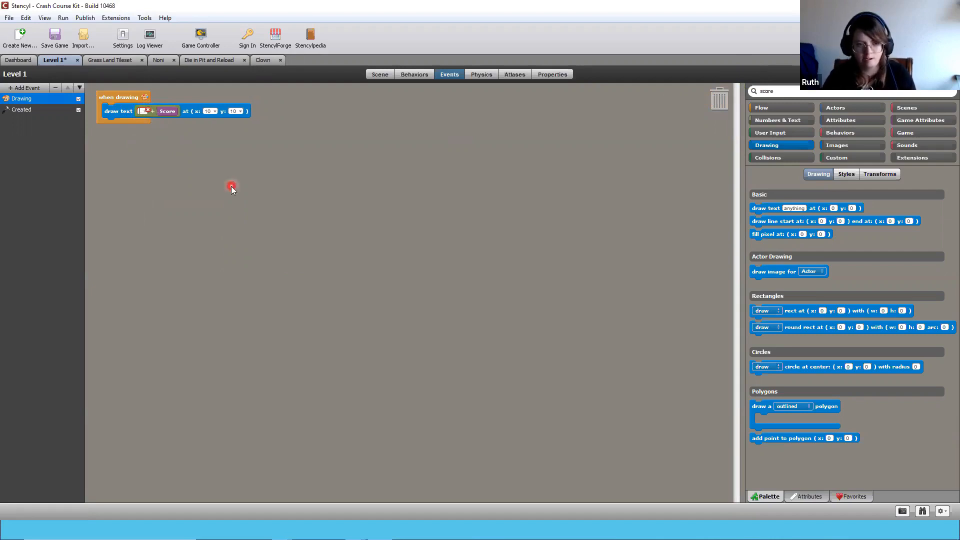
{"action": "type", "text": "10"}
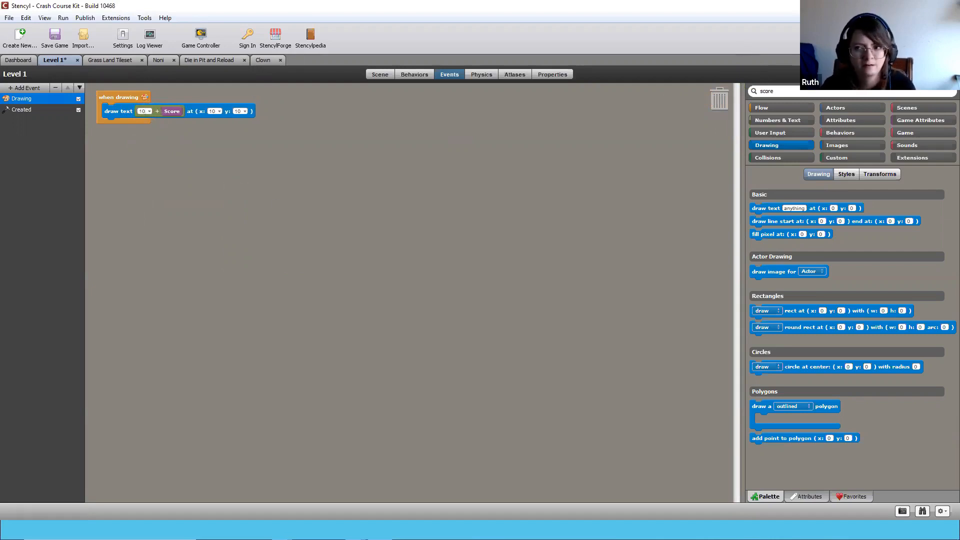
{"action": "key", "text": "ctrl+s"}
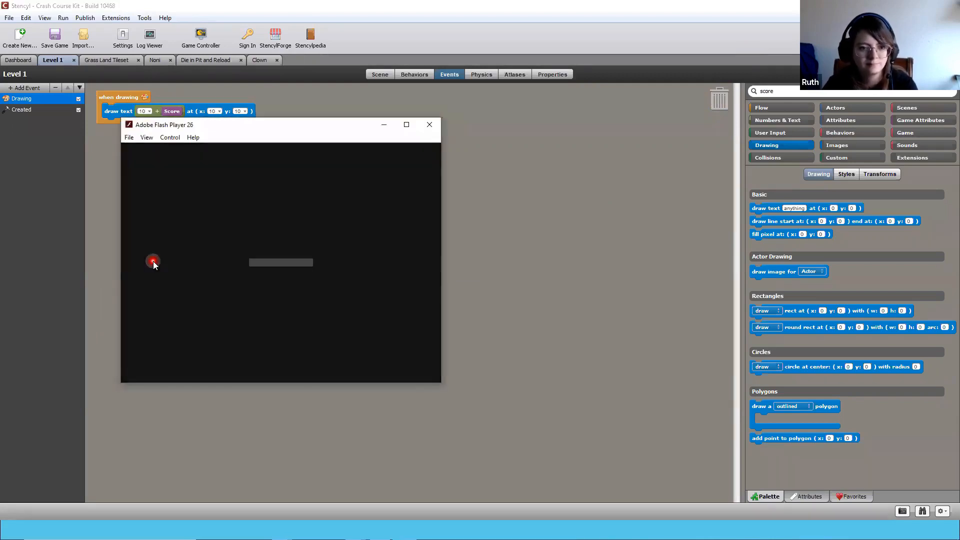
Play-test Level 1 by running and jumping with the character to check the score display, and close the game
{"action": "key", "text": "Right"}
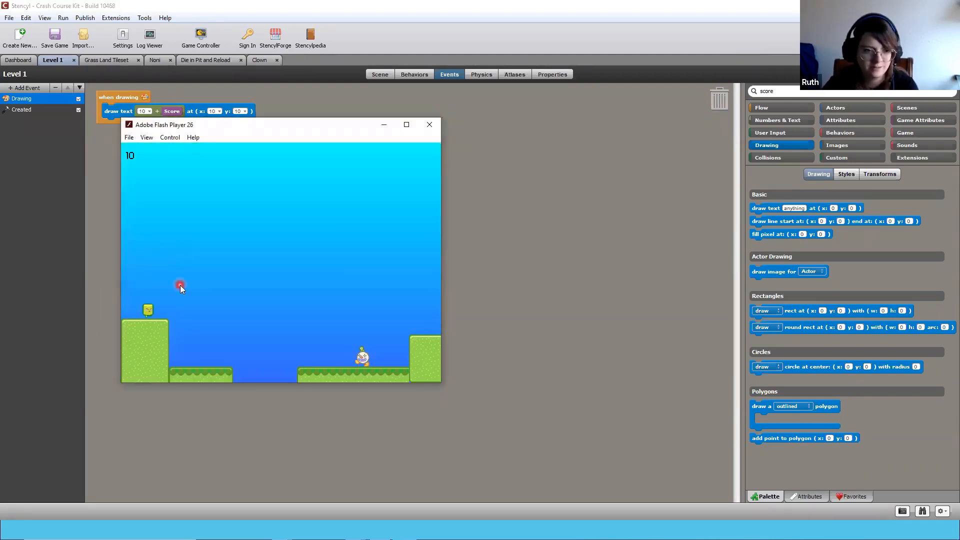
{"action": "key", "text": "Right"}
{"action": "key", "text": "Up"}
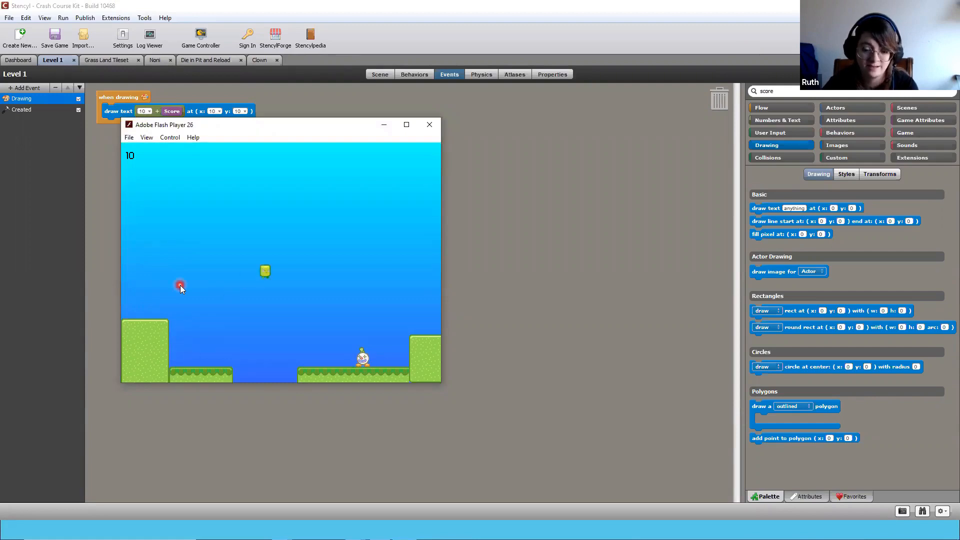
{"action": "key", "text": "Right"}
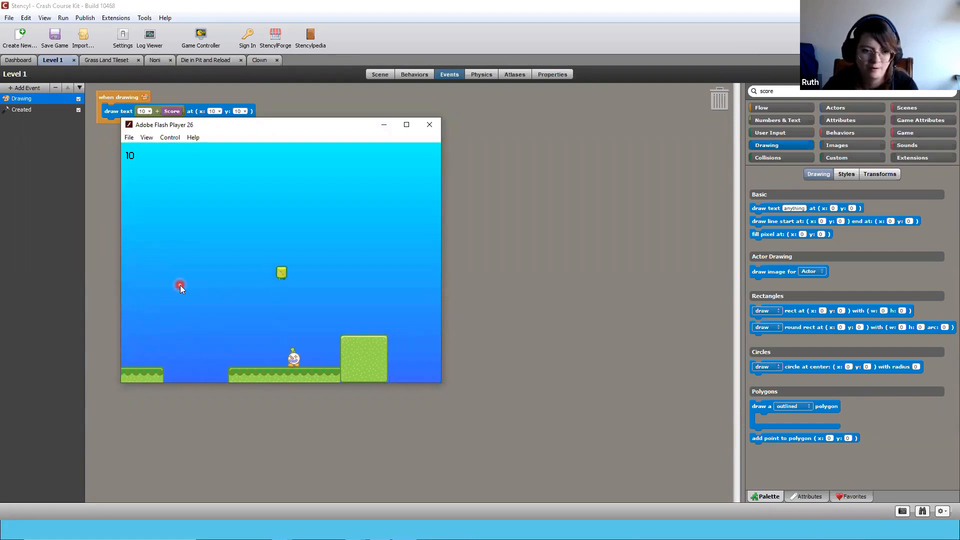
{"action": "key", "text": "Up"}
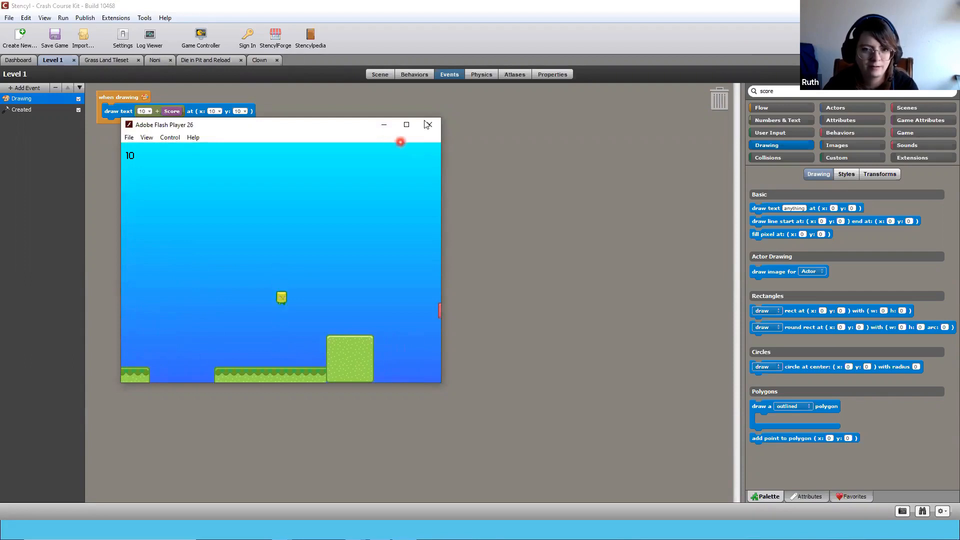
{"action": "left_click", "coordinate": [429, 124]}
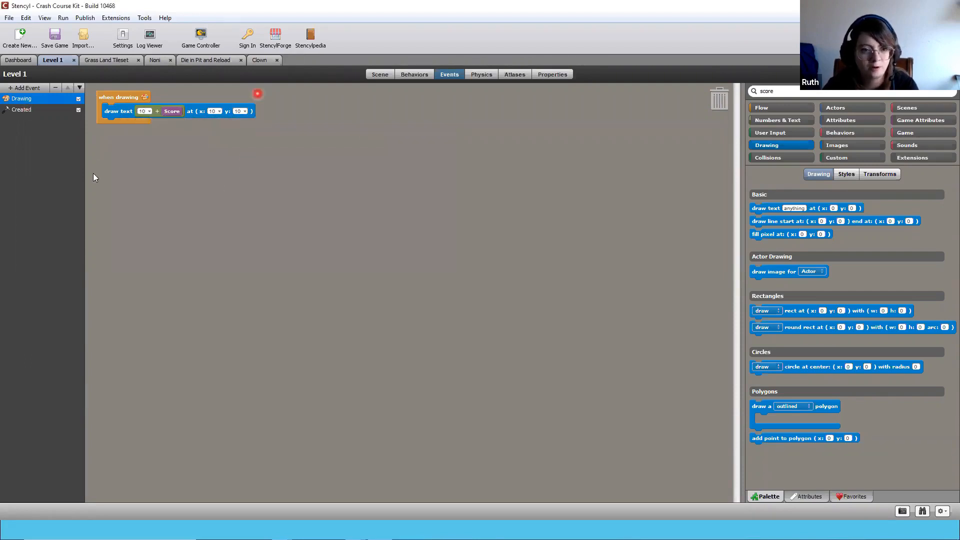
Open the events of the Clown actor type
{"action": "left_click", "coordinate": [259, 61]}
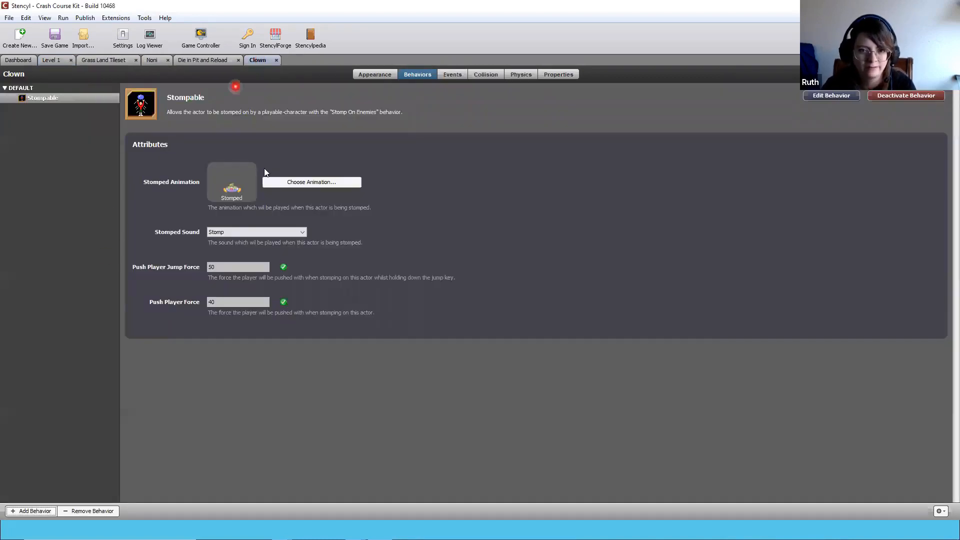
{"action": "left_click", "coordinate": [448, 76]}
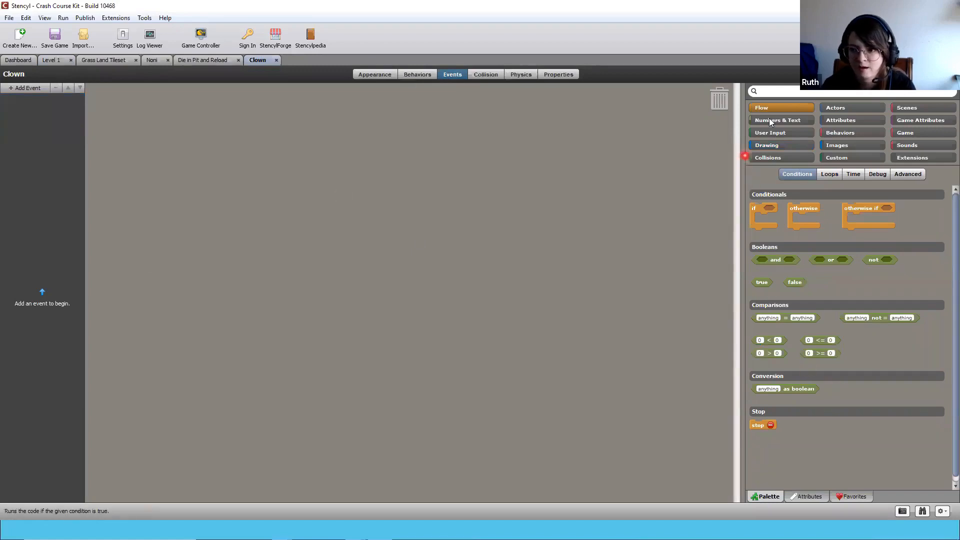
Try a specific-actor collision event for the Clown, moving its block around the workspace and removing the event
{"action": "left_click", "coordinate": [40, 89]}
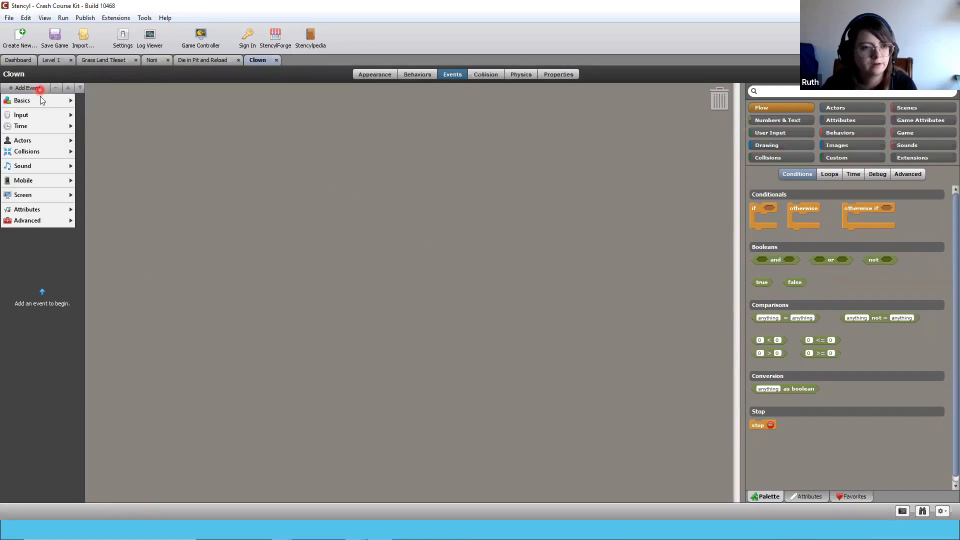
{"action": "mouse_move", "coordinate": [41, 100]}
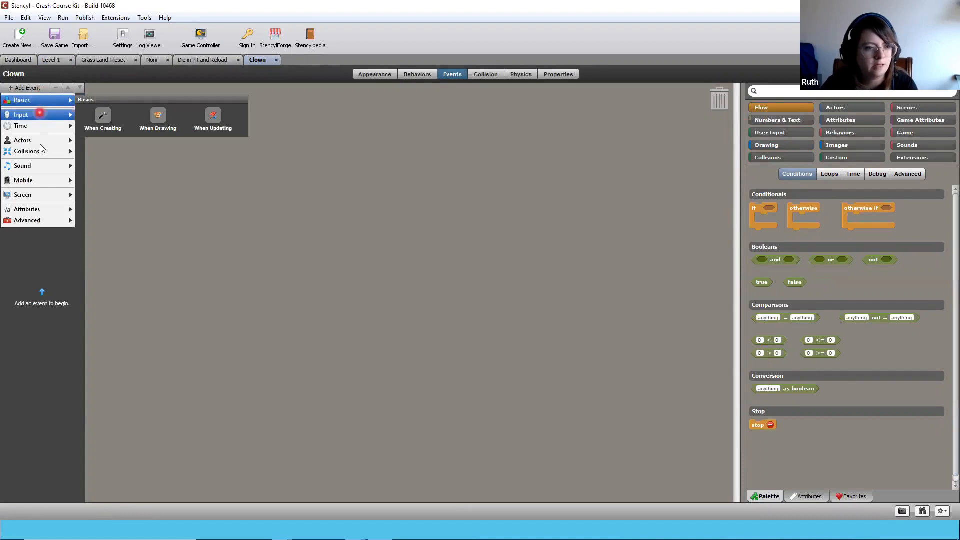
{"action": "mouse_move", "coordinate": [41, 142]}
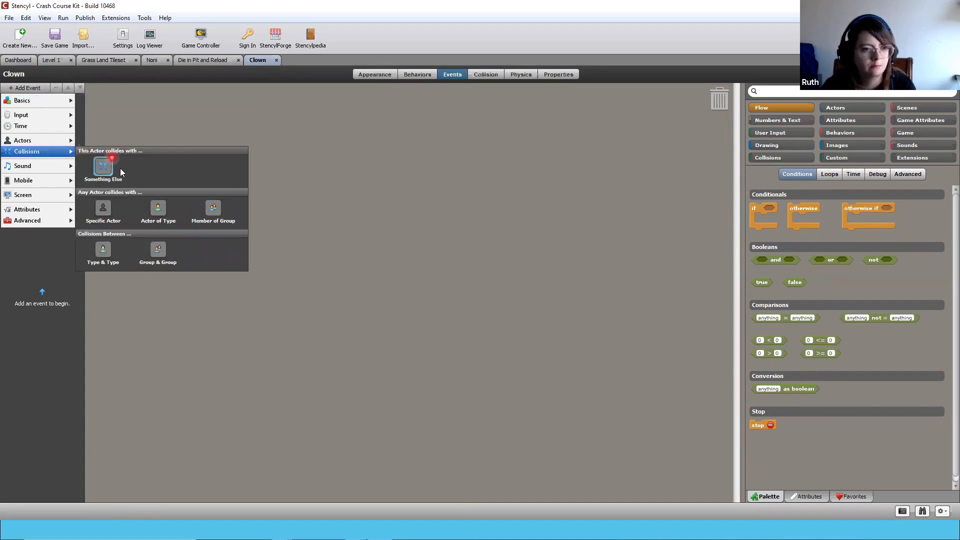
{"action": "left_click", "coordinate": [119, 221]}
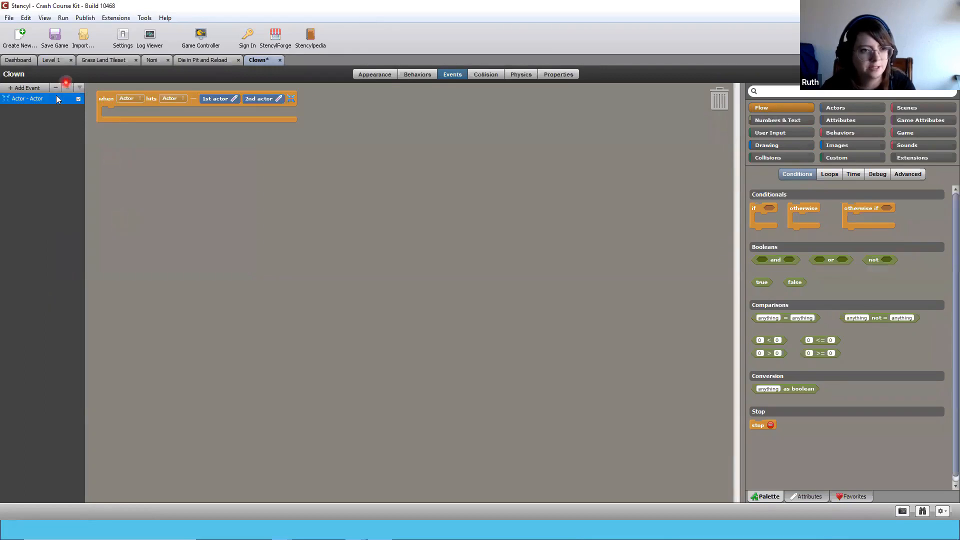
{"action": "left_click_drag", "start_coordinate": [202, 104], "coordinate": [540, 225]}
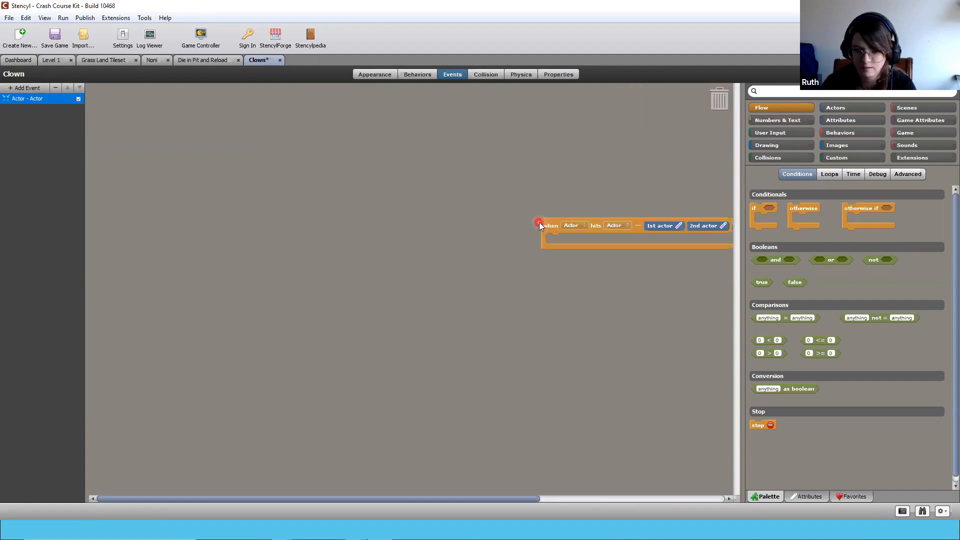
{"action": "right_click", "coordinate": [544, 217]}
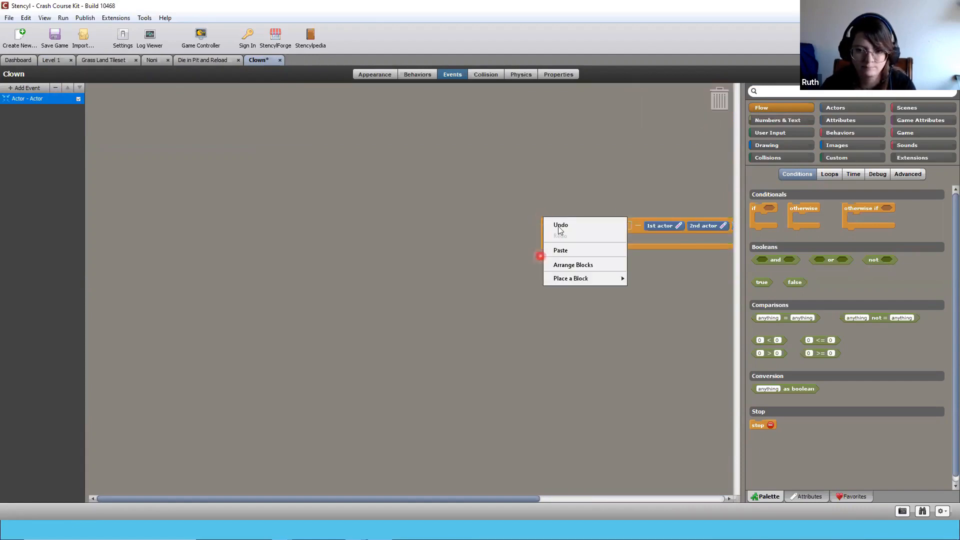
{"action": "left_click", "coordinate": [540, 257]}
{"action": "left_click_drag", "start_coordinate": [542, 231], "coordinate": [1, 219]}
{"action": "left_click", "coordinate": [46, 117]}
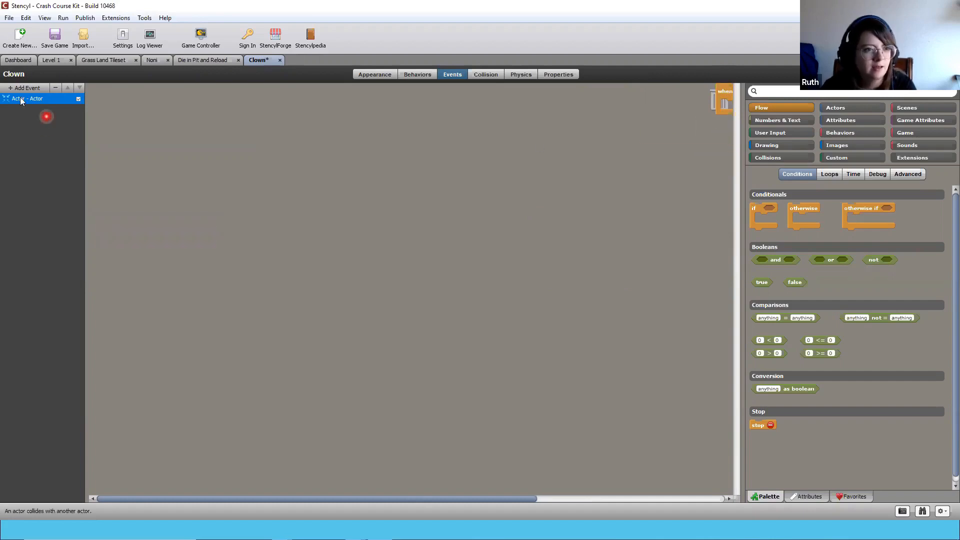
{"action": "left_click", "coordinate": [55, 89]}
{"action": "left_click", "coordinate": [541, 289]}
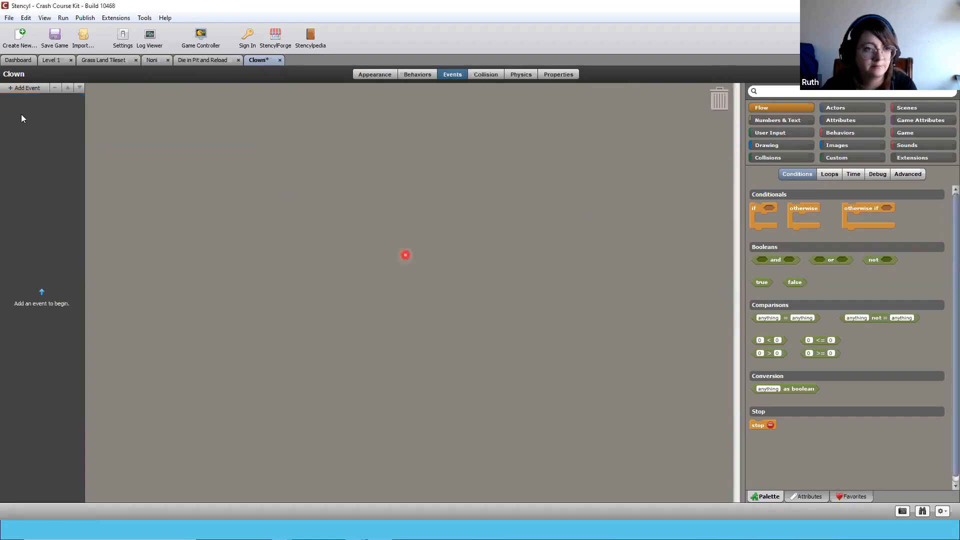
Add a Member of Group collision event to the Clown and set its actor group to Players
{"action": "left_click", "coordinate": [19, 88]}
{"action": "mouse_move", "coordinate": [17, 105]}
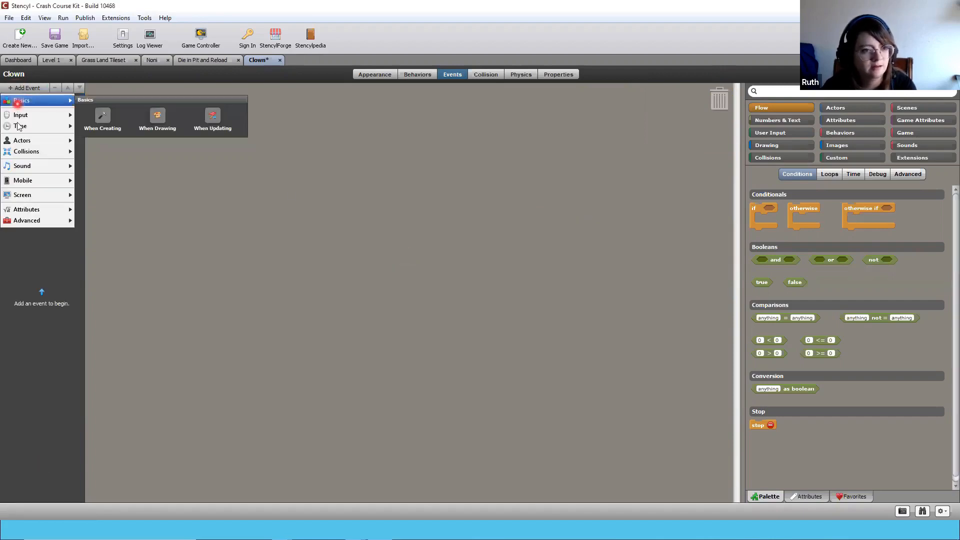
{"action": "mouse_move", "coordinate": [18, 152]}
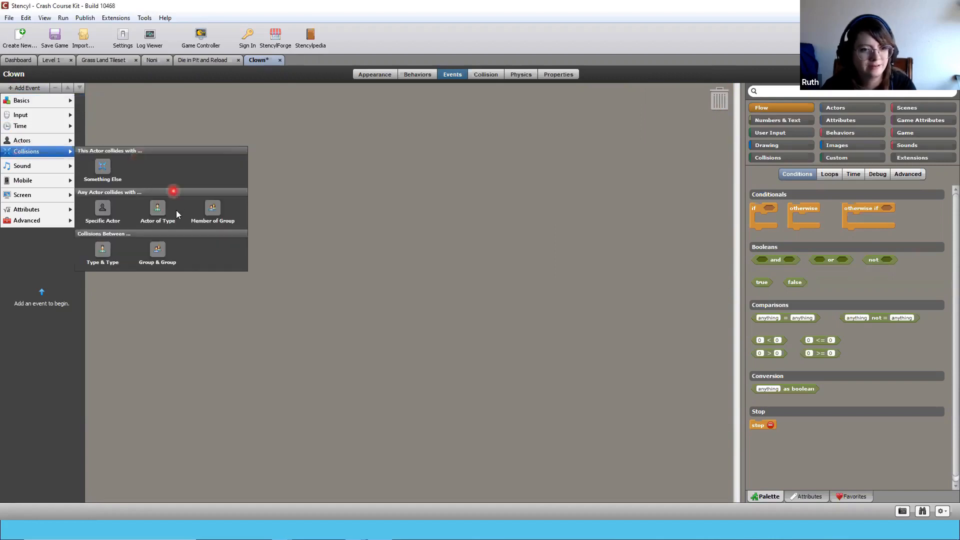
{"action": "left_click", "coordinate": [213, 209]}
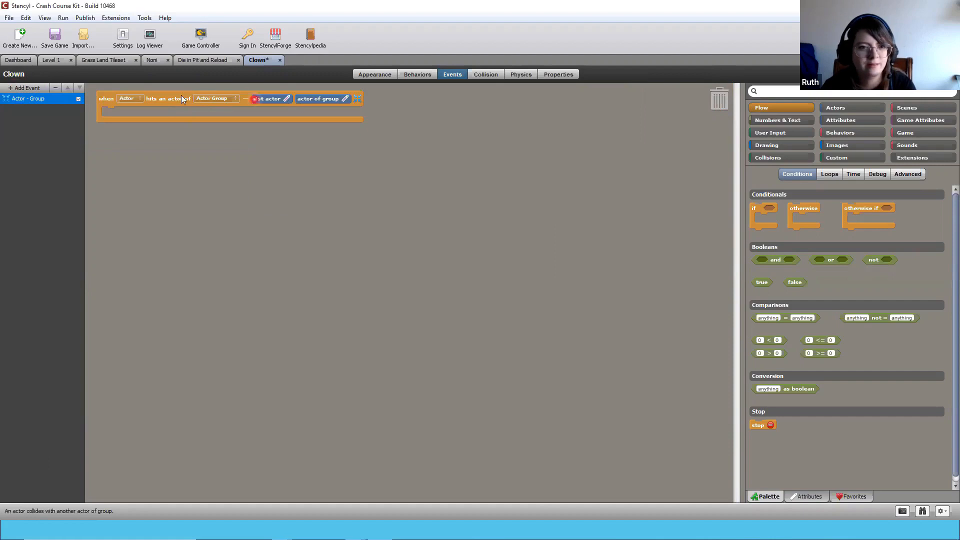
{"action": "left_click", "coordinate": [207, 99]}
{"action": "left_click", "coordinate": [206, 99]}
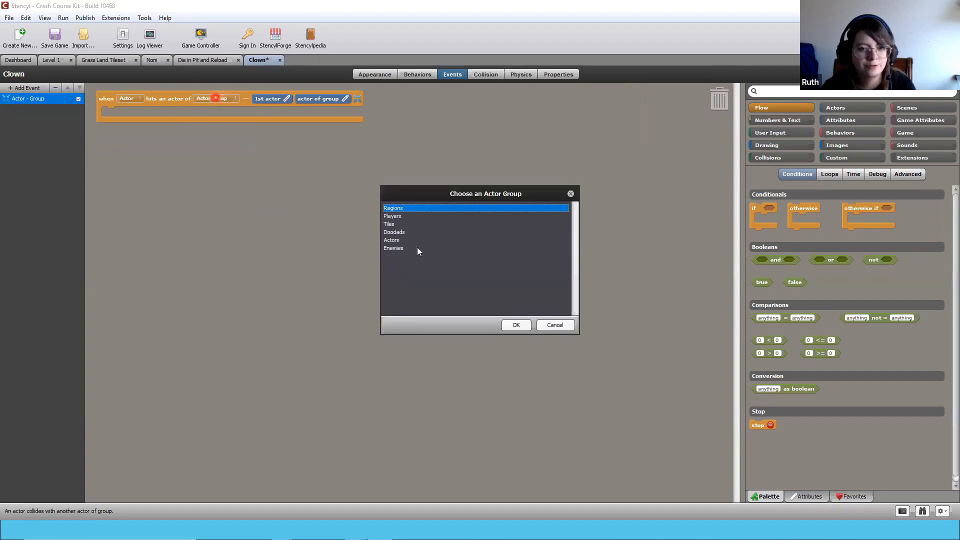
{"action": "left_click", "coordinate": [400, 217]}
{"action": "left_click", "coordinate": [516, 325]}
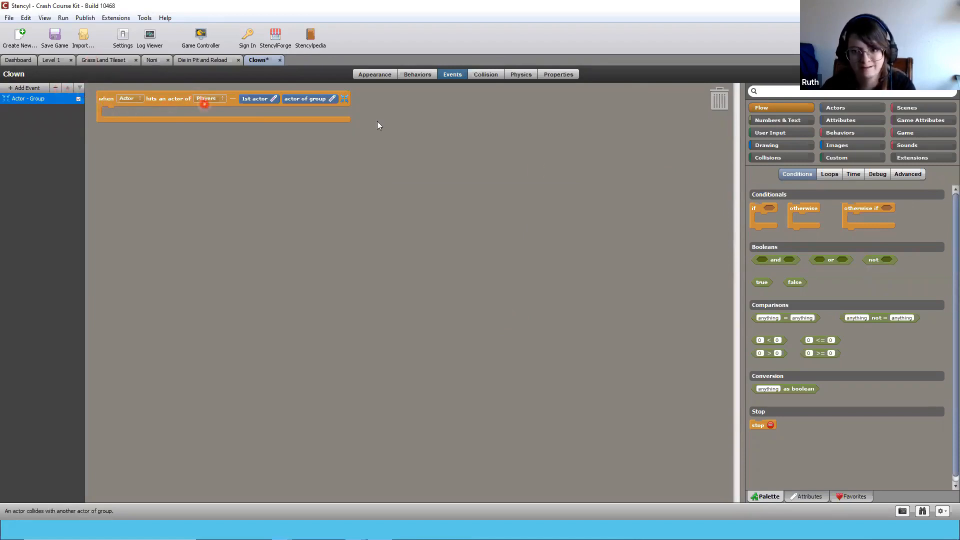
Place the Score game attribute's setter block inside the Clown's collision event with the Players group
{"action": "left_click", "coordinate": [799, 123]}
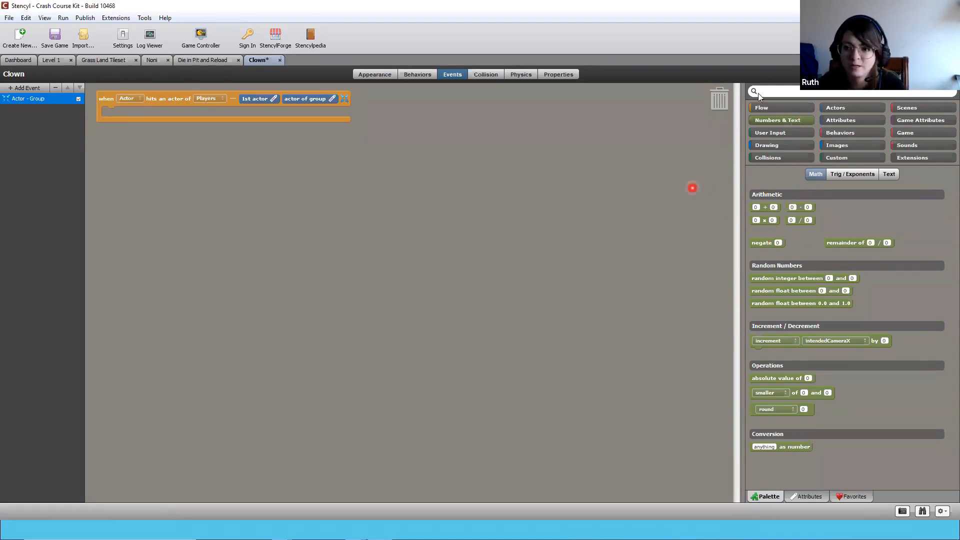
{"action": "left_click", "coordinate": [758, 207]}
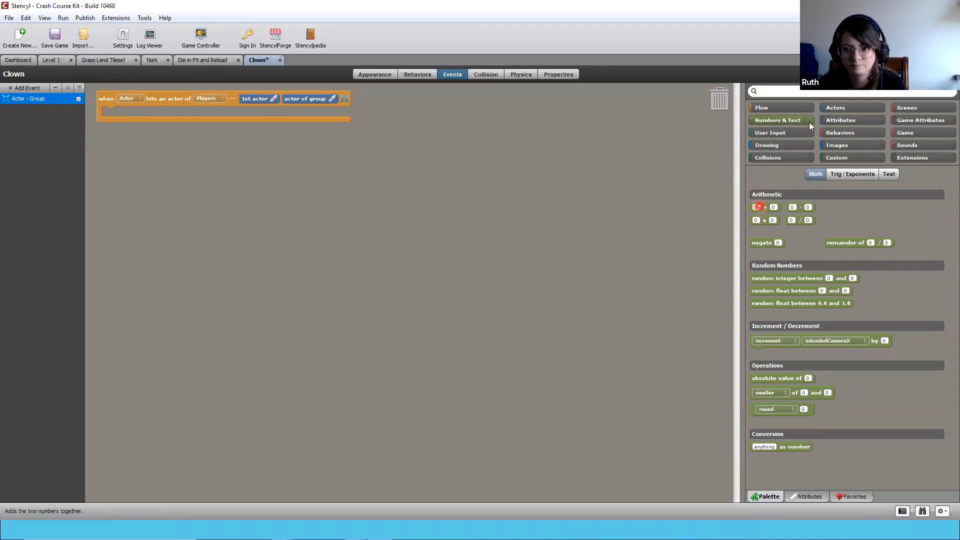
{"action": "left_click", "coordinate": [902, 144]}
{"action": "left_click", "coordinate": [943, 119]}
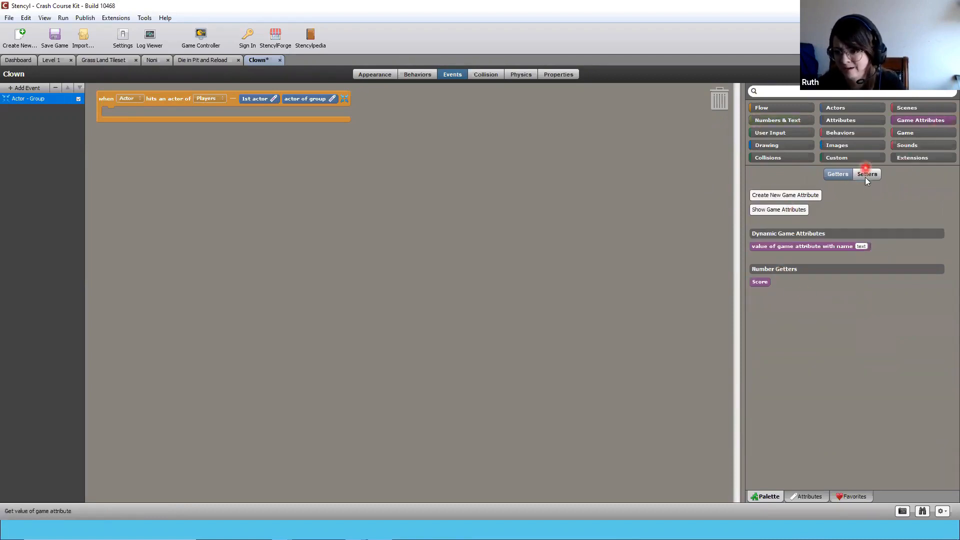
{"action": "left_click", "coordinate": [869, 174]}
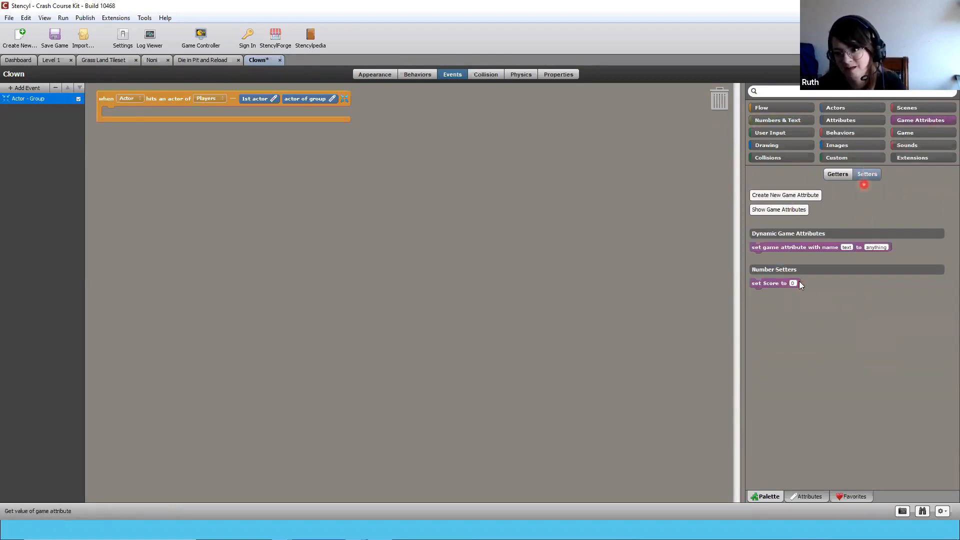
{"action": "left_click", "coordinate": [831, 176]}
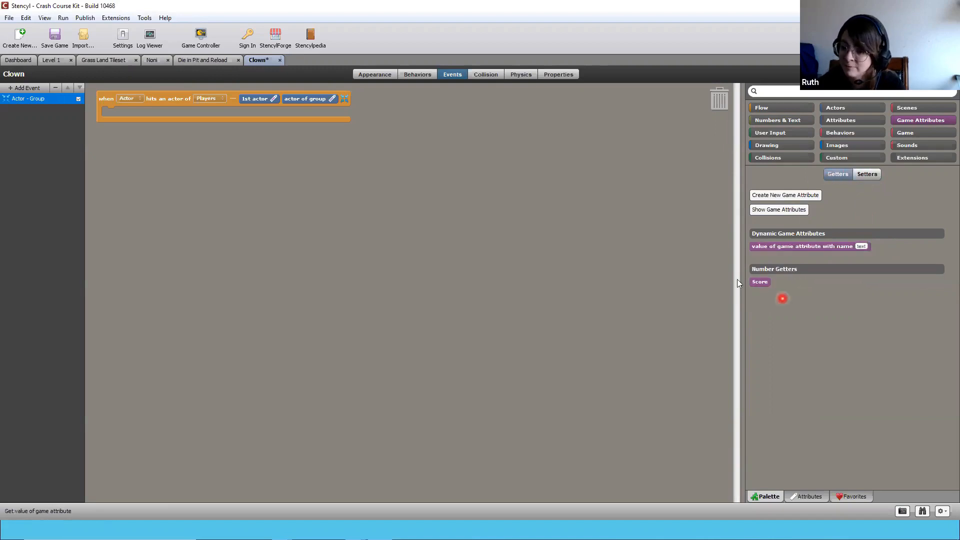
{"action": "left_click", "coordinate": [870, 175]}
{"action": "left_click_drag", "start_coordinate": [767, 284], "coordinate": [138, 104]}
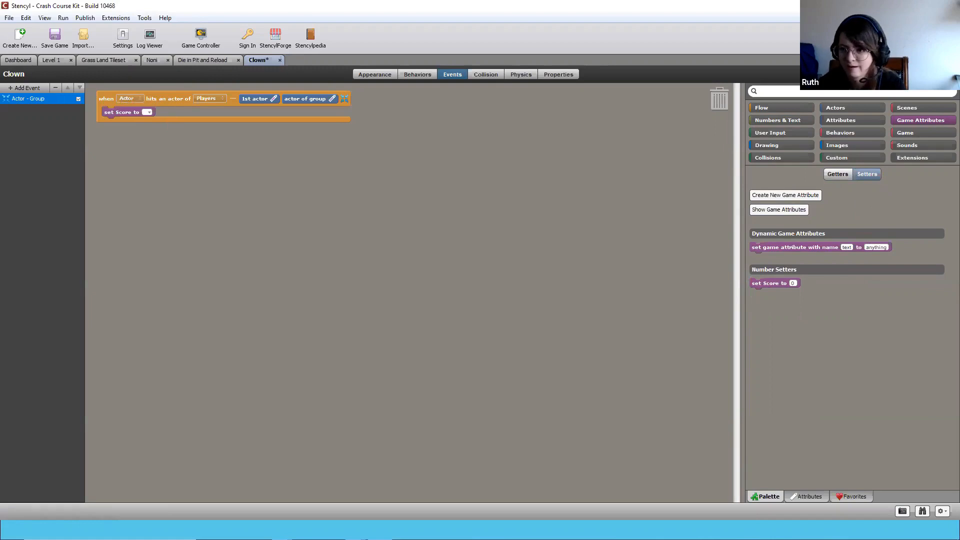
Insert an addition block as the value of the Score setter
{"action": "left_click", "coordinate": [837, 174]}
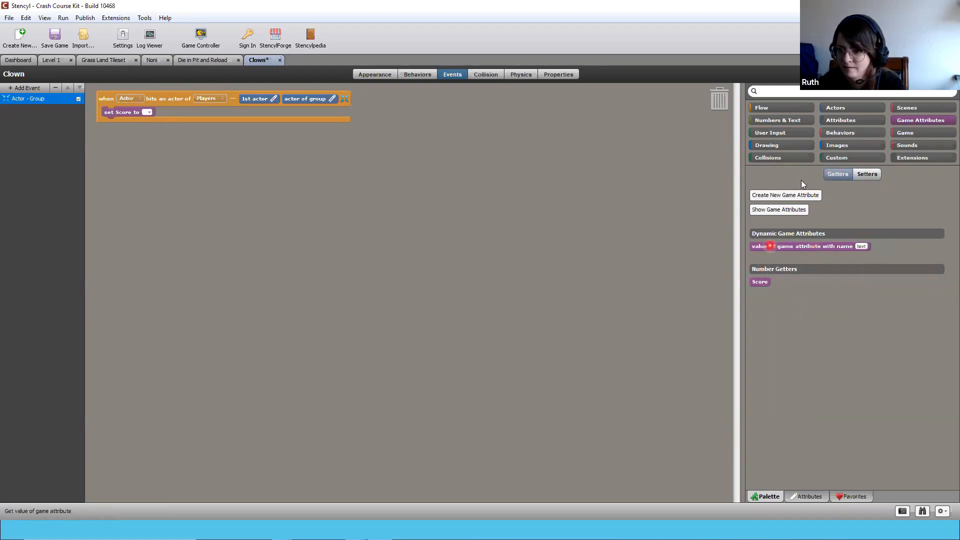
{"action": "left_click", "coordinate": [792, 121]}
{"action": "left_click_drag", "start_coordinate": [763, 205], "coordinate": [149, 110]}
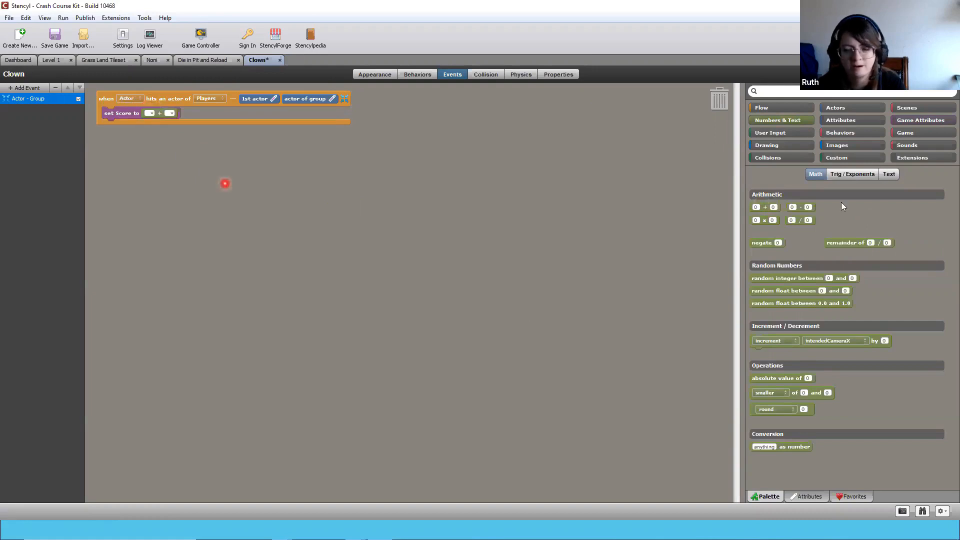
Try nesting another addition in the second operand and entering 1 as its last value
{"action": "left_click", "coordinate": [906, 109]}
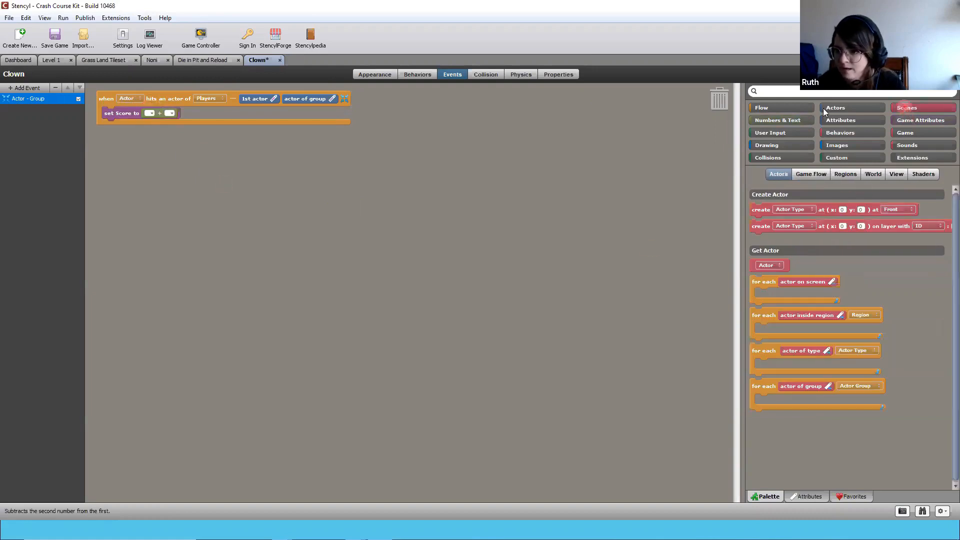
{"action": "left_click", "coordinate": [785, 120]}
{"action": "left_click_drag", "start_coordinate": [761, 207], "coordinate": [175, 115]}
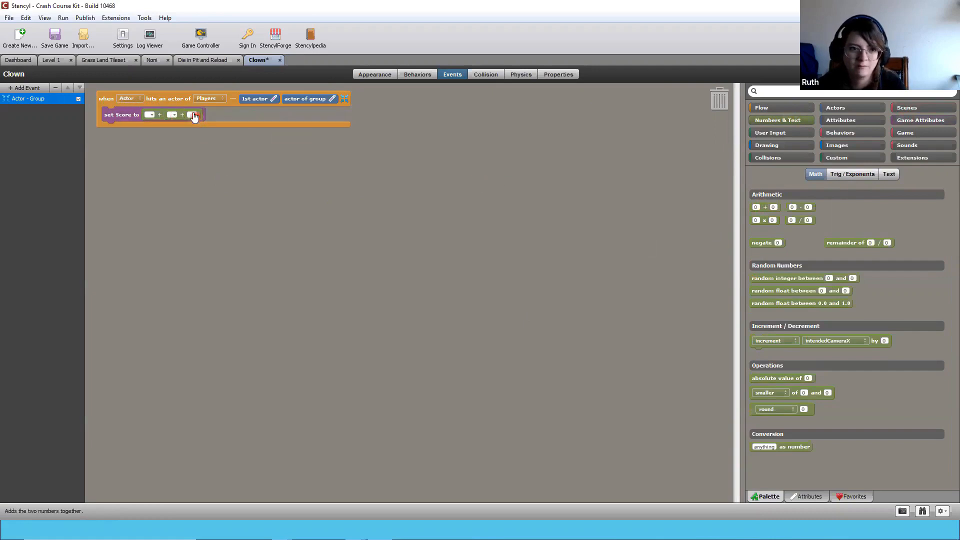
{"action": "left_click", "coordinate": [192, 114]}
{"action": "type", "text": "1"}
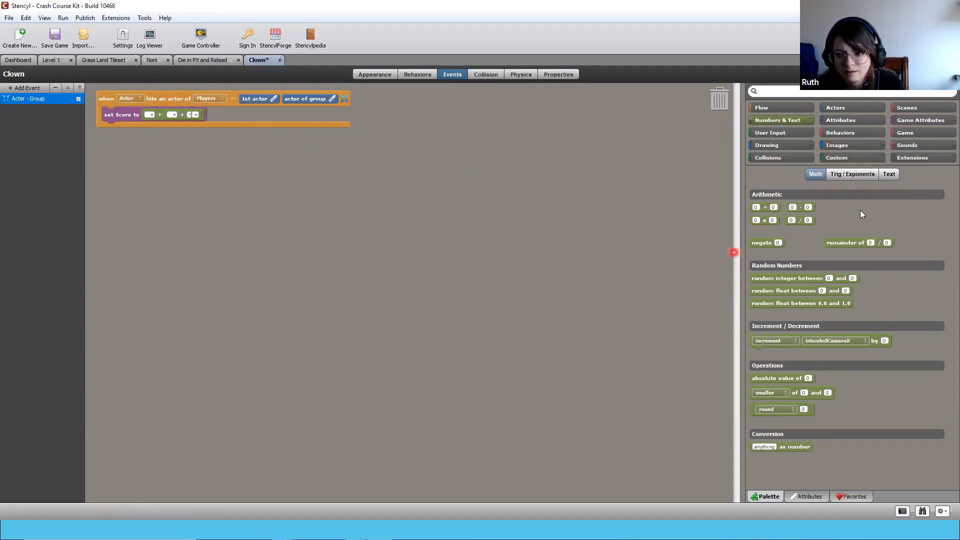
Place the Score game attribute's getter in the first operand of the setter's addition
{"action": "left_click", "coordinate": [923, 120]}
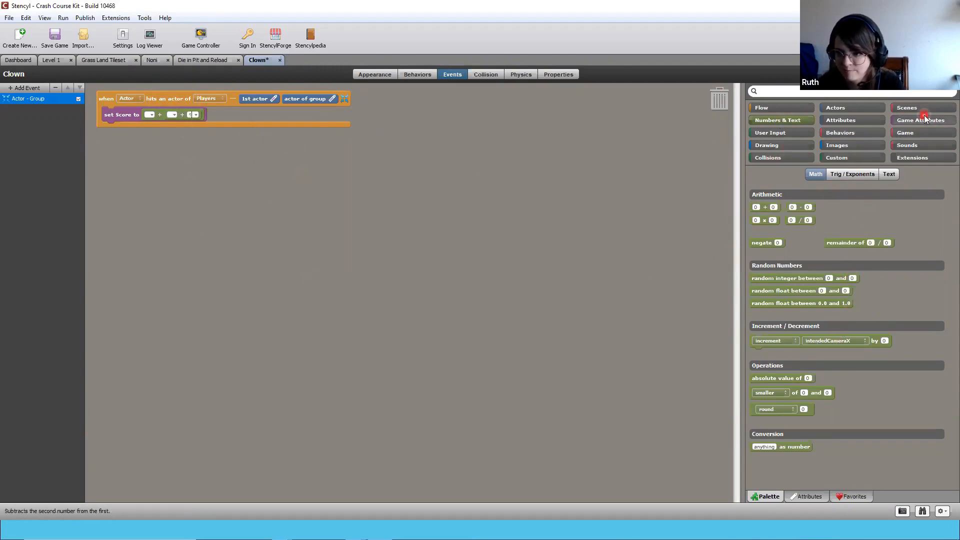
{"action": "left_click_drag", "start_coordinate": [760, 281], "coordinate": [150, 114]}
Reduce the Score setter's value to Score + 1 by deleting the nested addition and any extra Score getter
{"action": "left_click_drag", "start_coordinate": [763, 283], "coordinate": [186, 115]}
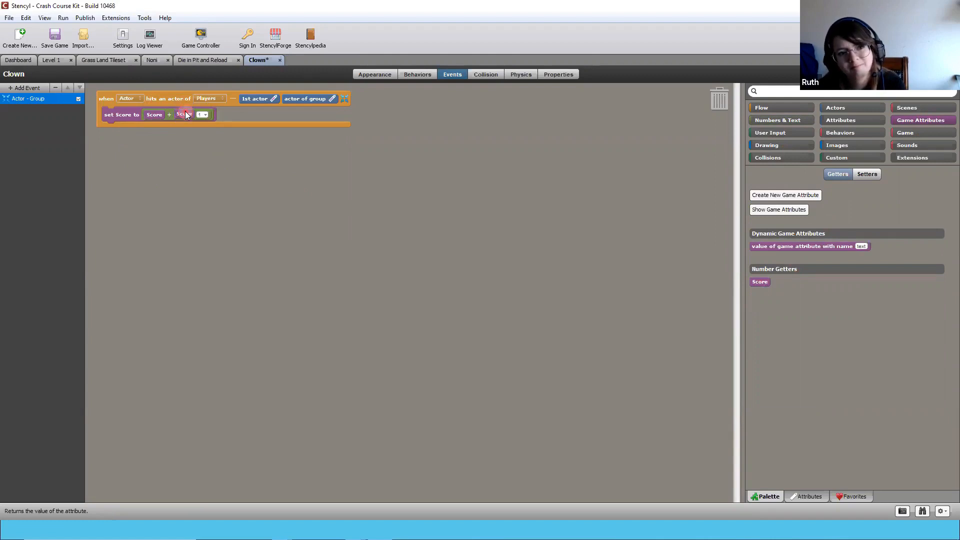
{"action": "left_click_drag", "start_coordinate": [189, 159], "coordinate": [754, 336]}
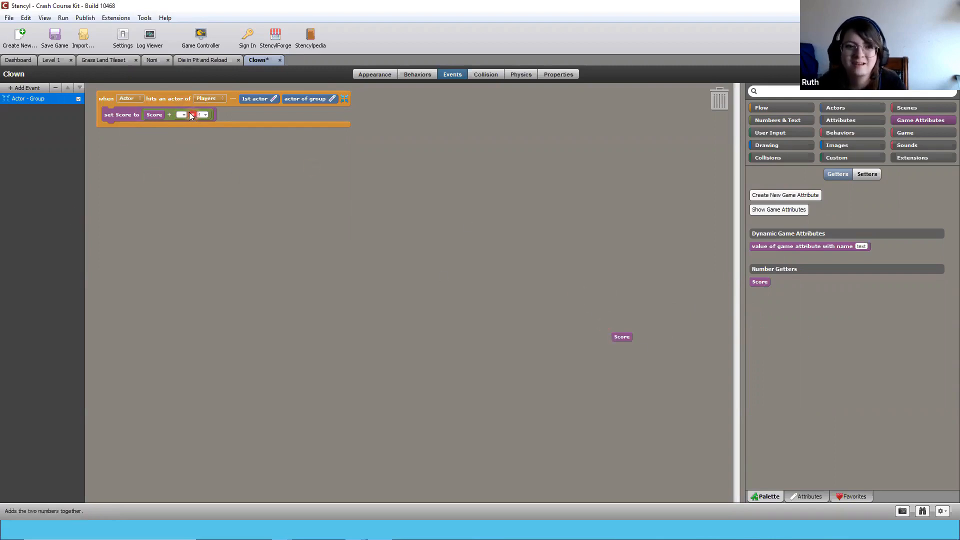
{"action": "left_click_drag", "start_coordinate": [193, 115], "coordinate": [267, 196]}
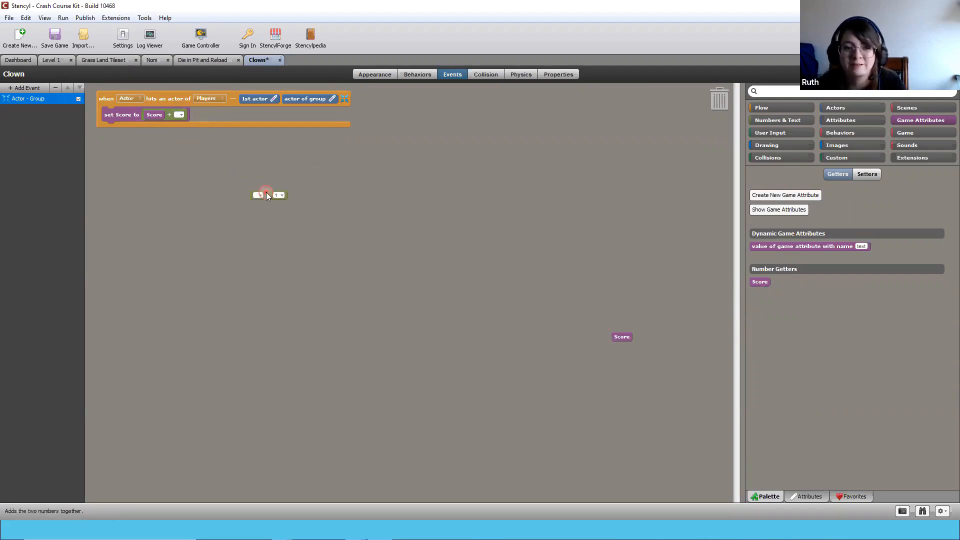
{"action": "left_click", "coordinate": [177, 114]}
{"action": "type", "text": "1"}
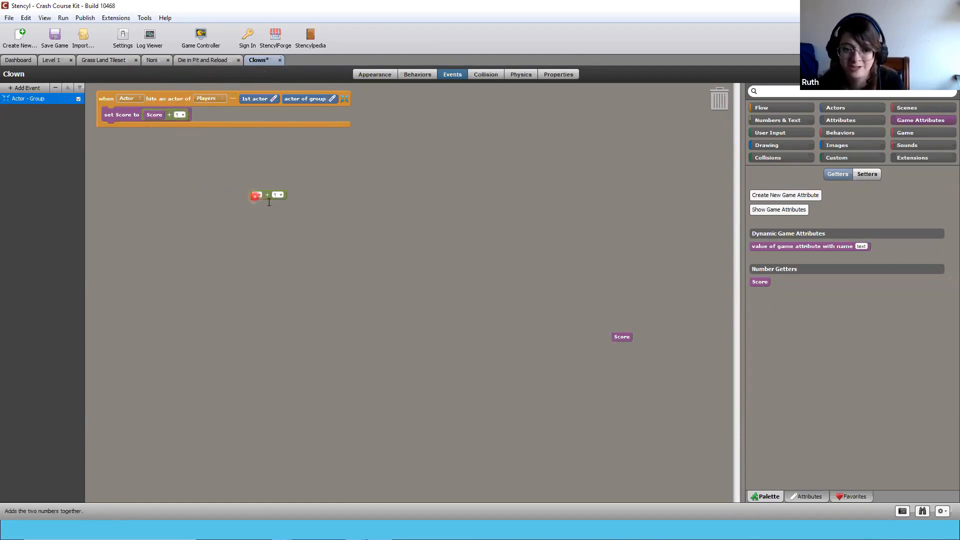
{"action": "left_click_drag", "start_coordinate": [274, 194], "coordinate": [718, 102]}
{"action": "left_click_drag", "start_coordinate": [610, 338], "coordinate": [730, 102]}
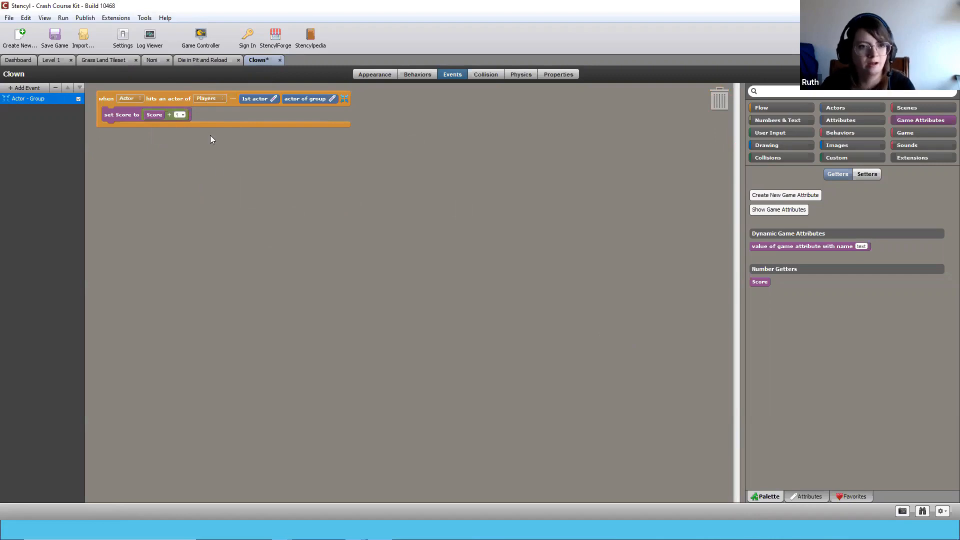
Review the Score blocks in Level 1's Created and Drawing events
{"action": "left_click", "coordinate": [50, 60]}
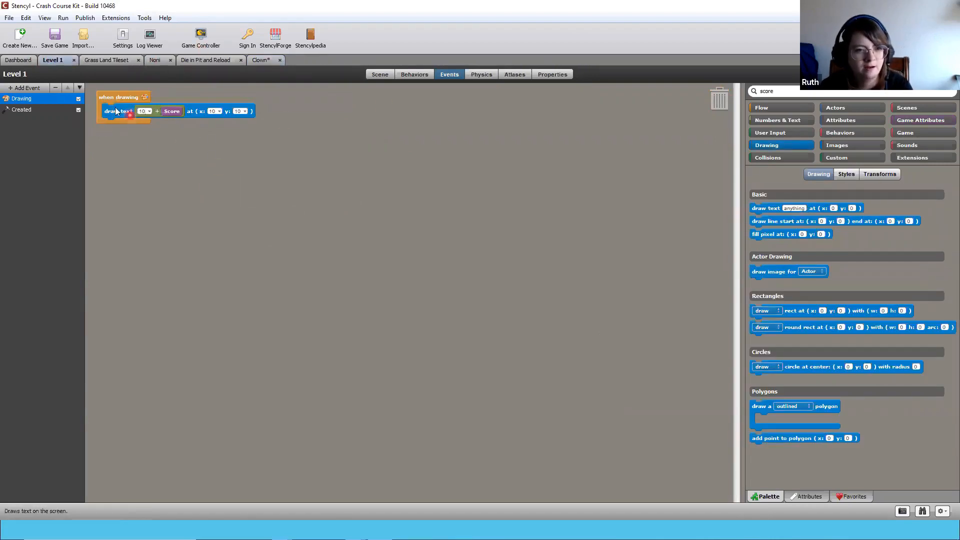
{"action": "left_click", "coordinate": [37, 113]}
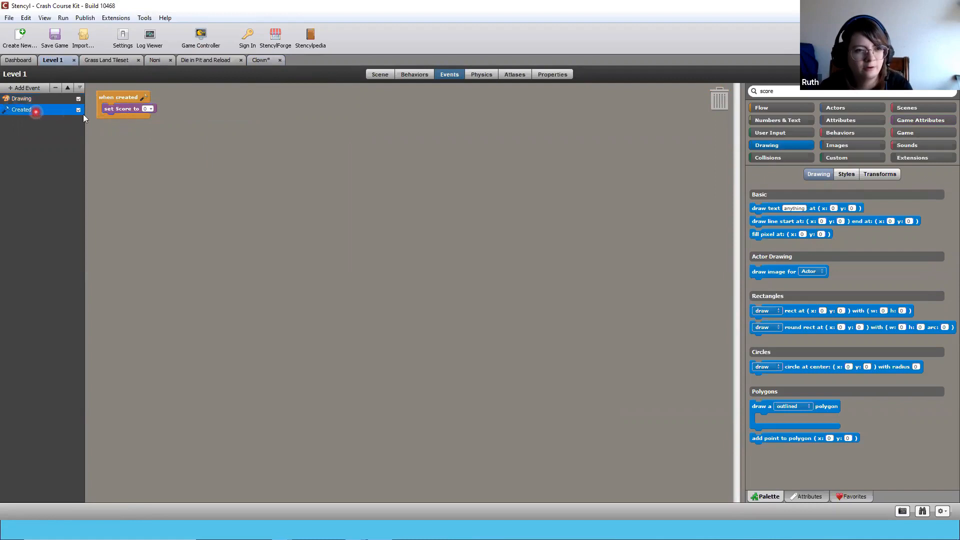
{"action": "left_click", "coordinate": [147, 108]}
{"action": "left_click", "coordinate": [168, 100]}
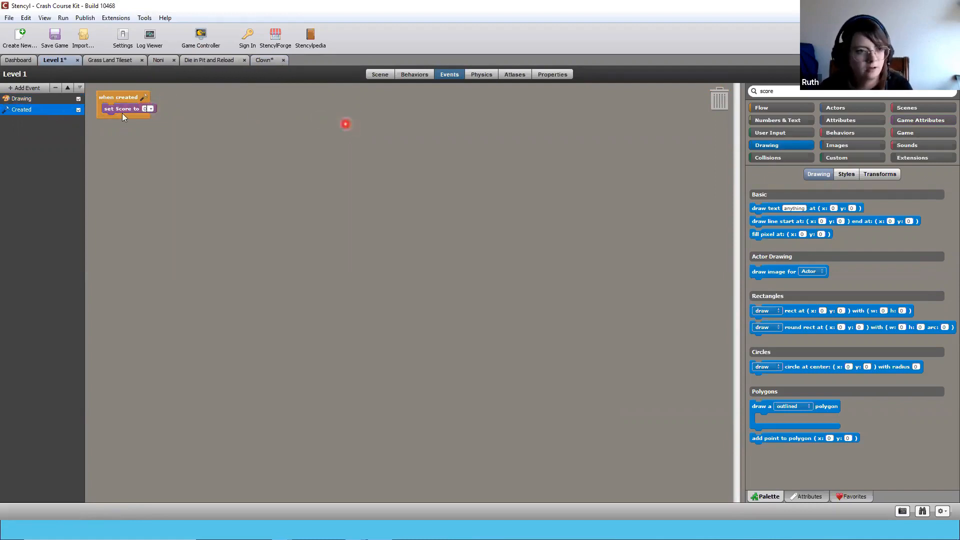
{"action": "left_click", "coordinate": [12, 99]}
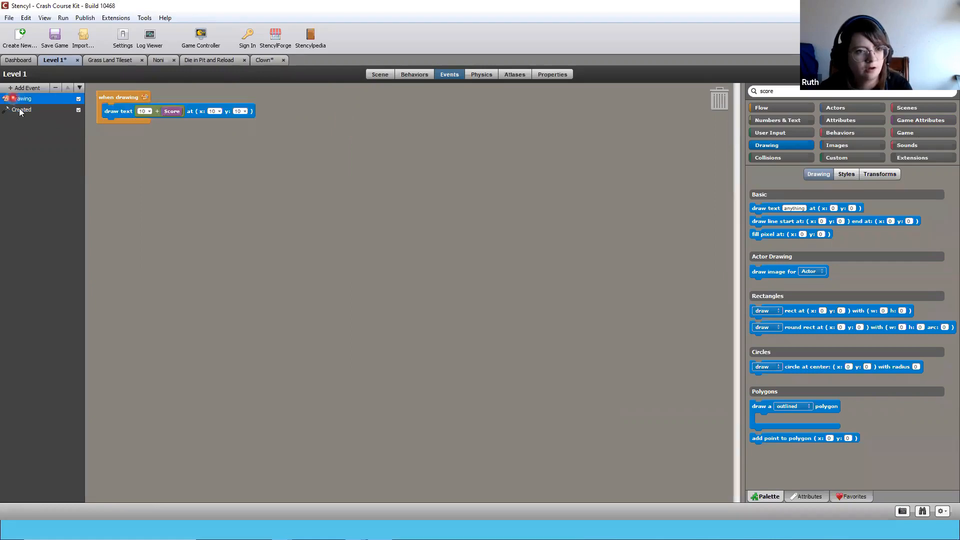
{"action": "left_click", "coordinate": [51, 111]}
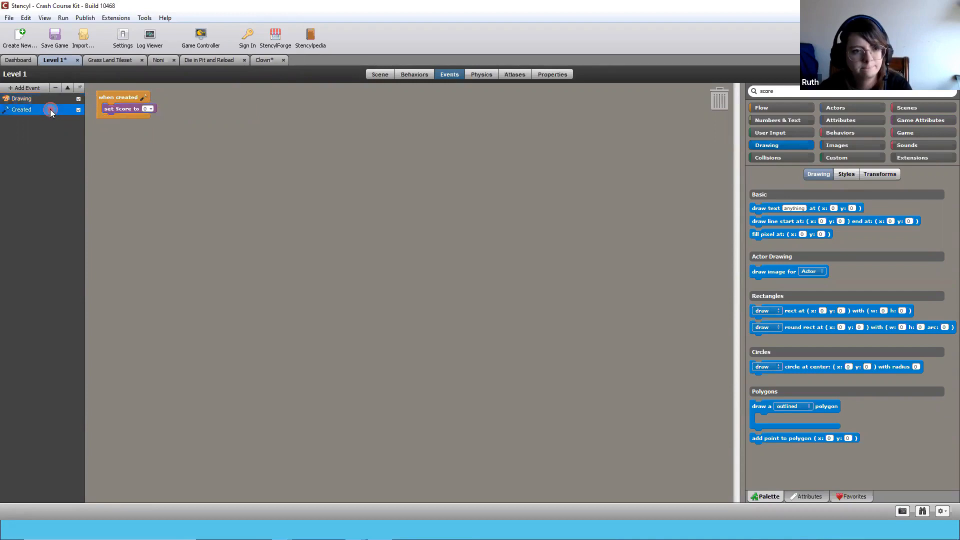
{"action": "left_click", "coordinate": [39, 98]}
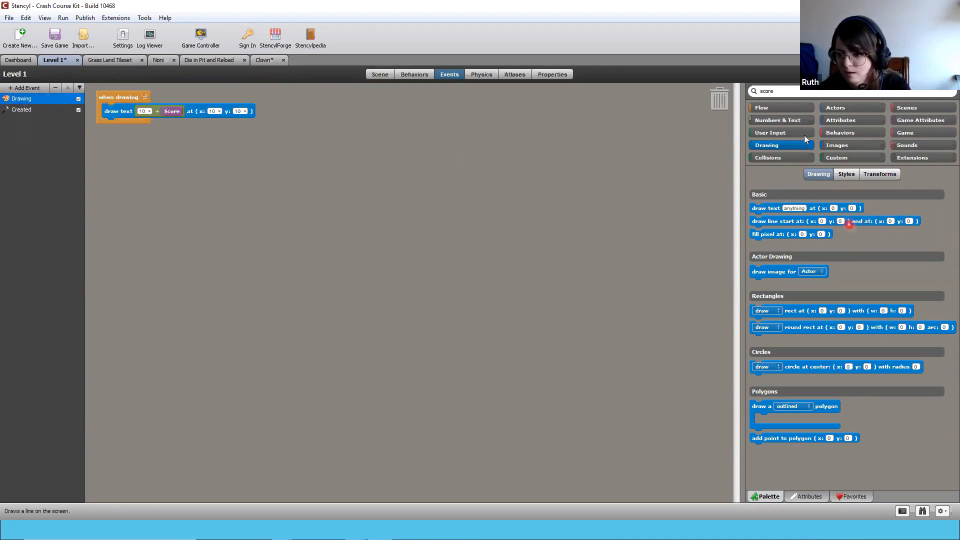
Save the game with the Level 1 and Clown event edits
{"action": "left_click", "coordinate": [143, 111]}
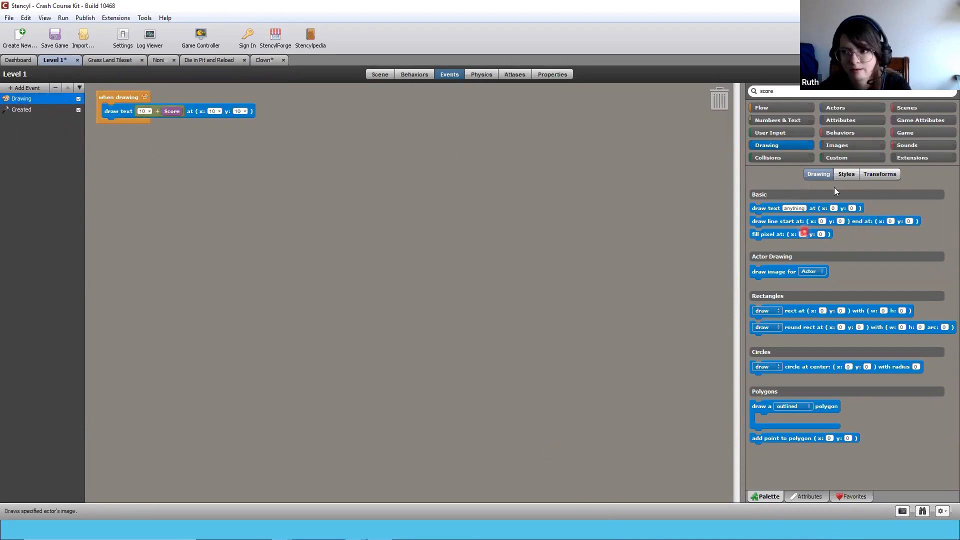
{"action": "key", "text": "ctrl+s"}
{"action": "left_click", "coordinate": [530, 382]}
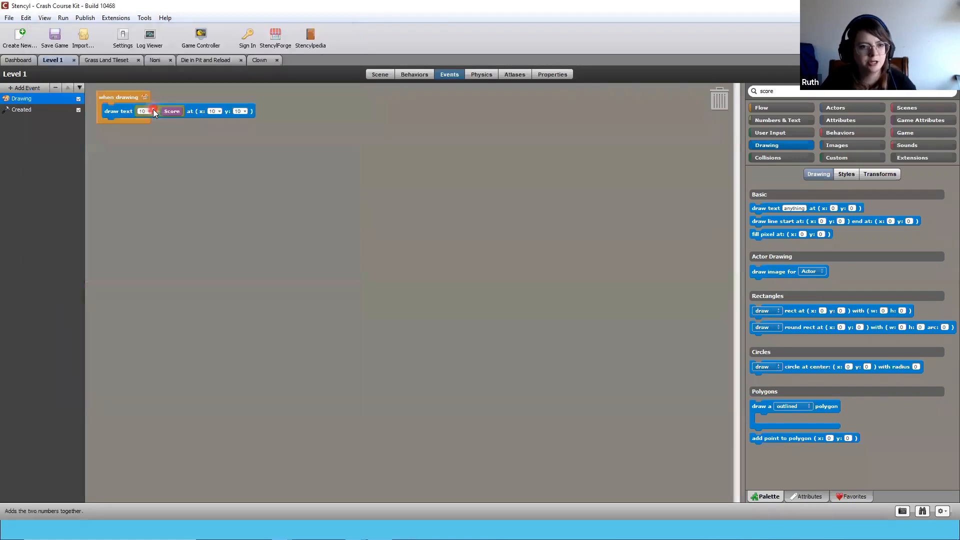
Make Level 1's draw text block show only the Score getter, delete the leftover addition, and save the game
{"action": "mouse_move", "coordinate": [153, 109]}
{"action": "left_mouse_down"}
{"action": "mouse_move", "coordinate": [208, 230]}
{"action": "mouse_move", "coordinate": [222, 231]}
{"action": "mouse_move", "coordinate": [145, 106]}
{"action": "left_mouse_up"}
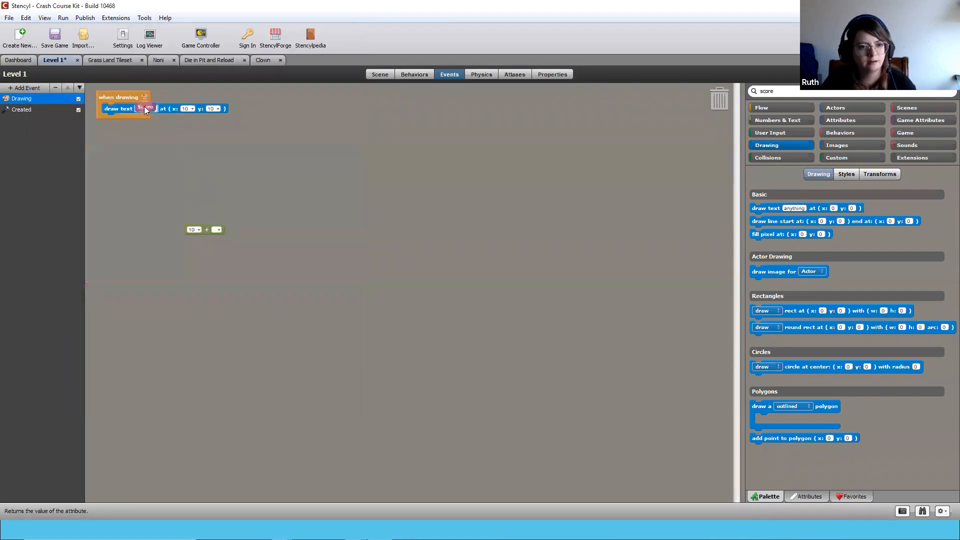
{"action": "mouse_move", "coordinate": [207, 230]}
{"action": "left_mouse_down"}
{"action": "mouse_move", "coordinate": [698, 93]}
{"action": "mouse_move", "coordinate": [718, 97]}
{"action": "left_mouse_up"}
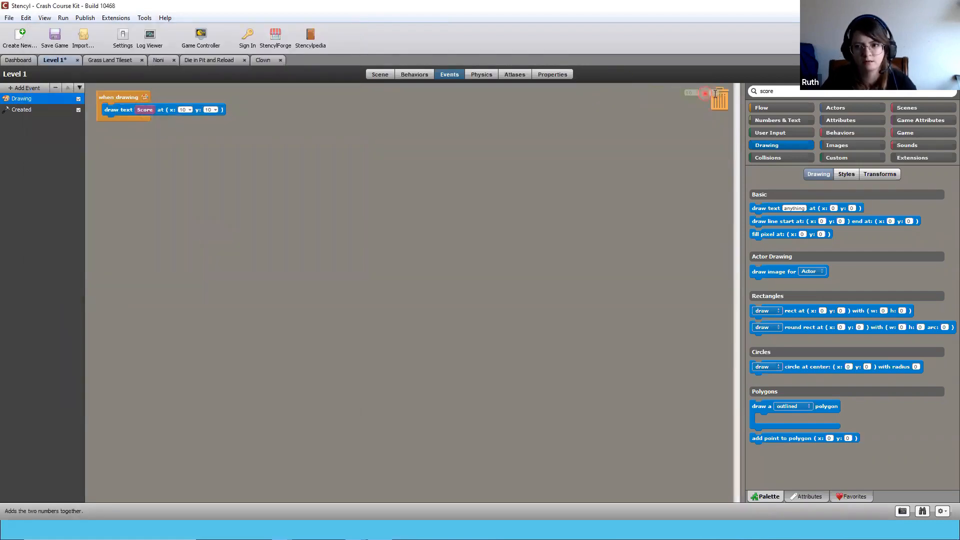
{"action": "key", "text": "ctrl+s"}
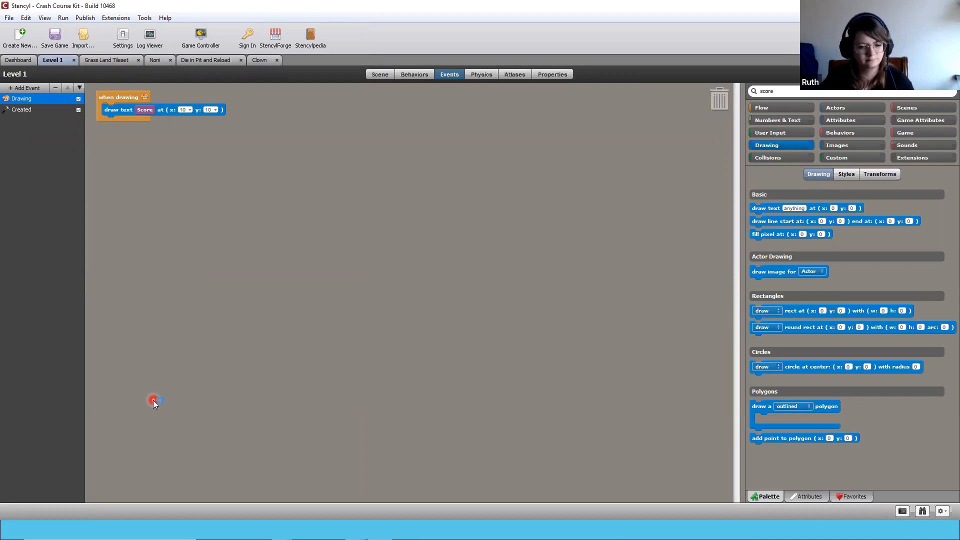
Playtest Level 1 by moving and jumping the player to the clown, and close the game window
{"action": "key", "text": "Right"}
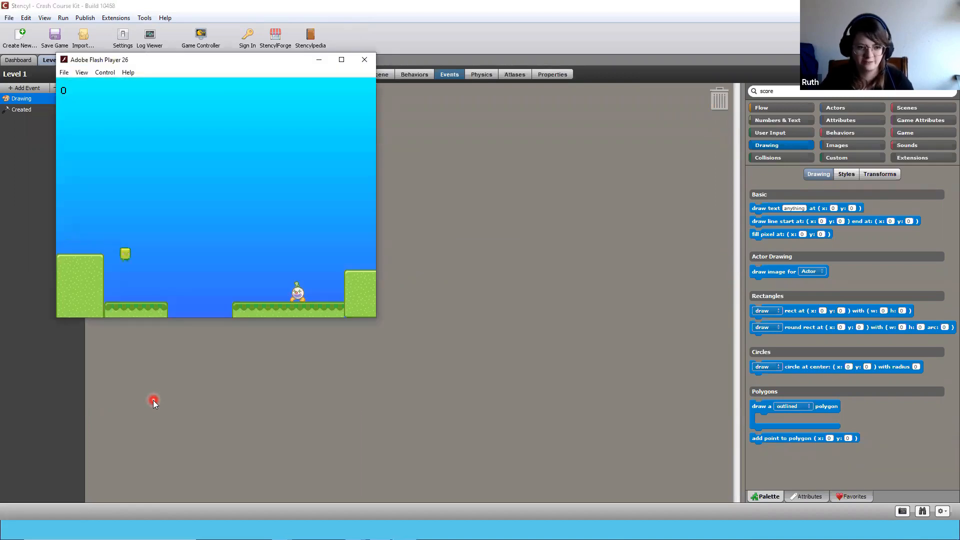
{"action": "key", "text": "Up"}
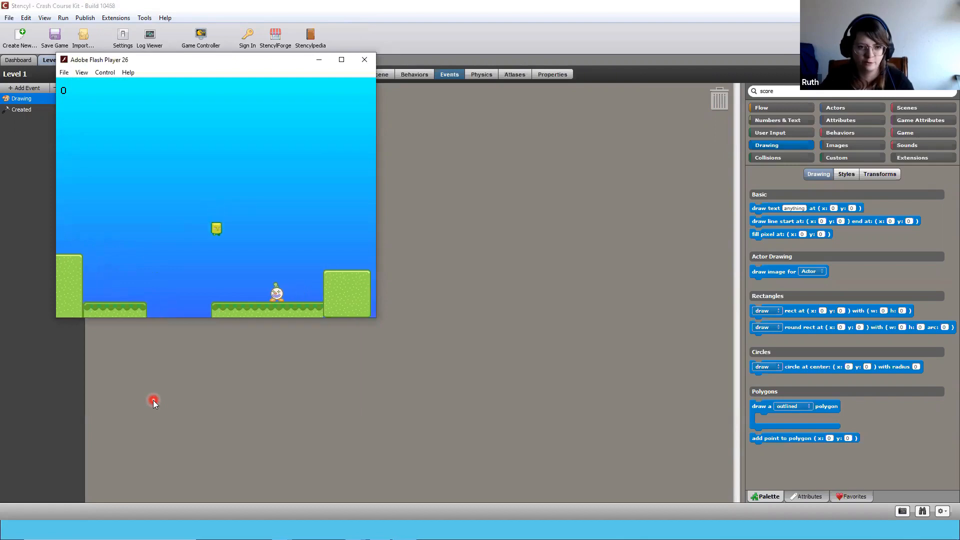
{"action": "key", "text": "Up"}
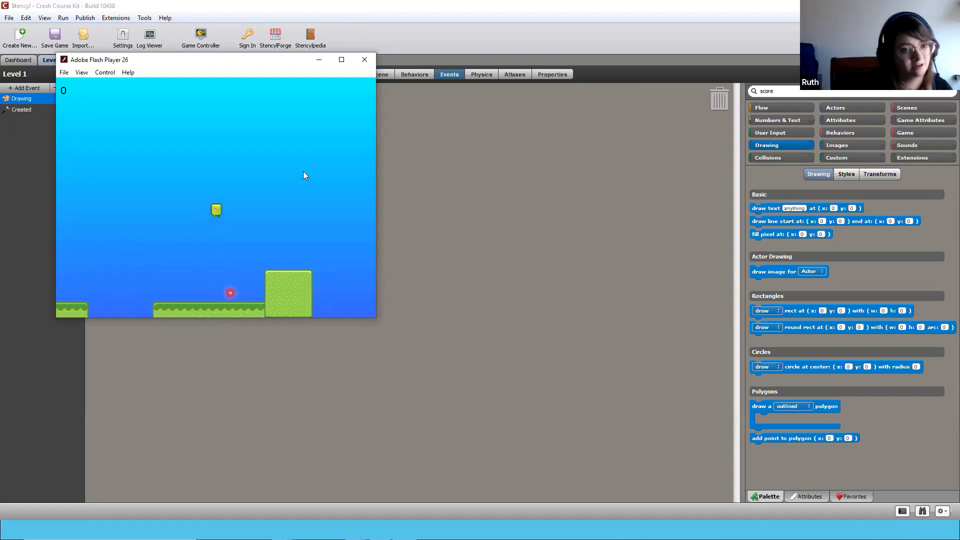
{"action": "left_click_drag", "start_coordinate": [242, 59], "coordinate": [227, 124]}
{"action": "left_click", "coordinate": [348, 126]}
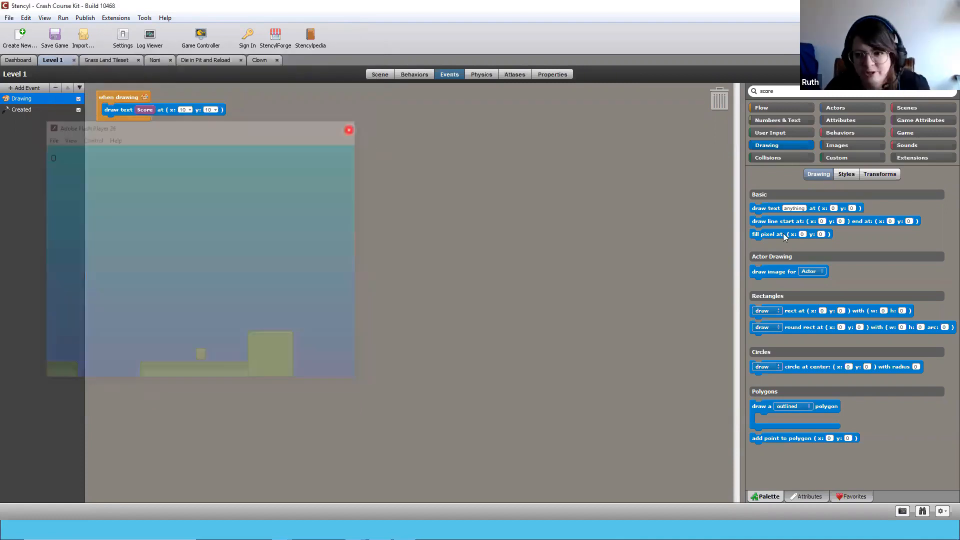
Insert a second draw text block above the existing one in the Drawing event, with the text Score
{"action": "mouse_move", "coordinate": [771, 213]}
{"action": "left_mouse_down"}
{"action": "mouse_move", "coordinate": [620, 228]}
{"action": "mouse_move", "coordinate": [168, 178]}
{"action": "mouse_move", "coordinate": [114, 102]}
{"action": "left_mouse_up"}
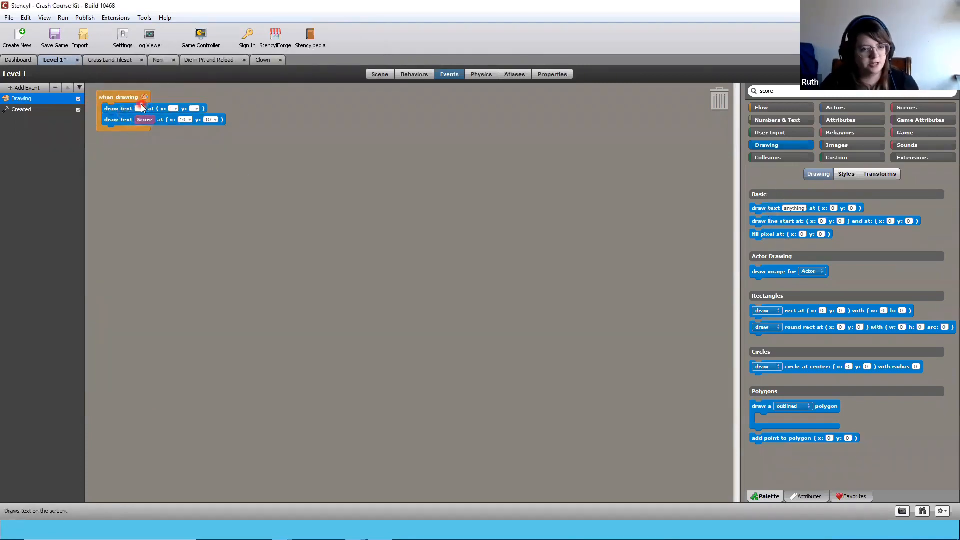
{"action": "left_click", "coordinate": [232, 134]}
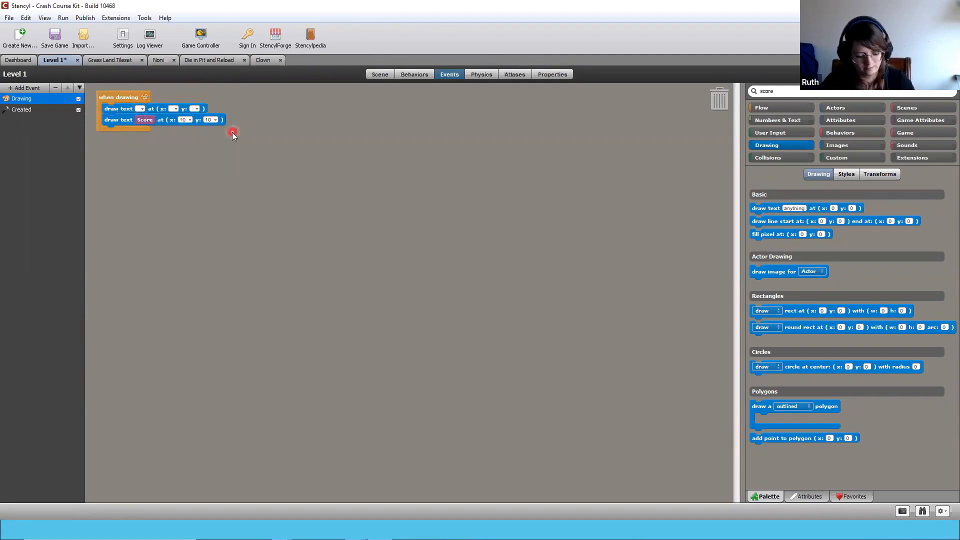
{"action": "type", "text": "Score"}
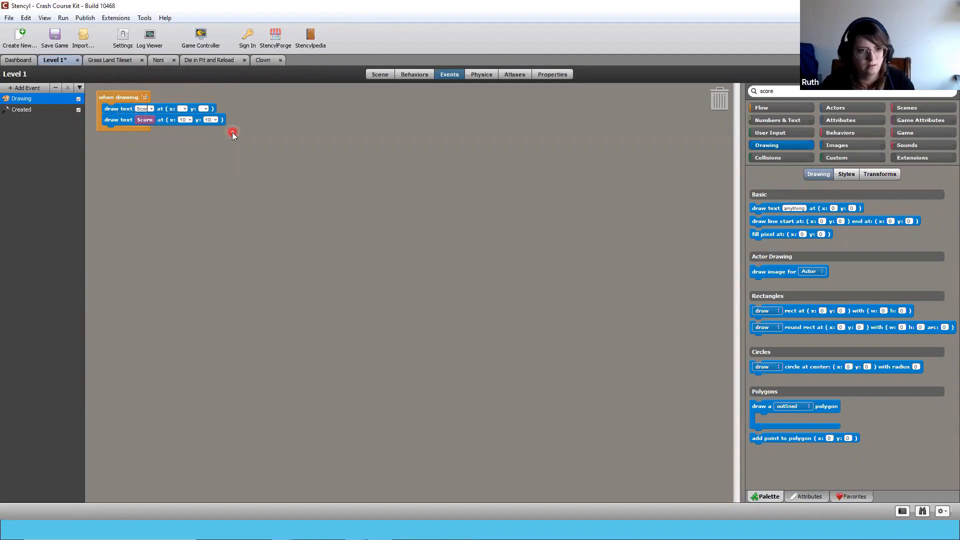
Position the Score label at x 10, y 10 and set the score value's x coordinate to 20
{"action": "left_click", "coordinate": [187, 109]}
{"action": "left_click", "coordinate": [224, 162]}
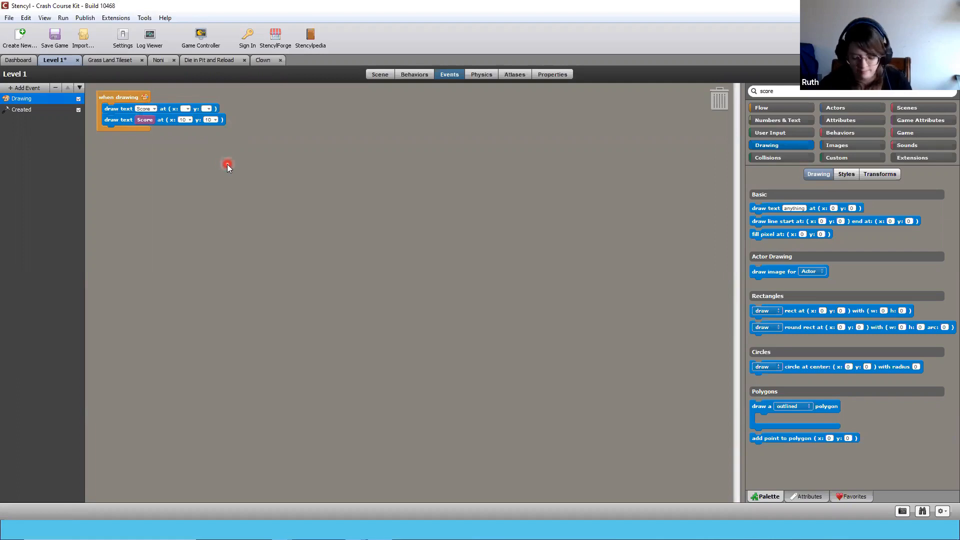
{"action": "type", "text": "10"}
{"action": "left_click", "coordinate": [208, 109]}
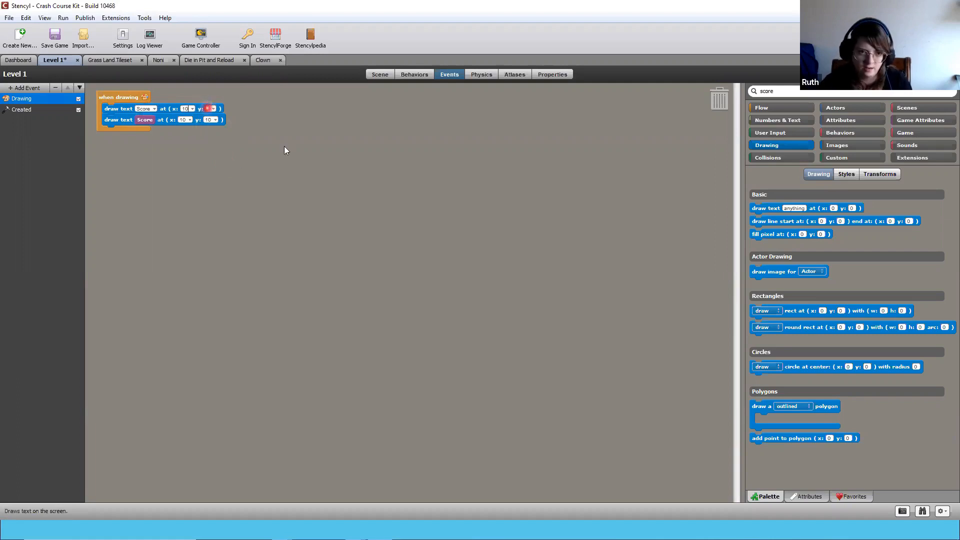
{"action": "type", "text": "10"}
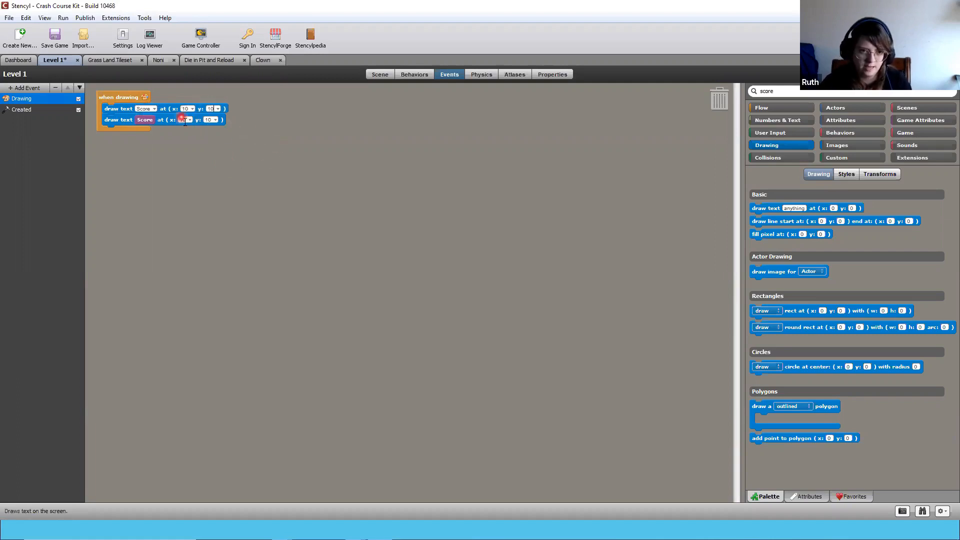
{"action": "left_click", "coordinate": [203, 143]}
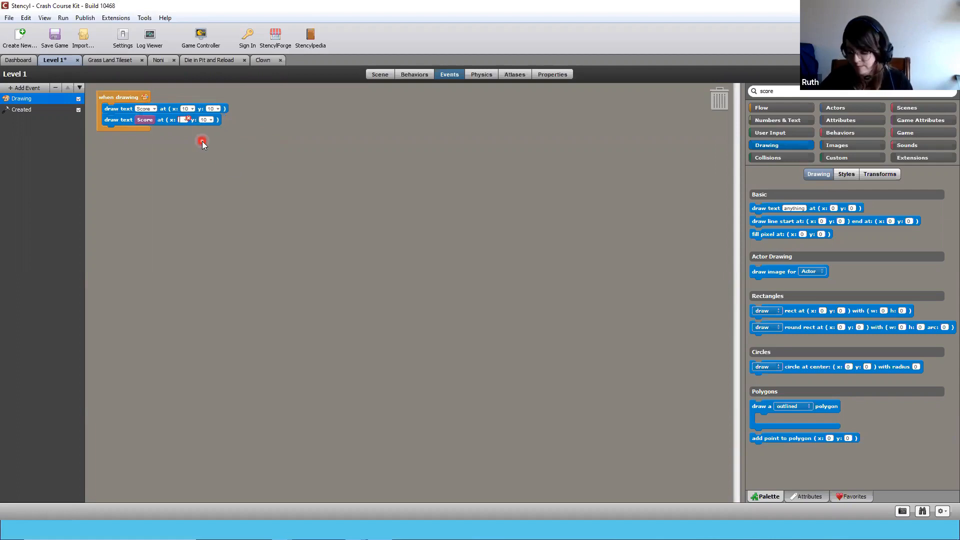
{"action": "type", "text": "20"}
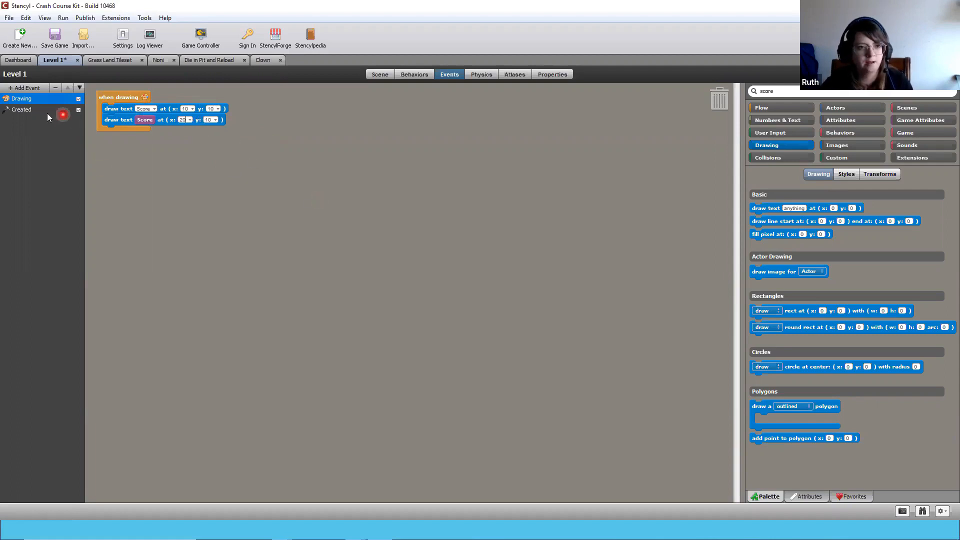
Compare the actor group in Noni's properties with the group used in the Clown's collision event
{"action": "left_click", "coordinate": [256, 60]}
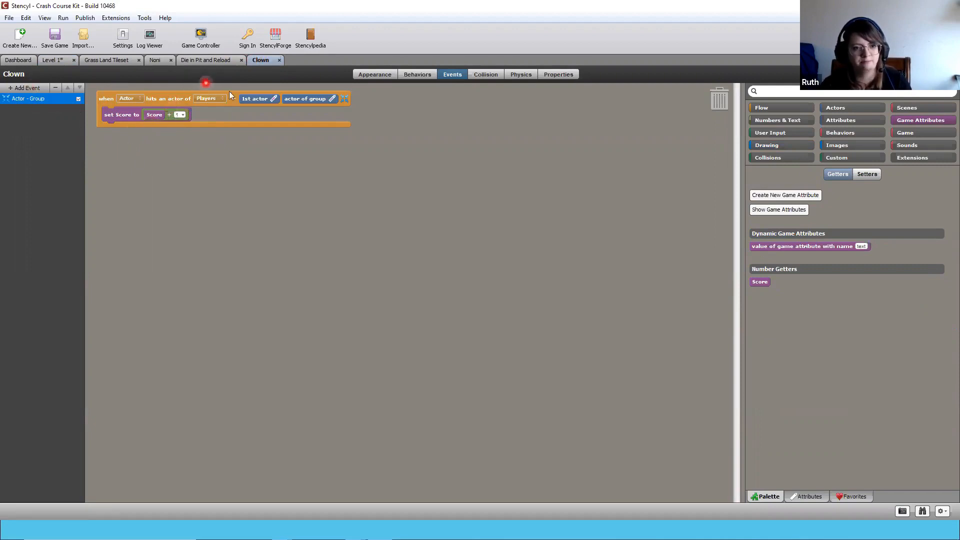
{"action": "left_click", "coordinate": [152, 61]}
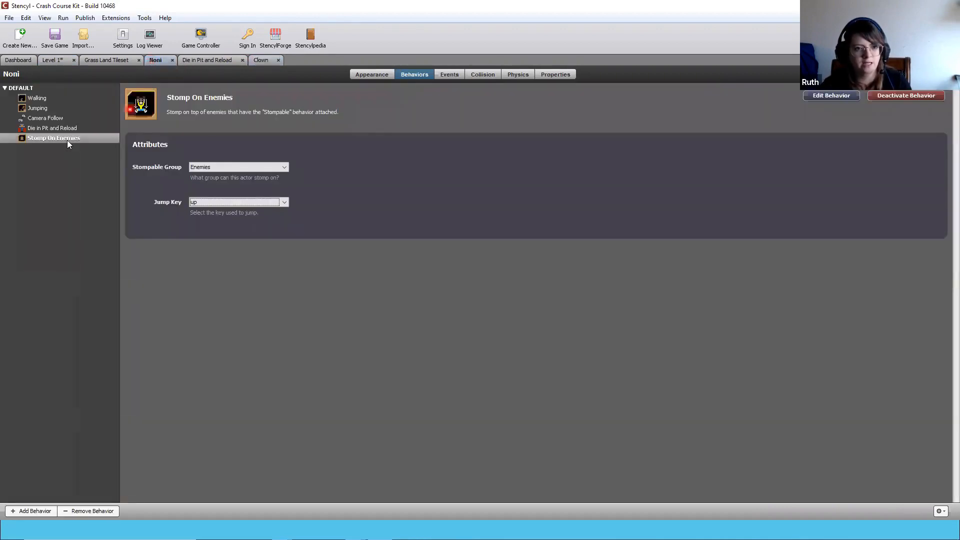
{"action": "left_click", "coordinate": [556, 75]}
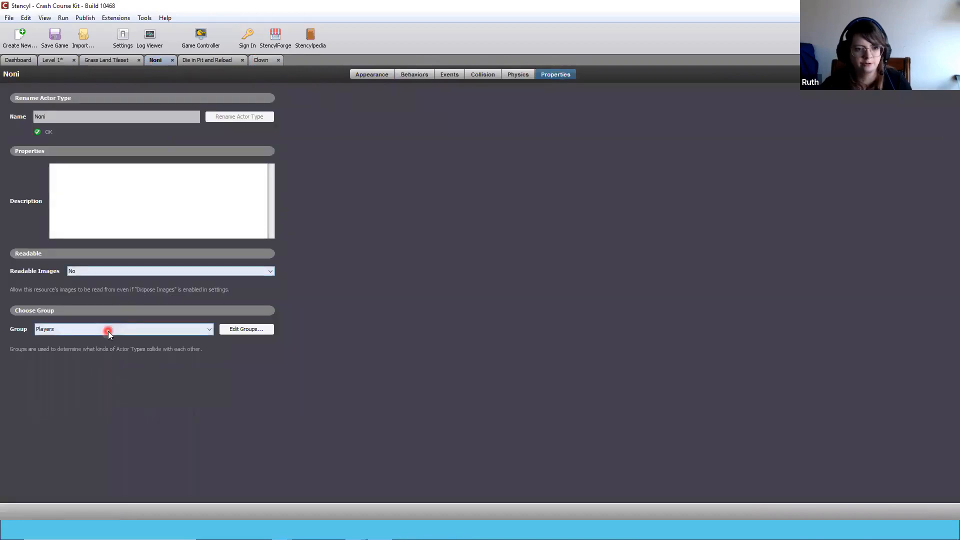
{"action": "left_click", "coordinate": [259, 60]}
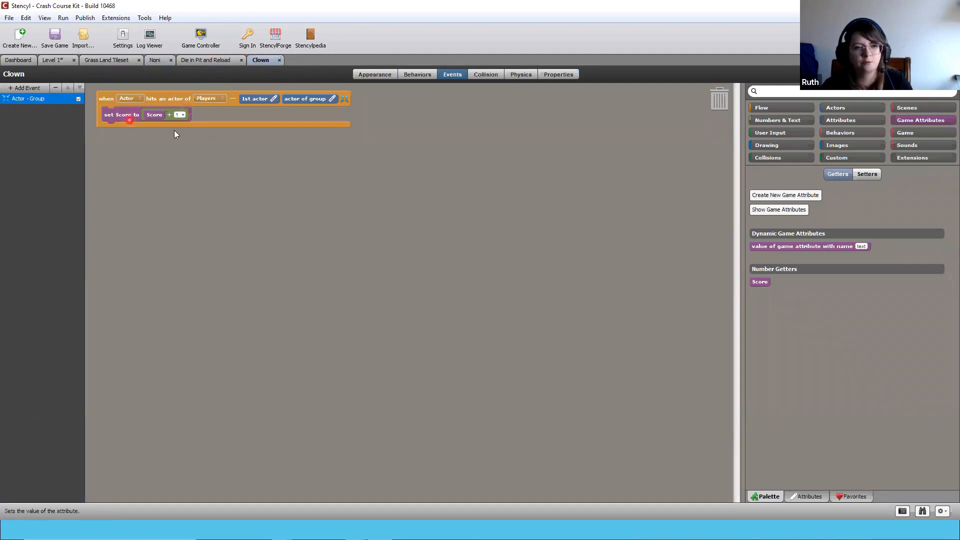
Add a collision event to the Clown for this actor hitting something else
{"action": "left_click", "coordinate": [25, 89]}
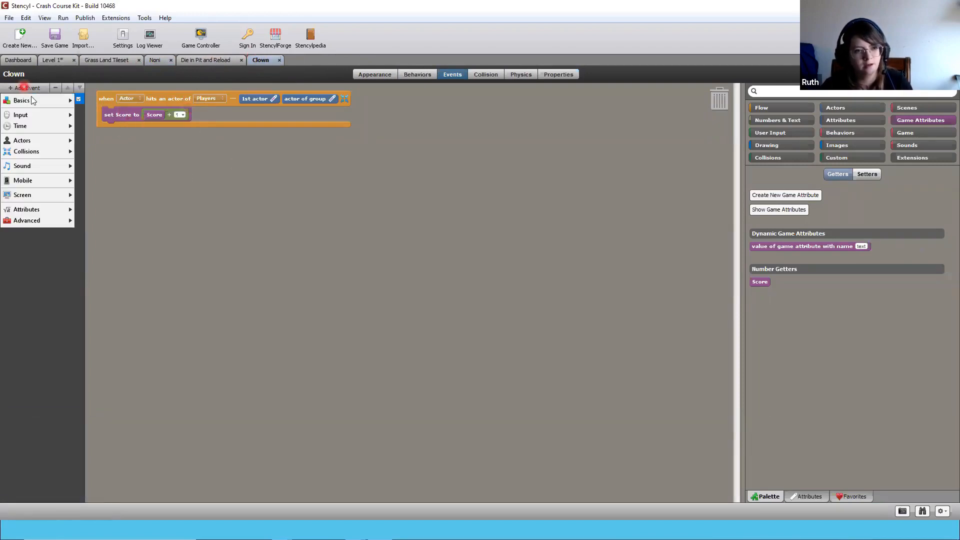
{"action": "left_click", "coordinate": [36, 100]}
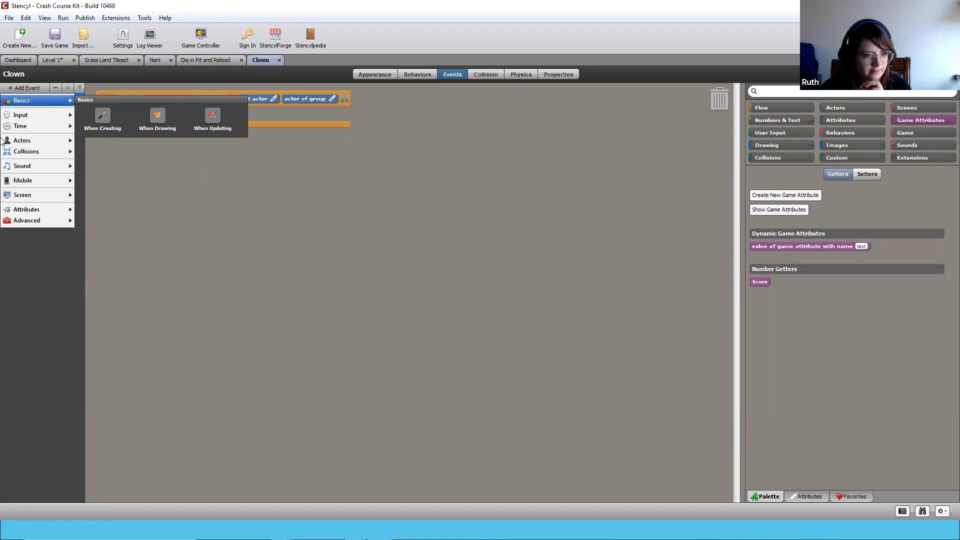
{"action": "left_click", "coordinate": [17, 143]}
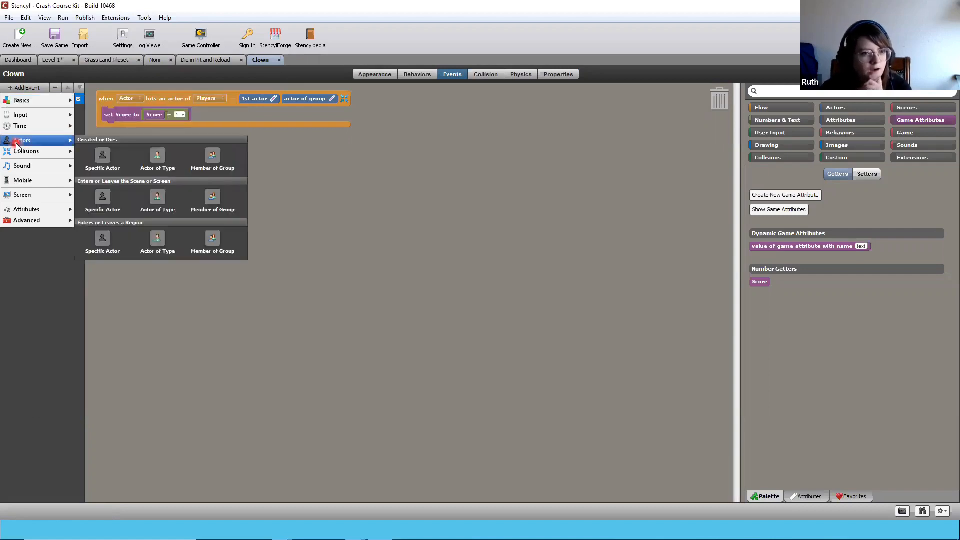
{"action": "left_click", "coordinate": [21, 152]}
{"action": "left_click", "coordinate": [108, 170]}
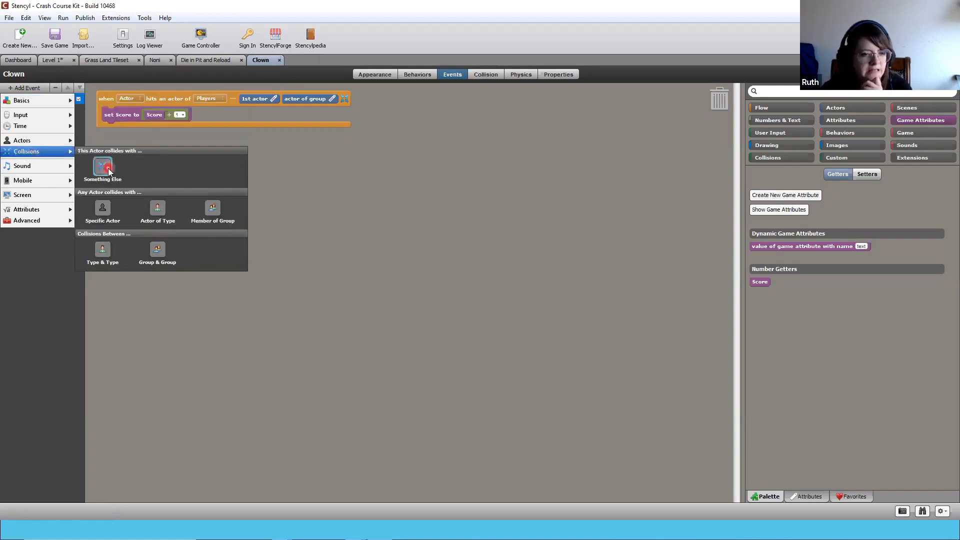
{"action": "left_click", "coordinate": [108, 169]}
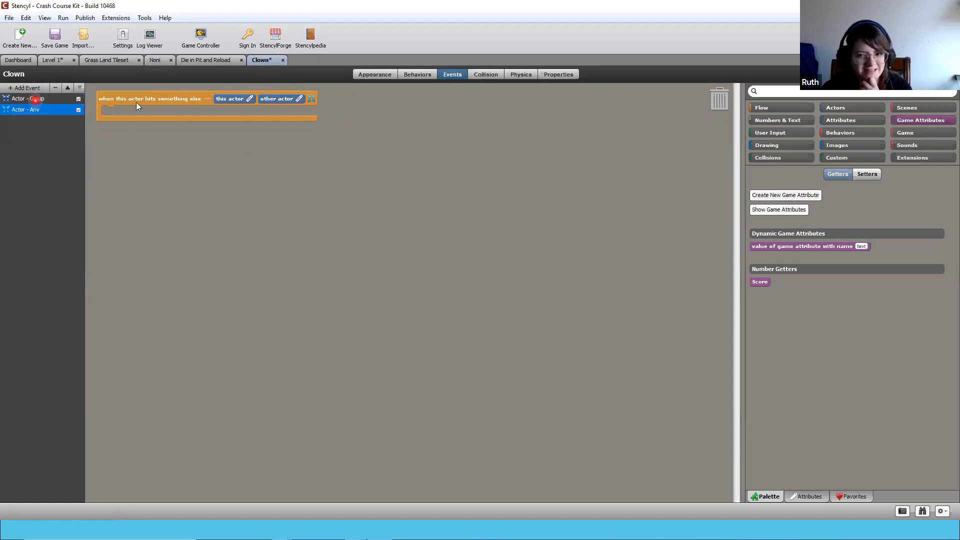
{"action": "left_click", "coordinate": [31, 99]}
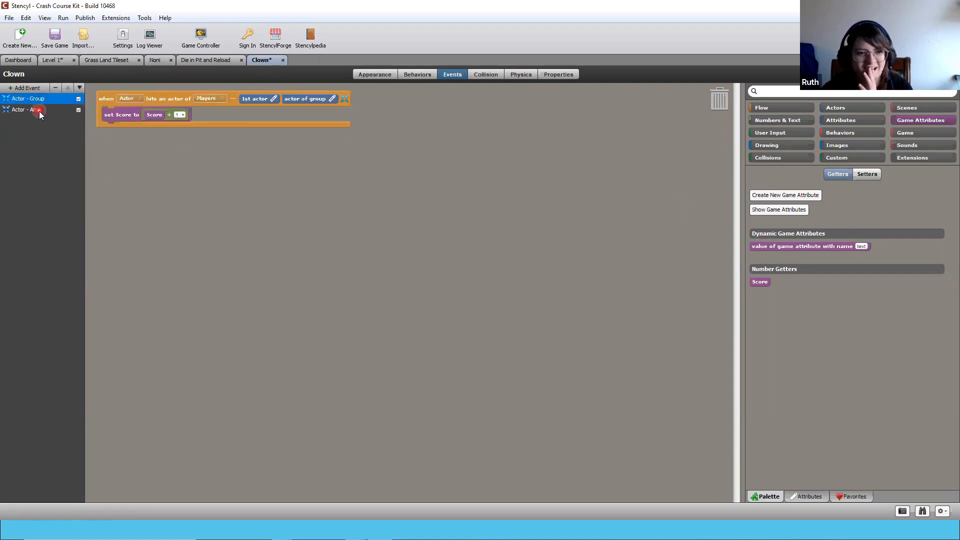
{"action": "left_click", "coordinate": [39, 110]}
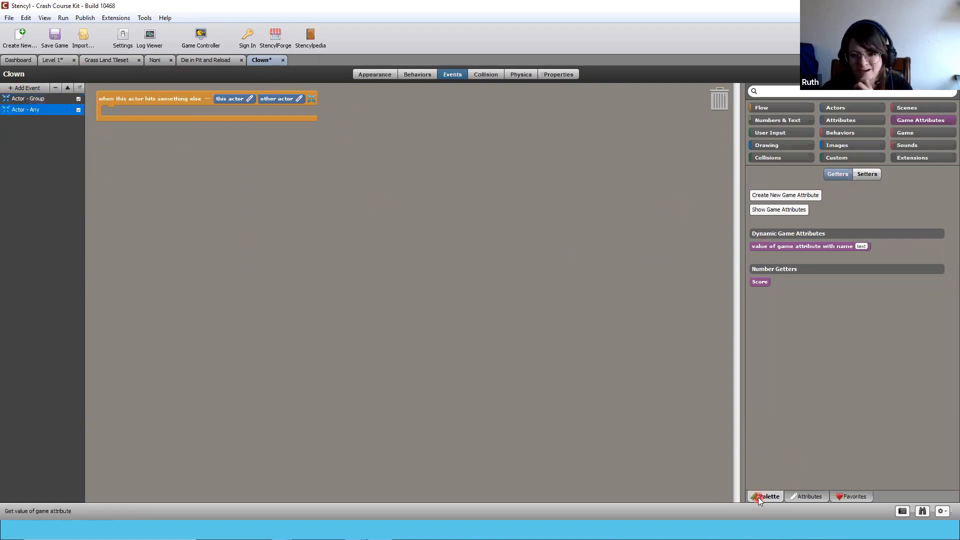
Try to build the score change in the new collision event with a game attribute setter block
{"action": "left_click", "coordinate": [821, 497]}
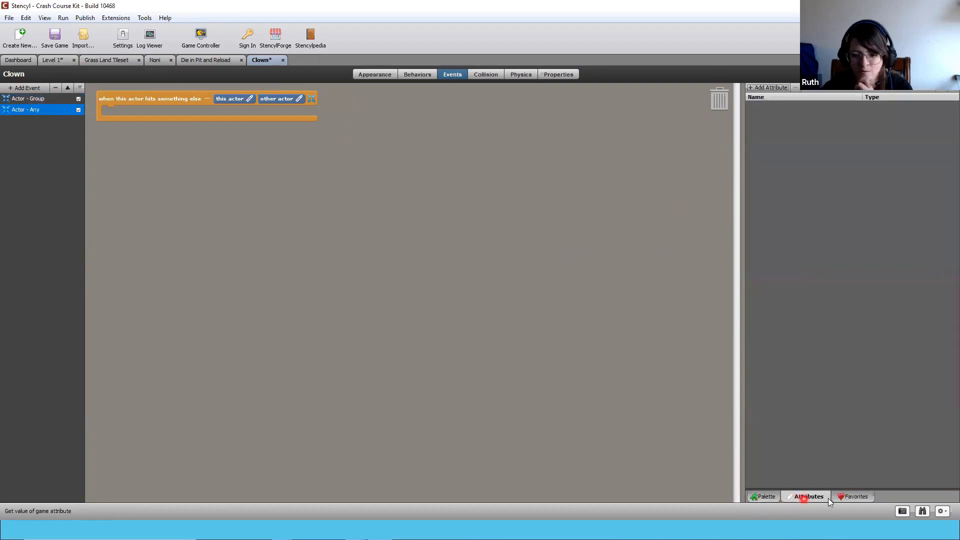
{"action": "left_click", "coordinate": [769, 496]}
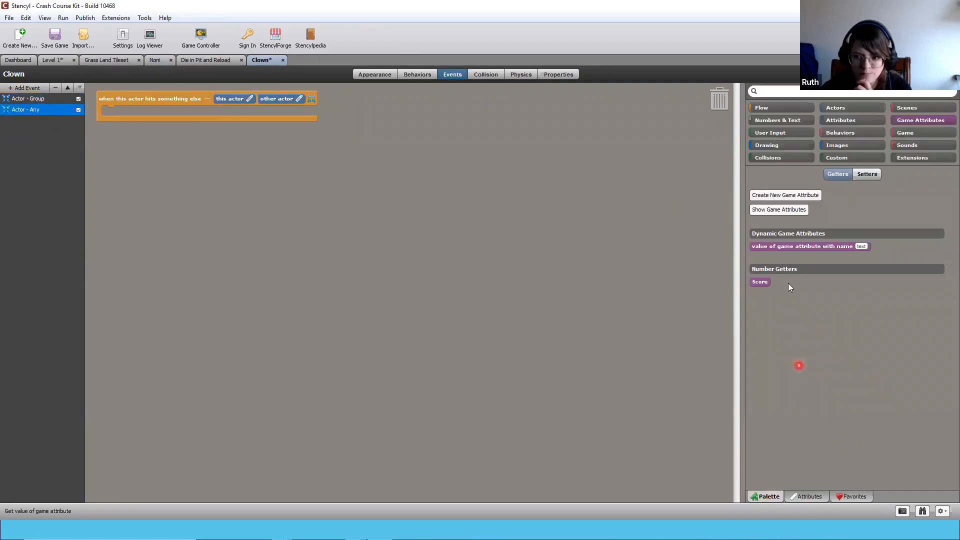
{"action": "left_click", "coordinate": [867, 174]}
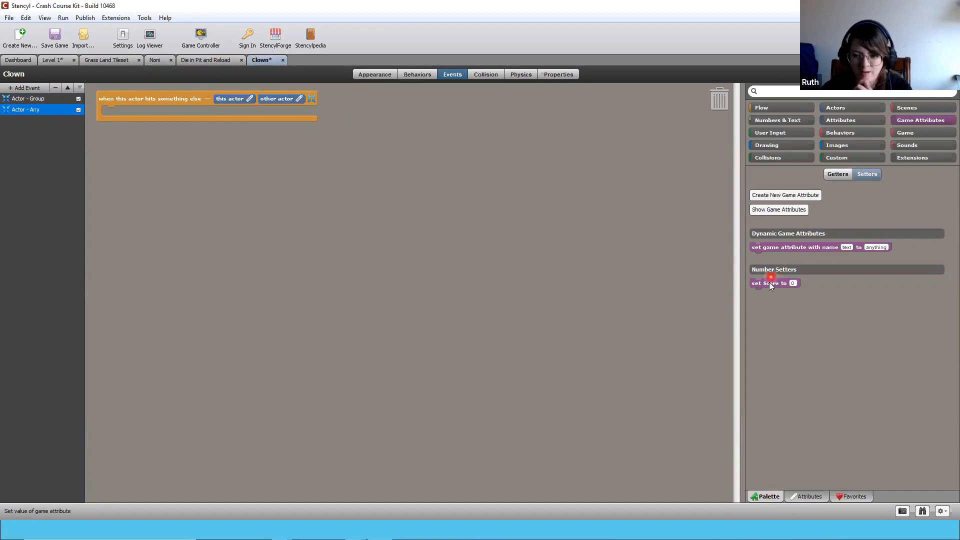
{"action": "left_click_drag", "start_coordinate": [773, 248], "coordinate": [661, 333]}
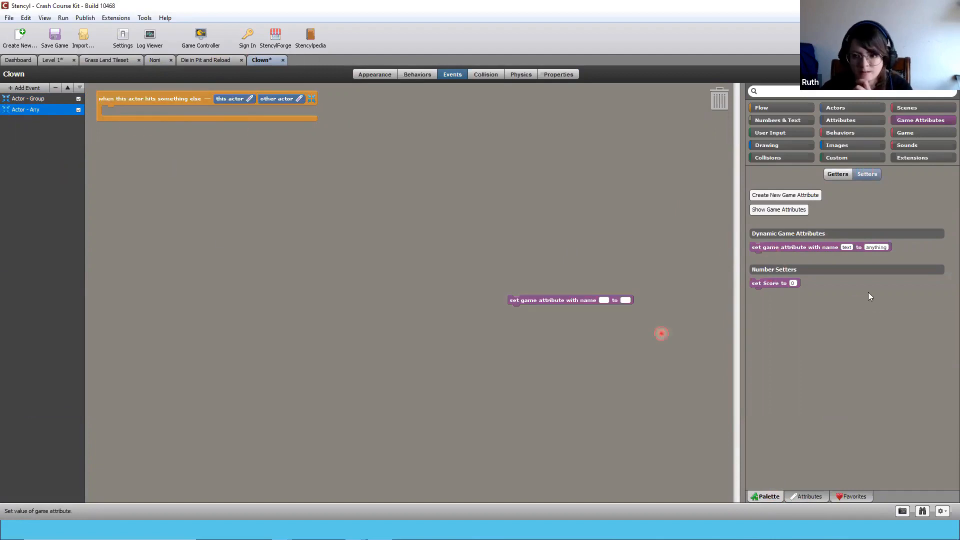
{"action": "left_click_drag", "start_coordinate": [869, 292], "coordinate": [918, 300]}
{"action": "left_click_drag", "start_coordinate": [668, 283], "coordinate": [193, 122]}
Copy the set Score to Score + 1 block from the Players group event into the Clown's new collision event, discarding the block already there
{"action": "left_click", "coordinate": [16, 103]}
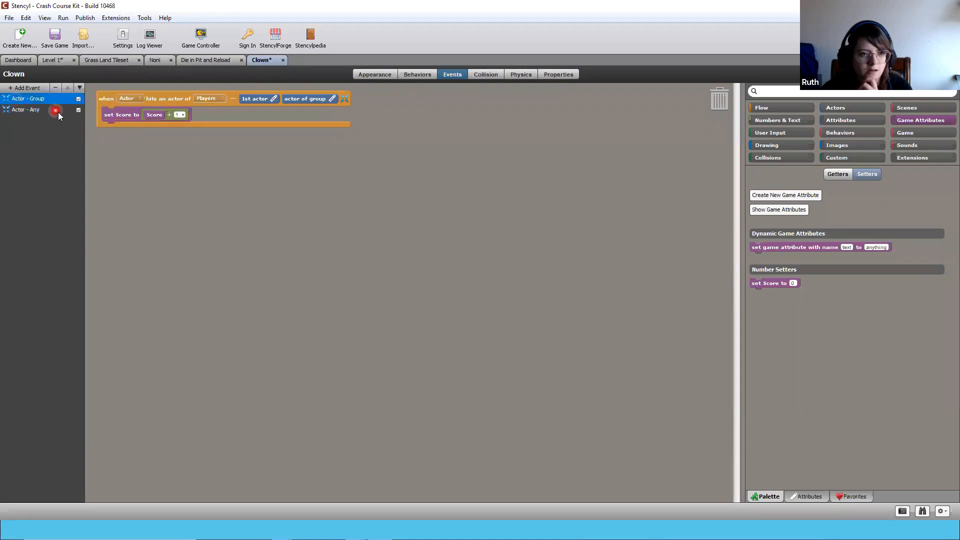
{"action": "right_click", "coordinate": [121, 114]}
{"action": "left_click", "coordinate": [167, 212]}
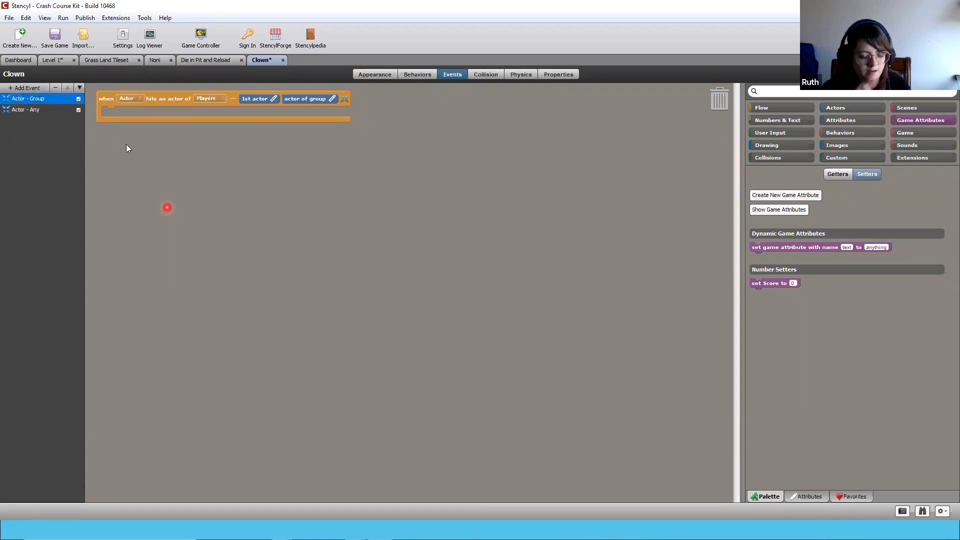
{"action": "key", "text": "ctrl+z"}
{"action": "right_click", "coordinate": [126, 111]}
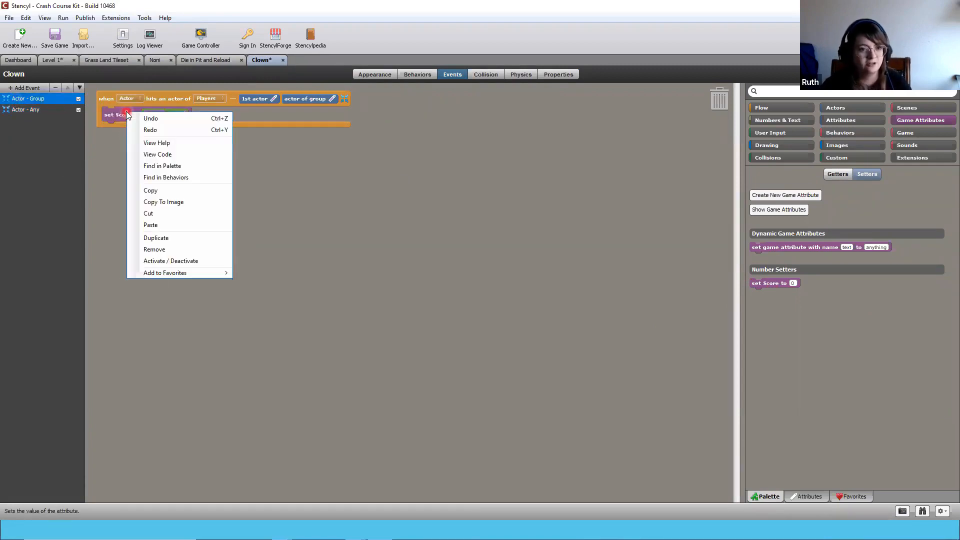
{"action": "left_click", "coordinate": [165, 191]}
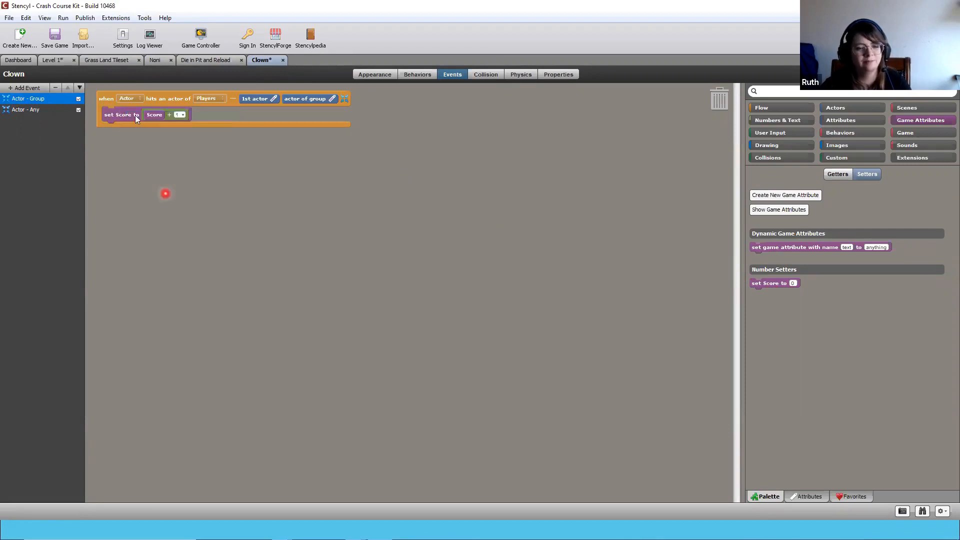
{"action": "left_click", "coordinate": [30, 109]}
{"action": "left_click_drag", "start_coordinate": [107, 112], "coordinate": [693, 114]}
{"action": "right_click", "coordinate": [215, 167]}
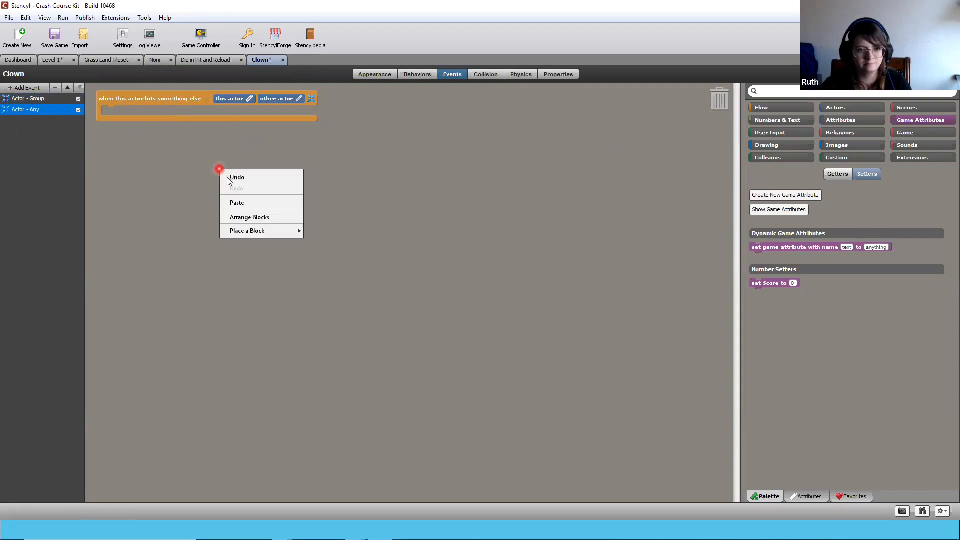
{"action": "left_click", "coordinate": [254, 199]}
{"action": "left_click_drag", "start_coordinate": [259, 186], "coordinate": [143, 122]}
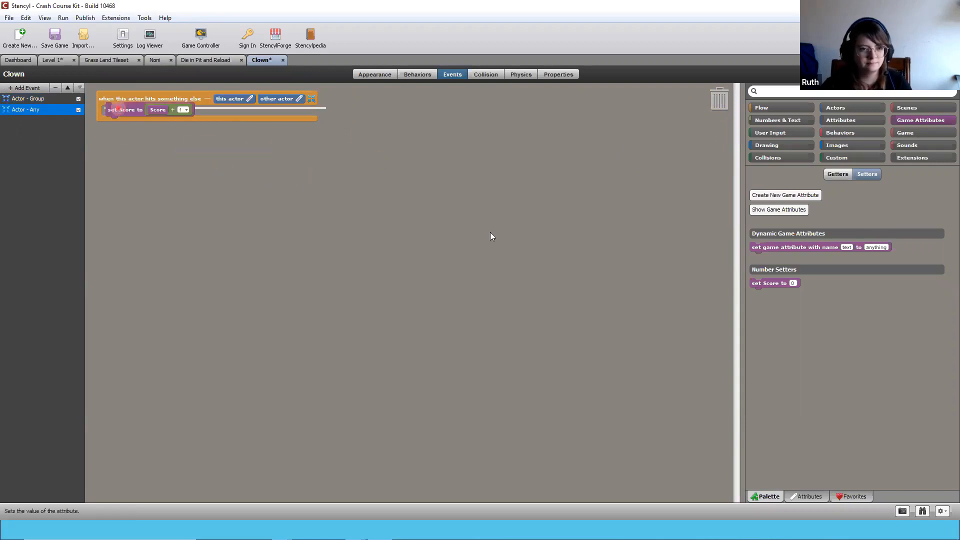
Save and playtest the game to check the score with the new collision event, and close the game window
{"action": "key", "text": "ctrl+s"}
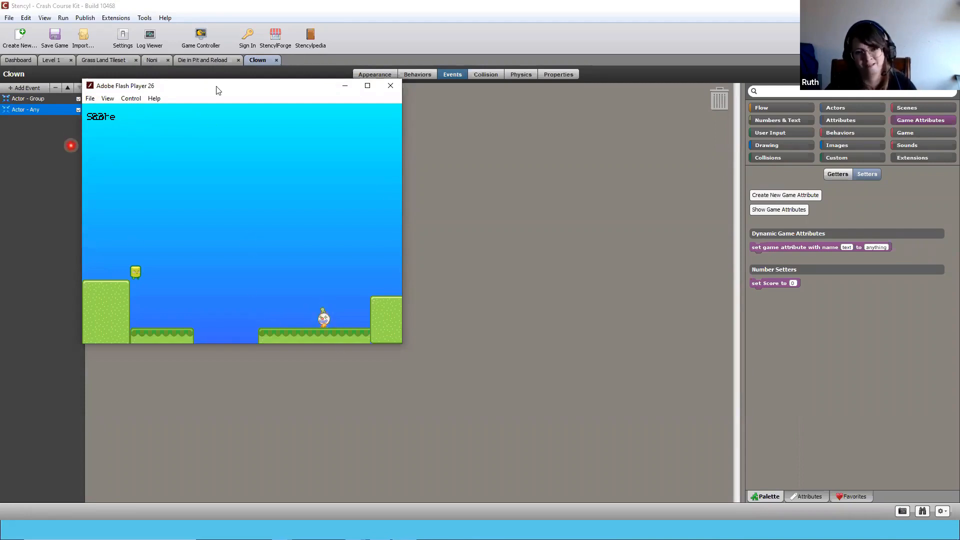
{"action": "left_click", "coordinate": [390, 87]}
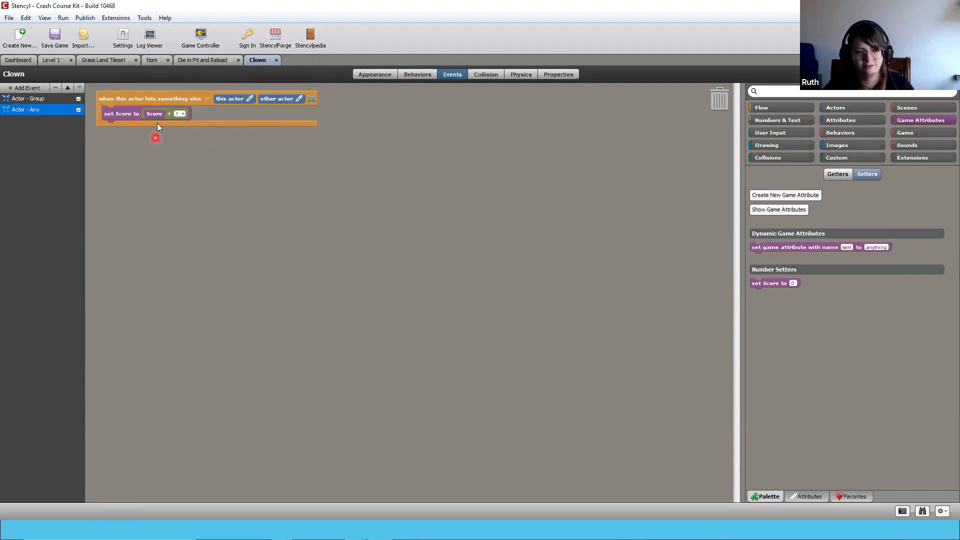
Remove both the Actor - Group and Actor - Any collision events from the Clown
{"action": "left_click", "coordinate": [37, 99]}
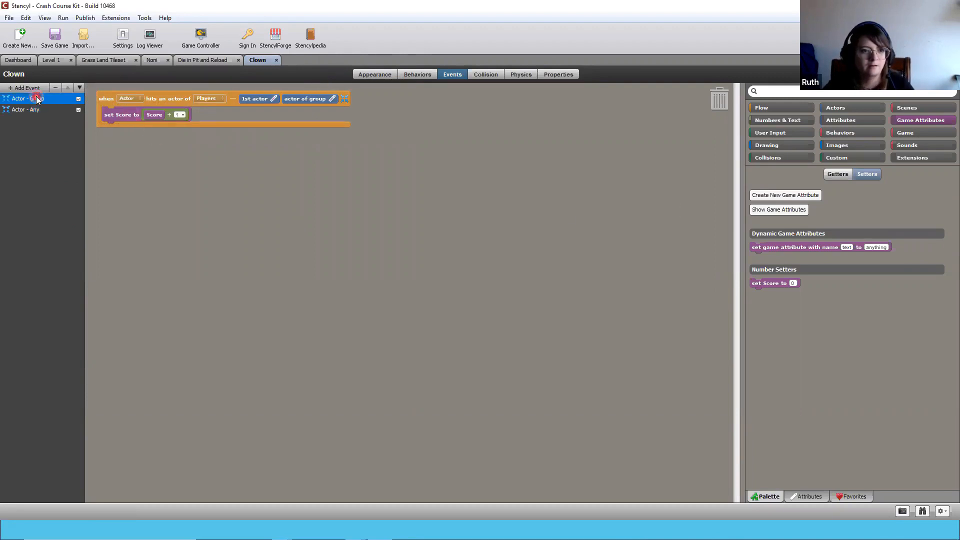
{"action": "left_click", "coordinate": [35, 110]}
{"action": "left_click", "coordinate": [32, 99]}
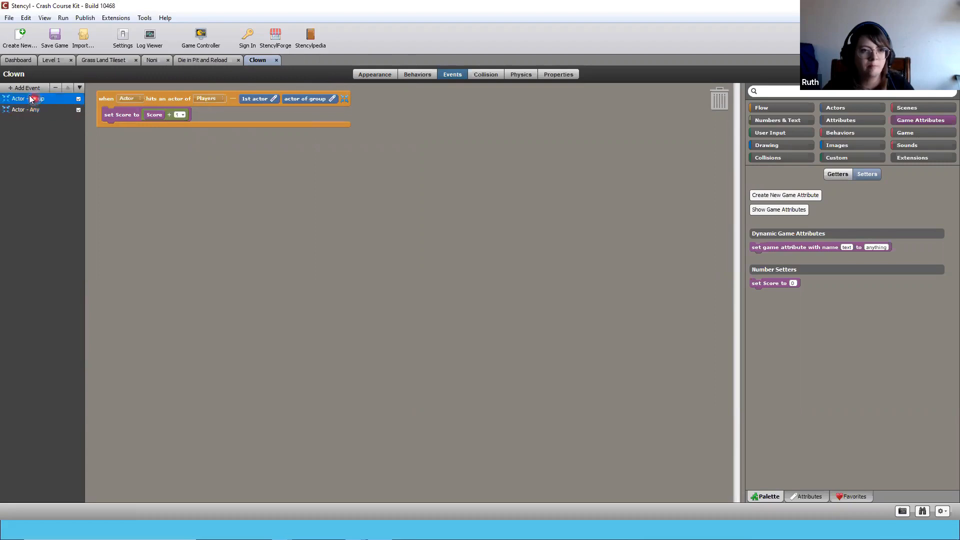
{"action": "left_click", "coordinate": [55, 89]}
{"action": "left_click", "coordinate": [546, 289]}
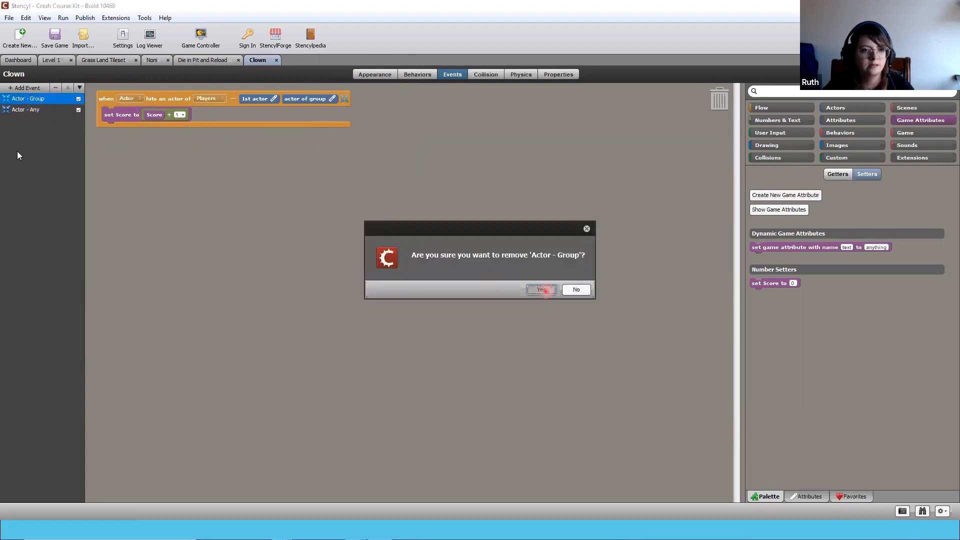
{"action": "left_click", "coordinate": [56, 89]}
{"action": "left_click", "coordinate": [542, 287]}
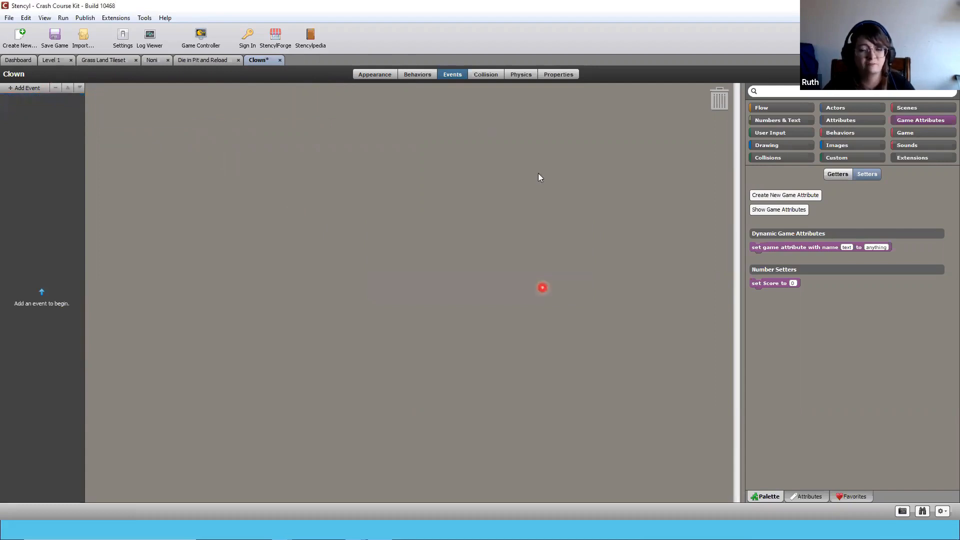
Save and playtest the game without the Clown's collision events, and close the game window
{"action": "key", "text": "ctrl+s"}
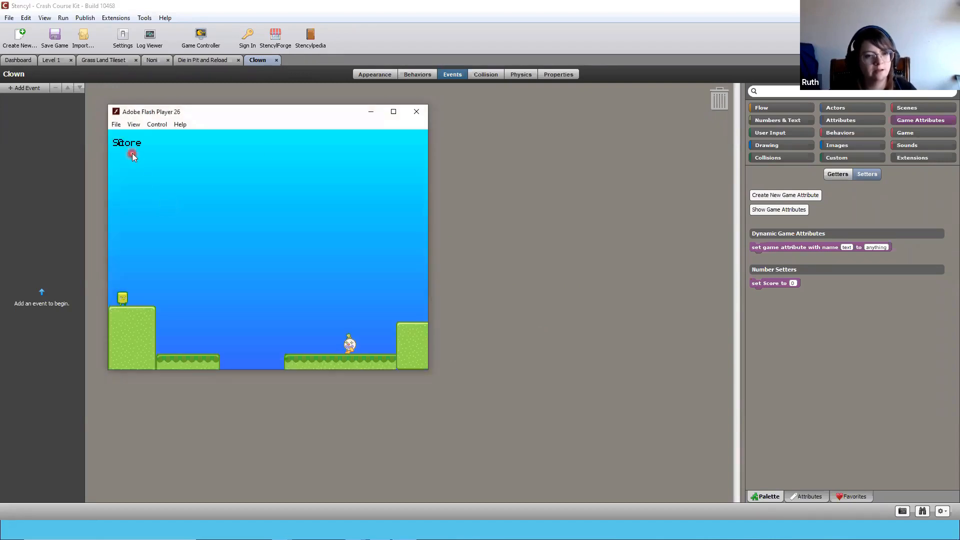
{"action": "left_click", "coordinate": [416, 111]}
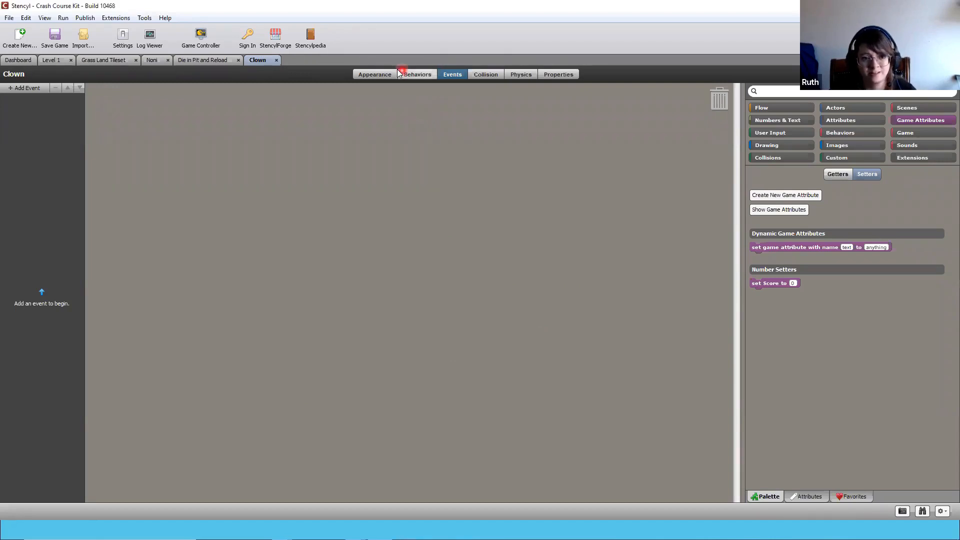
Set the score value's x coordinate to 100 in Level 1's Drawing event
{"action": "left_click", "coordinate": [52, 59]}
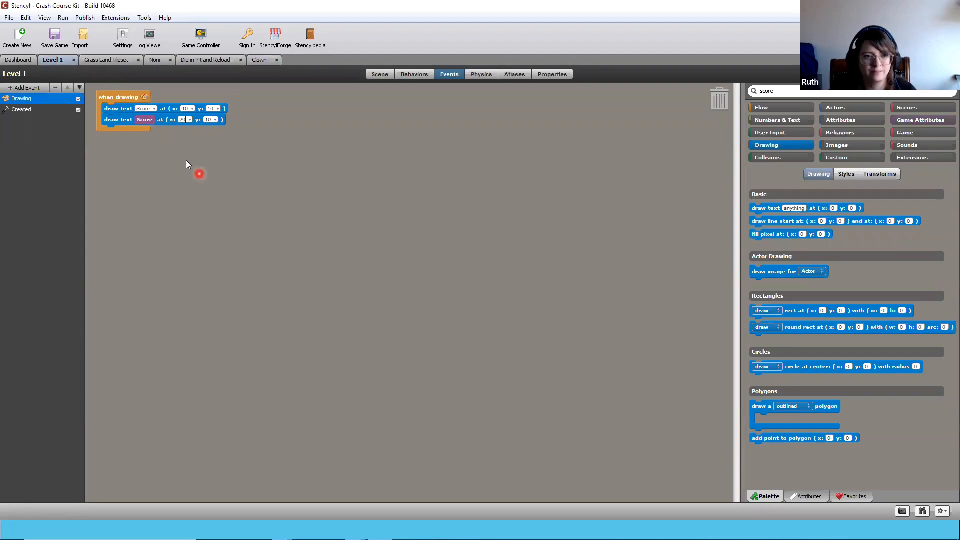
{"action": "left_click", "coordinate": [207, 108]}
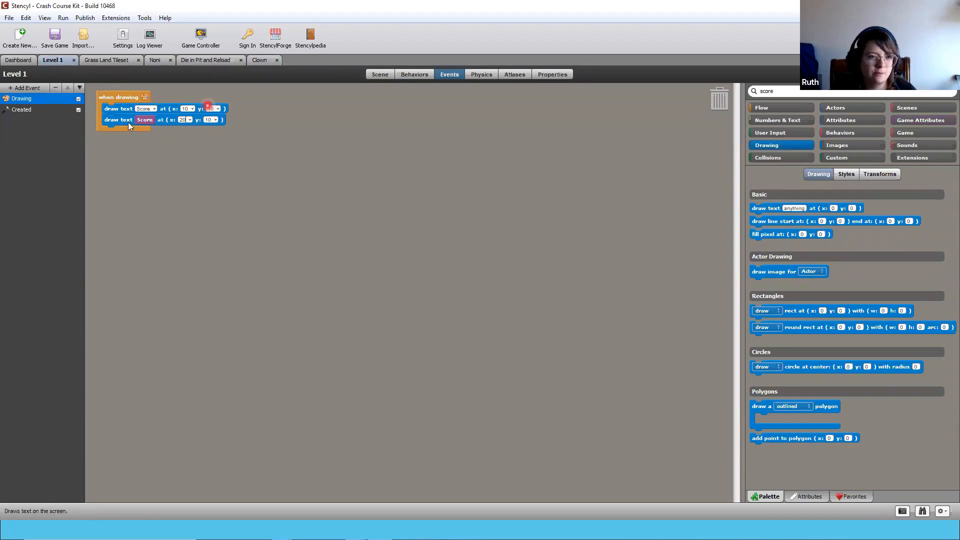
{"action": "left_click", "coordinate": [321, 179]}
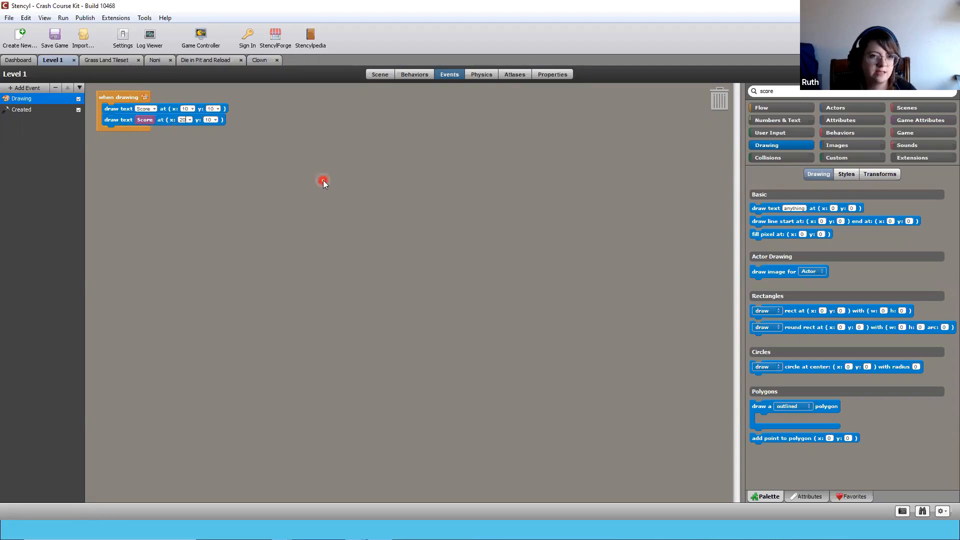
{"action": "key", "text": "BackSpace"}
{"action": "key", "text": "BackSpace"}
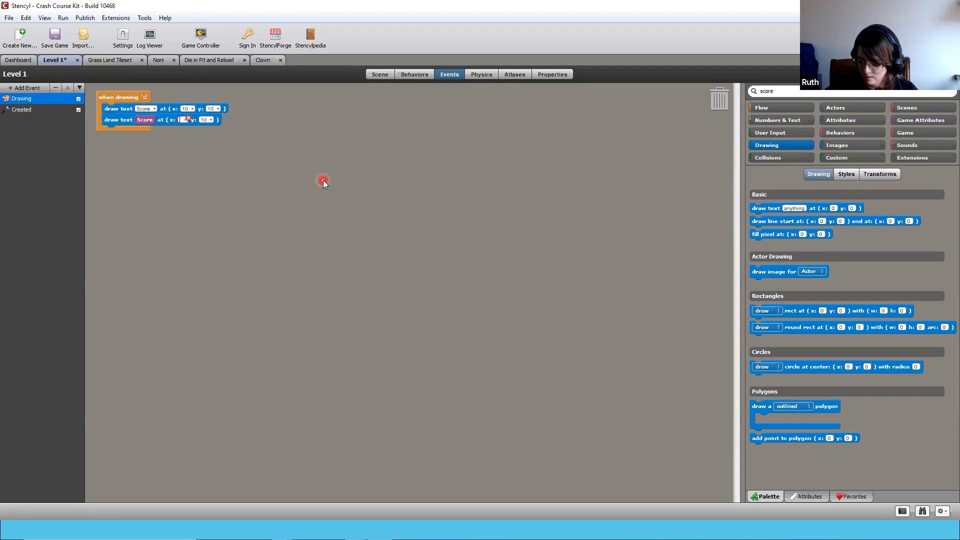
{"action": "type", "text": "100"}
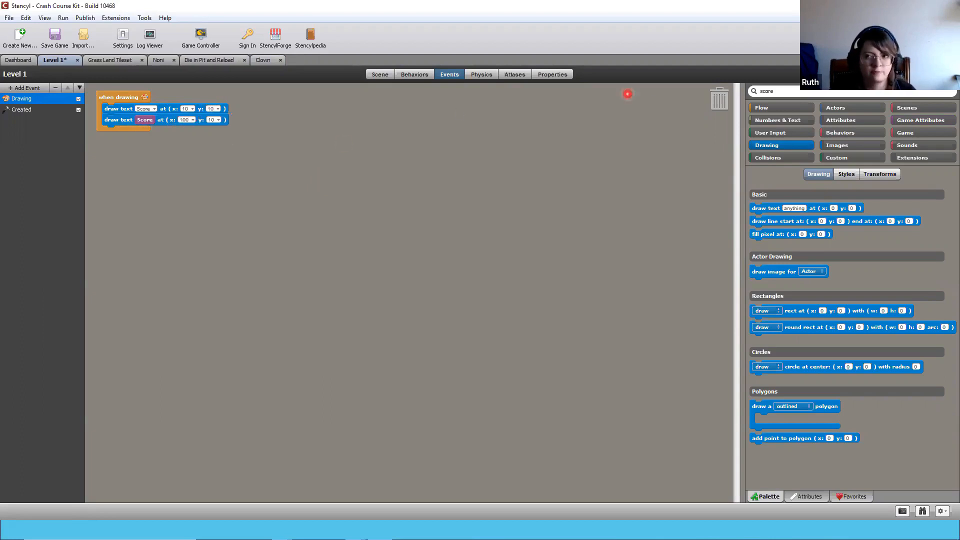
Save and playtest Level 1 to check the spacing between the Score label and its value
{"action": "key", "text": "ctrl+s"}
{"action": "left_click", "coordinate": [331, 296]}
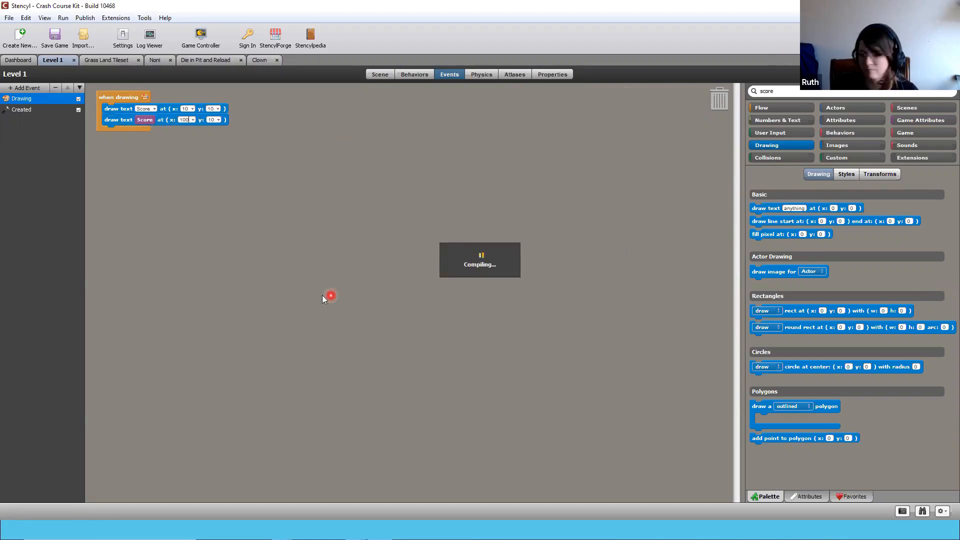
{"action": "left_click", "coordinate": [322, 200]}
{"action": "left_click", "coordinate": [365, 440]}
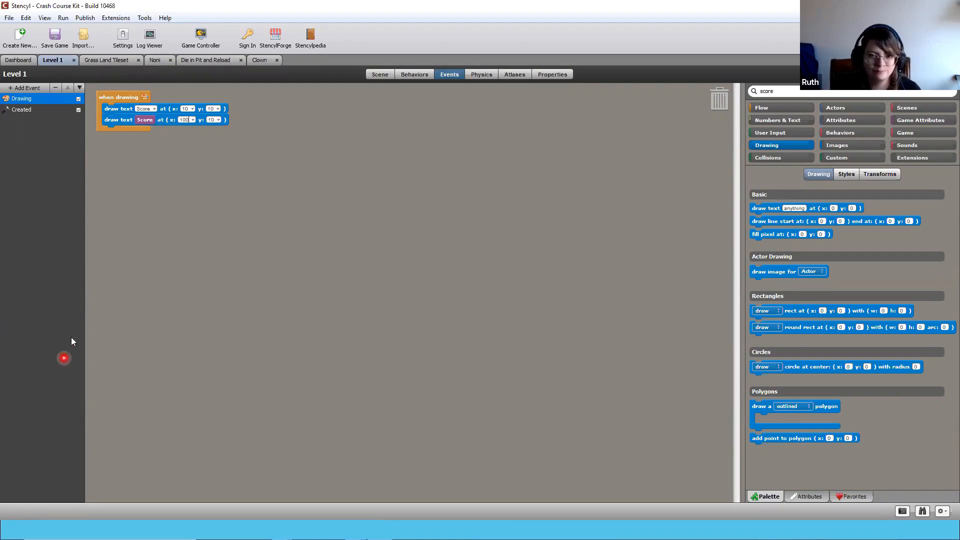
{"action": "left_click", "coordinate": [70, 62]}
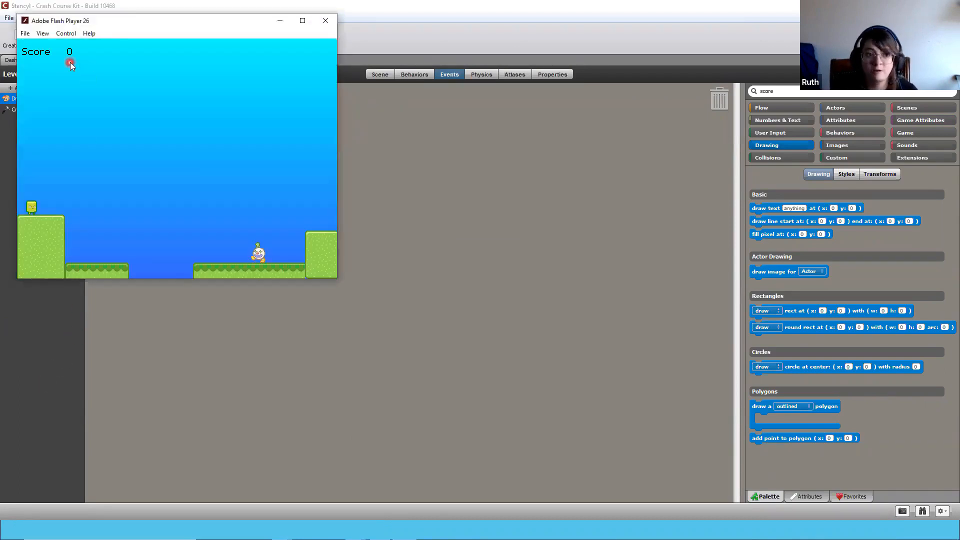
Set the score value's x coordinate to 80 in the Drawing event
{"action": "left_click", "coordinate": [312, 178]}
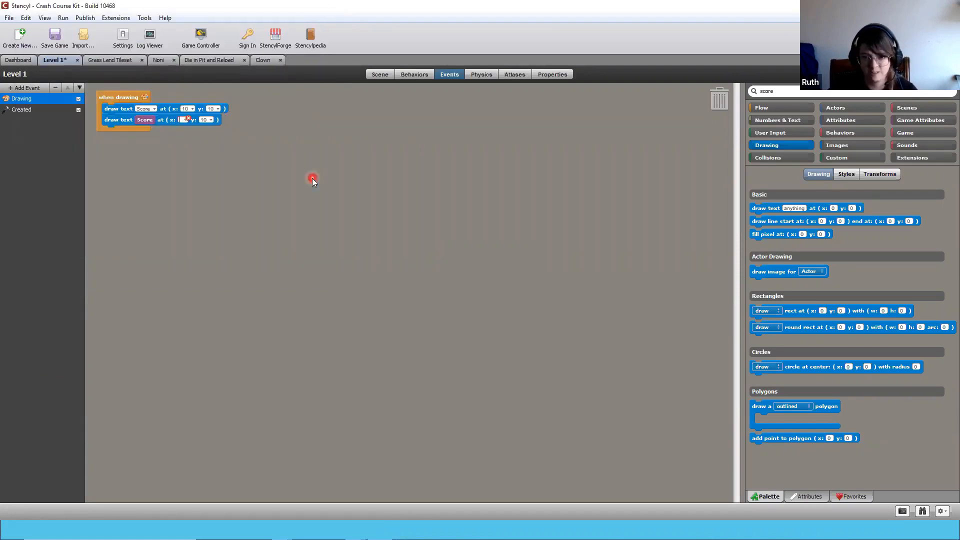
{"action": "type", "text": "80"}
{"action": "key", "text": "Return"}
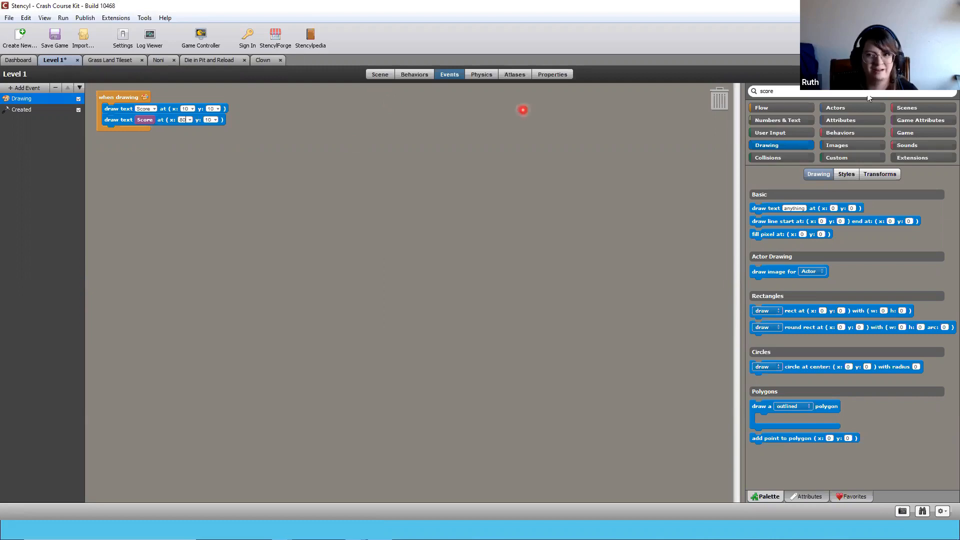
Save and playtest Level 1 to check the score value's position beside its label, and close the game window
{"action": "key", "text": "ctrl+s"}
{"action": "left_click", "coordinate": [110, 345]}
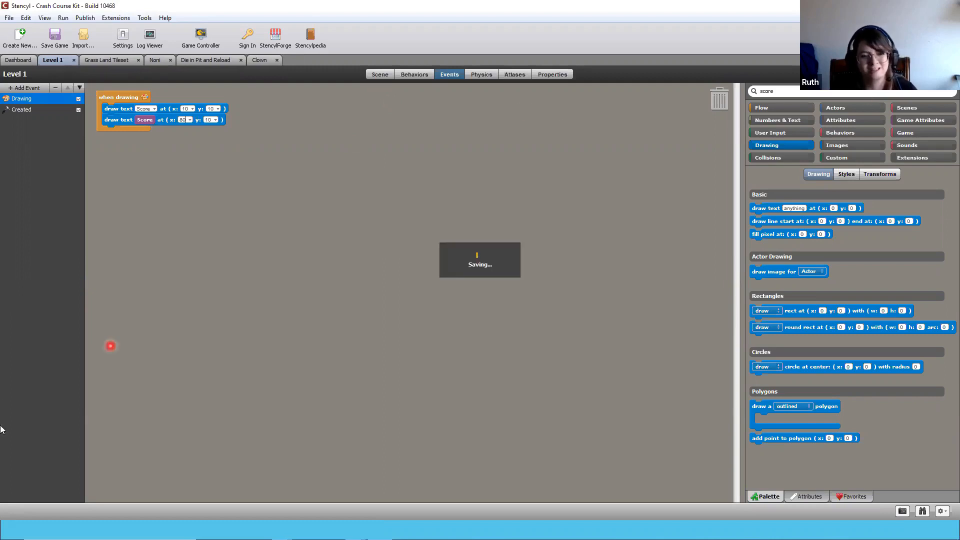
{"action": "left_click", "coordinate": [242, 395]}
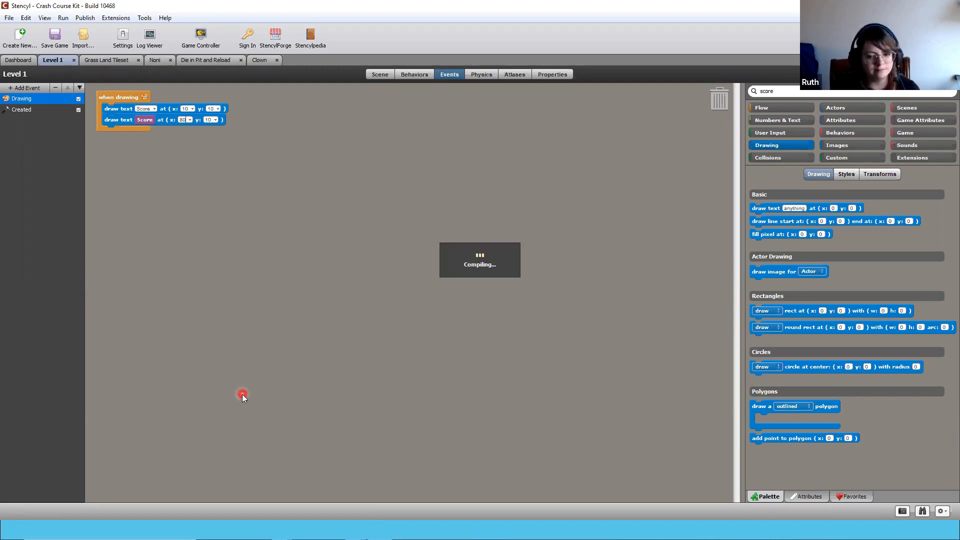
{"action": "left_click", "coordinate": [212, 387]}
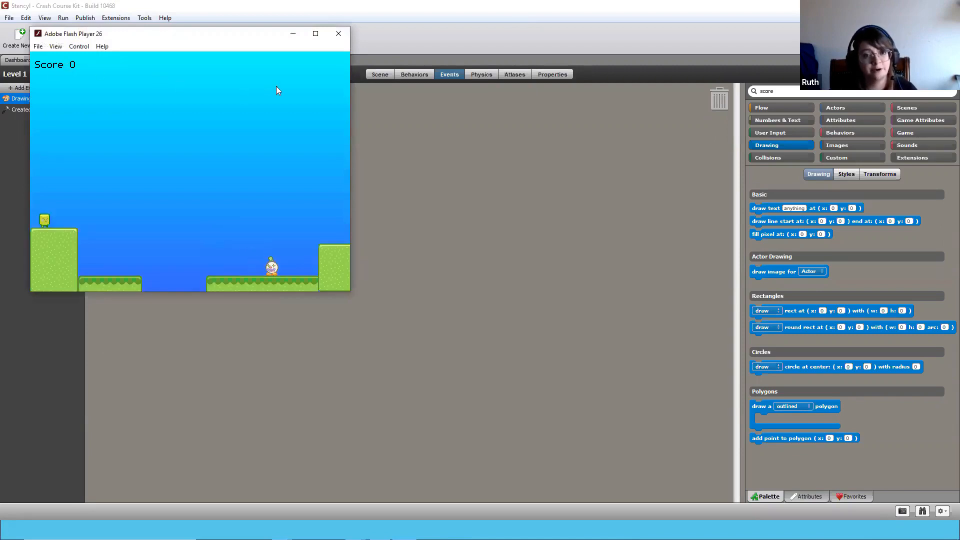
{"action": "left_click", "coordinate": [338, 33]}
Add a colon to the end of the Score label text in Level 1's Drawing event
{"action": "left_click", "coordinate": [151, 109]}
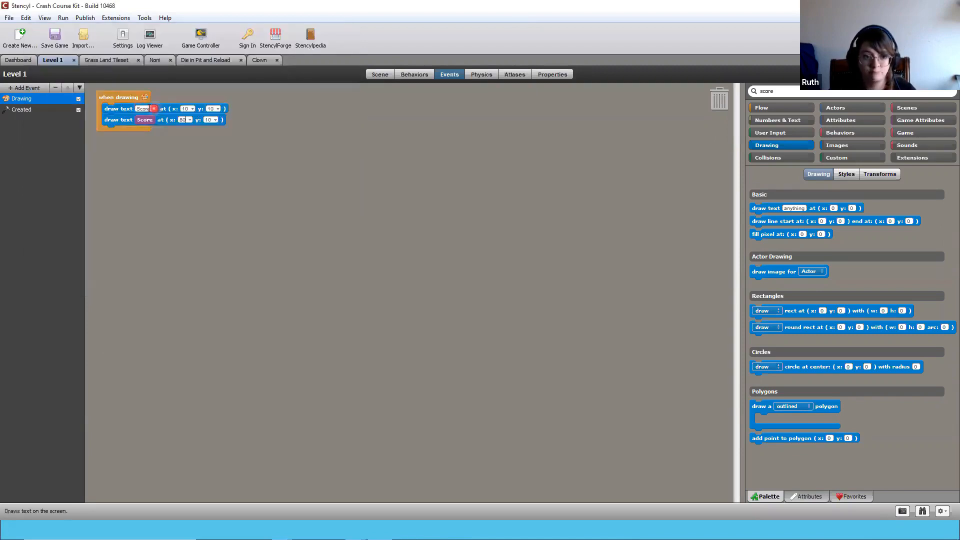
{"action": "type", "text": ":"}
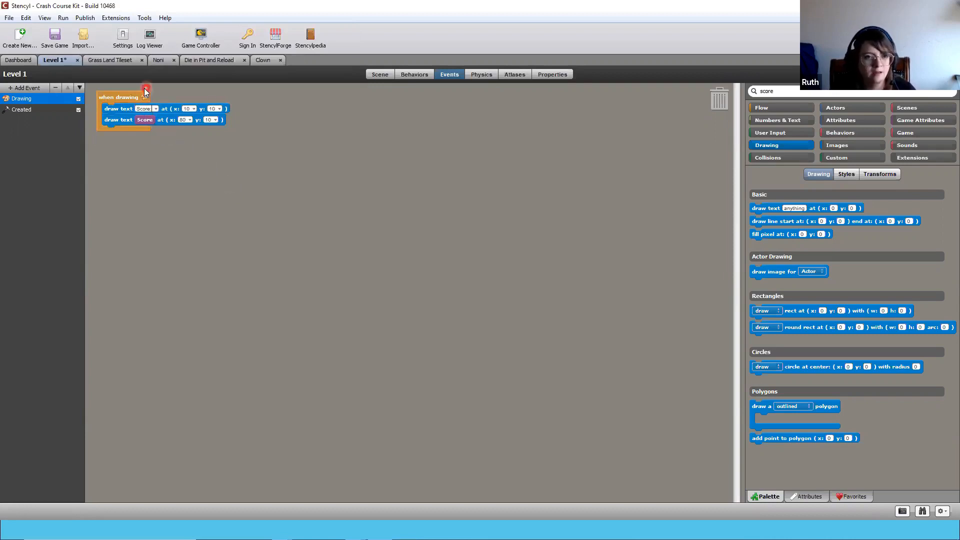
Check the events of the Clown and Die in Pit and Reload, and open Noni's events
{"action": "left_click", "coordinate": [265, 60]}
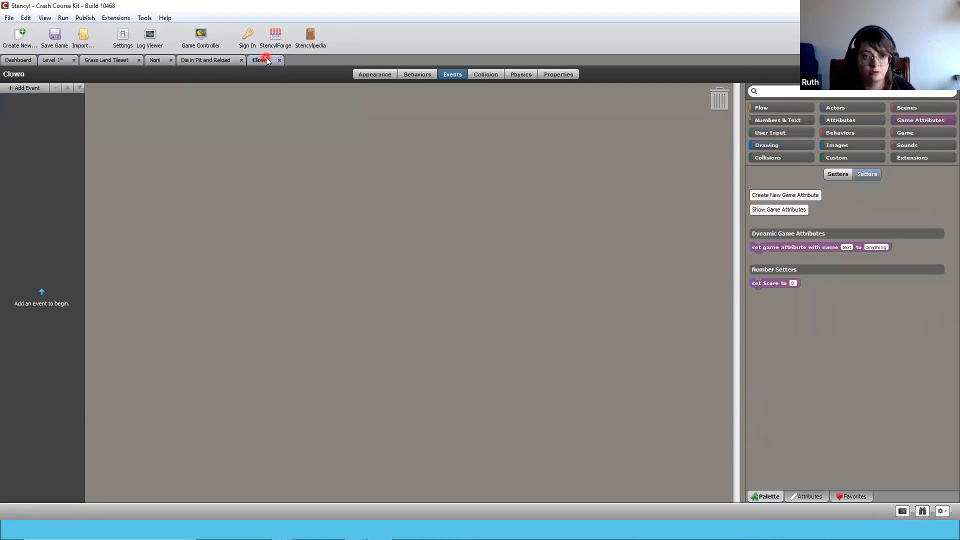
{"action": "left_click", "coordinate": [223, 59]}
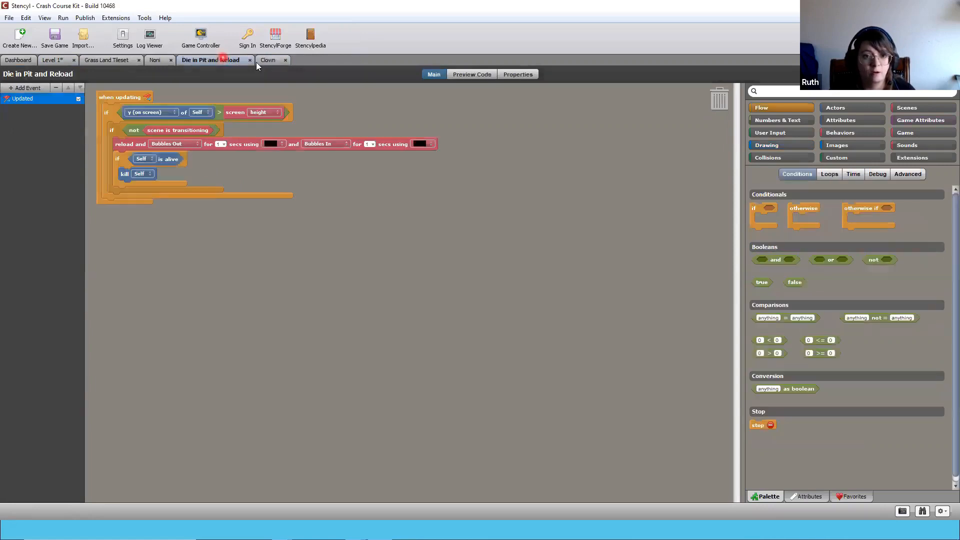
{"action": "left_click", "coordinate": [270, 60]}
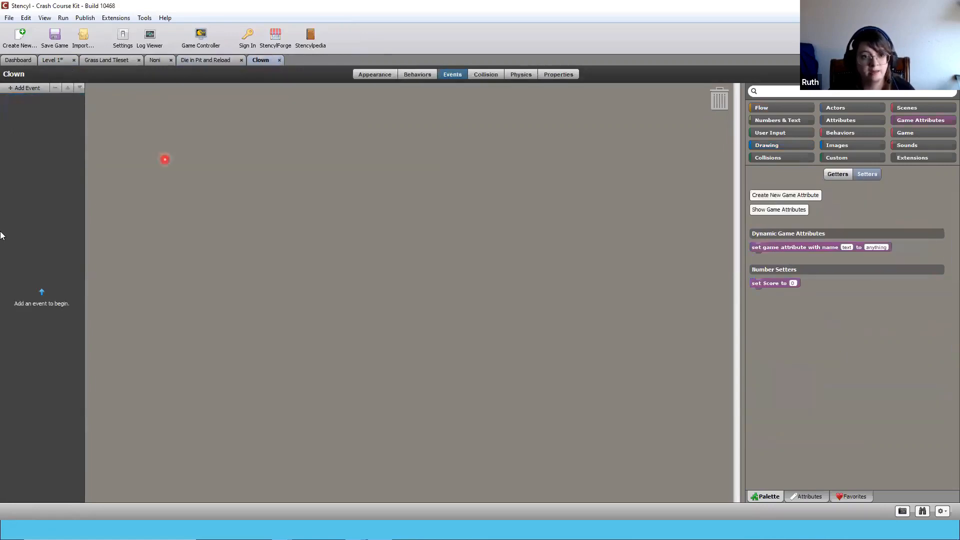
{"action": "left_click", "coordinate": [153, 61]}
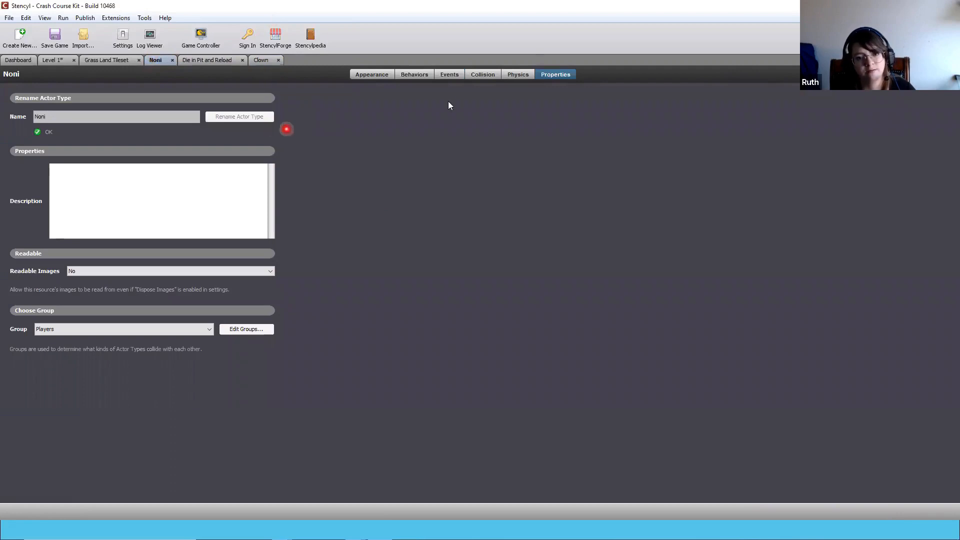
{"action": "left_click", "coordinate": [449, 75]}
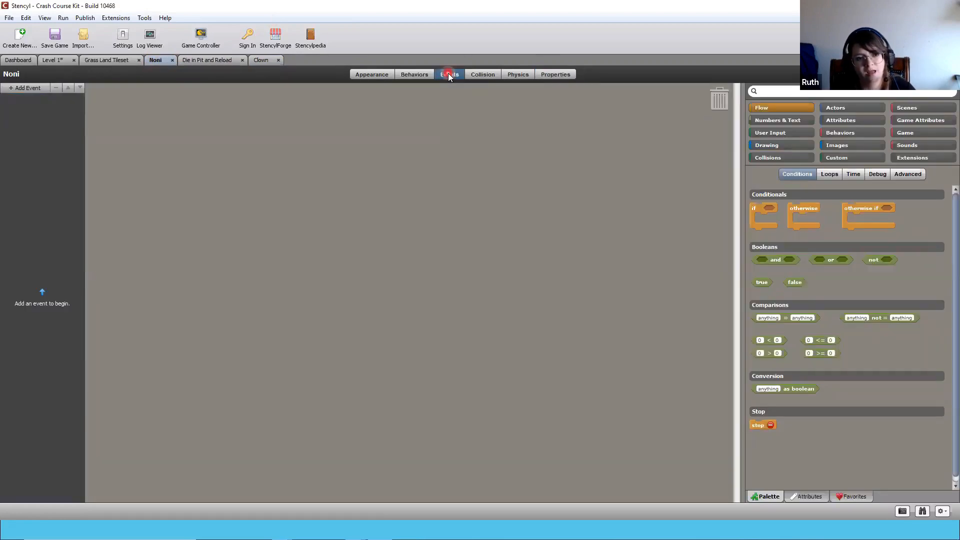
Add a specific-actor collision event to Noni and try to choose an attribute for its second actor
{"action": "left_click", "coordinate": [25, 87]}
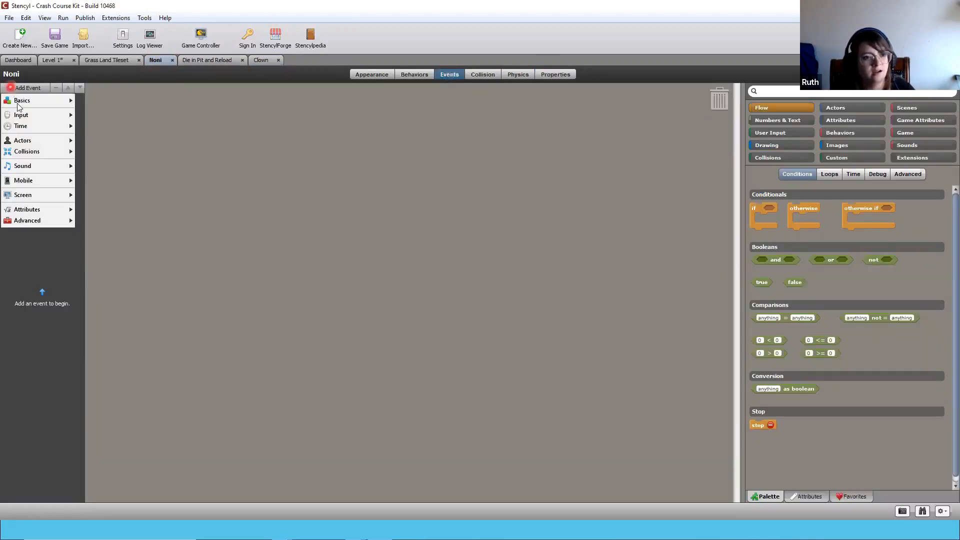
{"action": "left_click", "coordinate": [20, 107]}
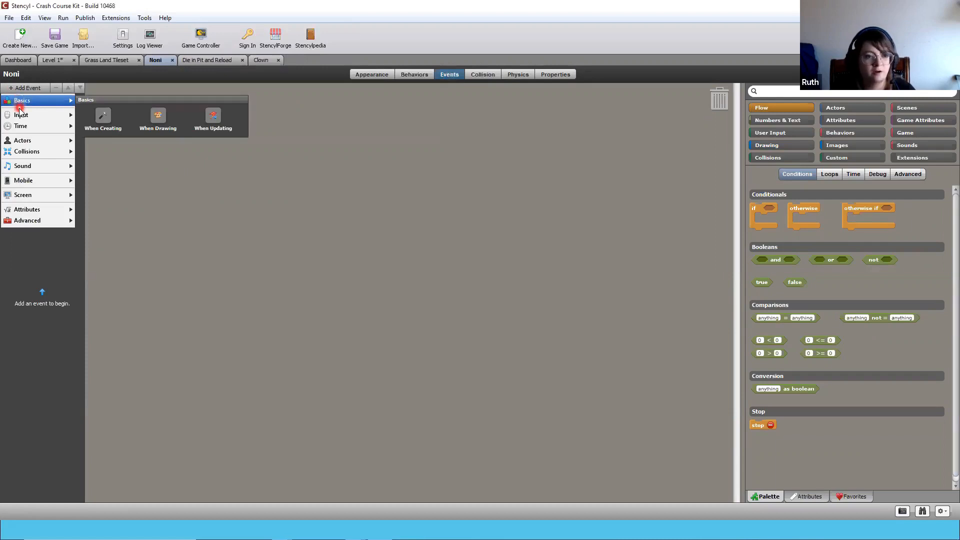
{"action": "left_click", "coordinate": [45, 152]}
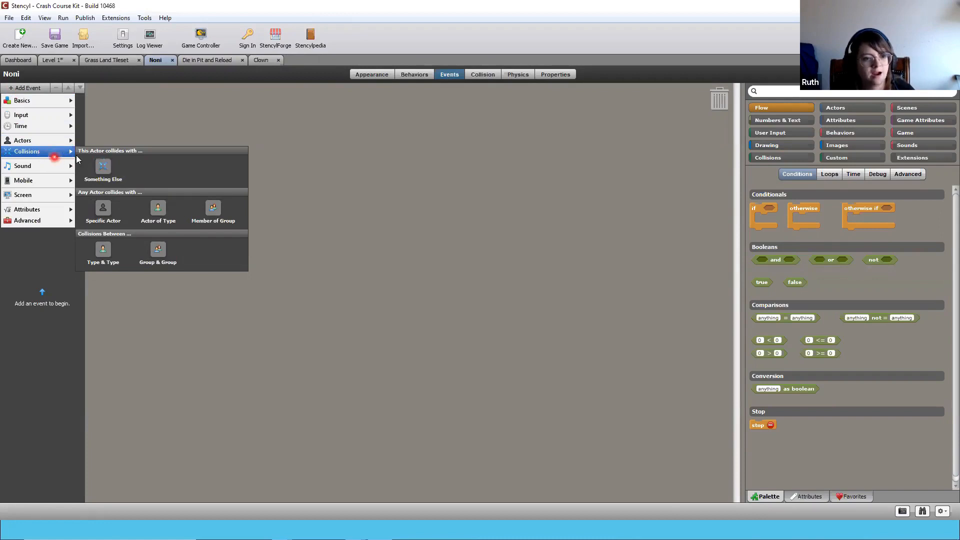
{"action": "left_click", "coordinate": [116, 209]}
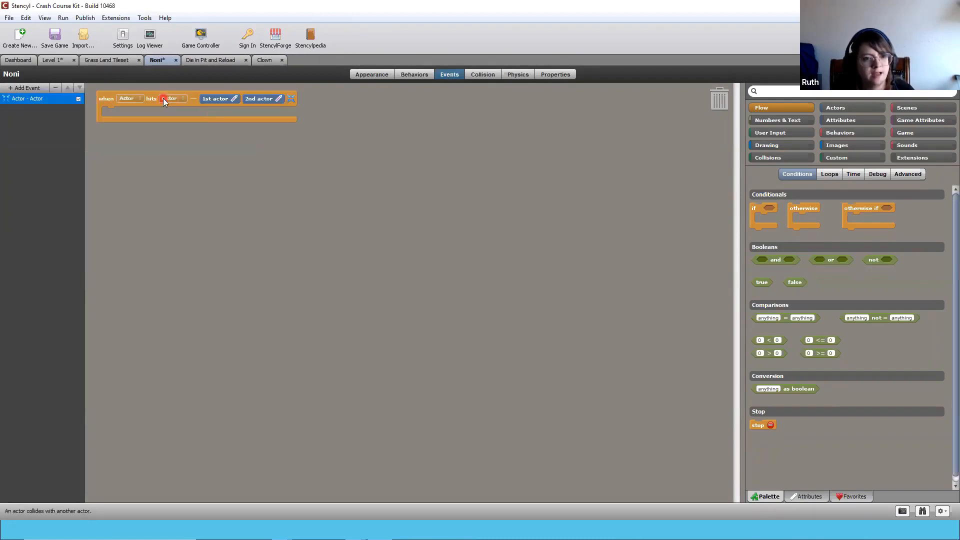
{"action": "left_click", "coordinate": [169, 99]}
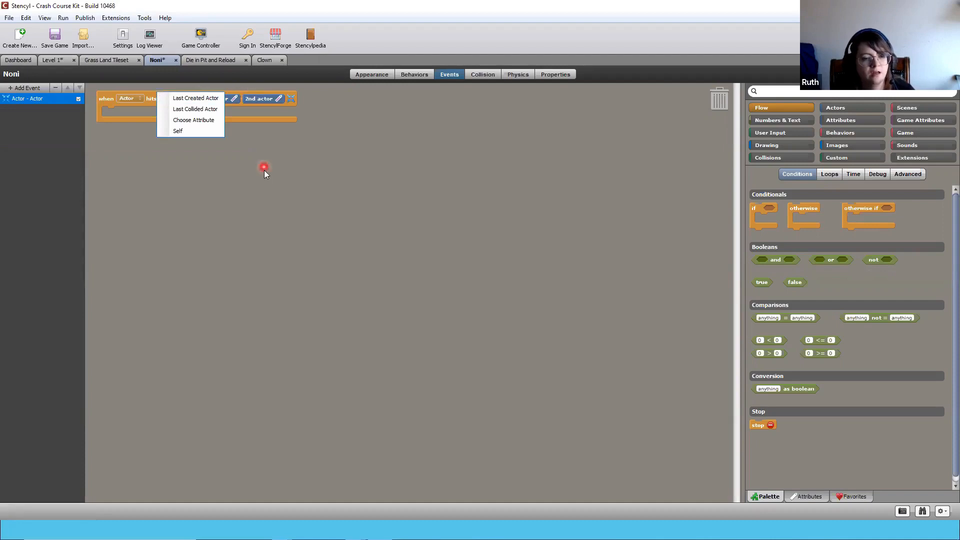
{"action": "left_click", "coordinate": [213, 121]}
{"action": "left_click", "coordinate": [544, 303]}
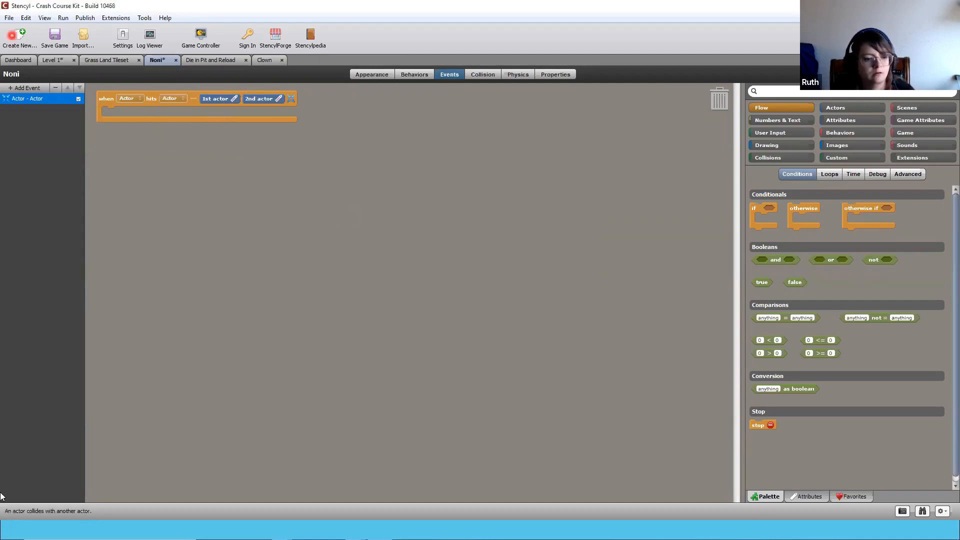
Add a collision event to Noni for an actor hitting an actor of a type
{"action": "left_click", "coordinate": [24, 87]}
{"action": "mouse_move", "coordinate": [30, 151]}
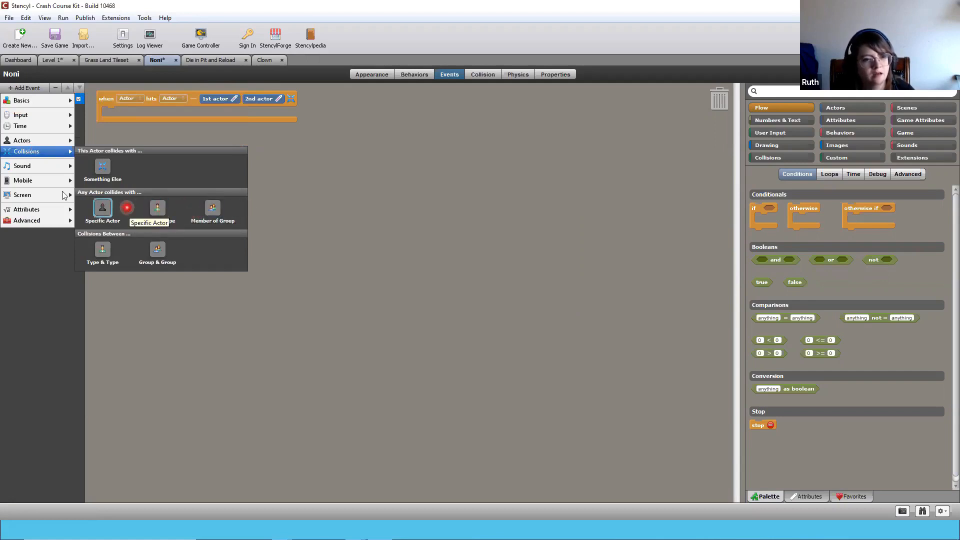
{"action": "left_click", "coordinate": [38, 152]}
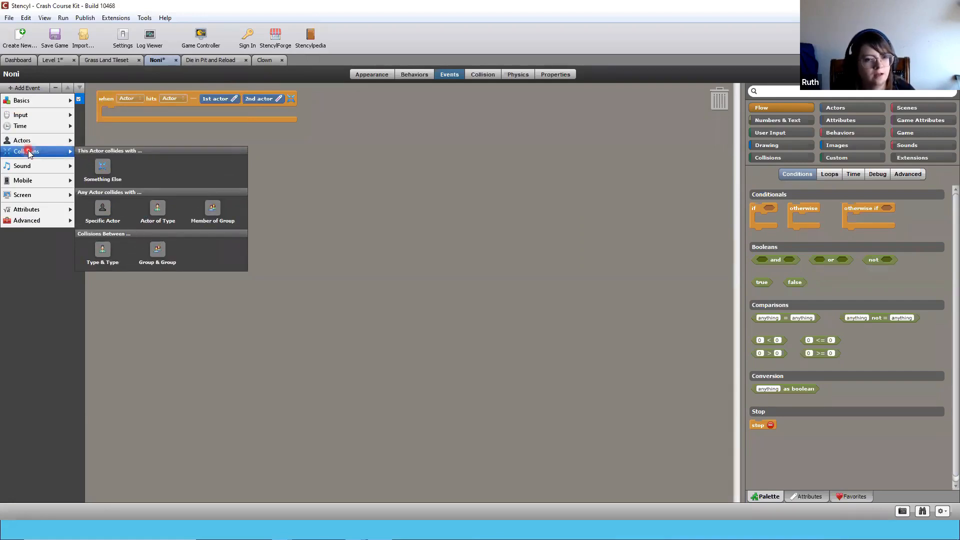
{"action": "left_click", "coordinate": [102, 165]}
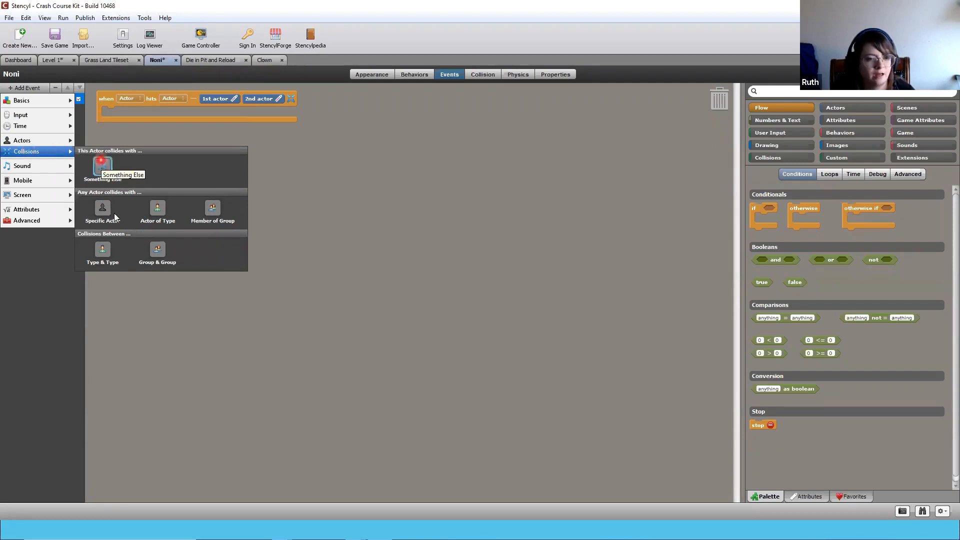
{"action": "left_click", "coordinate": [159, 212]}
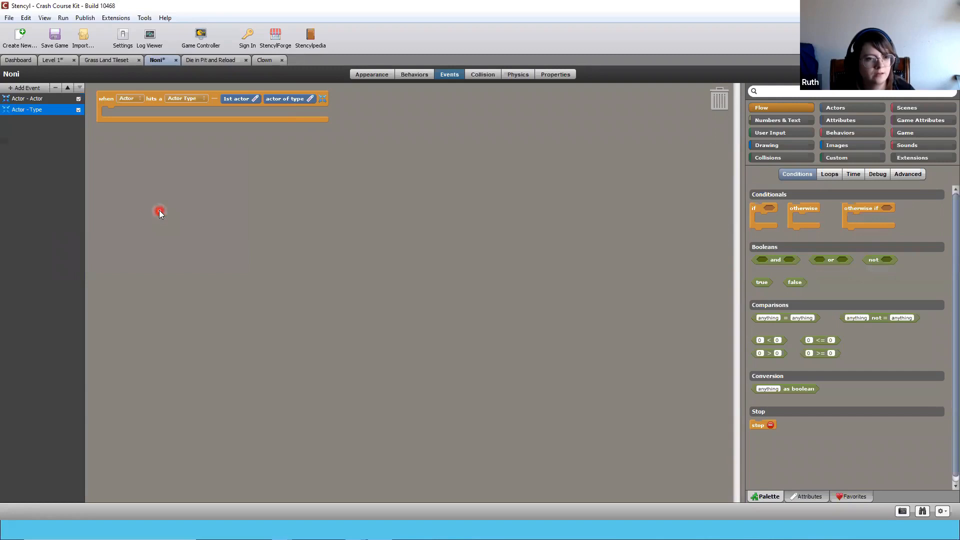
{"action": "left_click", "coordinate": [194, 101]}
{"action": "left_click", "coordinate": [195, 109]}
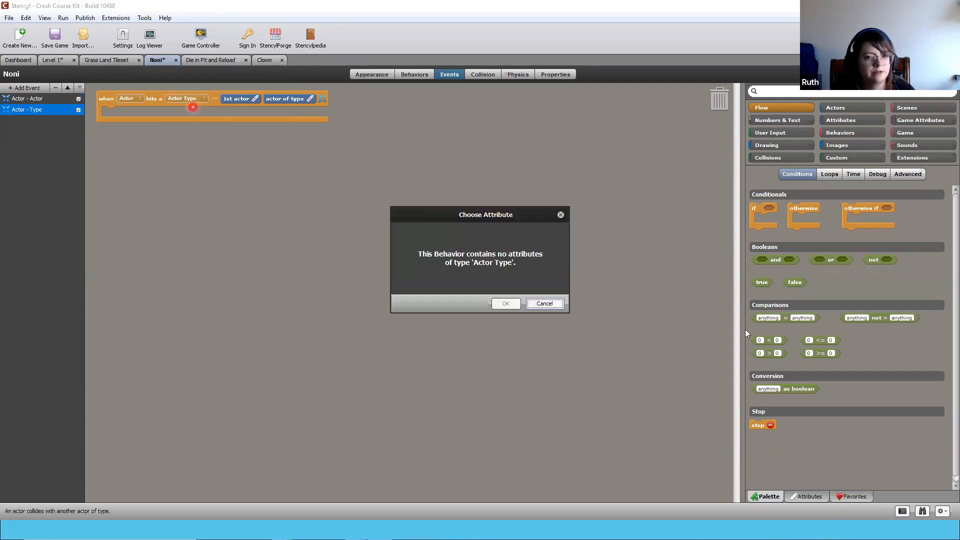
{"action": "left_click", "coordinate": [544, 303]}
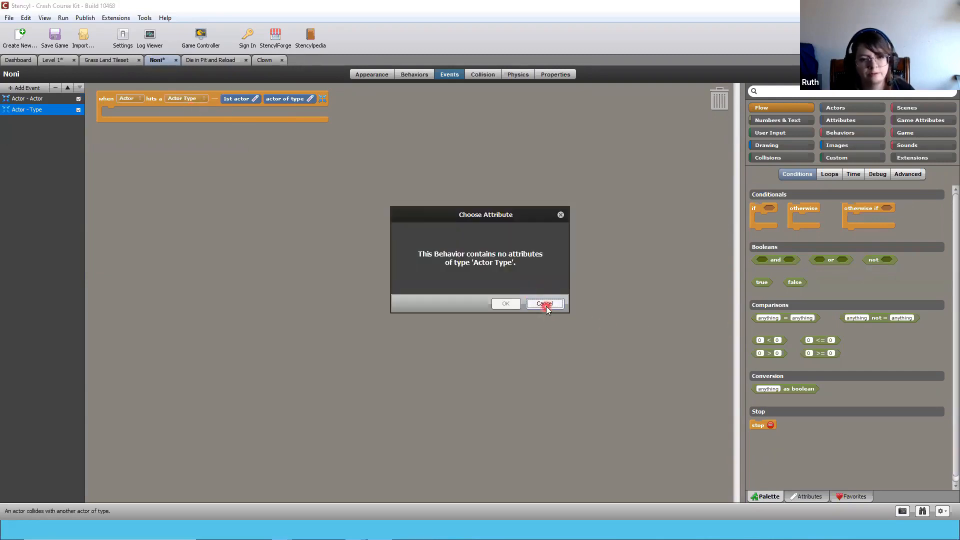
Set the actor type in Noni's new collision event to Clown
{"action": "left_click", "coordinate": [194, 100]}
{"action": "left_click", "coordinate": [193, 88]}
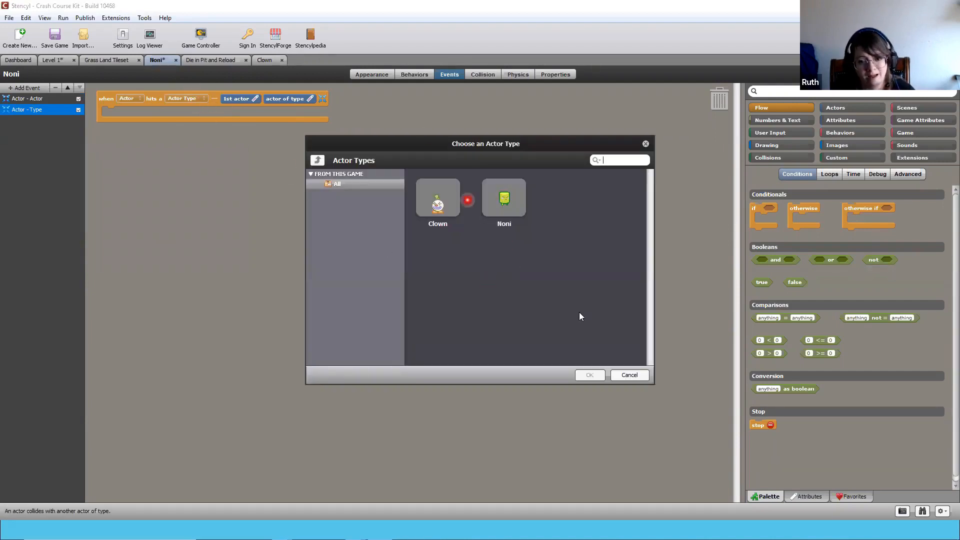
{"action": "left_click", "coordinate": [438, 201]}
{"action": "left_click", "coordinate": [589, 375]}
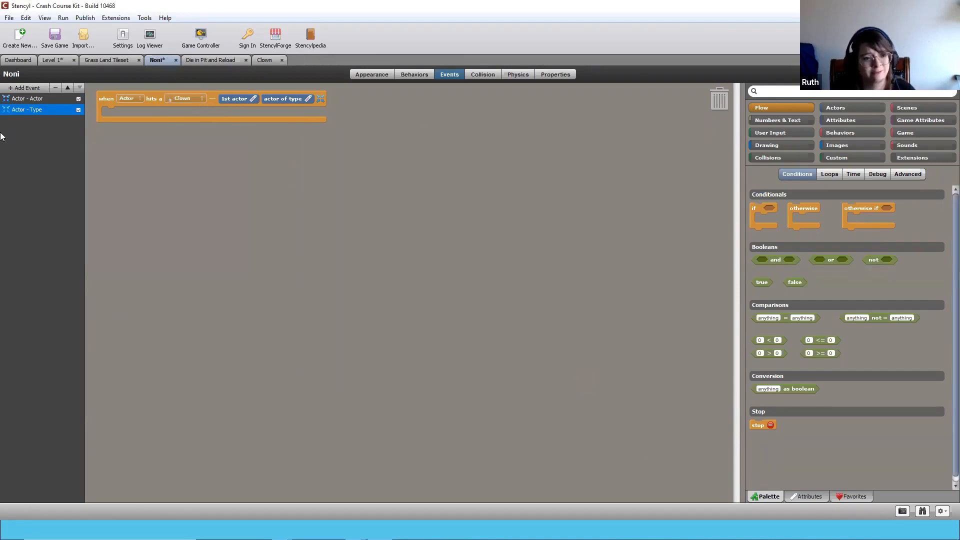
Delete the Actor - Actor collision event from Noni
{"action": "left_click", "coordinate": [20, 99]}
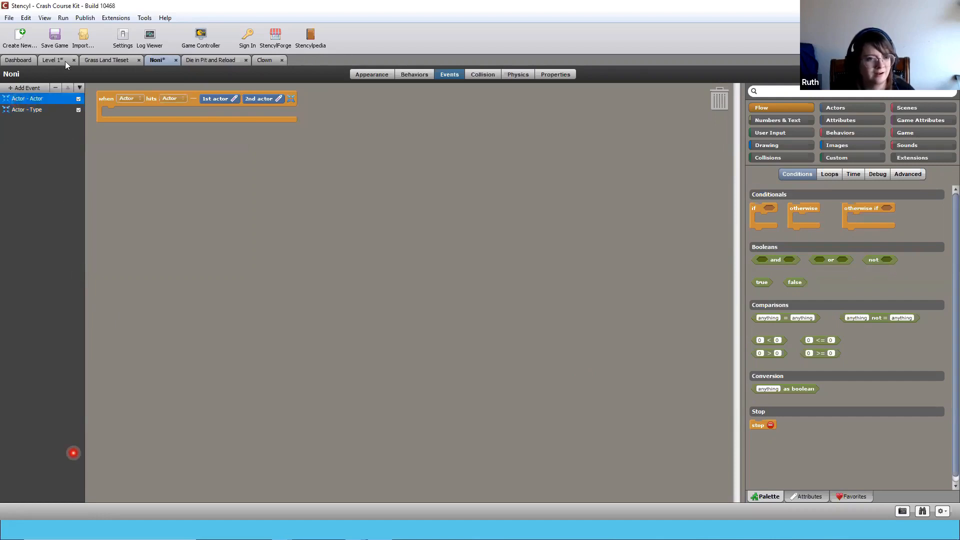
{"action": "left_click", "coordinate": [55, 88]}
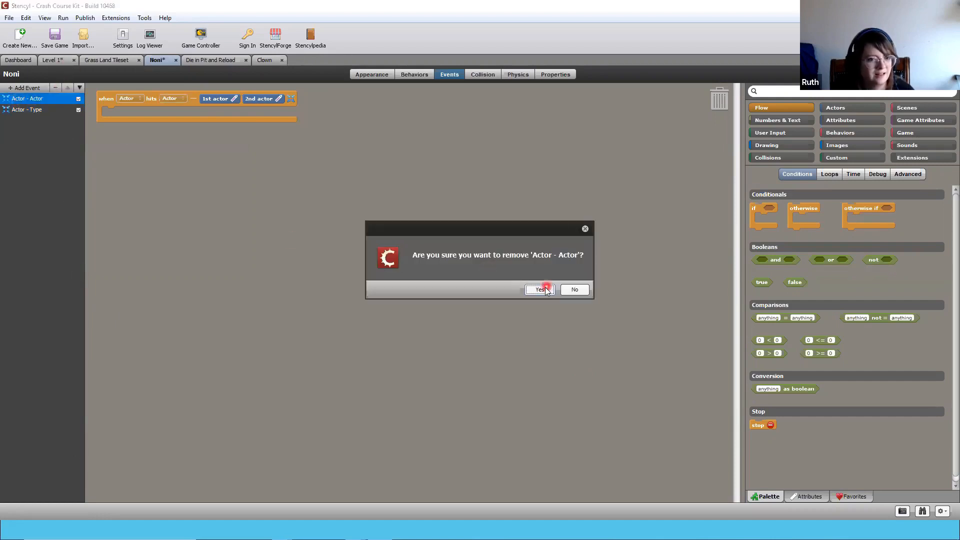
{"action": "left_click", "coordinate": [542, 289]}
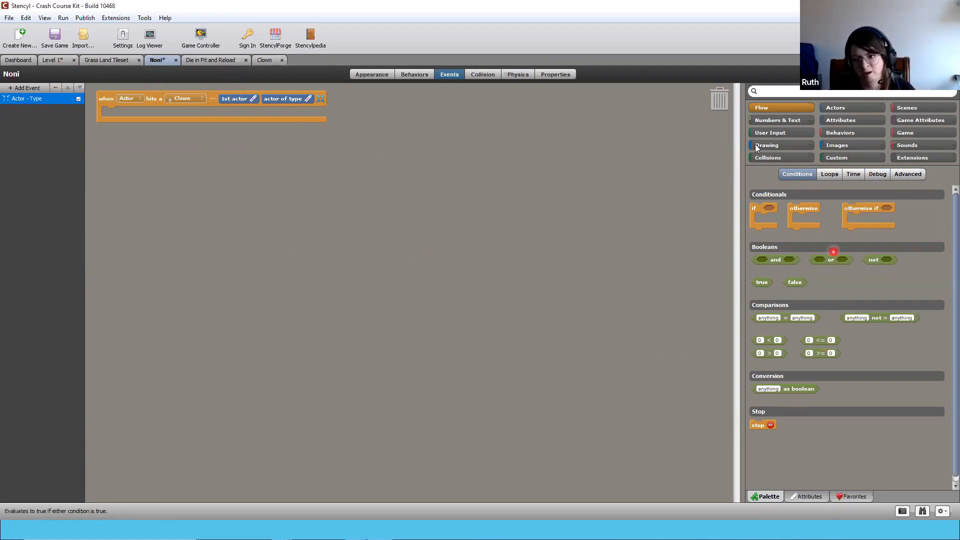
Place a setter for the Score game attribute inside Noni's Clown collision event
{"action": "left_click", "coordinate": [921, 120]}
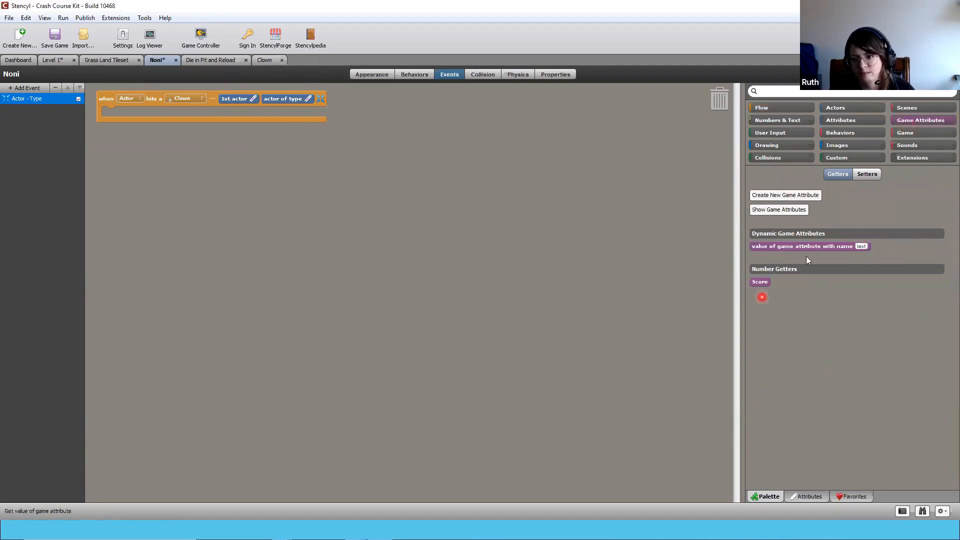
{"action": "left_click", "coordinate": [799, 119]}
{"action": "left_click", "coordinate": [939, 120]}
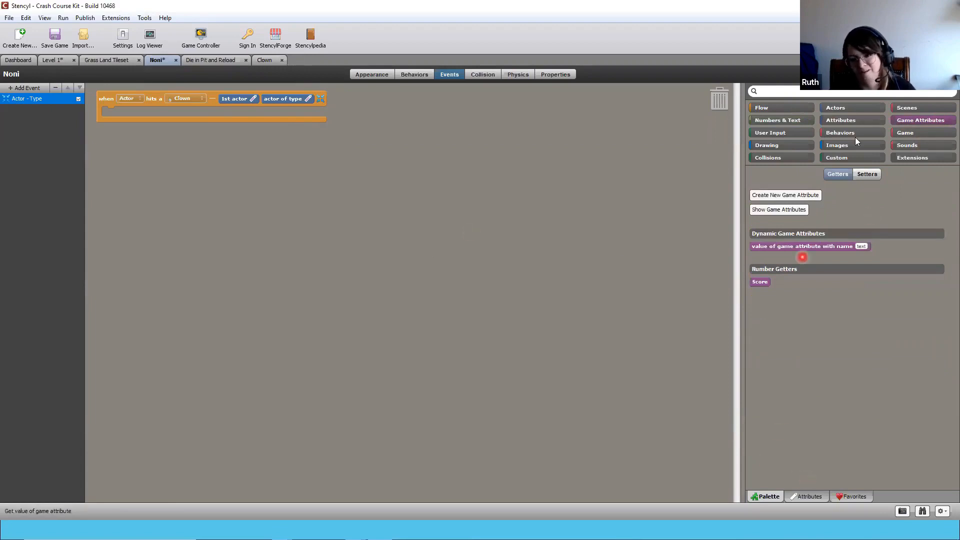
{"action": "left_click", "coordinate": [871, 174]}
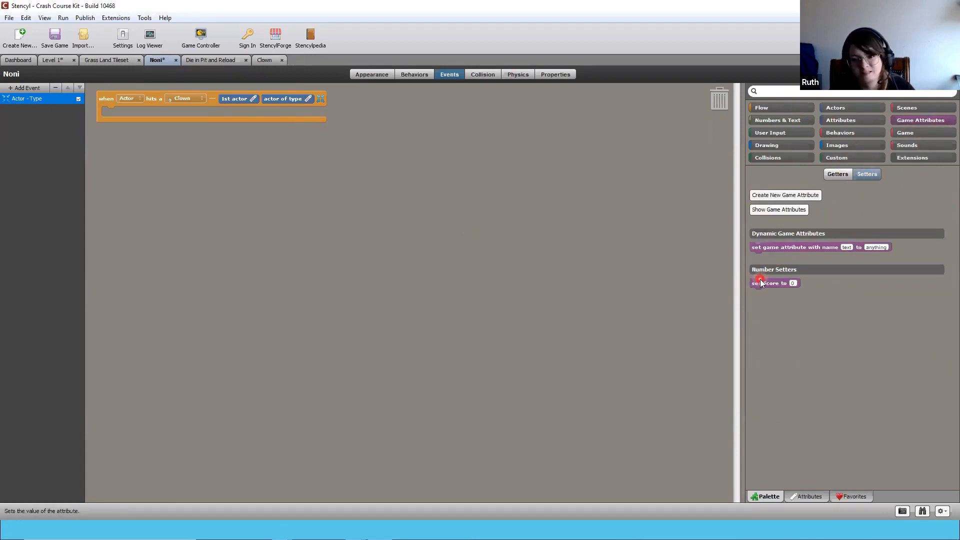
{"action": "left_click_drag", "start_coordinate": [760, 283], "coordinate": [109, 113]}
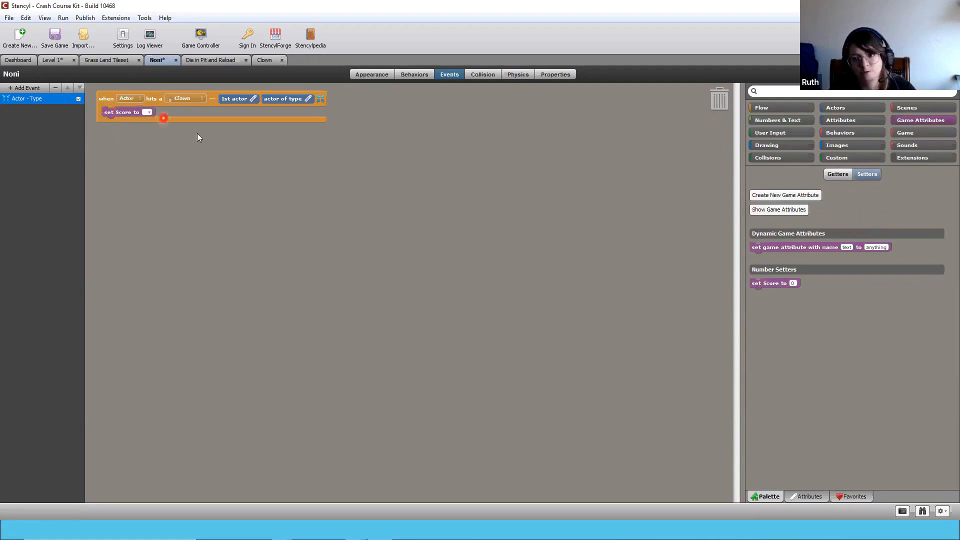
Set the Score setter's value to an addition with the Score game attribute as its first operand
{"action": "left_click", "coordinate": [778, 120]}
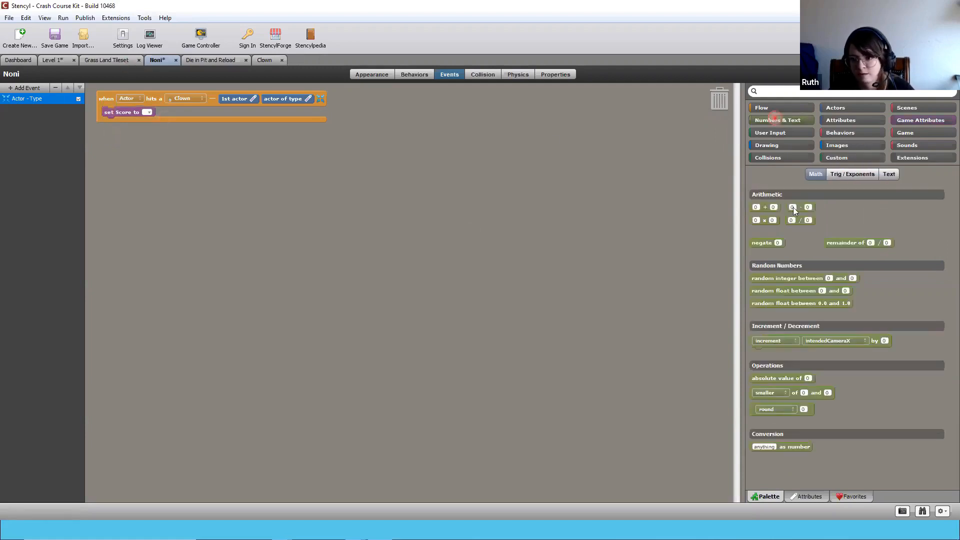
{"action": "left_click_drag", "start_coordinate": [774, 209], "coordinate": [159, 120]}
{"action": "left_click", "coordinate": [935, 120]}
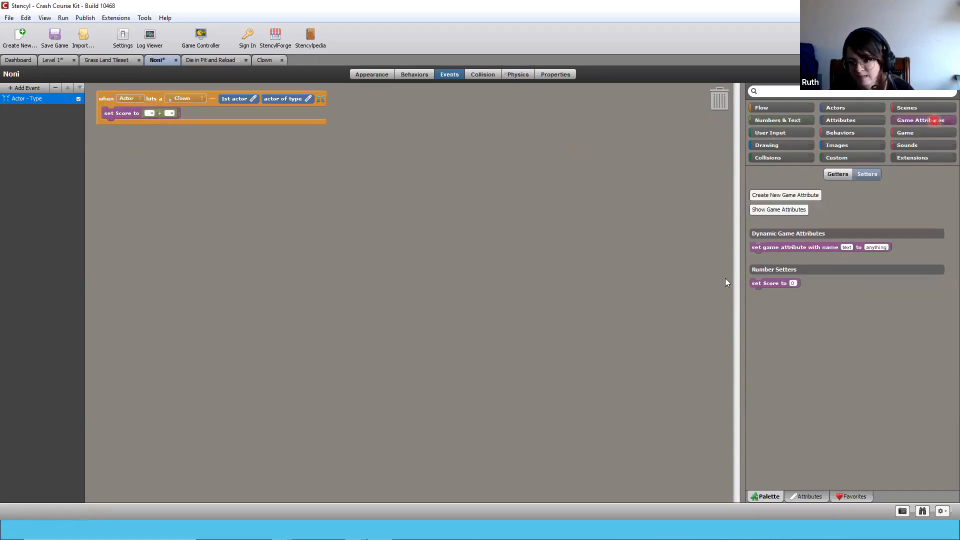
{"action": "left_click", "coordinate": [838, 174]}
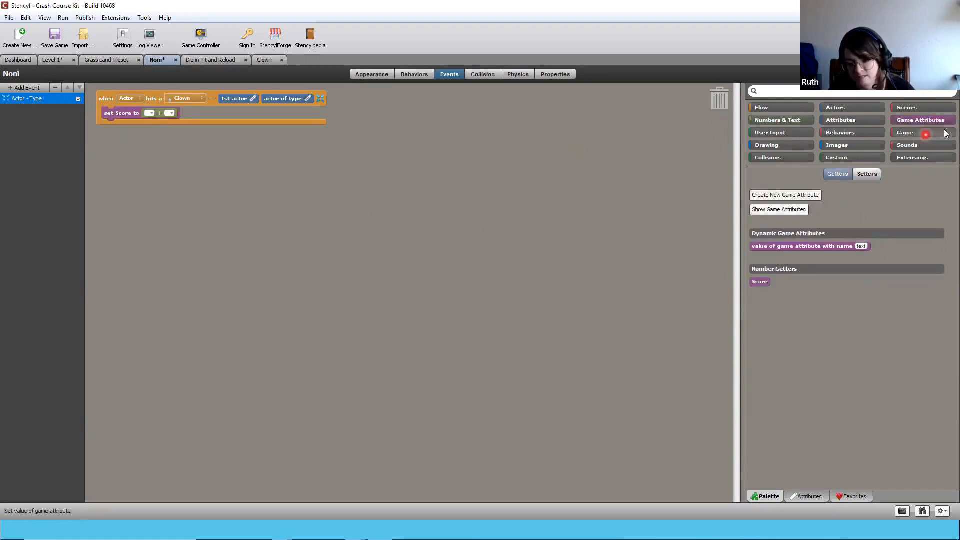
{"action": "left_click_drag", "start_coordinate": [760, 281], "coordinate": [142, 113]}
Set the addition's second operand to 1 in Noni's Clown collision event and save the game
{"action": "left_click", "coordinate": [181, 115]}
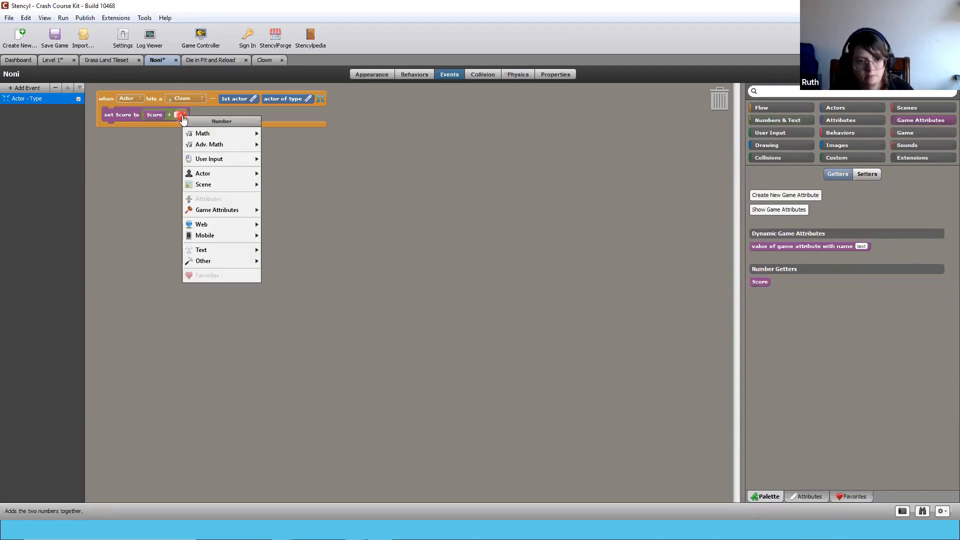
{"action": "left_click", "coordinate": [183, 118]}
{"action": "left_click", "coordinate": [181, 115]}
{"action": "left_click", "coordinate": [214, 144]}
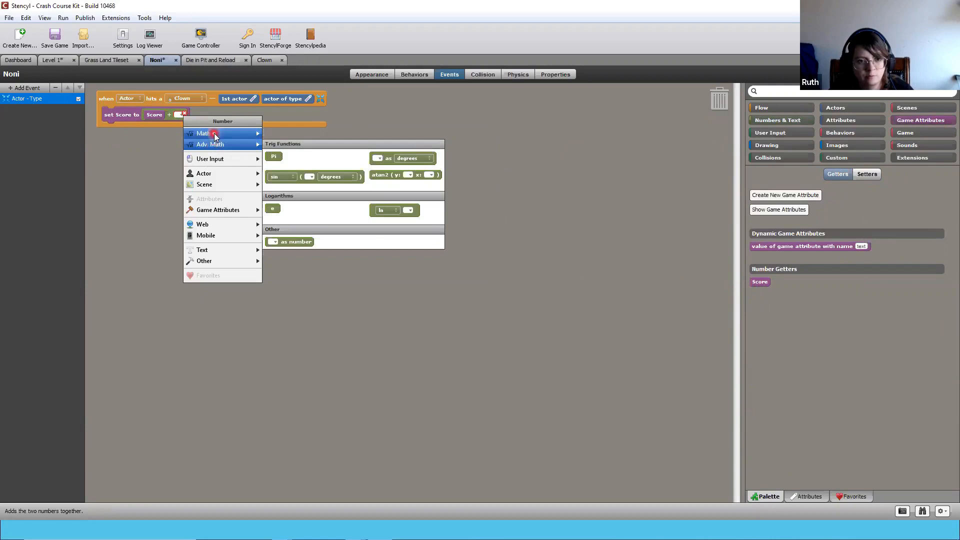
{"action": "left_click", "coordinate": [180, 116]}
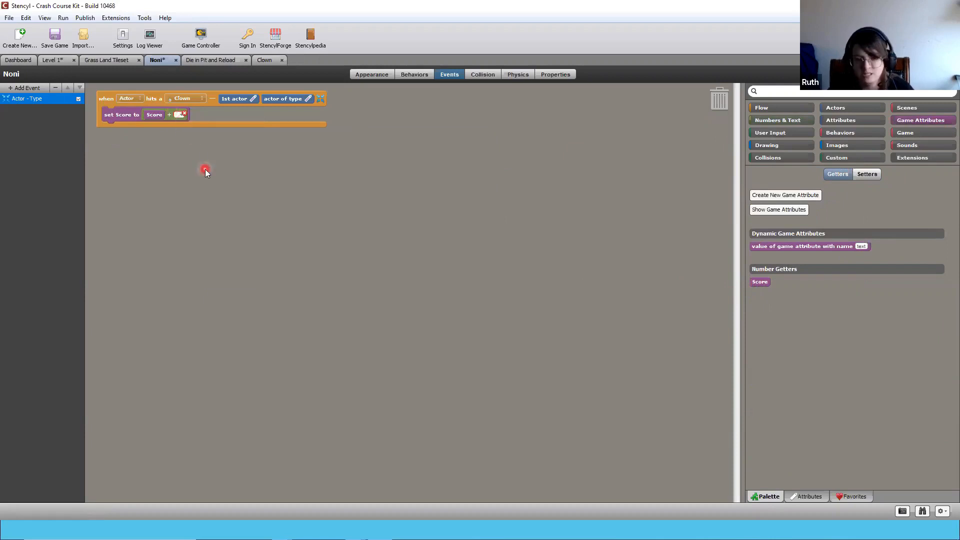
{"action": "type", "text": "1"}
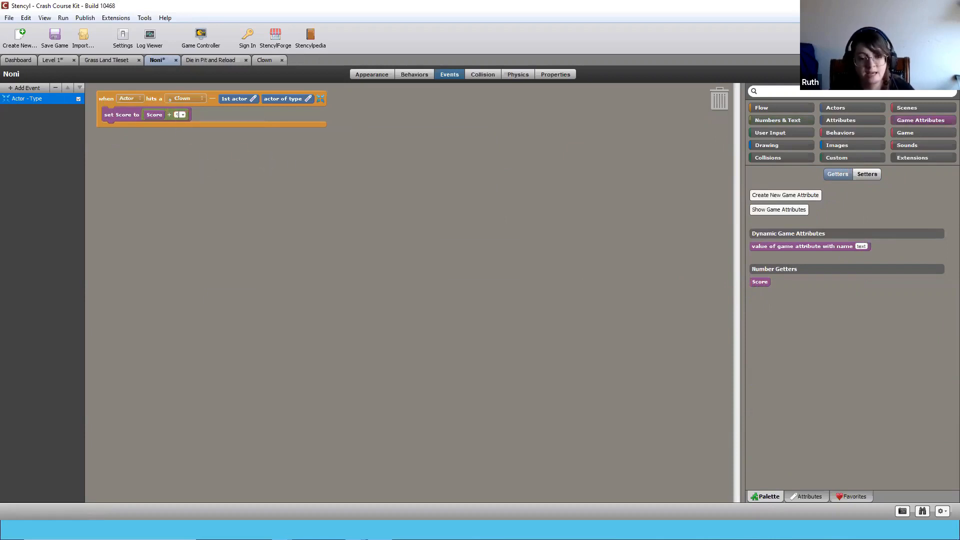
{"action": "key", "text": "ctrl+s"}
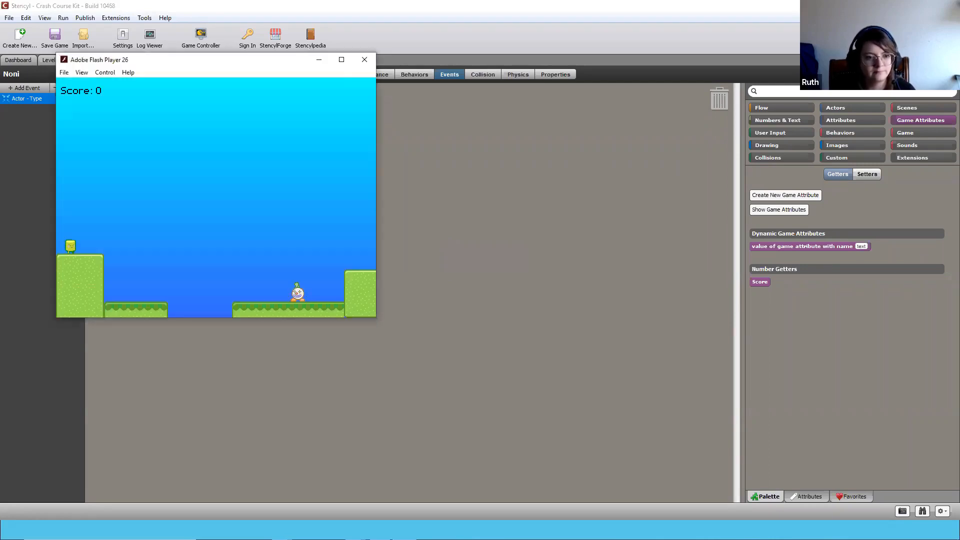
Playtest Level 1 by moving Noni forward across the platforms and jumping onto the clowns to check the score
{"action": "key", "text": "Right"}
{"action": "key", "text": "Up"}
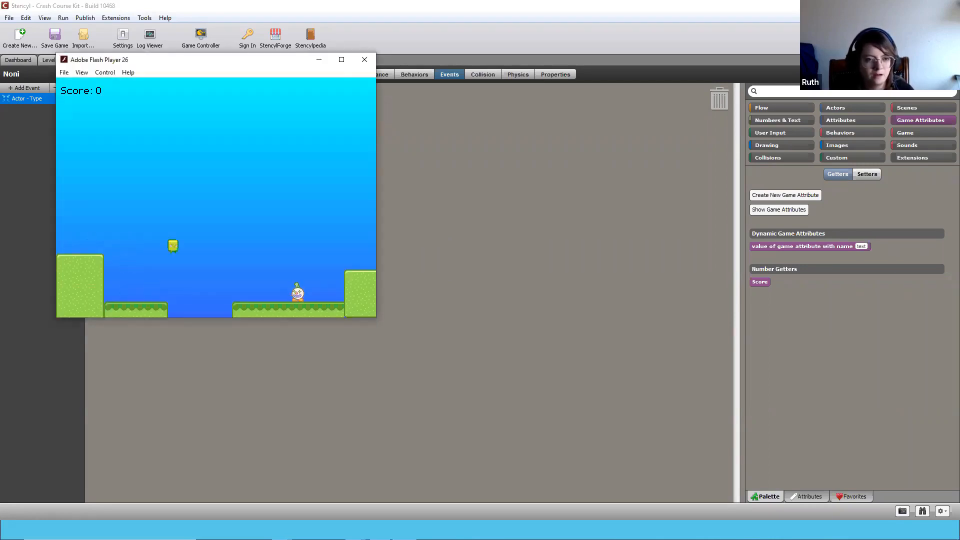
{"action": "key", "text": "Right"}
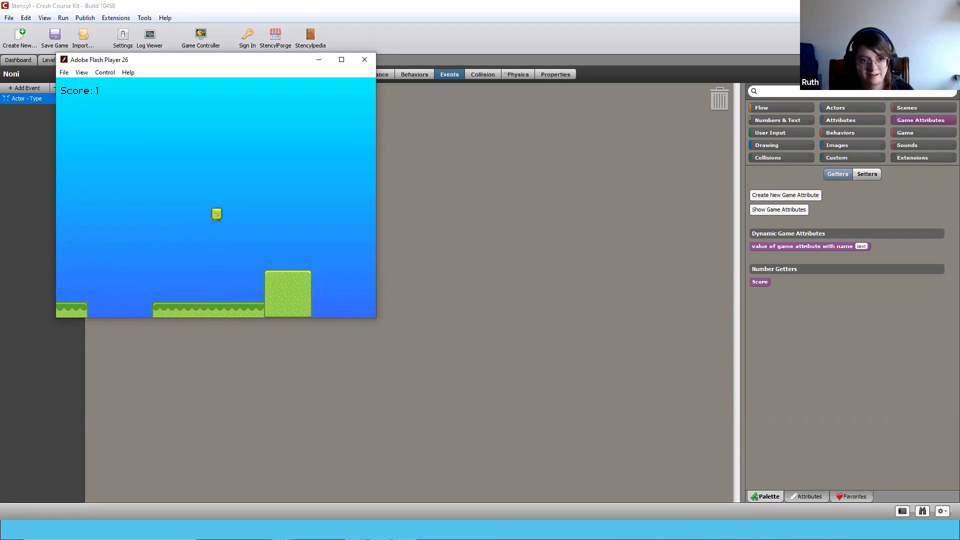
{"action": "key", "text": "Right"}
{"action": "key", "text": "Right"}
{"action": "key", "text": "Up"}
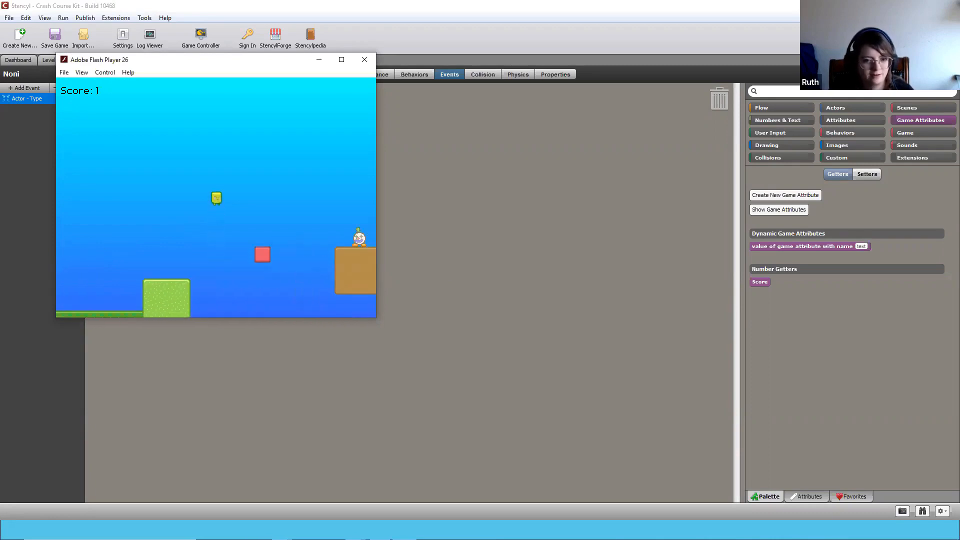
{"action": "key", "text": "Right"}
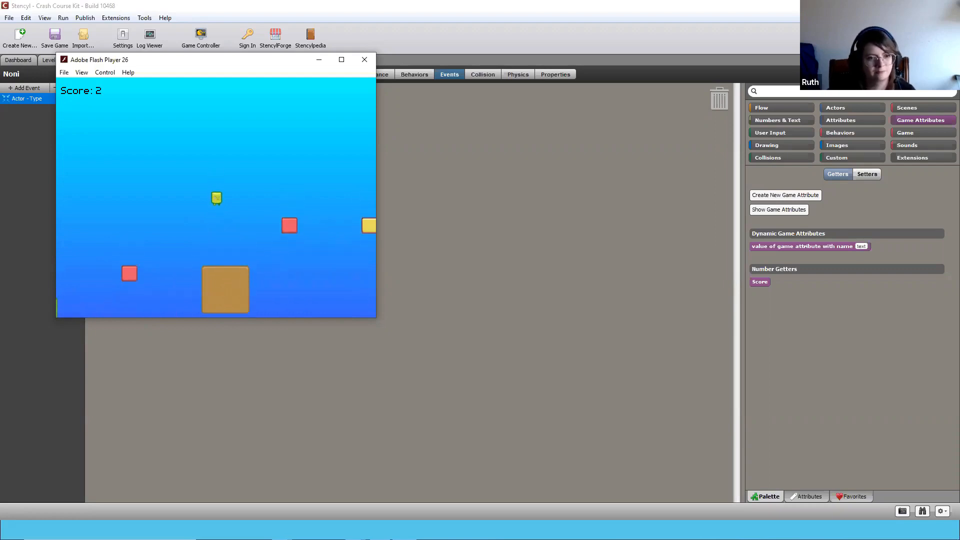
{"action": "key", "text": "Right"}
{"action": "key", "text": "Up"}
{"action": "key", "text": "Right"}
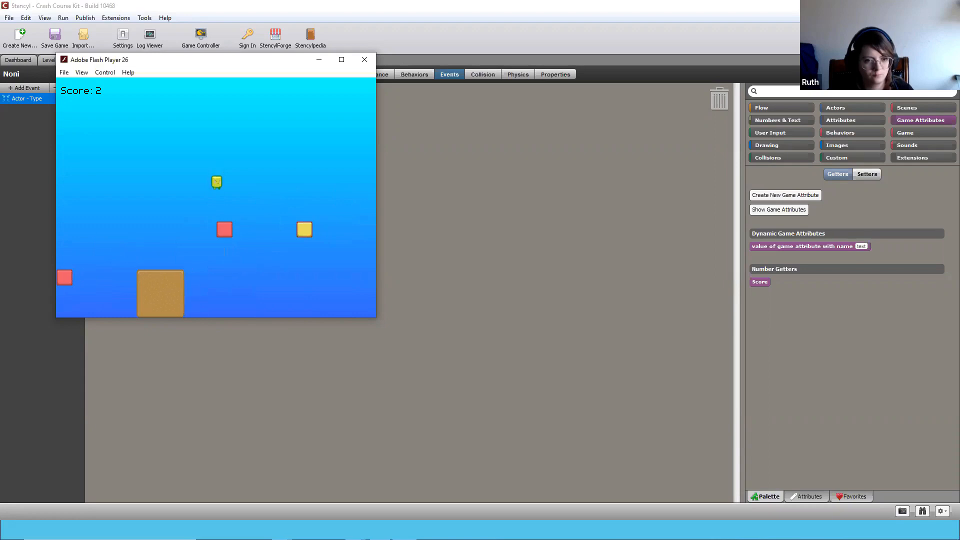
{"action": "key", "text": "Up"}
{"action": "key", "text": "Right"}
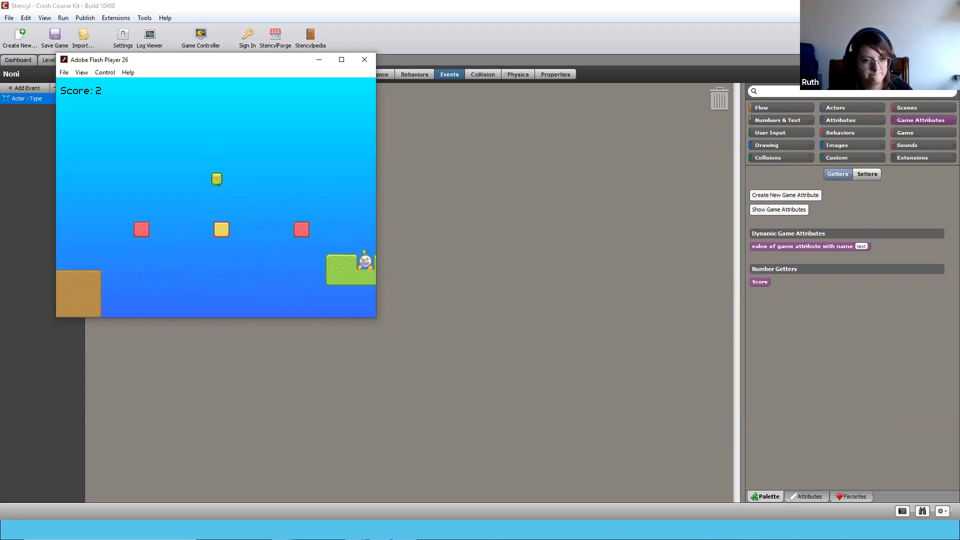
{"action": "key", "text": "Right"}
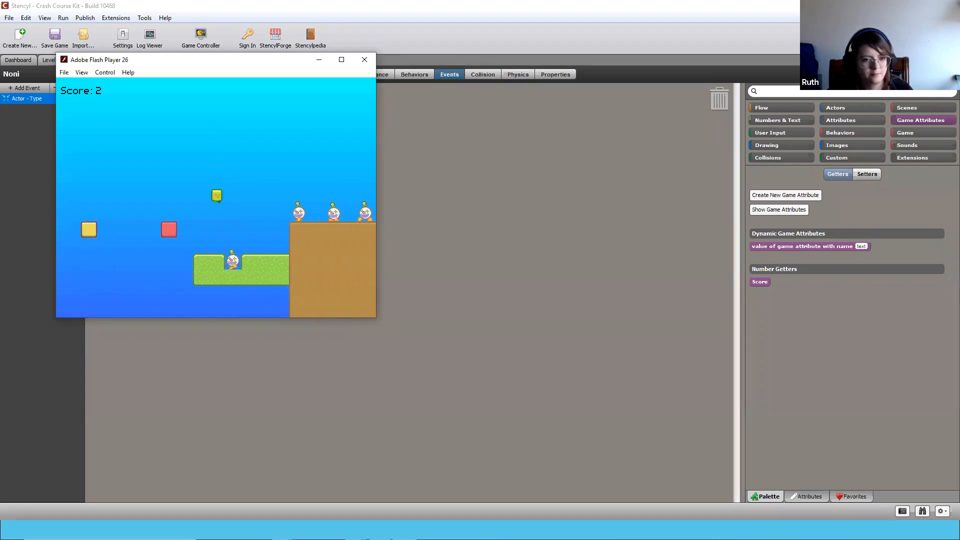
{"action": "key", "text": "Right"}
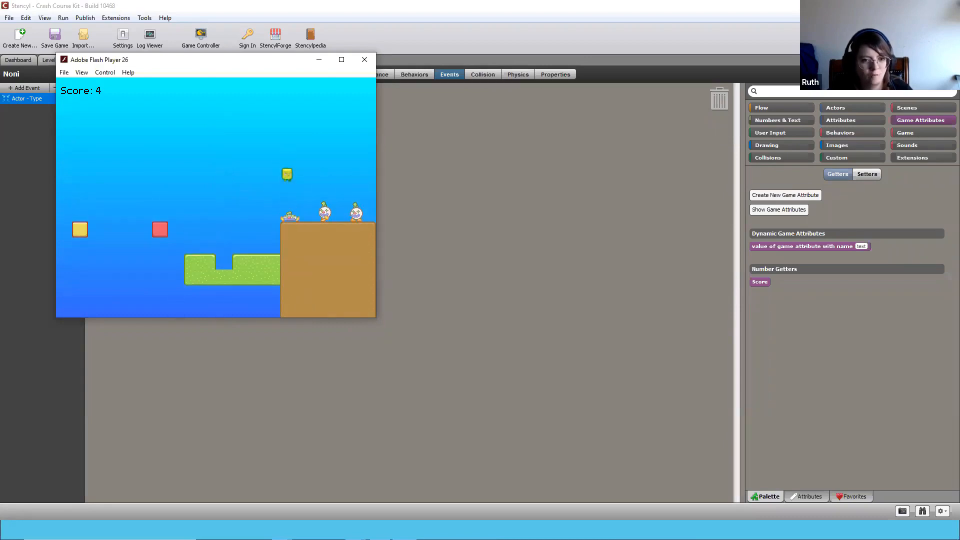
{"action": "key", "text": "Right"}
{"action": "key", "text": "Right"}
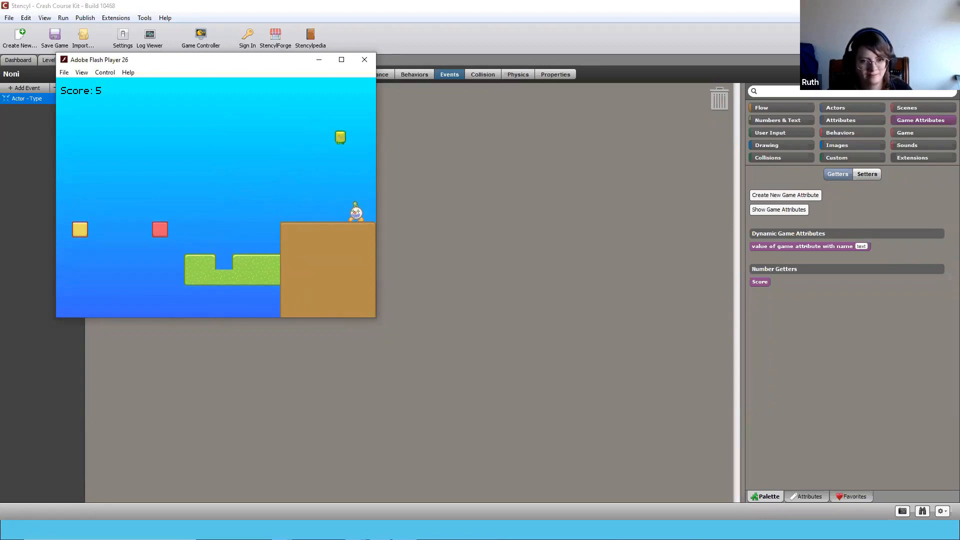
{"action": "key", "text": "Left"}
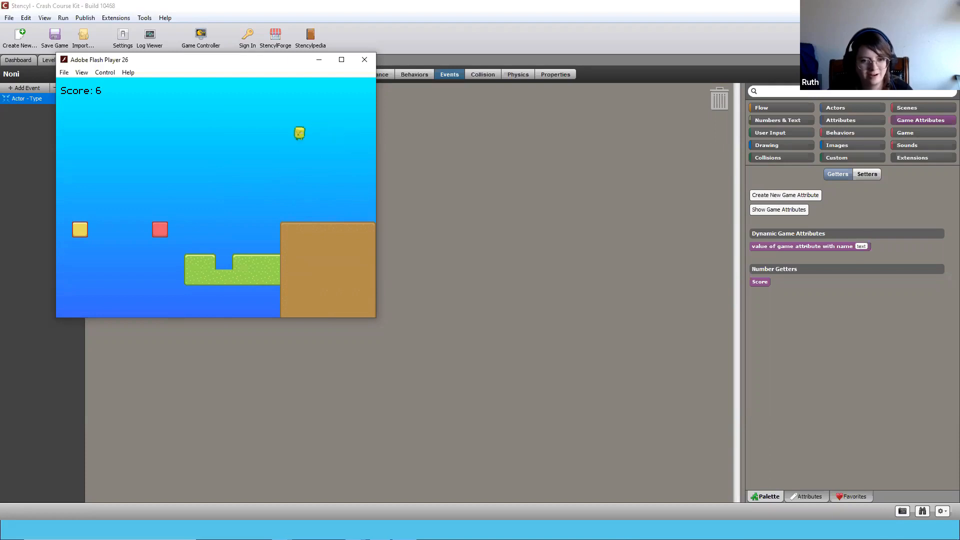
Steer Noni back off the brown tower and around the lower platforms to test falling and reloading the level
{"action": "key", "text": "Right"}
{"action": "key", "text": "Left"}
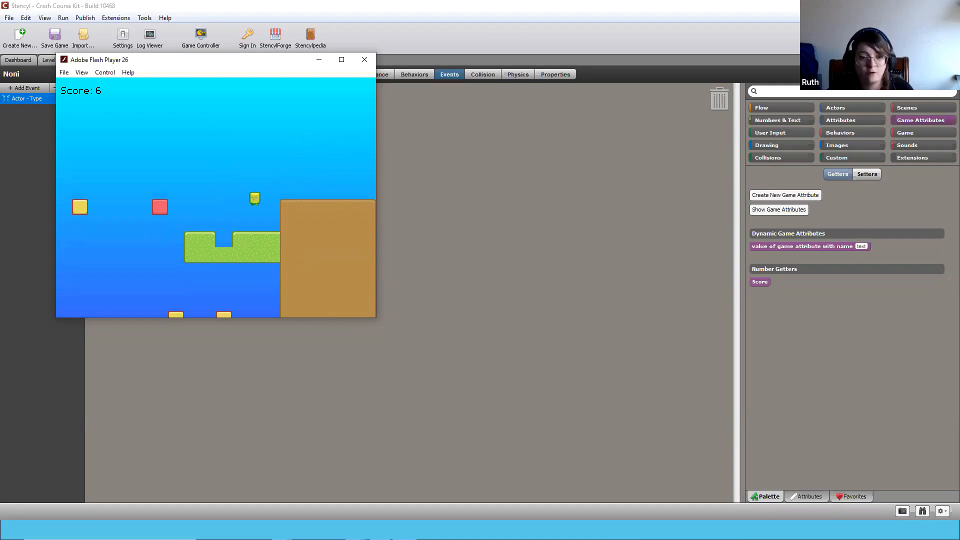
{"action": "key", "text": "Up"}
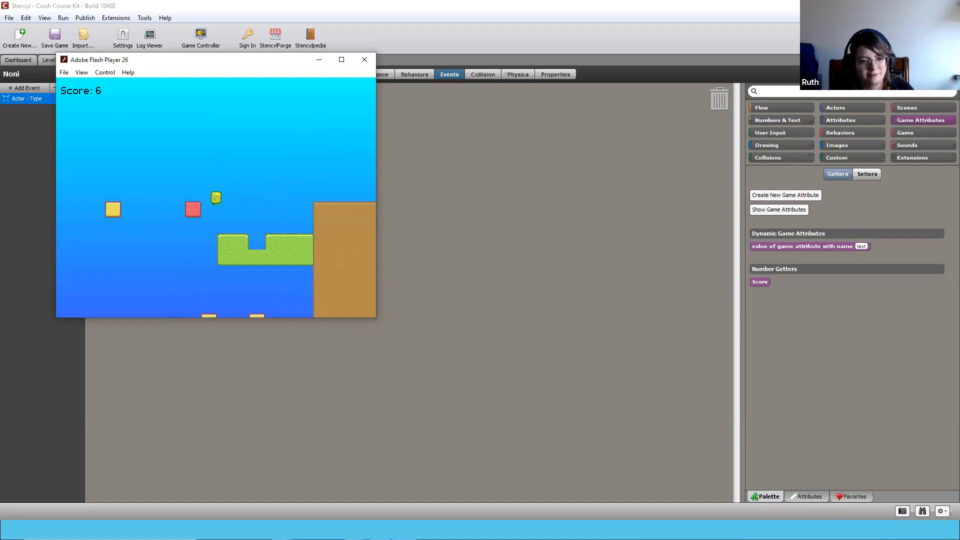
{"action": "key", "text": "Left"}
{"action": "key", "text": "Up"}
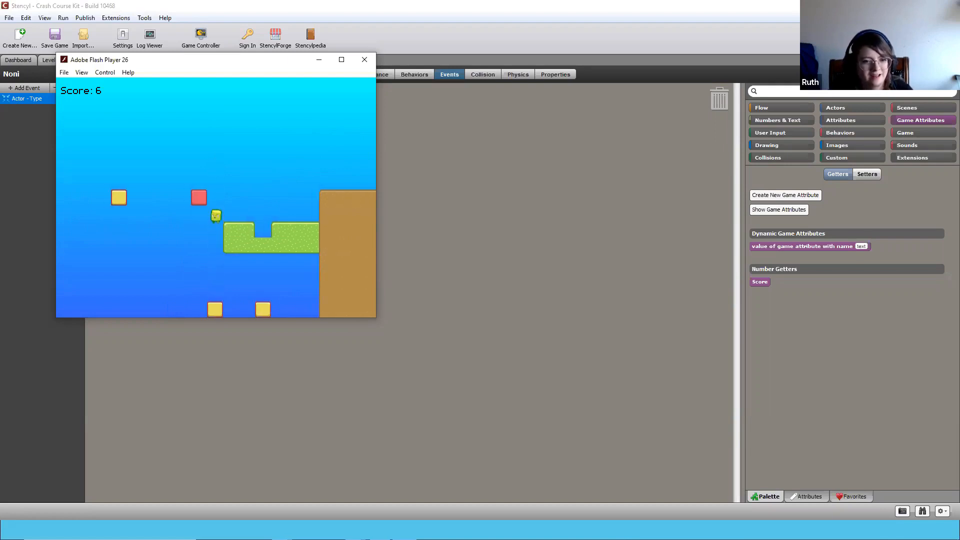
{"action": "key", "text": "Right"}
{"action": "key", "text": "Left"}
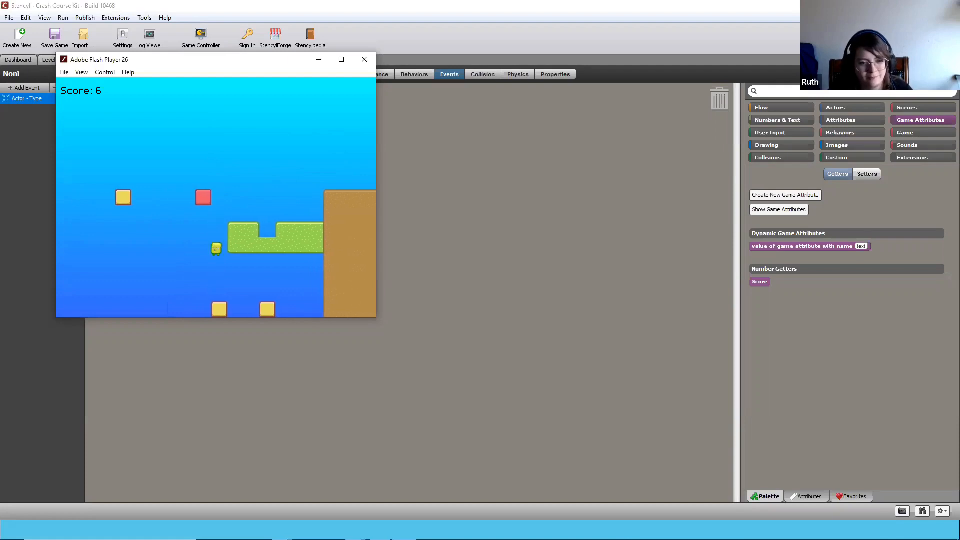
{"action": "key", "text": "Up"}
{"action": "key", "text": "Right"}
{"action": "key", "text": "Right"}
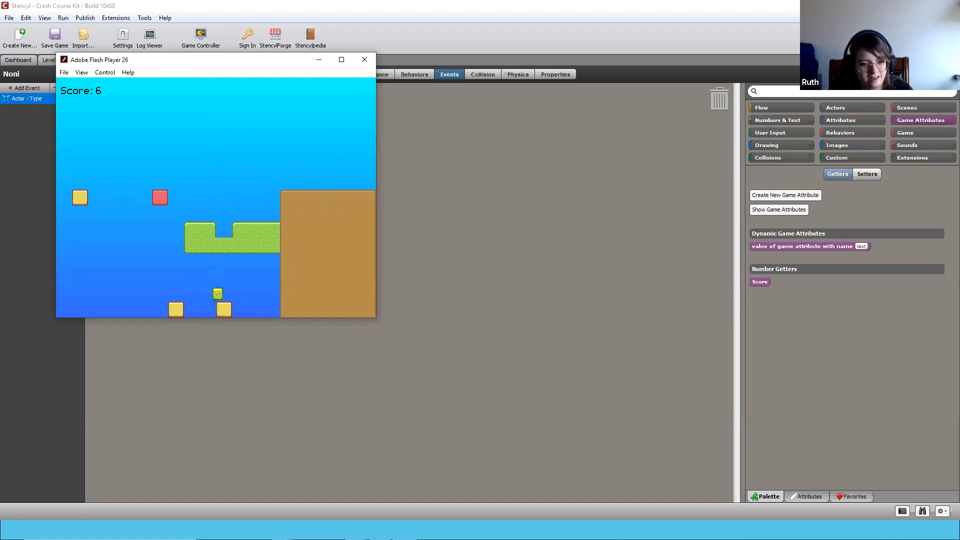
{"action": "key", "text": "Left"}
{"action": "key", "text": "Up"}
{"action": "key", "text": "Up"}
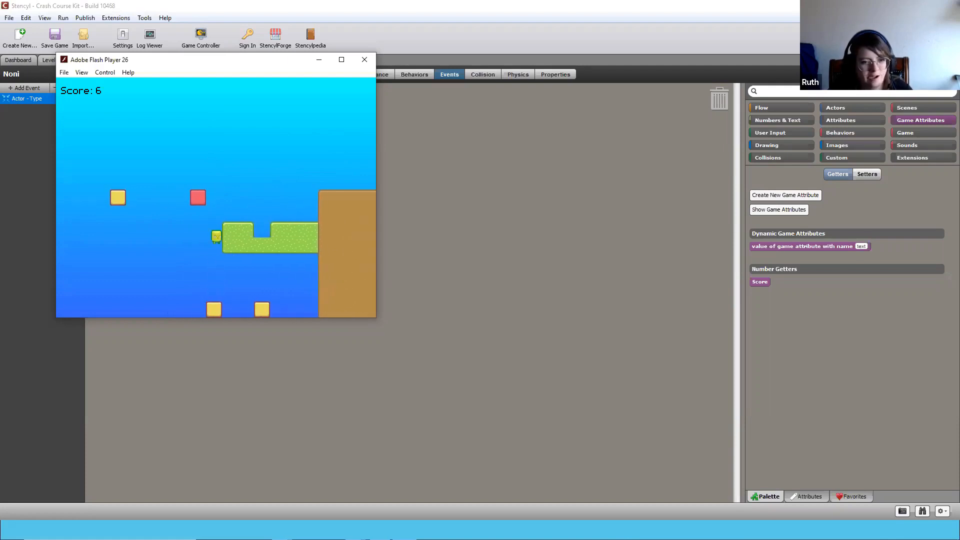
{"action": "key", "text": "Up"}
{"action": "key", "text": "Right"}
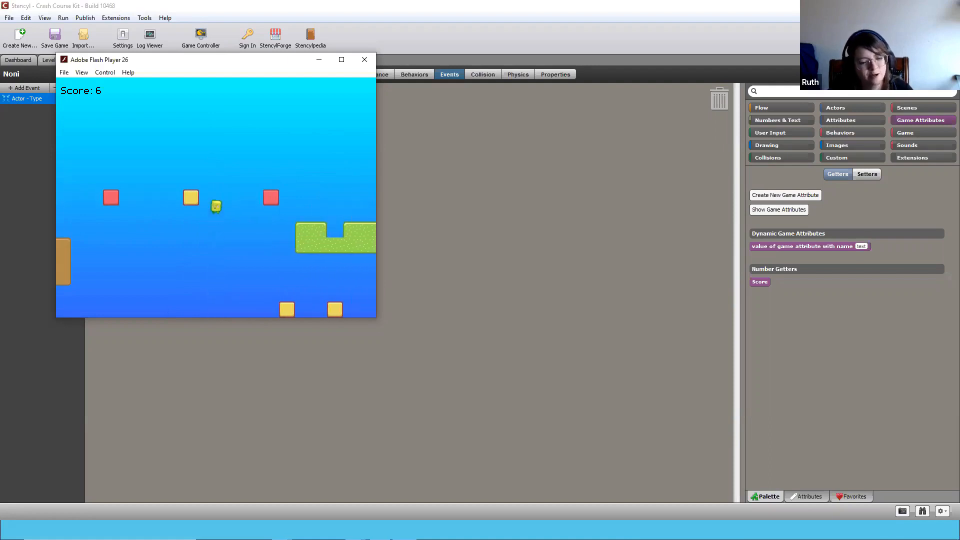
{"action": "key", "text": "Left"}
{"action": "key", "text": "Left"}
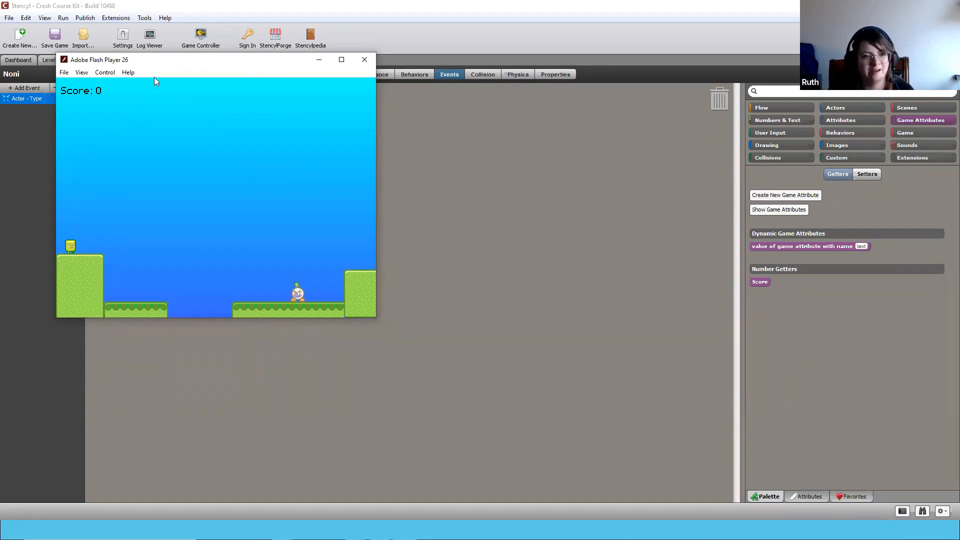
Close the running test game and return to Noni's events
{"action": "left_click", "coordinate": [249, 228]}
{"action": "left_click_drag", "start_coordinate": [276, 66], "coordinate": [289, 160]}
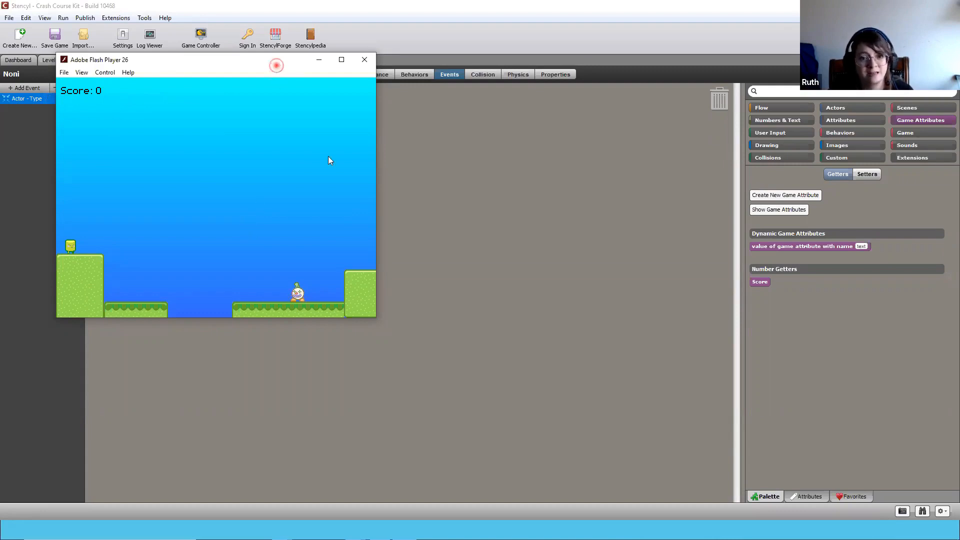
{"action": "left_click", "coordinate": [378, 158]}
{"action": "left_click", "coordinate": [44, 34]}
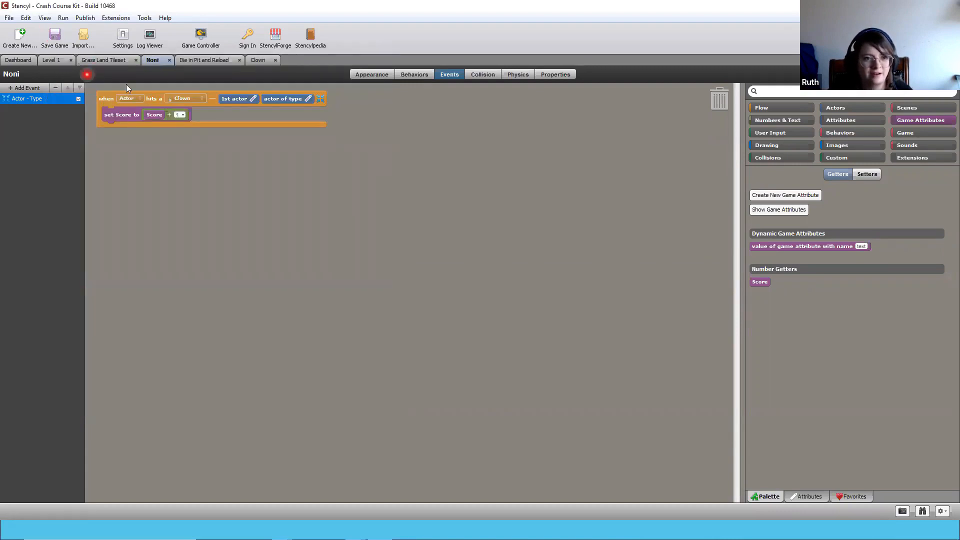
Examine the platforms offered for publishing and running the game, including web, desktop and mobile
{"action": "left_click", "coordinate": [86, 20]}
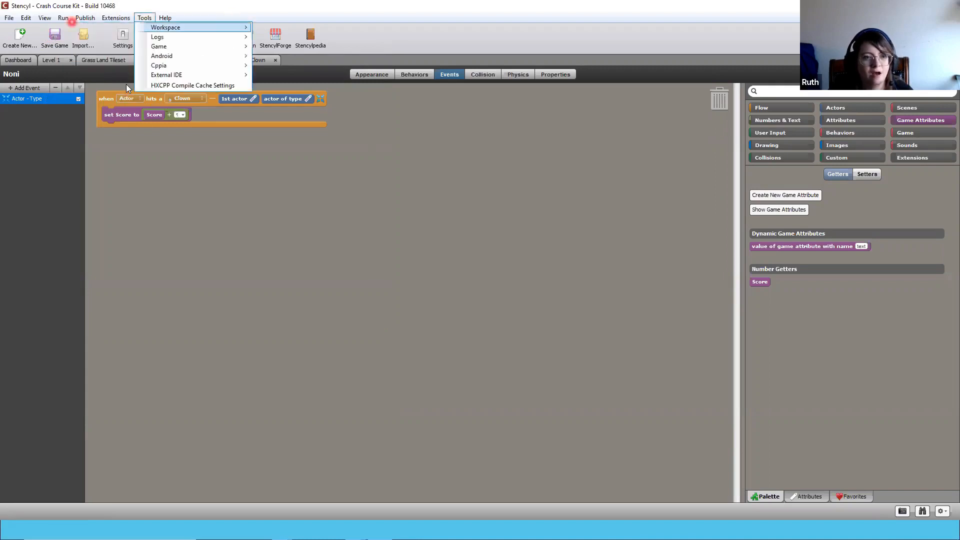
{"action": "left_click", "coordinate": [89, 17]}
{"action": "left_click", "coordinate": [92, 48]}
{"action": "mouse_move", "coordinate": [91, 49]}
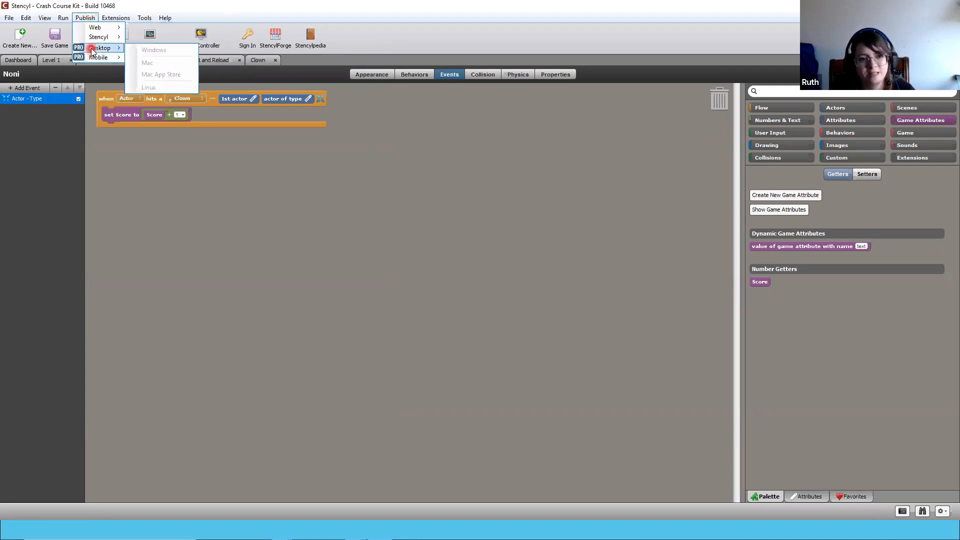
{"action": "left_click", "coordinate": [91, 27]}
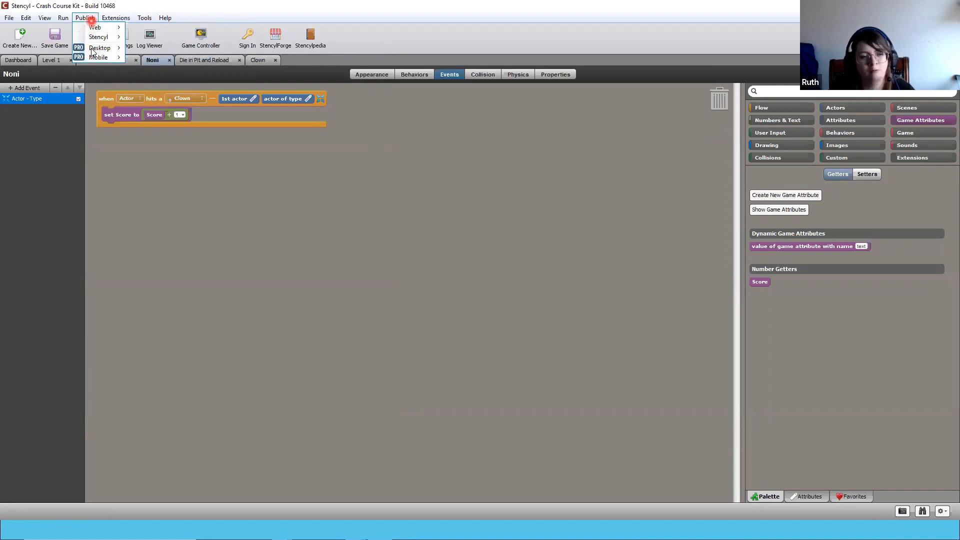
{"action": "left_click", "coordinate": [64, 19]}
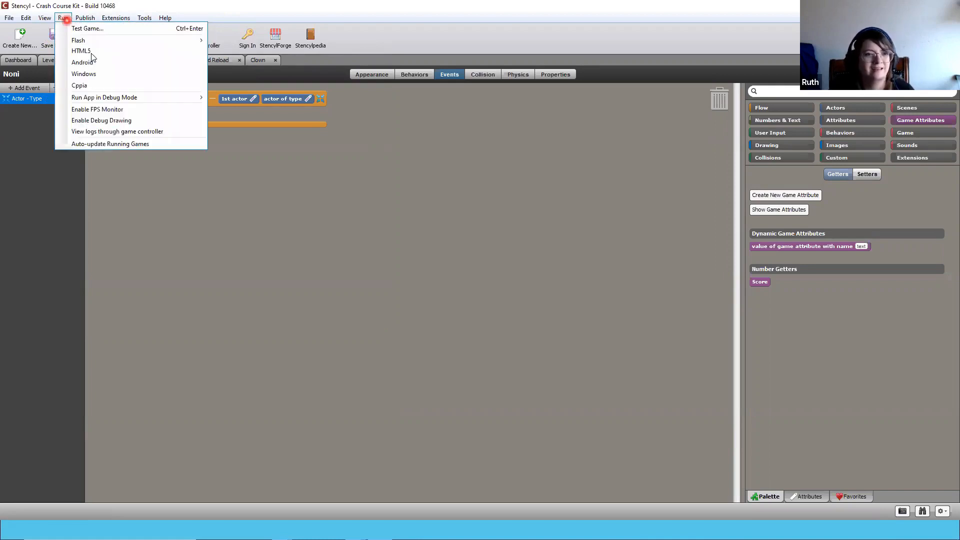
{"action": "mouse_move", "coordinate": [75, 18]}
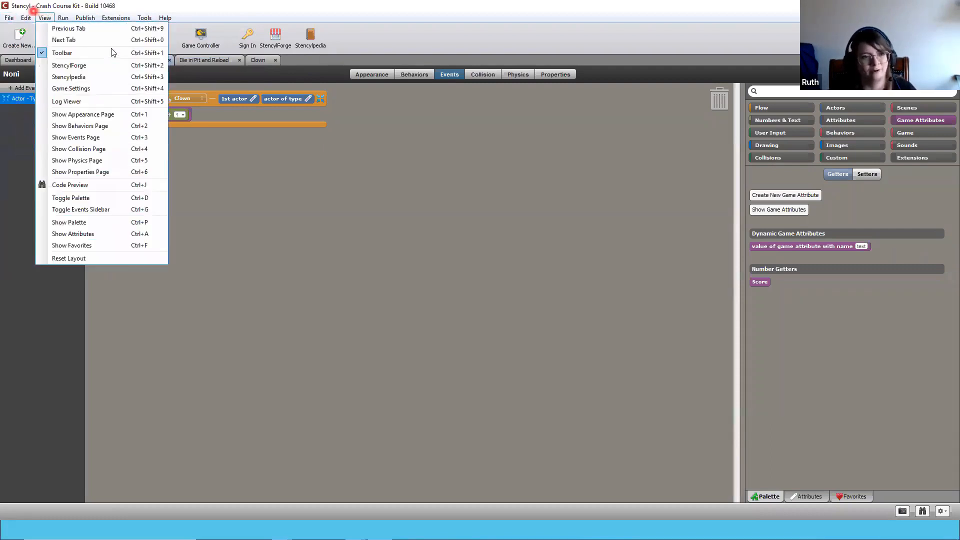
{"action": "left_click", "coordinate": [48, 114]}
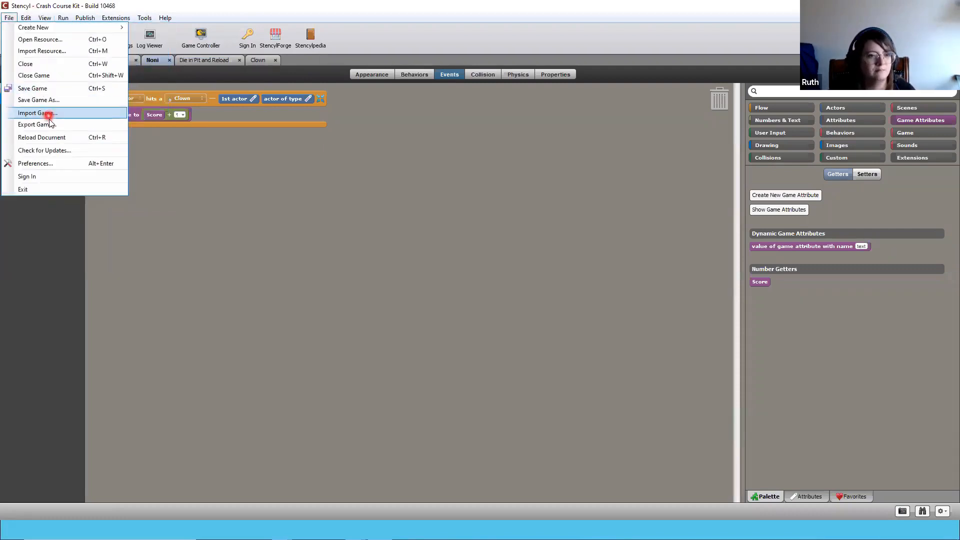
{"action": "left_click", "coordinate": [50, 123]}
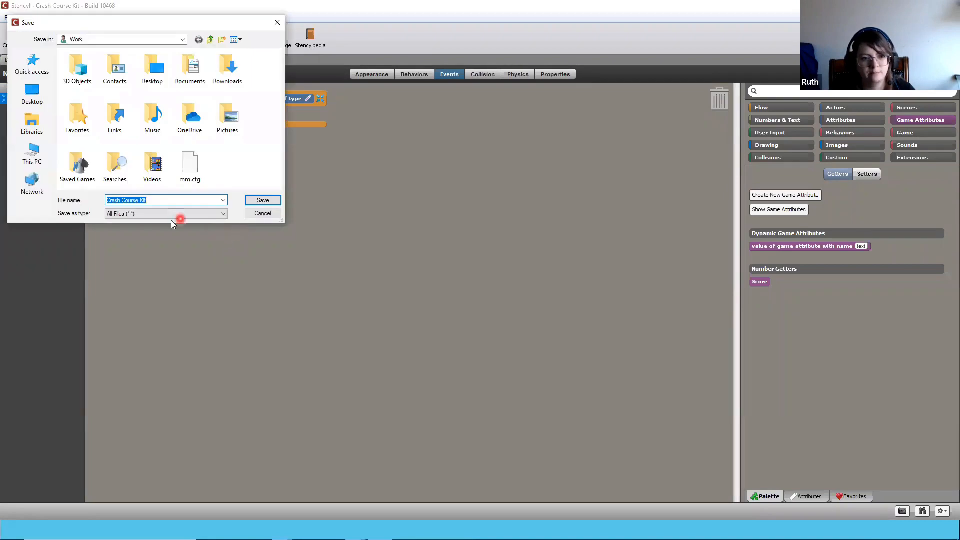
{"action": "left_click", "coordinate": [185, 213]}
{"action": "left_click", "coordinate": [264, 215]}
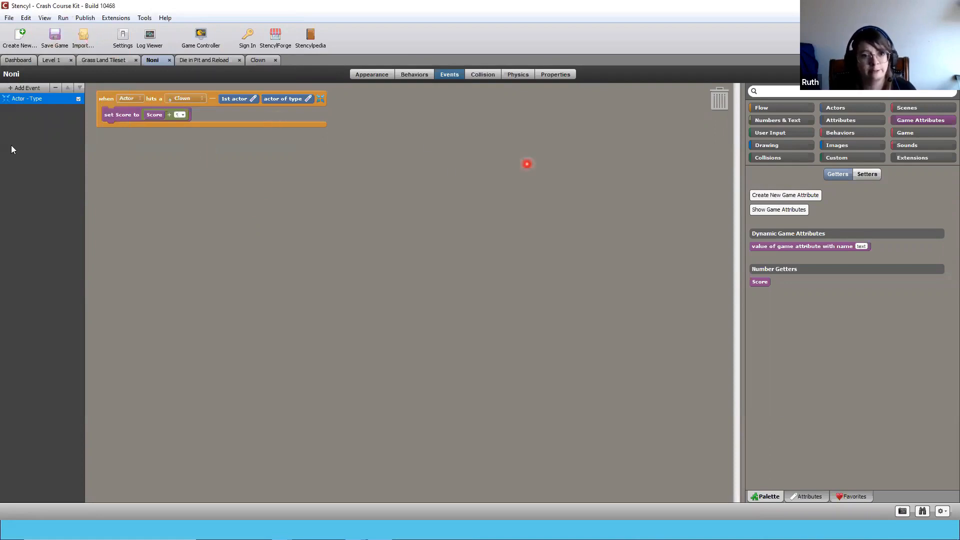
Save and test the game, moving Noni over the green block and stomping the clowns up to the brown block
{"action": "key", "text": "ctrl+s"}
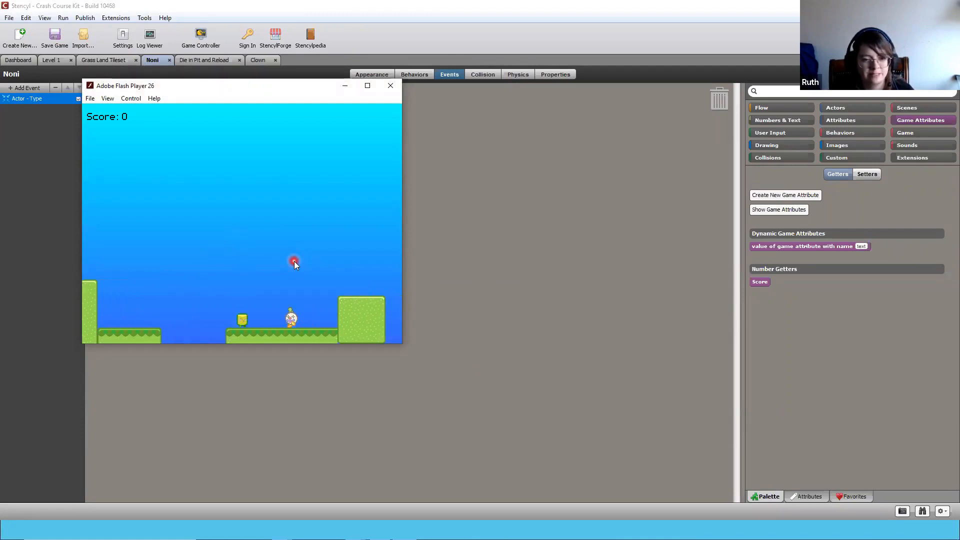
{"action": "key", "text": "Right"}
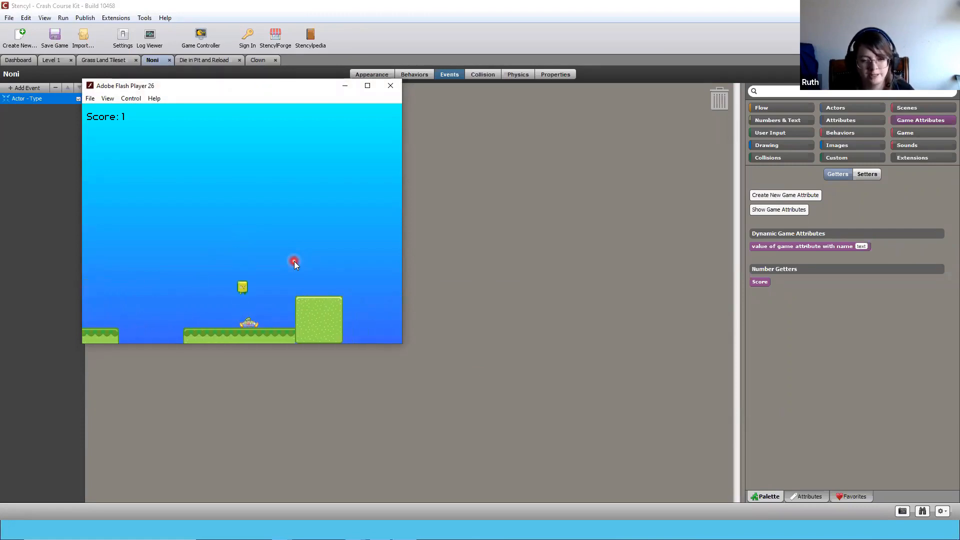
{"action": "key", "text": "Right"}
{"action": "key", "text": "Right"}
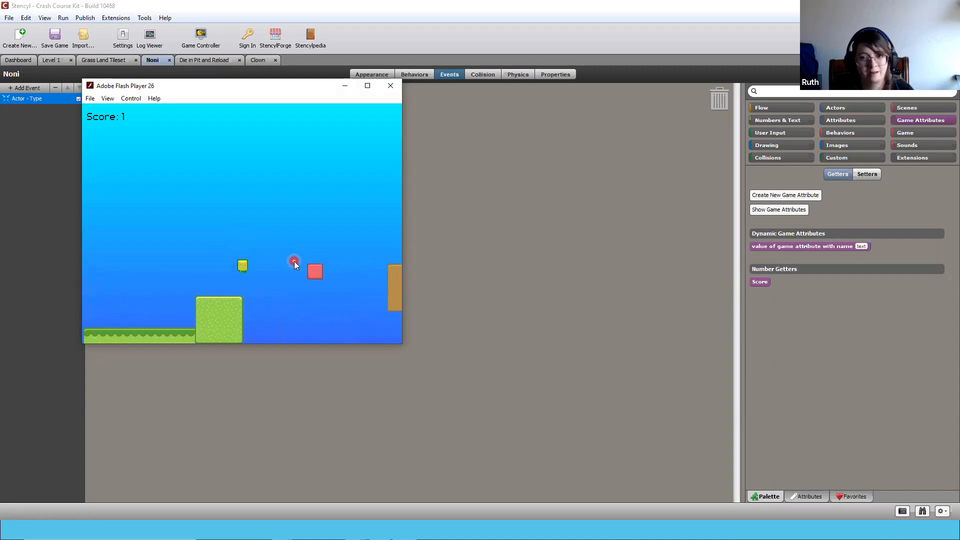
{"action": "key", "text": "Right"}
{"action": "key", "text": "Up"}
{"action": "key", "text": "Right"}
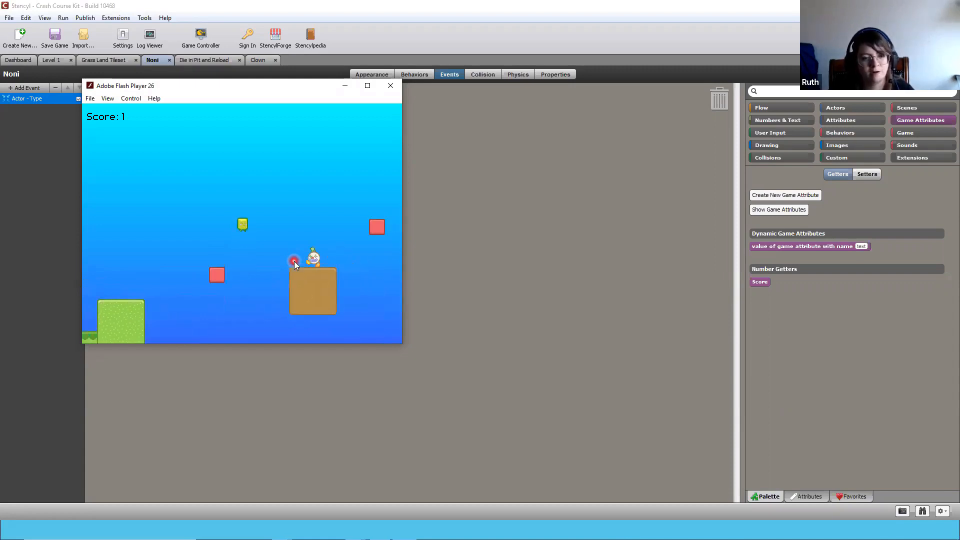
{"action": "key", "text": "Right"}
{"action": "key", "text": "Right"}
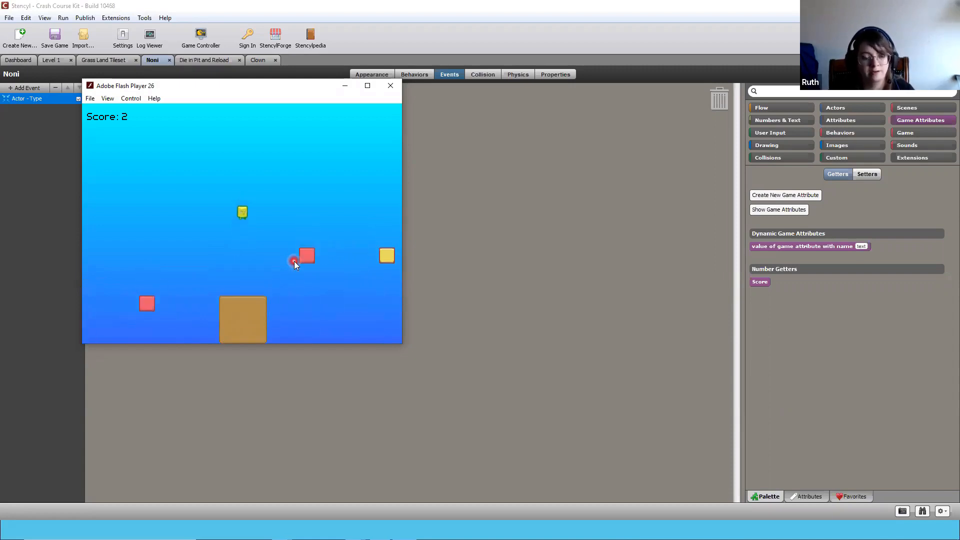
Jump Noni from the brown block over the floating red and yellow blocks in the test game
{"action": "key", "text": "Right"}
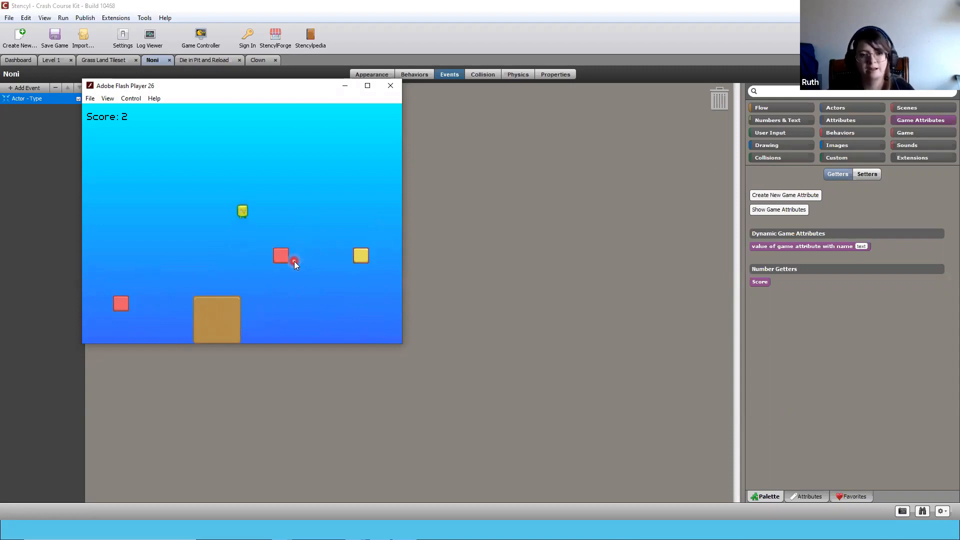
{"action": "key", "text": "Up"}
{"action": "key", "text": "Right"}
{"action": "key", "text": "Right"}
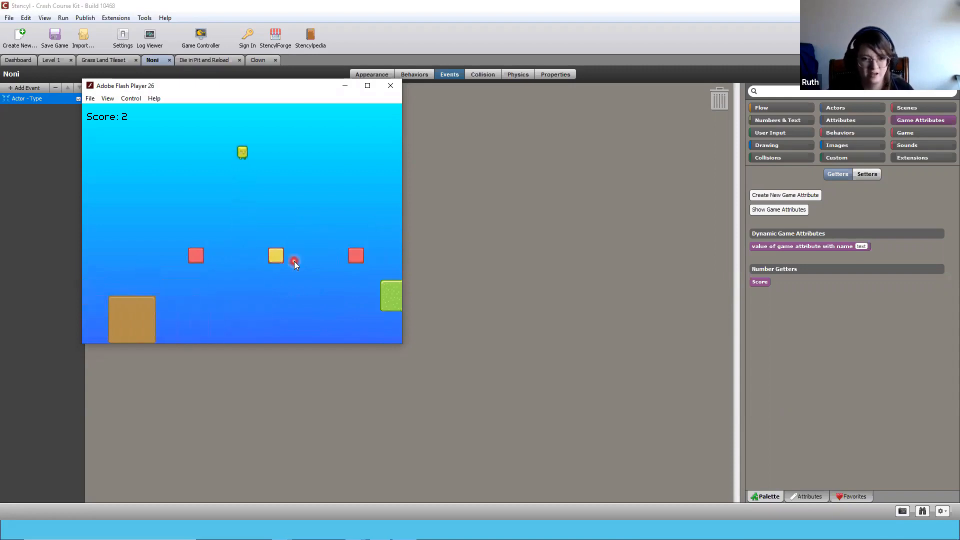
{"action": "key", "text": "Left"}
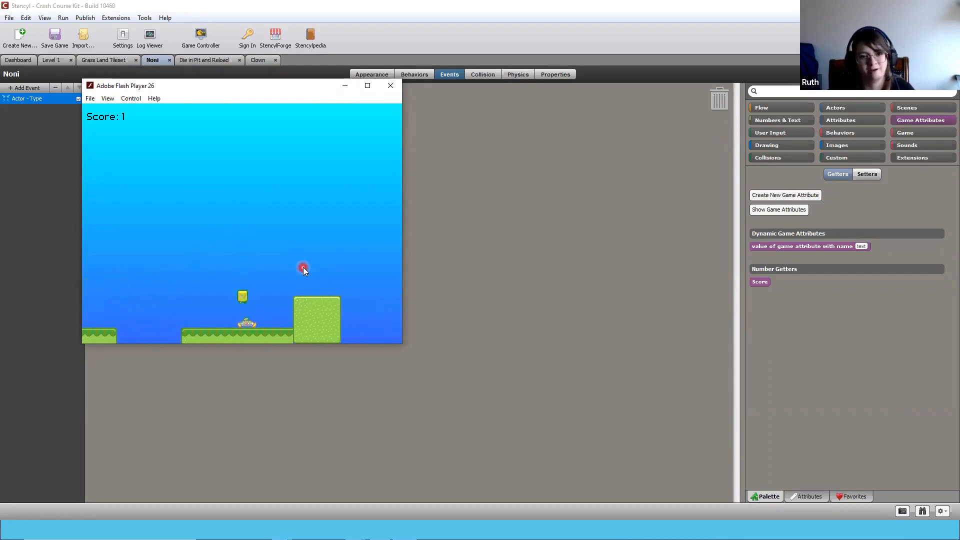
Replay the level from the start, taking Noni past the first clown and over the green block
{"action": "key", "text": "Right"}
{"action": "key", "text": "Right"}
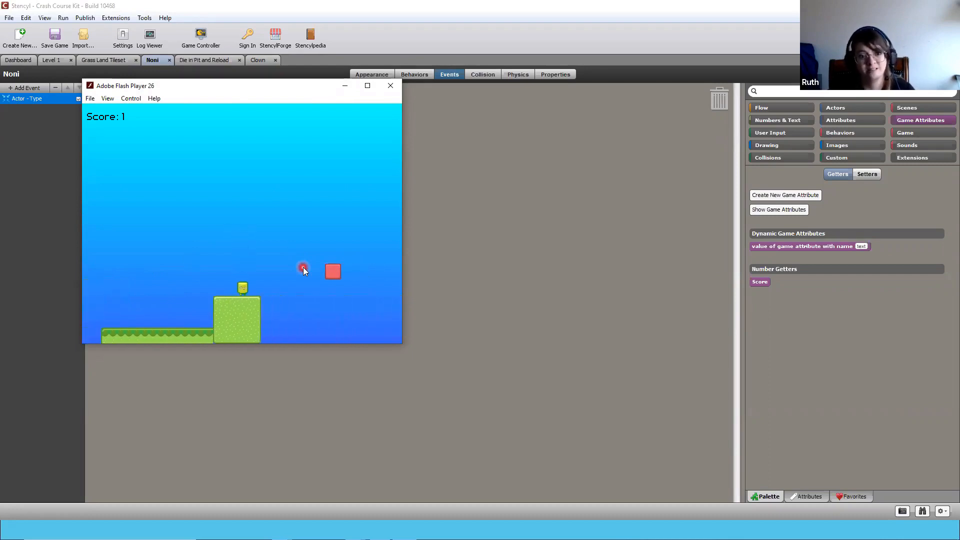
{"action": "key", "text": "Left"}
{"action": "key", "text": "Right"}
{"action": "key", "text": "Up"}
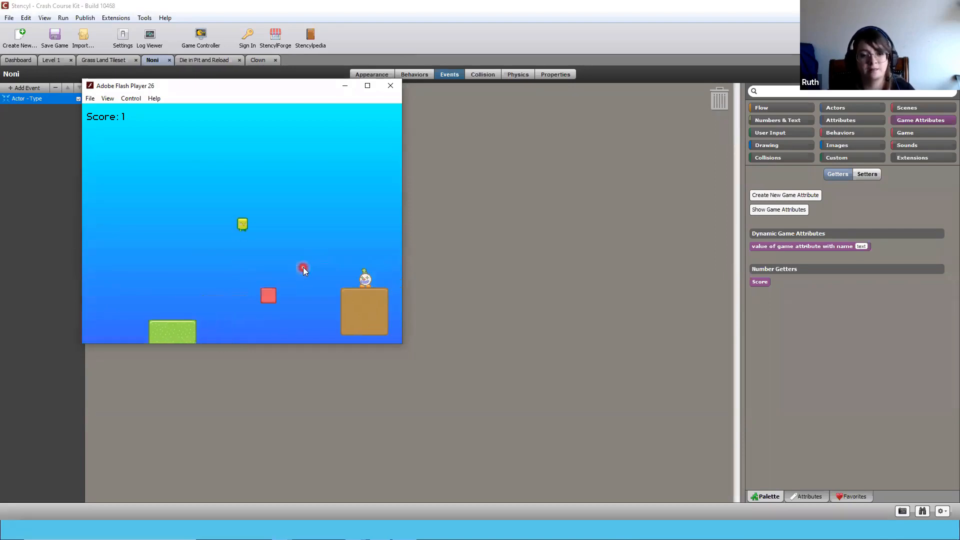
Stomp the clown on the brown block, cross the floating blocks with Noni, and close the test game
{"action": "key", "text": "Right"}
{"action": "key", "text": "Up"}
{"action": "key", "text": "Right"}
{"action": "key", "text": "Right"}
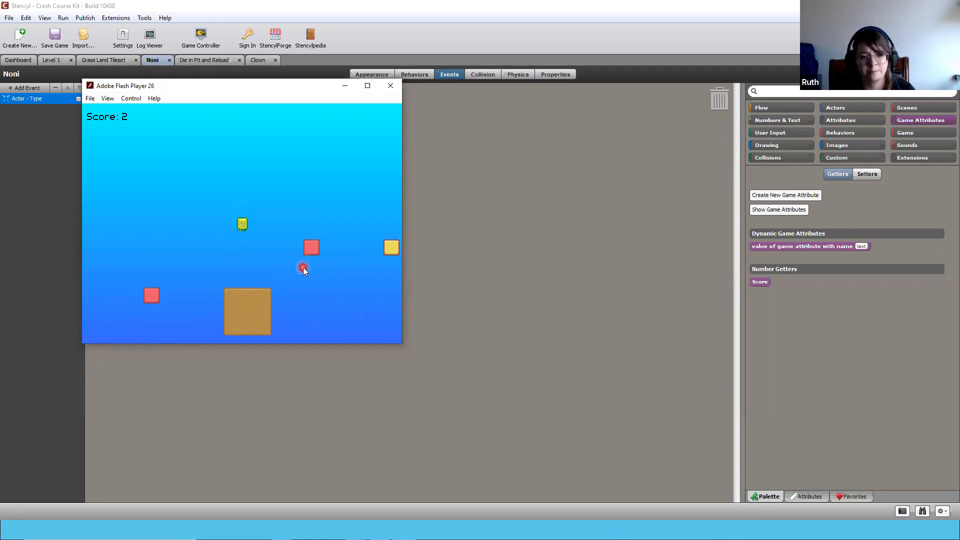
{"action": "key", "text": "Right"}
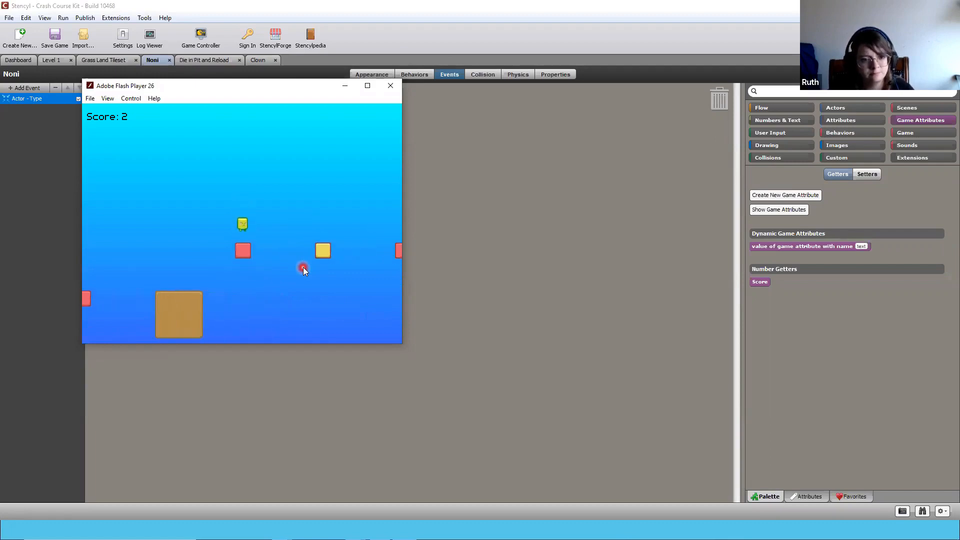
{"action": "key", "text": "Up"}
{"action": "key", "text": "Right"}
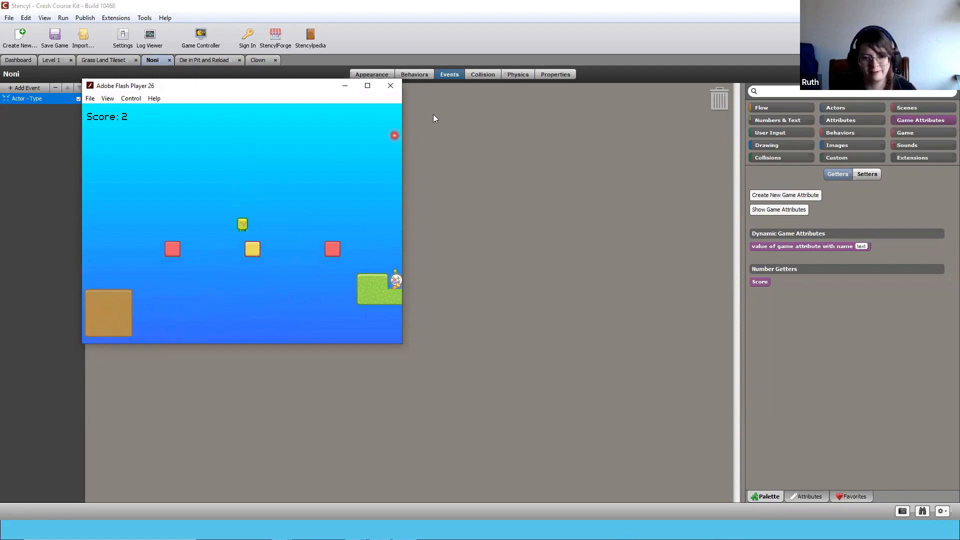
{"action": "left_click", "coordinate": [391, 86]}
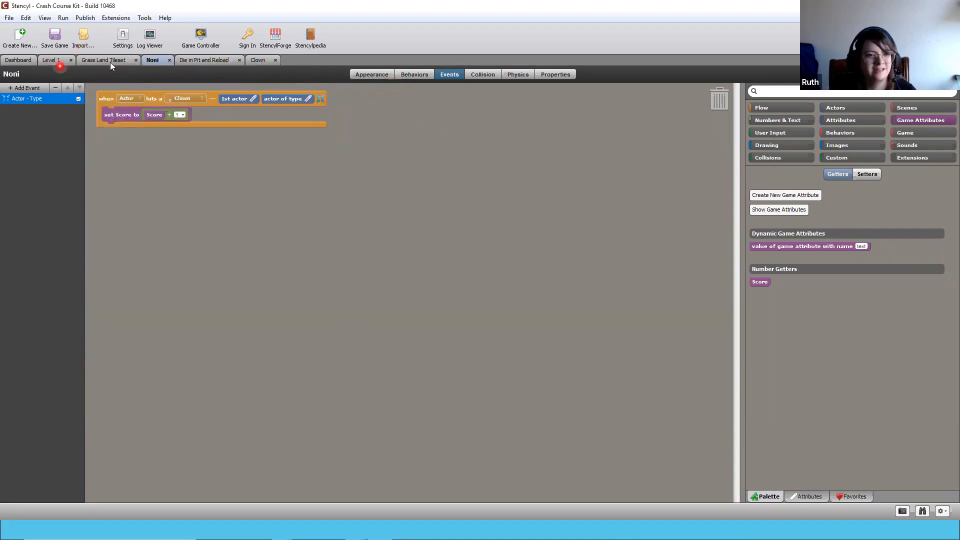
Open the Noni actor type from the dashboard and show its behaviors
{"action": "left_click", "coordinate": [49, 61]}
{"action": "left_click", "coordinate": [16, 60]}
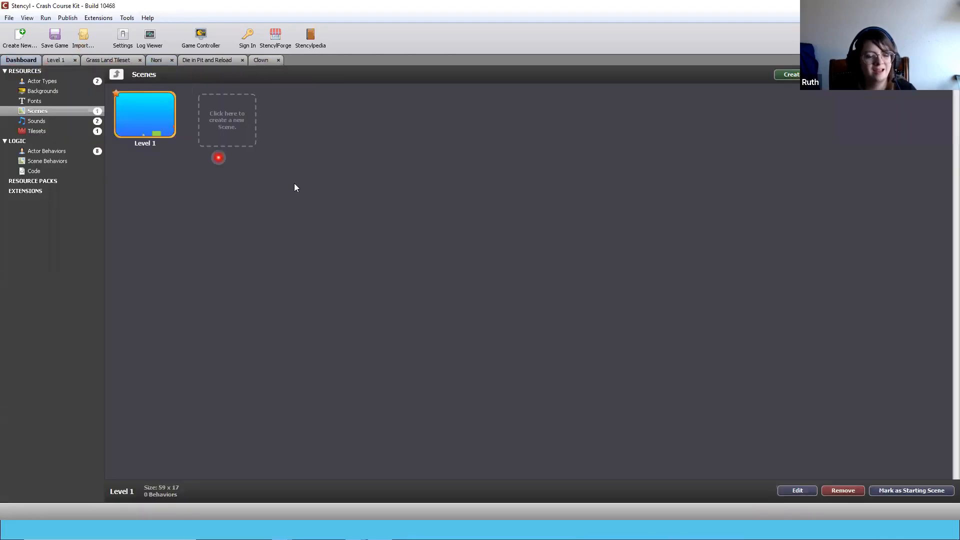
{"action": "left_click", "coordinate": [17, 110]}
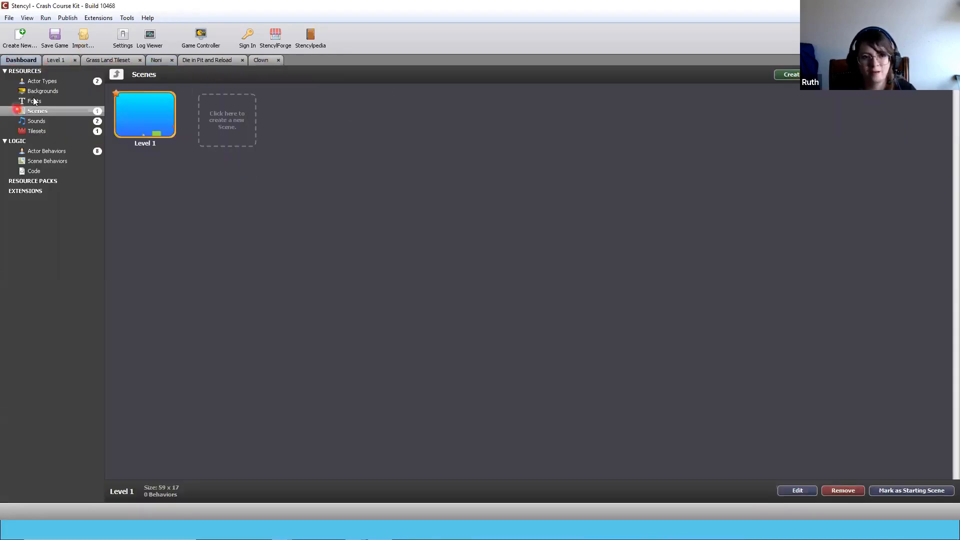
{"action": "left_click", "coordinate": [59, 82]}
{"action": "double_click", "coordinate": [205, 107]}
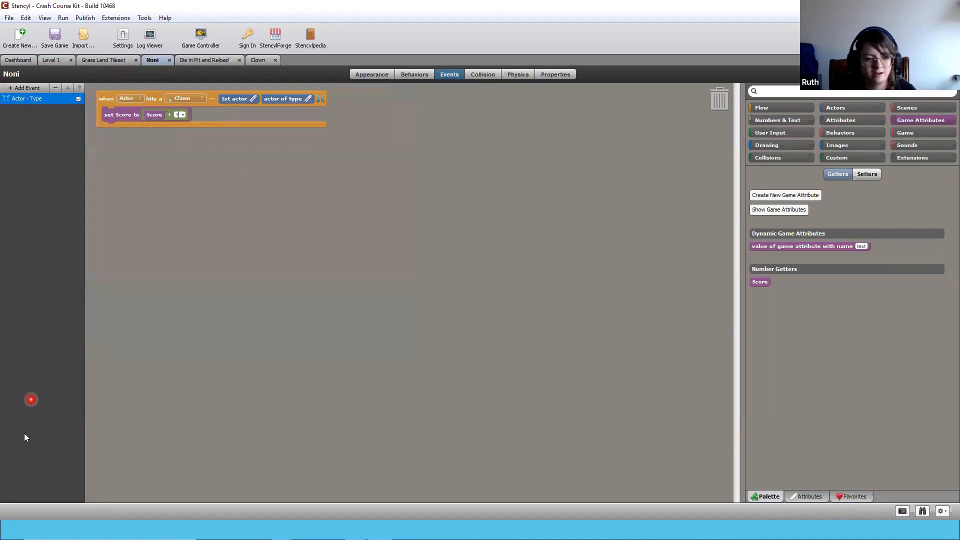
{"action": "left_click", "coordinate": [415, 74]}
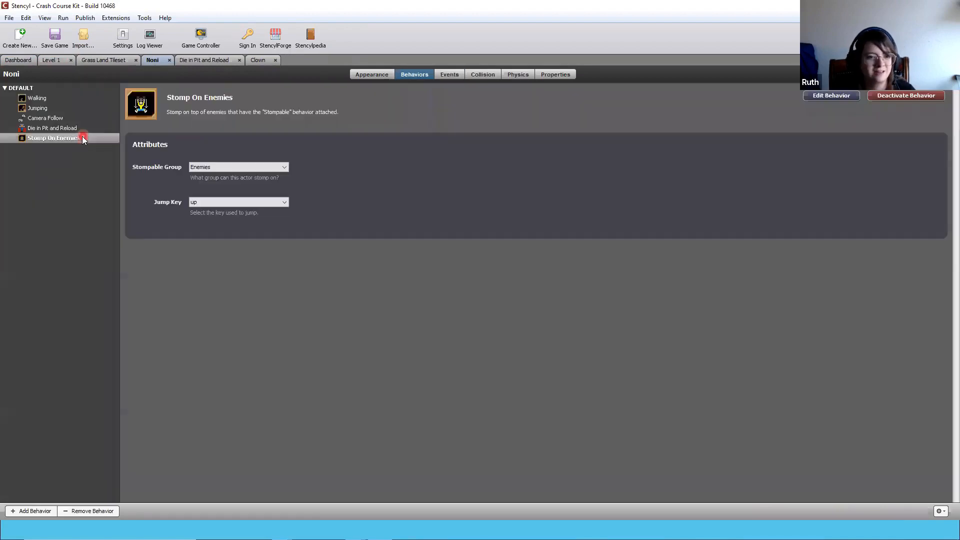
Set the Jump Force of Noni's Jumping behavior to 100
{"action": "left_click", "coordinate": [38, 108]}
{"action": "double_click", "coordinate": [214, 201]}
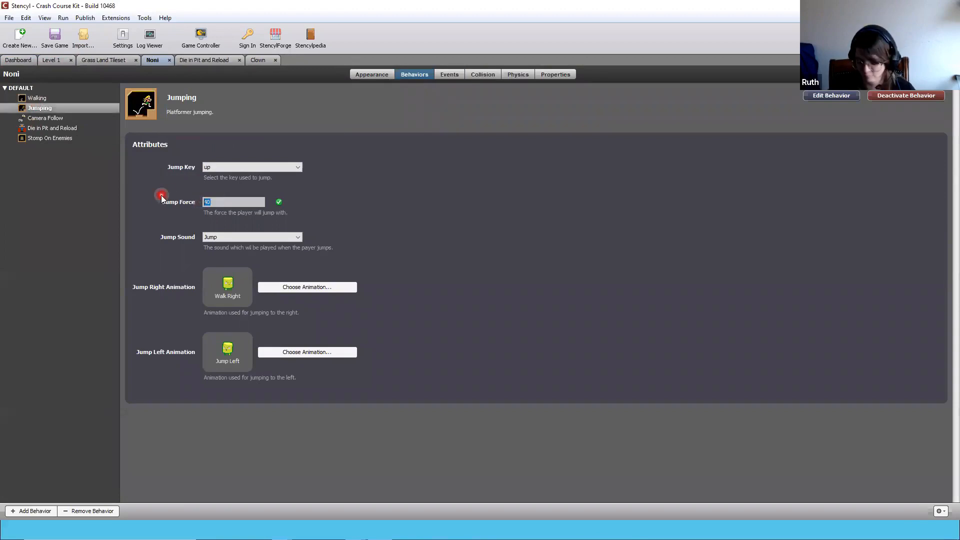
{"action": "type", "text": "100"}
{"action": "left_click", "coordinate": [240, 188]}
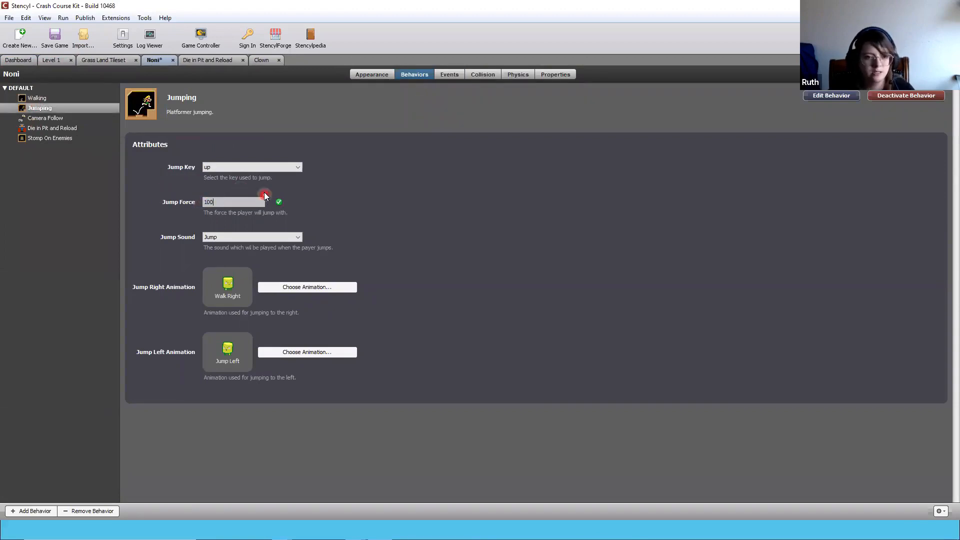
Set the Speed of Noni's Walking behavior to 50 and save the game
{"action": "left_click", "coordinate": [37, 98]}
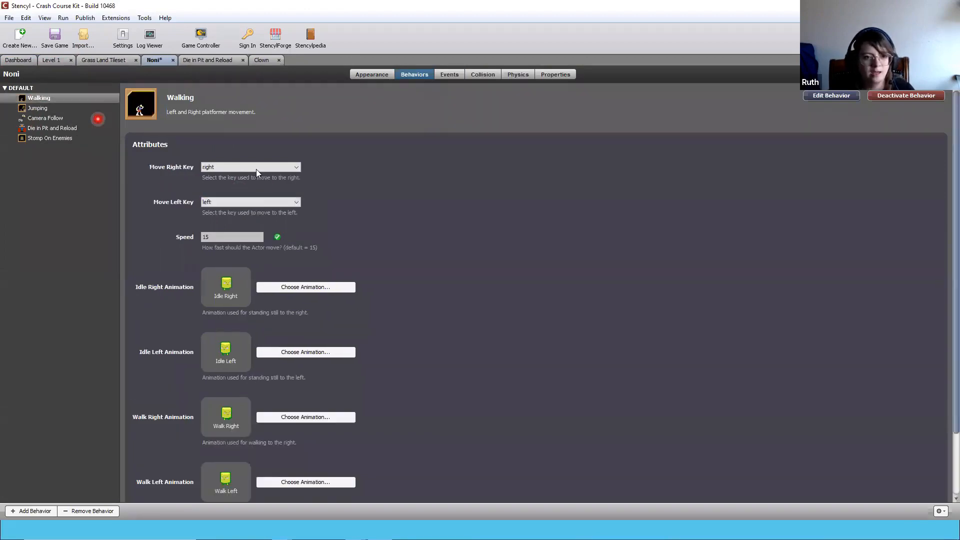
{"action": "double_click", "coordinate": [237, 233]}
{"action": "type", "text": "50"}
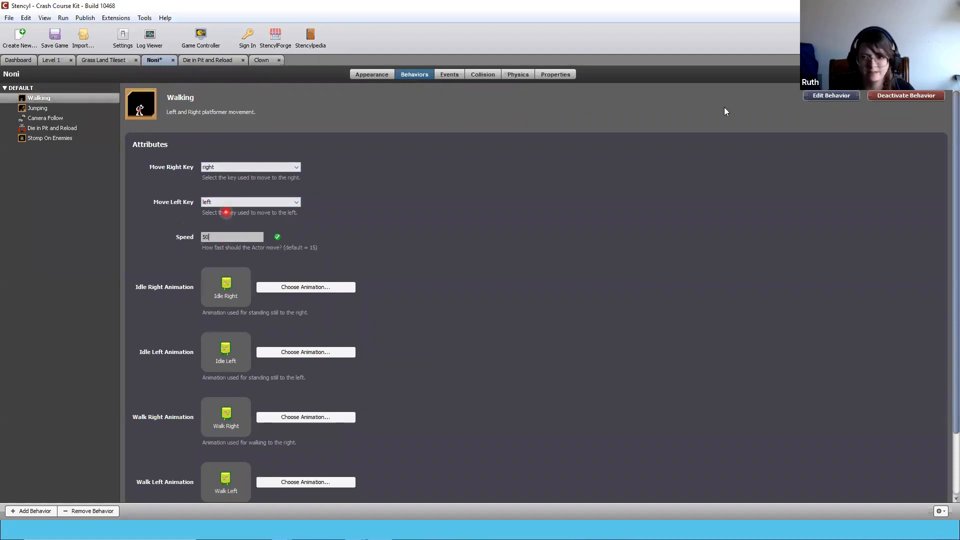
{"action": "left_click", "coordinate": [226, 212]}
{"action": "key", "text": "ctrl+s"}
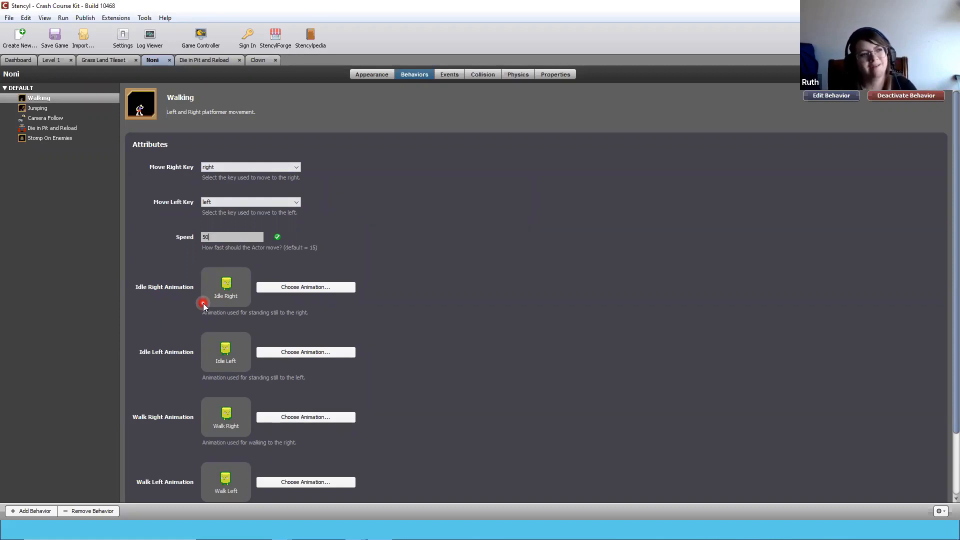
Test the game with the new speed and jump force by leaping Noni from the start across the level
{"action": "key", "text": "Right"}
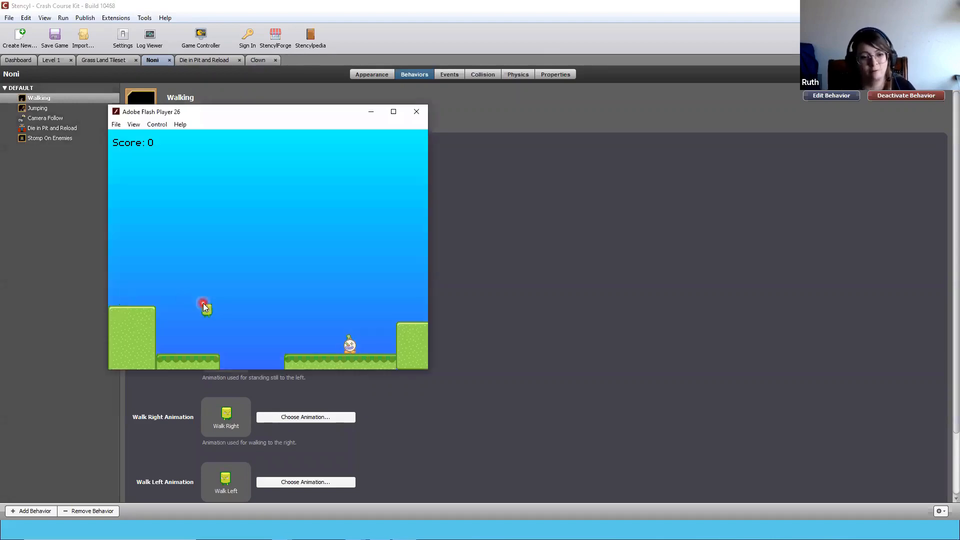
{"action": "key", "text": "Left"}
{"action": "key", "text": "Right"}
{"action": "key", "text": "Up"}
{"action": "key", "text": "Right"}
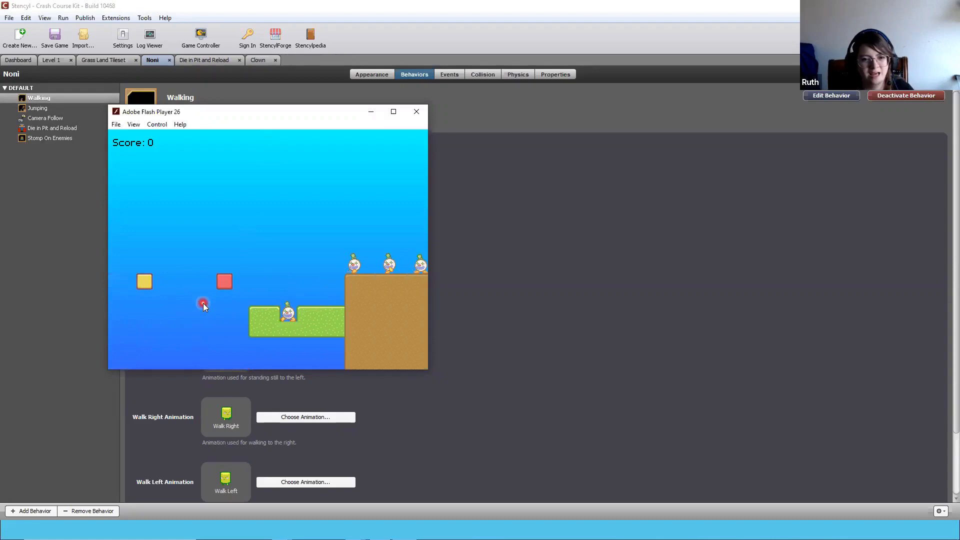
Steer Noni onto the row of clowns on the brown tower to check the score
{"action": "key", "text": "Right"}
{"action": "key", "text": "Left"}
{"action": "key", "text": "Right"}
{"action": "key", "text": "Right"}
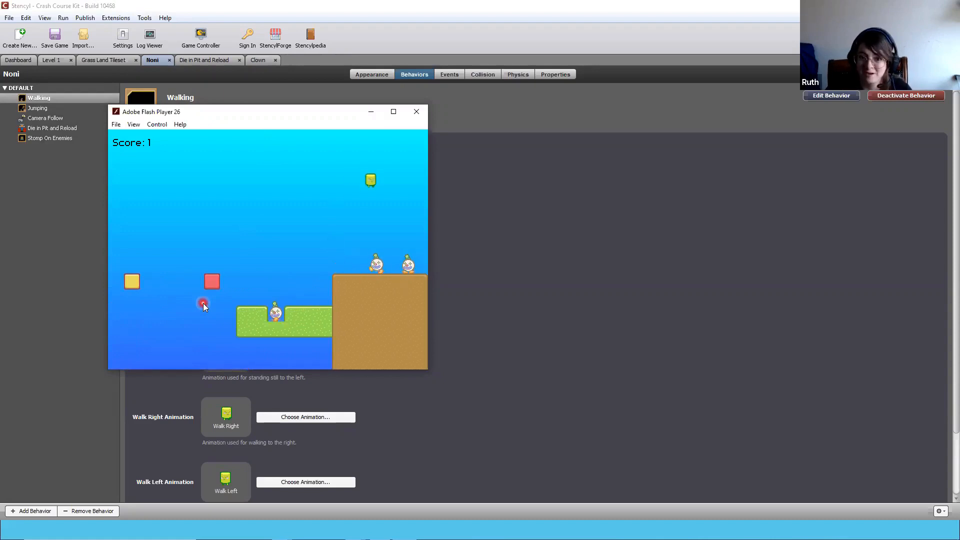
{"action": "key", "text": "Right"}
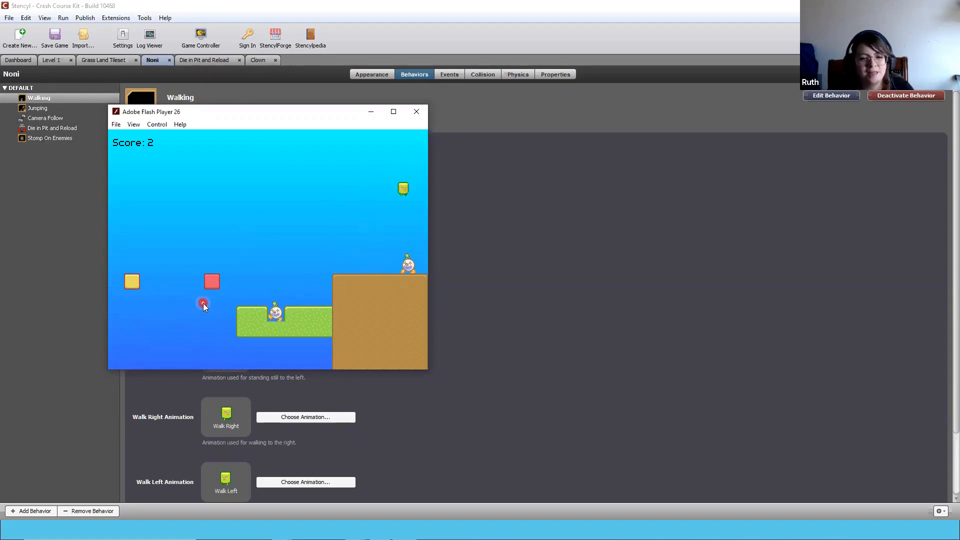
{"action": "key", "text": "Right"}
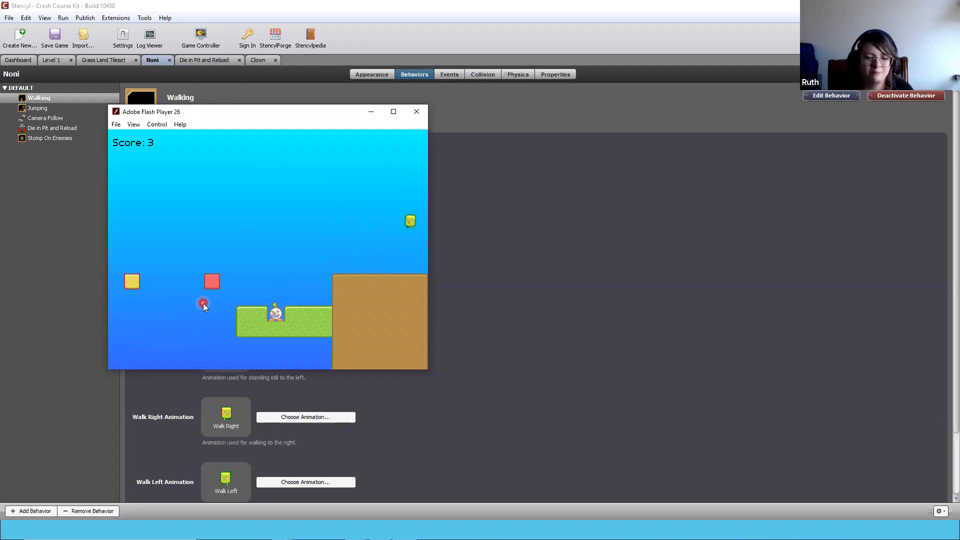
Move Noni off the brown tower and back and forth to check the level reload, and close the test game
{"action": "key", "text": "Right"}
{"action": "key", "text": "Left"}
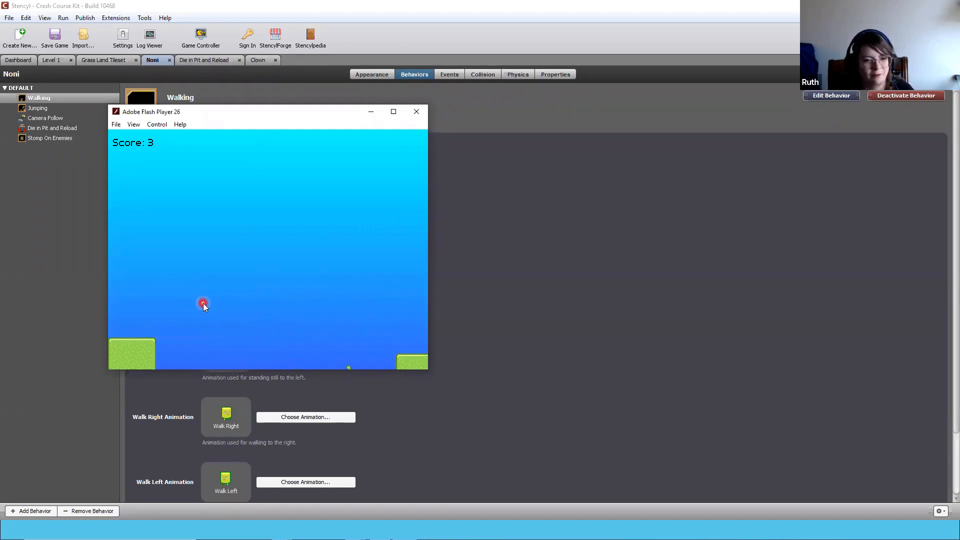
{"action": "key", "text": "Right"}
{"action": "key", "text": "Left"}
{"action": "key", "text": "Right"}
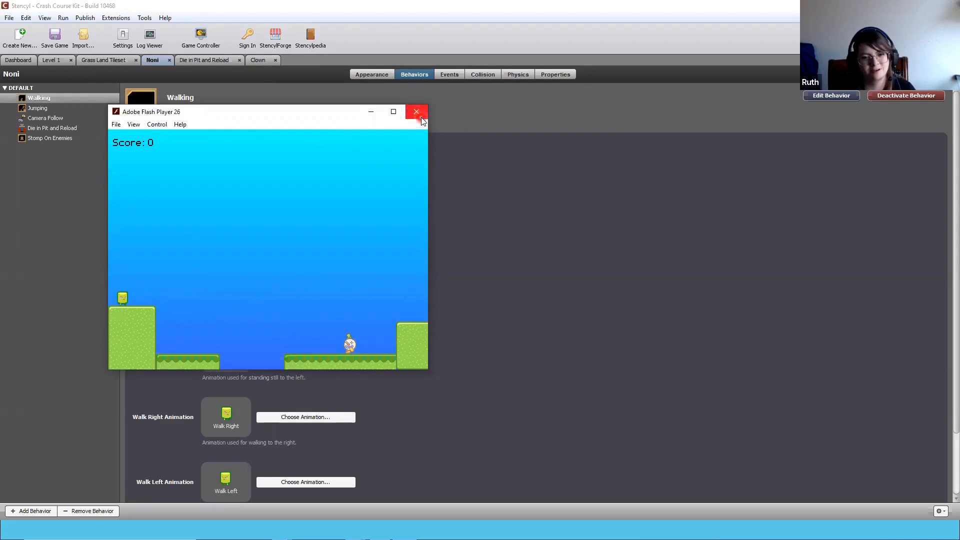
{"action": "left_click", "coordinate": [417, 118]}
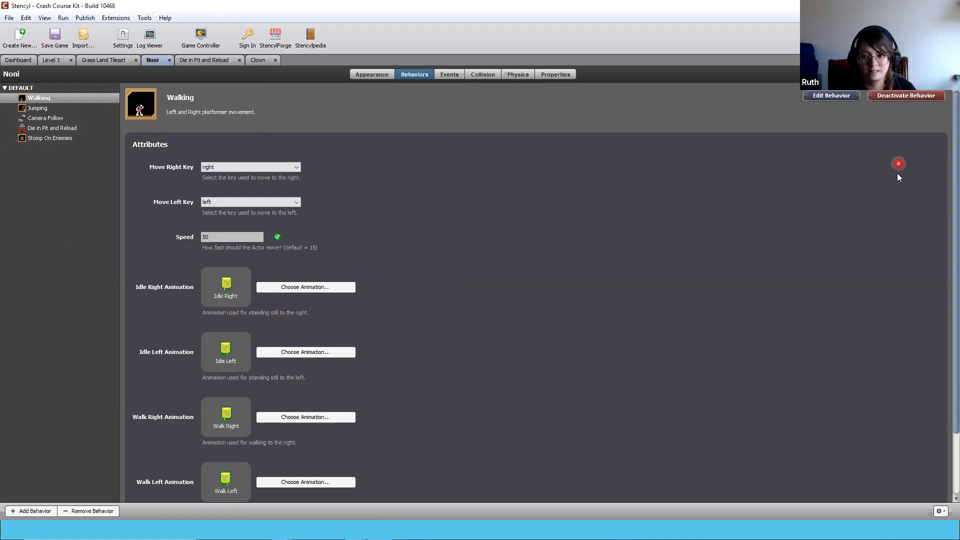
Quit Stencyl, saving the game on exit, and switch to the Chrome browser window
{"action": "left_click", "coordinate": [948, 6]}
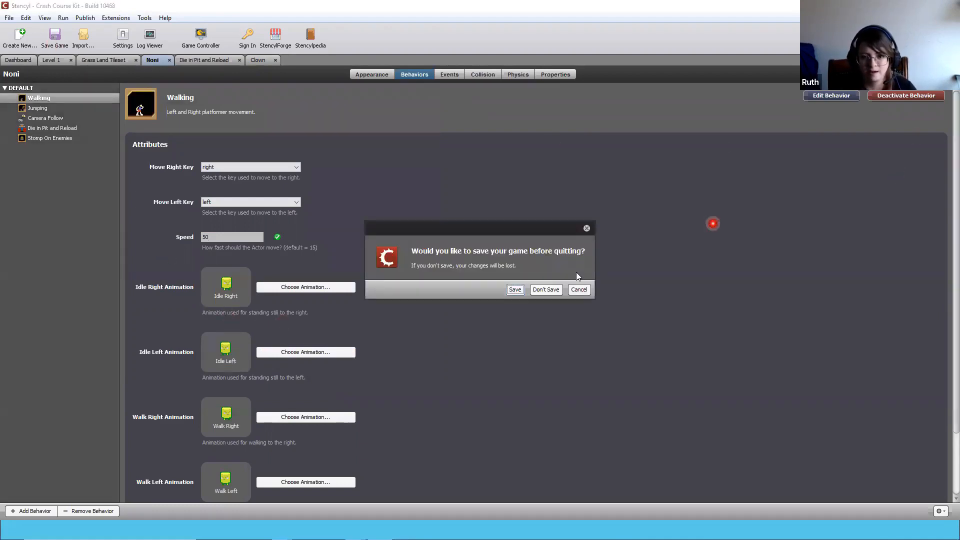
{"action": "left_click", "coordinate": [515, 289]}
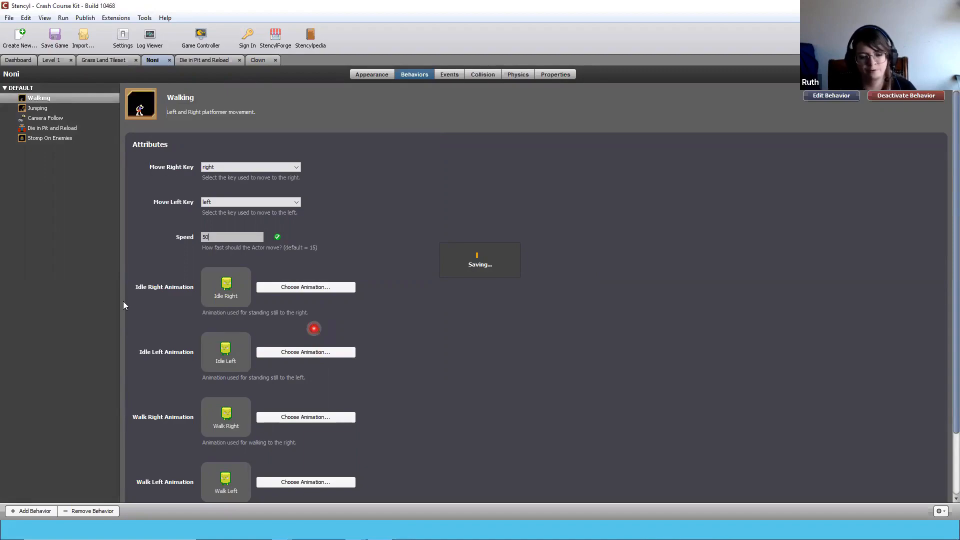
{"action": "key", "text": "alt+Tab"}
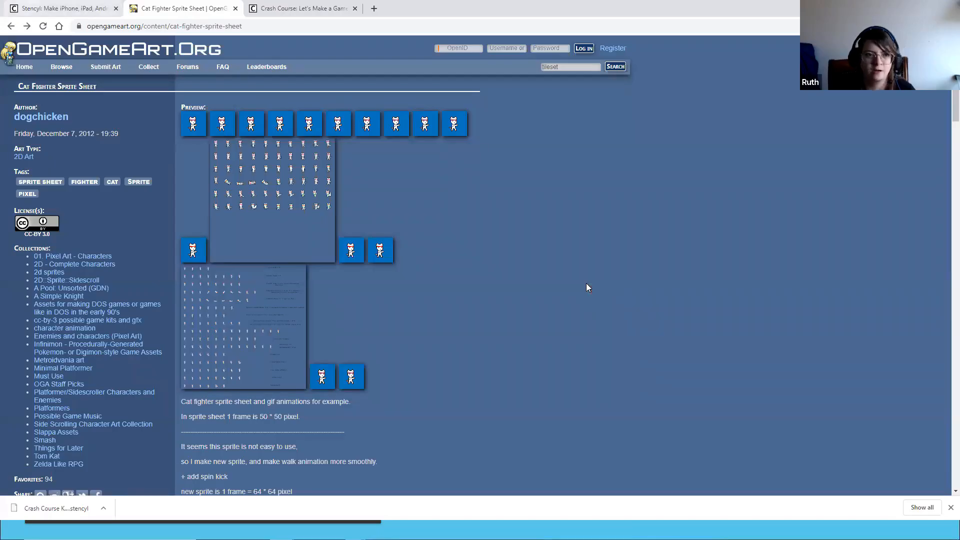
Look through the stencyl.com home page, from the download section through the supported platforms to the page's end
{"action": "left_click", "coordinate": [48, 11]}
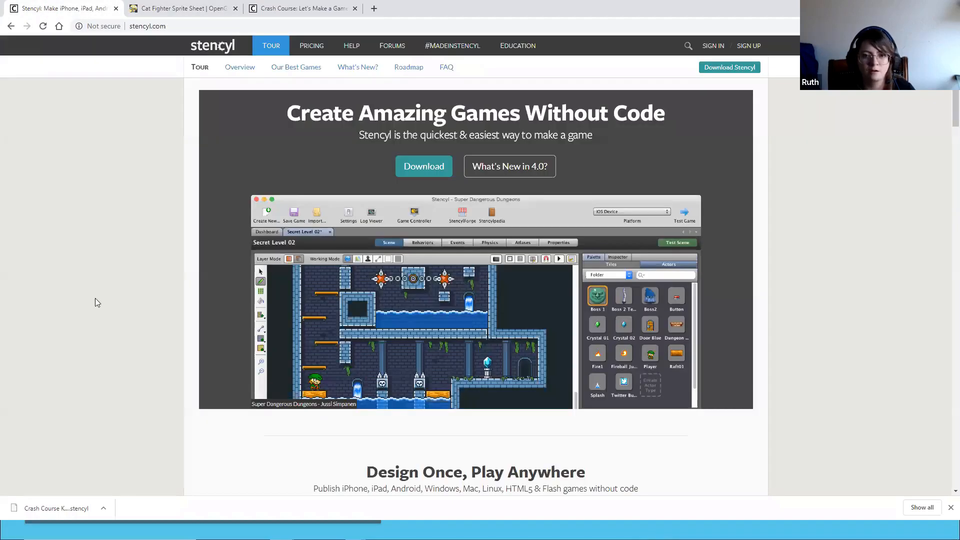
{"action": "left_click", "coordinate": [95, 298]}
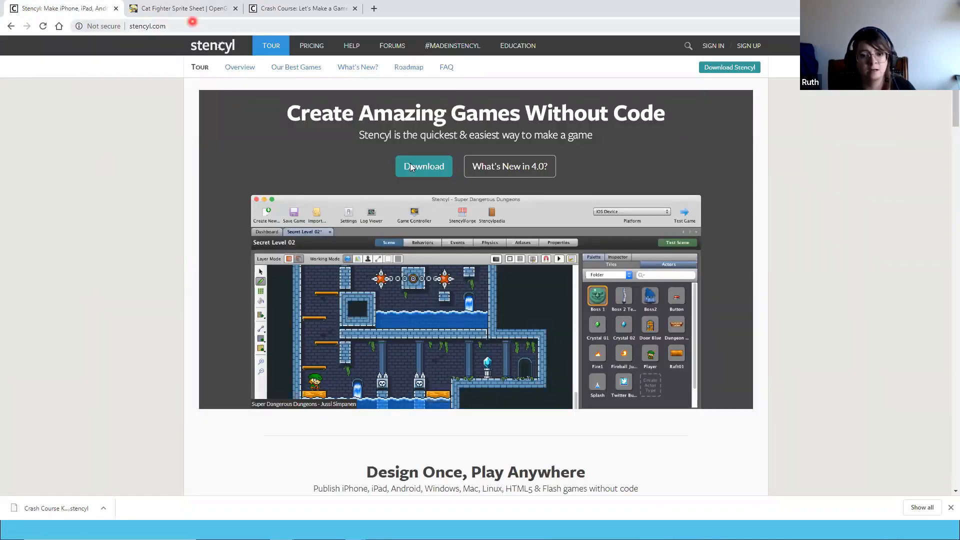
{"action": "scroll", "coordinate": [8, 276], "scroll_direction": "down", "scroll_amount": 7}
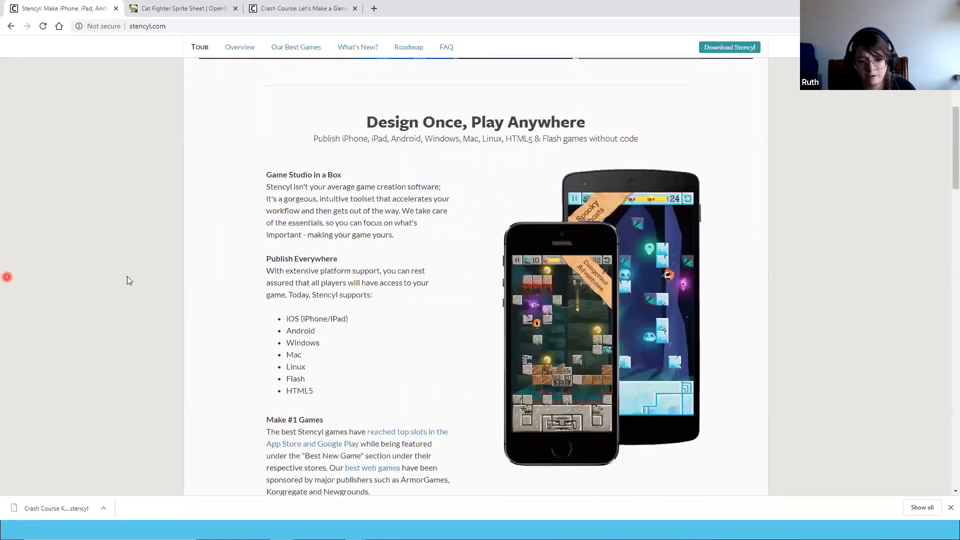
{"action": "scroll", "coordinate": [127, 276], "scroll_direction": "down", "scroll_amount": 5}
{"action": "scroll", "coordinate": [174, 274], "scroll_direction": "down", "scroll_amount": 9}
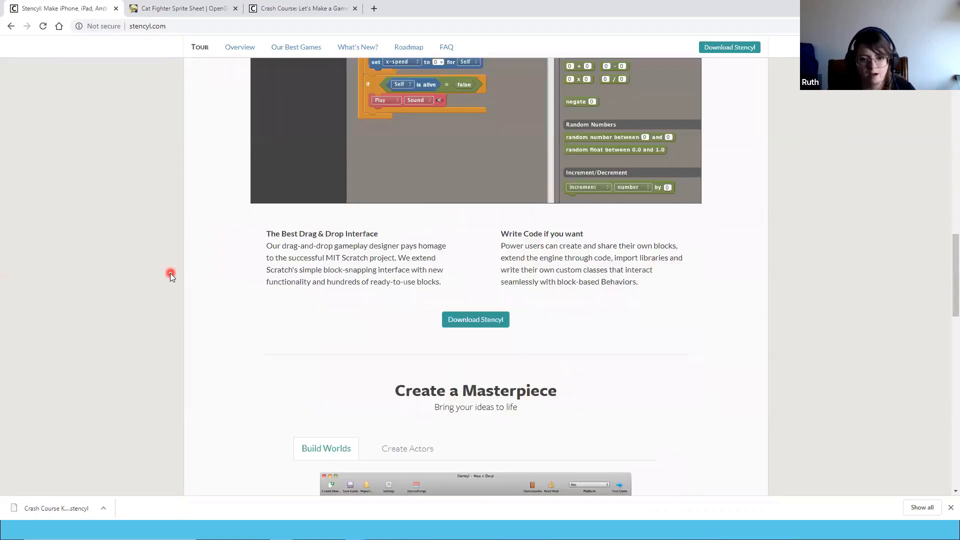
{"action": "scroll", "coordinate": [170, 276], "scroll_direction": "down", "scroll_amount": 17}
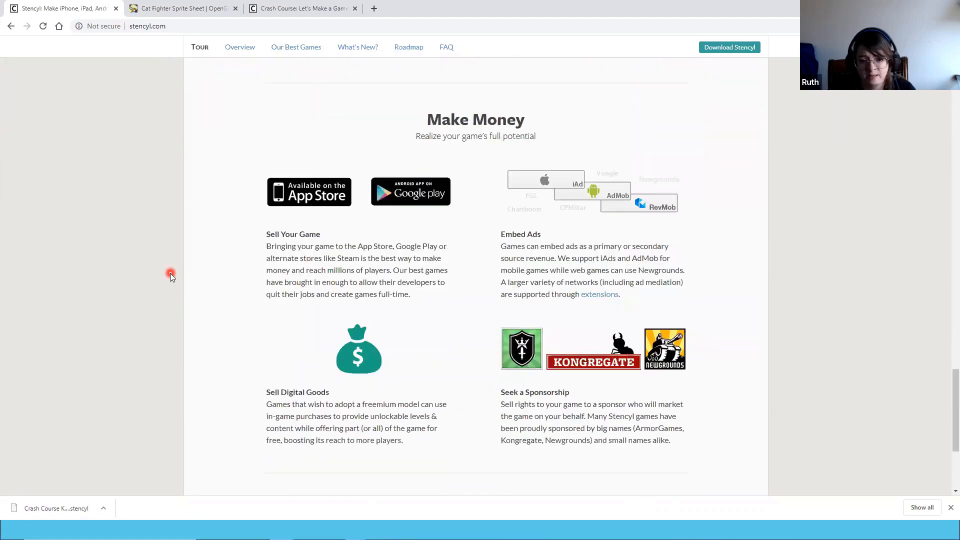
{"action": "scroll", "coordinate": [170, 276], "scroll_direction": "down", "scroll_amount": 4}
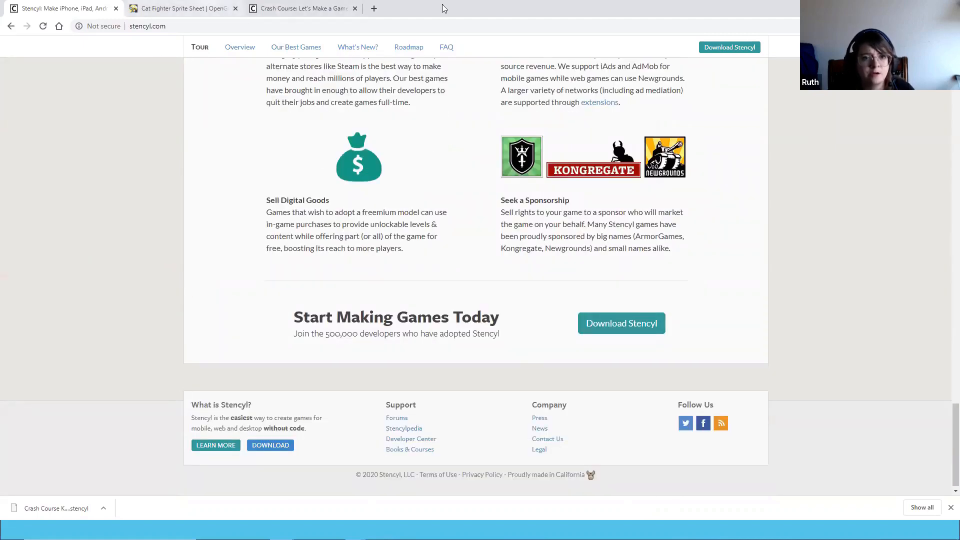
Browse the popular, latest and featured art on the OpenGameArt.org home page, and return to the Crash Course tutorial page
{"action": "left_click", "coordinate": [183, 8]}
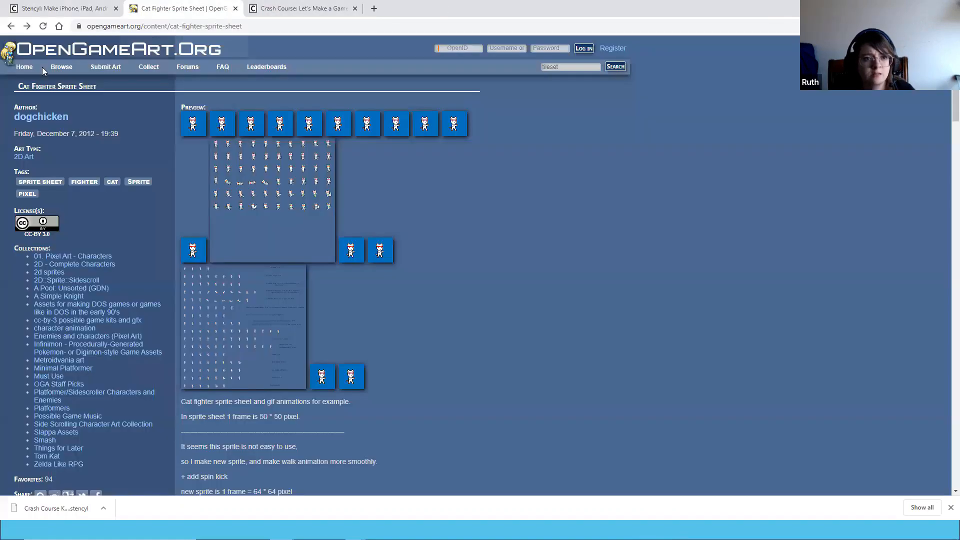
{"action": "left_click", "coordinate": [28, 67]}
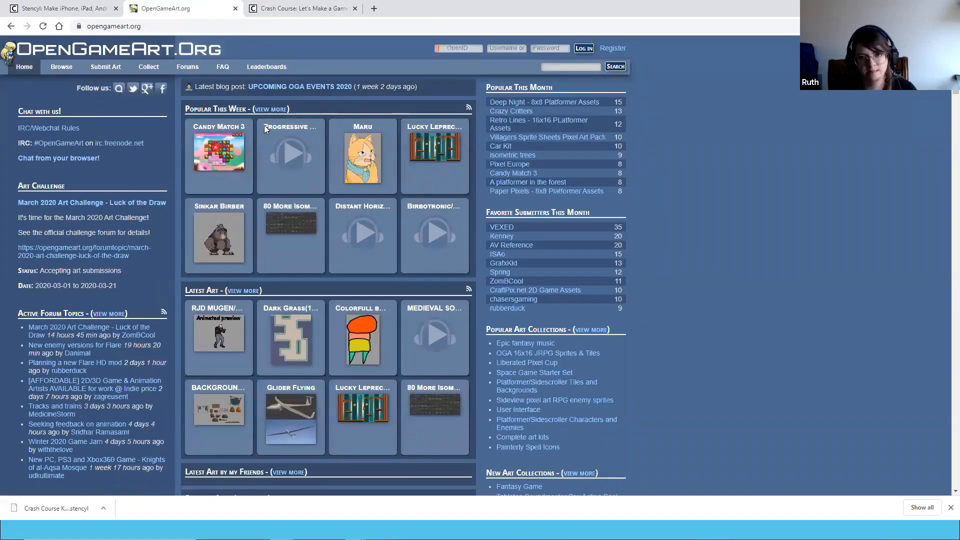
{"action": "scroll", "coordinate": [370, 255], "scroll_direction": "down", "scroll_amount": 3}
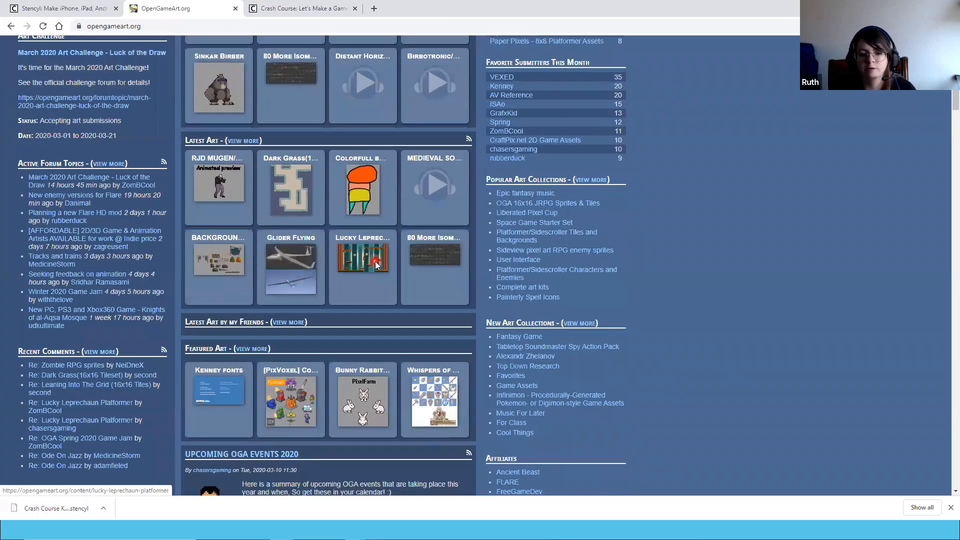
{"action": "scroll", "coordinate": [295, 288], "scroll_direction": "down", "scroll_amount": 3}
{"action": "scroll", "coordinate": [295, 288], "scroll_direction": "up", "scroll_amount": 5}
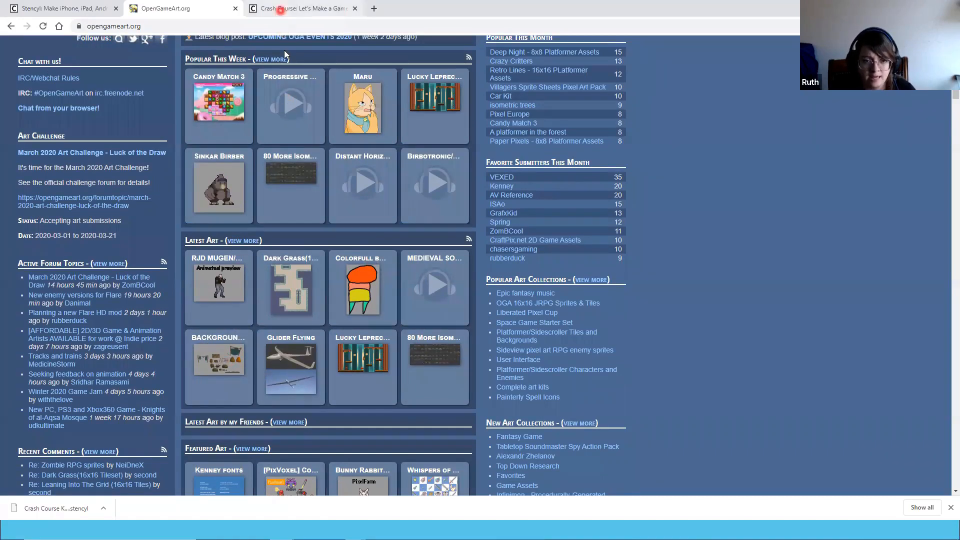
{"action": "key", "text": "ctrl+Tab"}
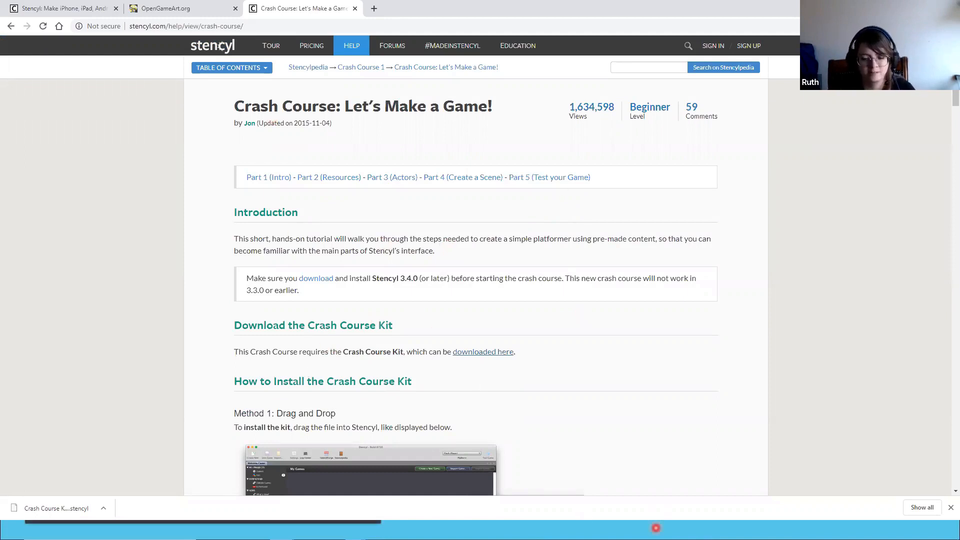
Switch to the Google Slides presentation and show the slide about sharing at iheartdospace.org
{"action": "key", "text": "alt+Tab"}
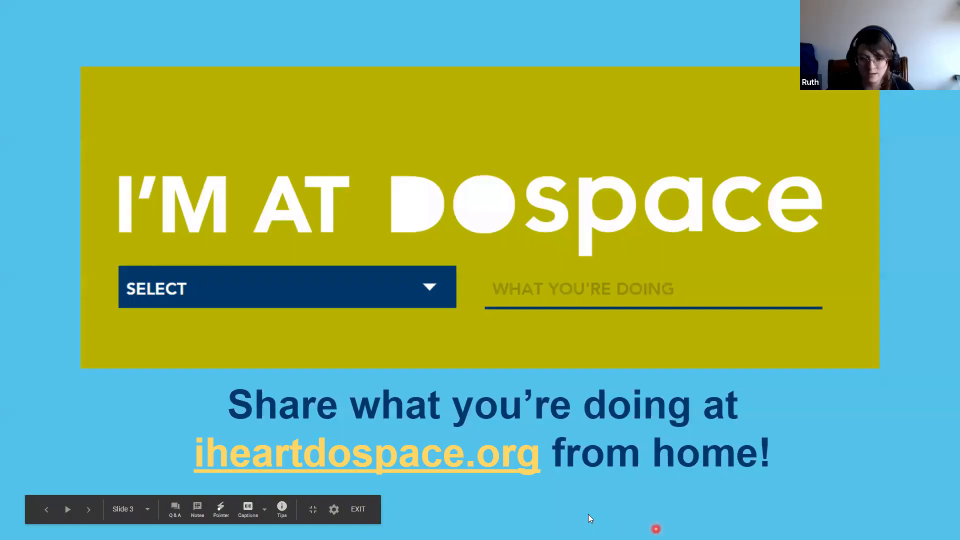
{"action": "left_click", "coordinate": [632, 337]}
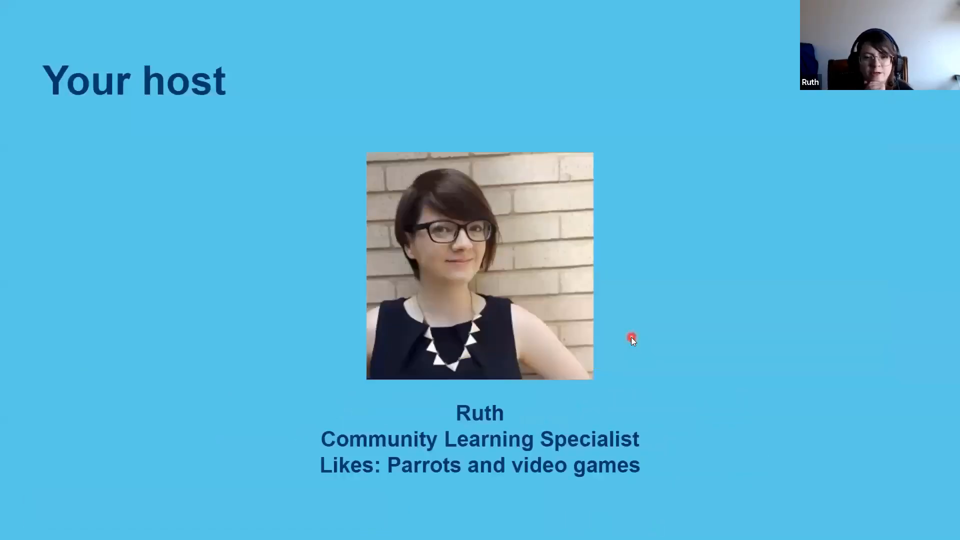
{"action": "left_click", "coordinate": [631, 339]}
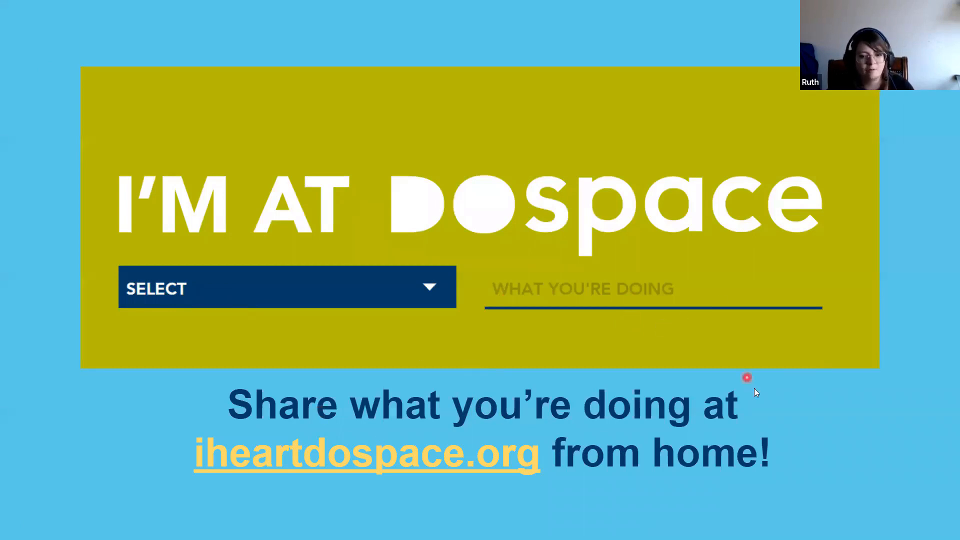
Switch to the iheartdospace.org window and set the activity to CREATING
{"action": "key", "text": "alt+Tab"}
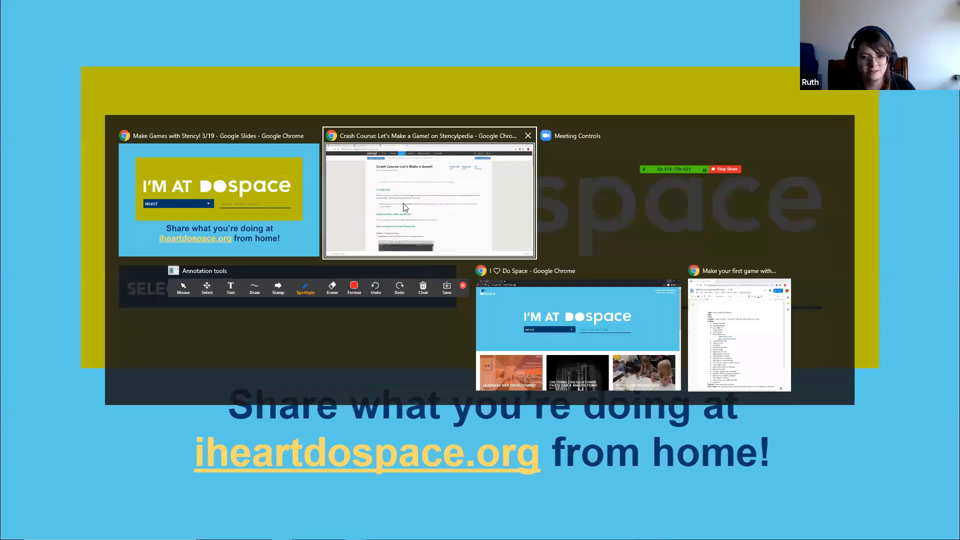
{"action": "left_click", "coordinate": [642, 332]}
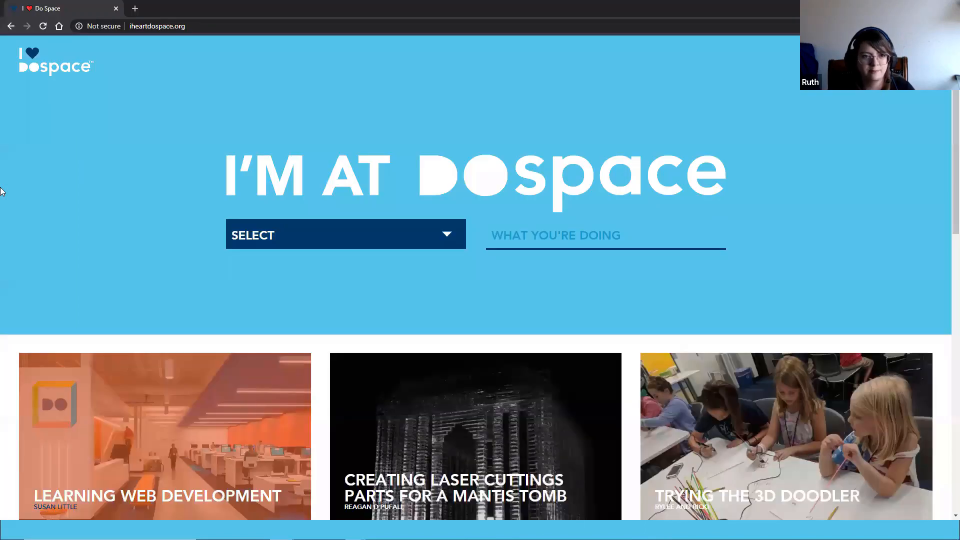
{"action": "left_click", "coordinate": [317, 226]}
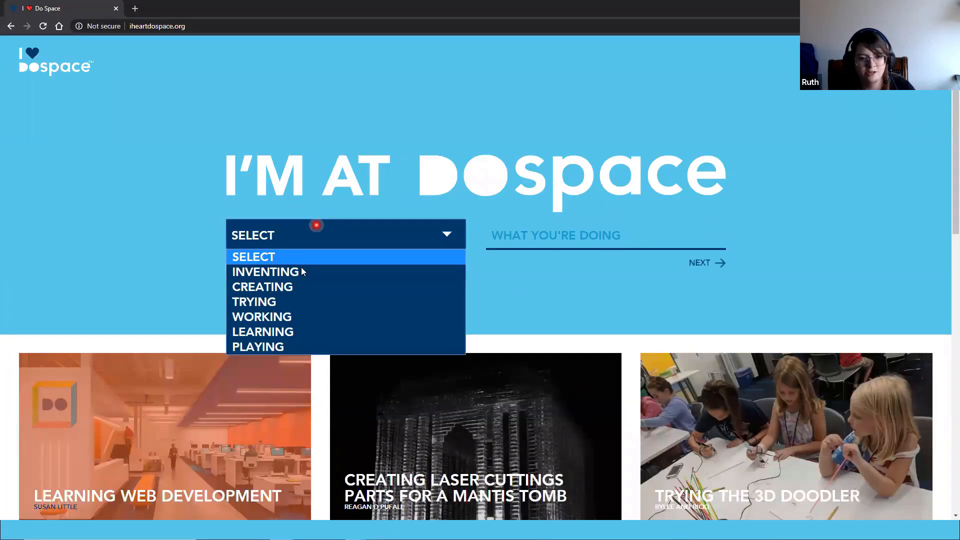
{"action": "left_click", "coordinate": [292, 290]}
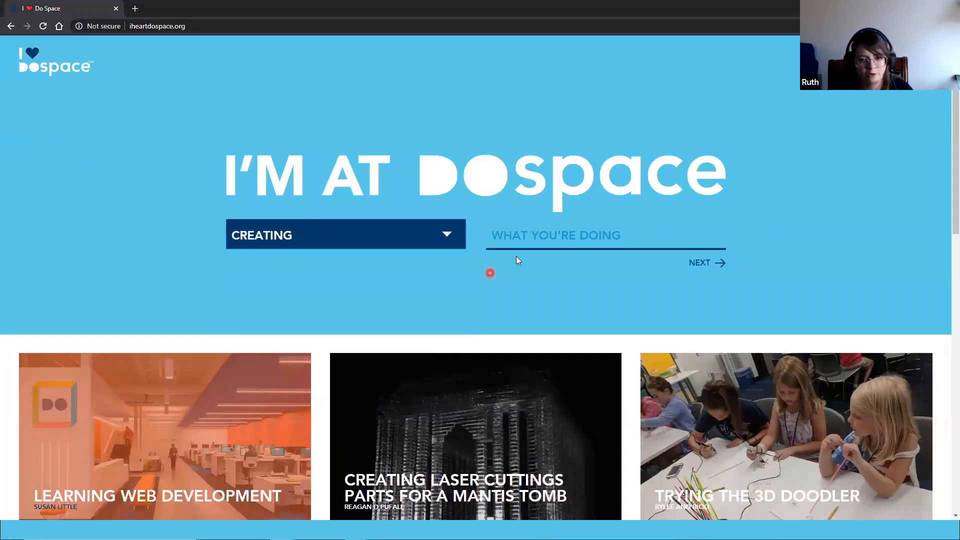
Enter MAKING A GAME as what is being done, and view the submission form without submitting it
{"action": "left_click", "coordinate": [534, 232]}
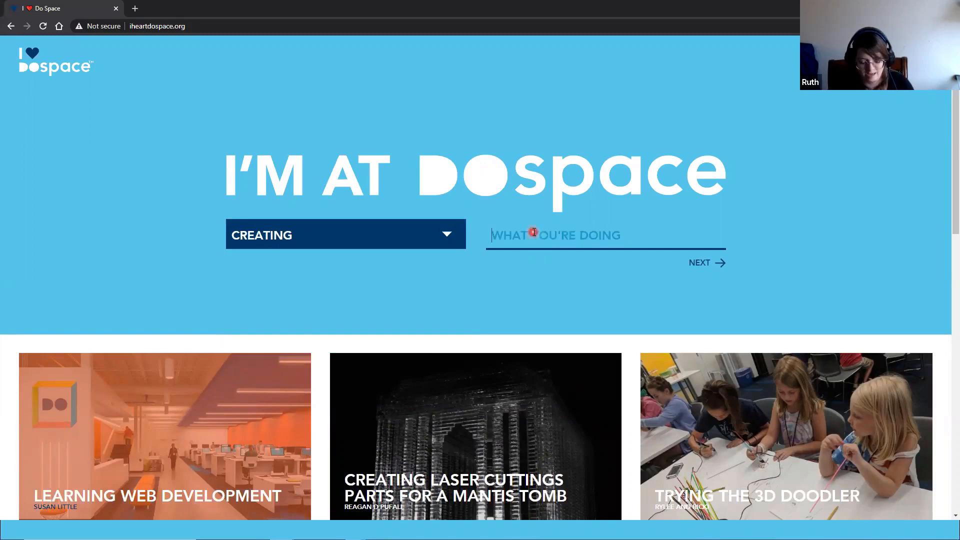
{"action": "type", "text": "GAME"}
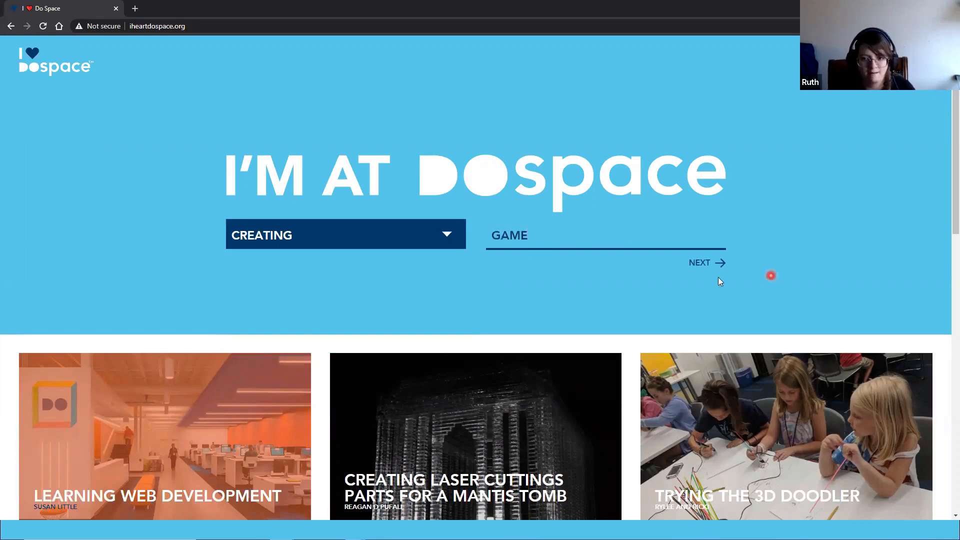
{"action": "key", "text": "BackSpace"}
{"action": "key", "text": "BackSpace"}
{"action": "type", "text": "M"}
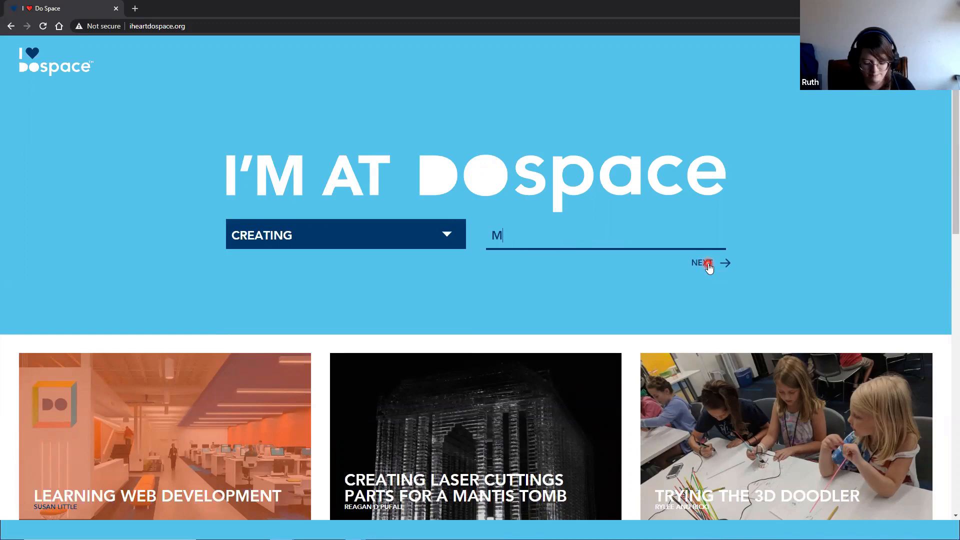
{"action": "type", "text": "AKING A GAME"}
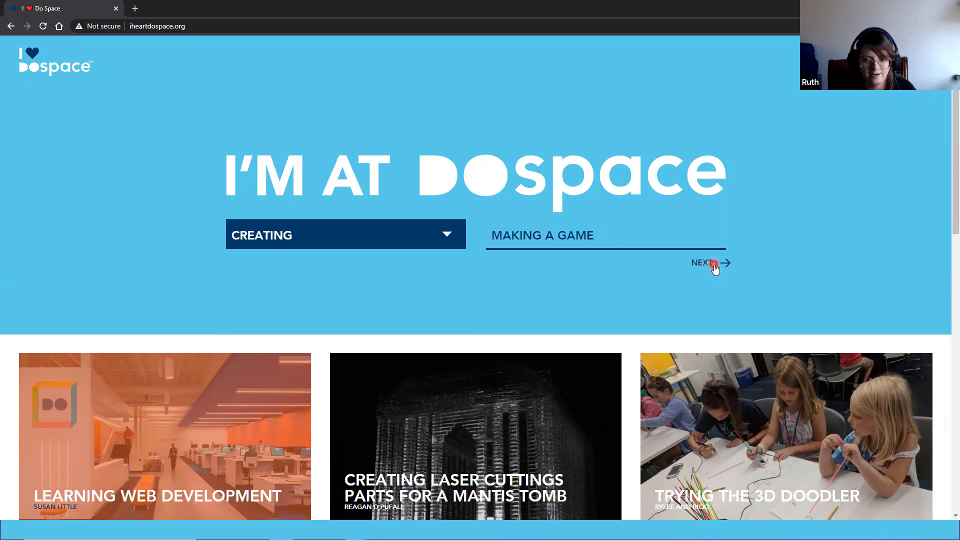
{"action": "left_click", "coordinate": [714, 265]}
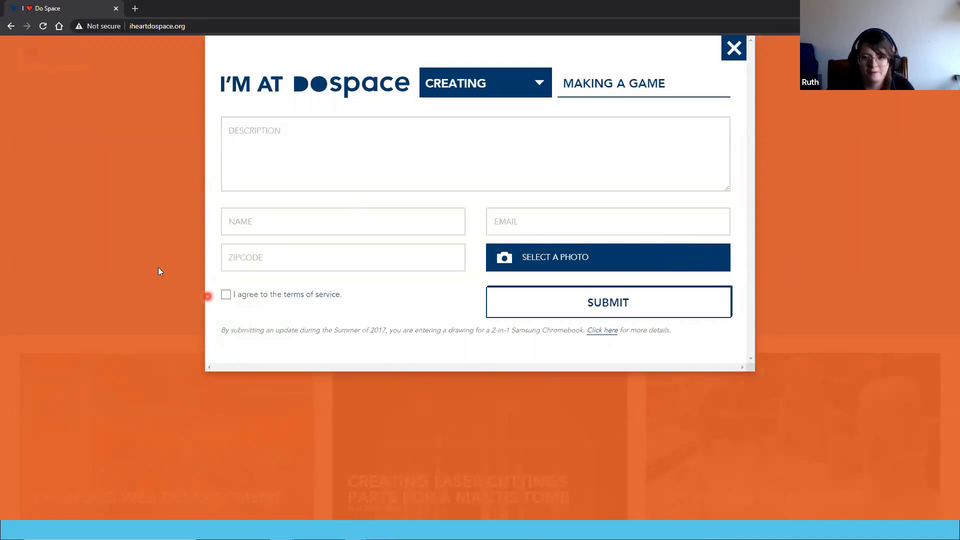
{"action": "left_click", "coordinate": [733, 48]}
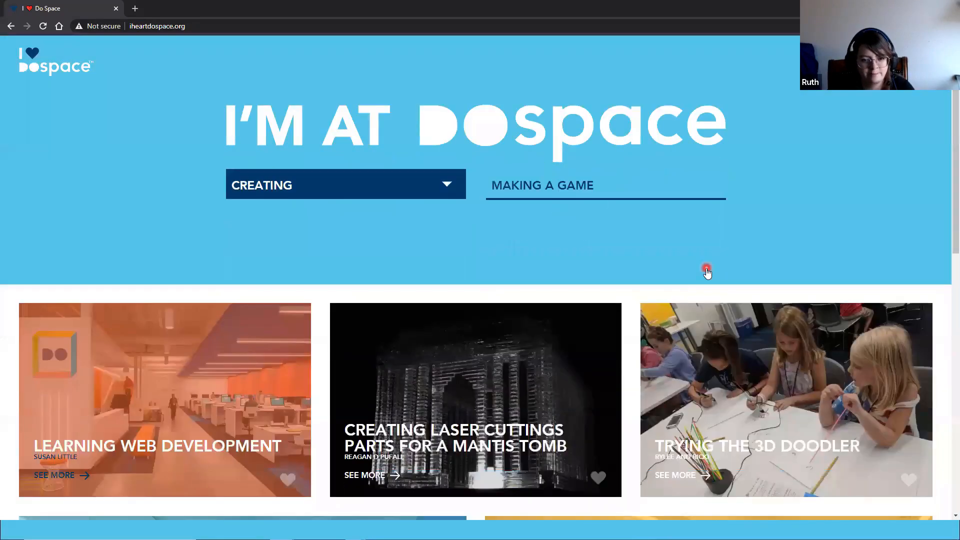
Browse the shared projects and read the post about creating laser cutting parts for a mantis tomb
{"action": "scroll", "coordinate": [707, 272], "scroll_direction": "down", "scroll_amount": 10}
{"action": "scroll", "coordinate": [461, 298], "scroll_direction": "up", "scroll_amount": 4}
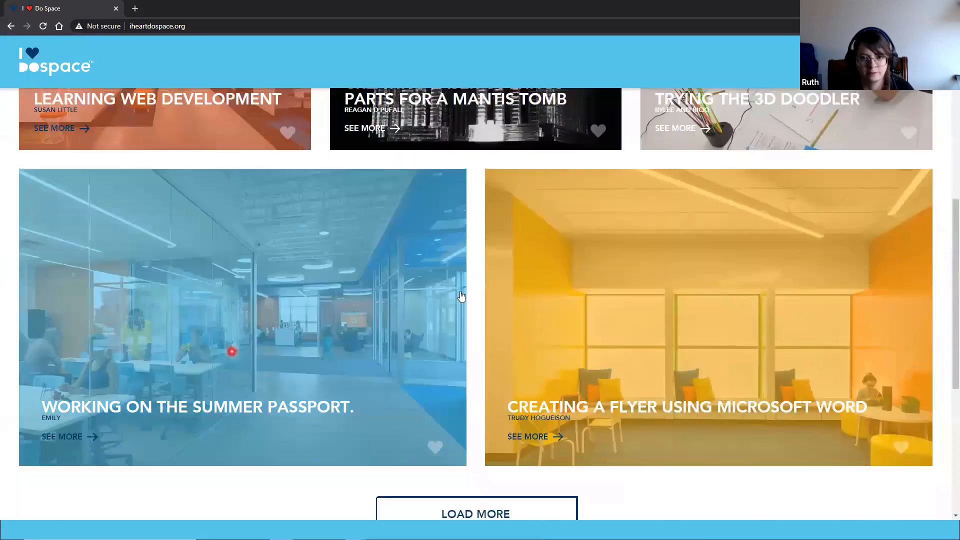
{"action": "scroll", "coordinate": [462, 297], "scroll_direction": "up", "scroll_amount": 4}
{"action": "left_click", "coordinate": [456, 214]}
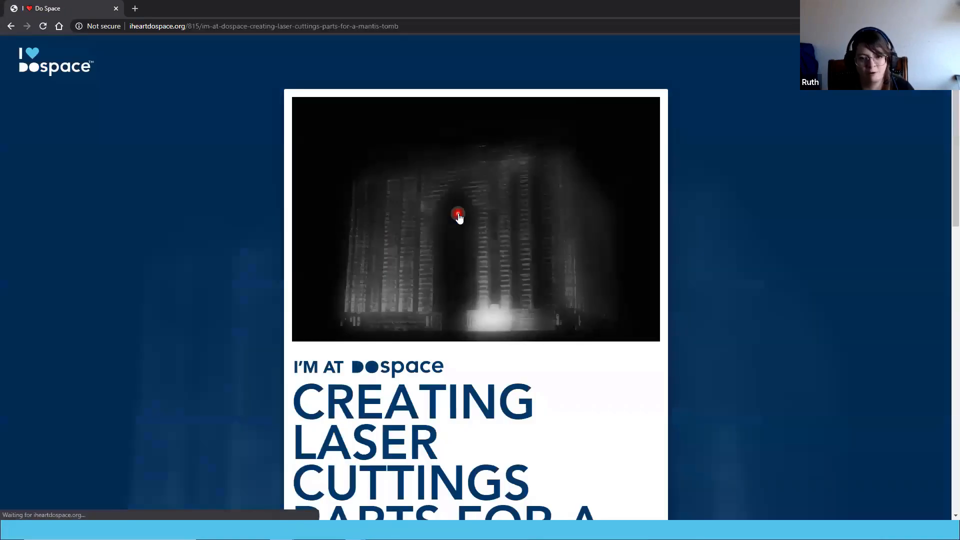
{"action": "scroll", "coordinate": [640, 210], "scroll_direction": "down", "scroll_amount": 5}
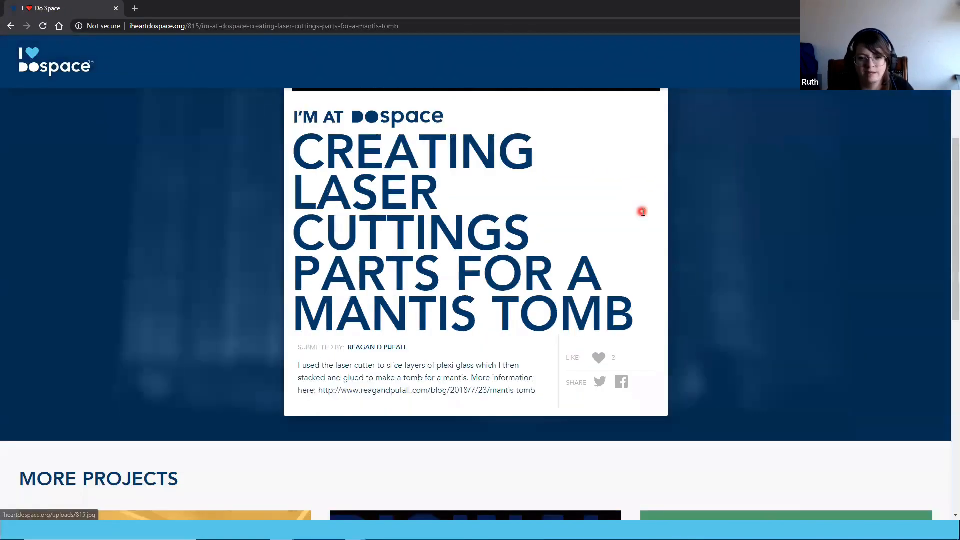
{"action": "scroll", "coordinate": [18, 277], "scroll_direction": "down", "scroll_amount": 2}
{"action": "scroll", "coordinate": [19, 289], "scroll_direction": "up", "scroll_amount": 5}
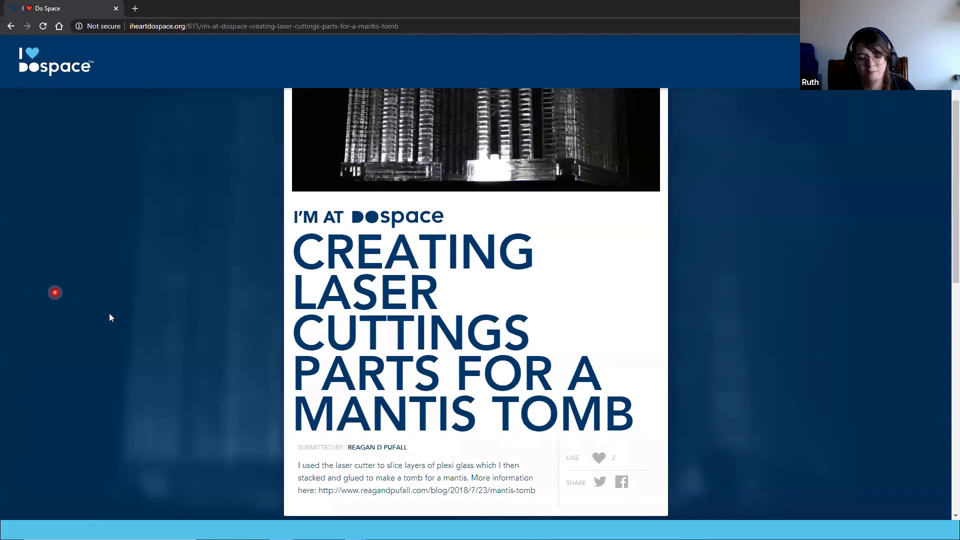
{"action": "scroll", "coordinate": [118, 275], "scroll_direction": "up", "scroll_amount": 3}
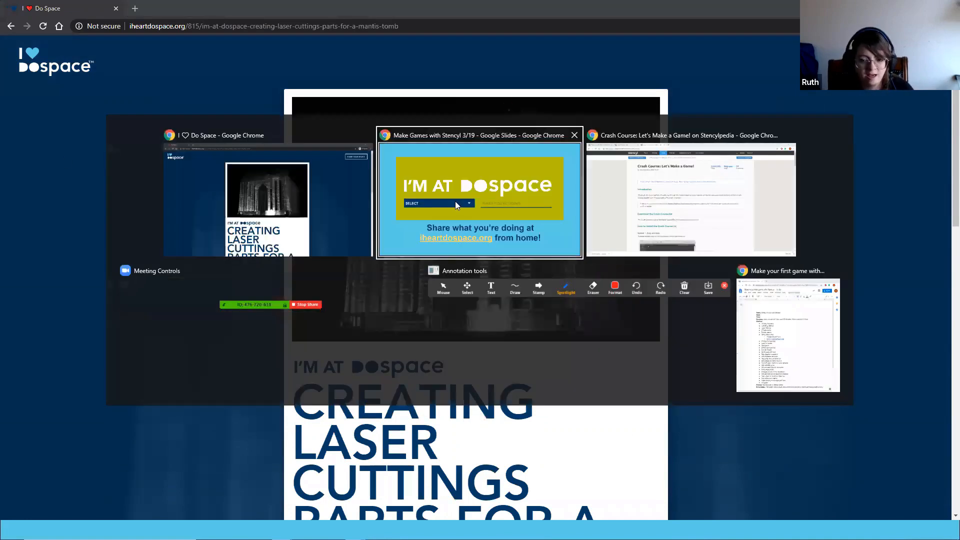
Return to the Google Slides presentation and advance to the "Got More Questions?" slide
{"action": "left_click", "coordinate": [455, 201]}
{"action": "left_click", "coordinate": [455, 201]}
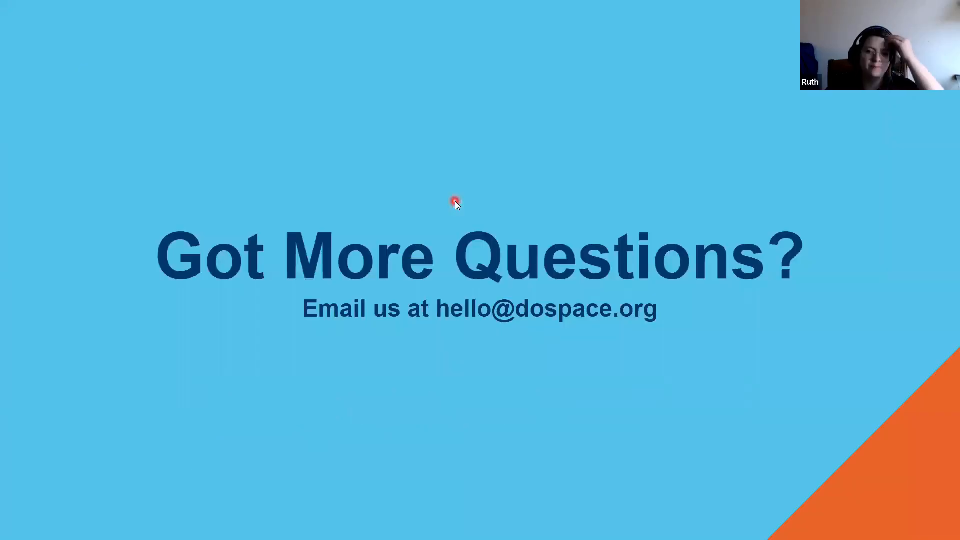